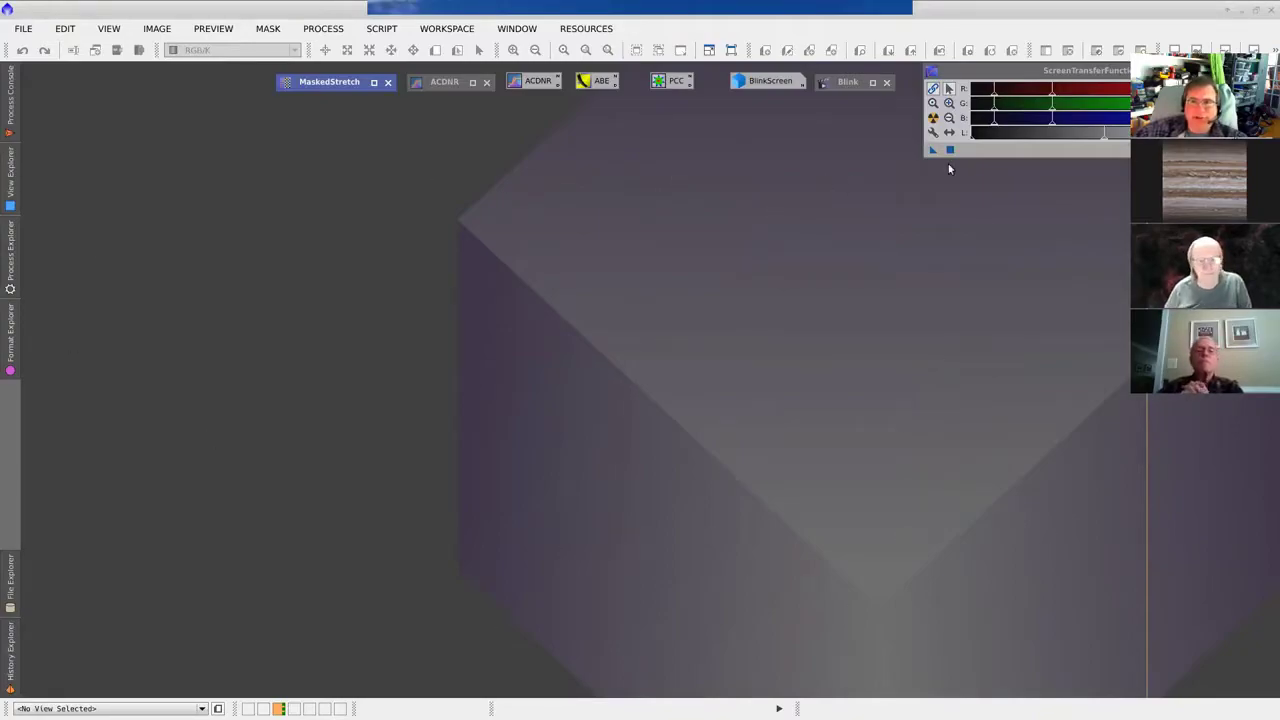
Step: Move the PCC, BlinkScreen and Blink icons closer to the ABE icon so the workspace icon row is more compact
click(1180, 71)
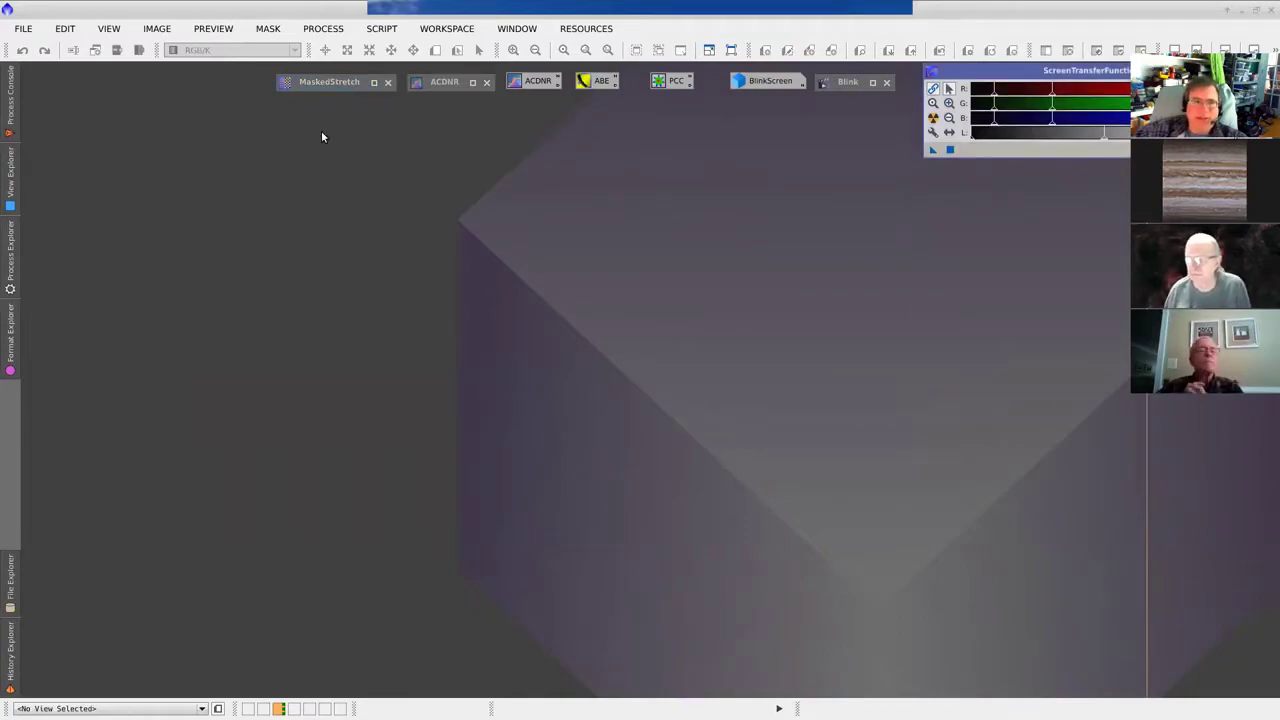
click(302, 88)
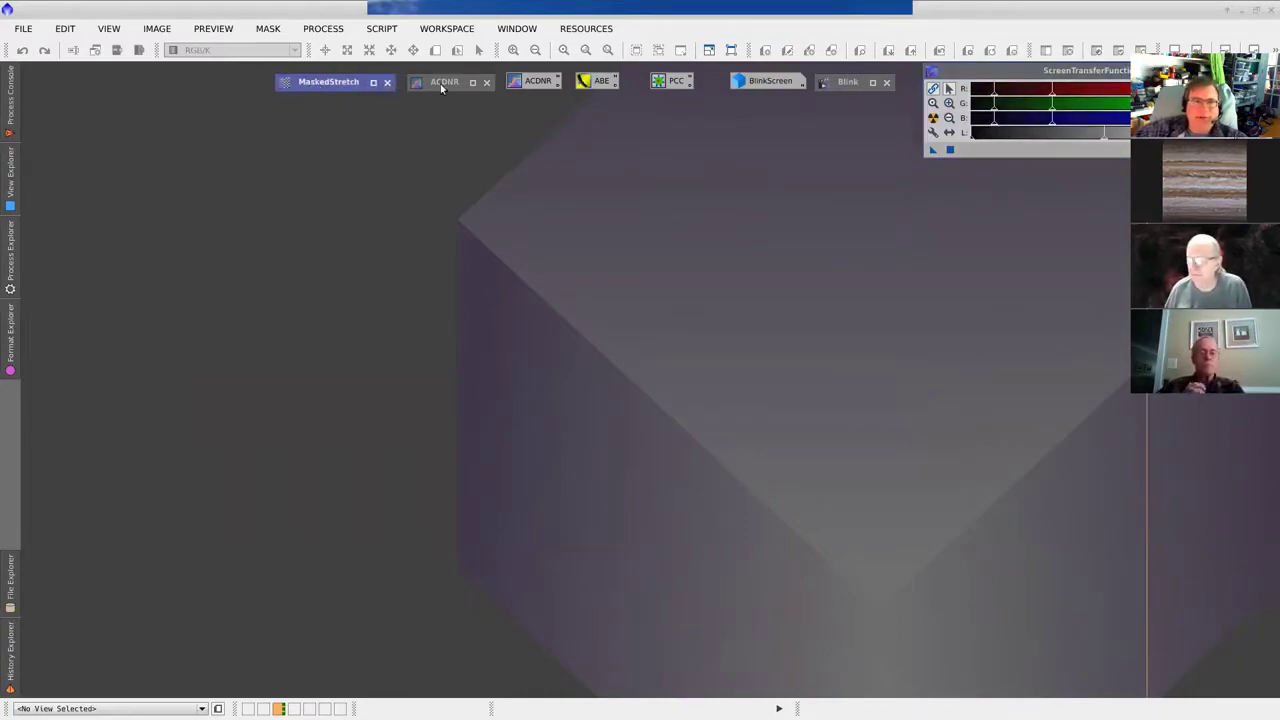
click(738, 83)
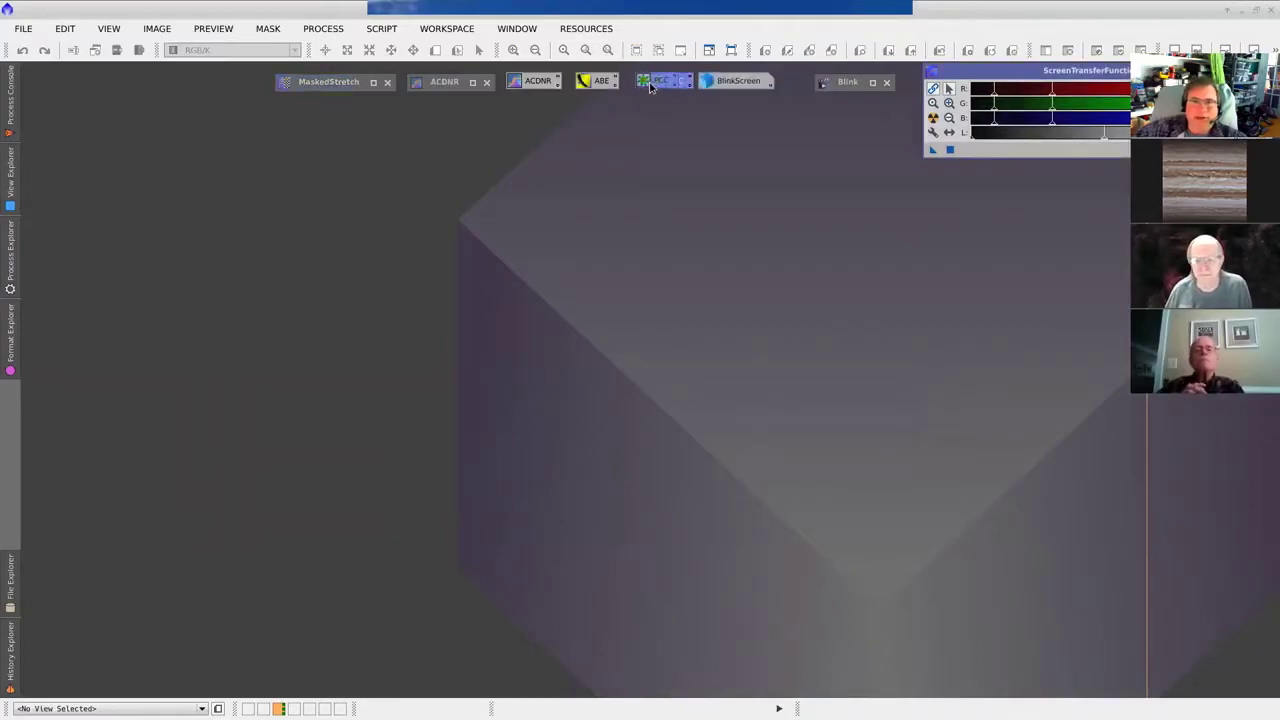
drag(846, 84, 812, 86)
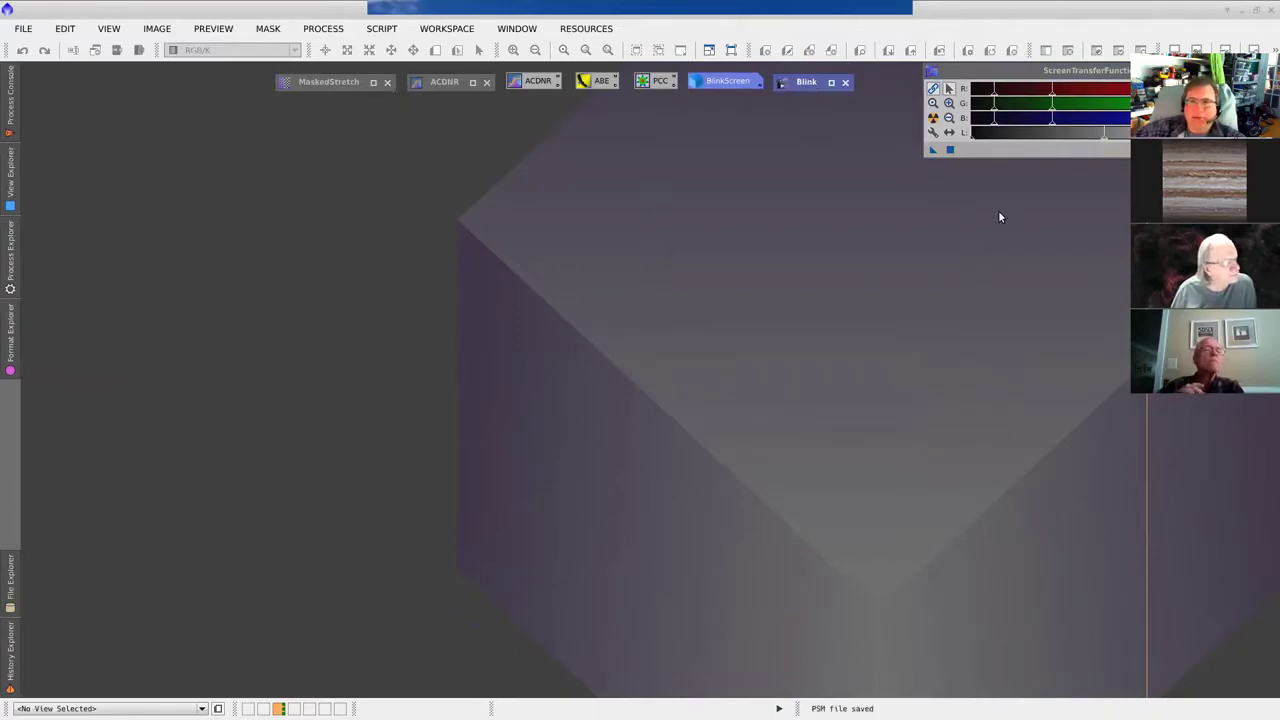
Step: Restore the minimized Blink window and the BlinkScreen image on the workspace
mouse_move(737, 89)
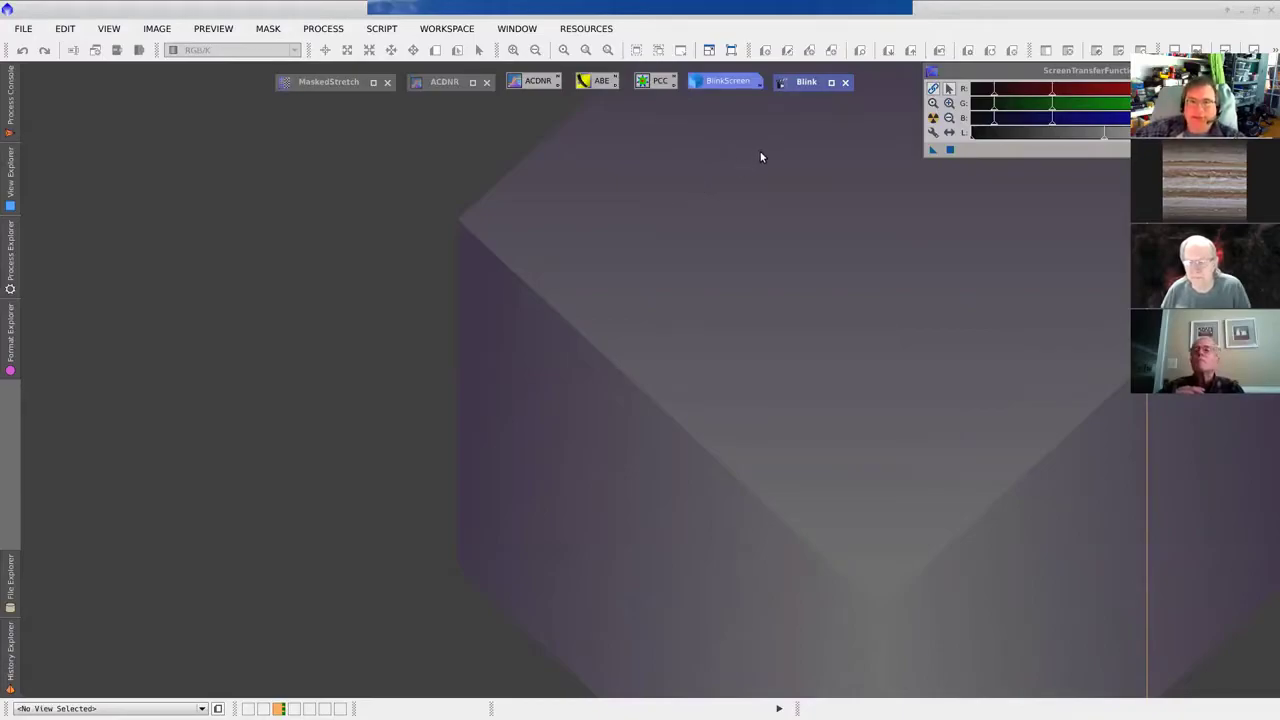
click(718, 82)
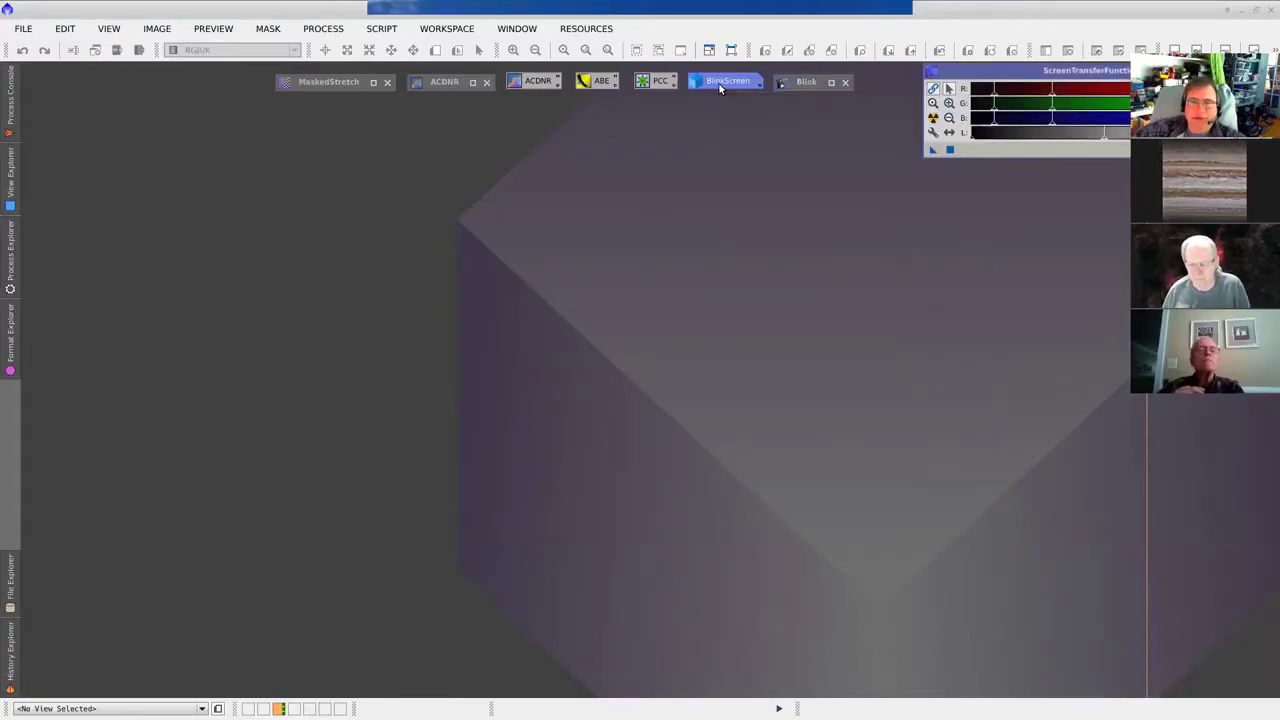
double_click(808, 83)
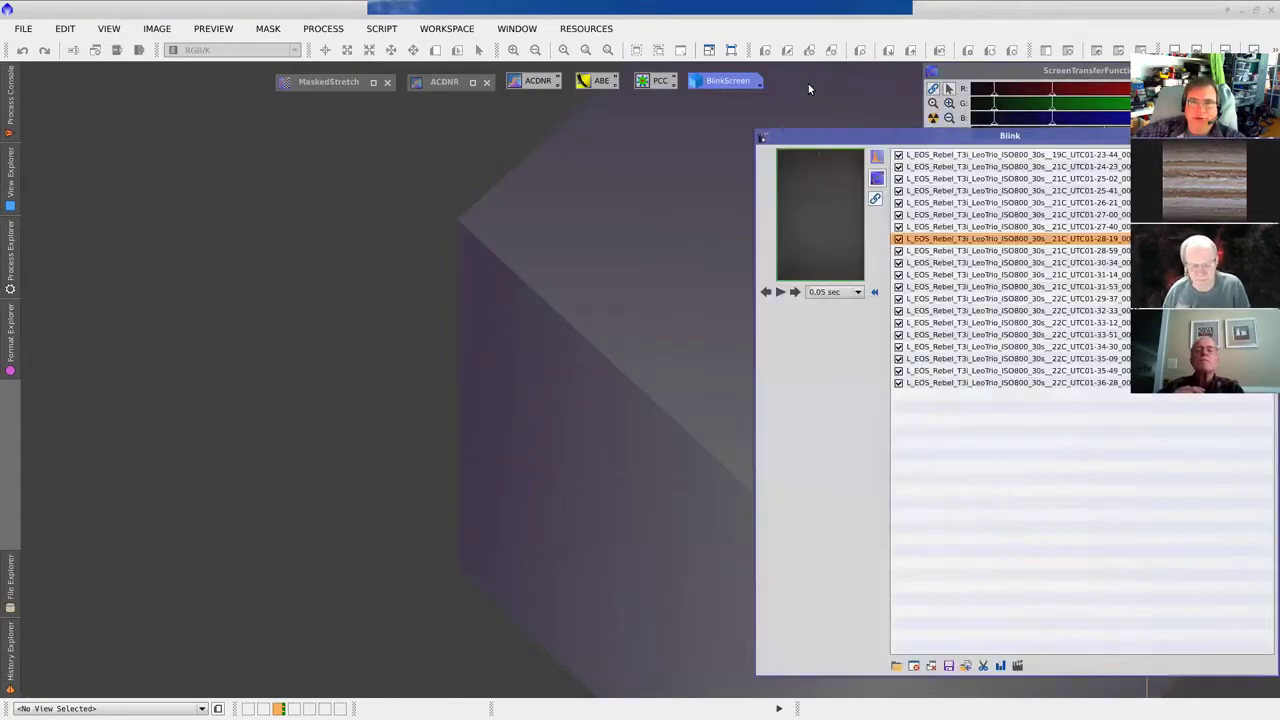
double_click(718, 82)
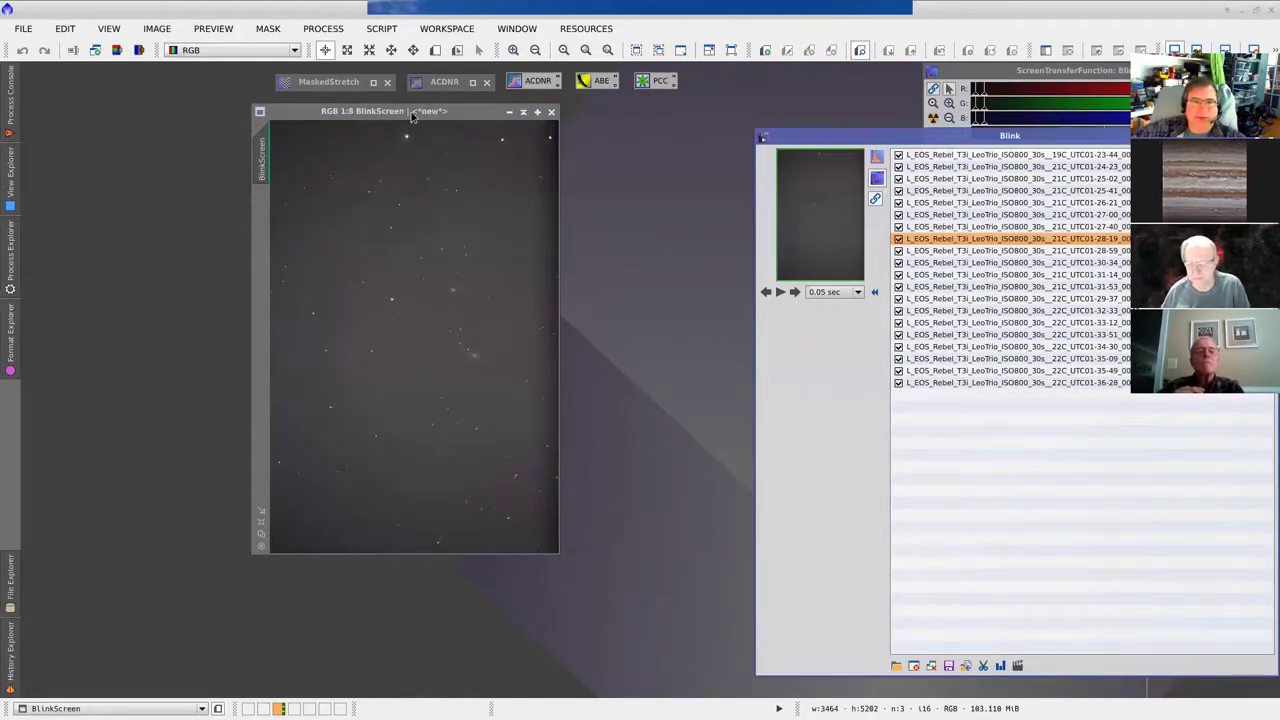
Step: Arrange the Blink window and the BlinkScreen image side by side so that both are fully accessible
click(323, 28)
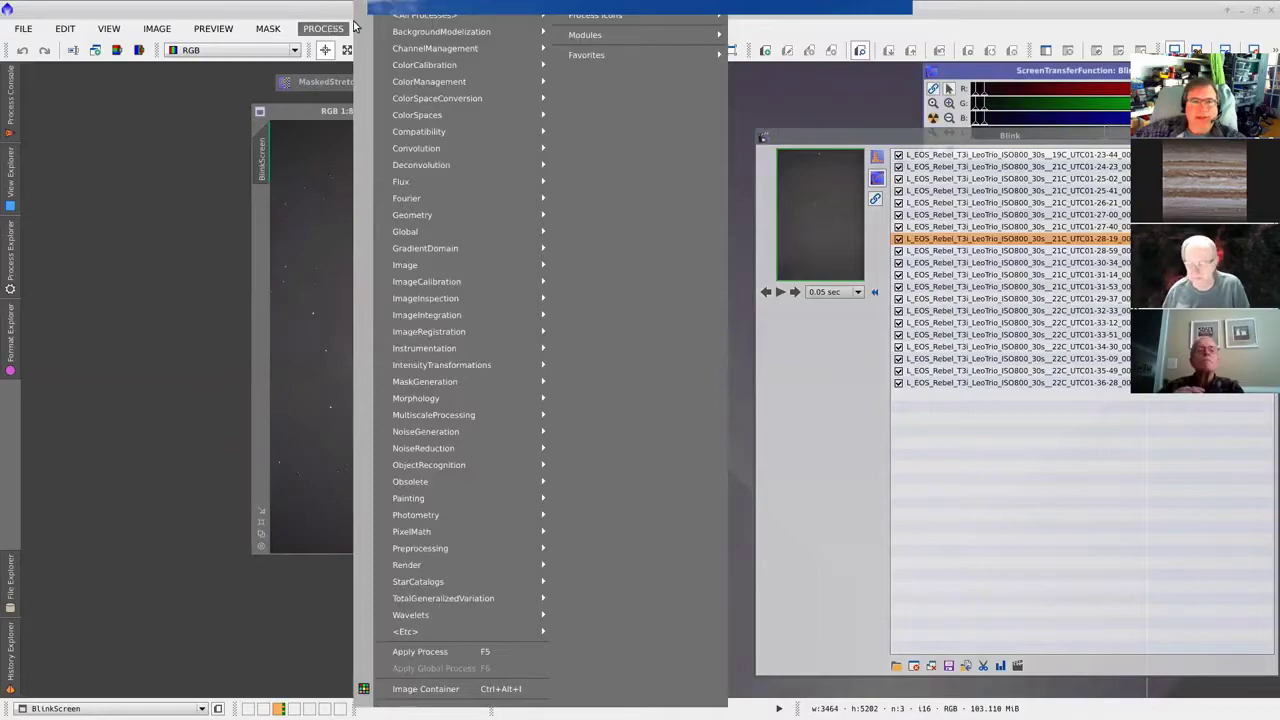
mouse_move(396, 23)
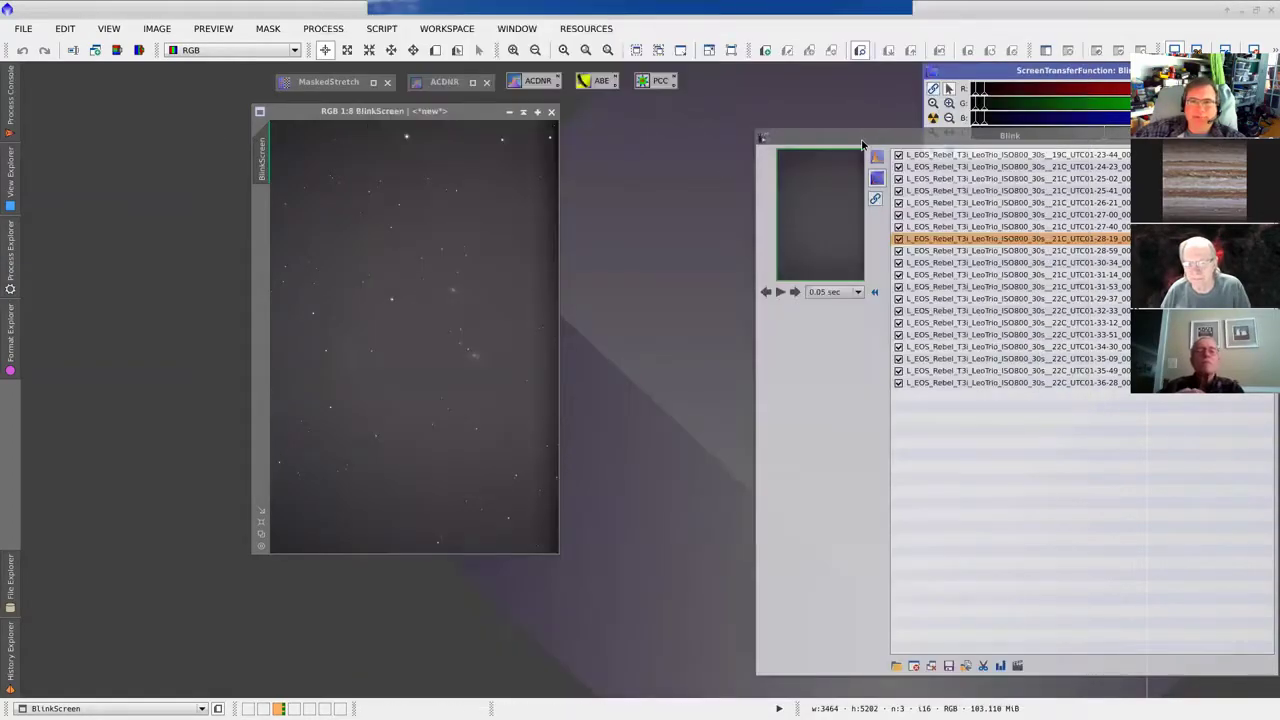
drag(861, 145, 746, 109)
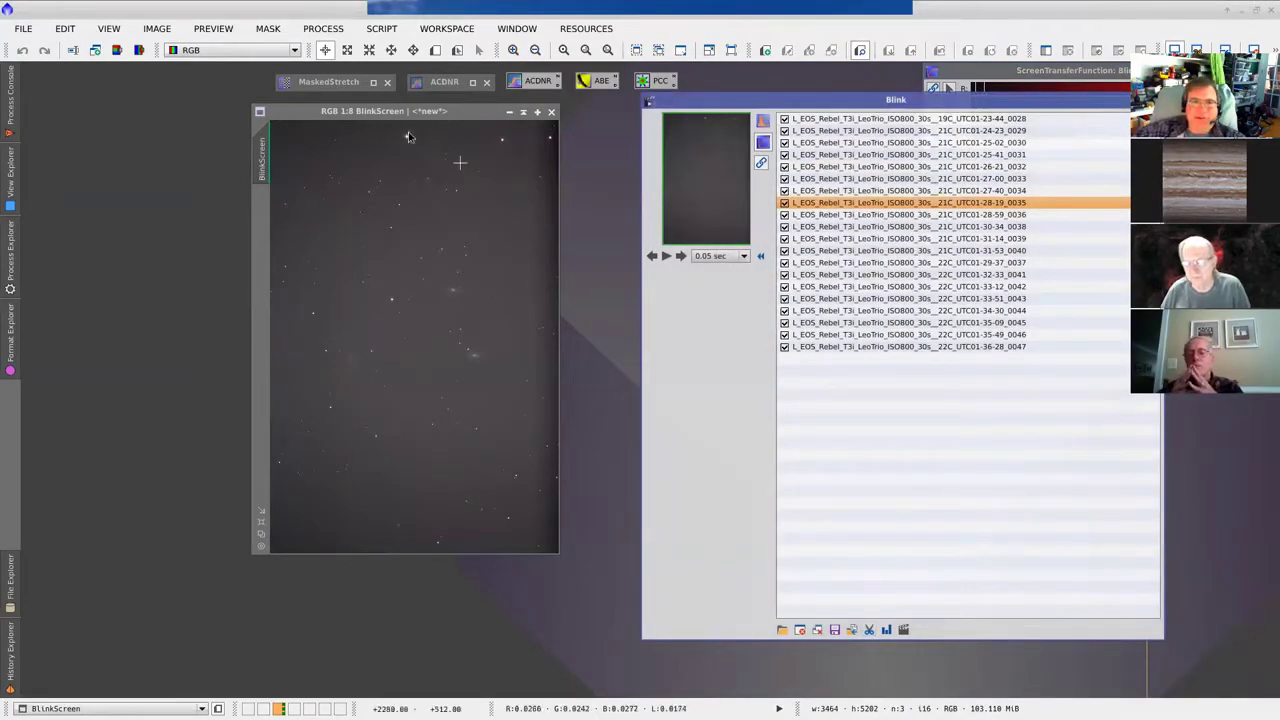
drag(395, 117, 412, 117)
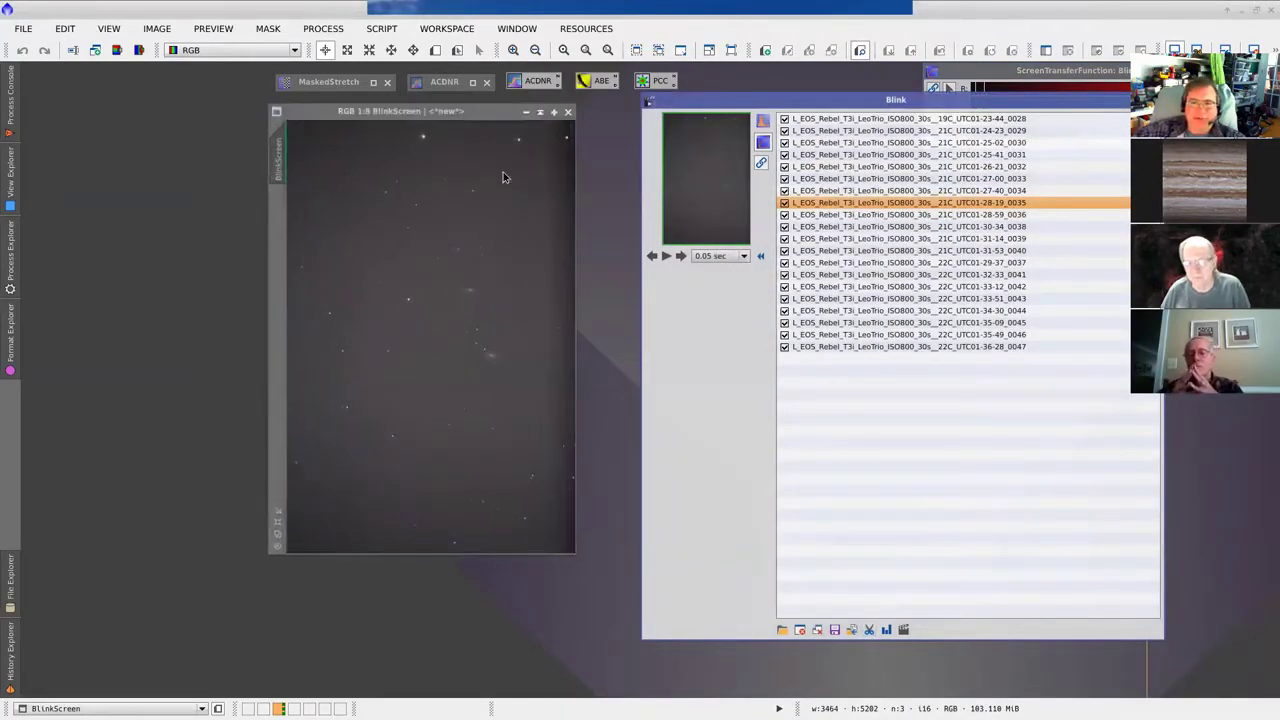
Step: View the LeoTrio light frames in Blink's image file selection and close it without loading any files
click(782, 630)
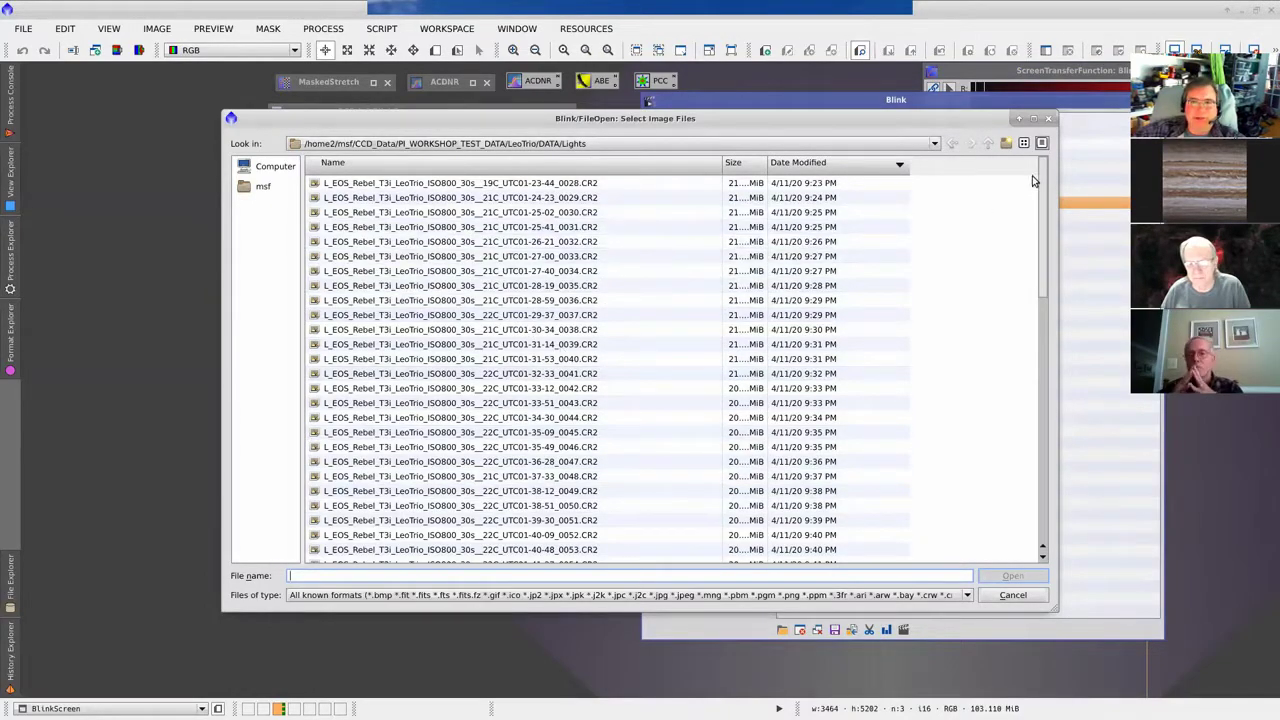
click(1047, 121)
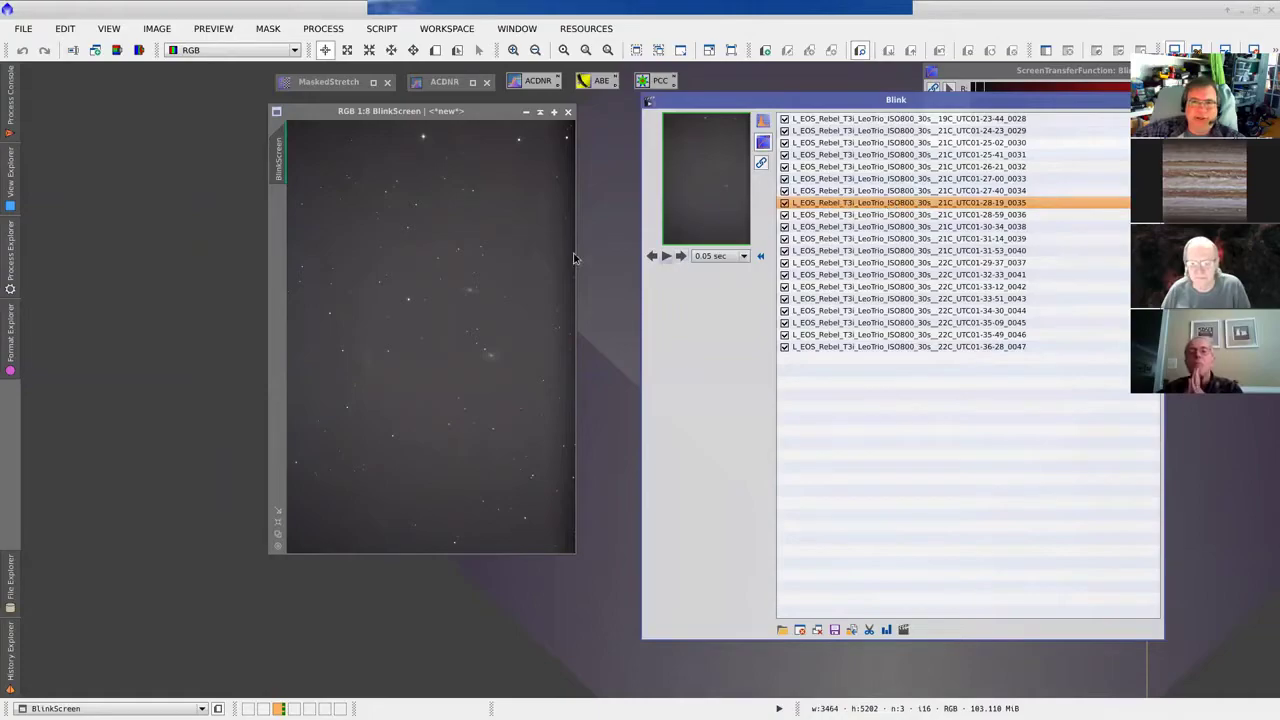
Step: Enlarge the BlinkScreen image to 1:7, fit its window to the whole frame and place it beside the Blink window
scroll(355, 260, up, 1)
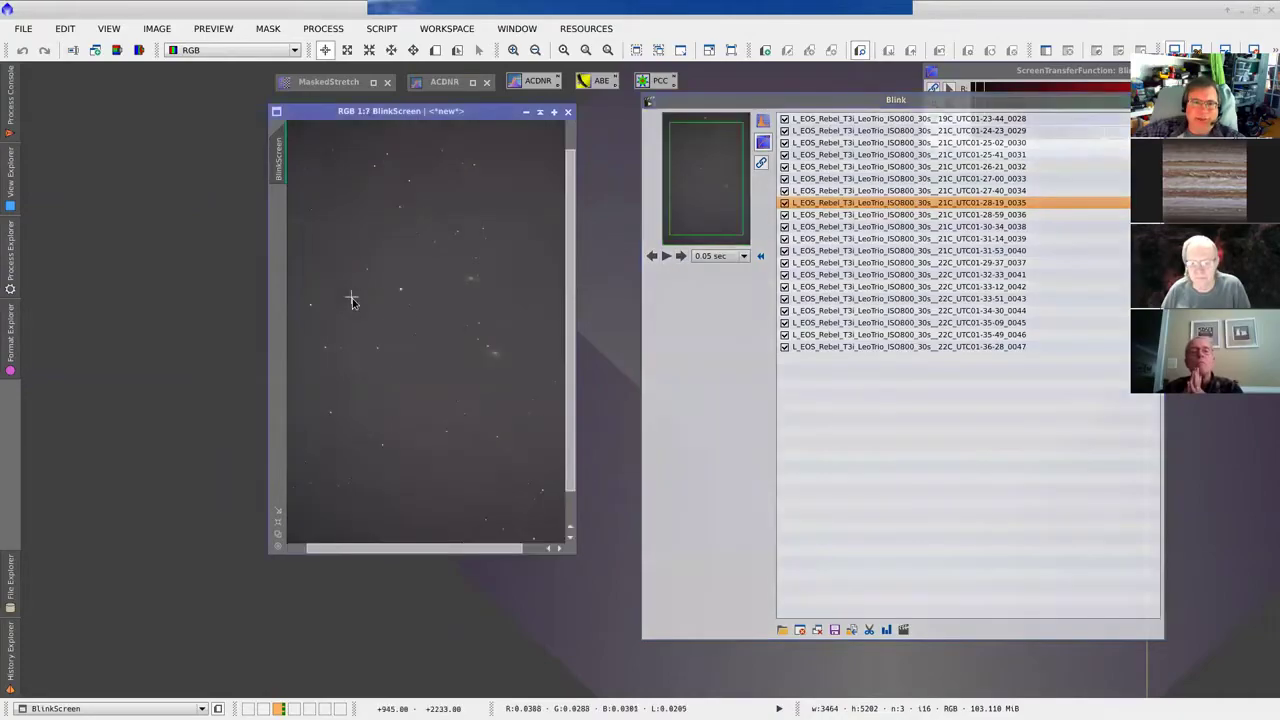
click(279, 511)
drag(490, 114, 451, 121)
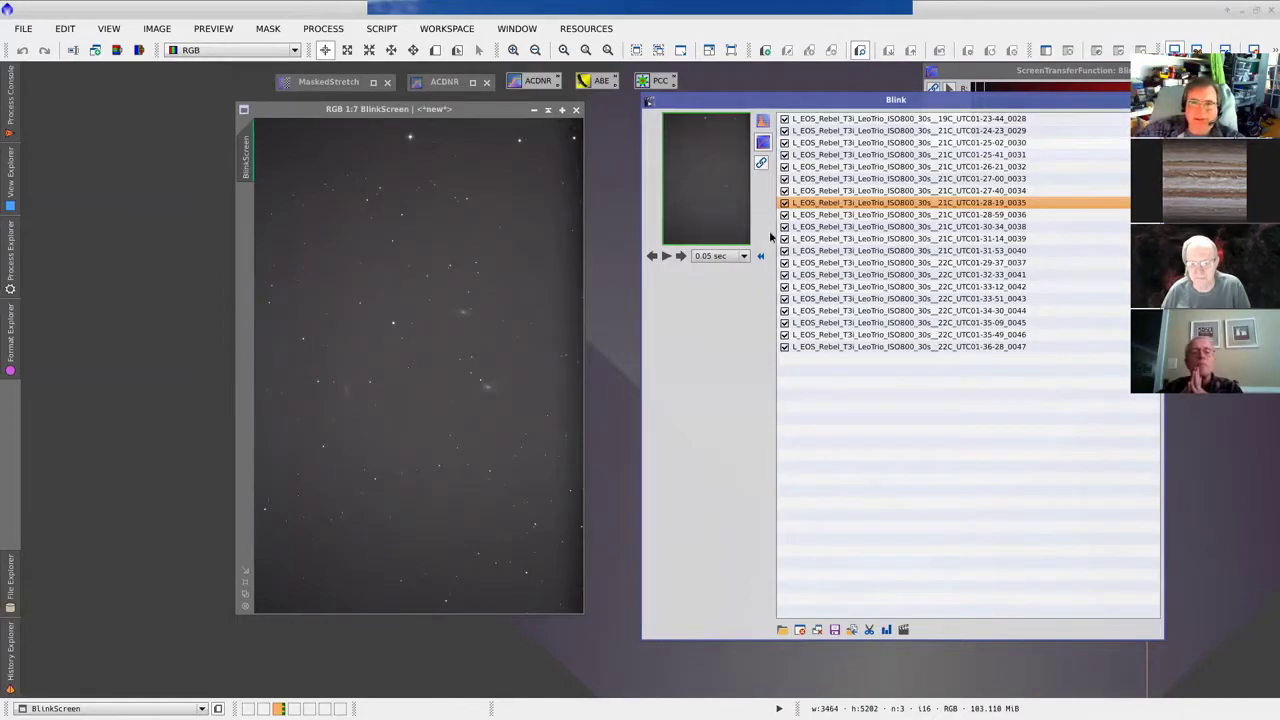
Step: Zoom the BlinkScreen image to 1:2 on the galaxies and briefly play the blink animation of the light frames
click(680, 256)
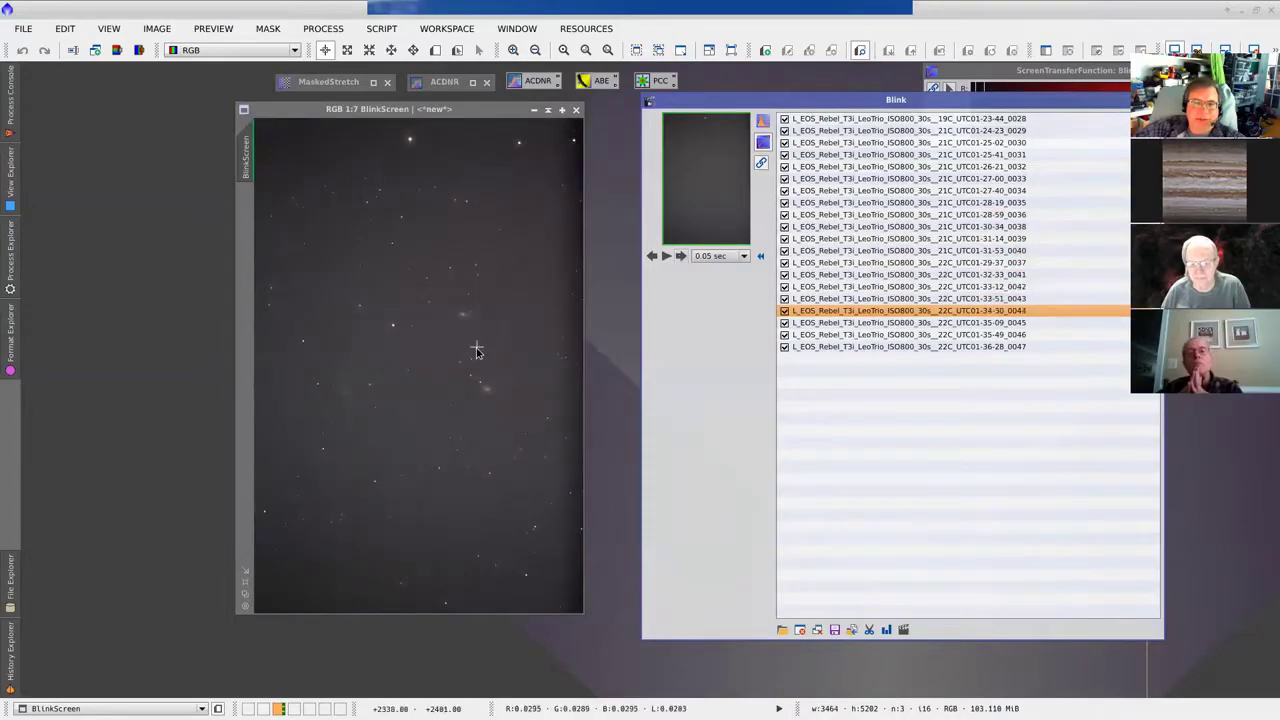
scroll(477, 350, up, 2)
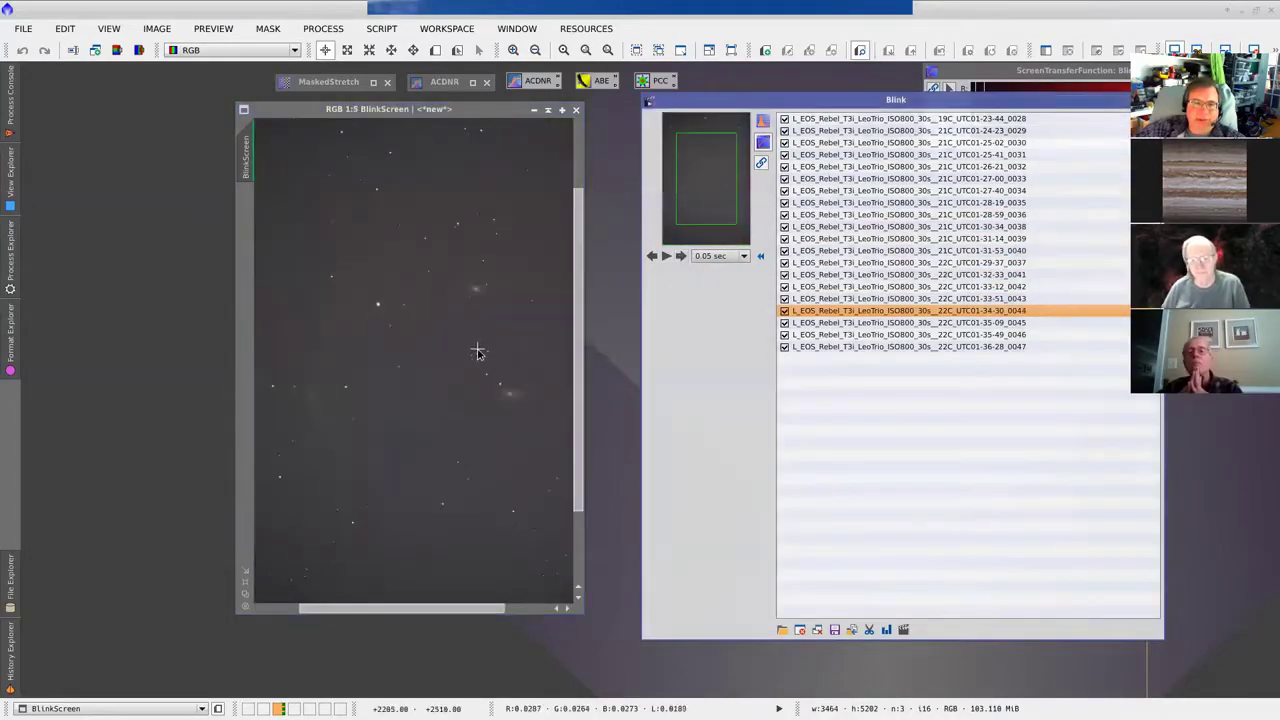
scroll(477, 350, up, 3)
drag(690, 200, 720, 183)
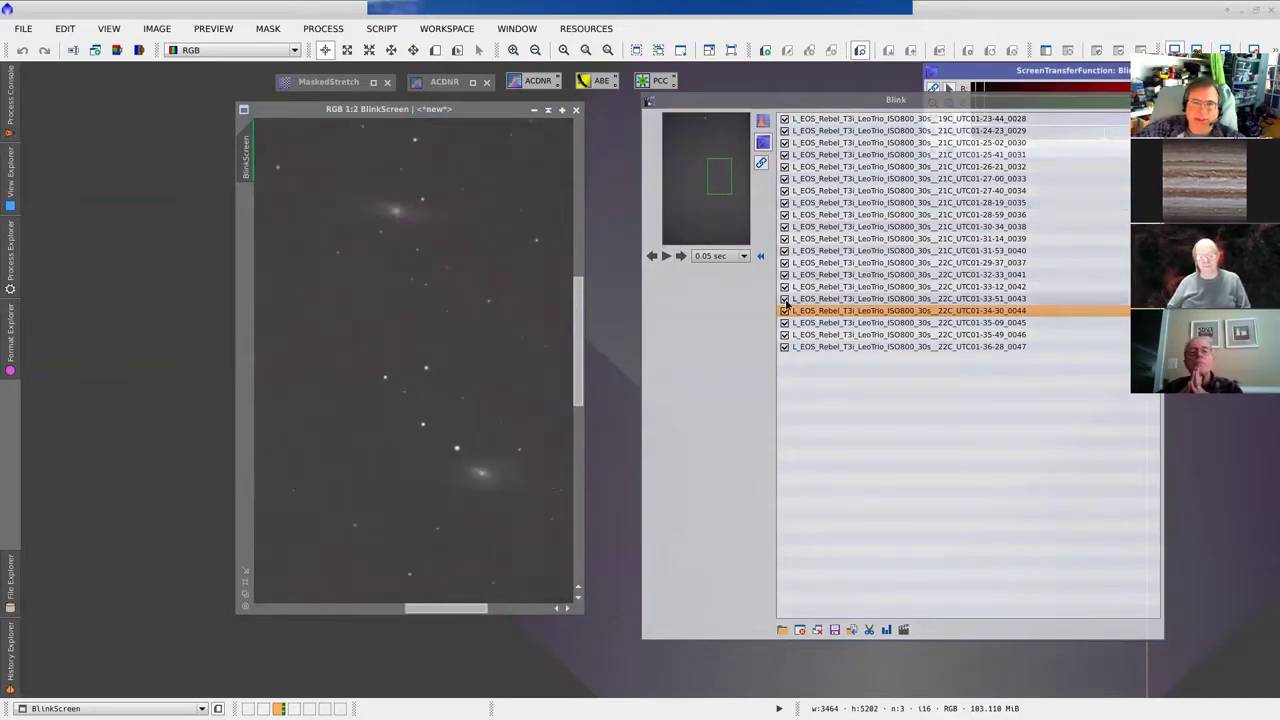
click(667, 256)
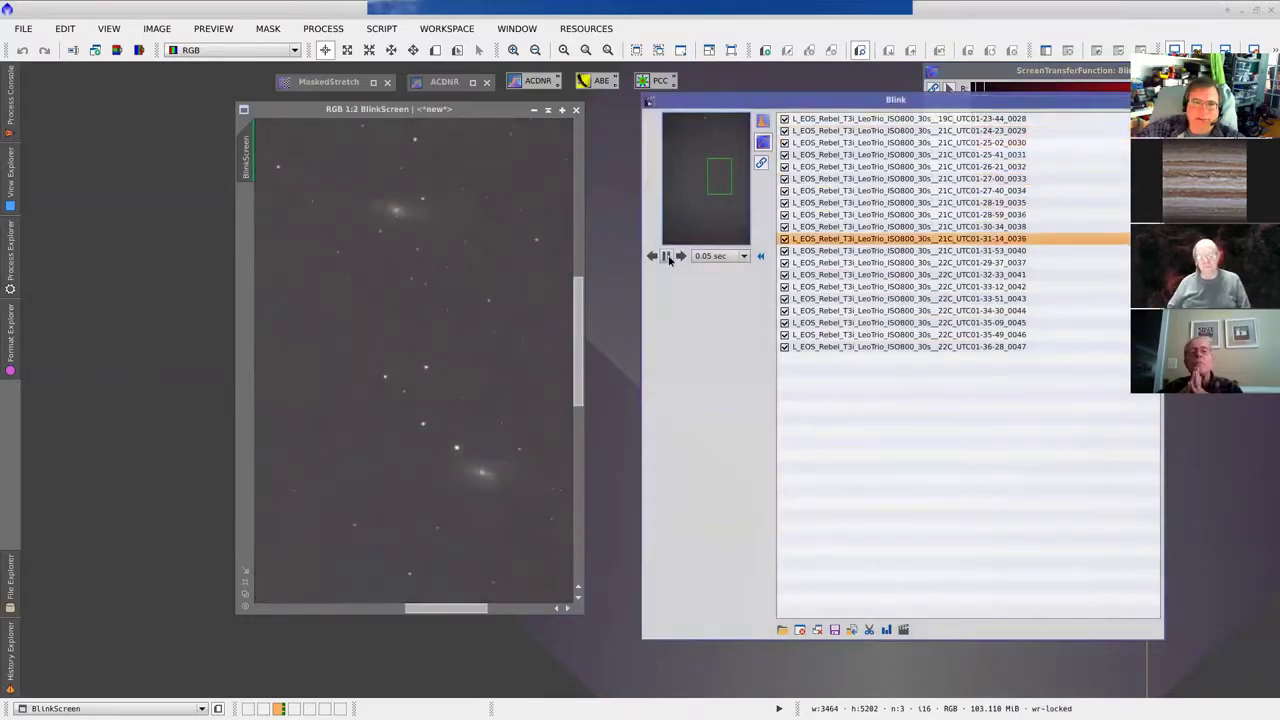
click(668, 257)
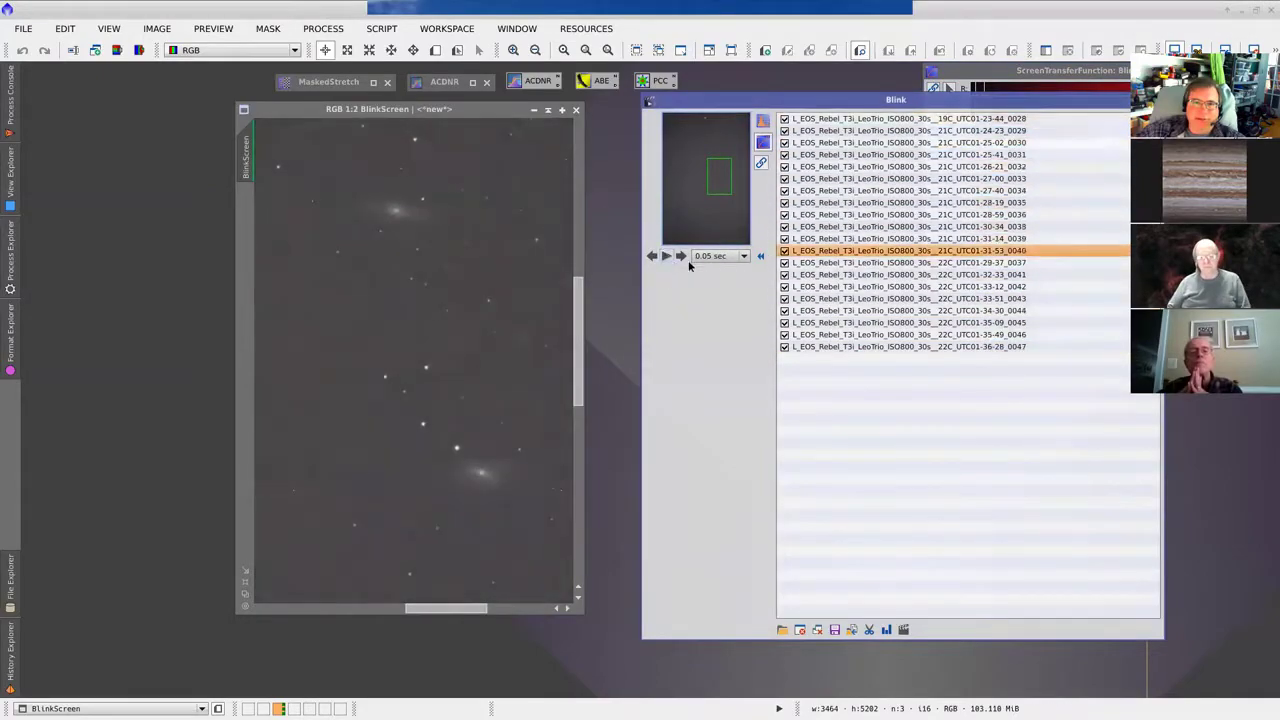
Step: Step forward one light frame at a time up to frame 0047, comparing the galaxy area
click(680, 256)
click(680, 256)
click(680, 256)
click(680, 256)
click(680, 256)
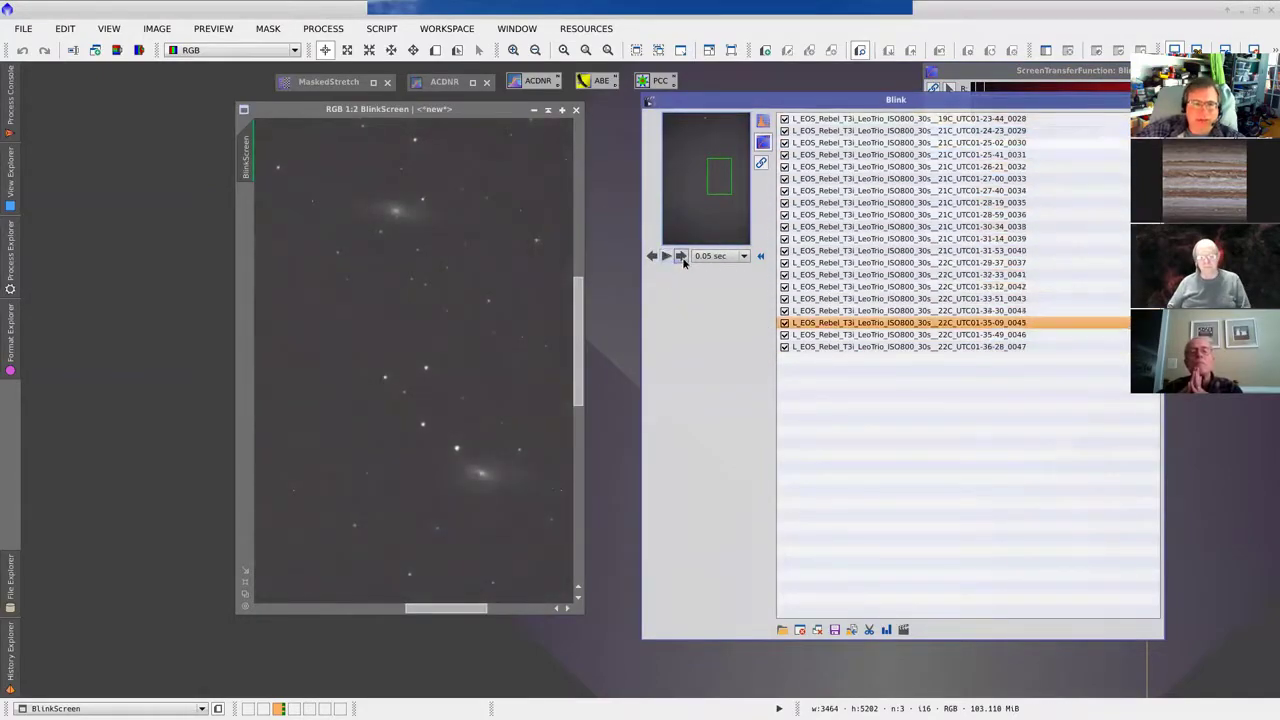
click(680, 256)
click(680, 256)
click(680, 256)
Step: Magnify the stars between the galaxies to 2:1 and step through the light frames to compare star shape and position
click(520, 340)
scroll(520, 340, up, 1)
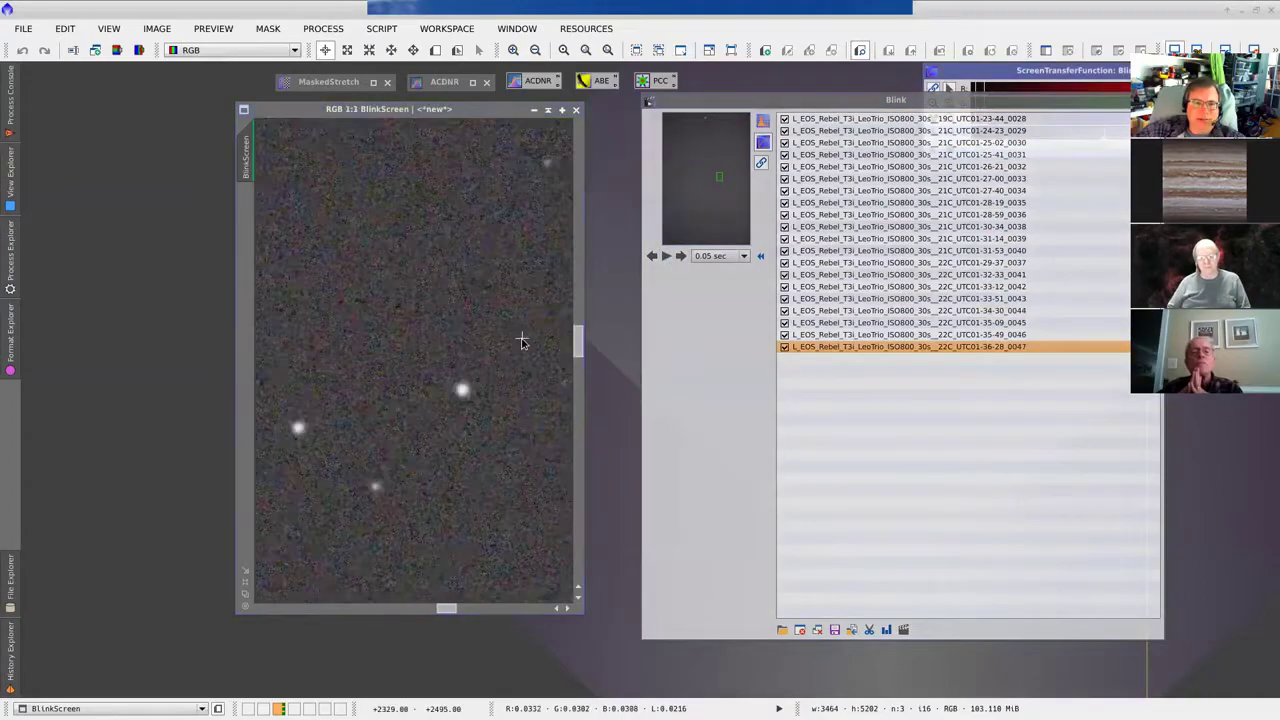
click(682, 257)
click(682, 257)
click(682, 257)
click(682, 257)
key(Down)
key(Down)
key(Down)
key(Down)
key(Down)
key(Down)
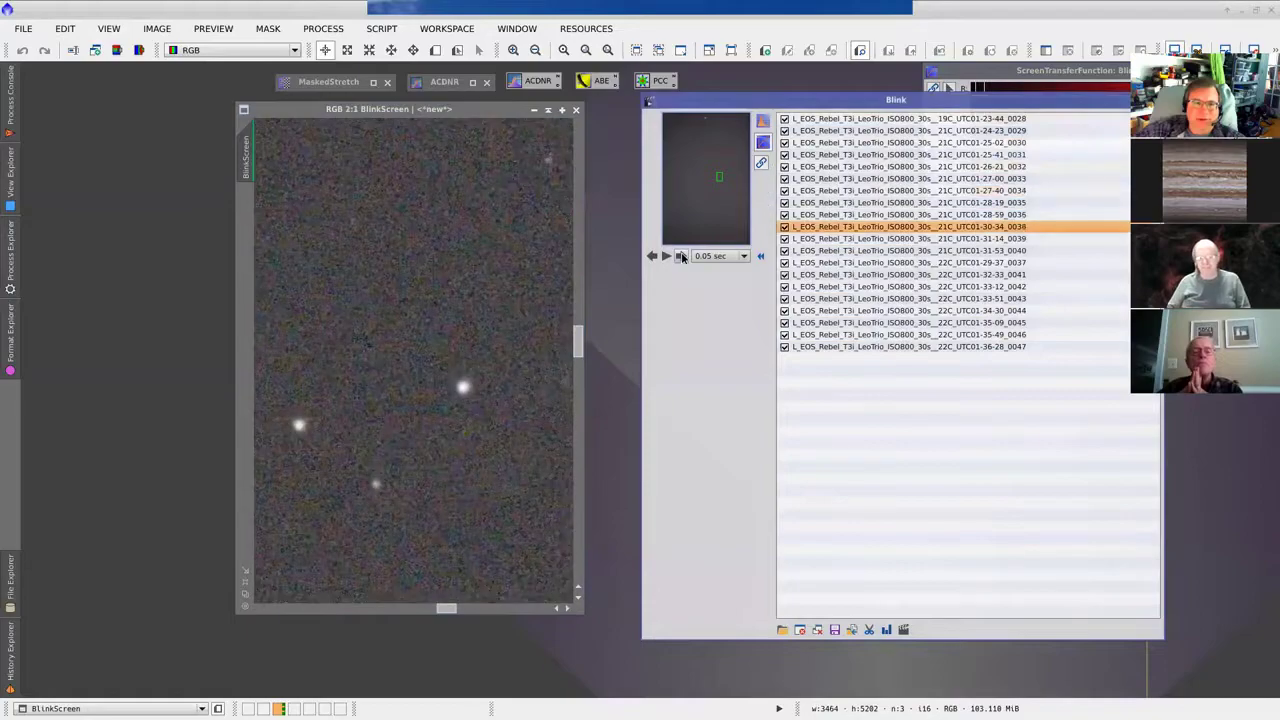
Step: Return the BlinkScreen image to the full frame at 1:7 and advance through the light frames again
click(531, 357)
scroll(524, 361, down, 3)
scroll(524, 361, down, 2)
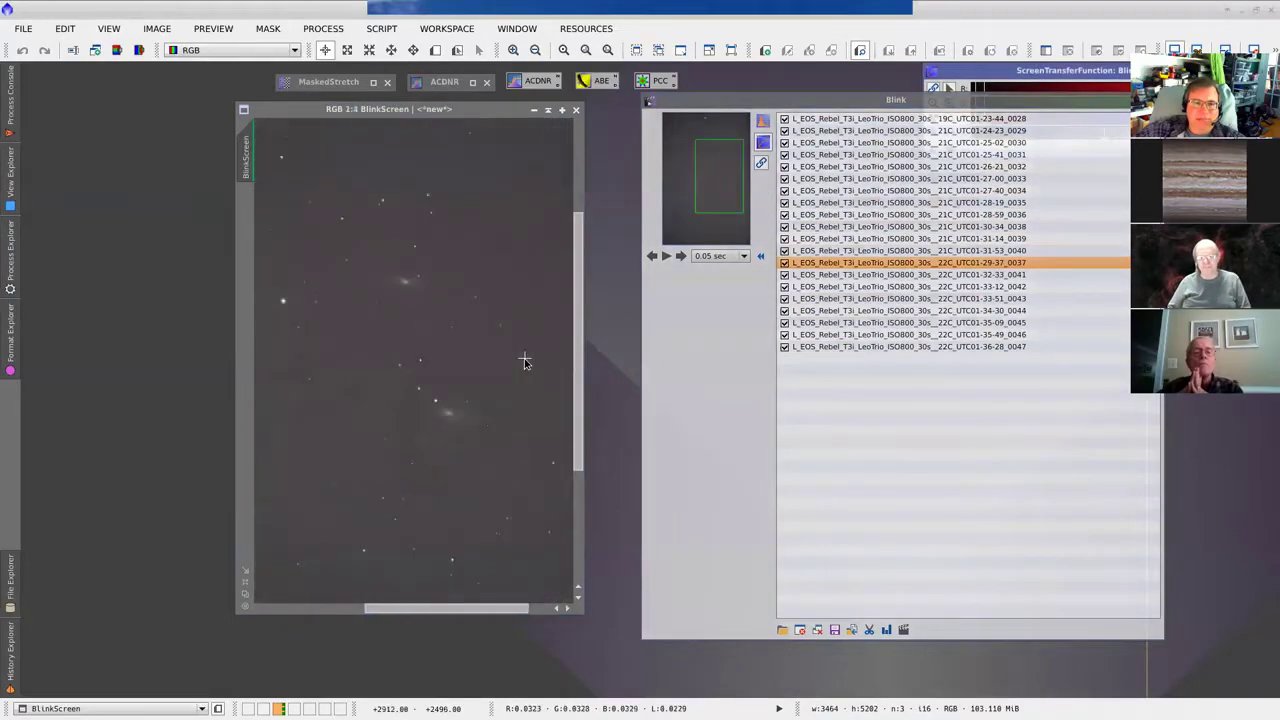
scroll(524, 361, down, 3)
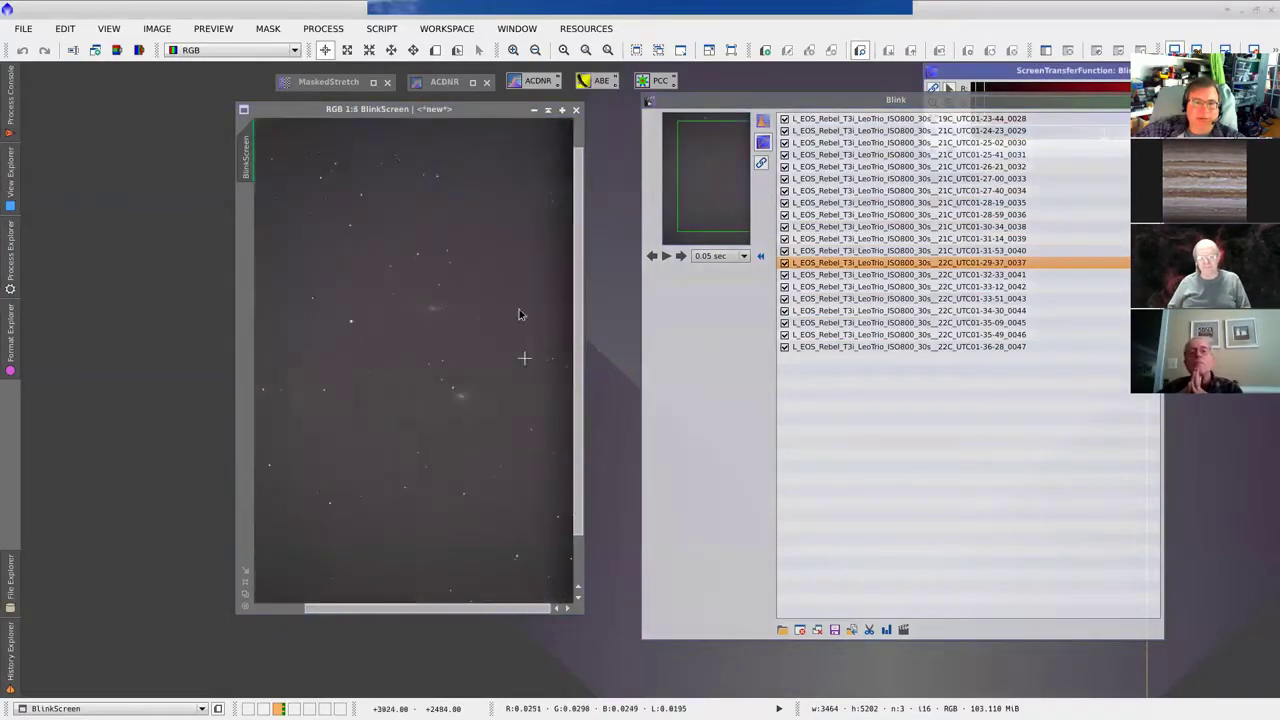
scroll(520, 329, down, 1)
click(685, 257)
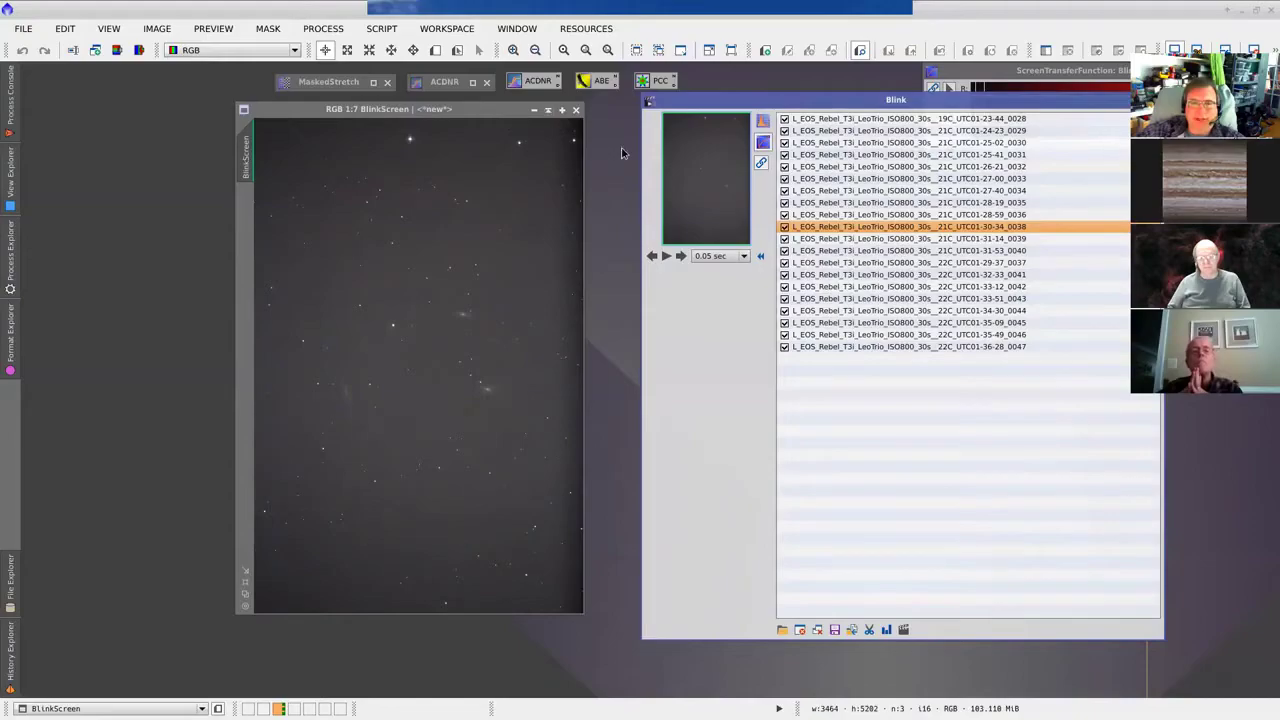
Step: Minimize the BlinkScreen image and the Blink window to workspace icons
click(534, 110)
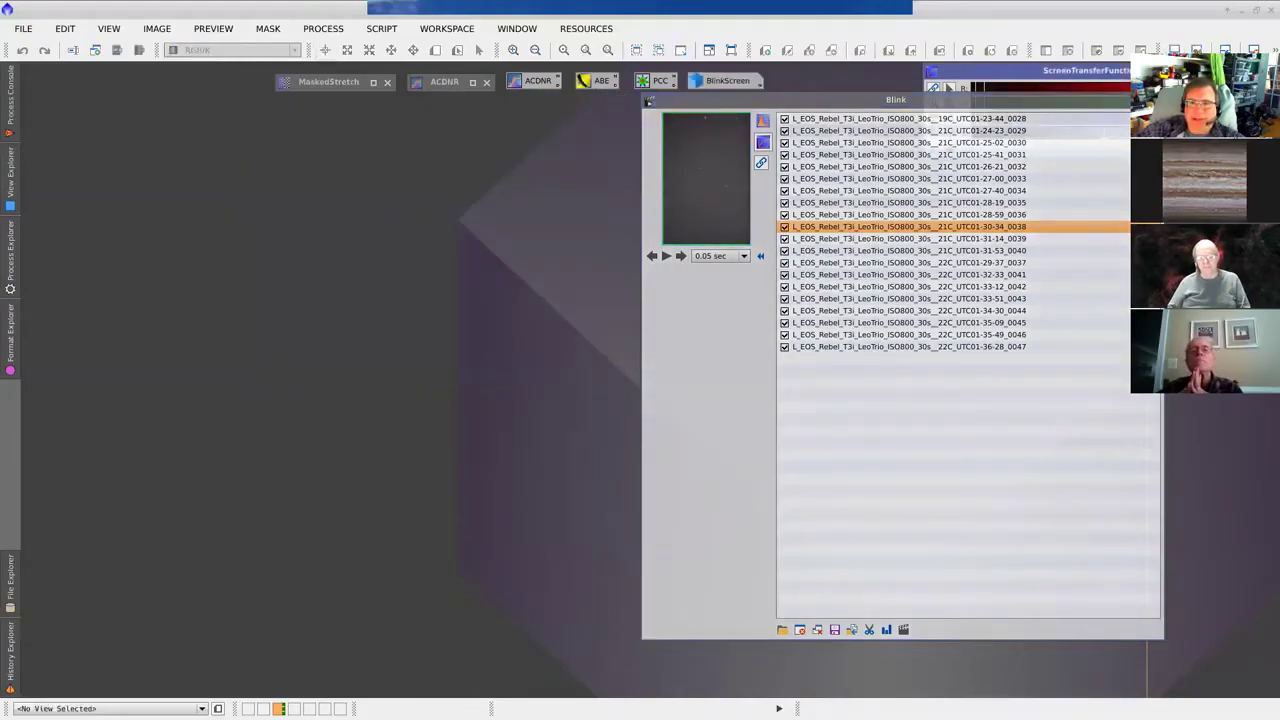
click(1140, 100)
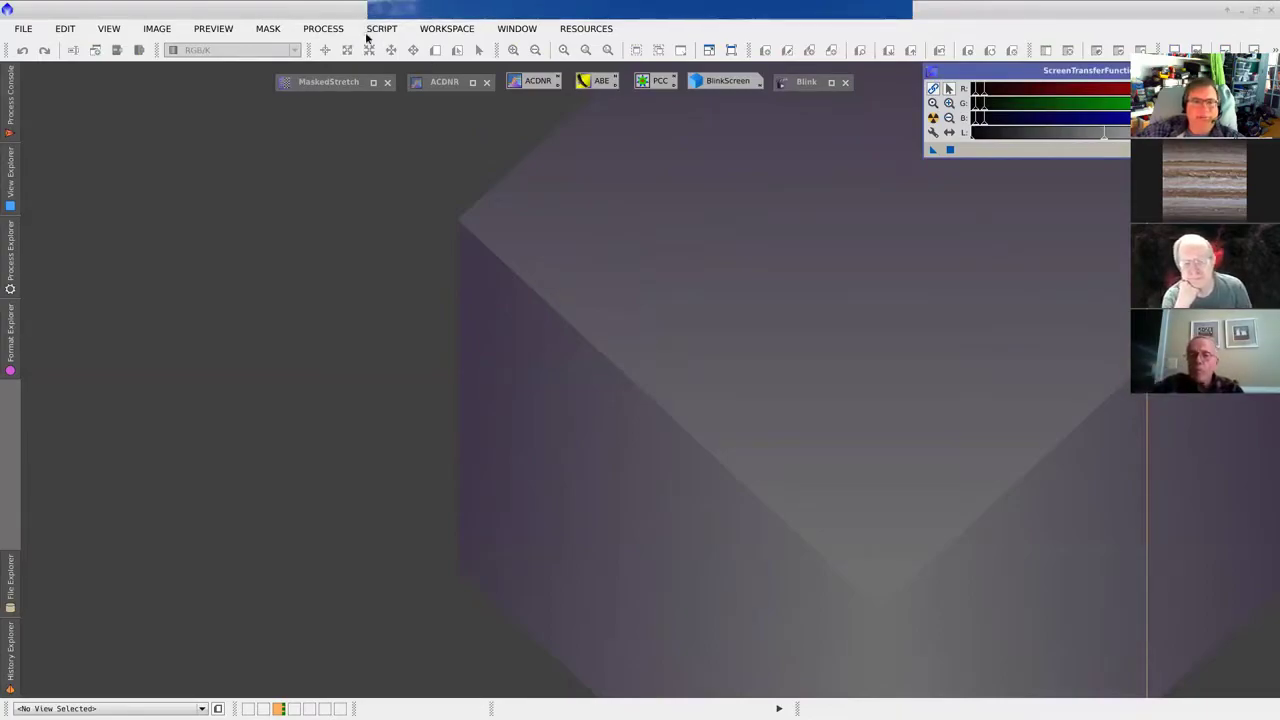
Step: Open the WeightedBatchPreprocessing script, review its global options such as CFA images, and close the script
click(381, 28)
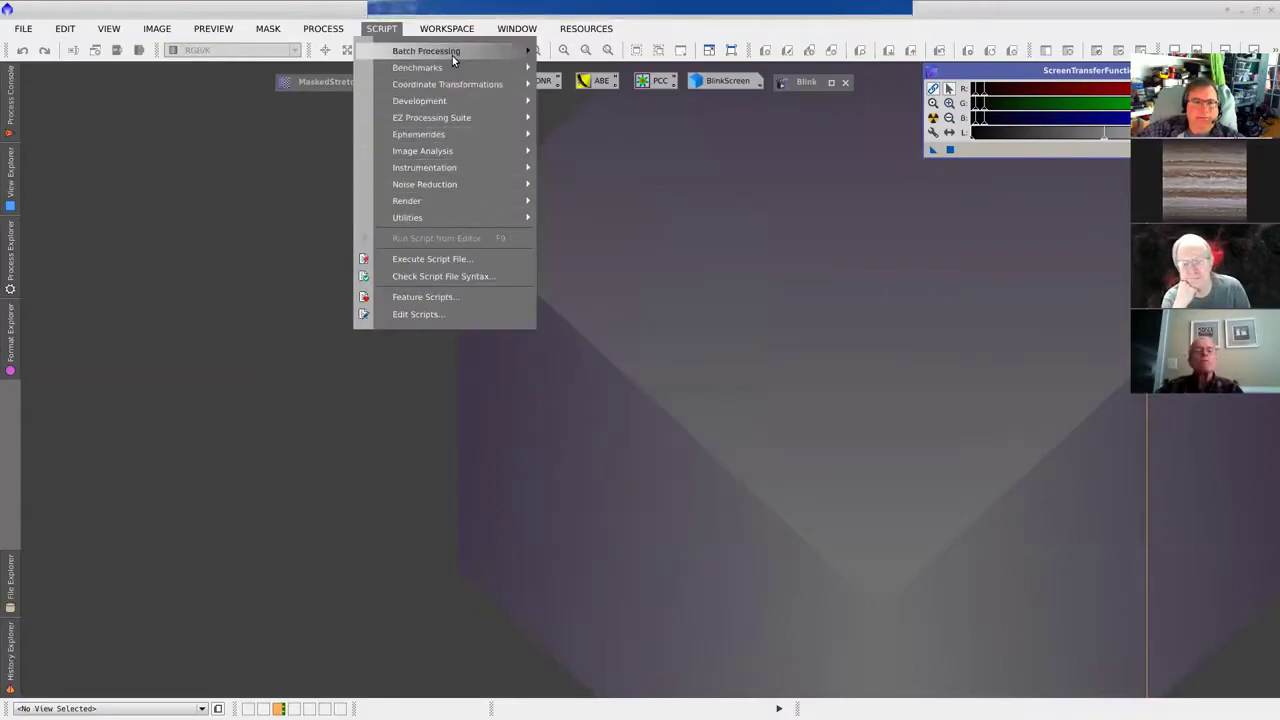
mouse_move(452, 55)
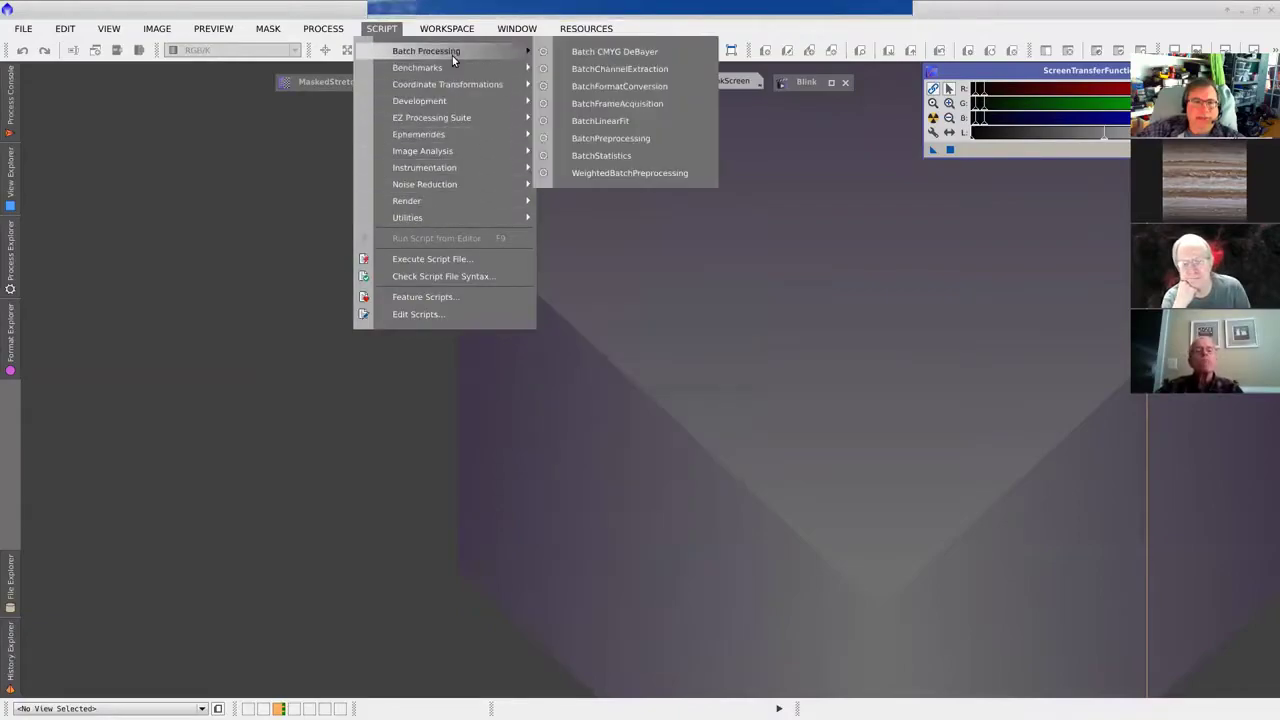
click(640, 174)
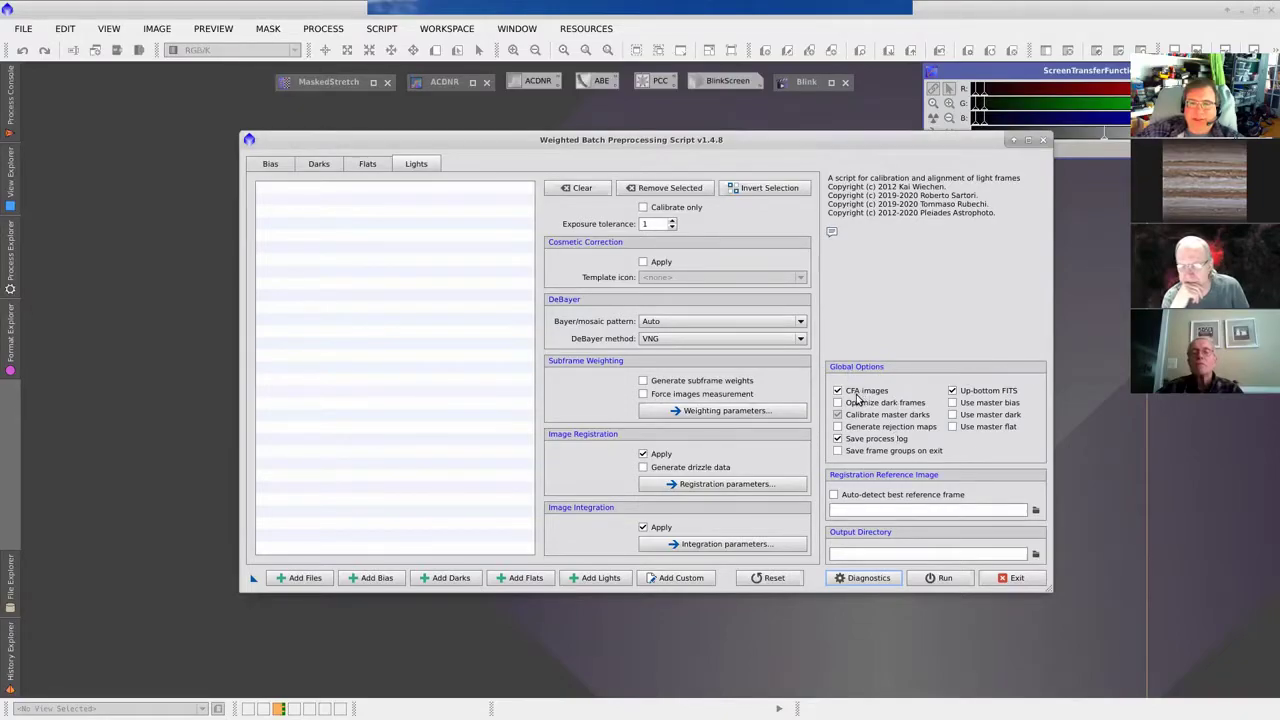
mouse_move(852, 397)
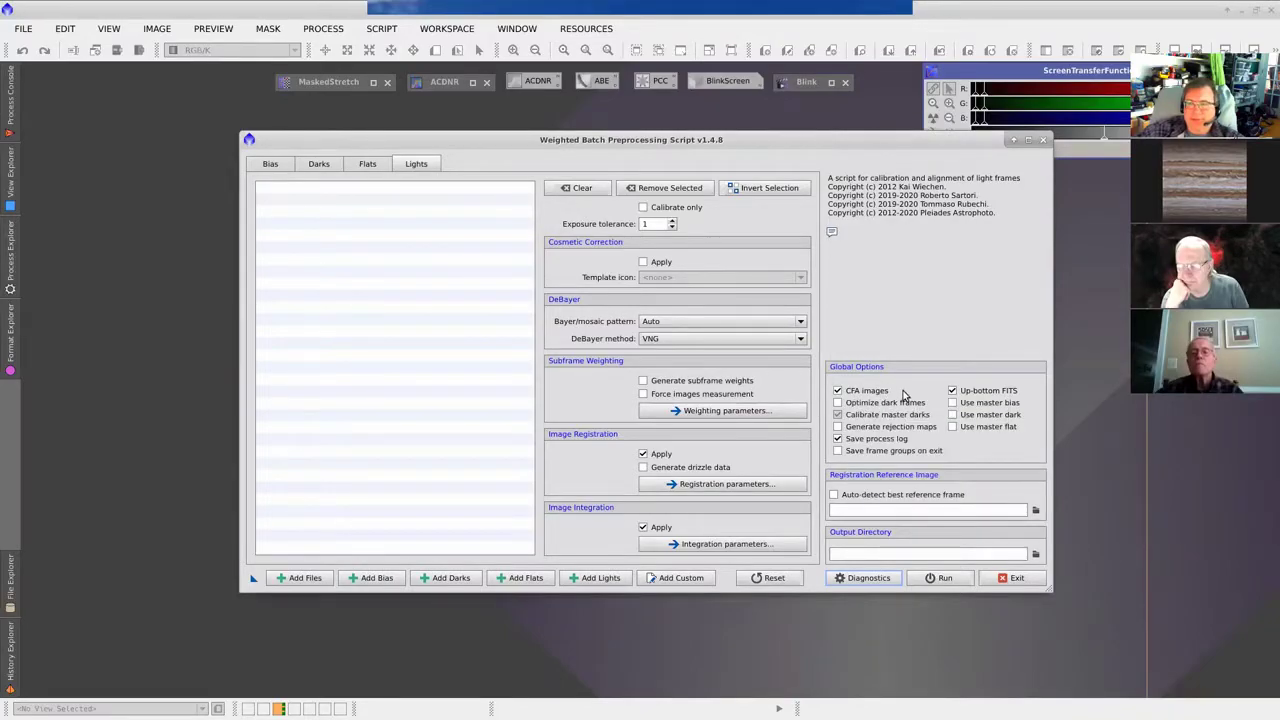
mouse_move(905, 390)
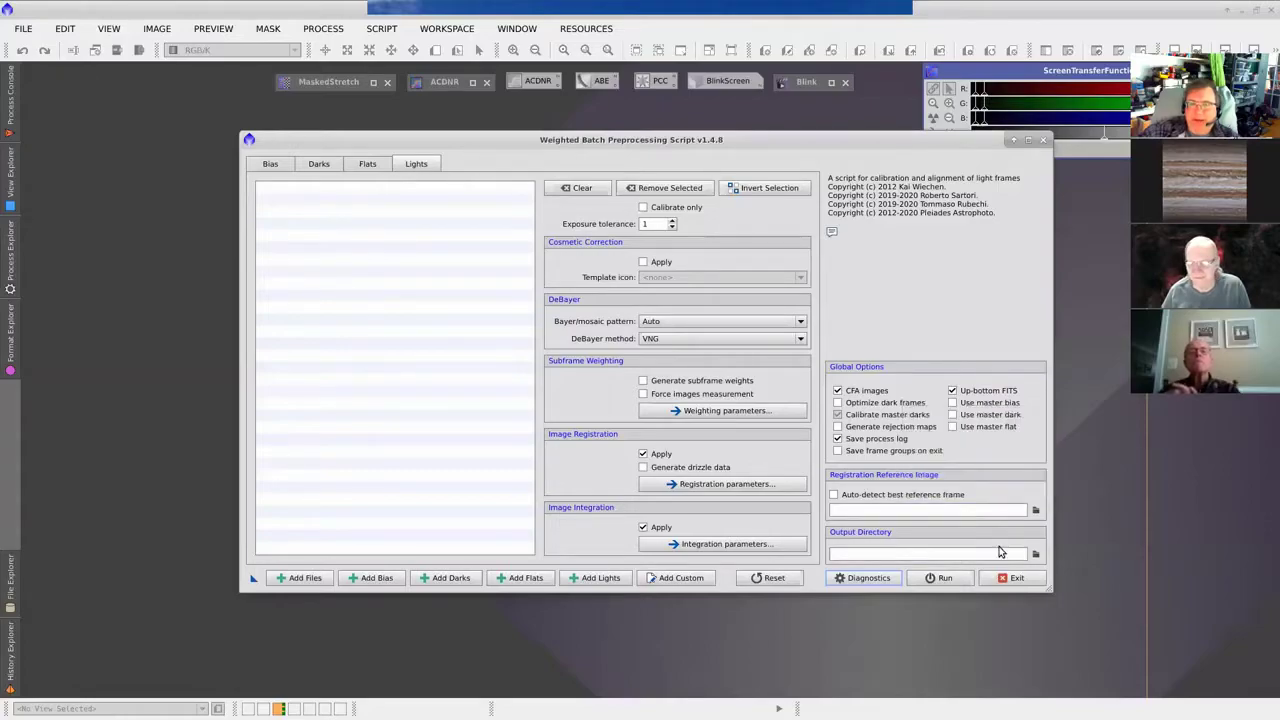
click(1043, 145)
click(668, 362)
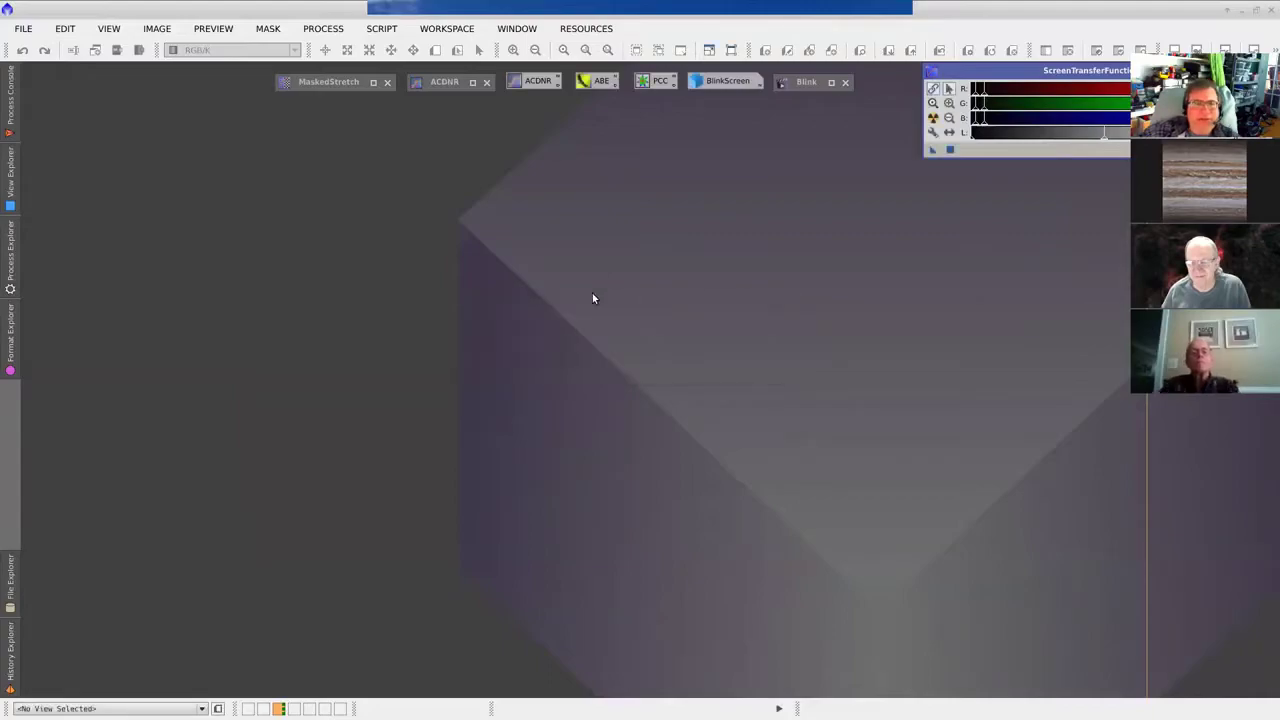
Step: Open the WeightedBatchPreprocessing script and reposition its window slightly lower in the workspace
click(385, 31)
mouse_move(401, 57)
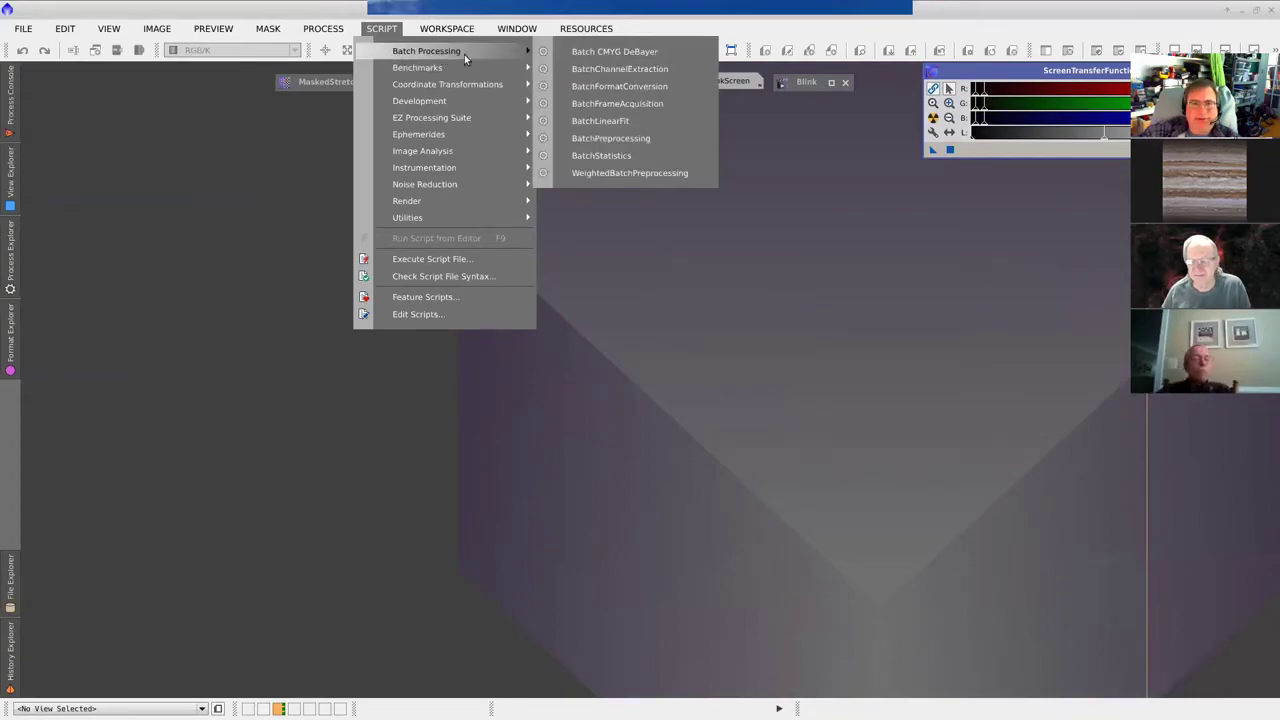
click(620, 173)
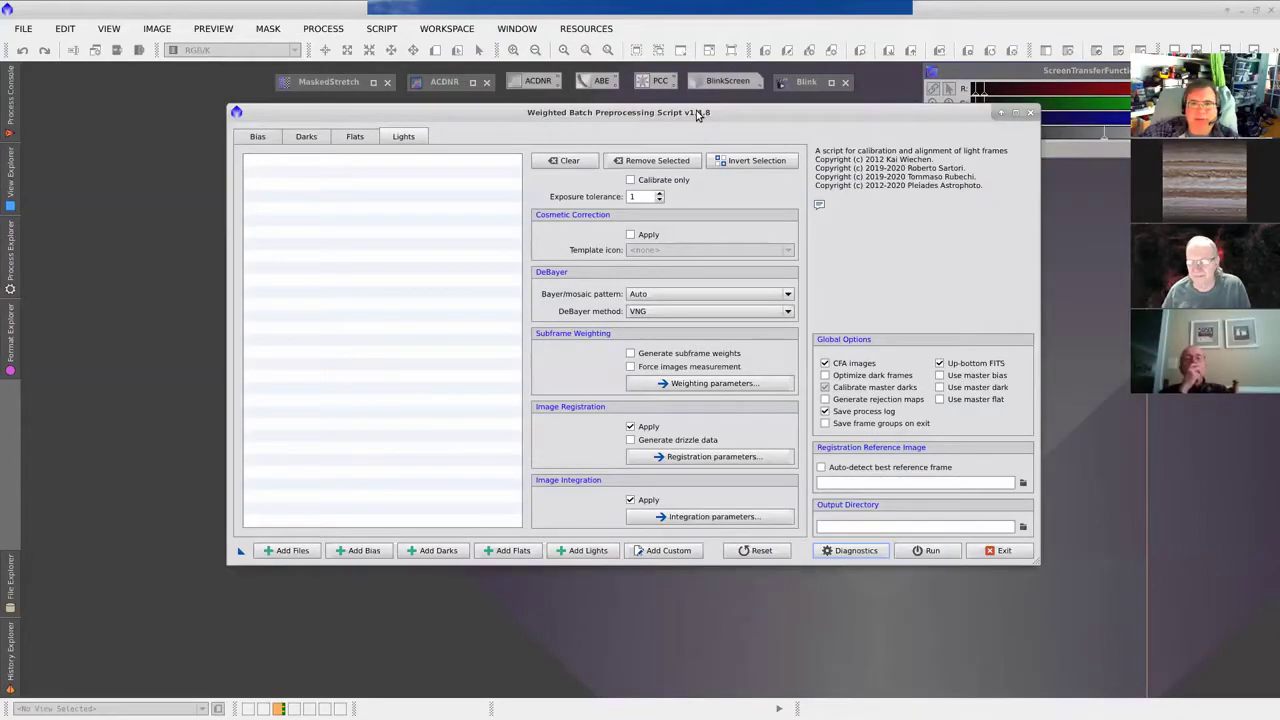
drag(696, 111, 700, 133)
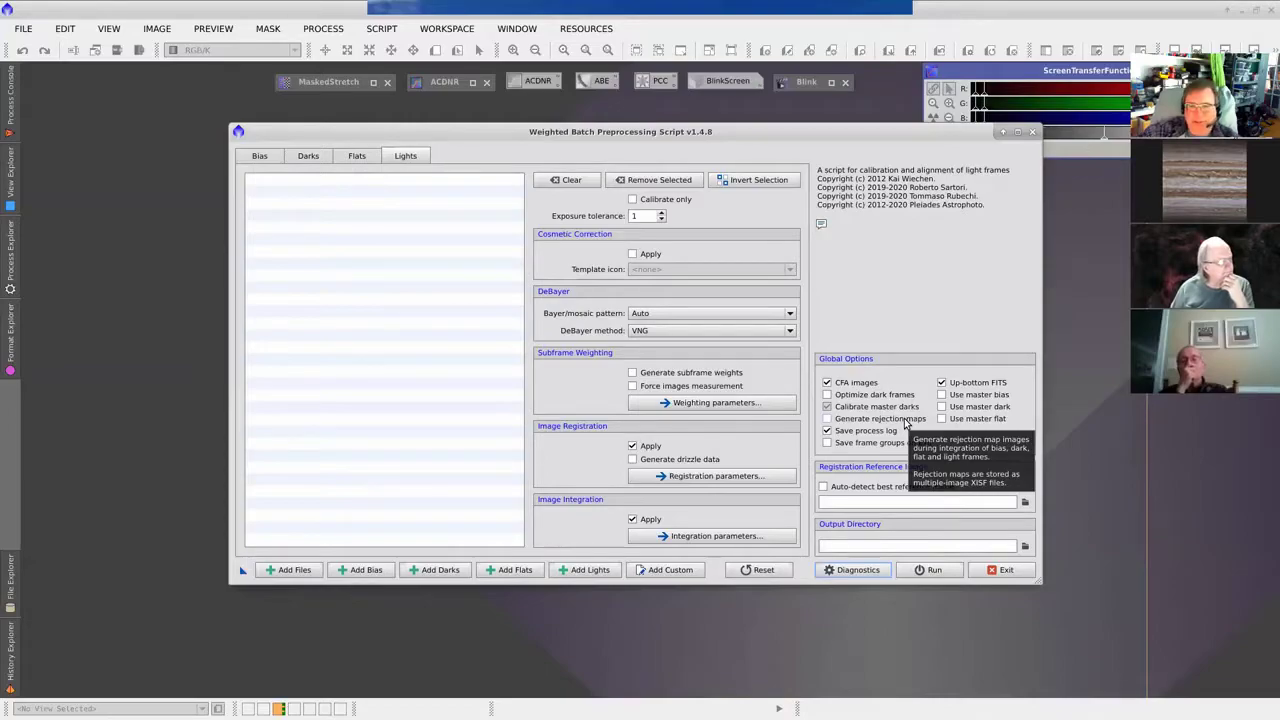
click(827, 429)
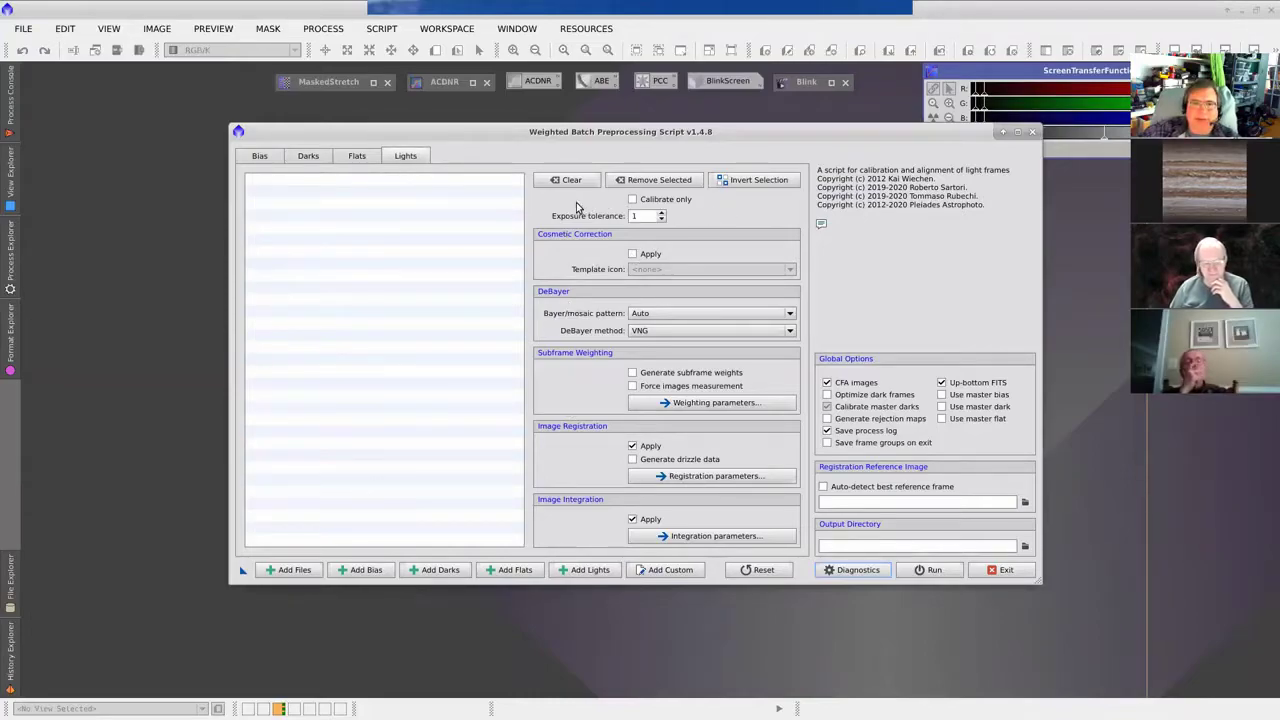
Step: Examine the script's Bias, Darks, Flats and Lights settings to compare the calibration and integration options for each frame type
click(256, 157)
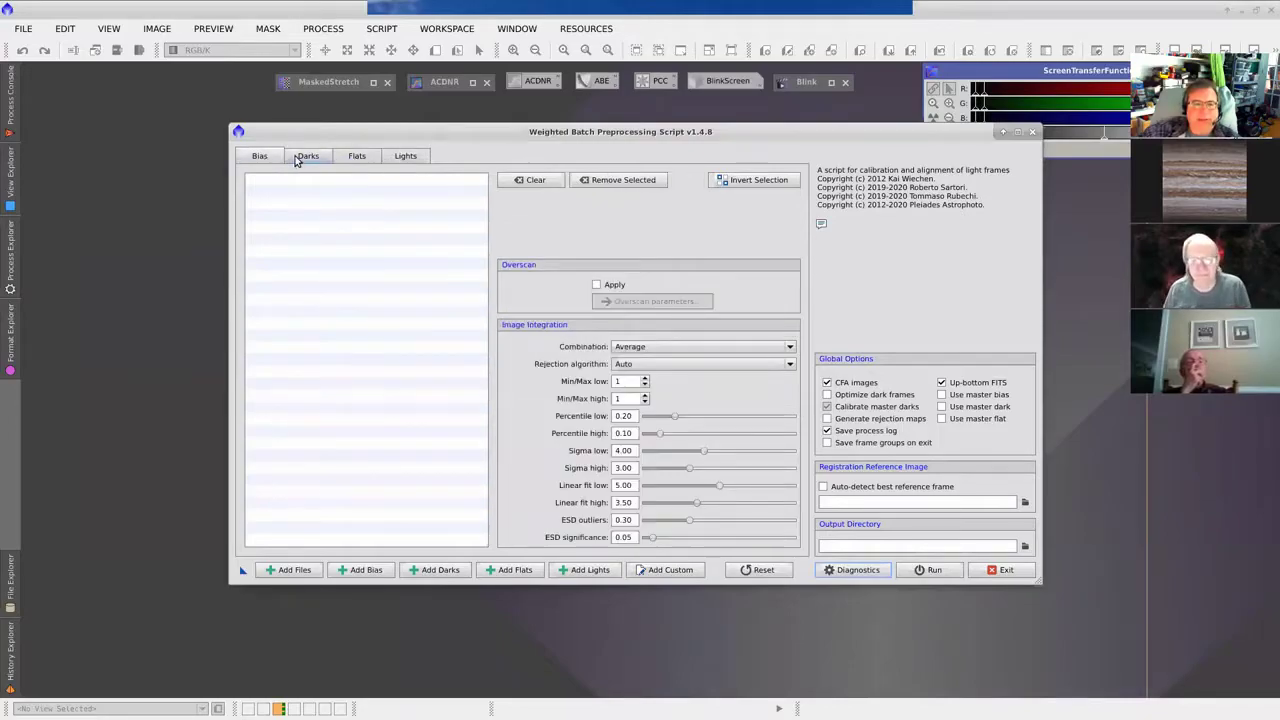
click(304, 157)
click(357, 157)
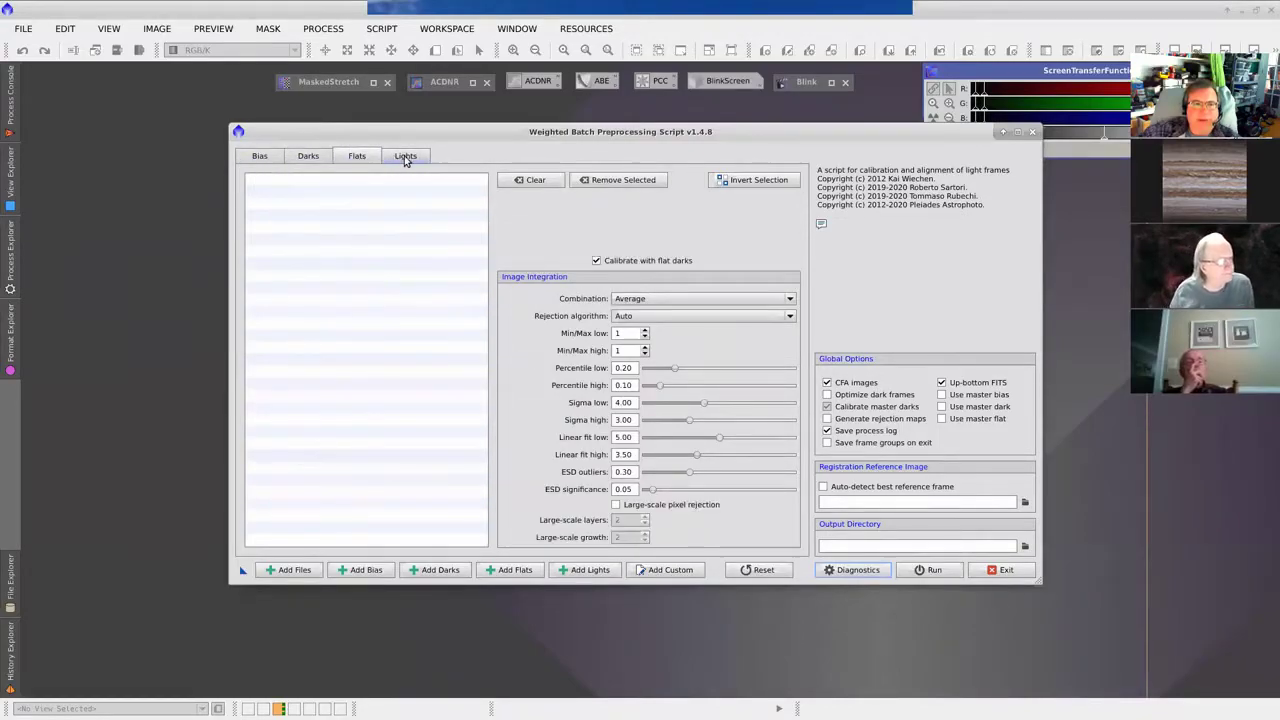
click(405, 157)
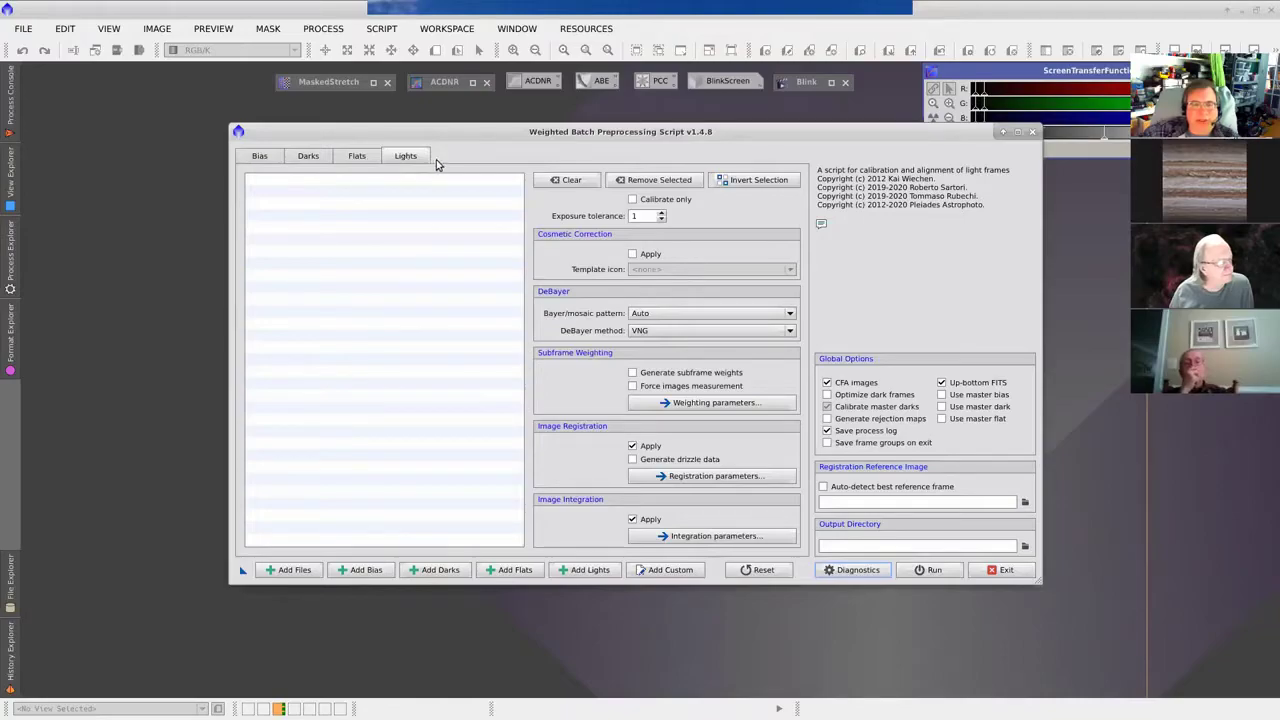
click(371, 164)
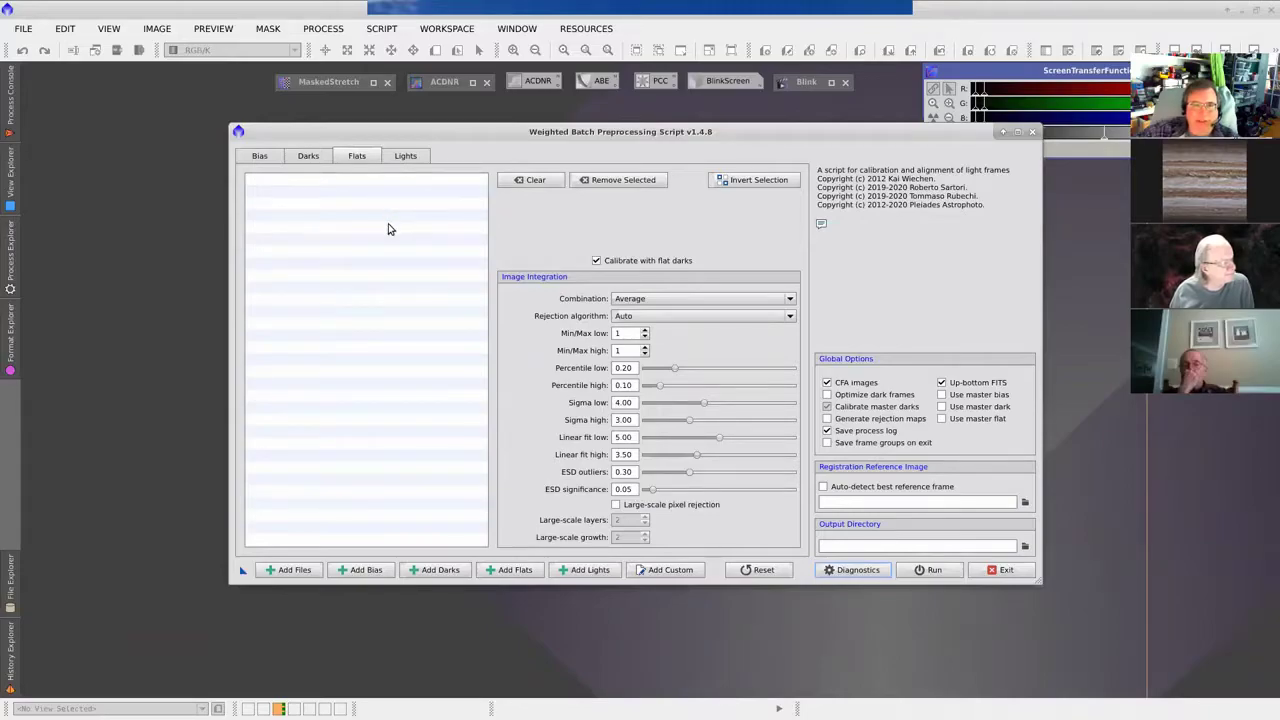
click(301, 159)
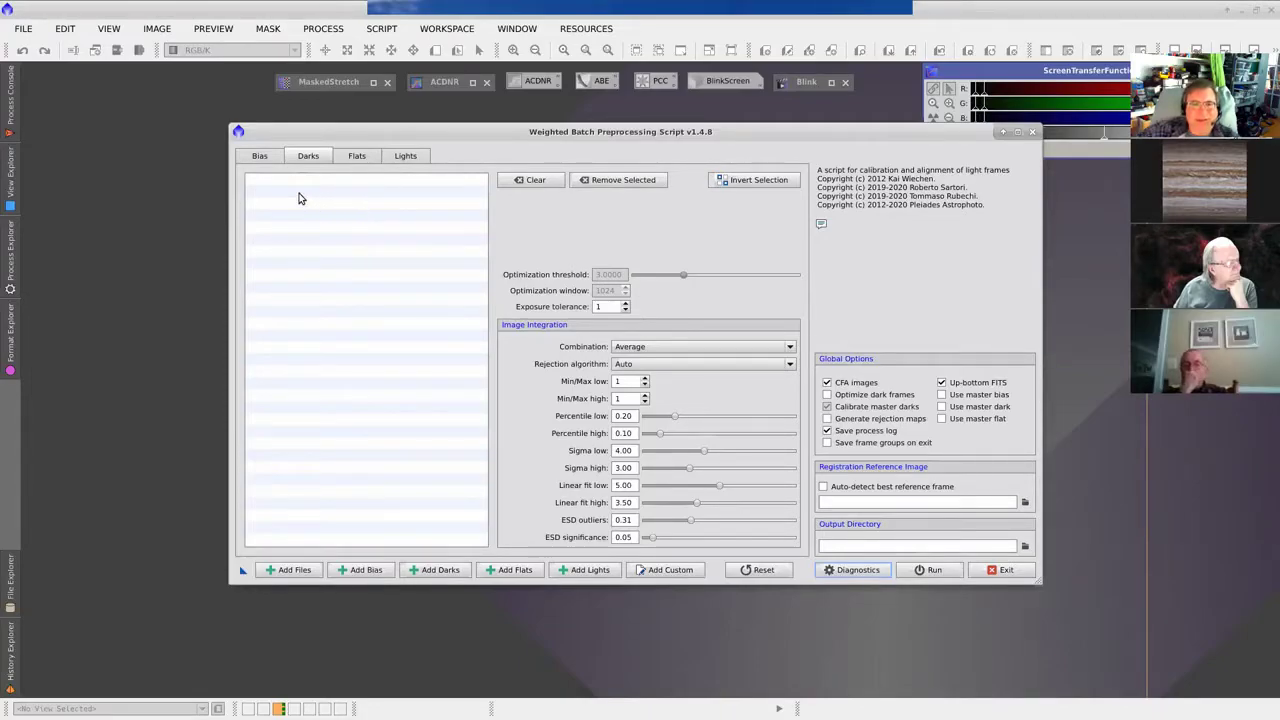
click(261, 159)
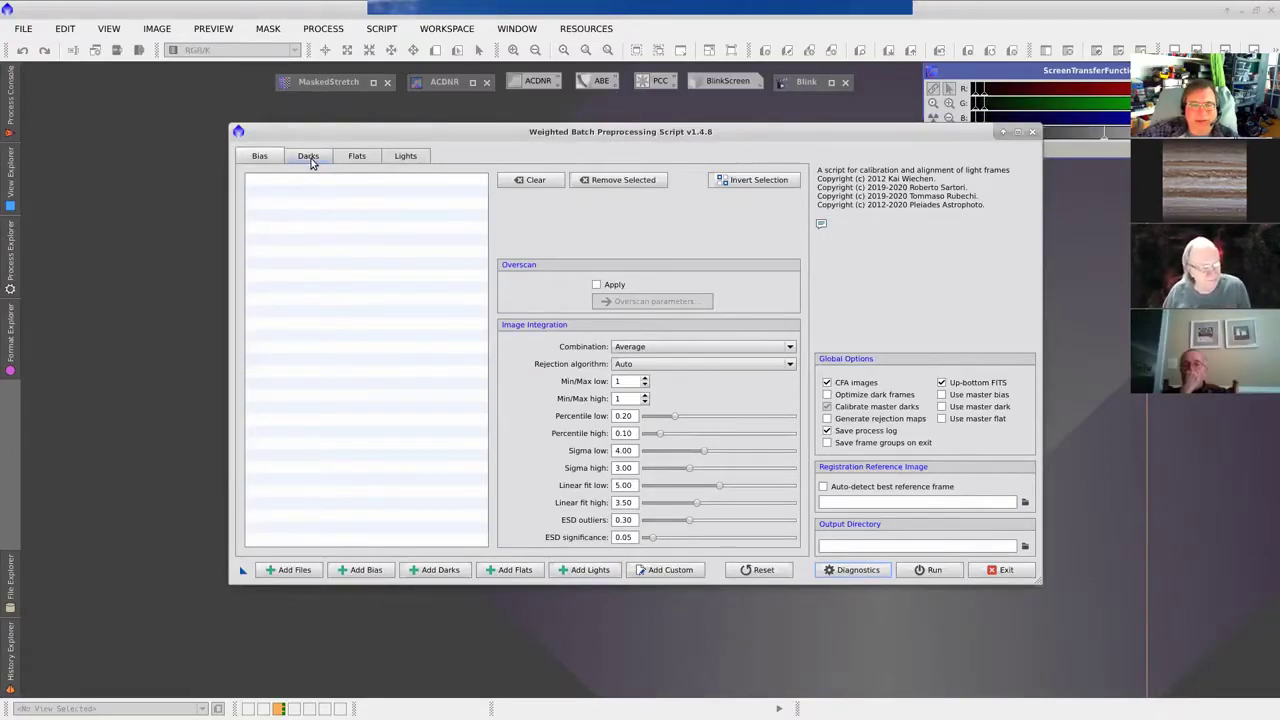
click(310, 162)
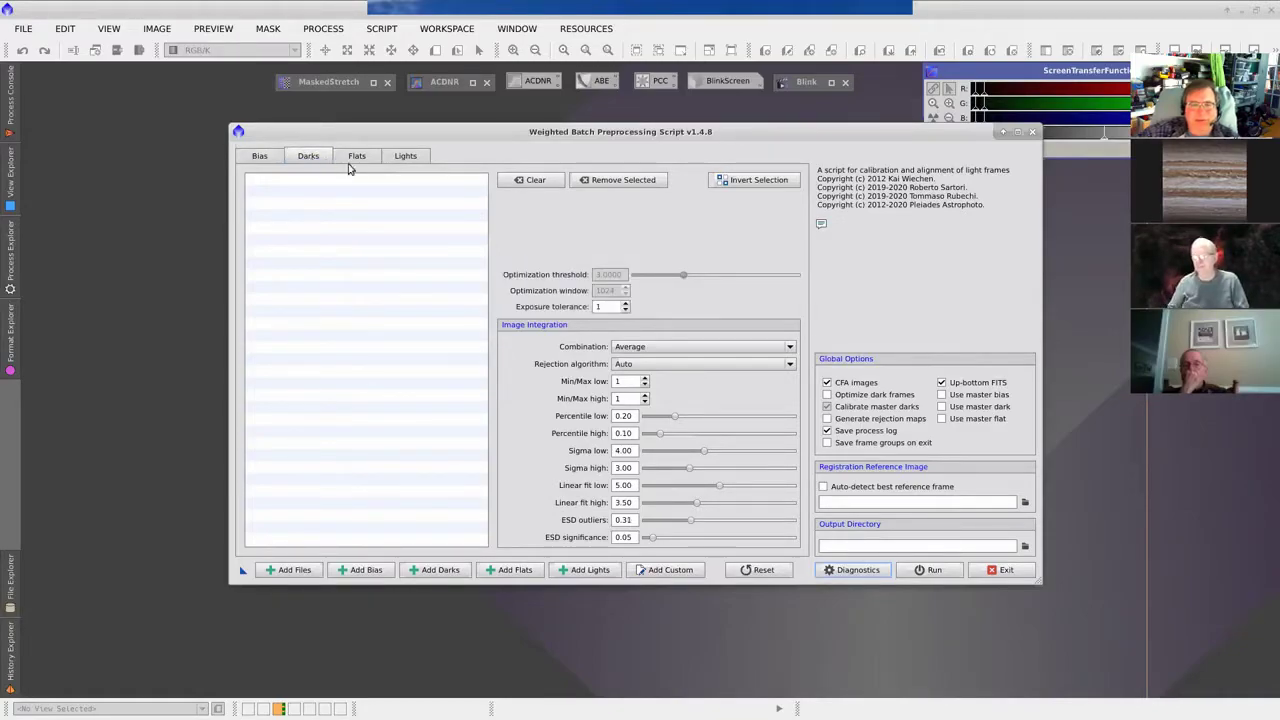
click(357, 160)
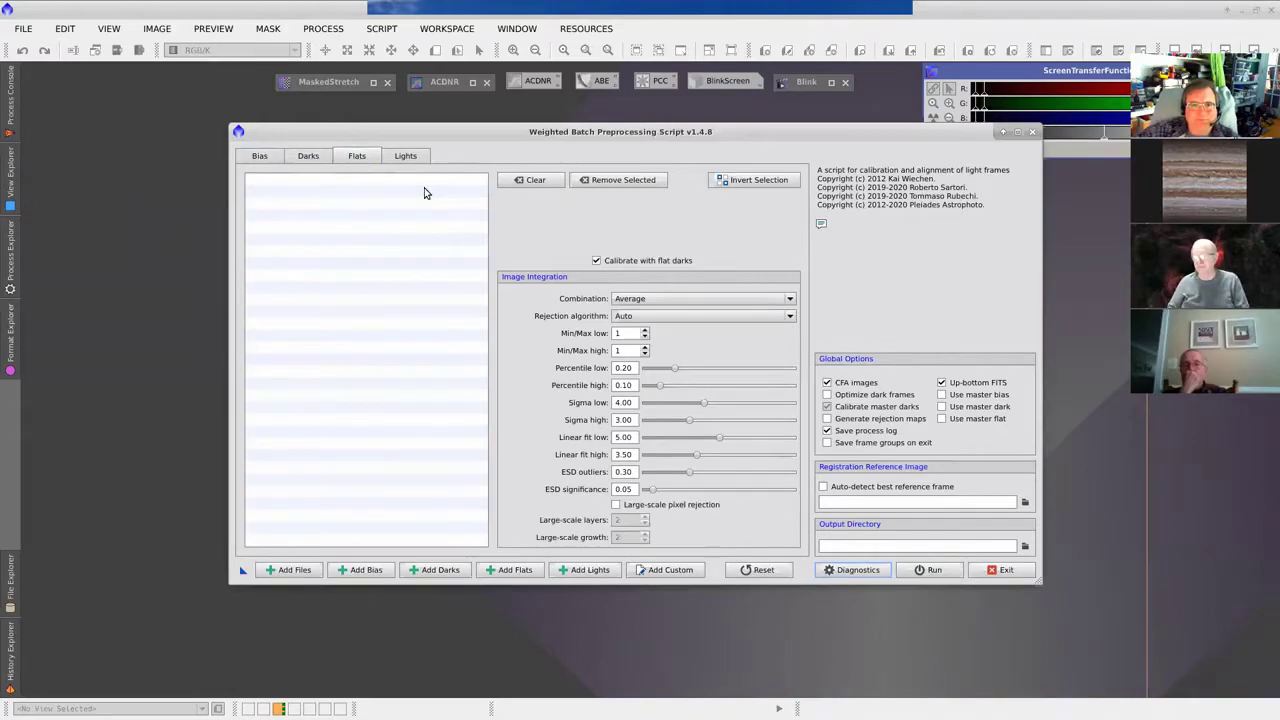
click(419, 162)
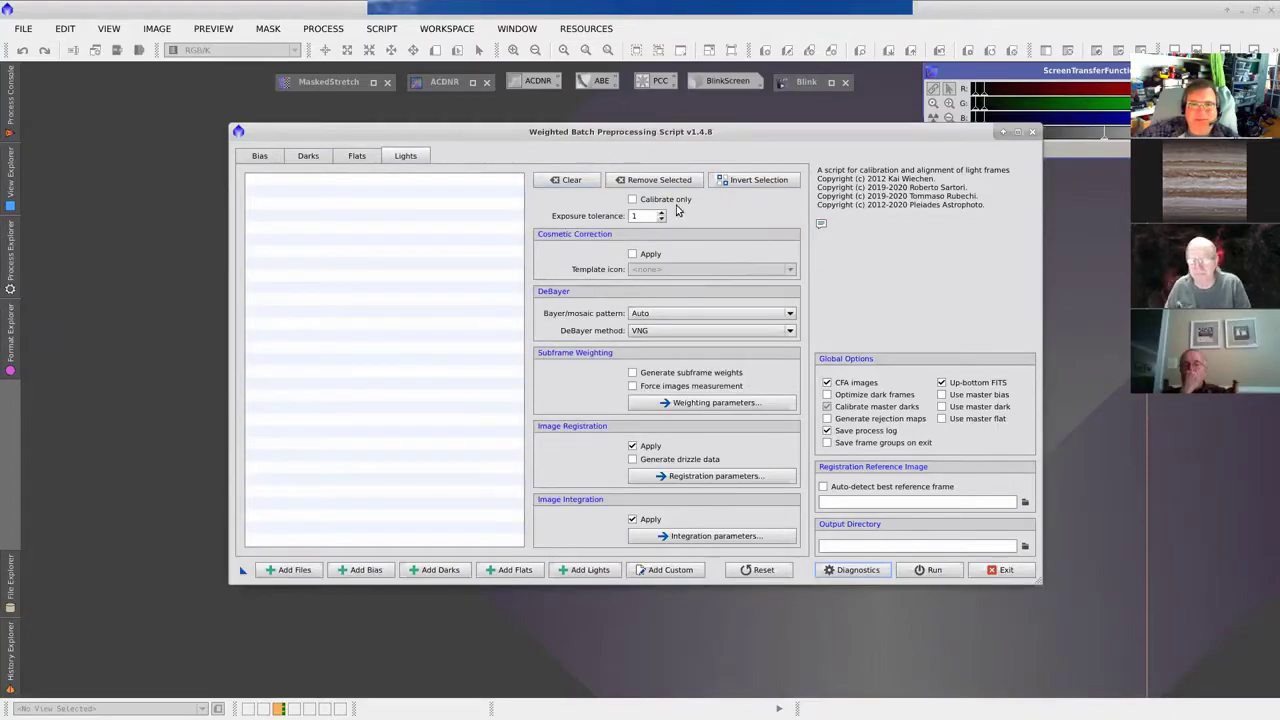
click(364, 158)
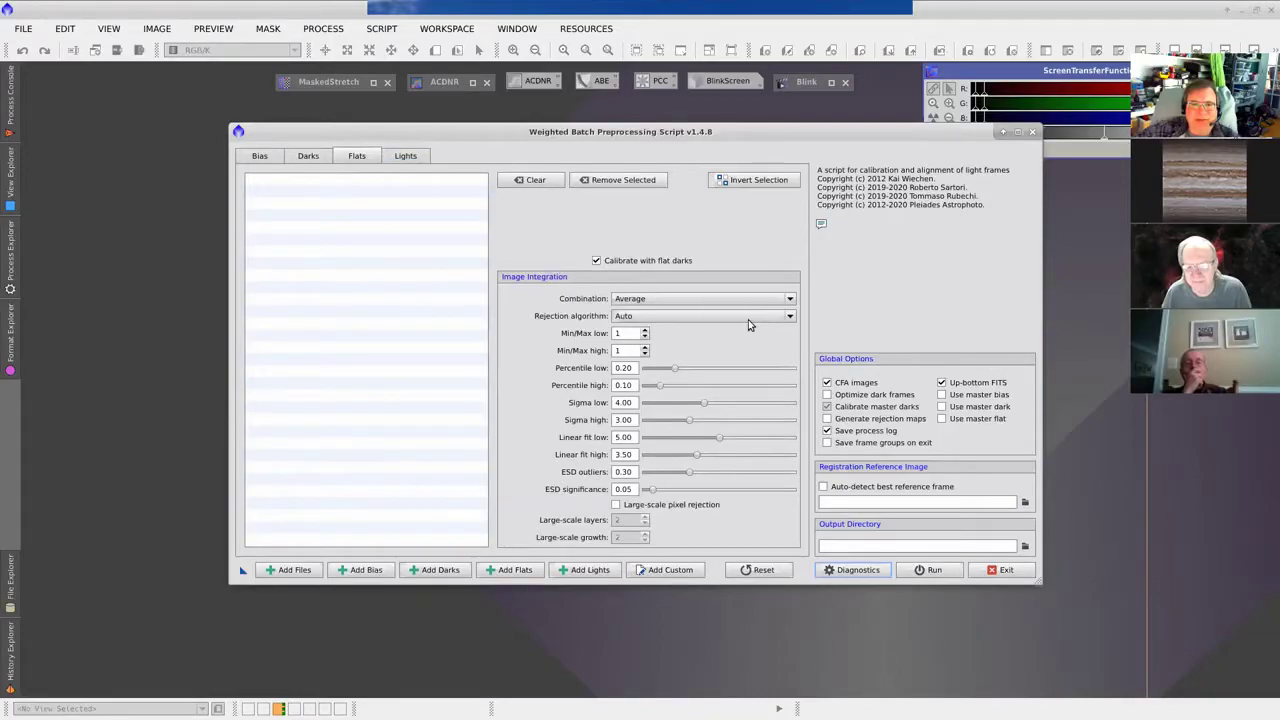
click(406, 158)
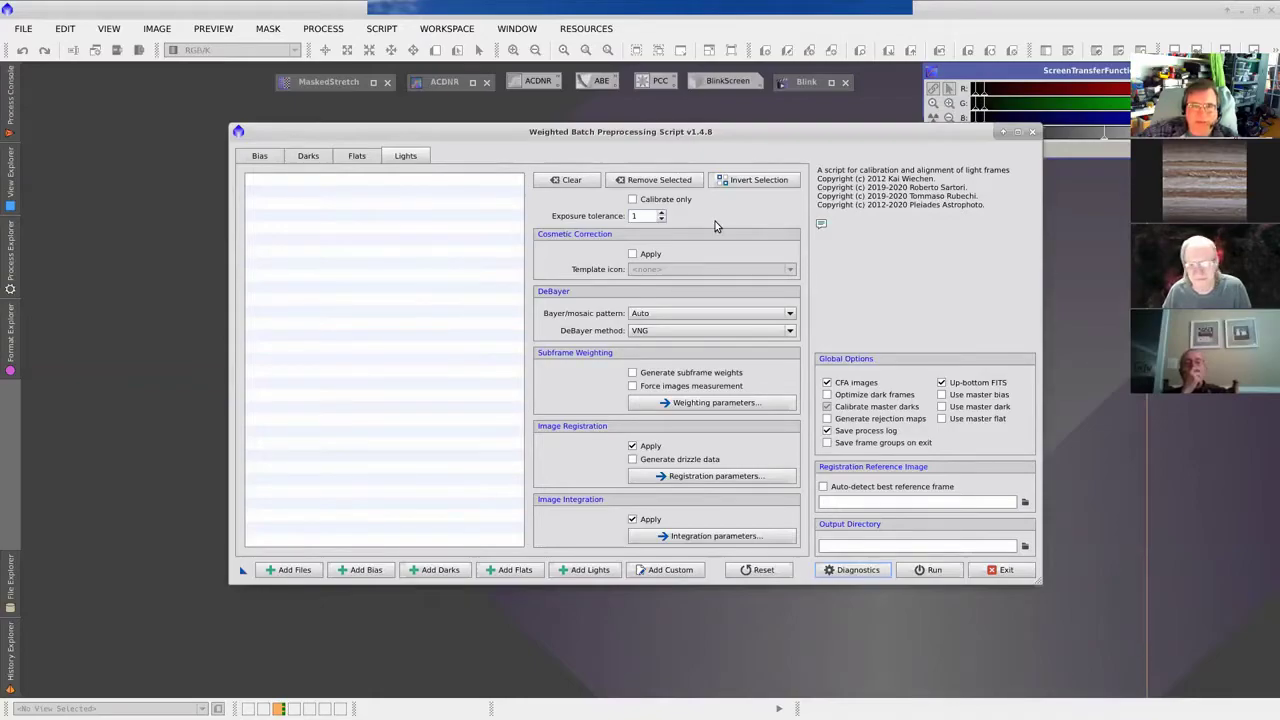
Step: Review the light frames' exposure tolerance, the DeBayer method and Bayer/mosaic pattern choices, and the image integration parameters
click(663, 216)
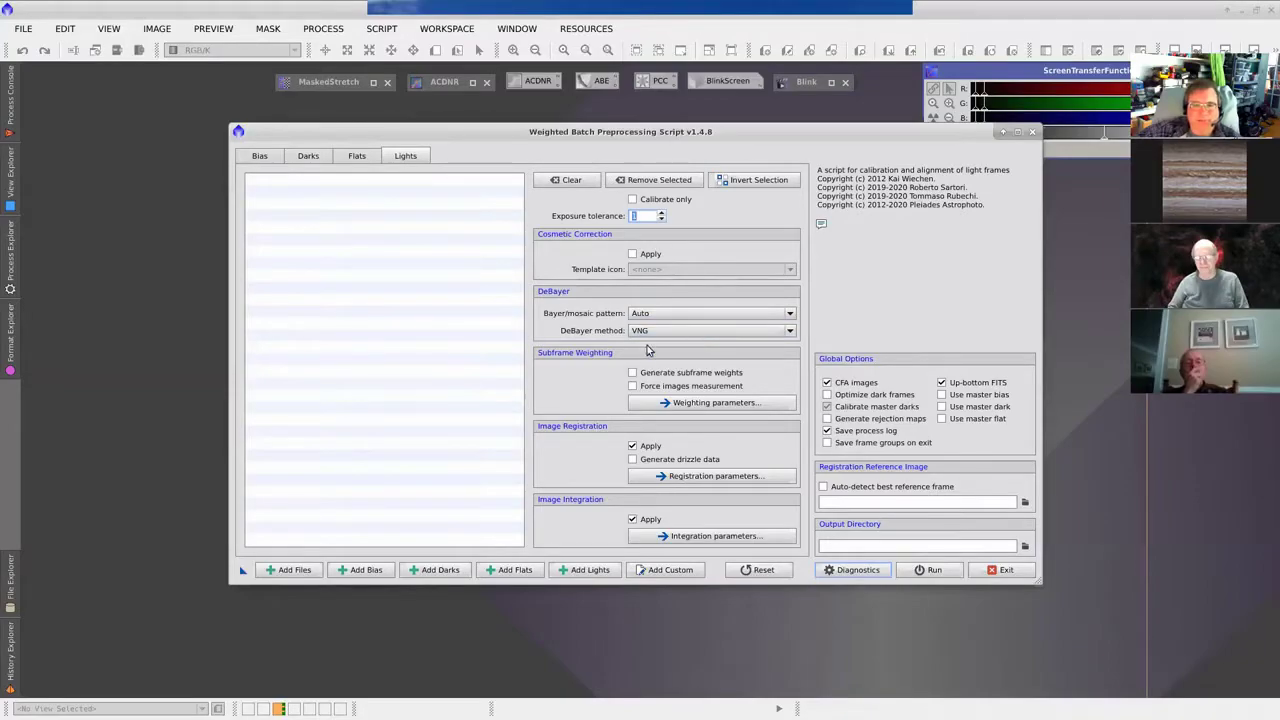
click(790, 332)
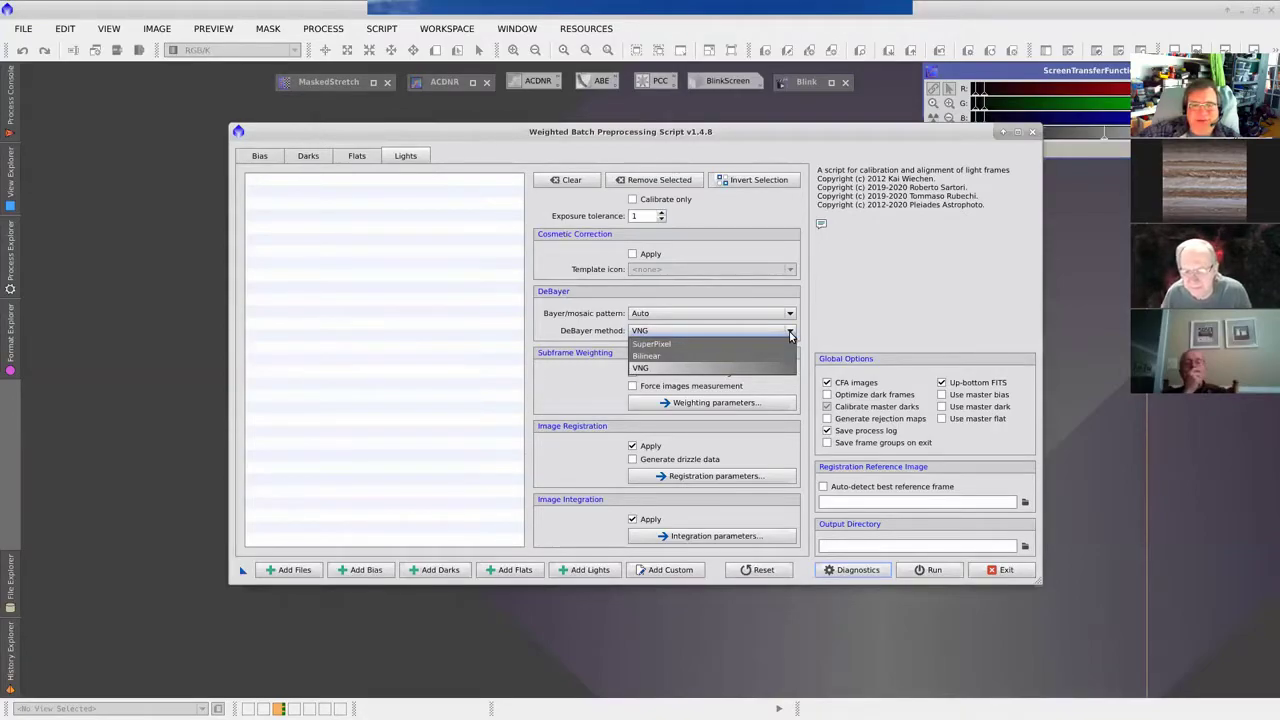
click(791, 333)
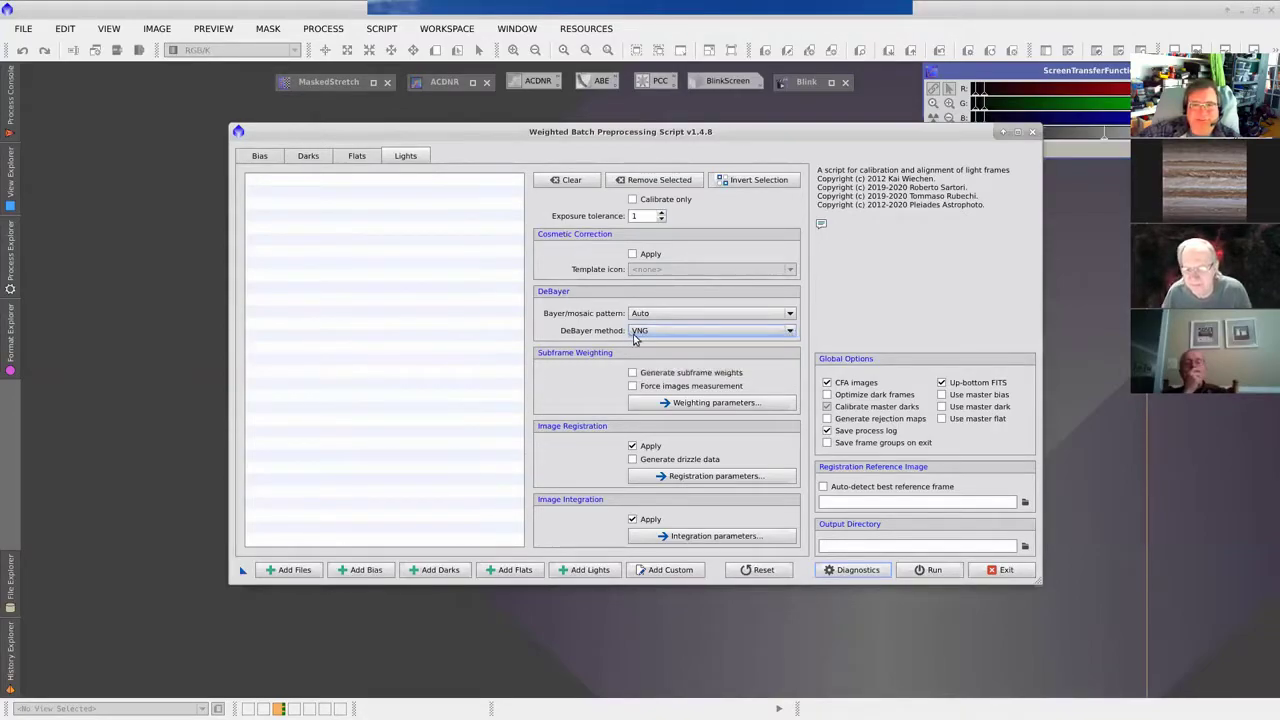
click(790, 314)
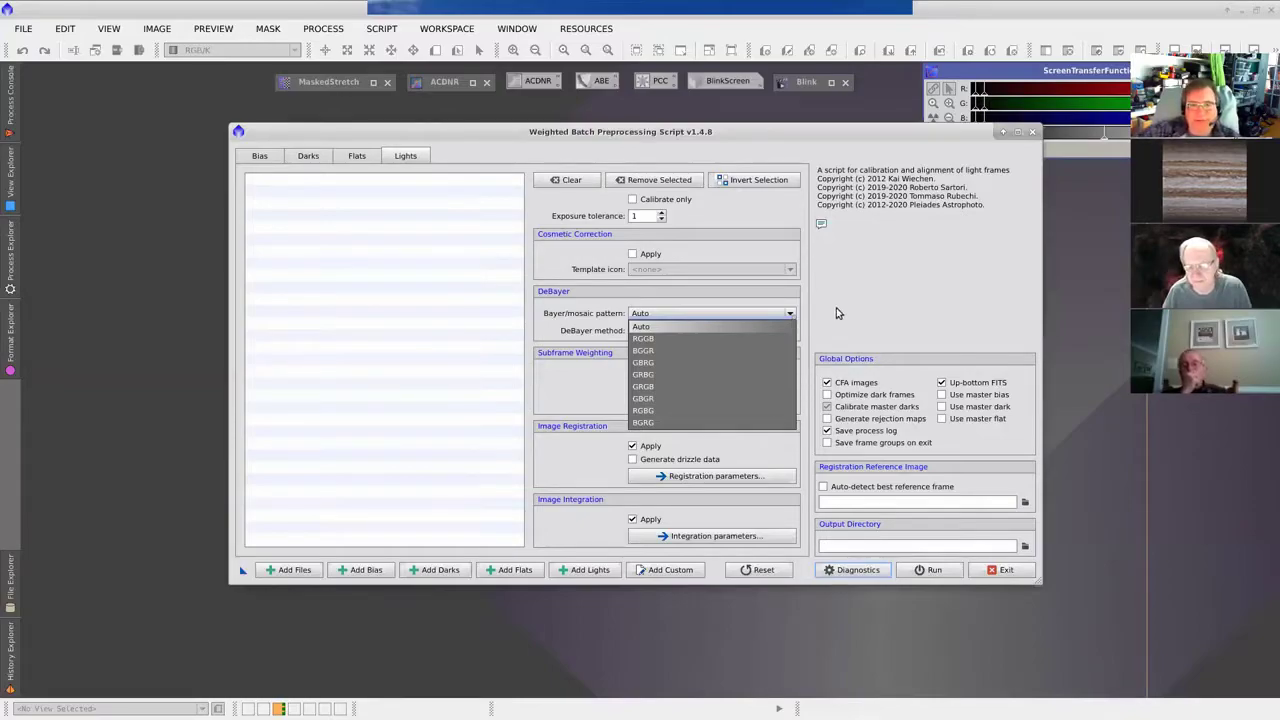
click(832, 308)
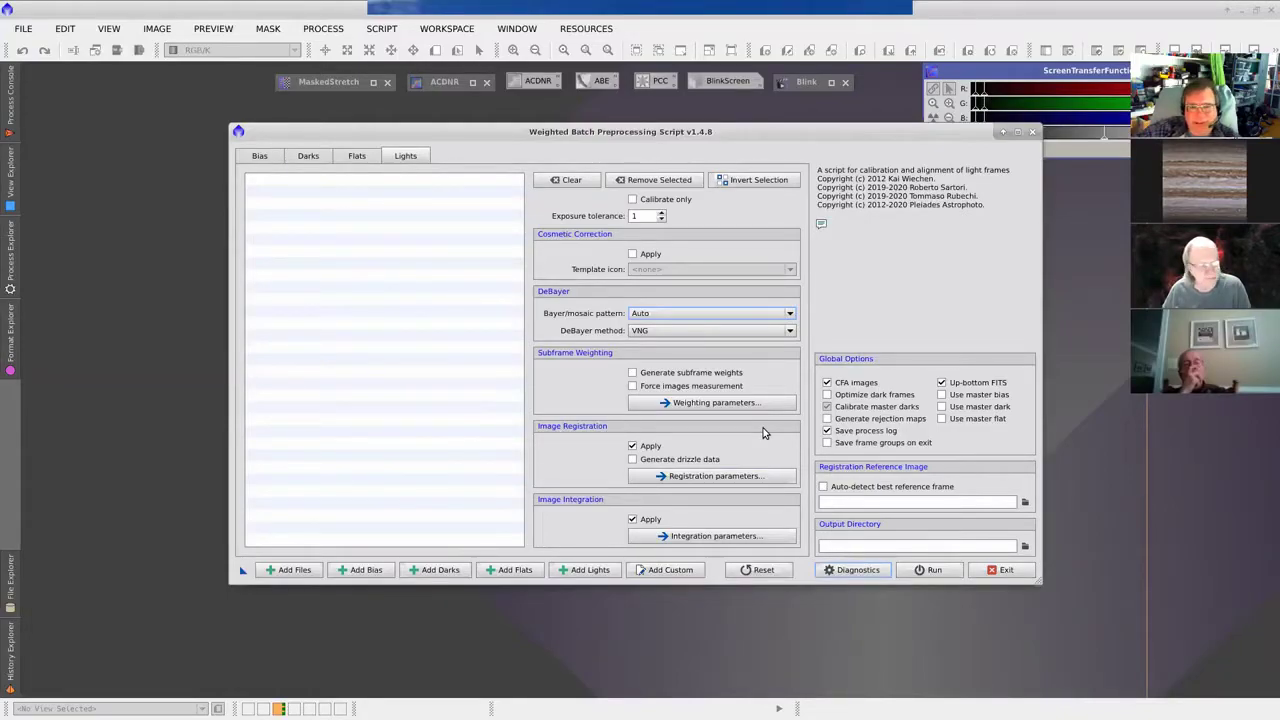
click(695, 537)
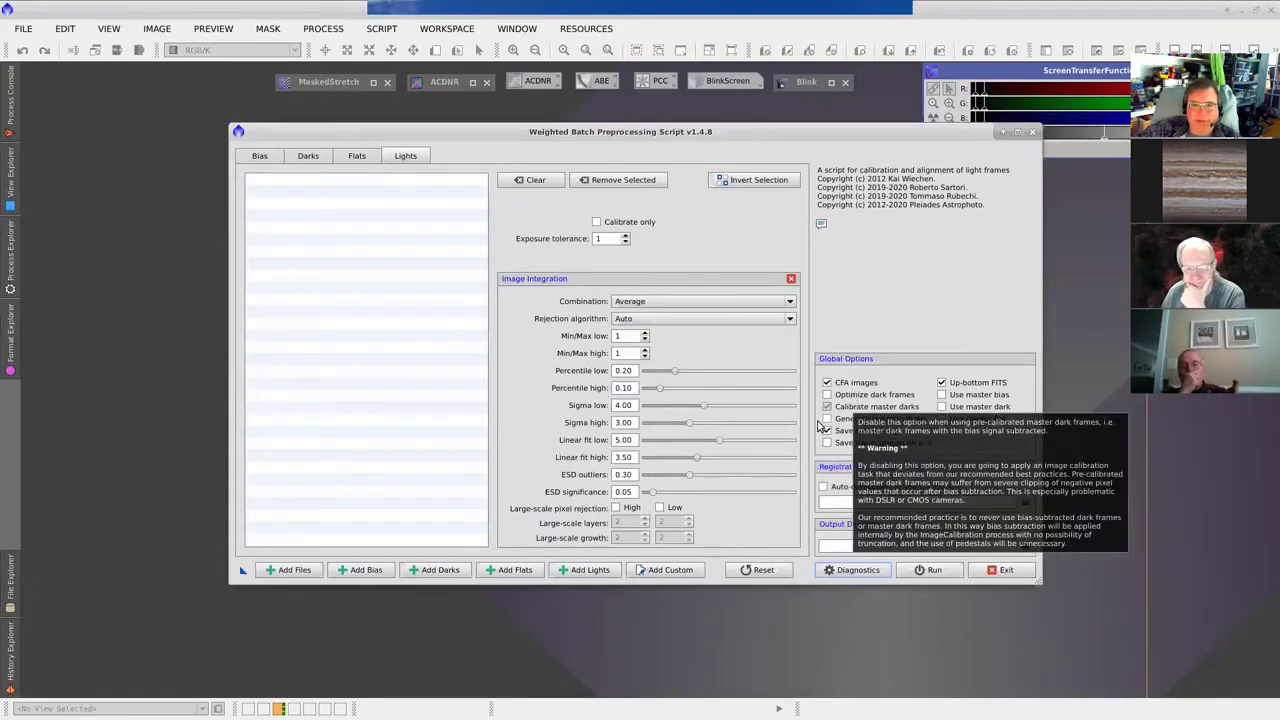
click(791, 279)
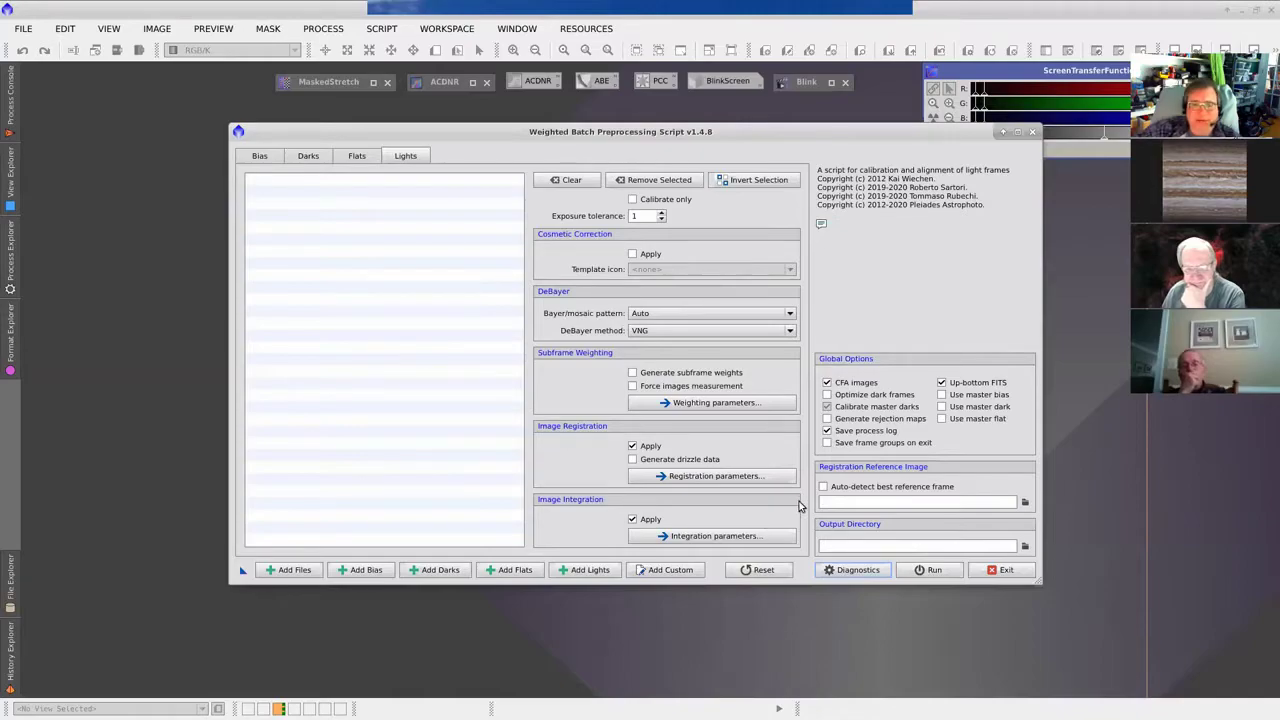
Step: Add the first ten LeoTrio light frames, numbered 0028 to 0037, from the Lights folder to the script
click(590, 570)
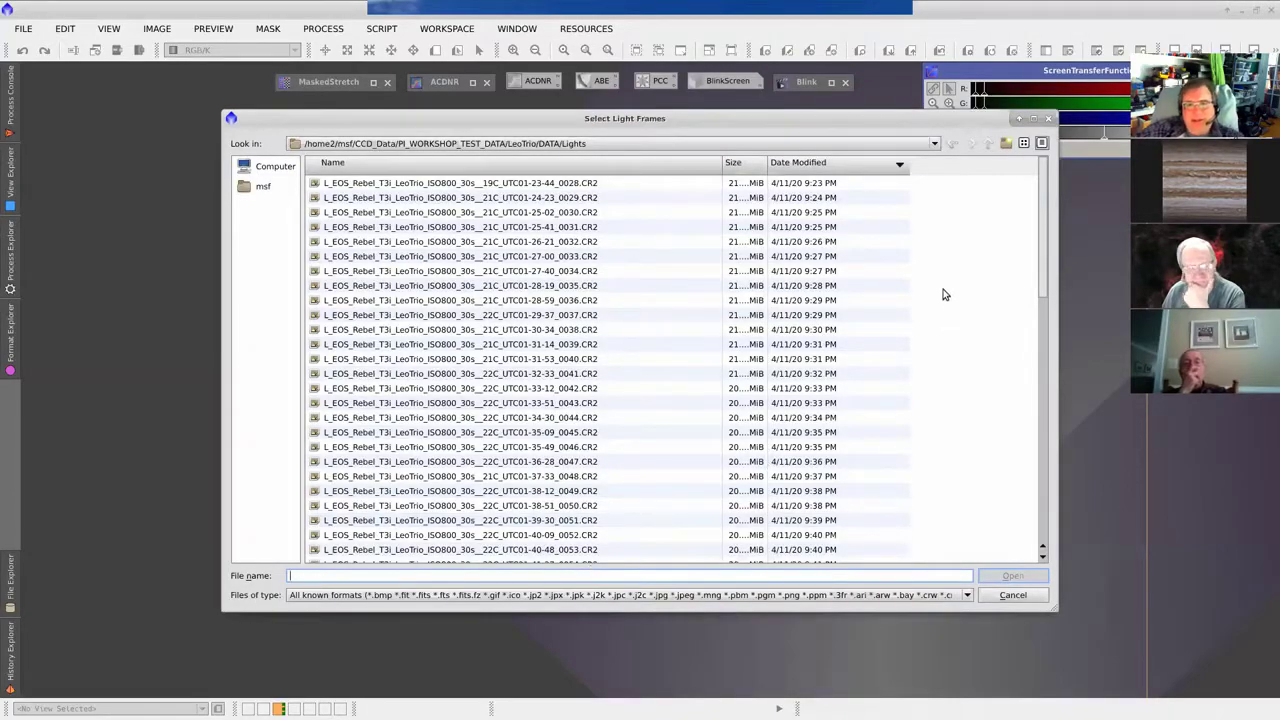
drag(1044, 200, 1056, 166)
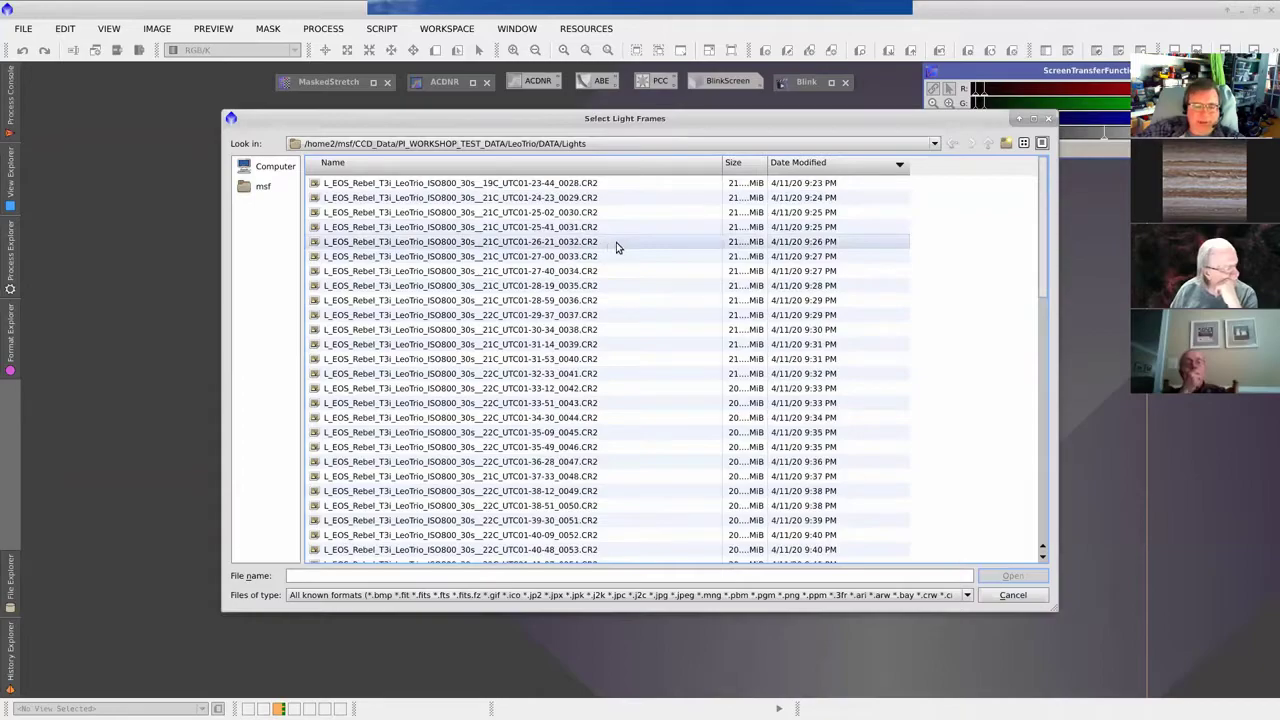
click(611, 184)
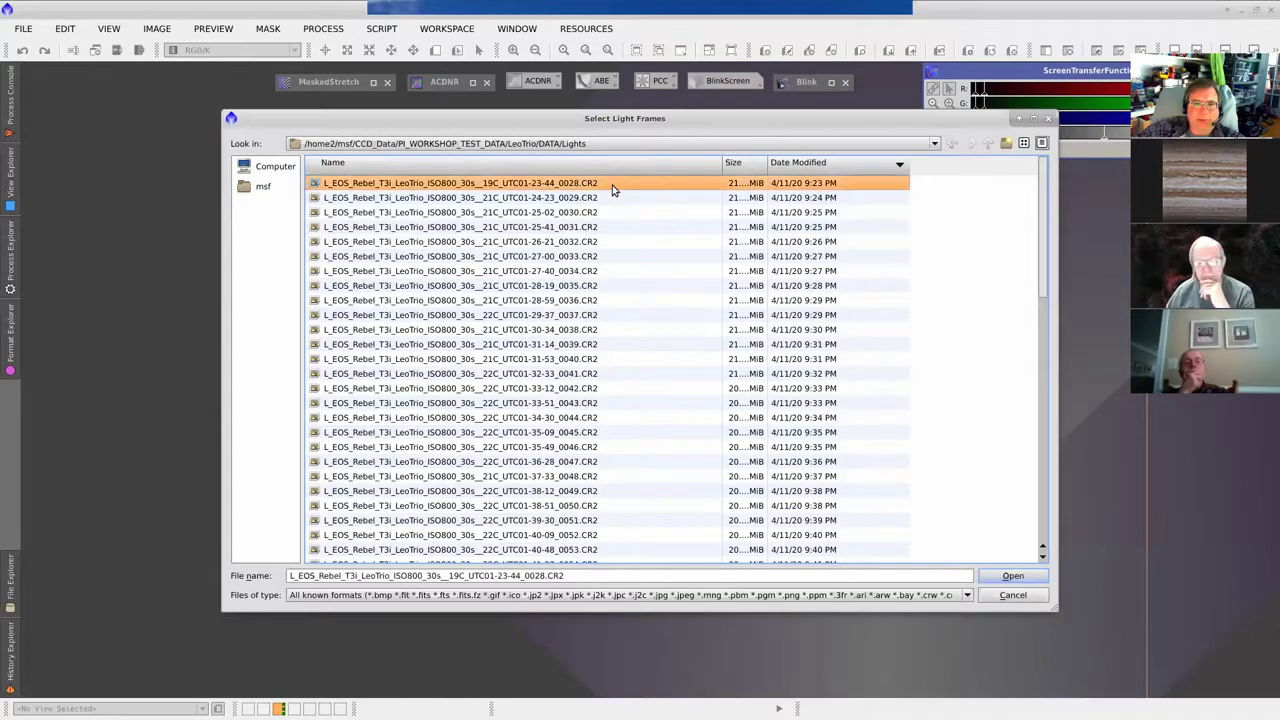
shift+click(594, 314)
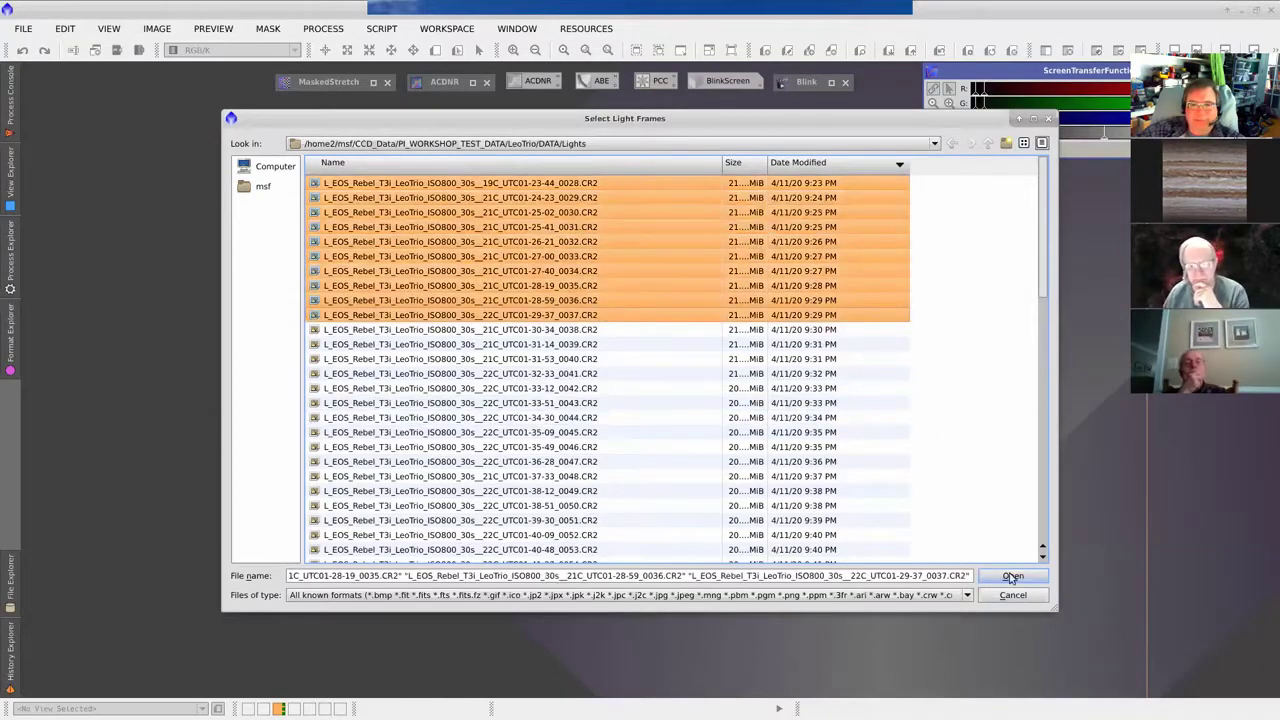
click(596, 186)
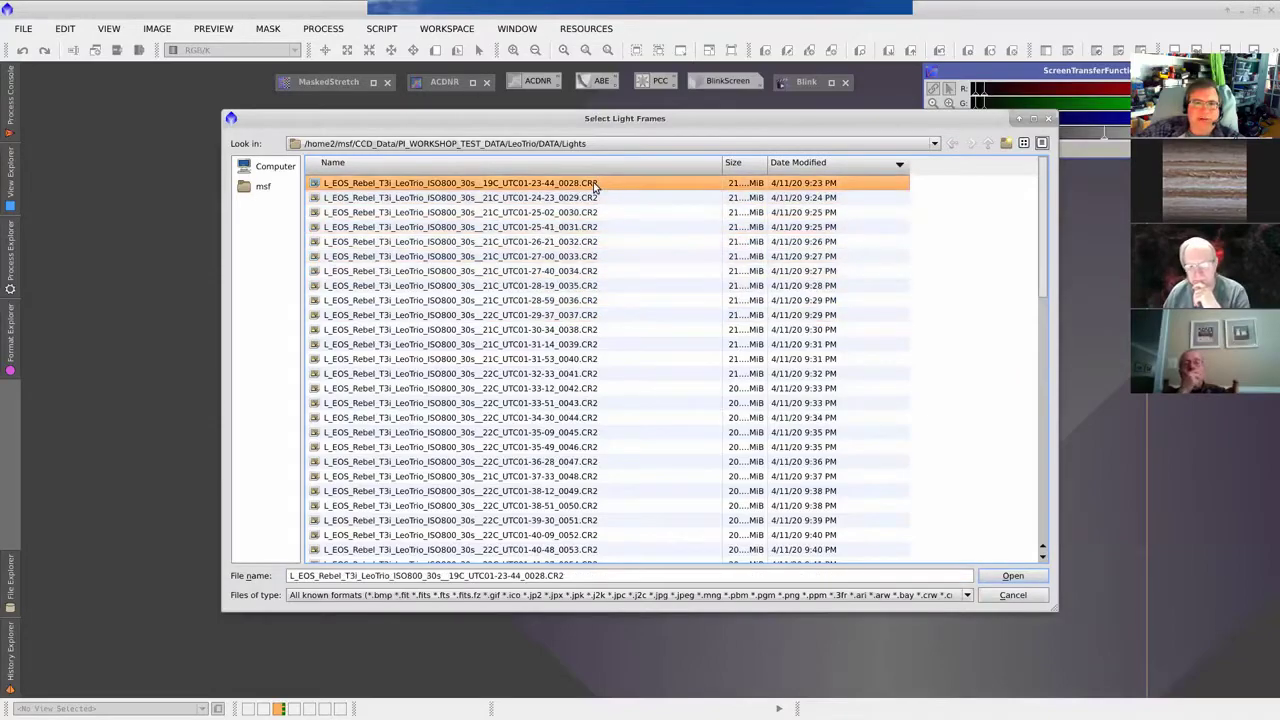
scroll(680, 366, down, 9)
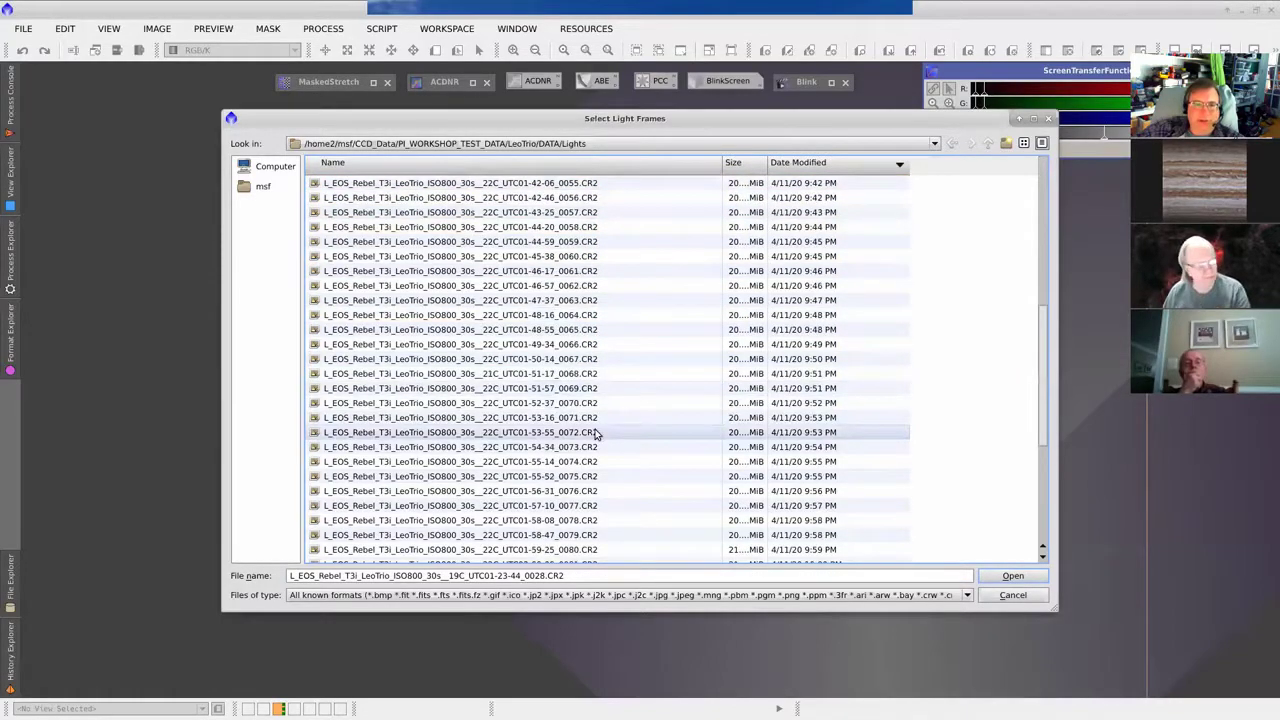
shift+click(595, 433)
scroll(985, 491, up, 9)
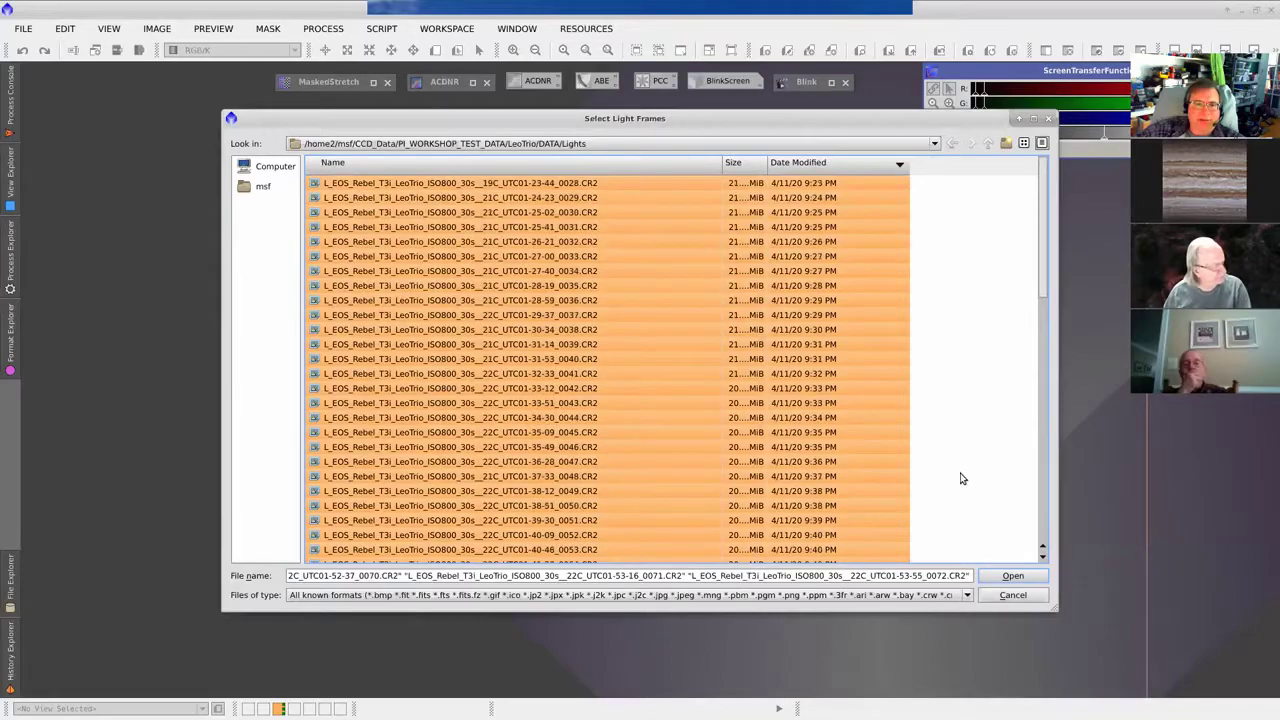
click(593, 183)
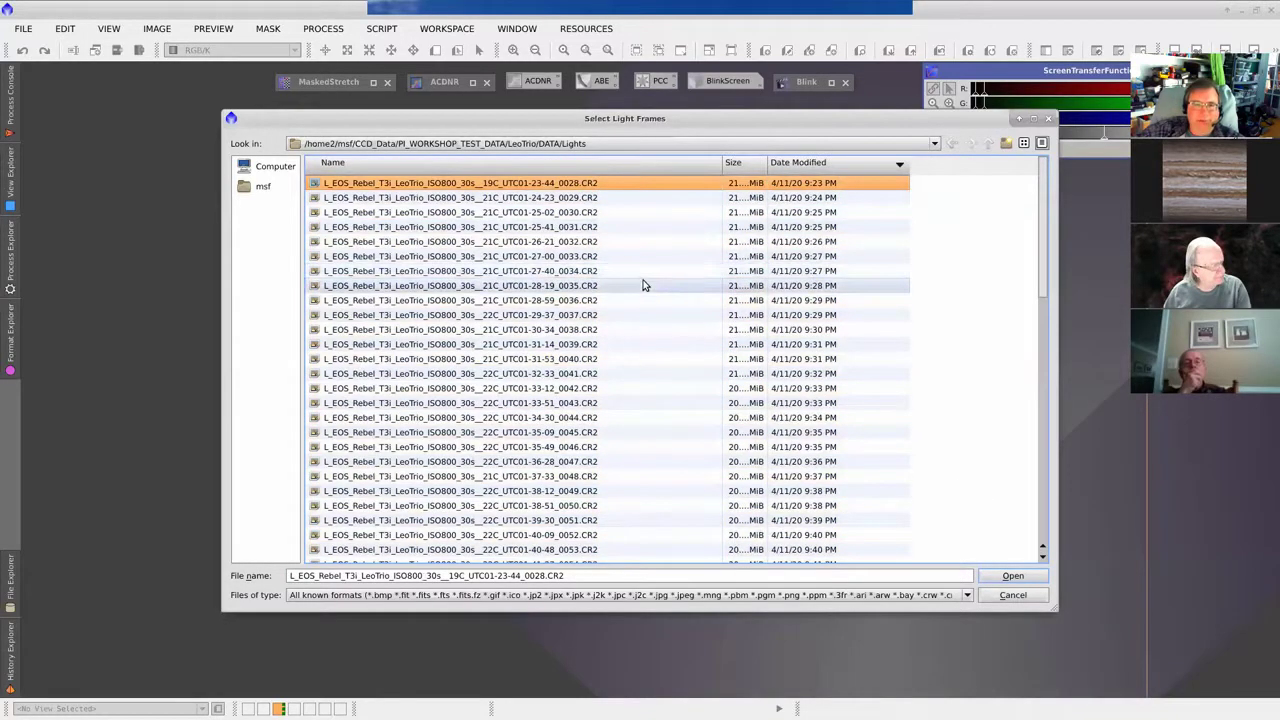
shift+click(596, 314)
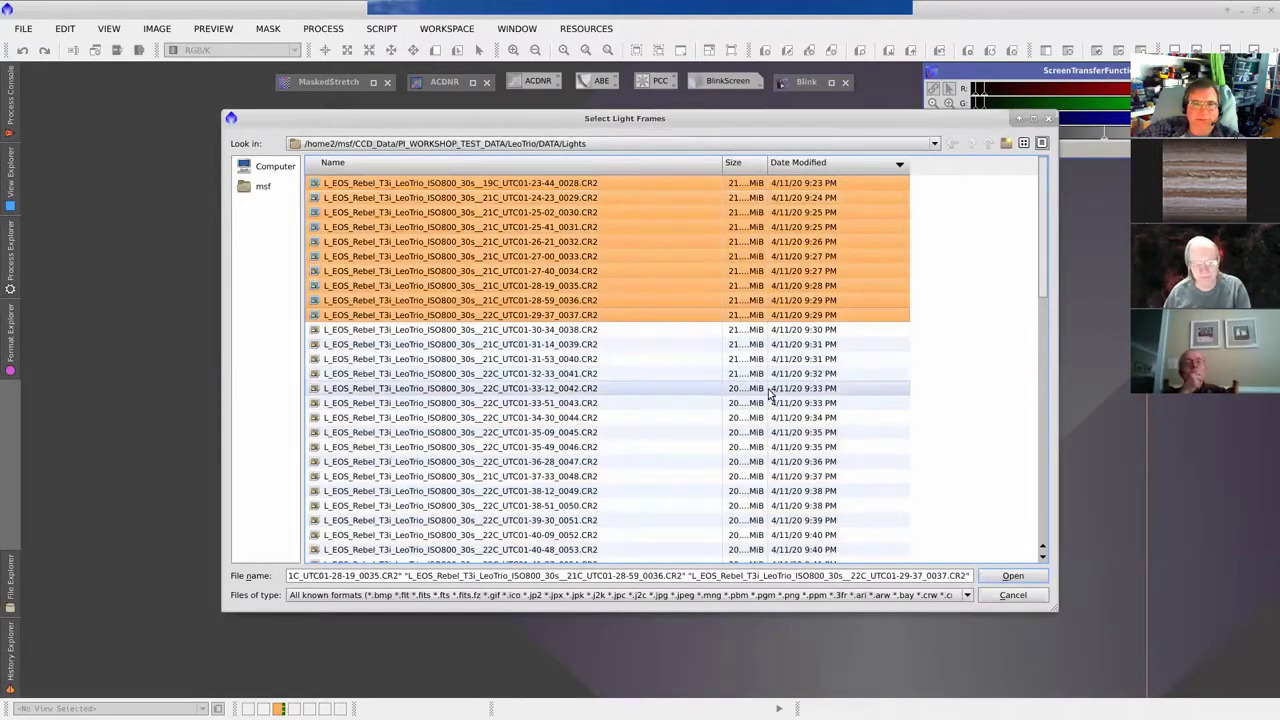
click(1012, 576)
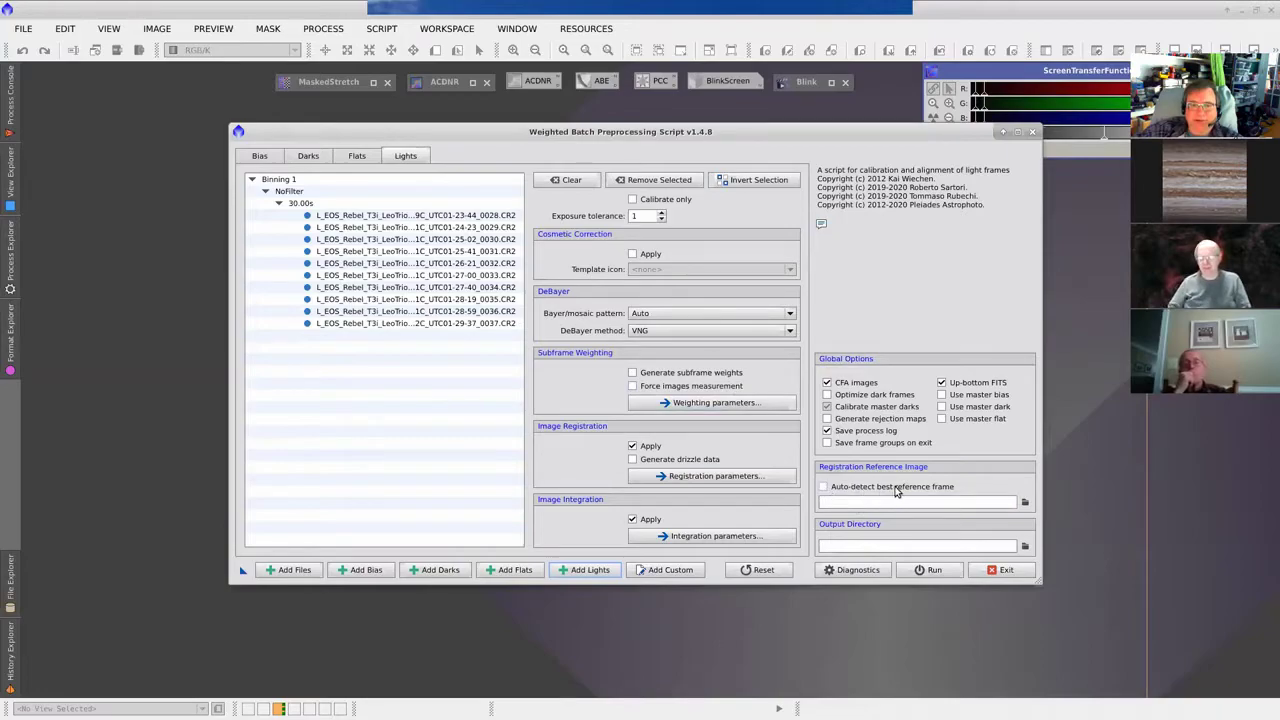
Step: Set light frame 0028 as the registration reference image
mouse_move(896, 490)
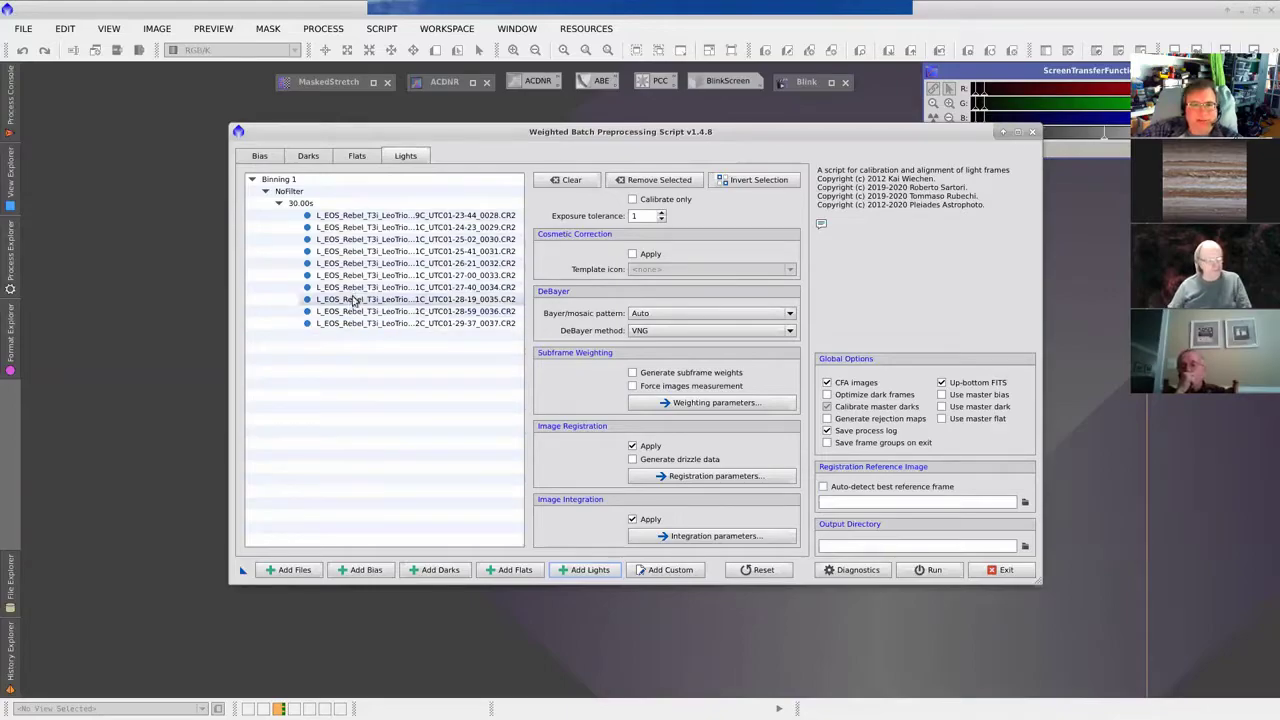
double_click(360, 218)
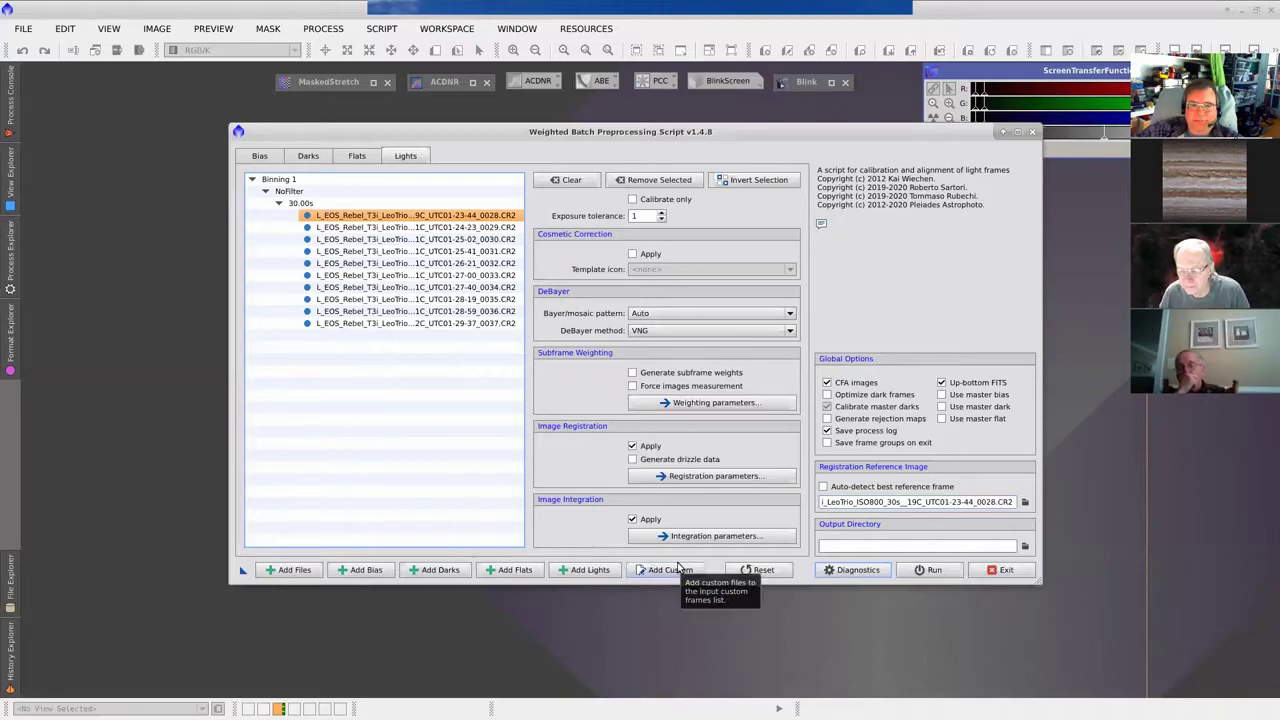
Step: Start adding more light frames and browse to the Lights folder inside LeoTrio/DATA
click(584, 570)
click(988, 143)
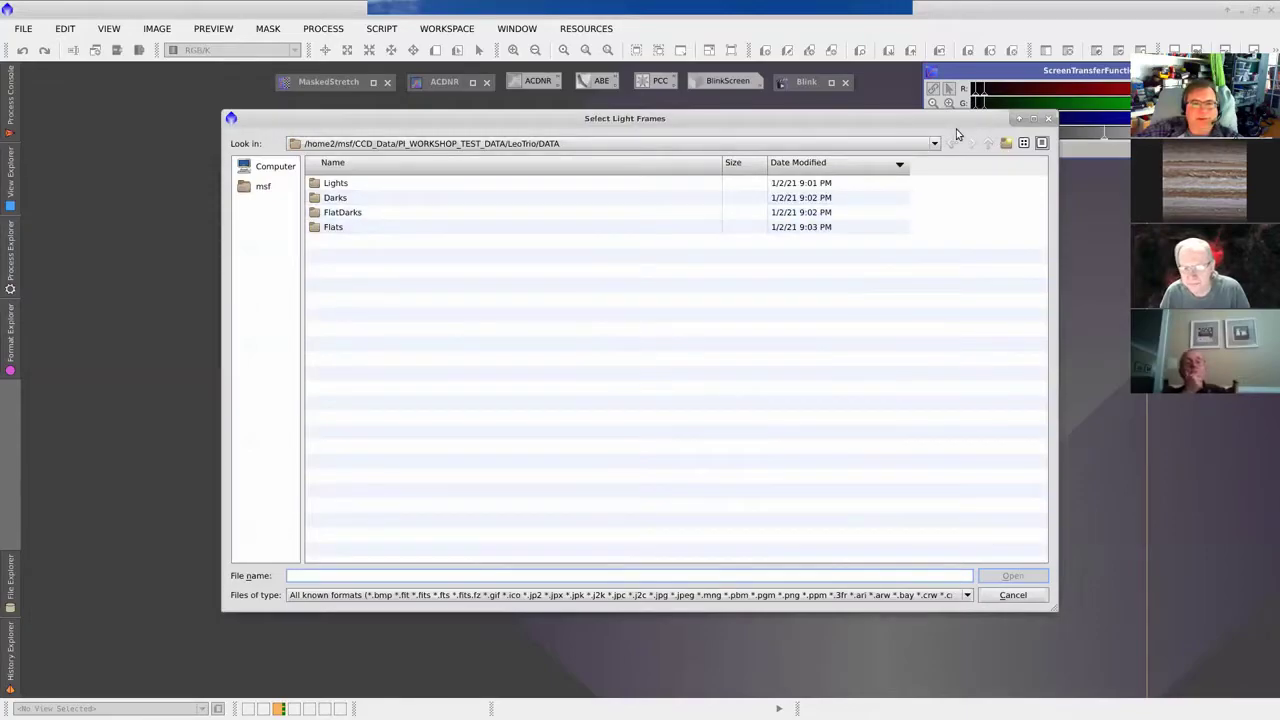
click(988, 143)
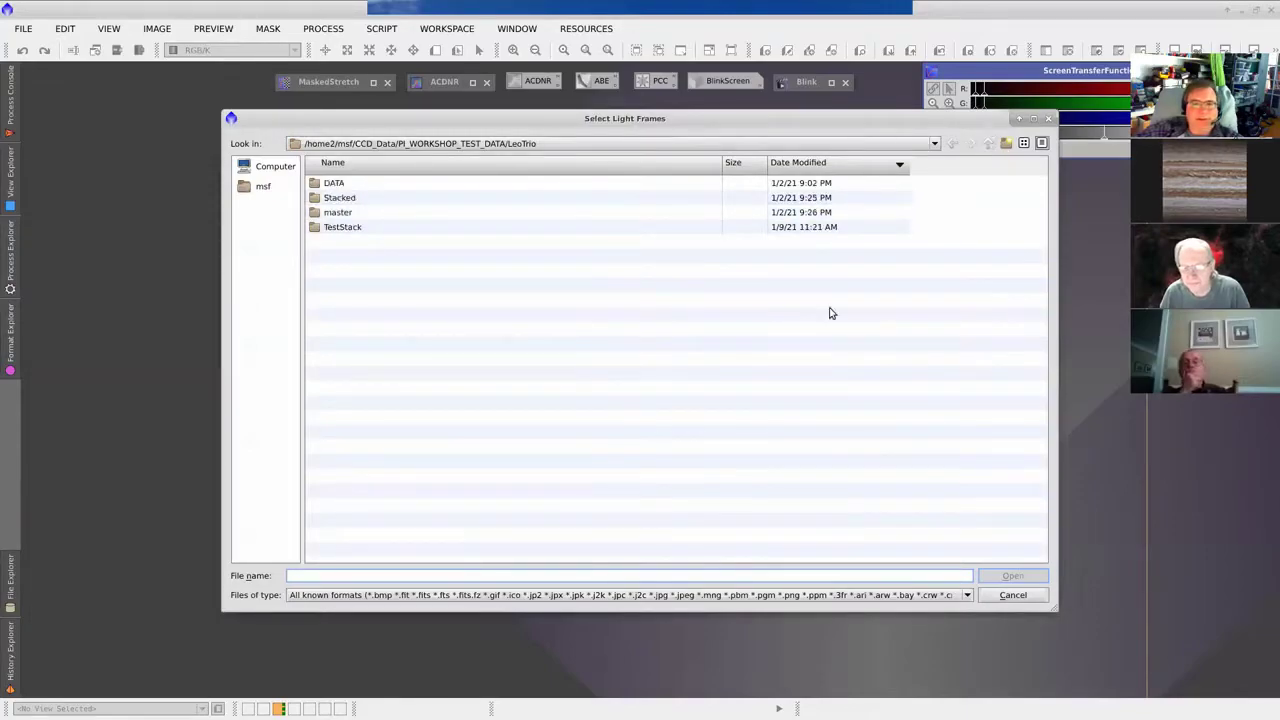
double_click(345, 184)
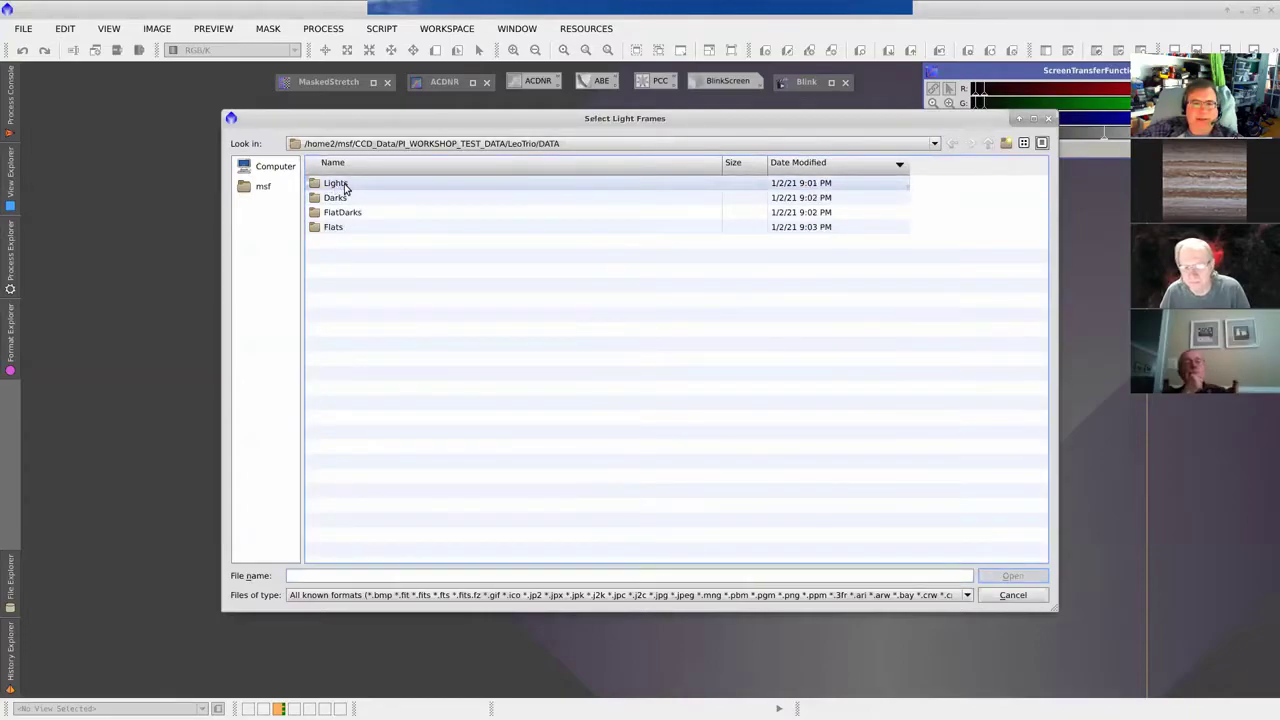
double_click(340, 185)
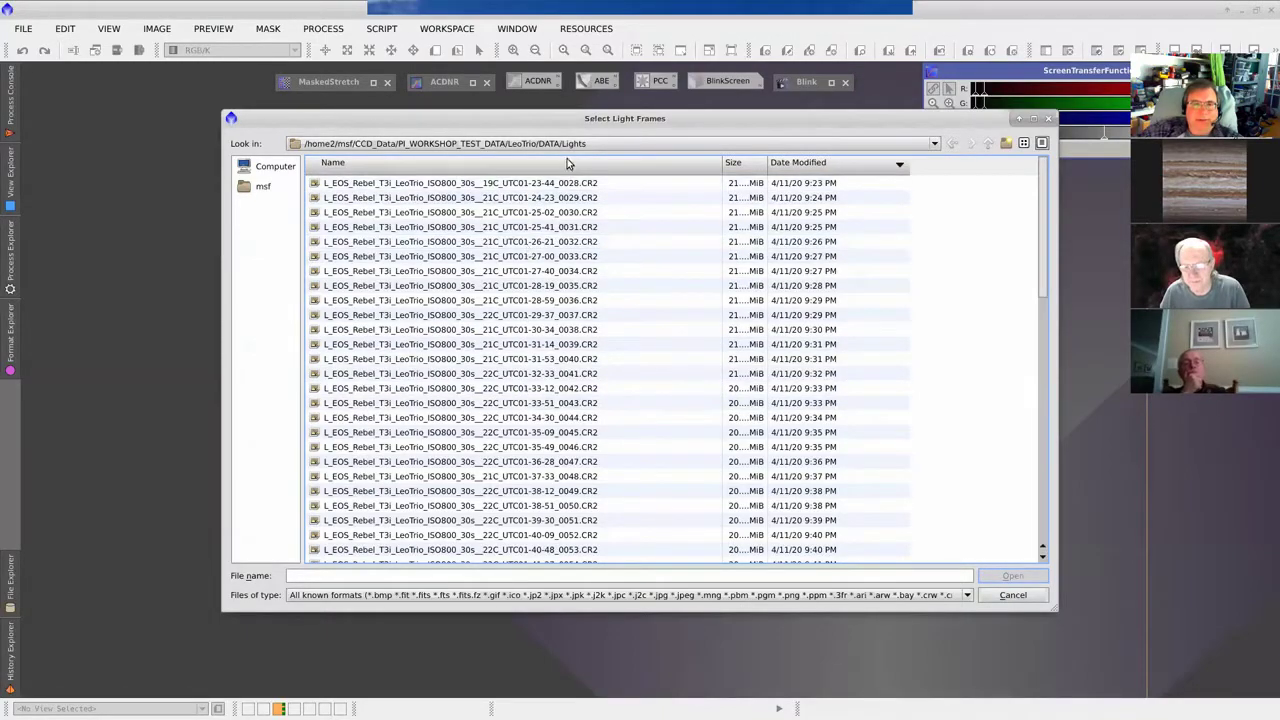
click(989, 144)
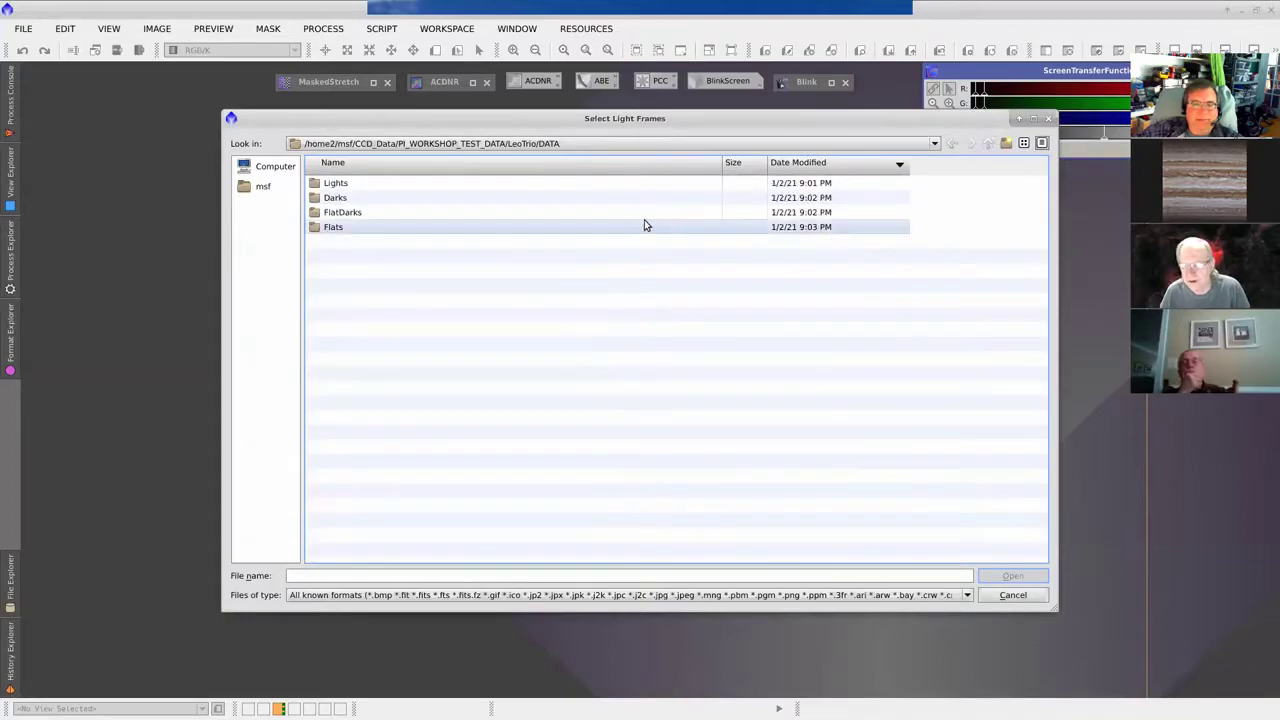
click(989, 144)
double_click(334, 185)
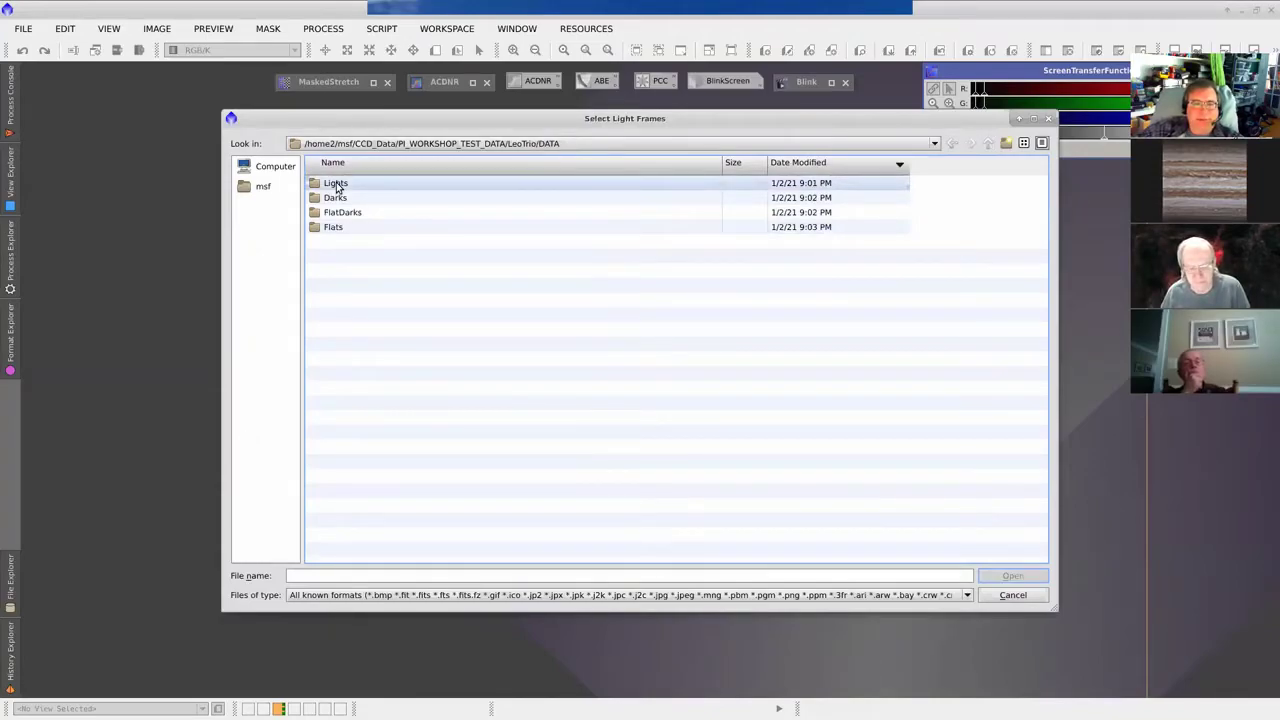
double_click(336, 185)
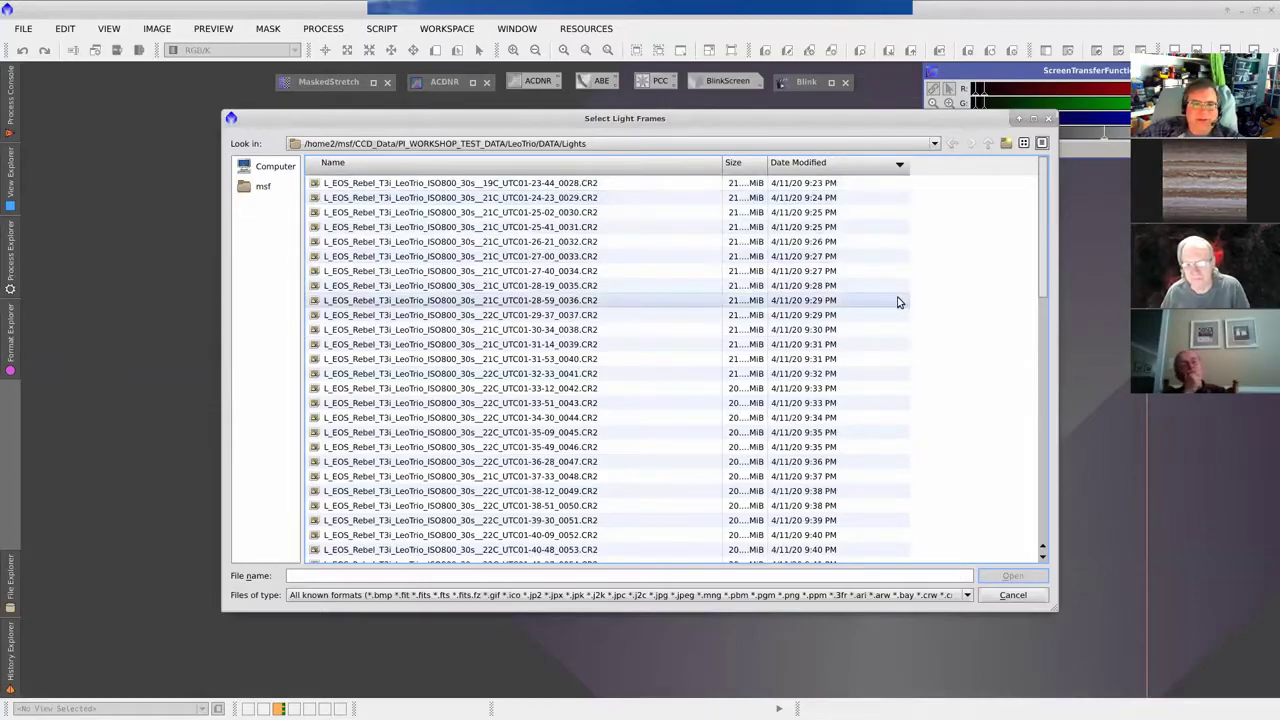
Step: Add light frames 0028 to 0039 to the script, then read through the diagnostic messages and dismiss them
click(596, 181)
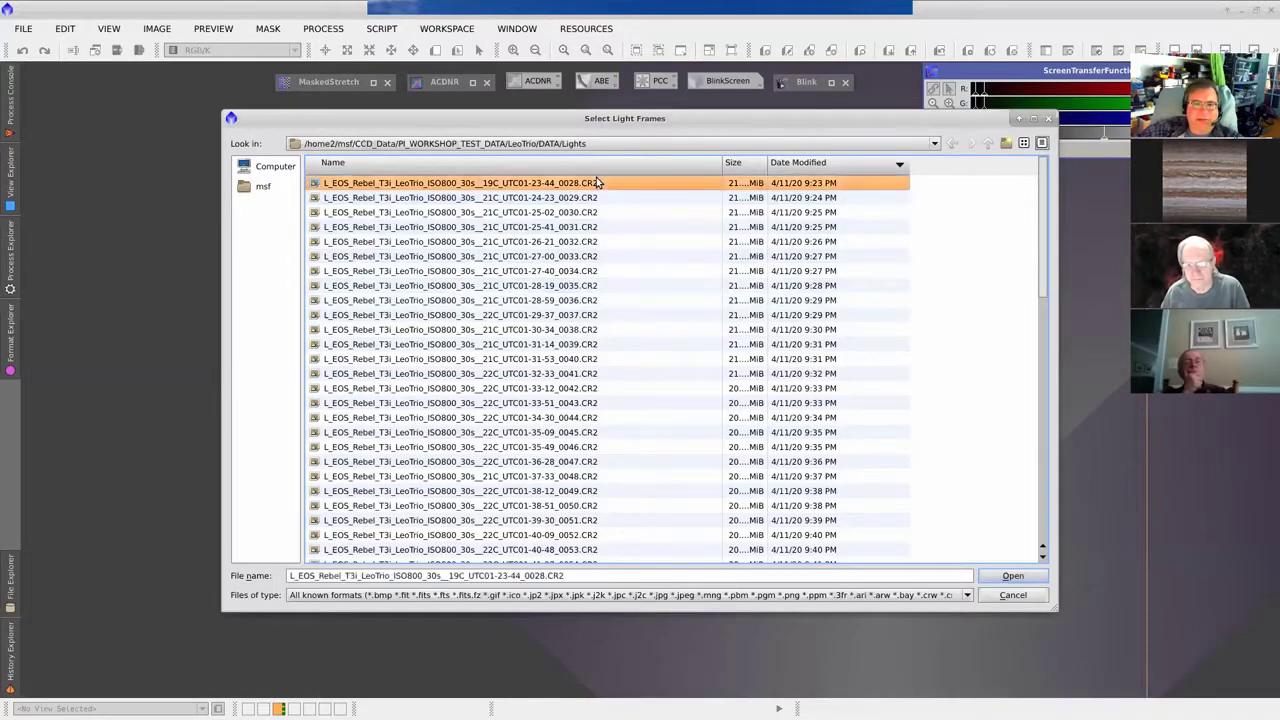
shift+click(580, 344)
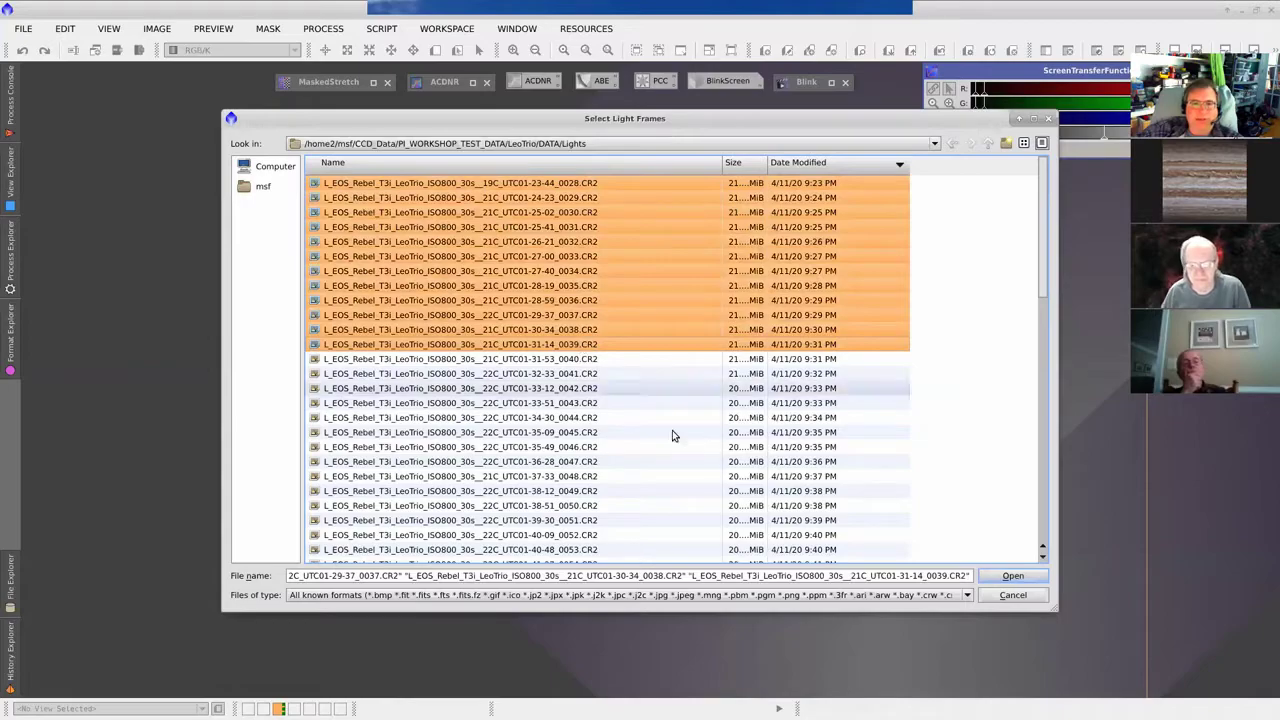
click(1013, 577)
scroll(897, 413, down, 3)
drag(897, 413, 903, 320)
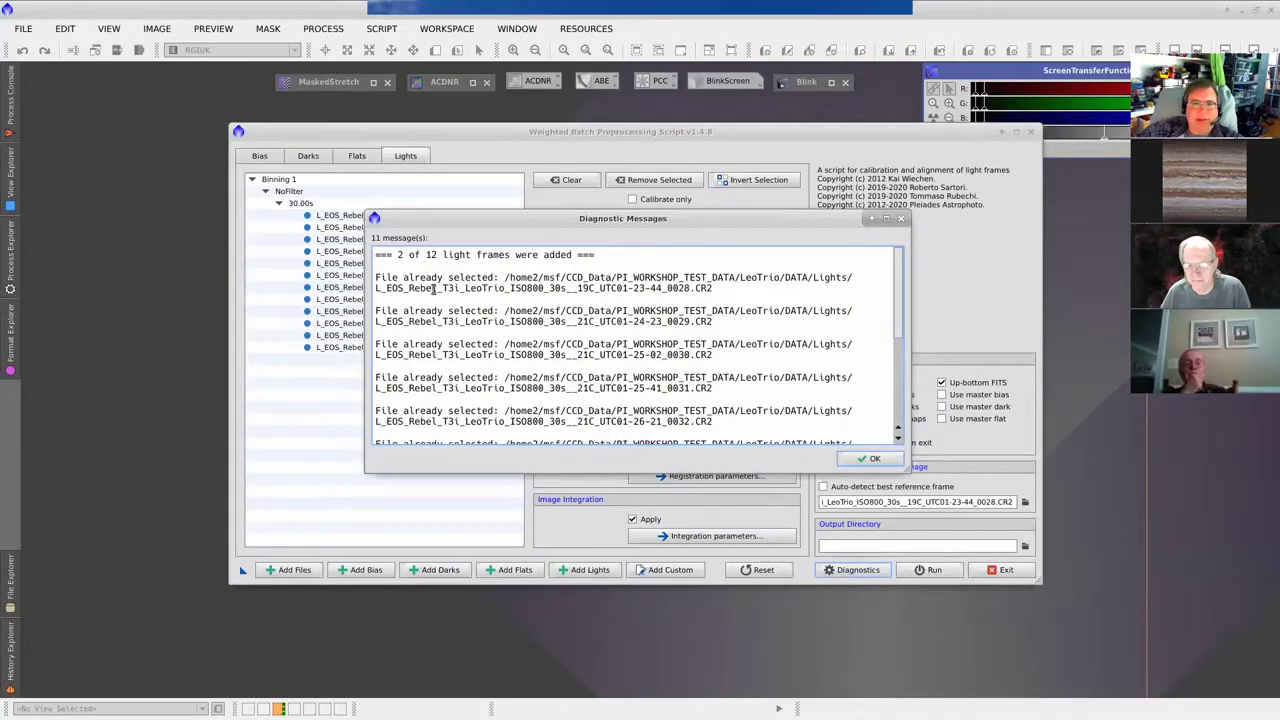
scroll(536, 302, down, 5)
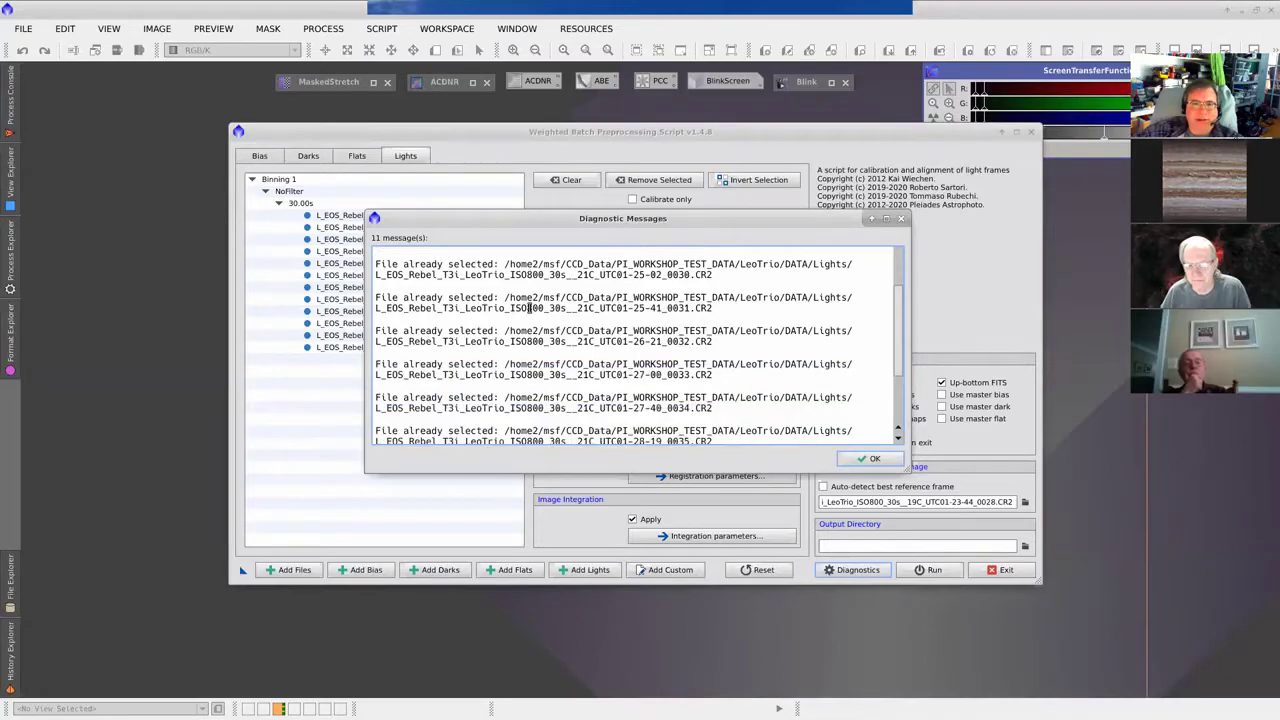
scroll(537, 338, up, 1)
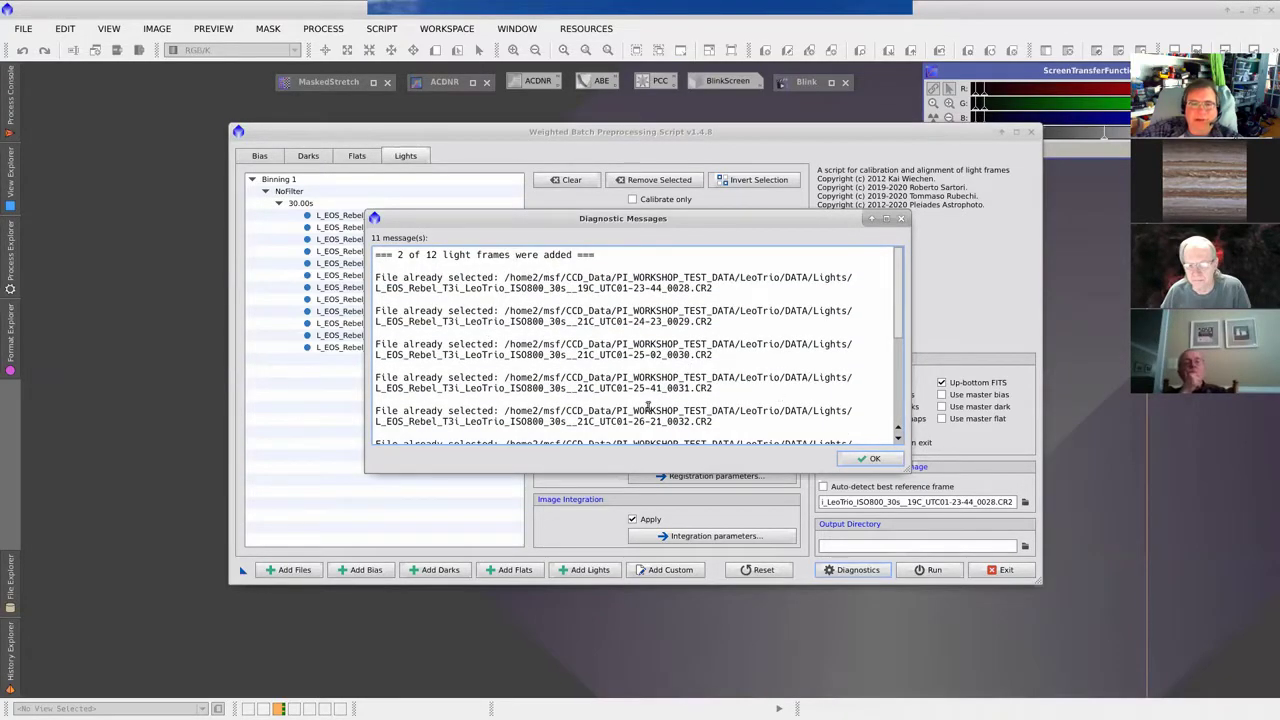
click(870, 458)
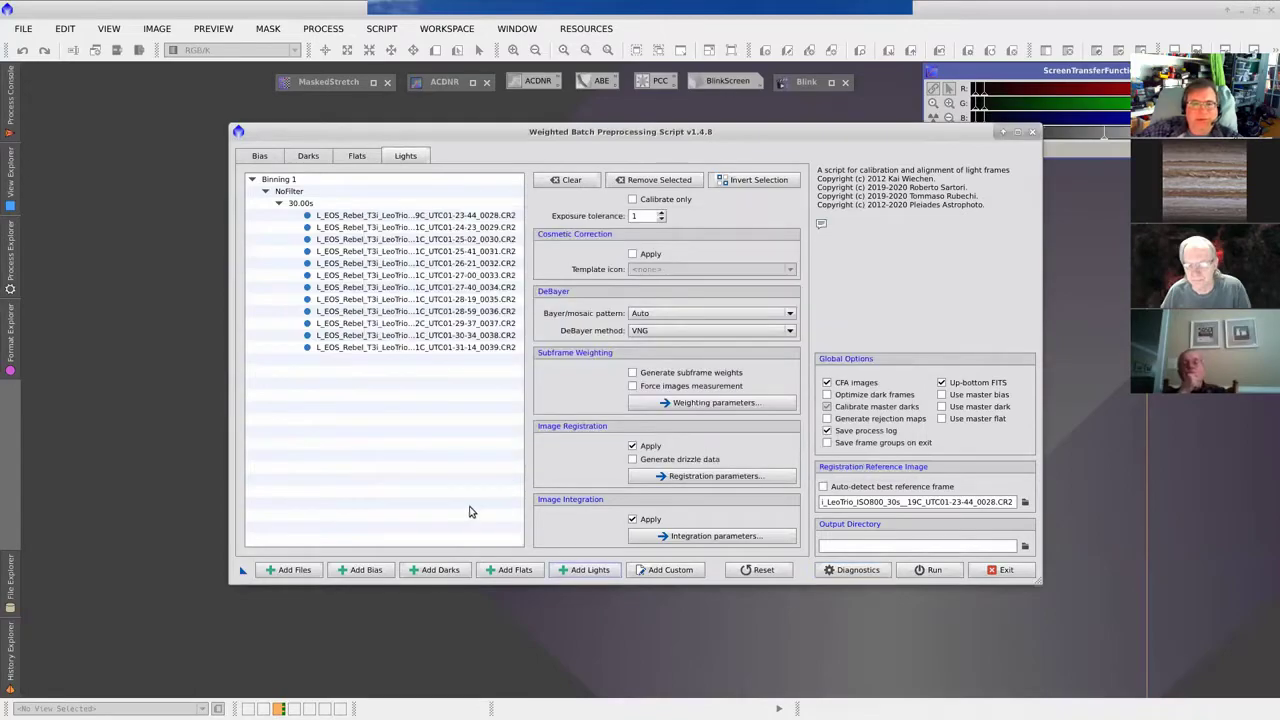
Step: Add the 30-second dark frames numbered 0299 to 0308 from the LeoTrio Darks folder to the script
click(358, 156)
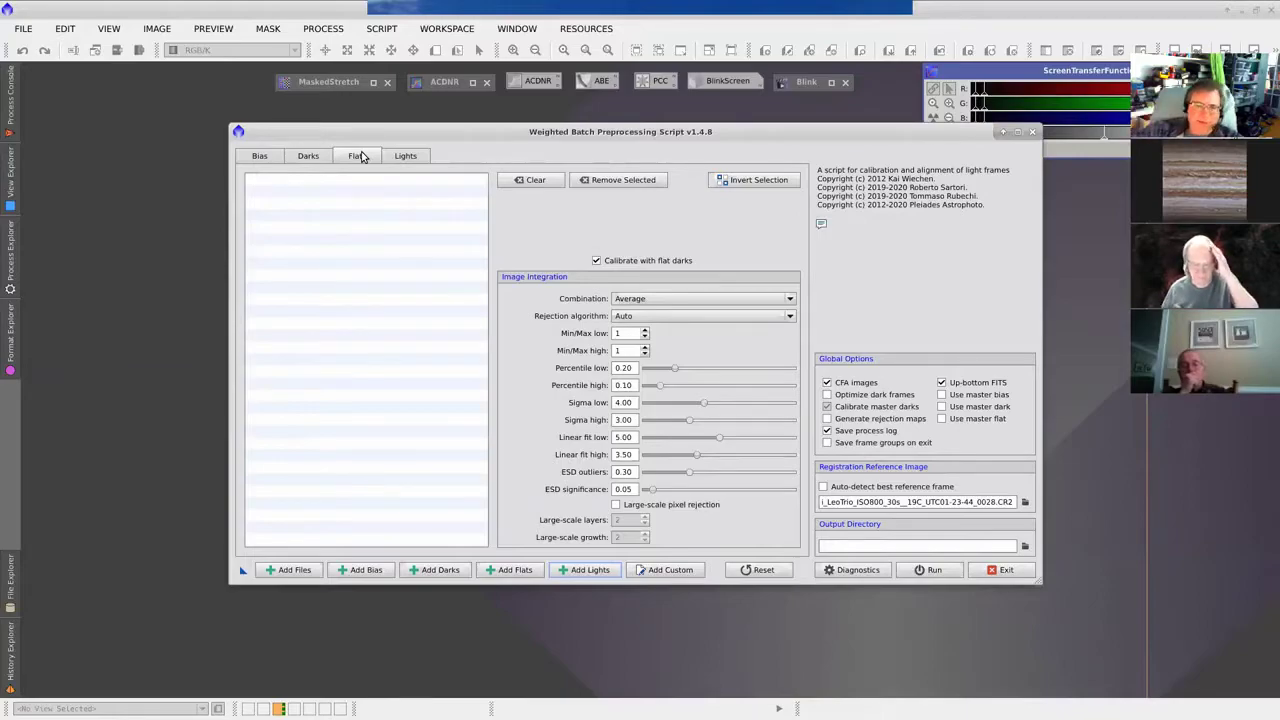
click(312, 155)
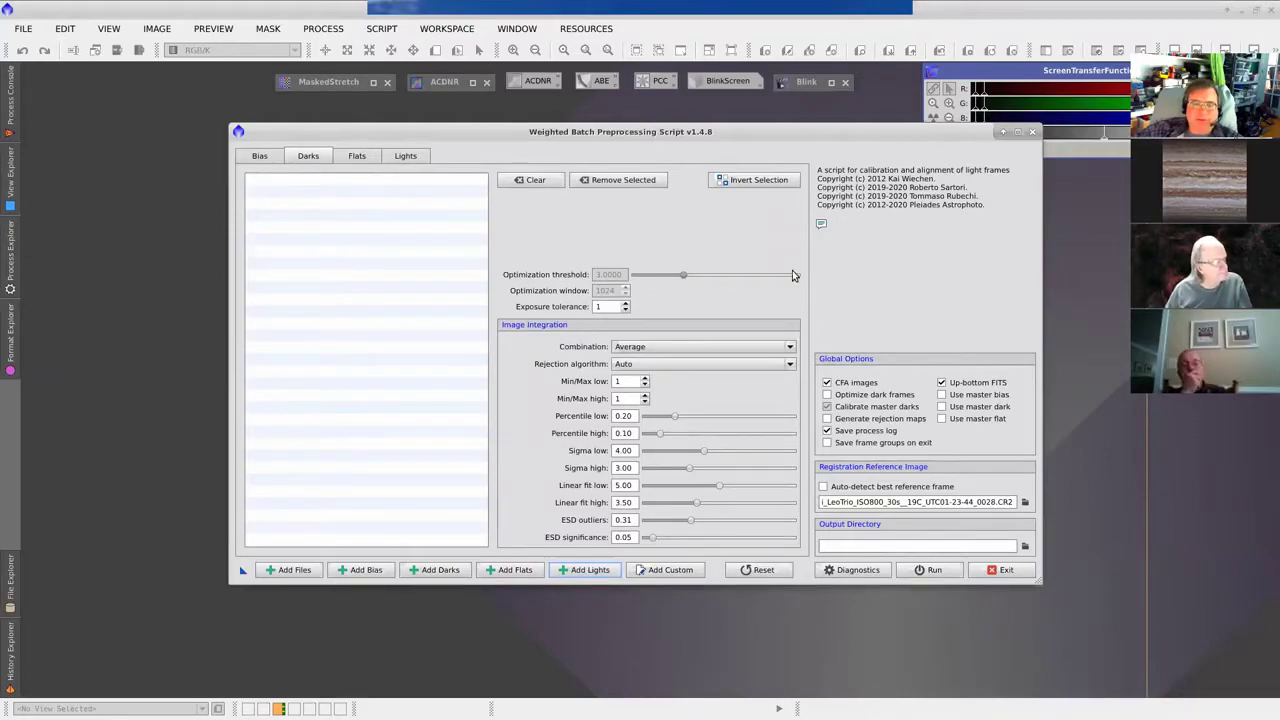
click(436, 571)
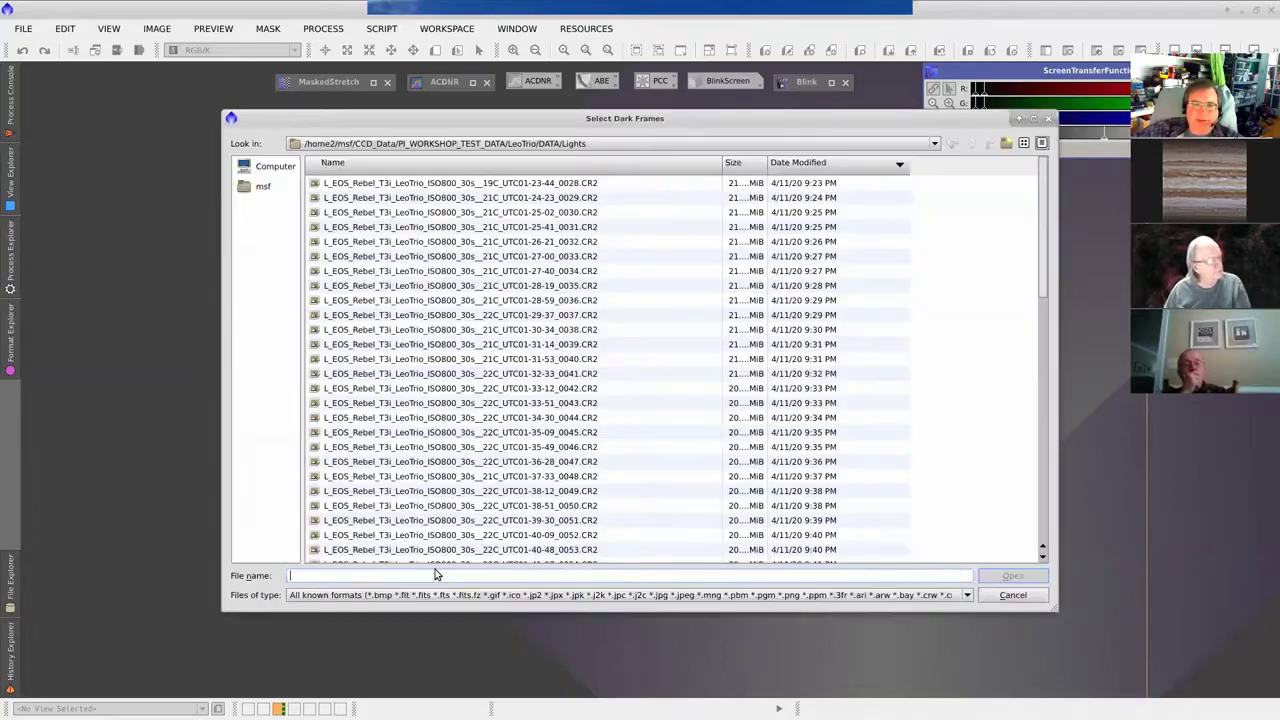
click(988, 144)
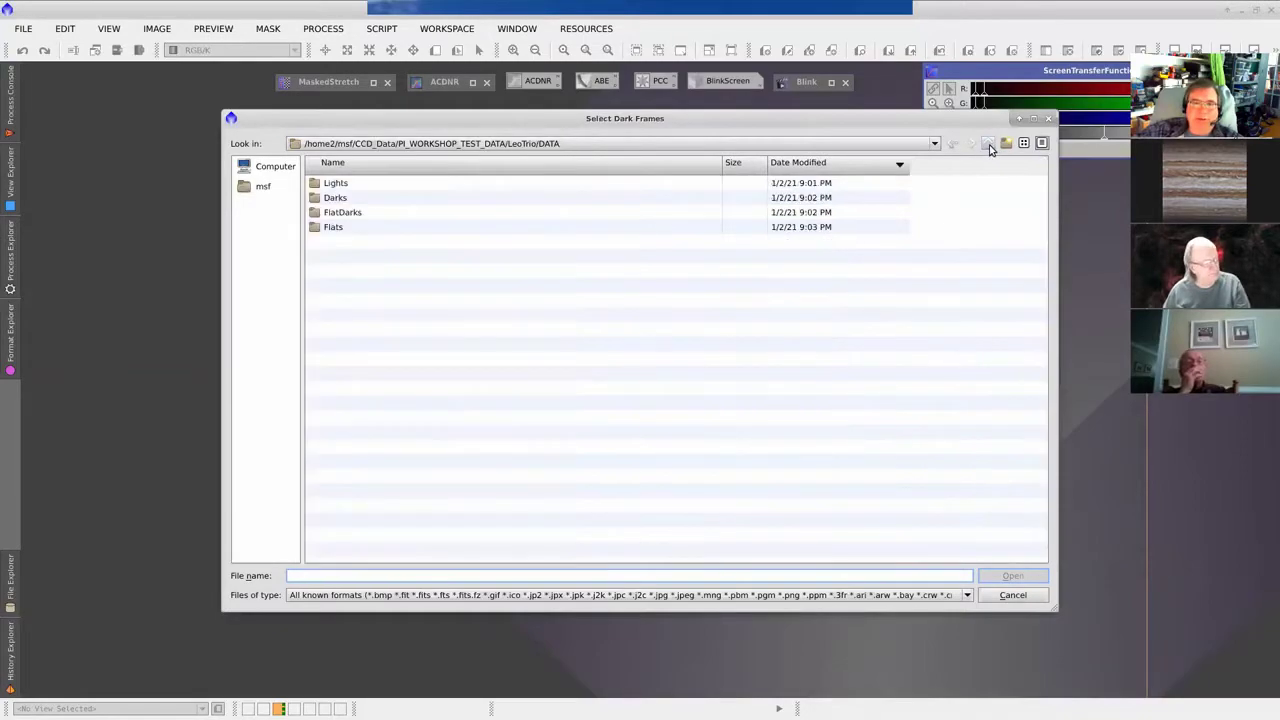
double_click(336, 200)
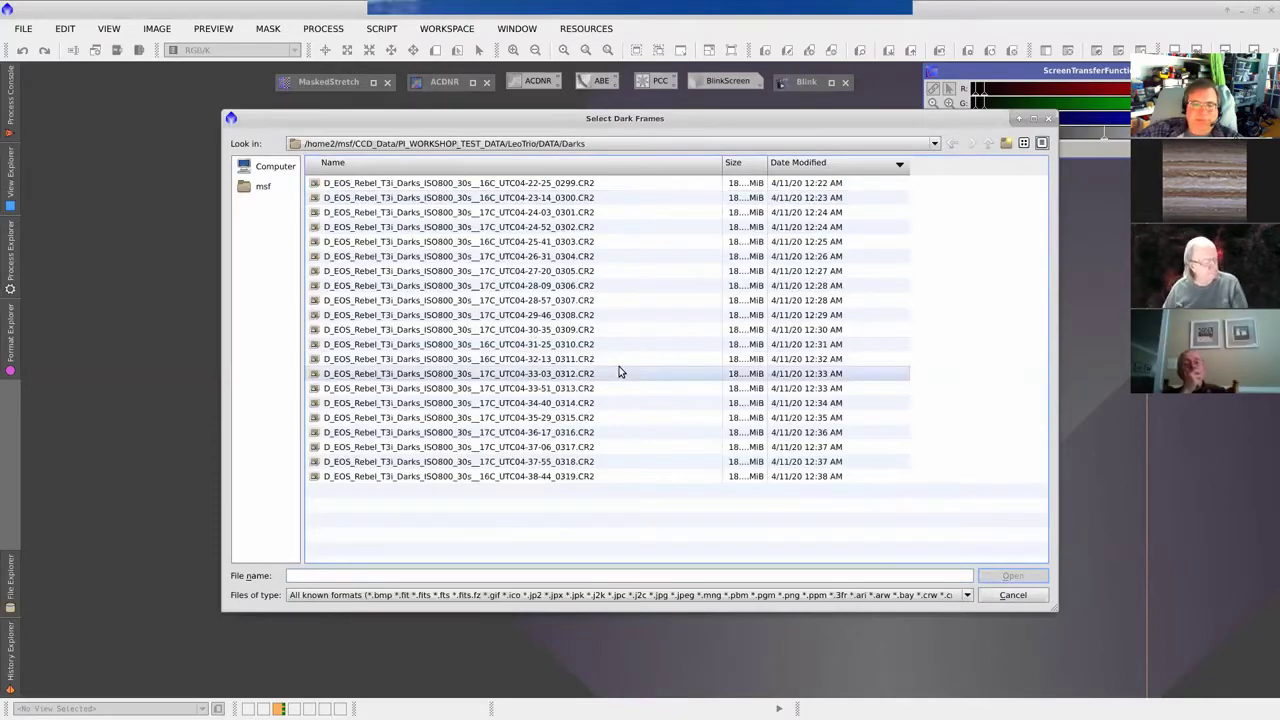
click(586, 182)
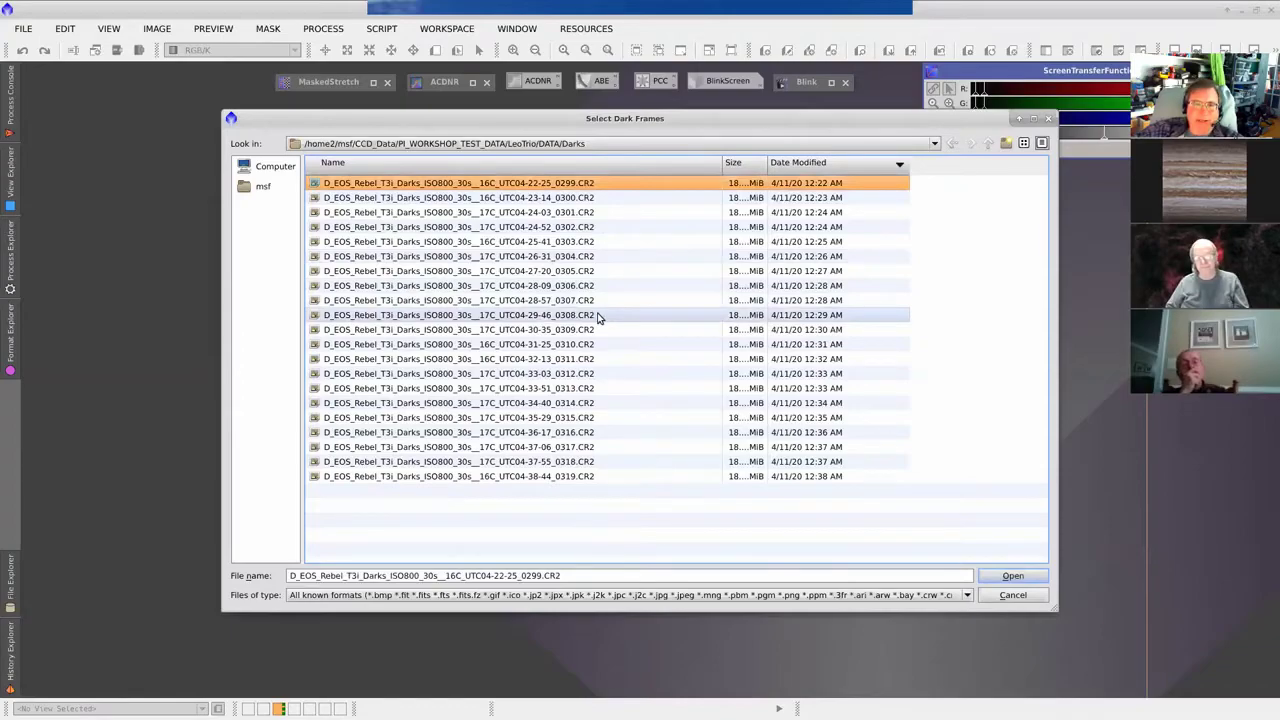
shift+click(598, 316)
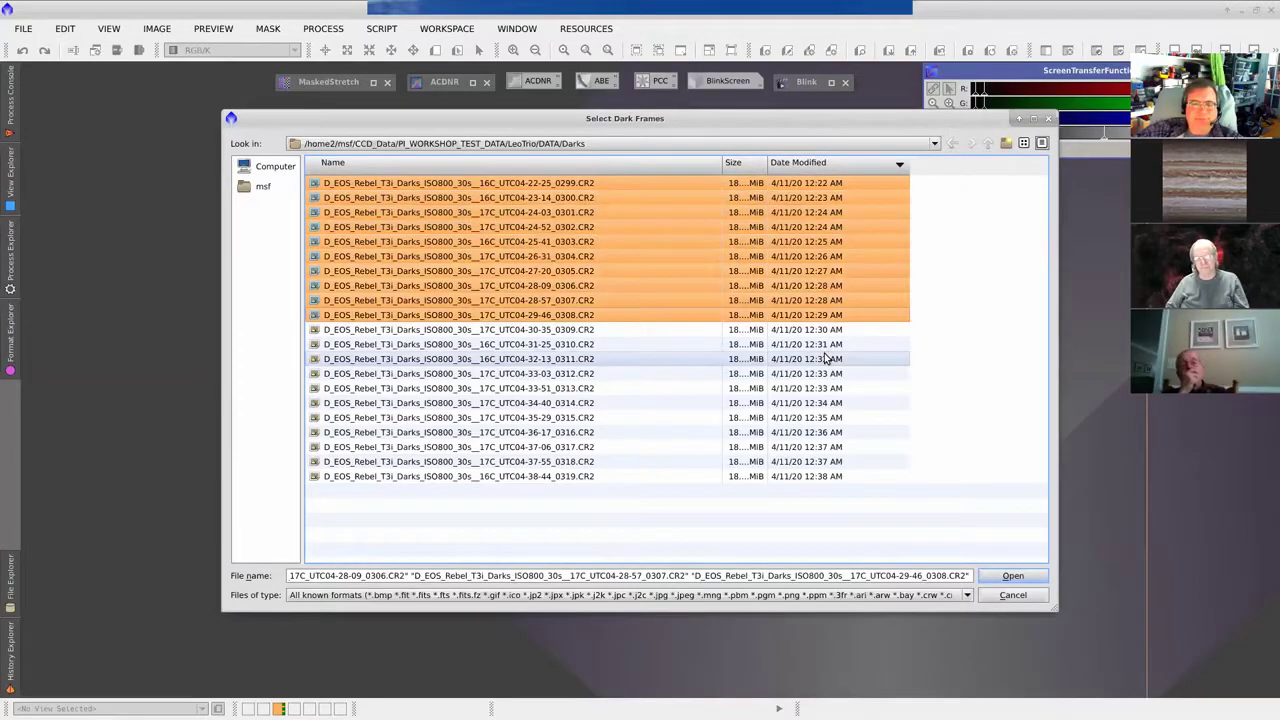
click(1012, 577)
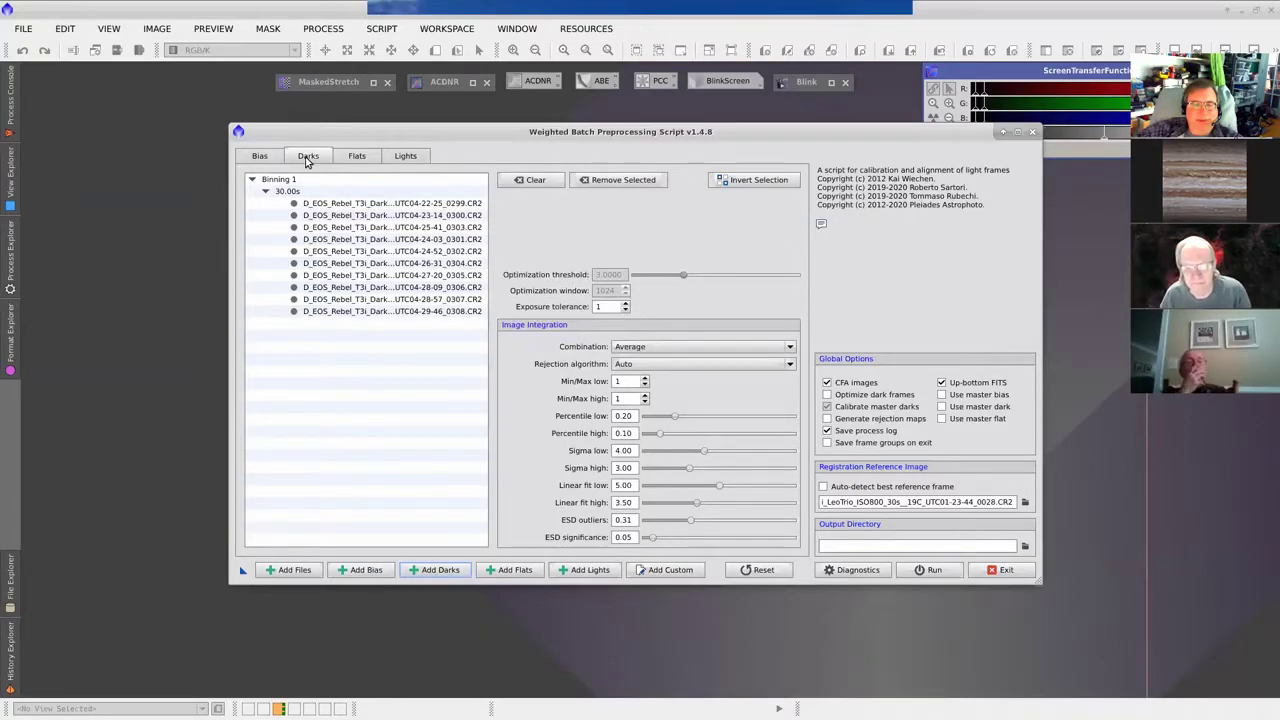
Step: Add all the 2-second flat darks, numbered 0188 to 0196, from the FlatDarks folder as dark frames
click(444, 570)
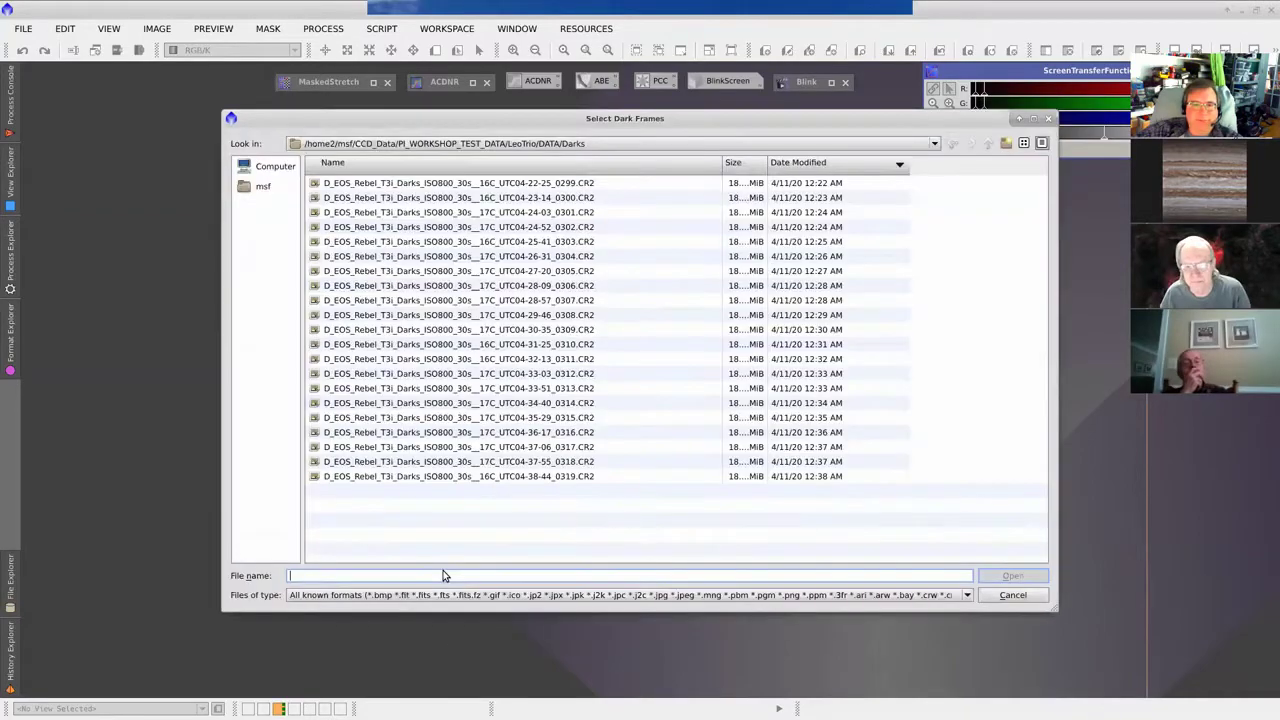
click(989, 146)
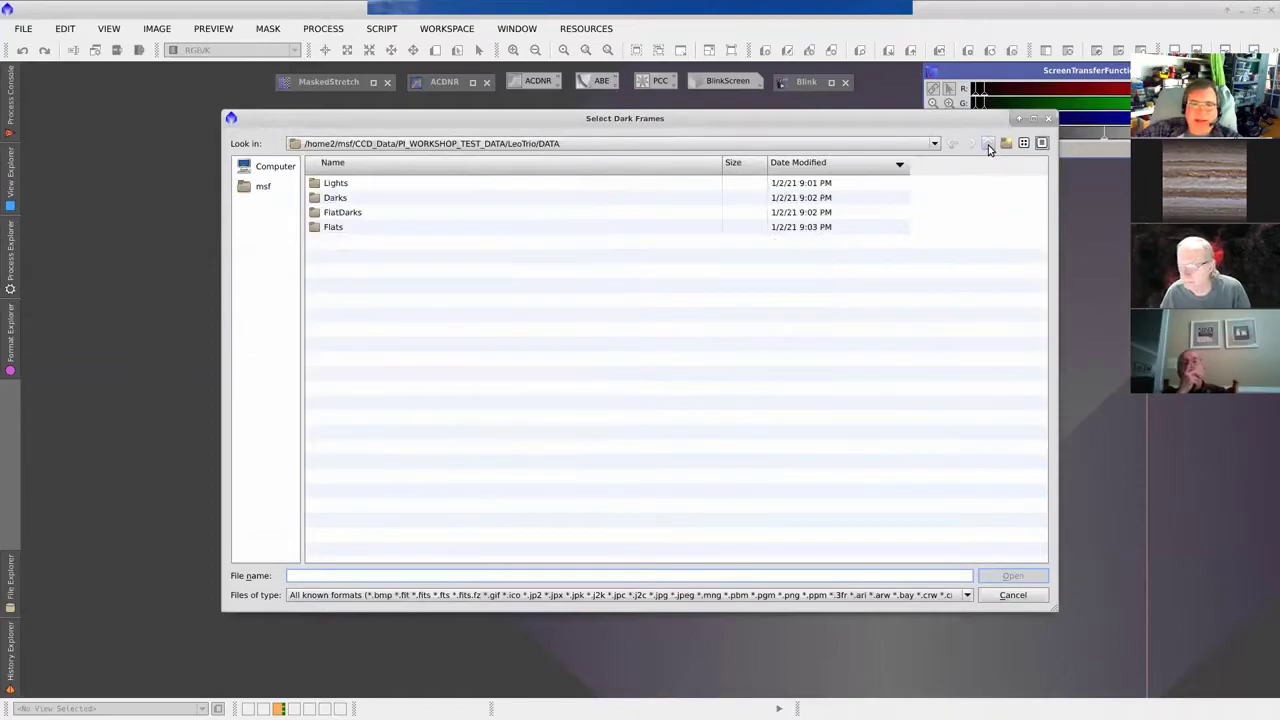
double_click(355, 213)
click(566, 185)
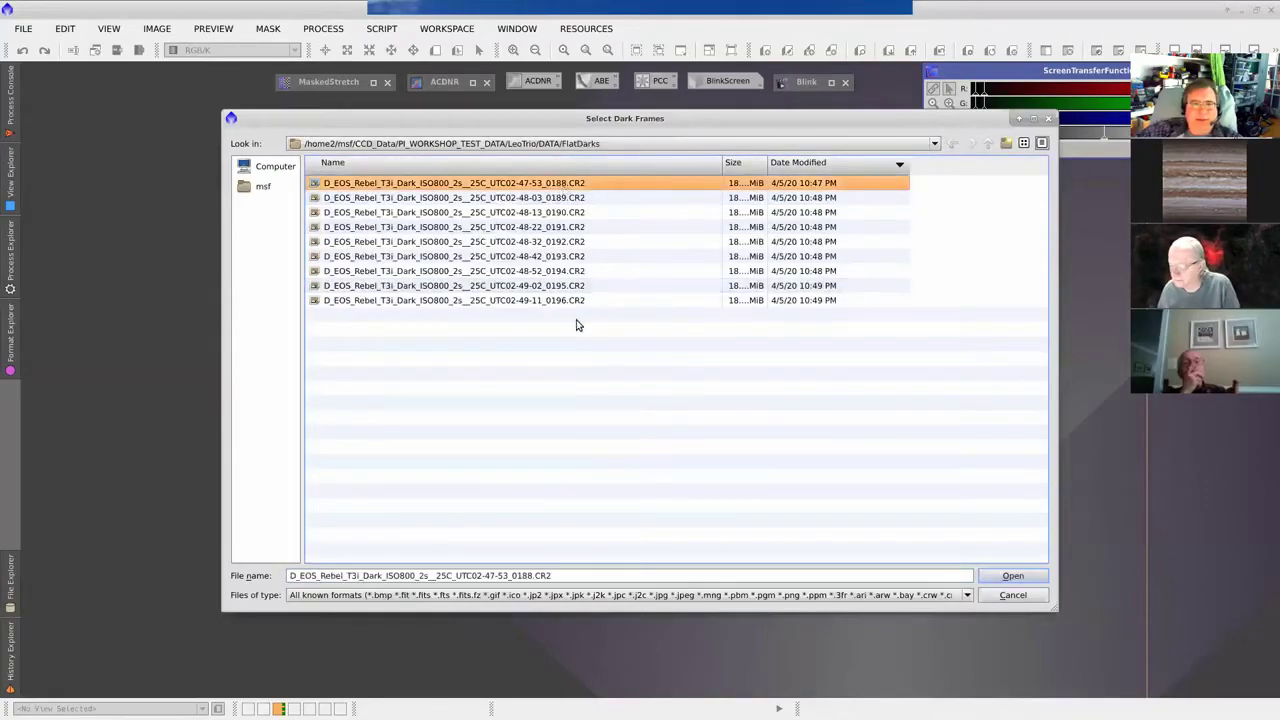
shift+click(640, 301)
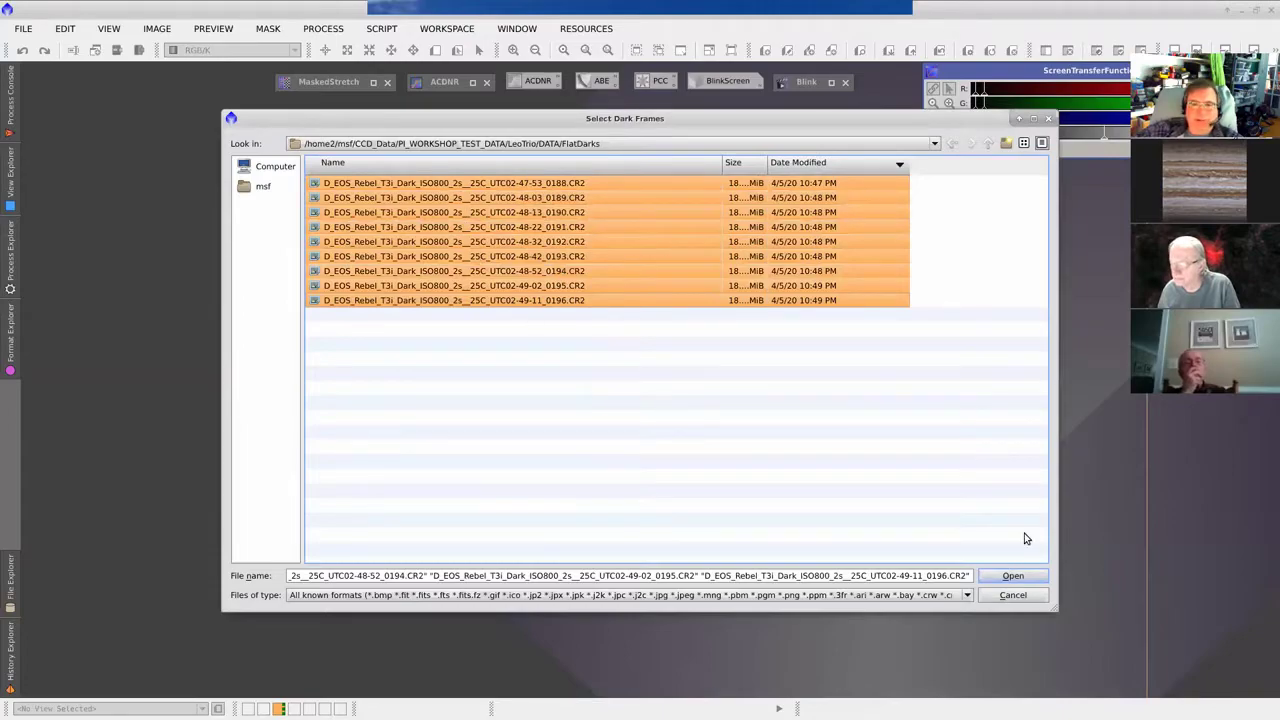
click(1013, 577)
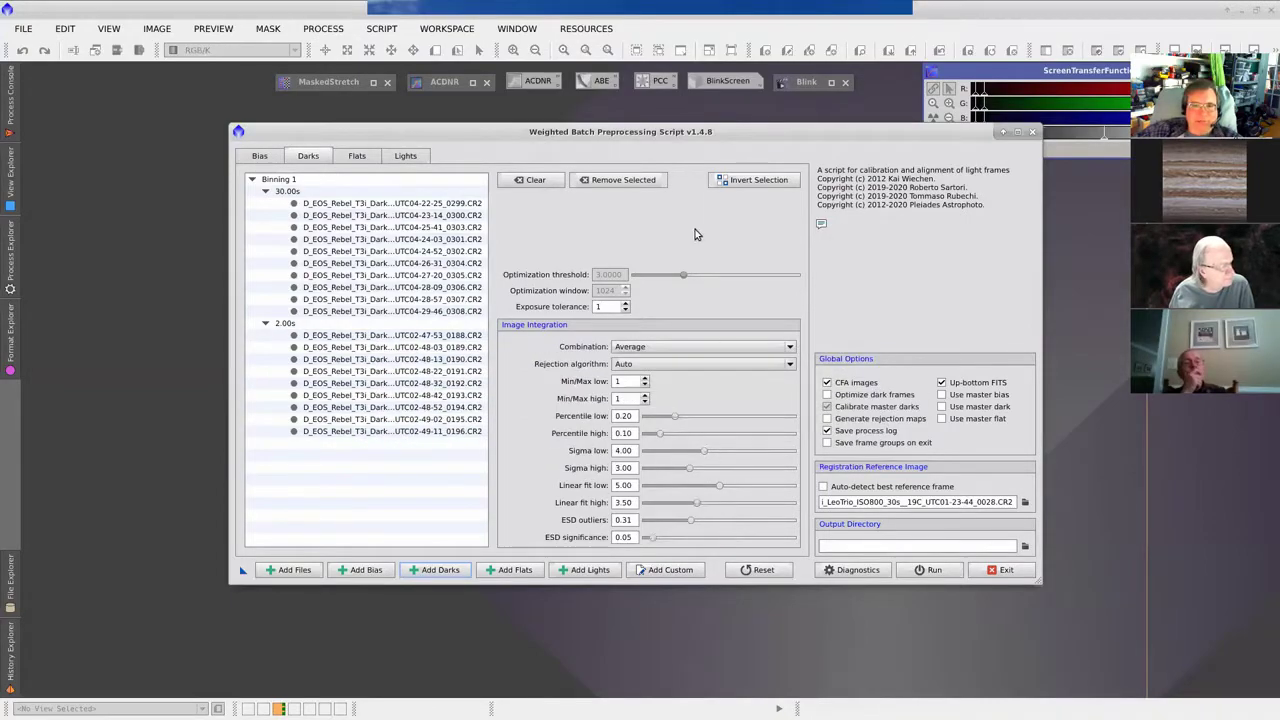
Step: Add the 2-second flat frames numbered 0242 to 0249 from the LeoTrio Flats folder to the script
click(358, 160)
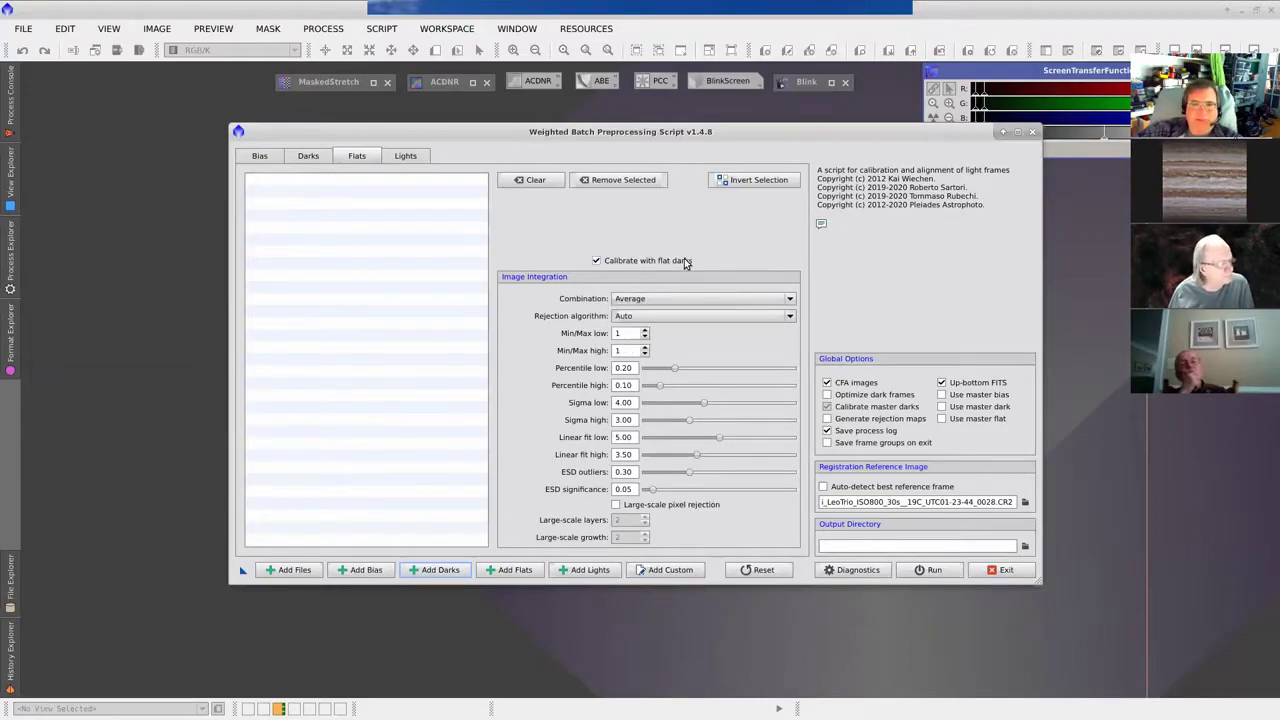
click(516, 573)
click(988, 143)
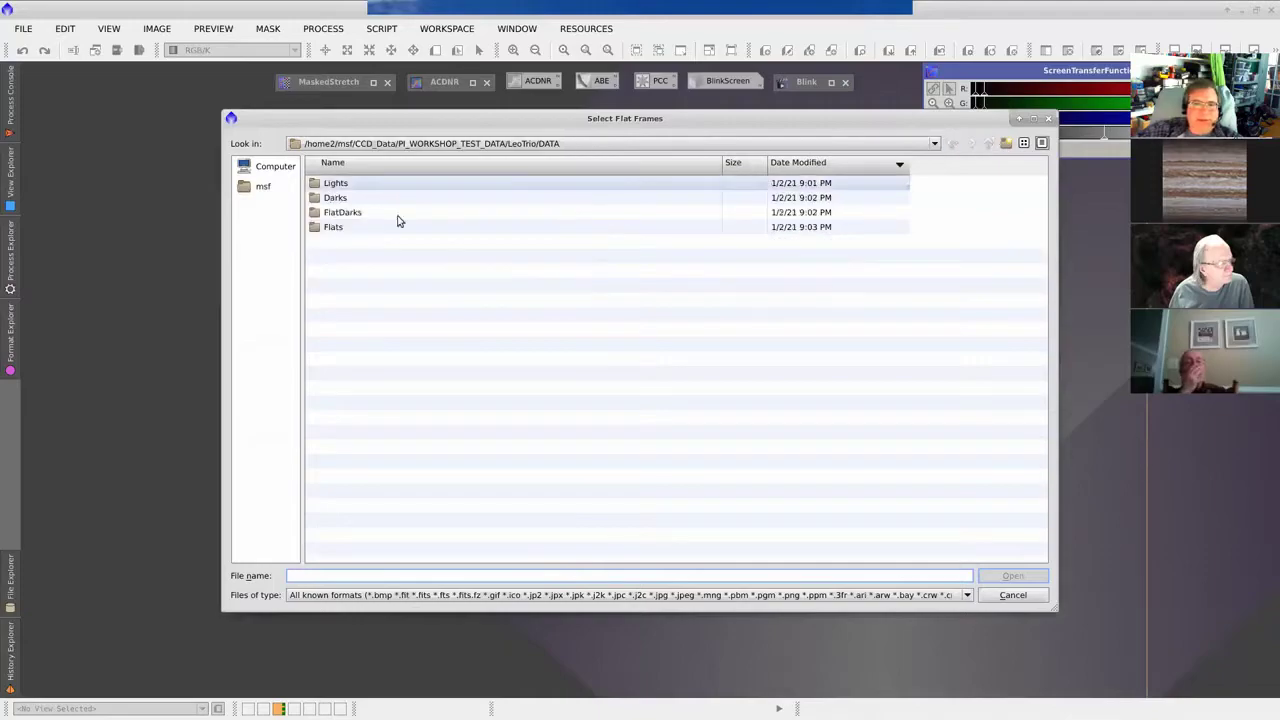
double_click(349, 229)
drag(349, 229, 535, 197)
click(580, 182)
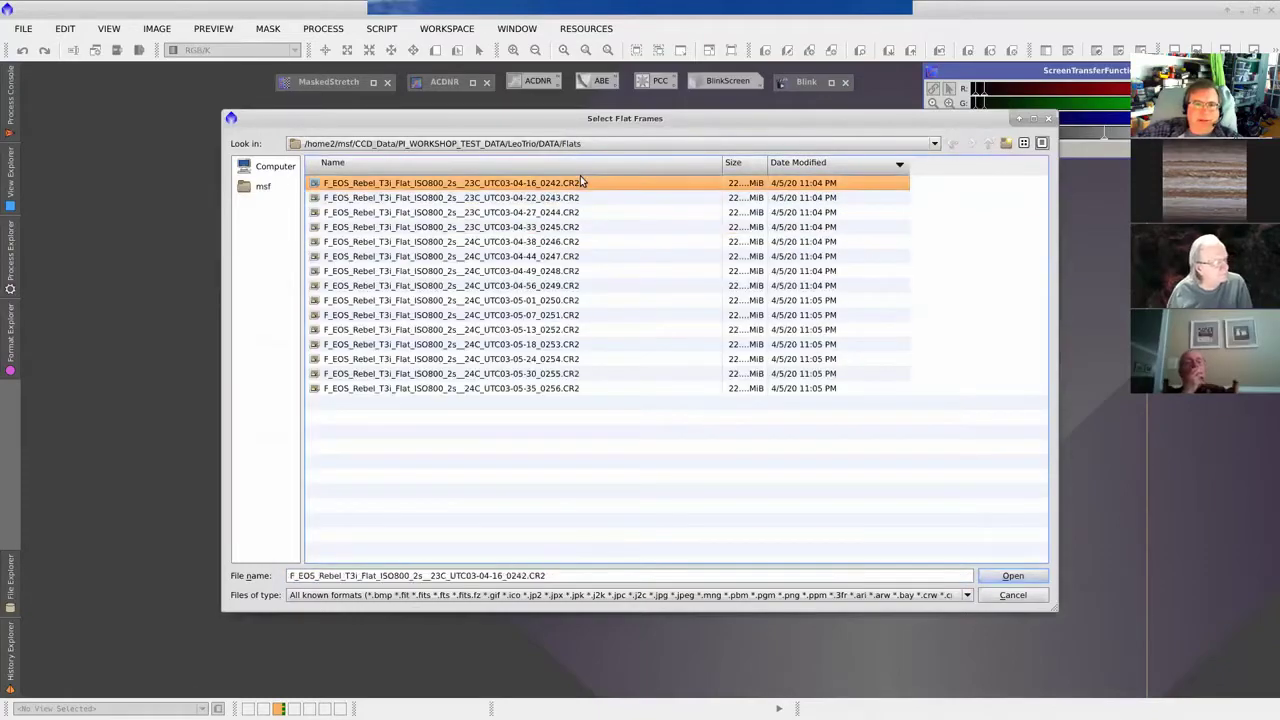
shift+click(565, 285)
click(1012, 576)
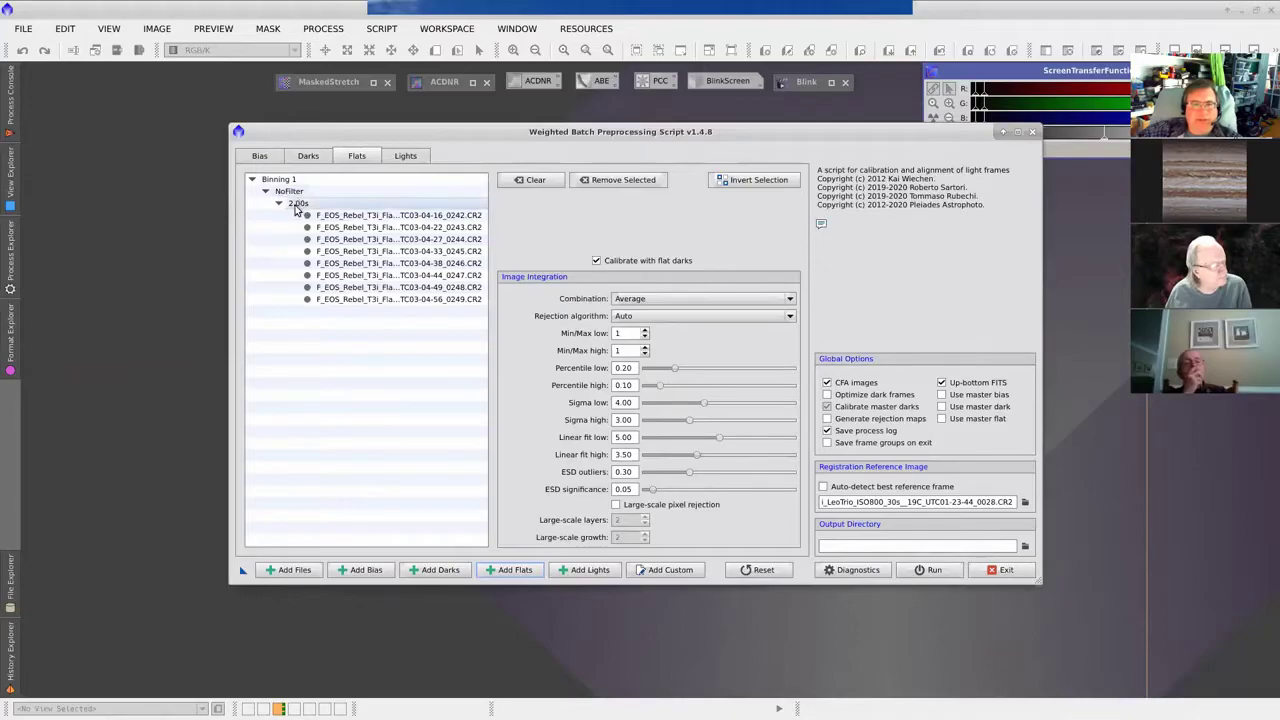
Step: Check the loaded dark, flat and light frame lists, then run the script's diagnostics and examine the reported messages
click(308, 156)
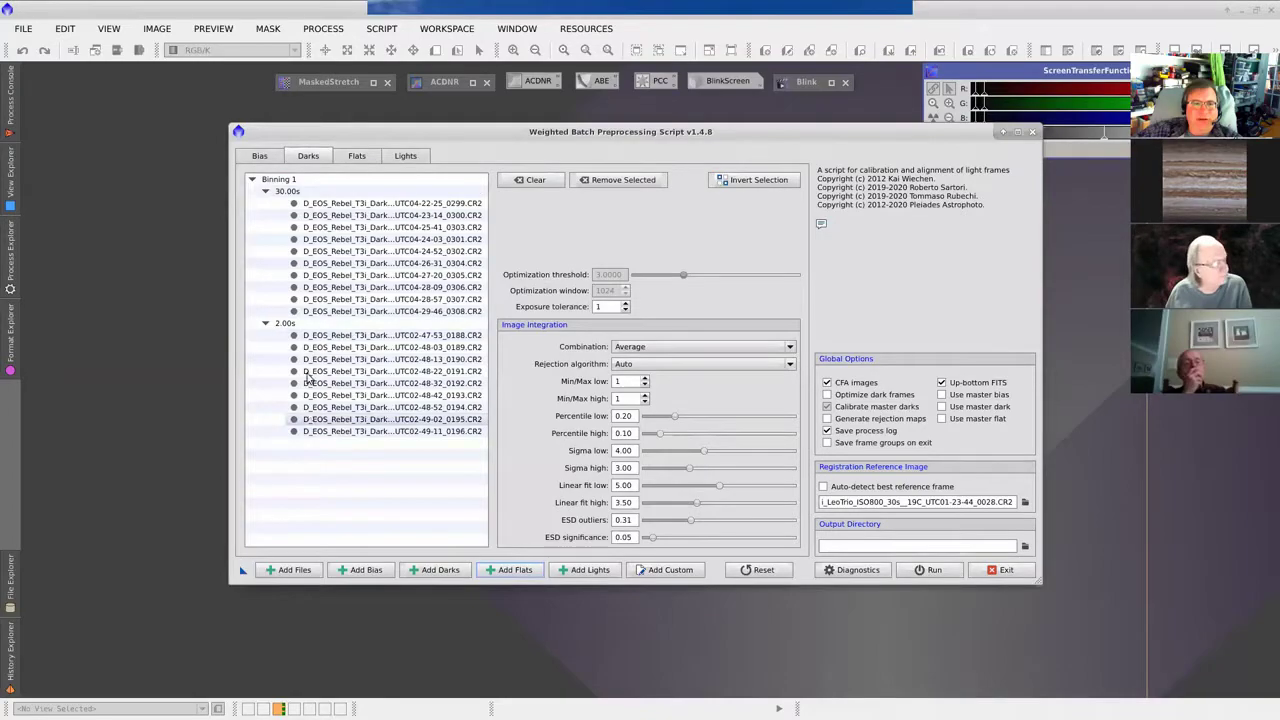
click(357, 156)
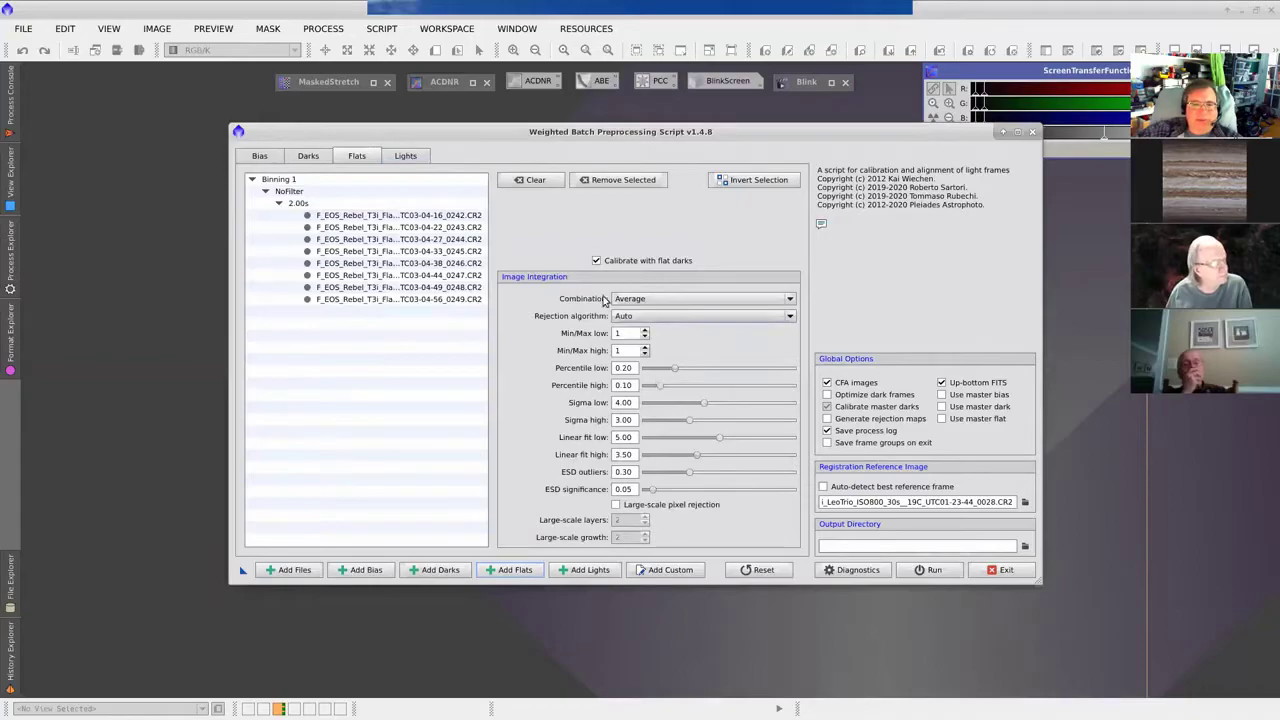
click(406, 157)
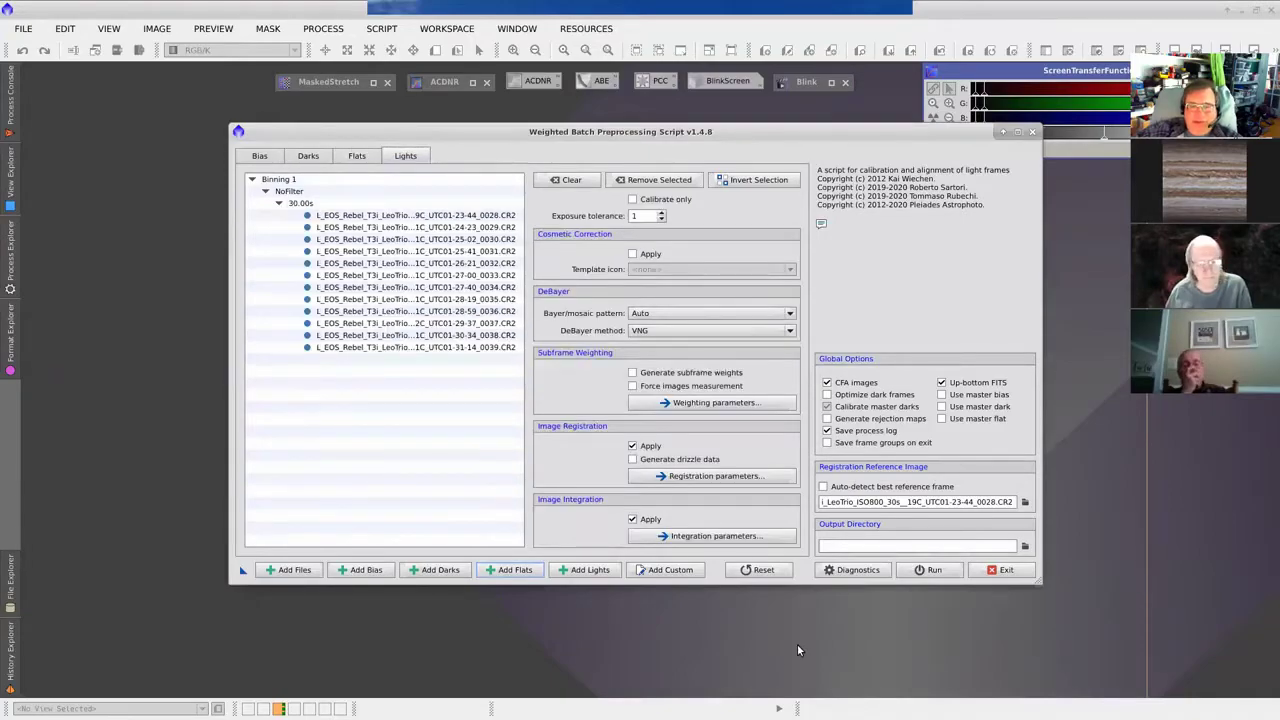
click(848, 572)
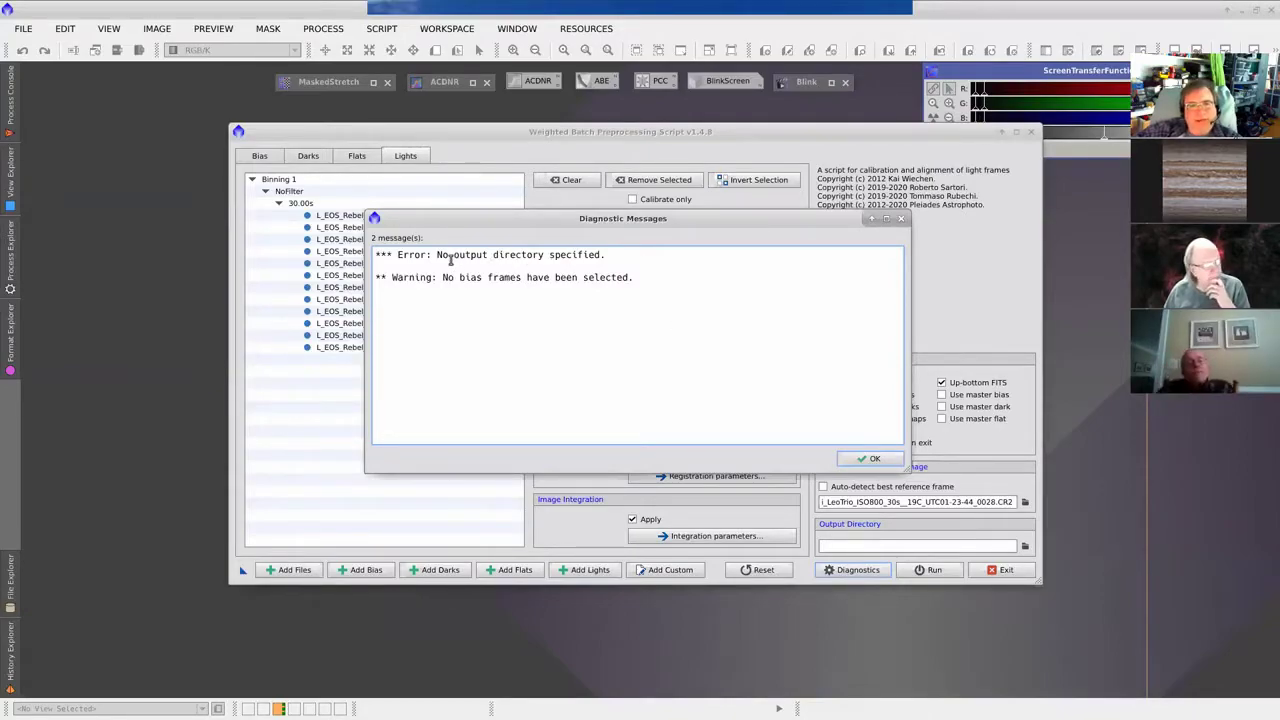
drag(392, 254, 620, 257)
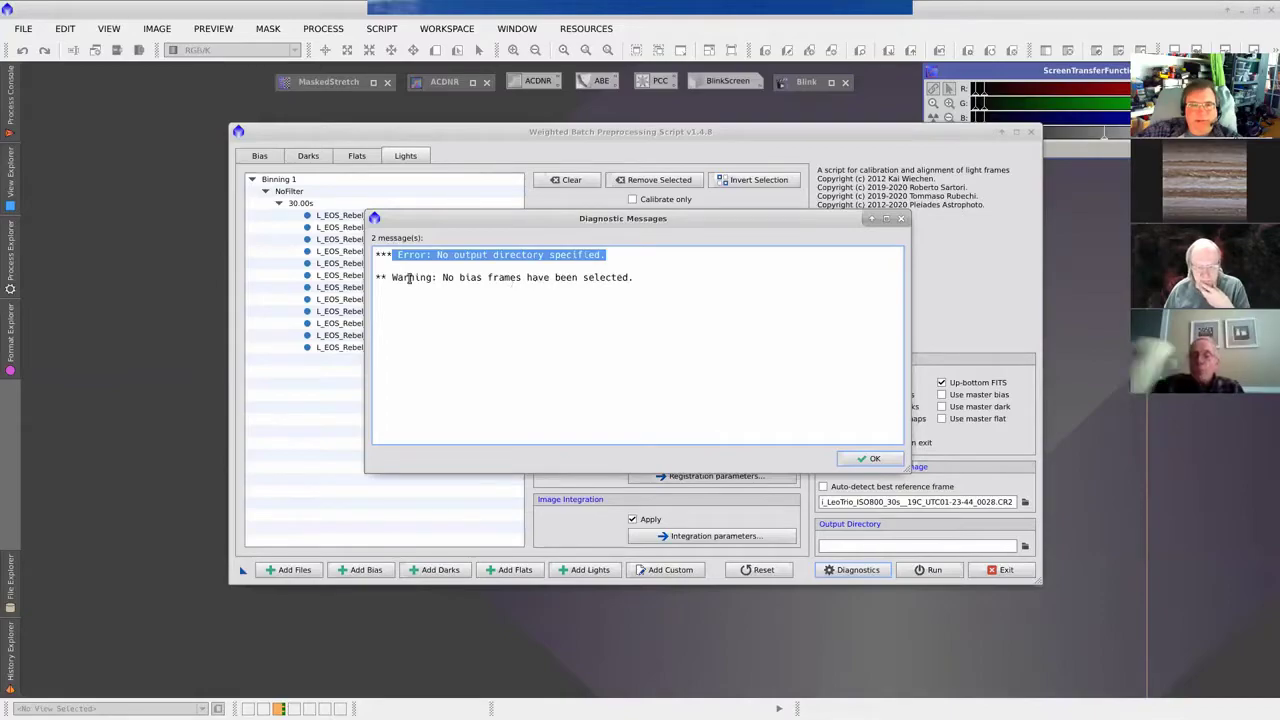
Step: Dismiss the diagnostic messages and set the script's output directory to the TestStack folder inside LeoTrio
click(871, 460)
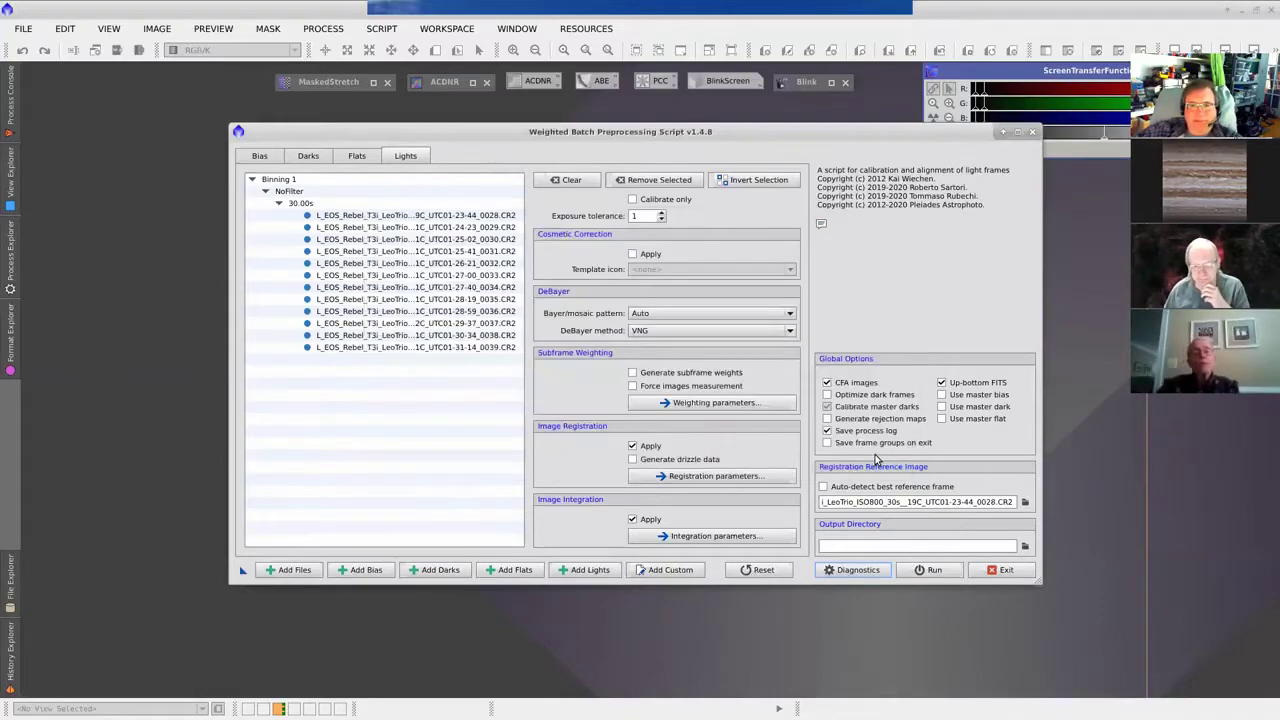
click(1025, 547)
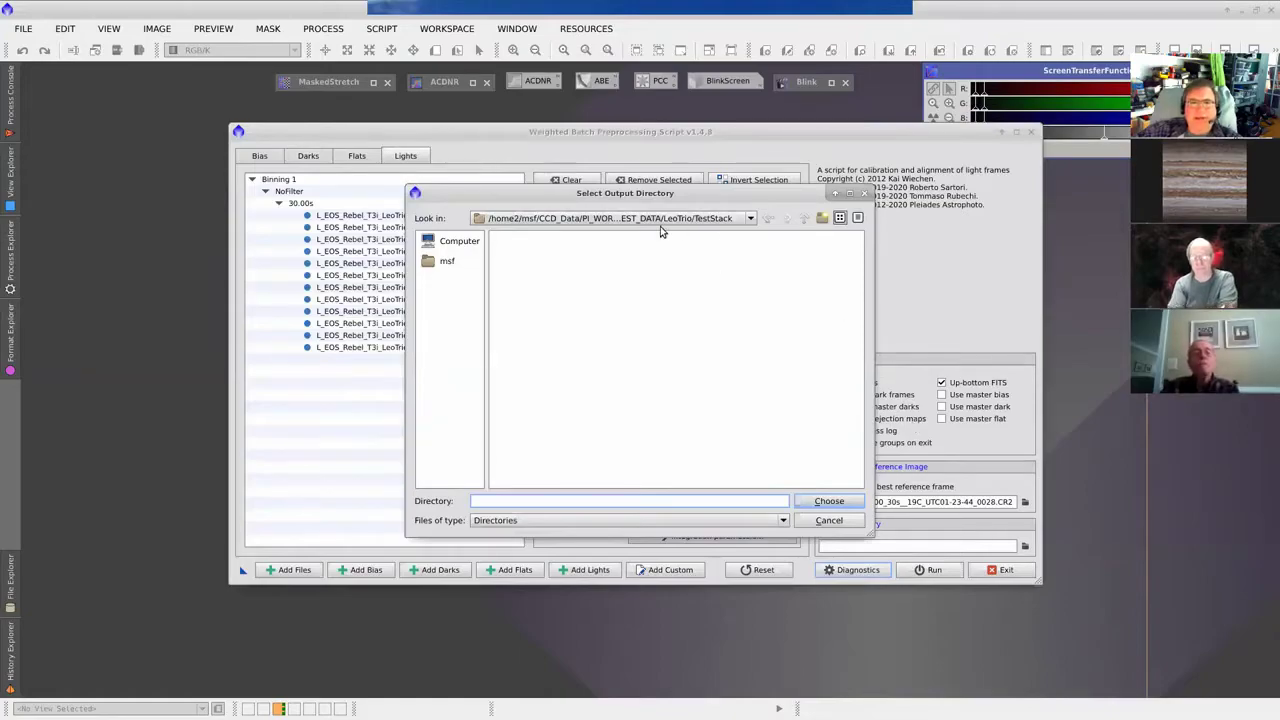
click(801, 225)
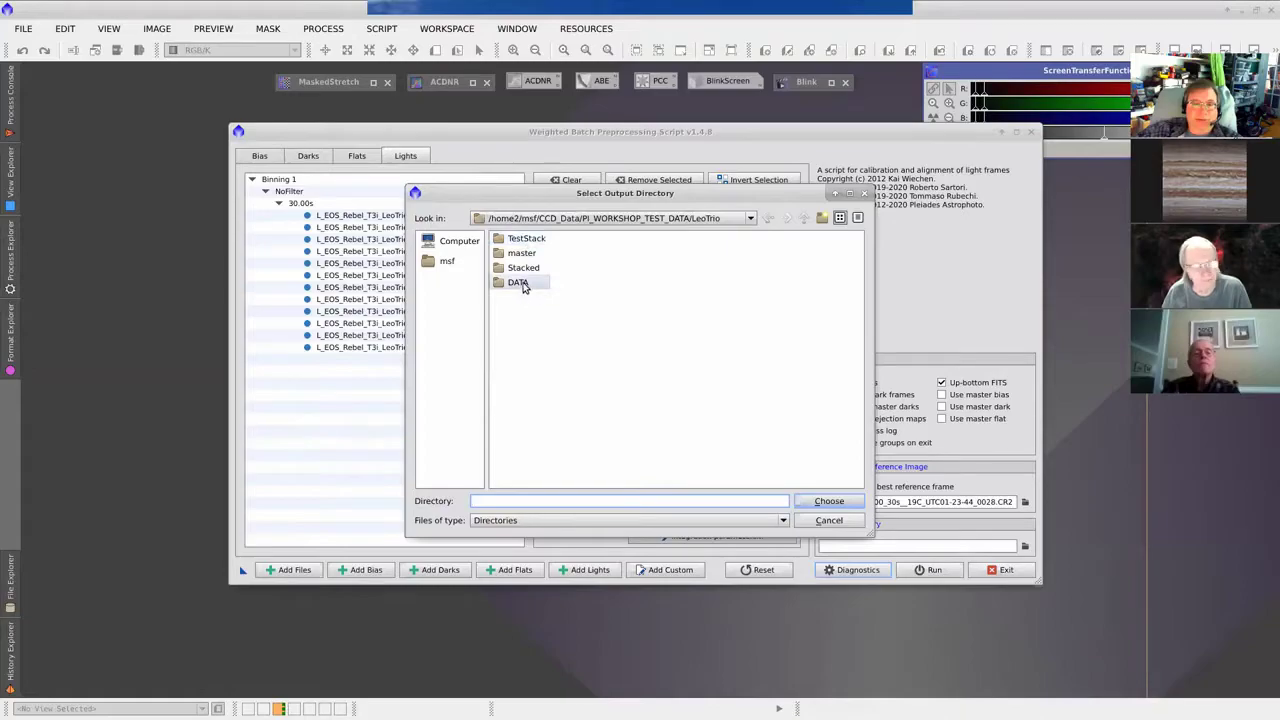
double_click(527, 240)
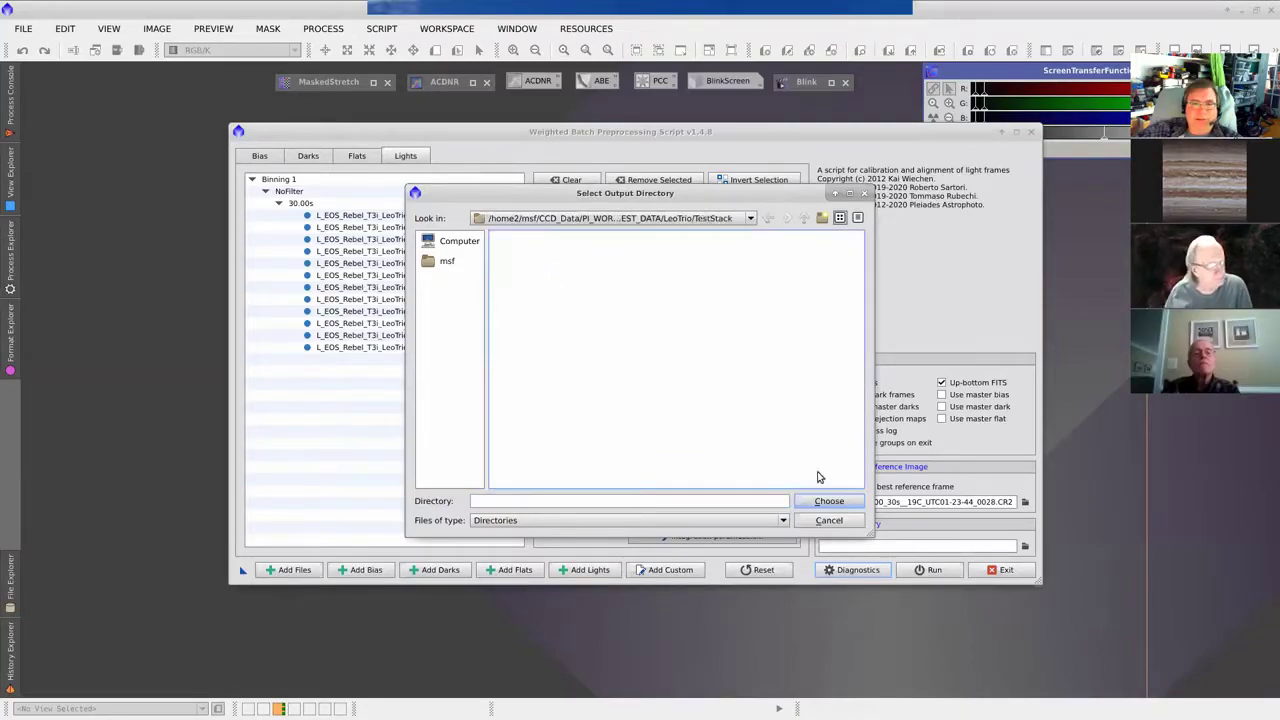
click(845, 499)
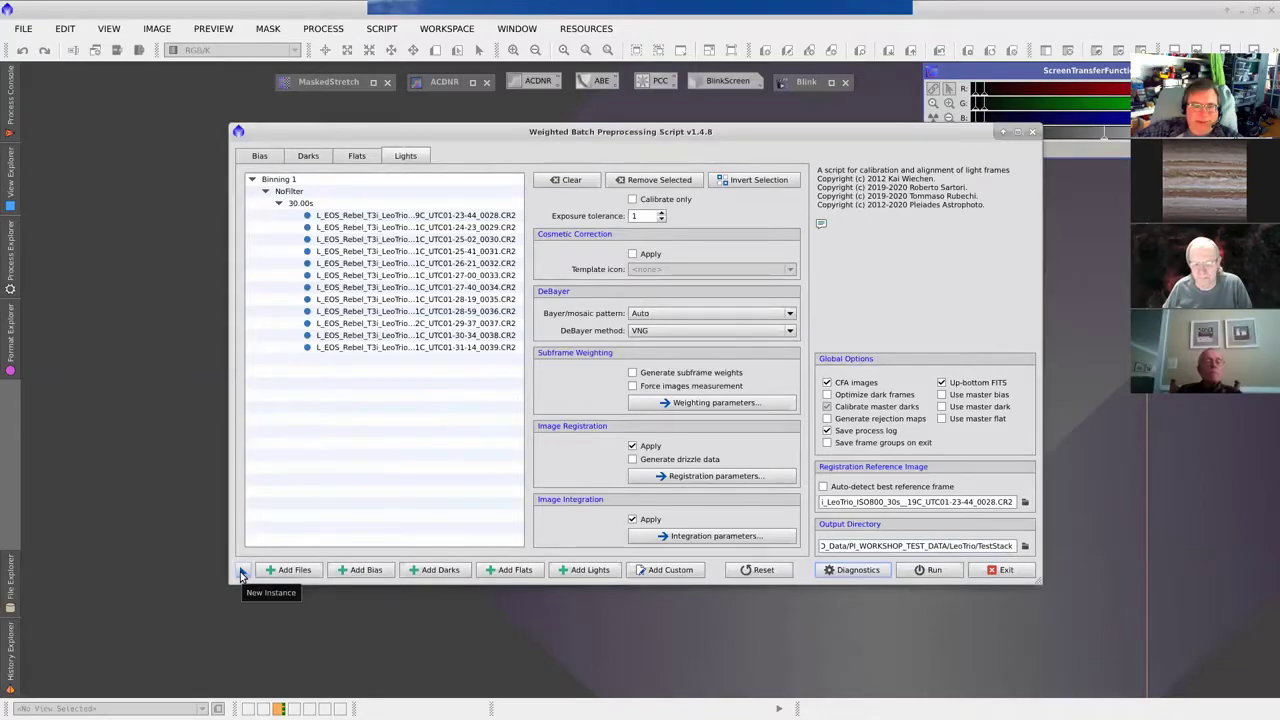
Step: Run the batch preprocessing, continuing past the missing bias frames warning, and review the Smart Report when processing is complete
drag(241, 575, 416, 625)
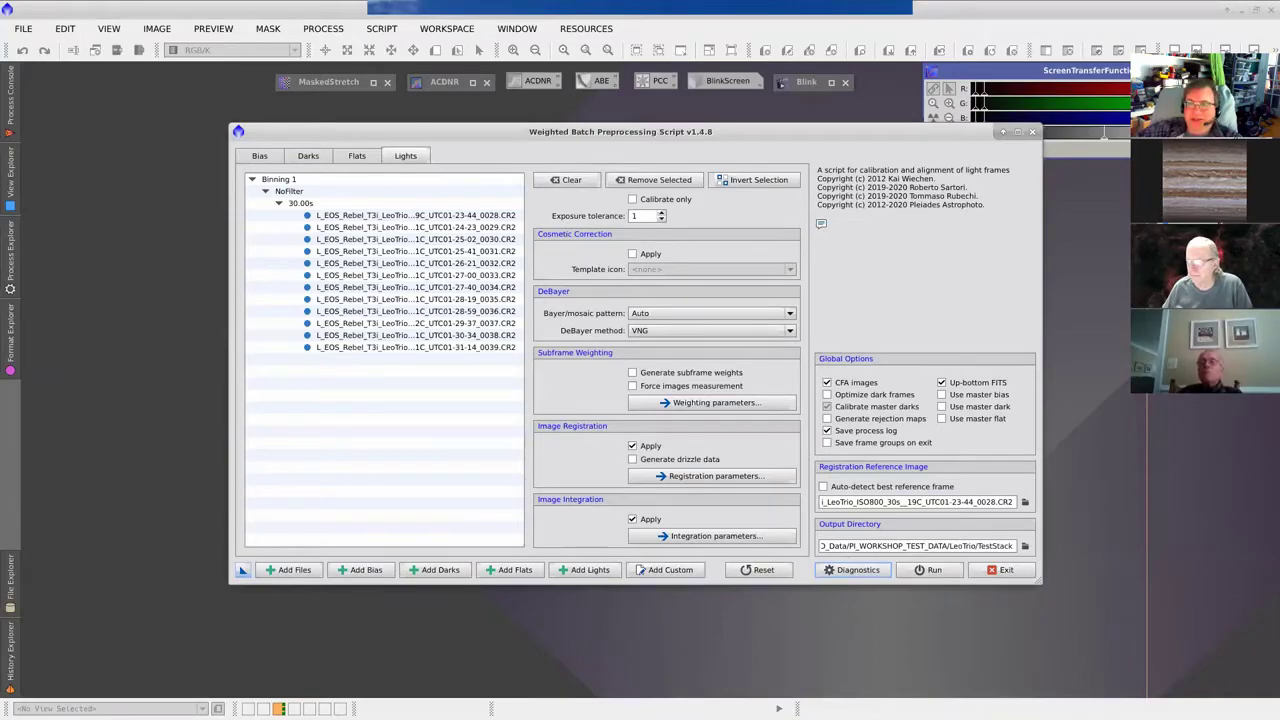
mouse_move(553, 131)
mouse_down()
mouse_move(577, 143)
mouse_move(557, 142)
mouse_up()
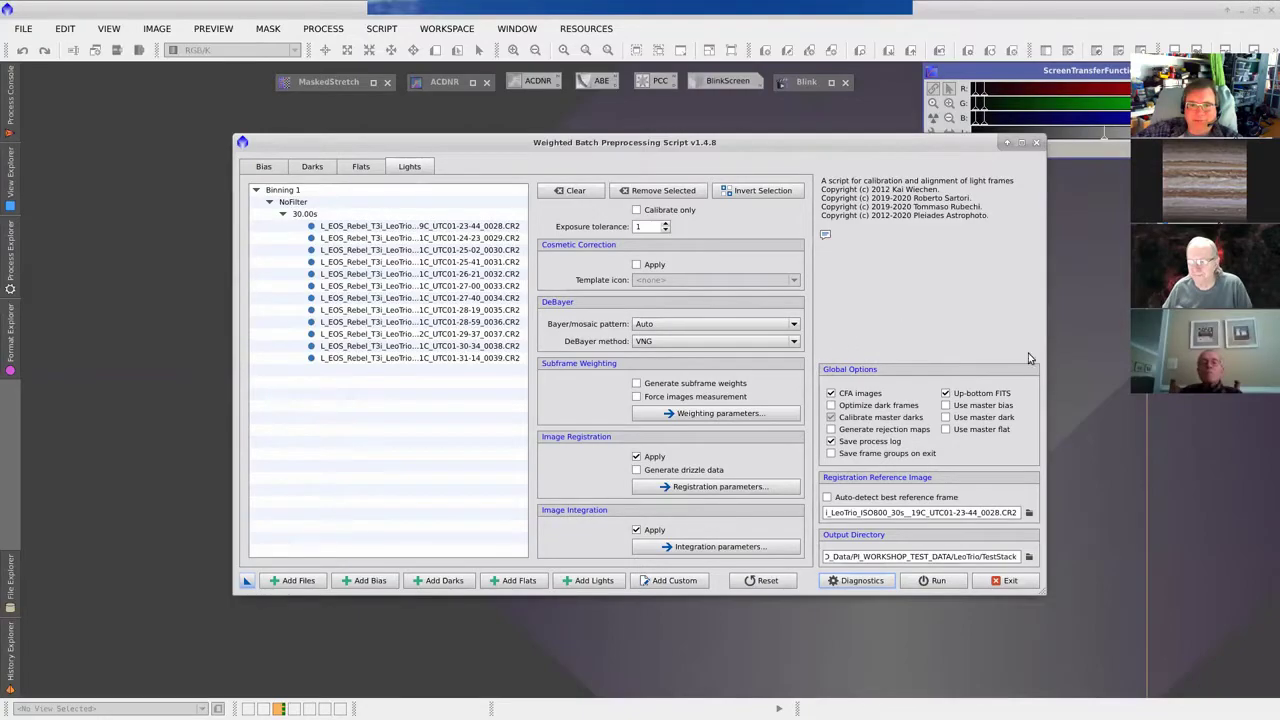
click(935, 584)
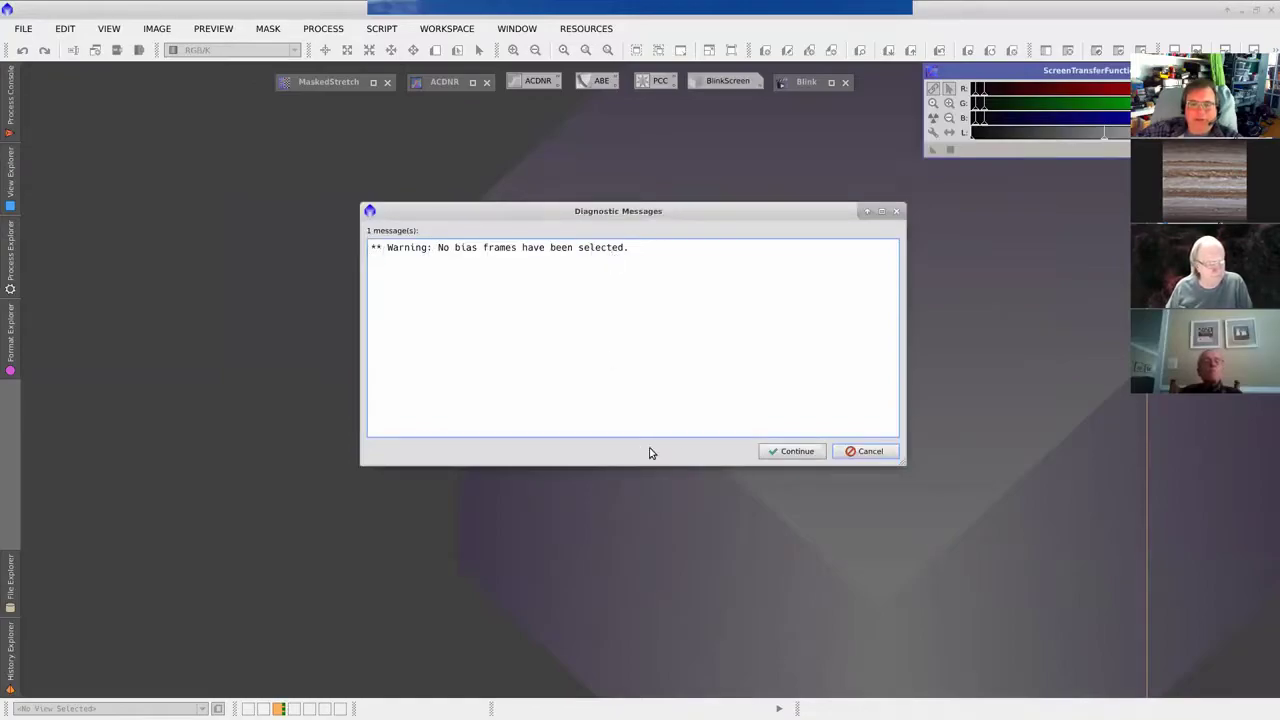
click(797, 455)
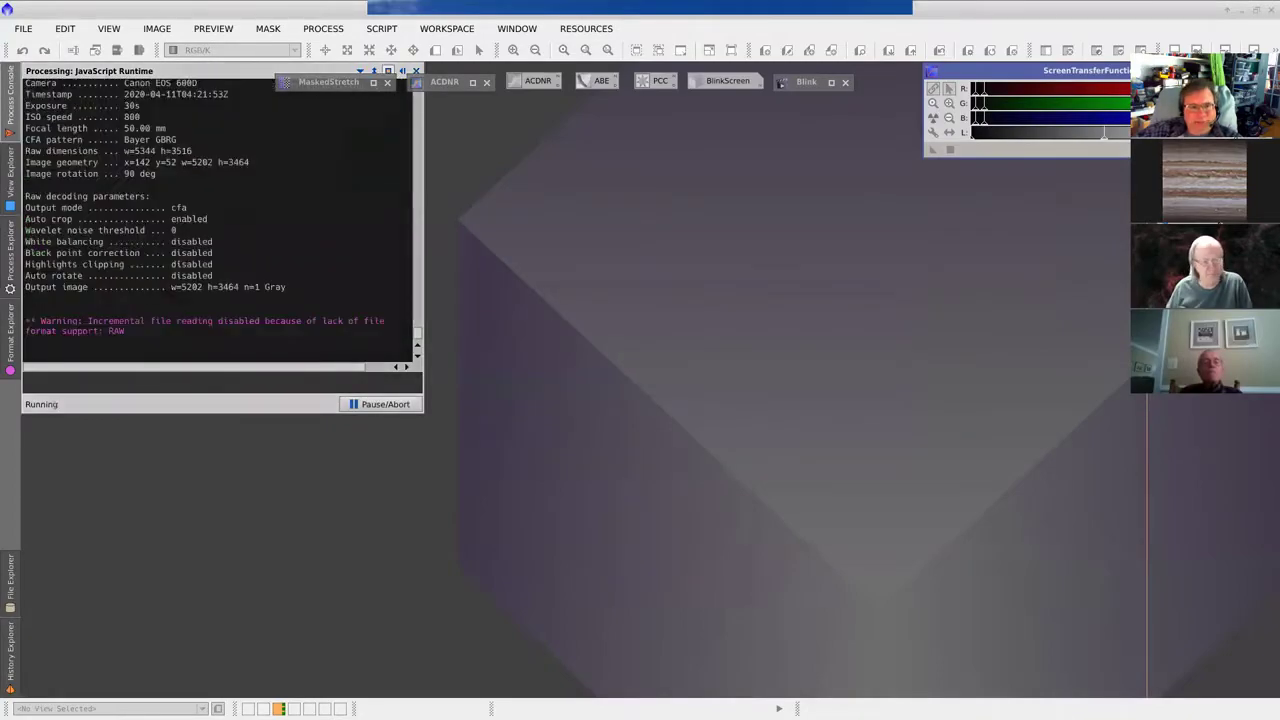
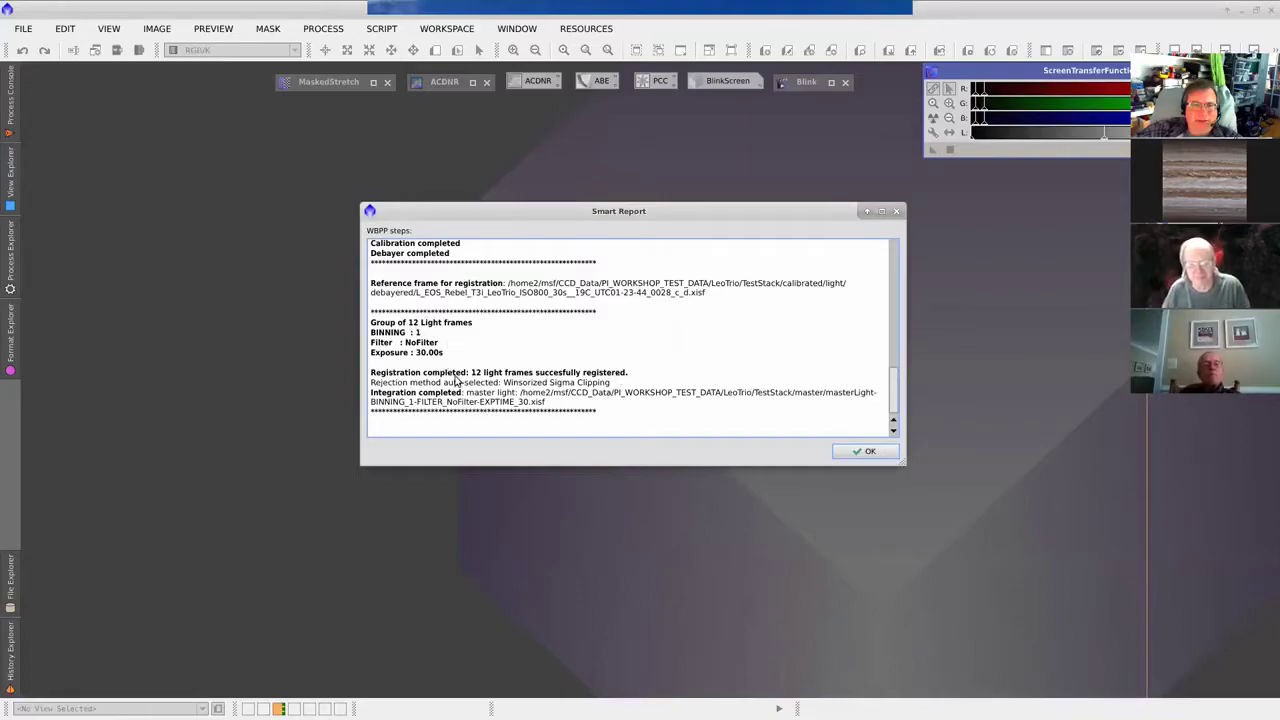
scroll(612, 377, down, 1)
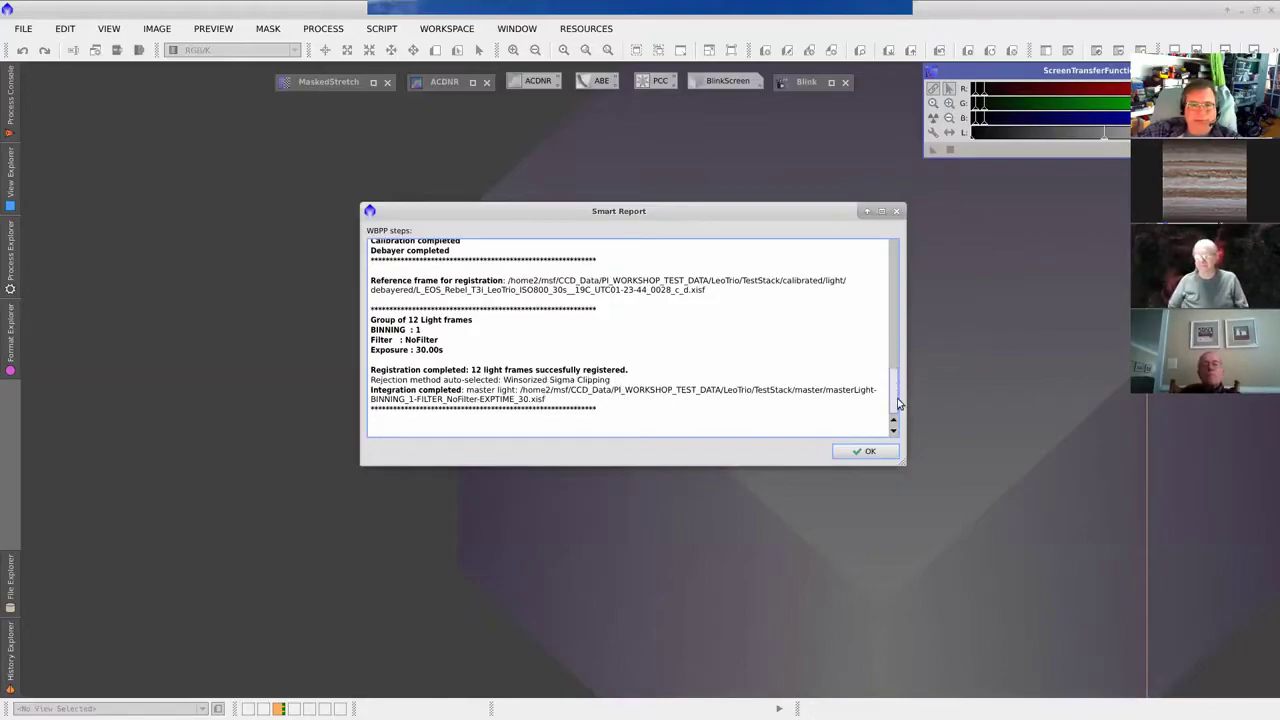
click(863, 452)
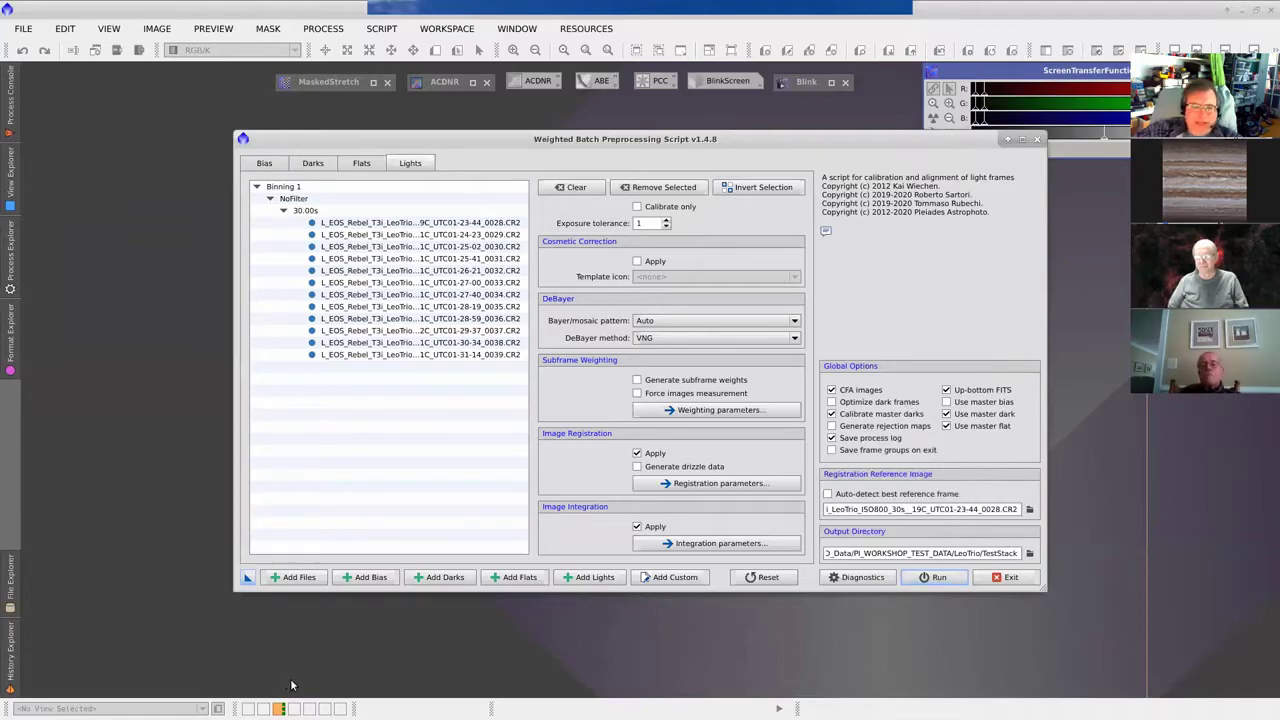
Step: Store the current script setup as a process icon on the workspace and exit the Weighted Batch Preprocessing script
click(248, 582)
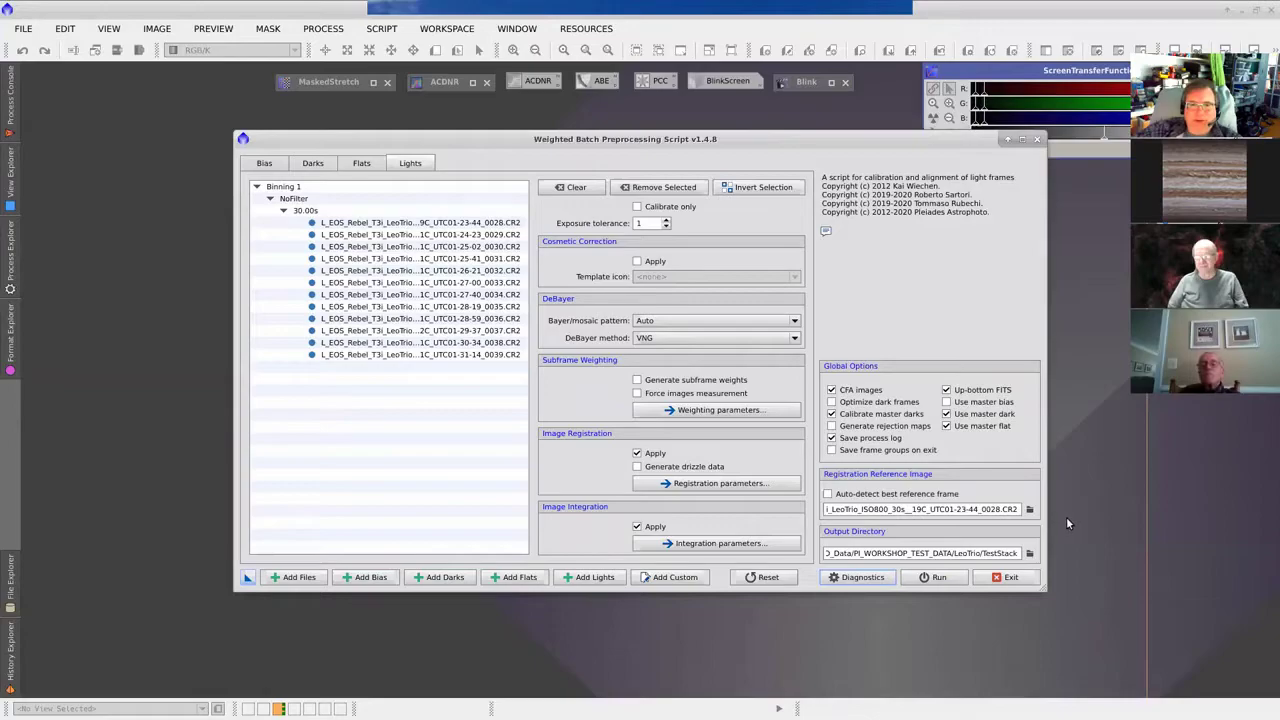
click(1010, 579)
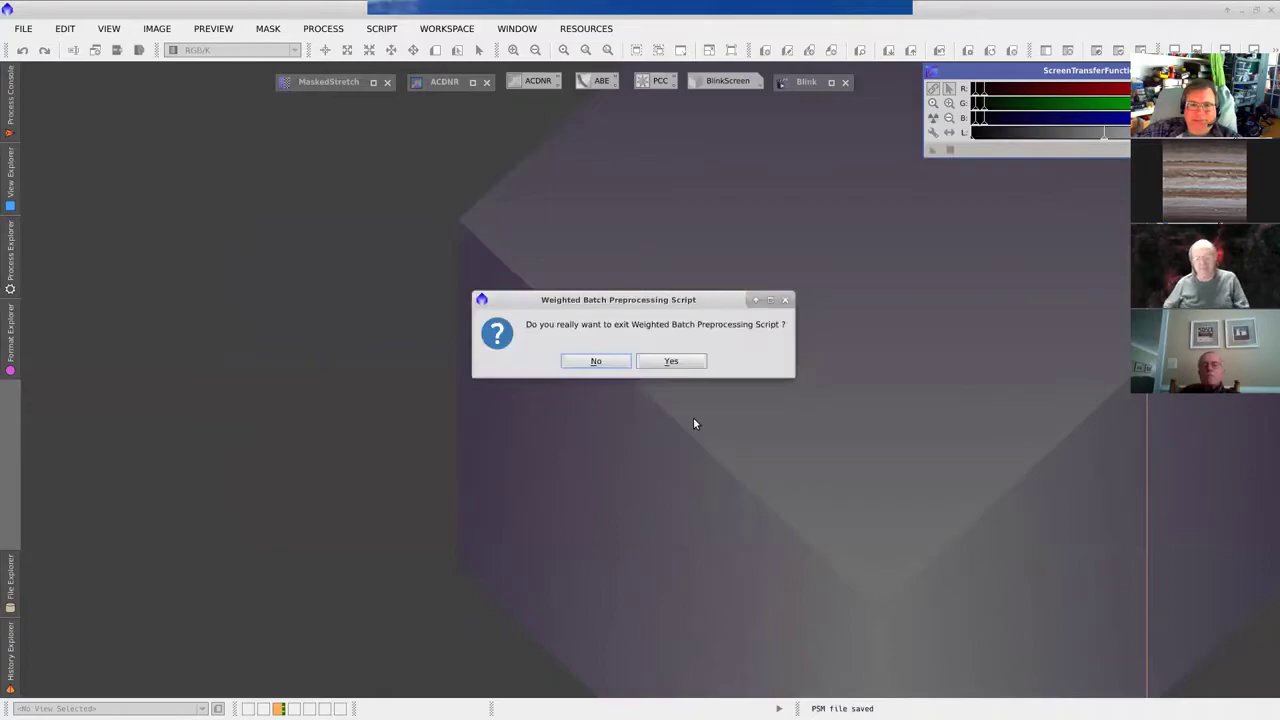
click(671, 361)
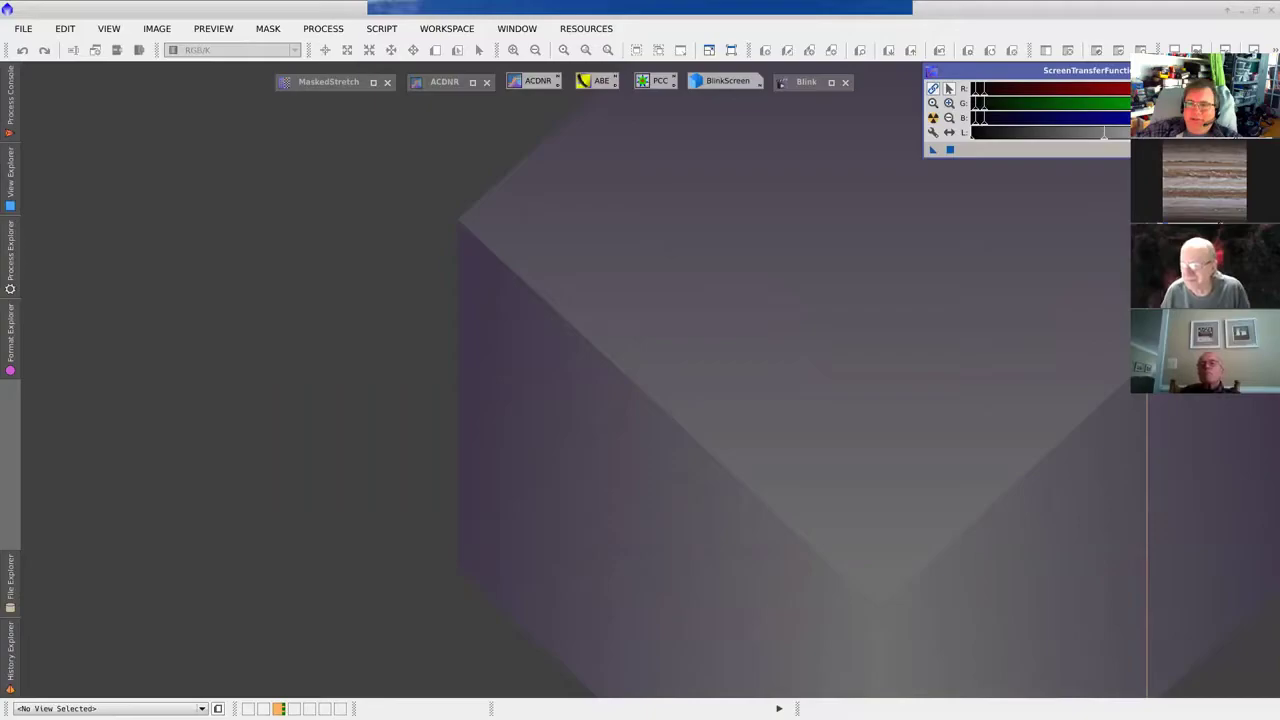
Step: Place the script's process icon in the open workspace area and set its identifier to WBPP_LeoTrio
drag(932, 149, 691, 337)
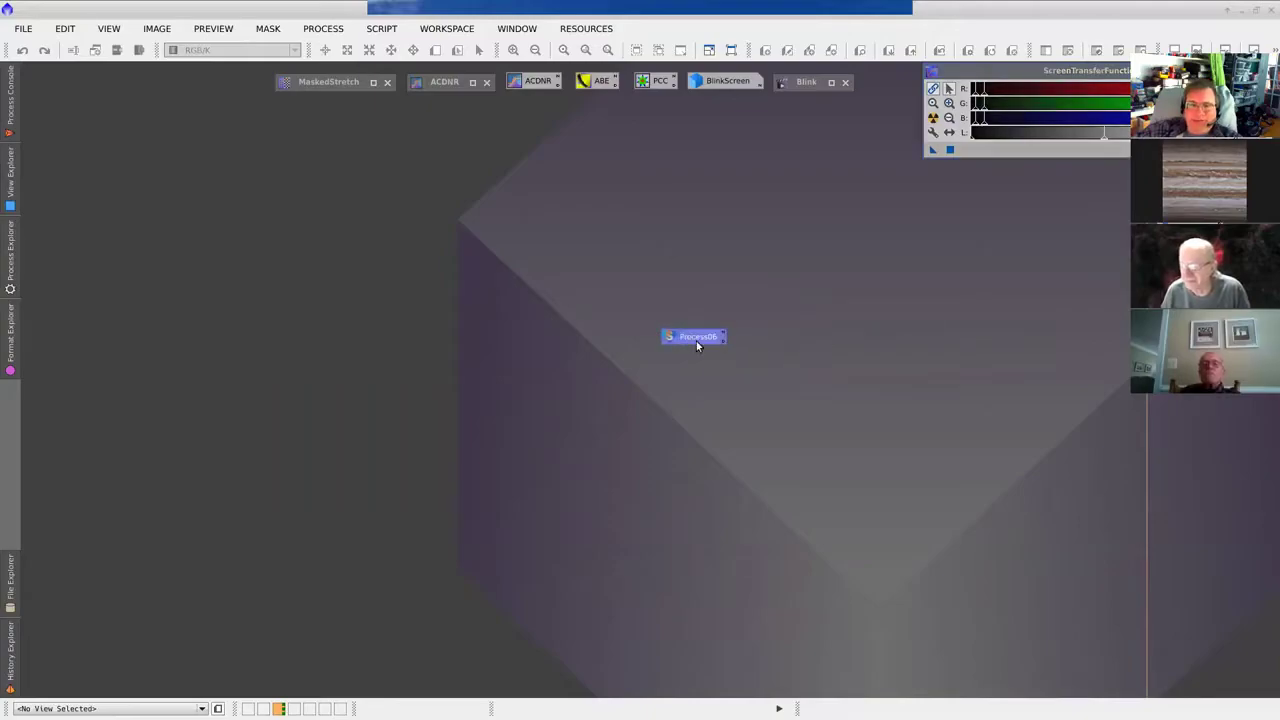
right_click(698, 340)
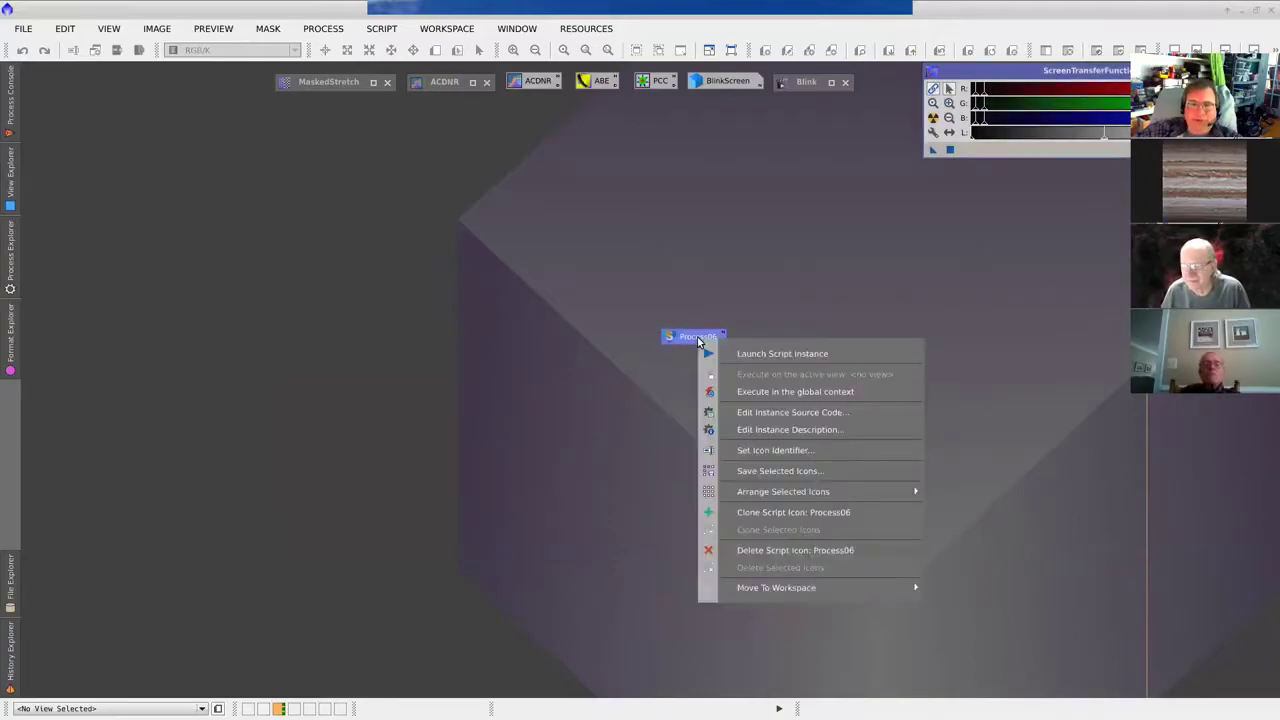
click(813, 450)
text(WBPP)
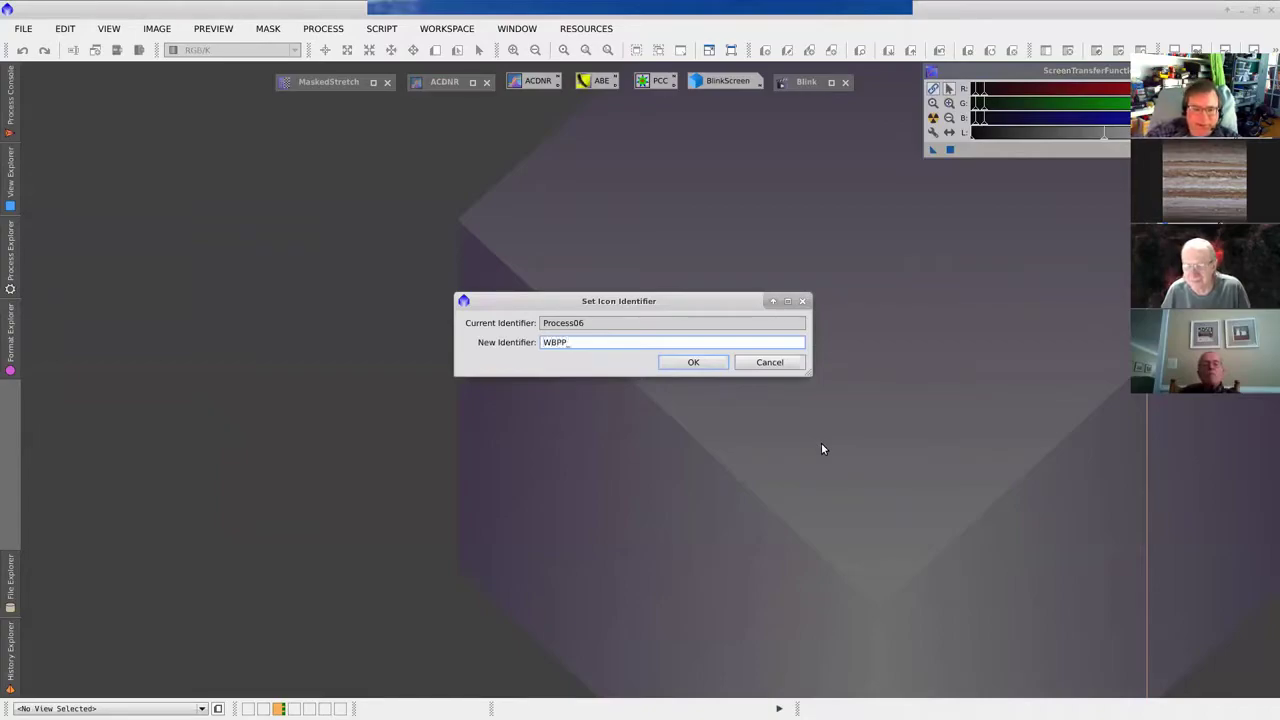
text(_LeoTrio)
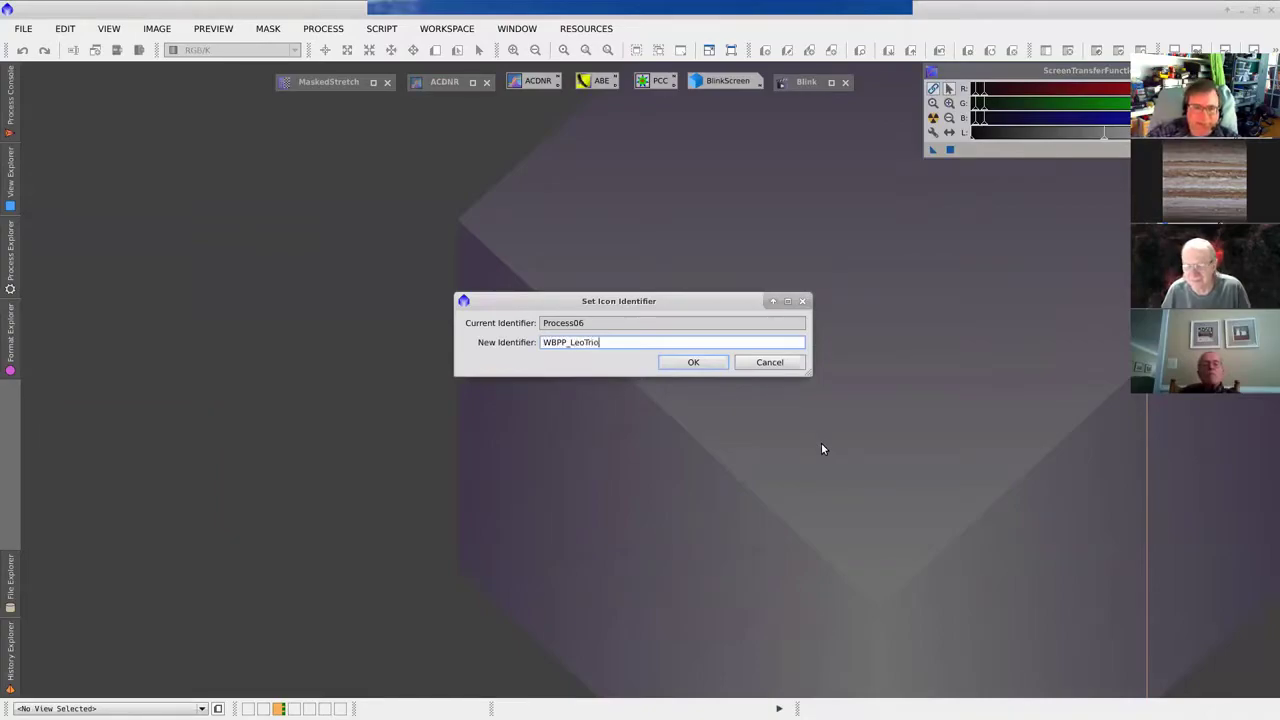
click(689, 364)
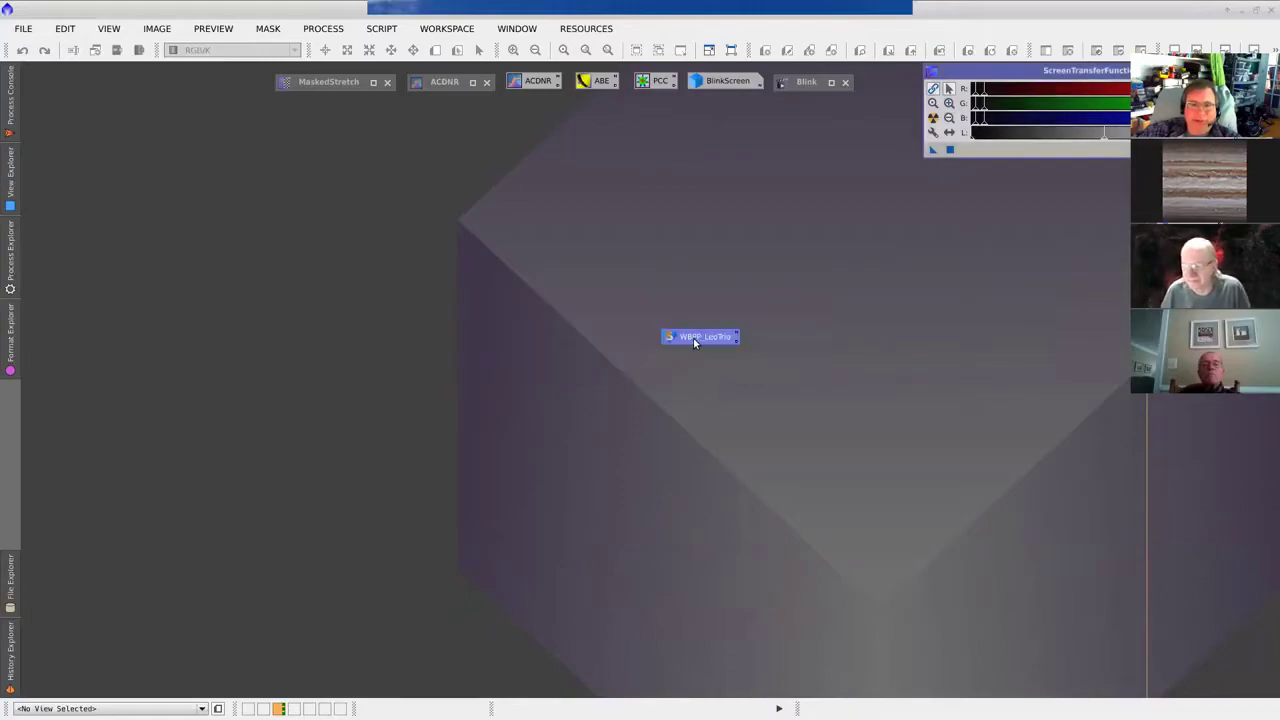
Step: Park the WBPP_LeoTrio icon at the workspace's edge, and view the dialog for saving selected process icons without saving a file
drag(693, 337, 1279, 250)
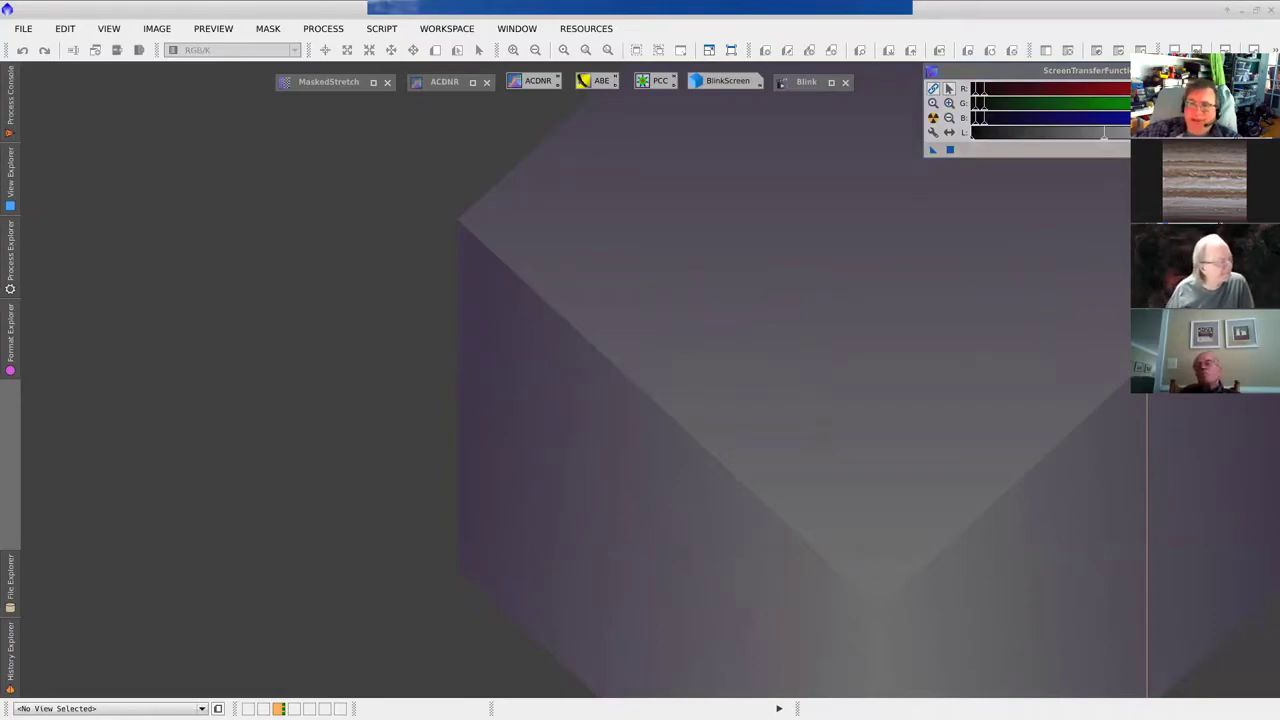
right_click(1275, 258)
click(1149, 393)
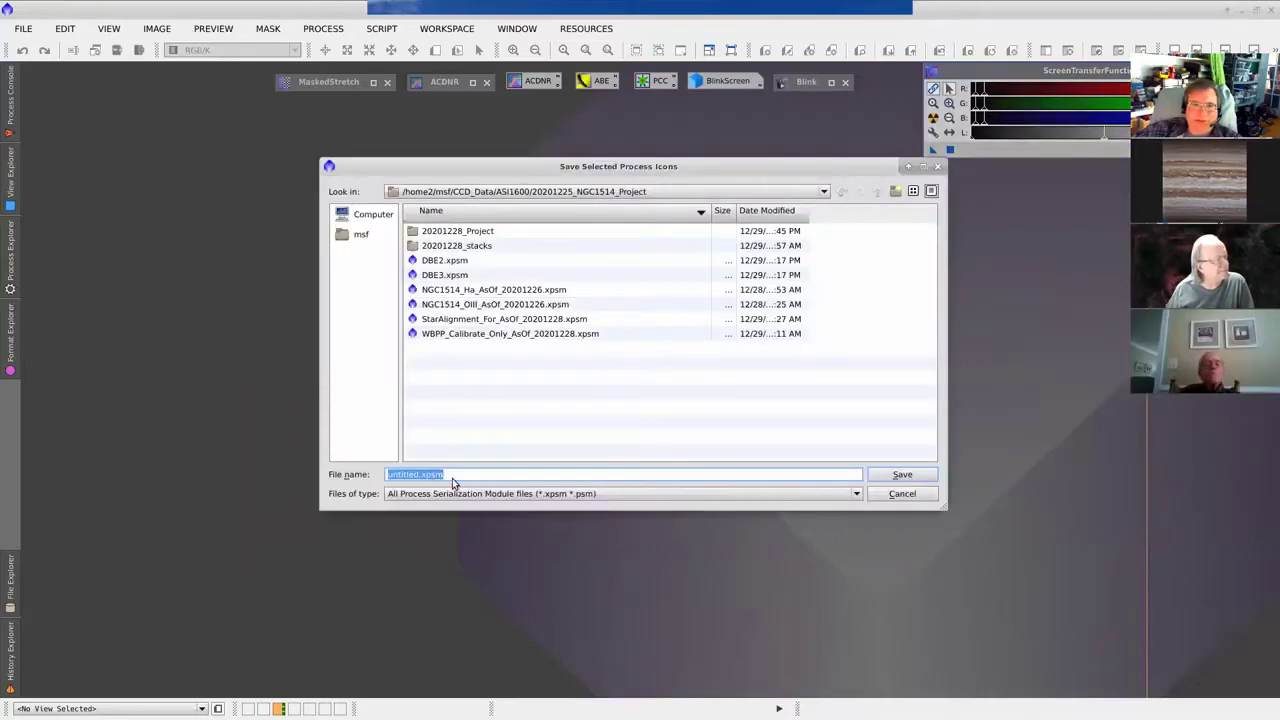
click(904, 497)
Step: Launch the script from the WBPP_LeoTrio icon to check the restored flat, dark, bias and light frame lists, and exit it
right_click(1275, 258)
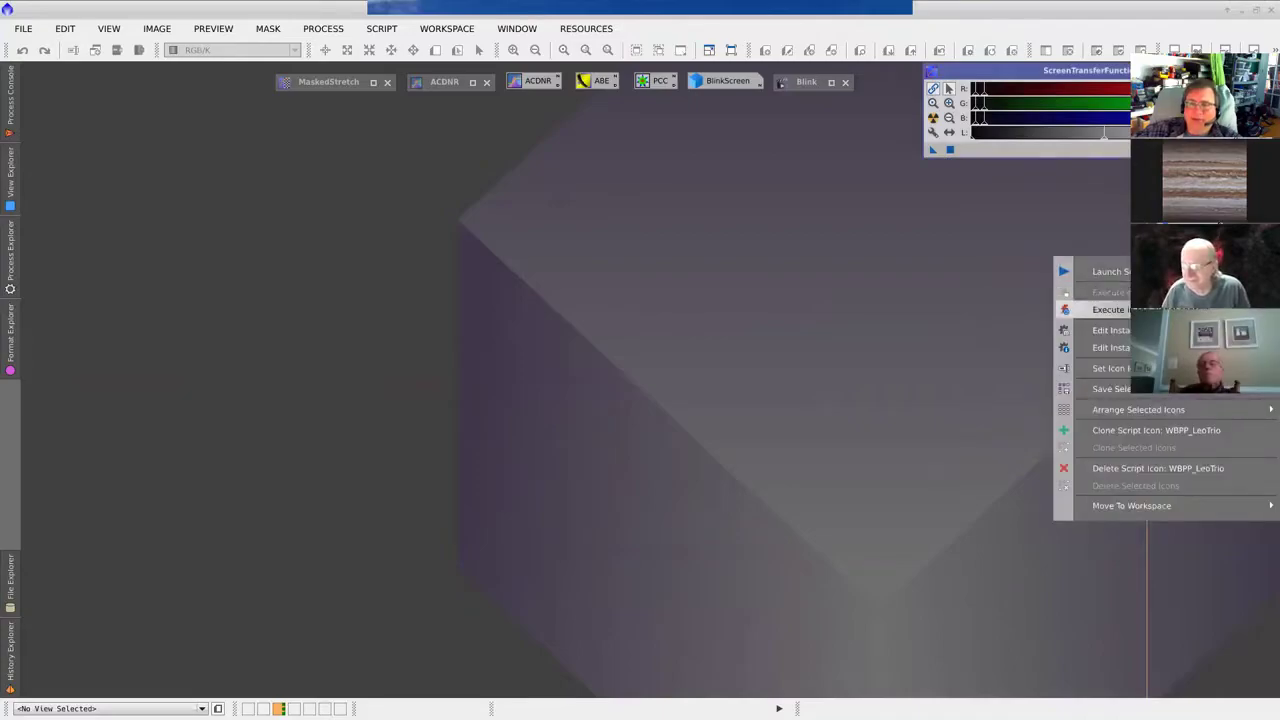
key(Return)
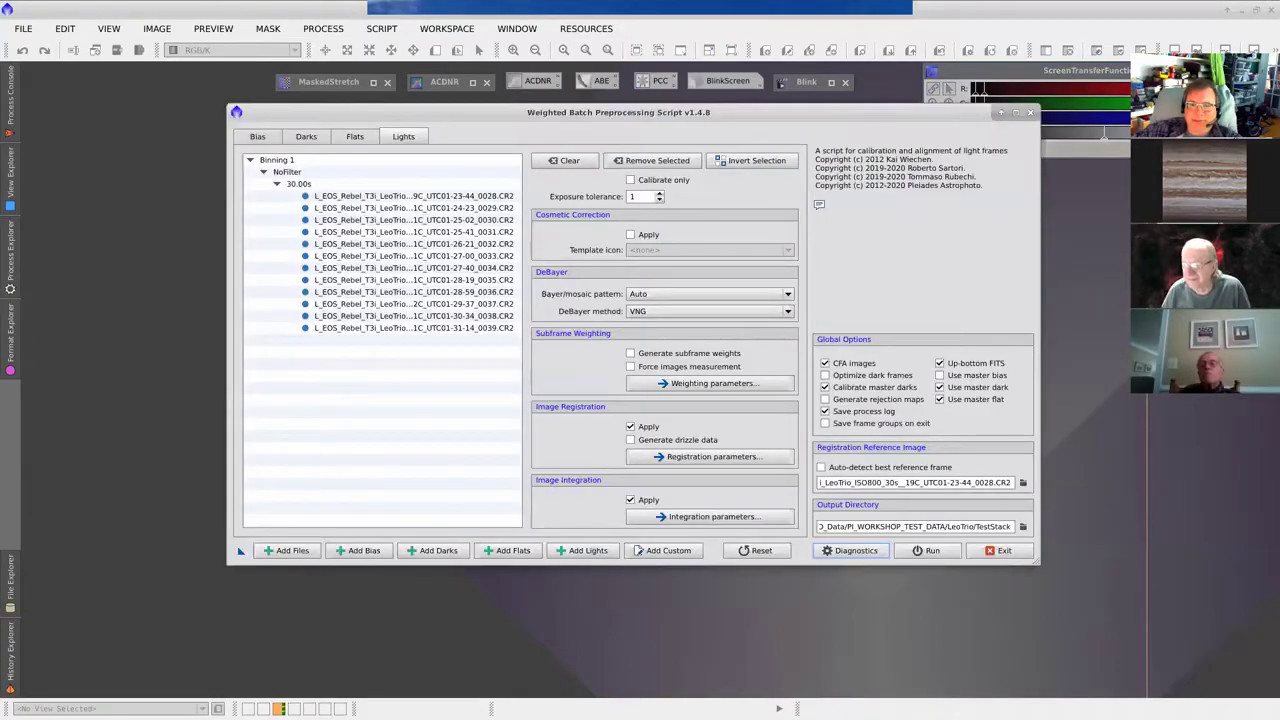
click(355, 137)
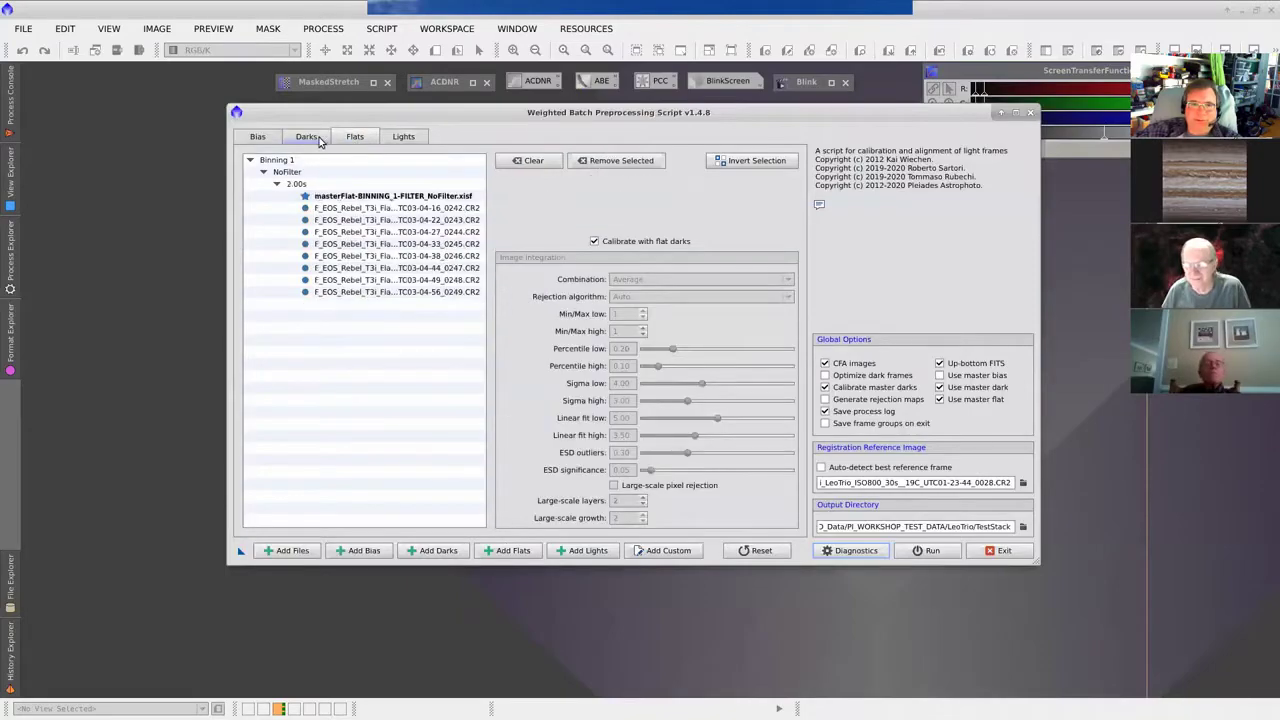
click(306, 137)
click(257, 137)
click(403, 137)
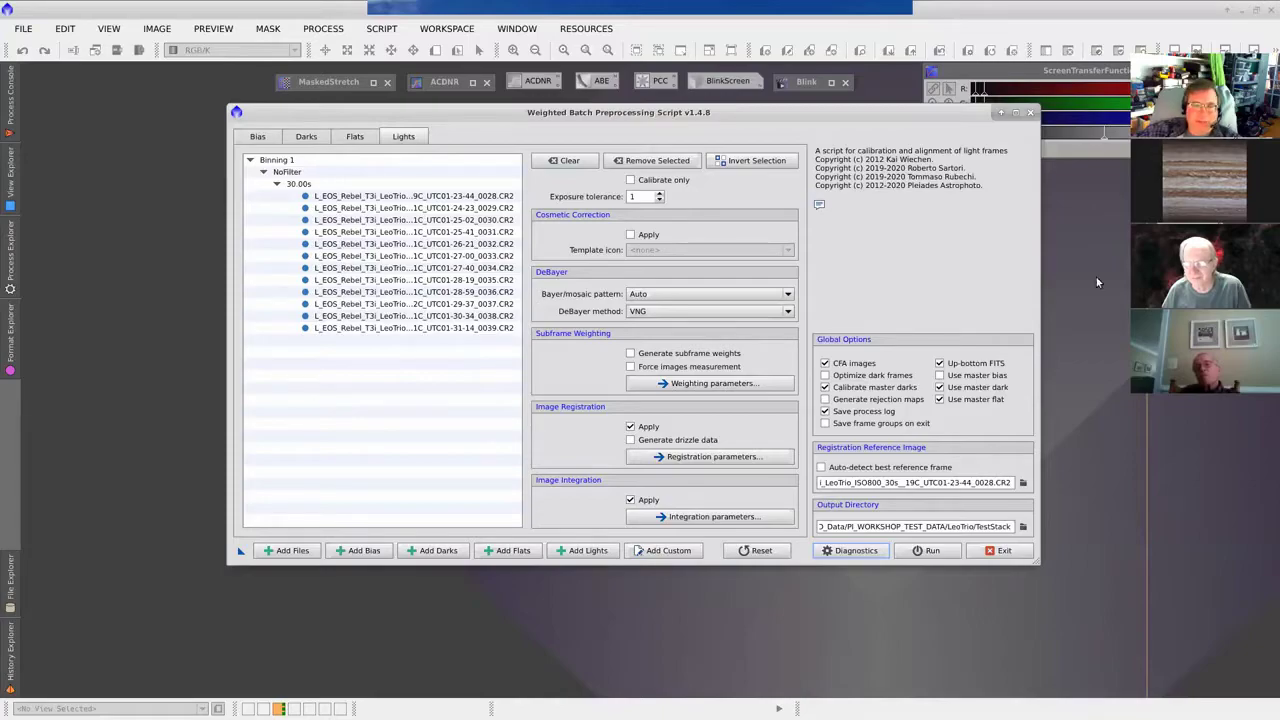
click(1031, 113)
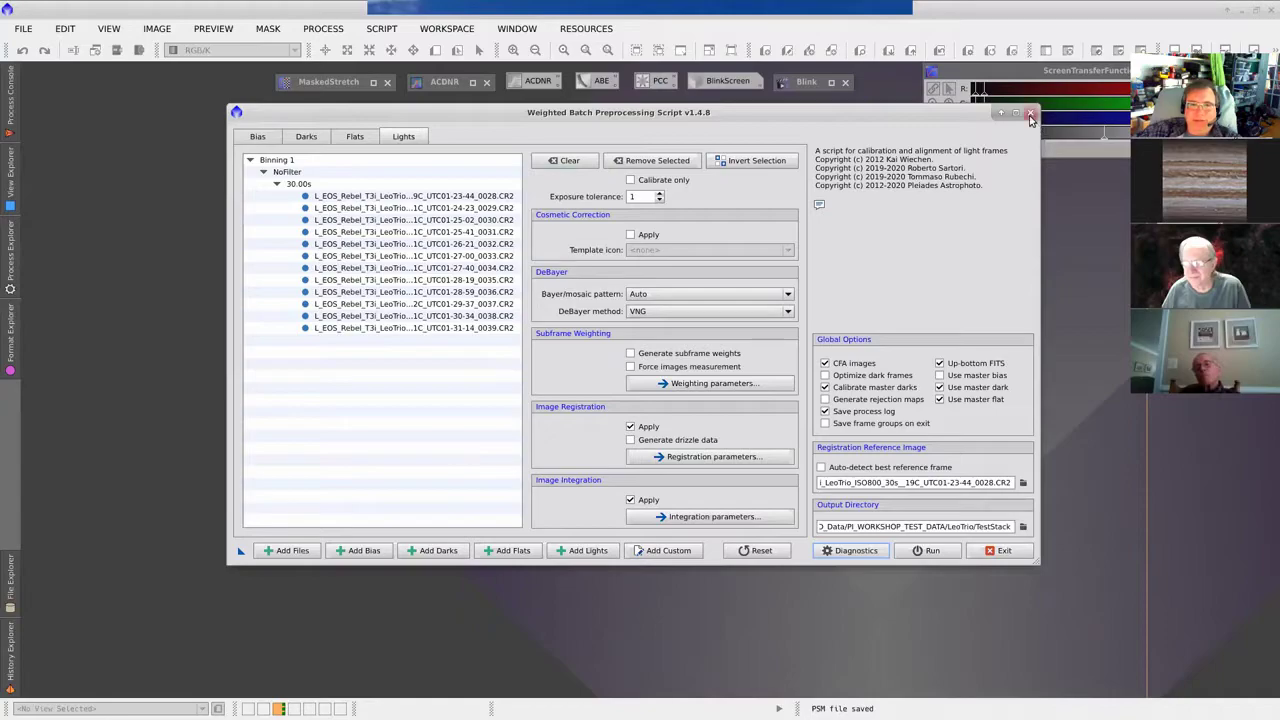
click(1000, 550)
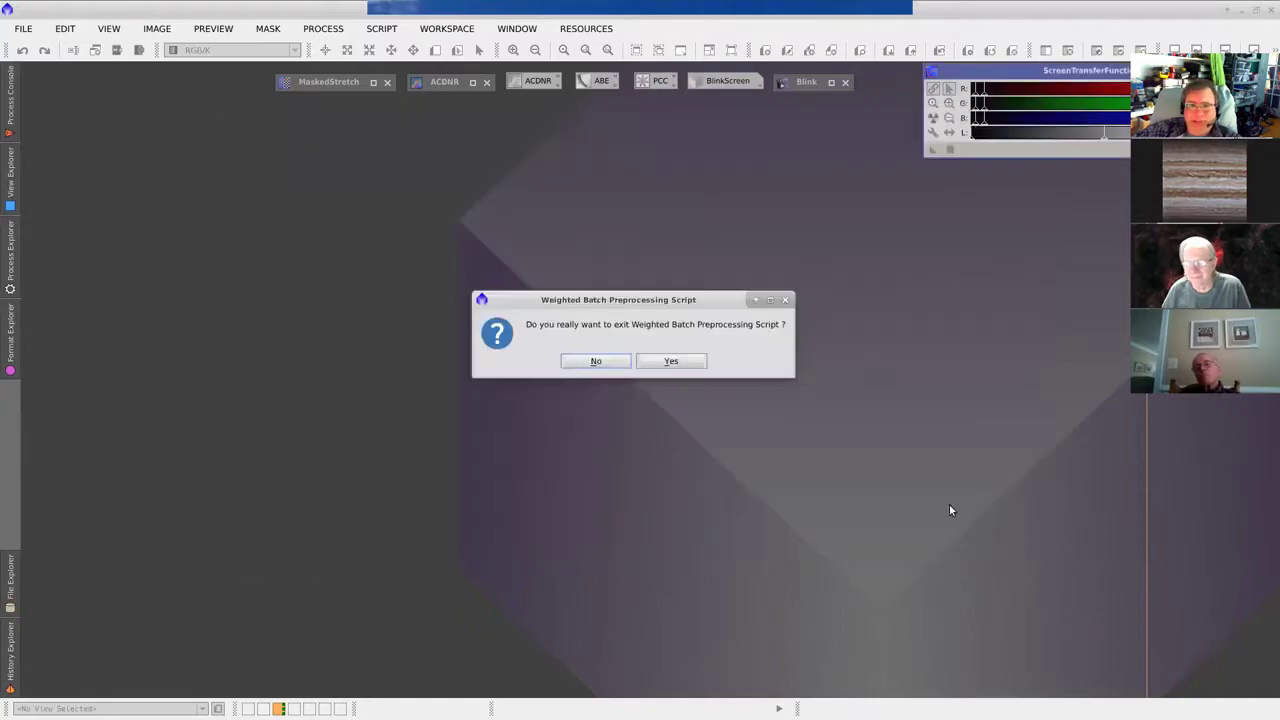
click(670, 362)
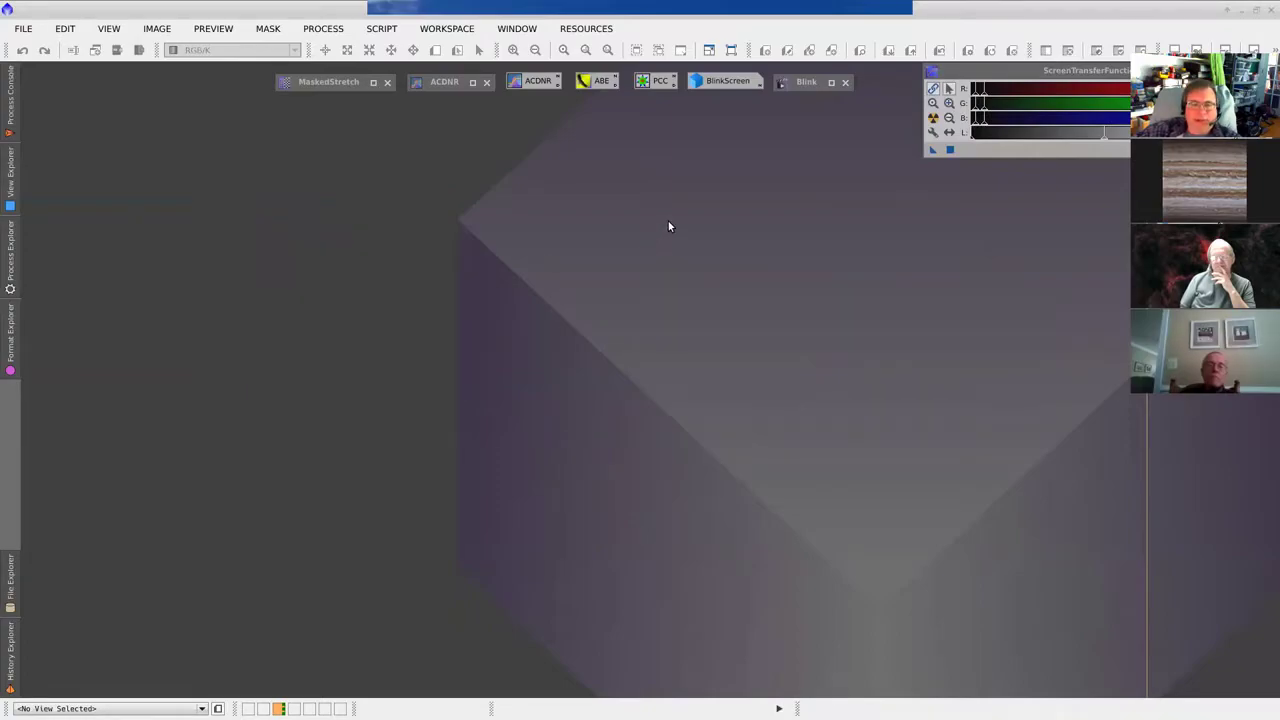
Step: Open masterLight-BINNING_1-FILTER_NoFilter-EXPTIME_30.xisf from the LeoTrio/TestStack/master folder and move its image window clear in the workspace
key(ctrl+o)
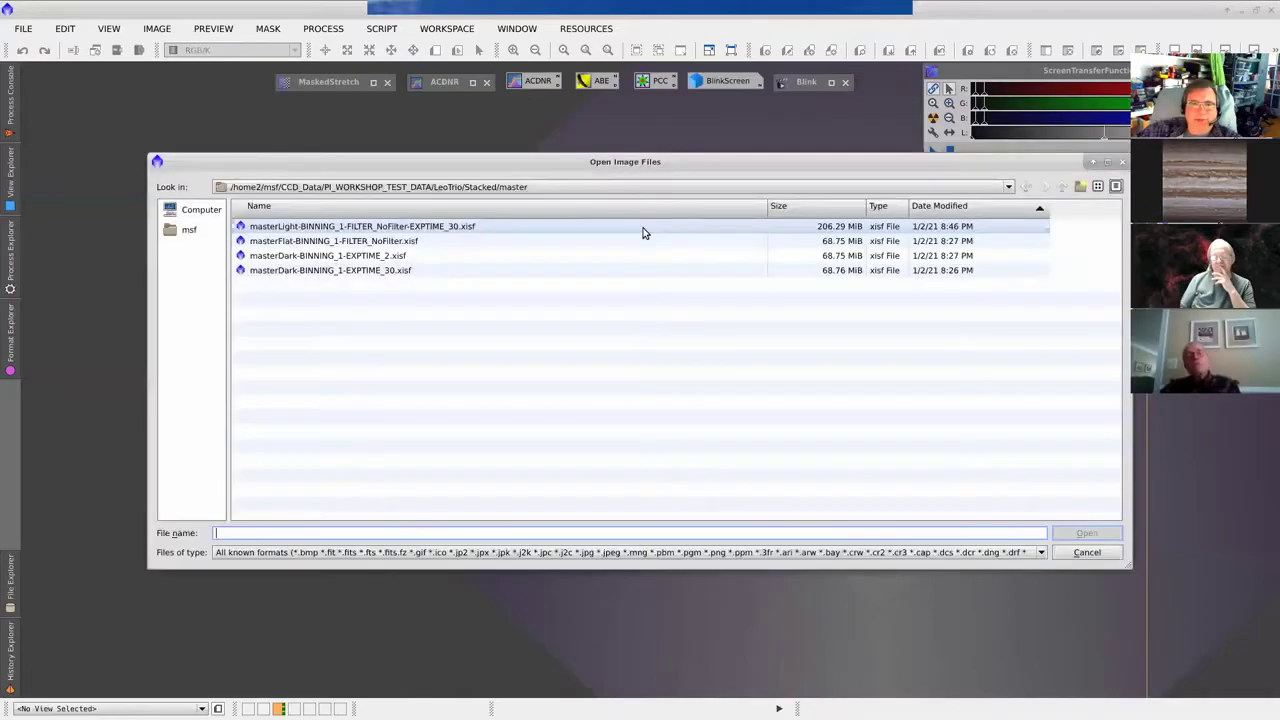
drag(668, 160, 671, 221)
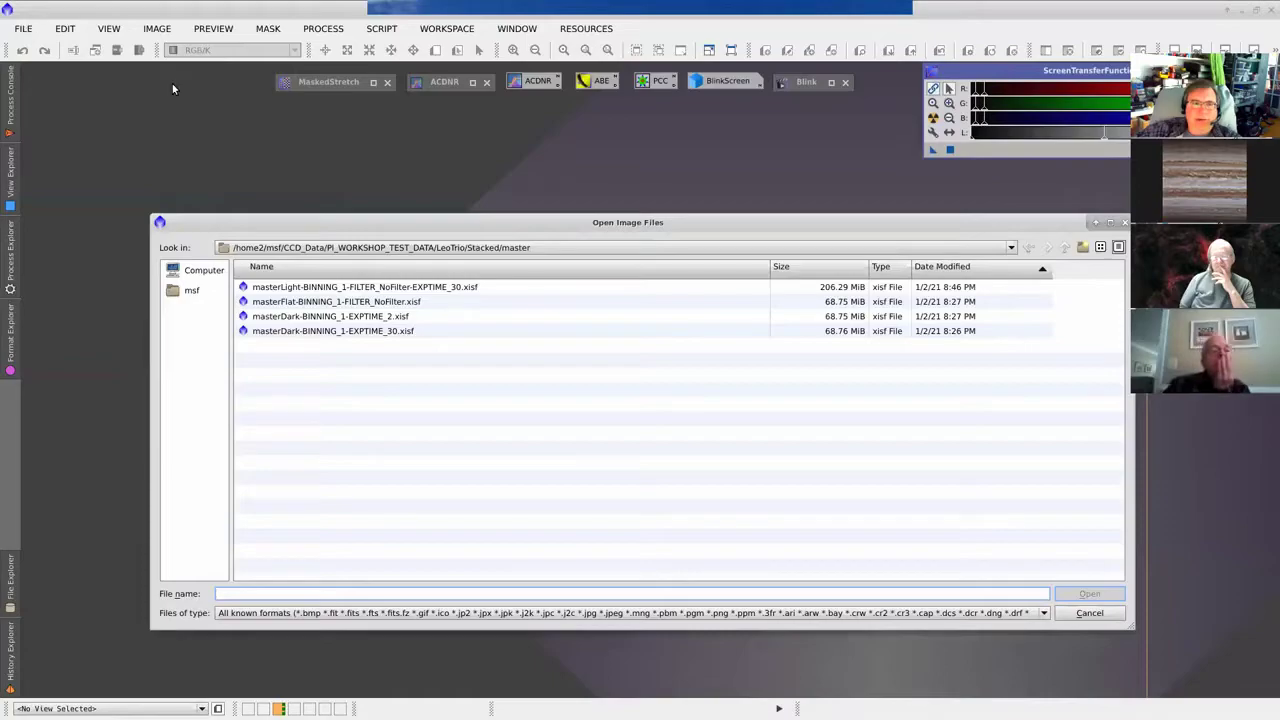
click(1065, 248)
click(1065, 248)
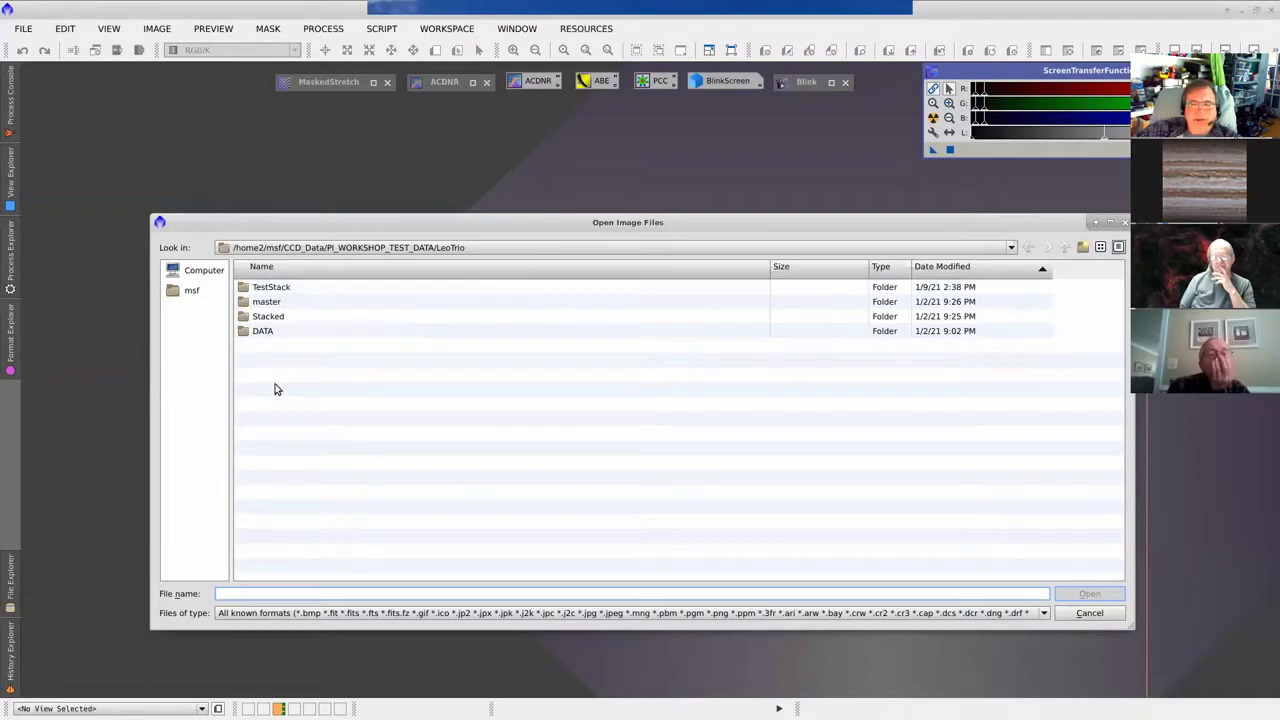
double_click(268, 287)
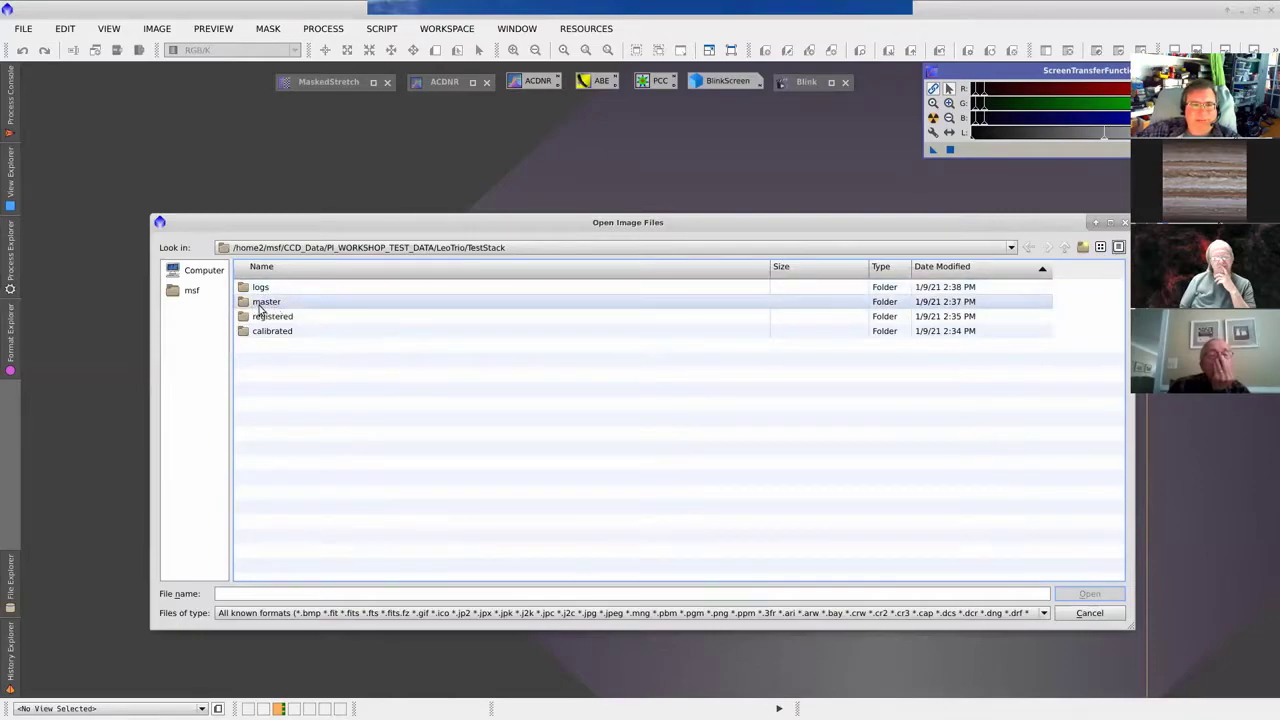
double_click(294, 305)
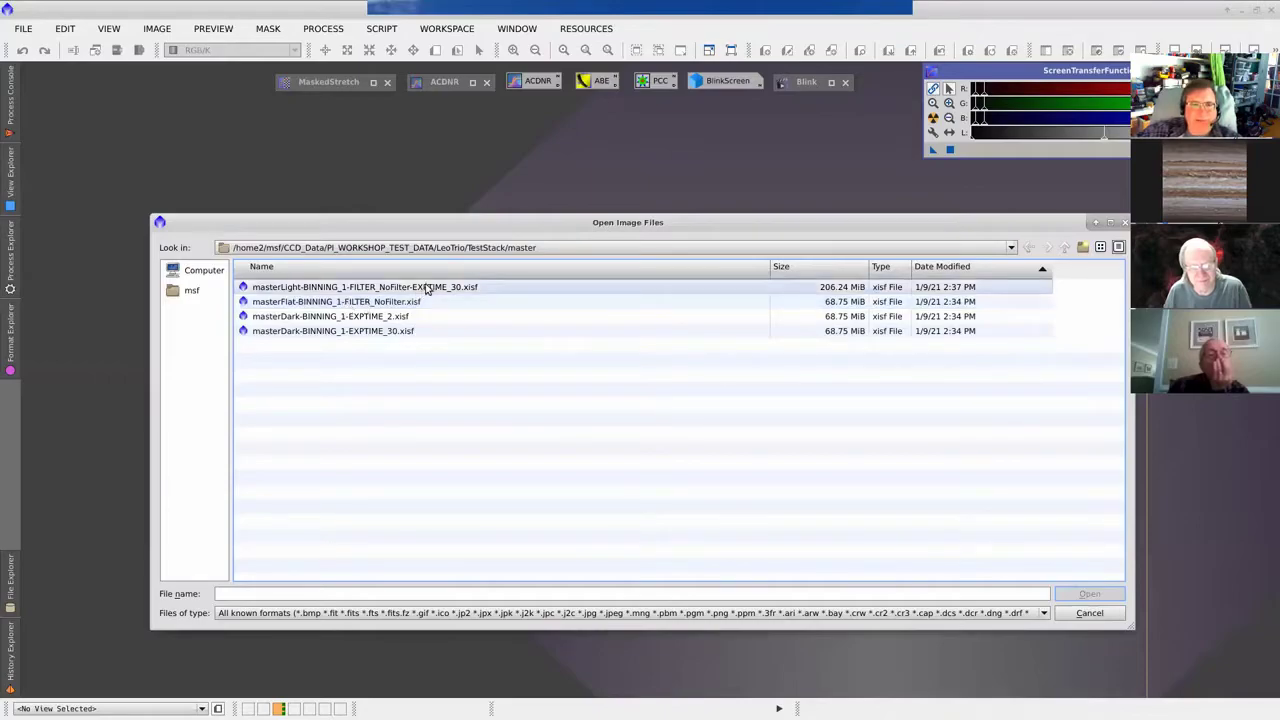
click(425, 287)
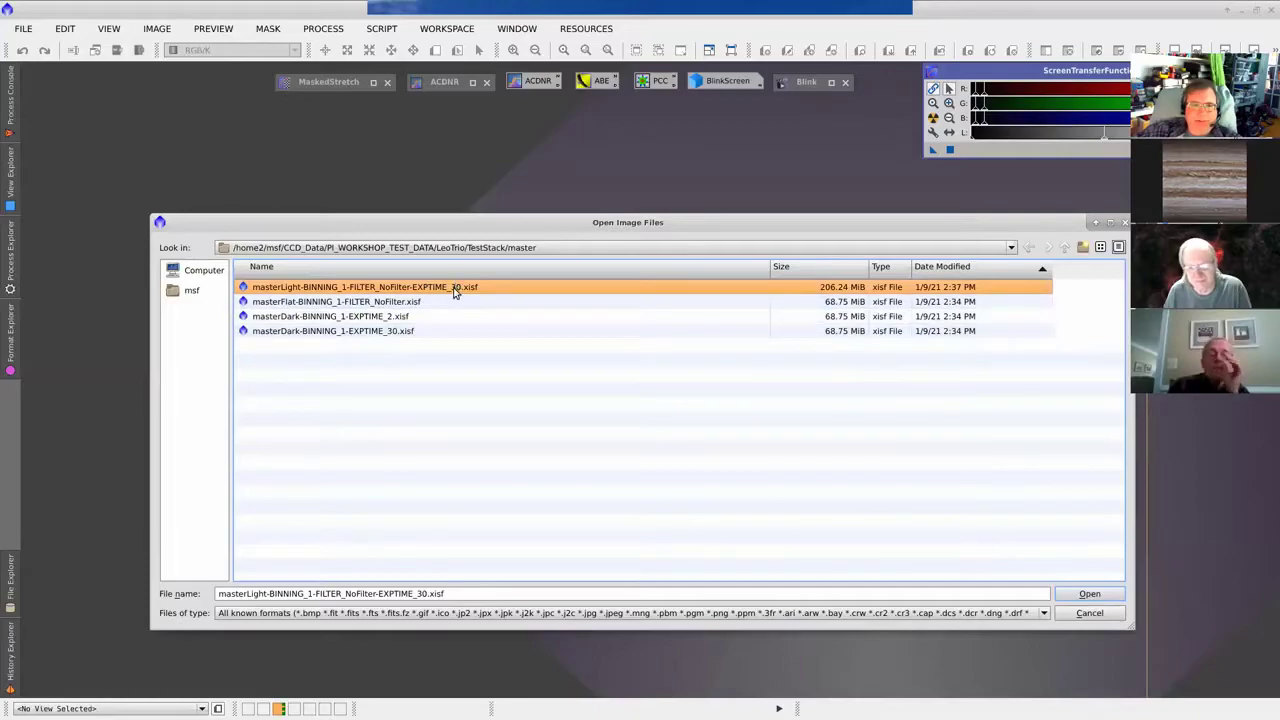
click(1087, 593)
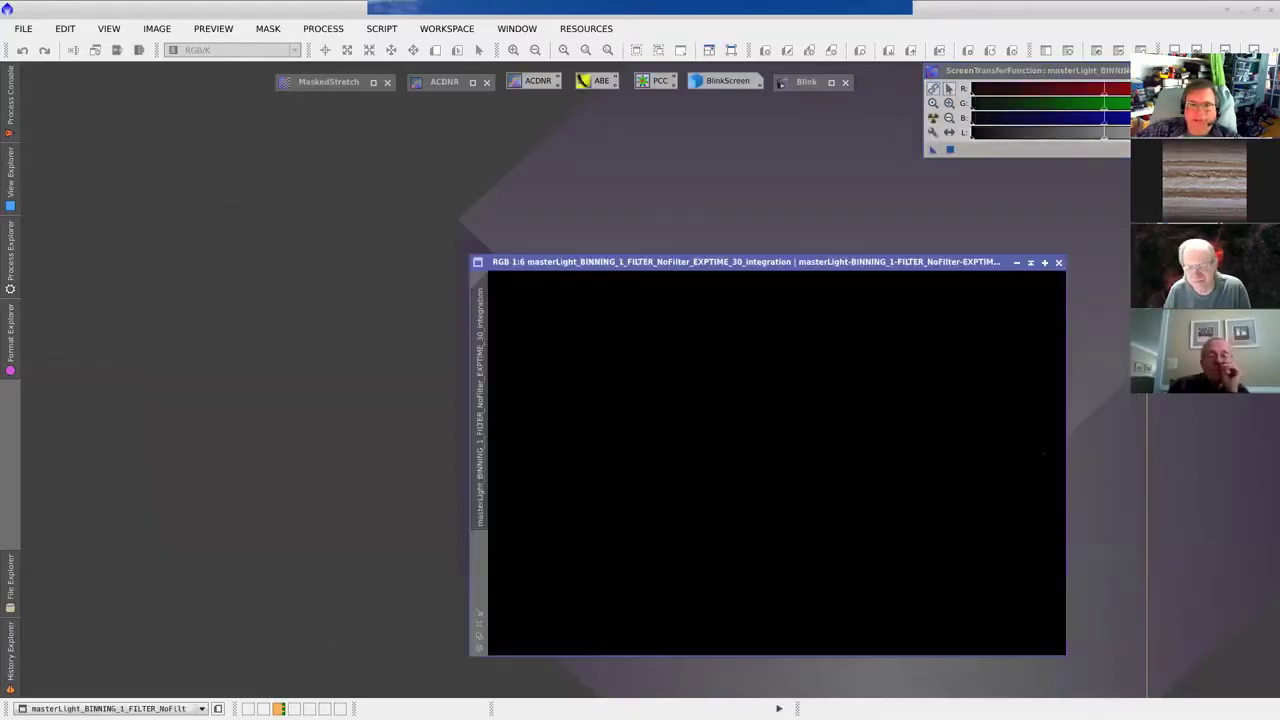
drag(824, 262, 652, 211)
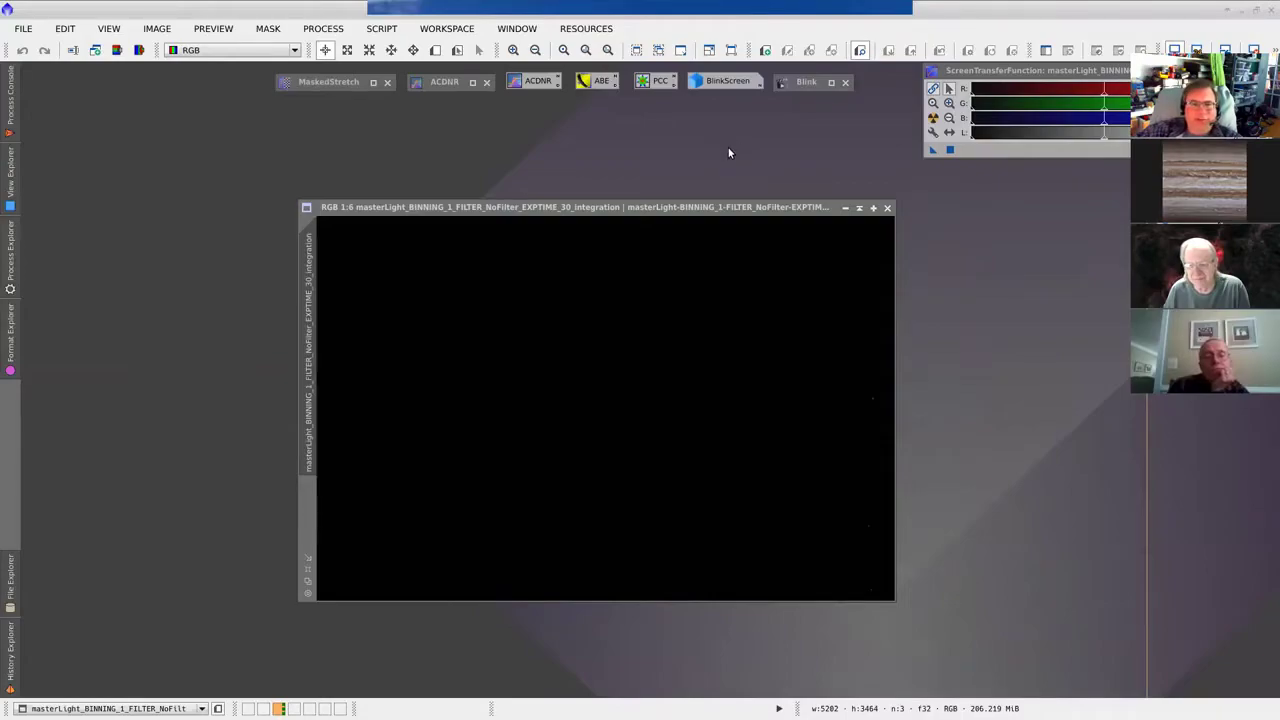
Step: Bring up ScreenTransferFunction from the list of all processes and place its window beside the master light image
drag(973, 73, 926, 80)
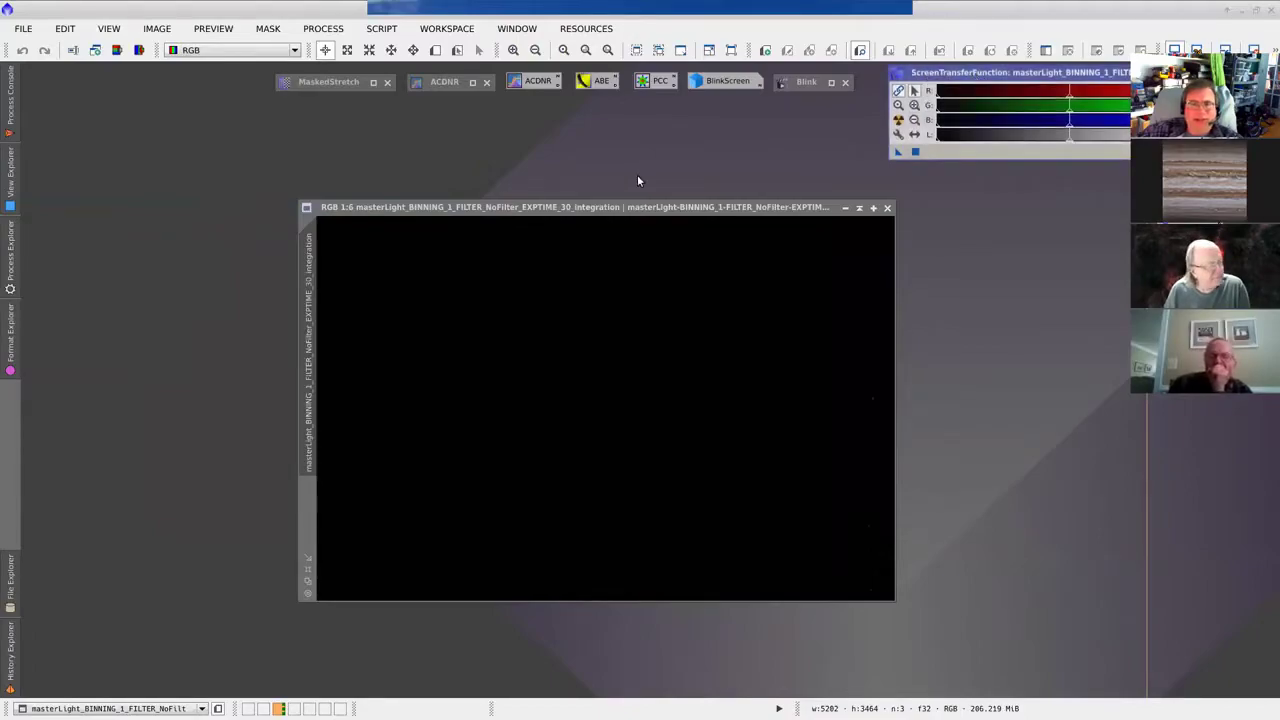
click(325, 30)
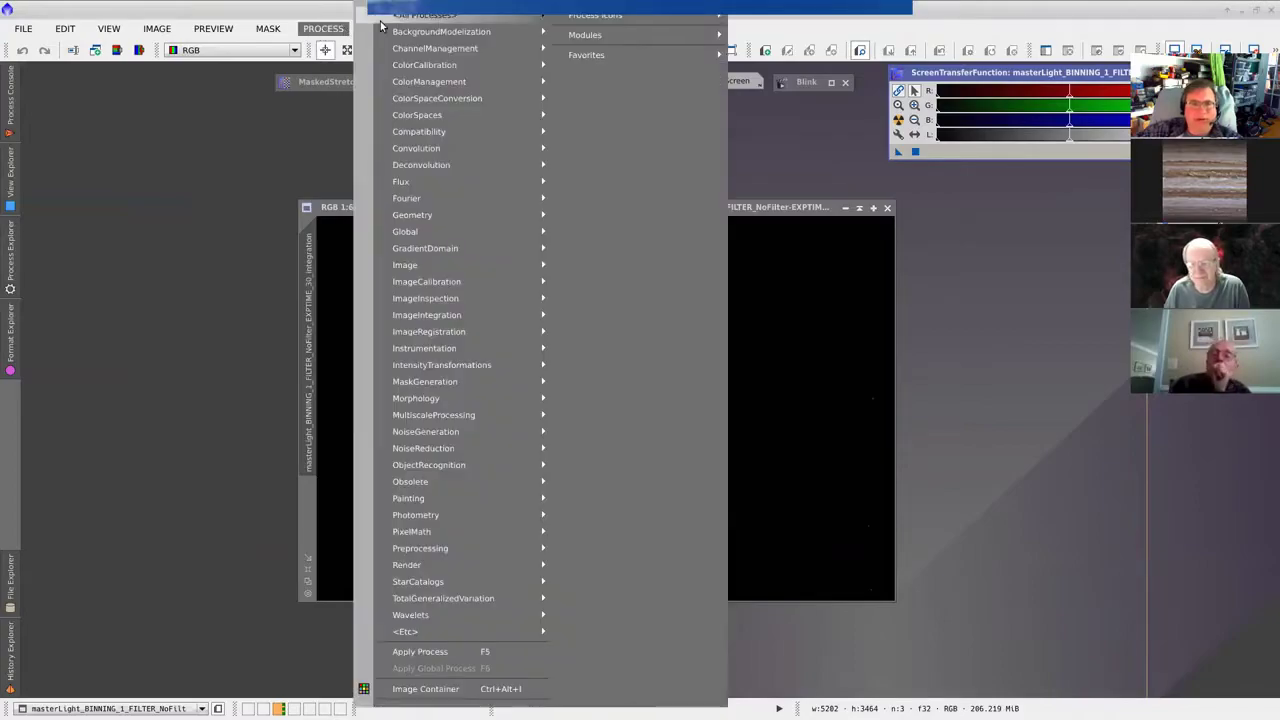
mouse_move(397, 19)
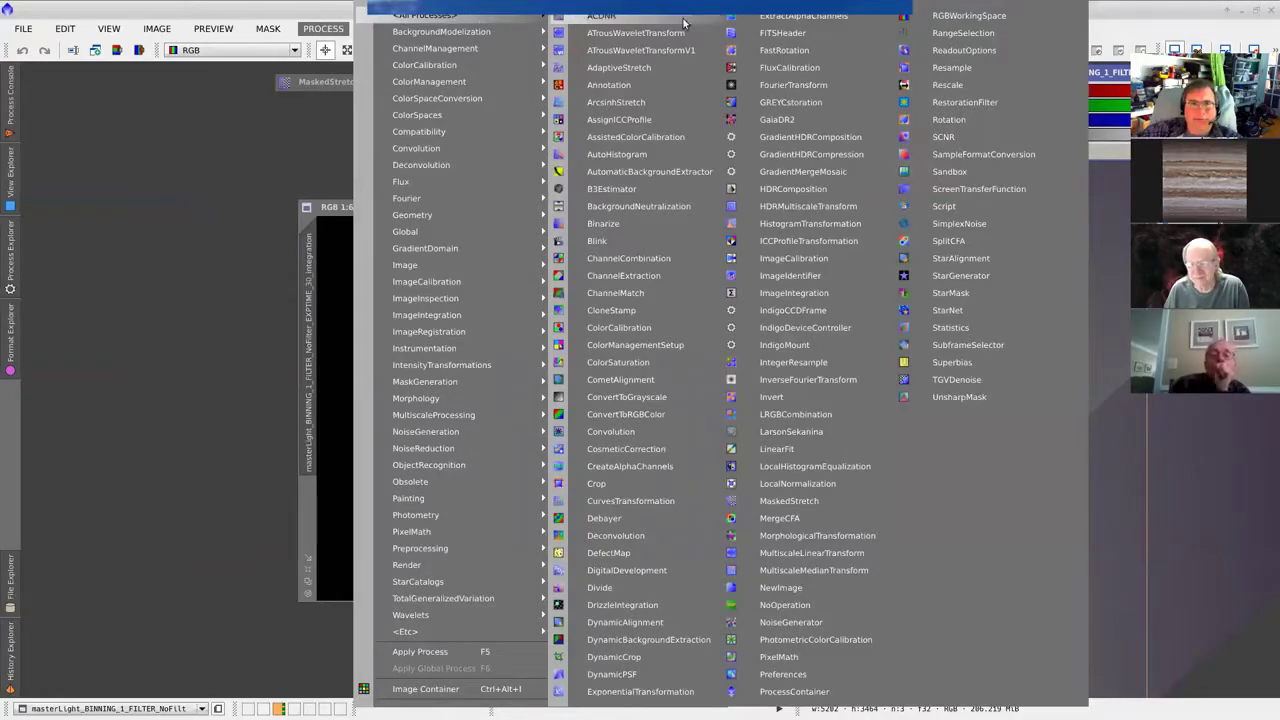
click(979, 189)
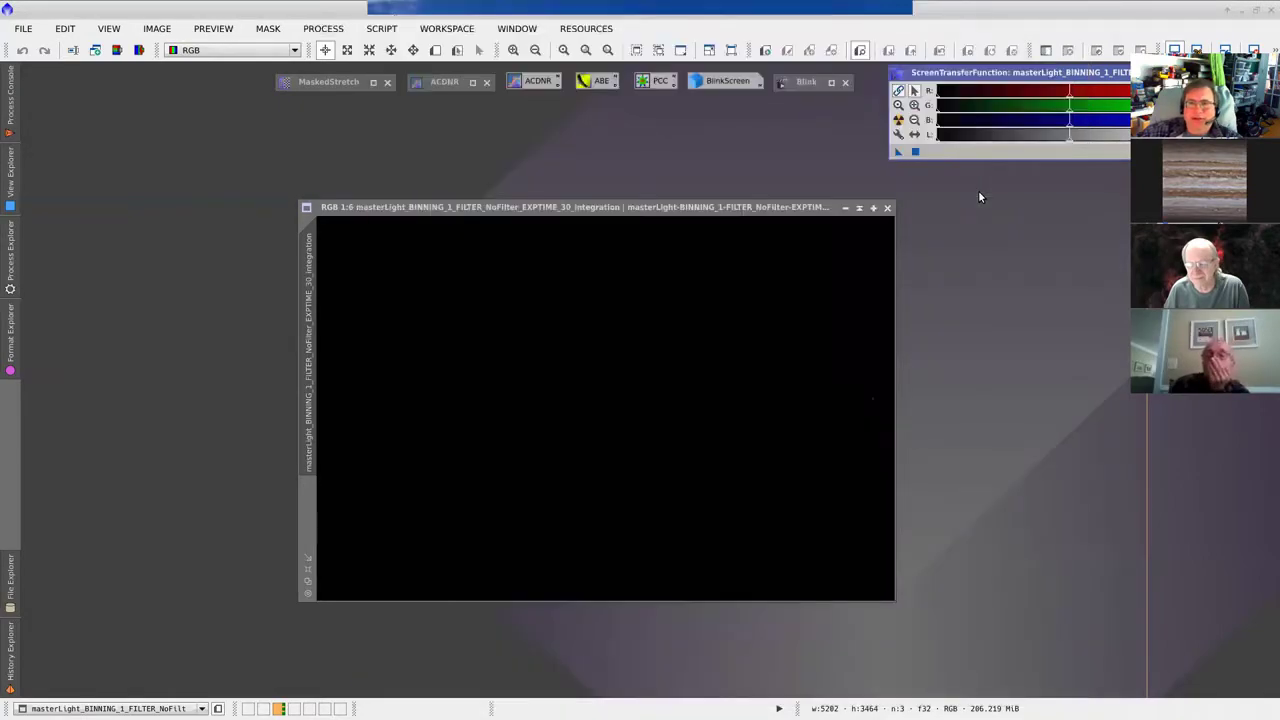
drag(1059, 74, 1042, 75)
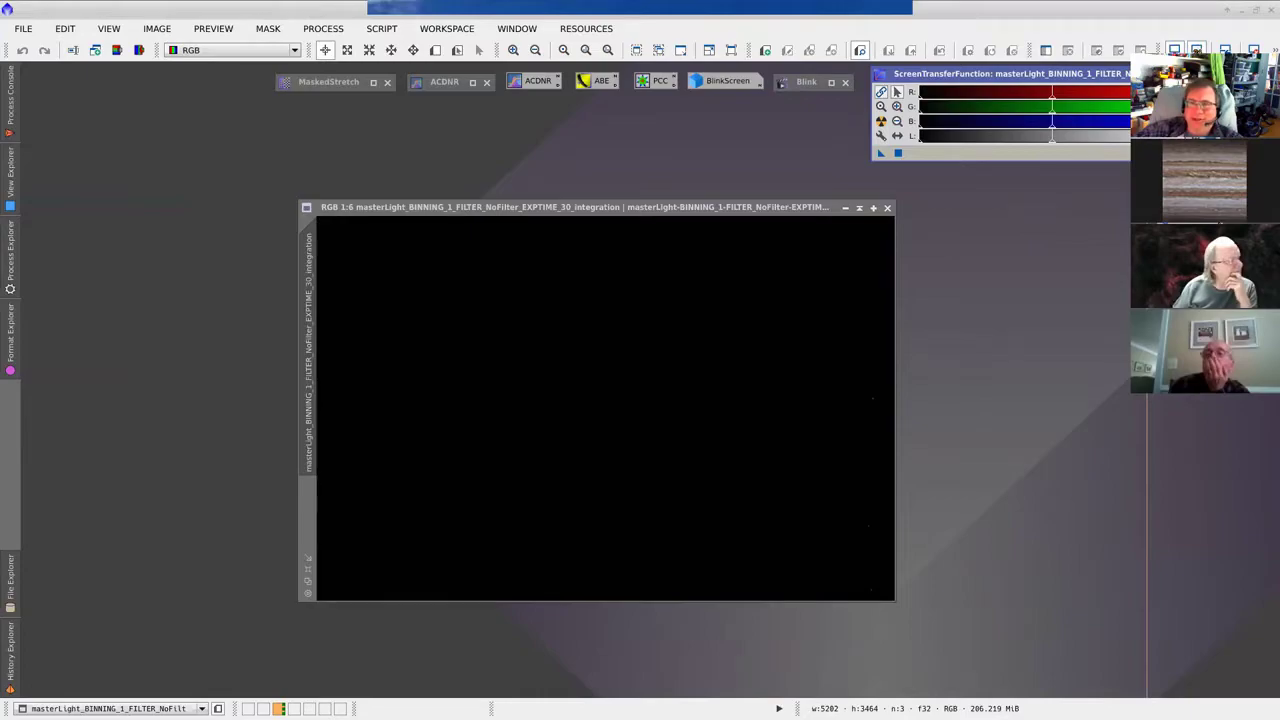
drag(988, 78, 983, 86)
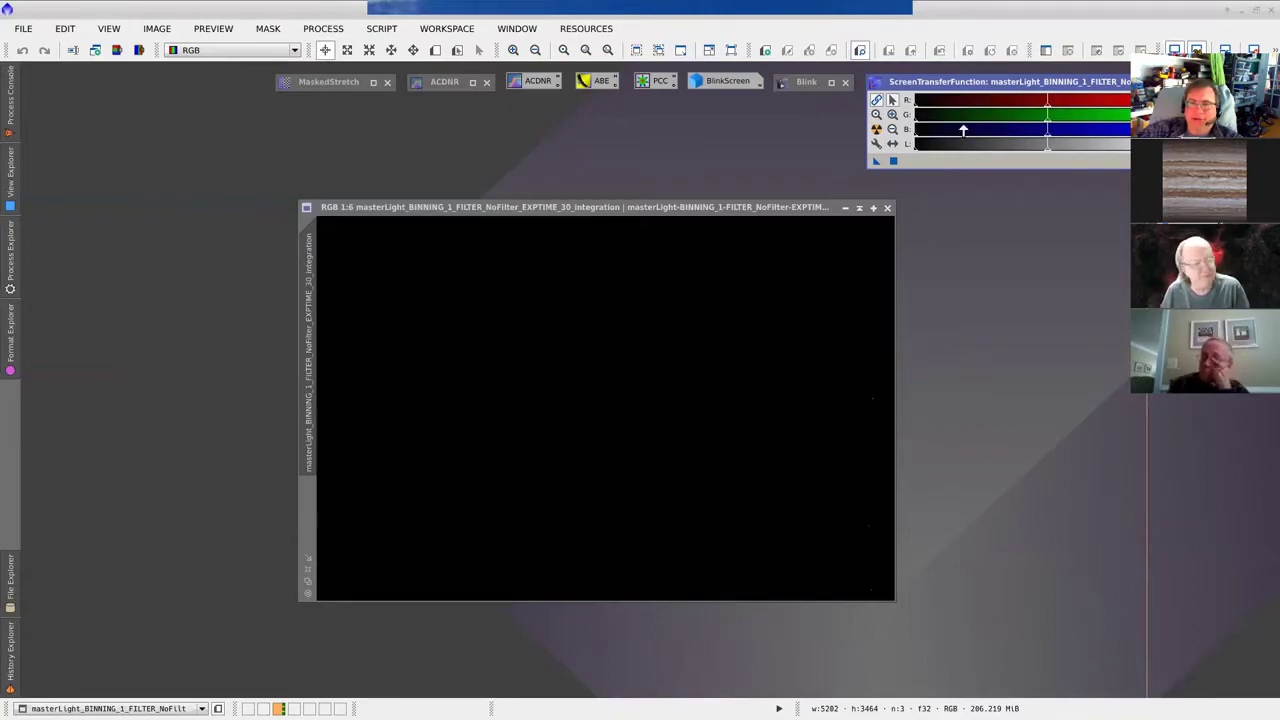
Step: Lower the midtones of the linked RGB channels by hand, and apply an automatic screen stretch with the channels linked
mouse_move(1033, 126)
mouse_move(1033, 126)
mouse_down()
mouse_move(915, 130)
mouse_move(1028, 133)
mouse_up()
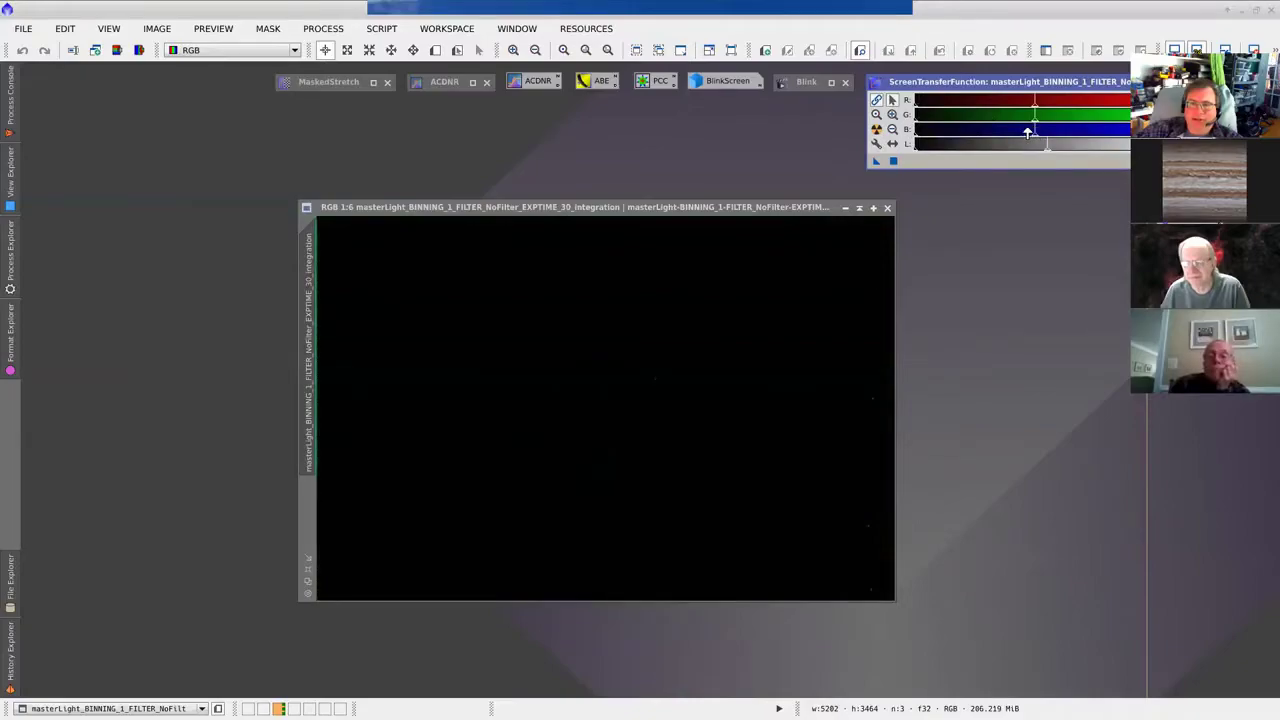
click(877, 132)
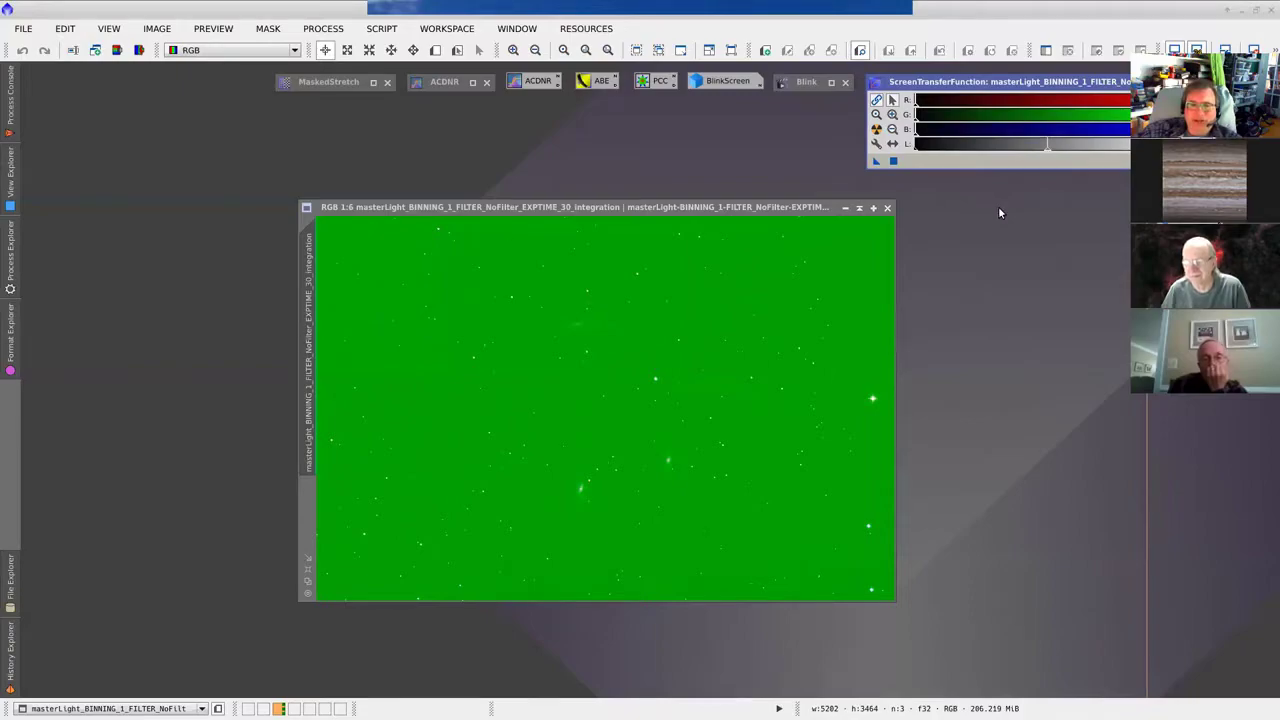
Step: Raise the linked RGB midtones and bring them back near the black end to show the channels moving together
click(876, 101)
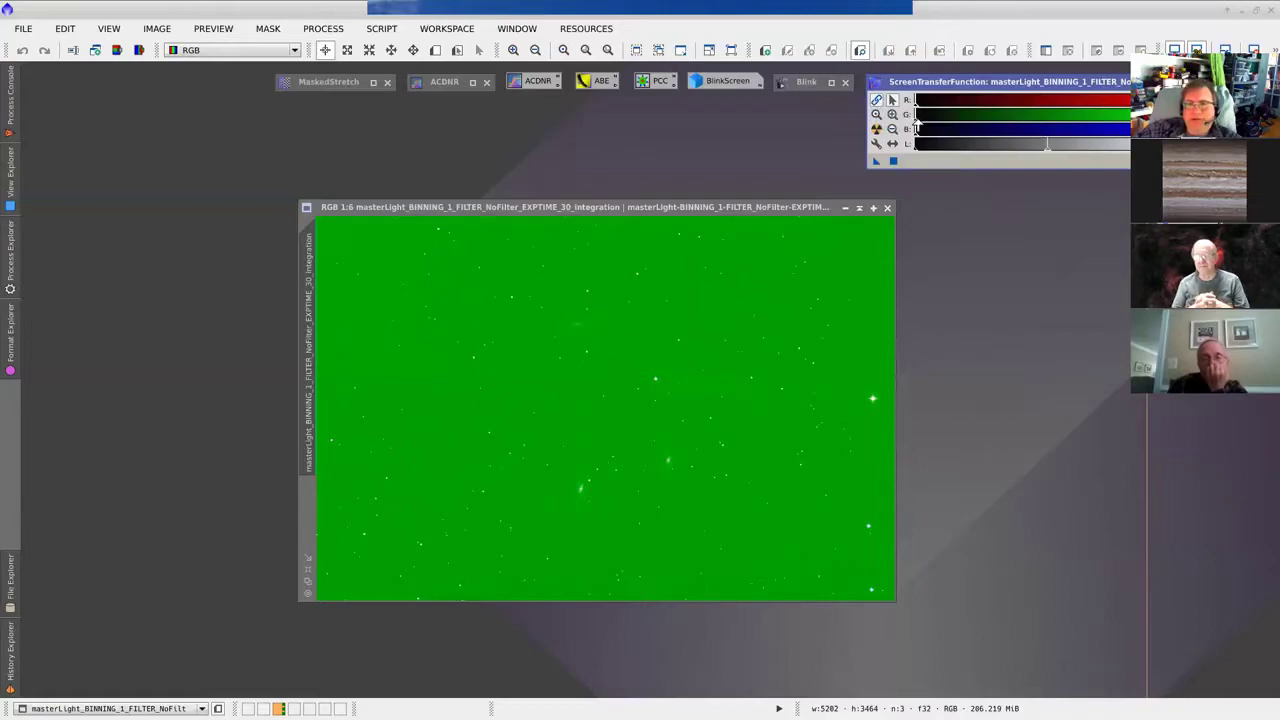
drag(917, 128, 1006, 125)
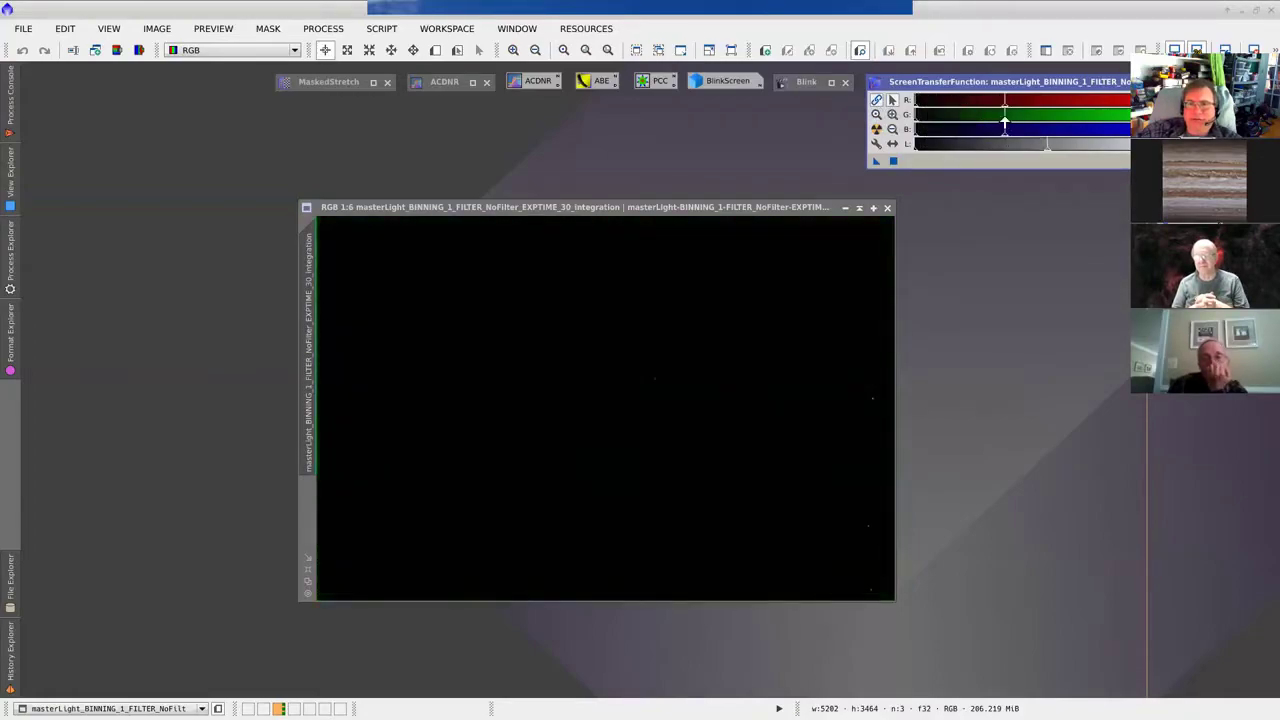
drag(1015, 123, 918, 123)
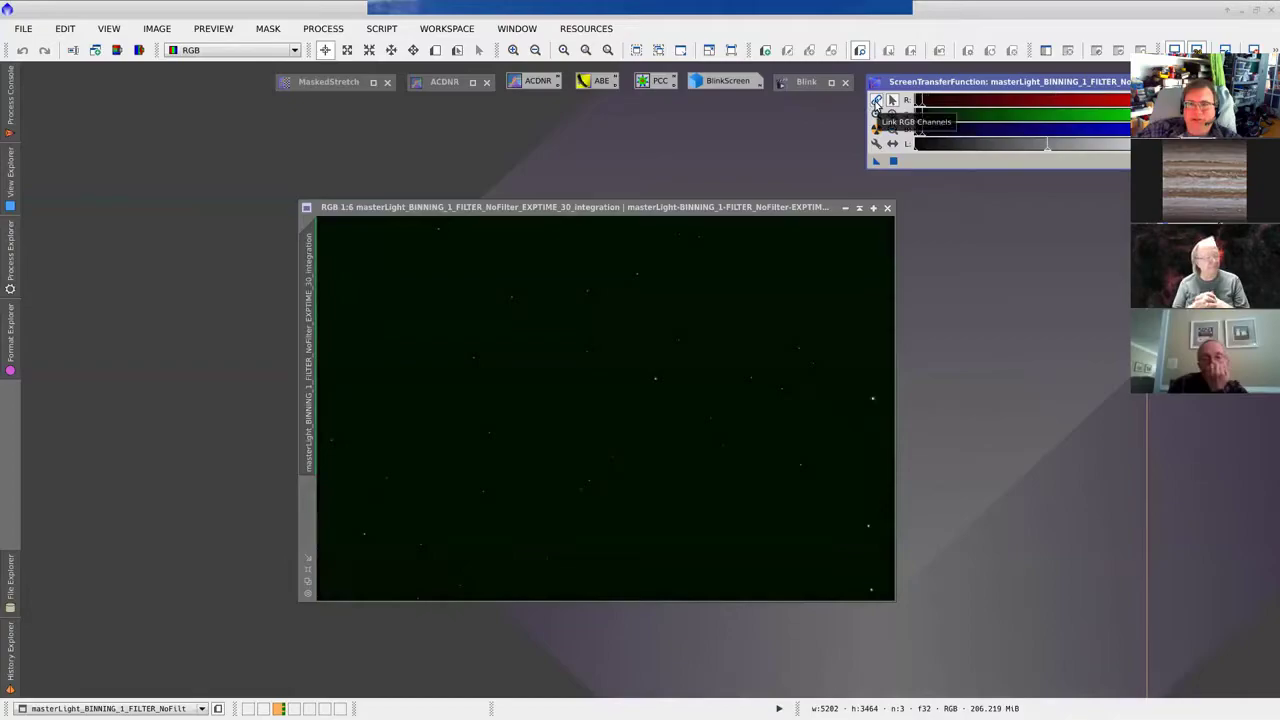
Step: Unlink the RGB channels, try moving the green midtones separately, and apply an automatic screen stretch to the unlinked channels
click(877, 103)
drag(931, 118, 960, 134)
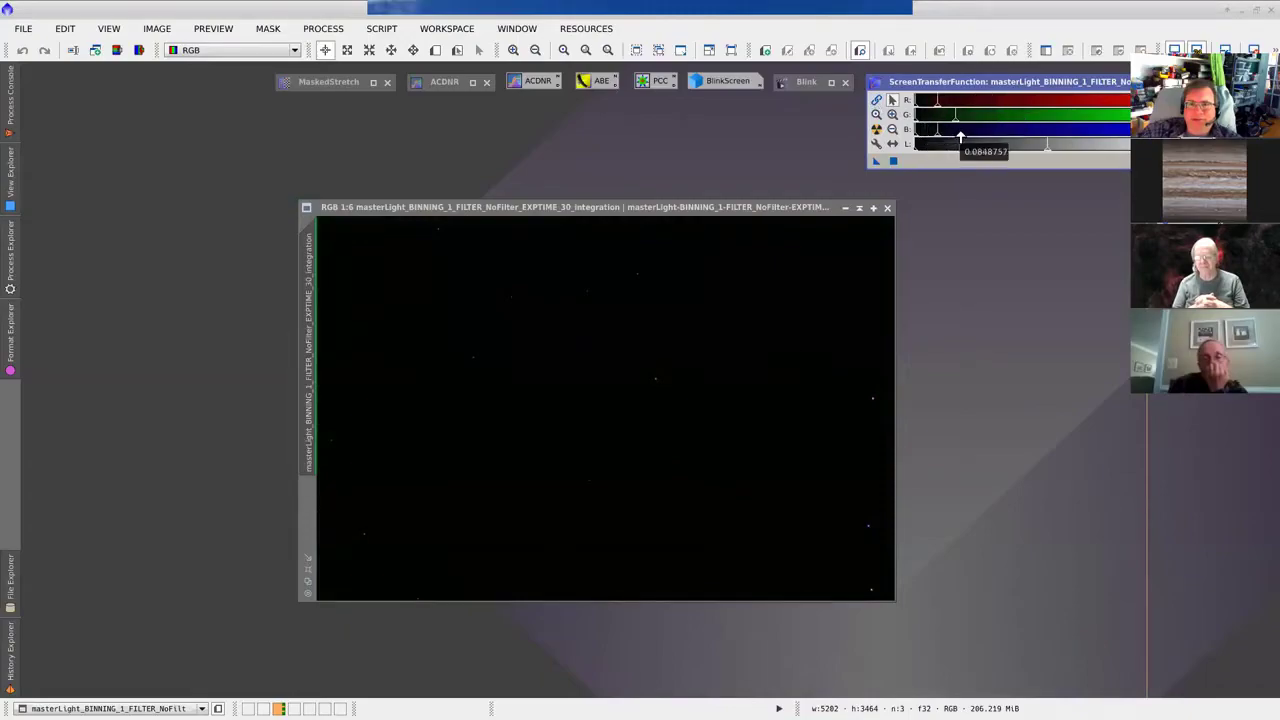
click(876, 131)
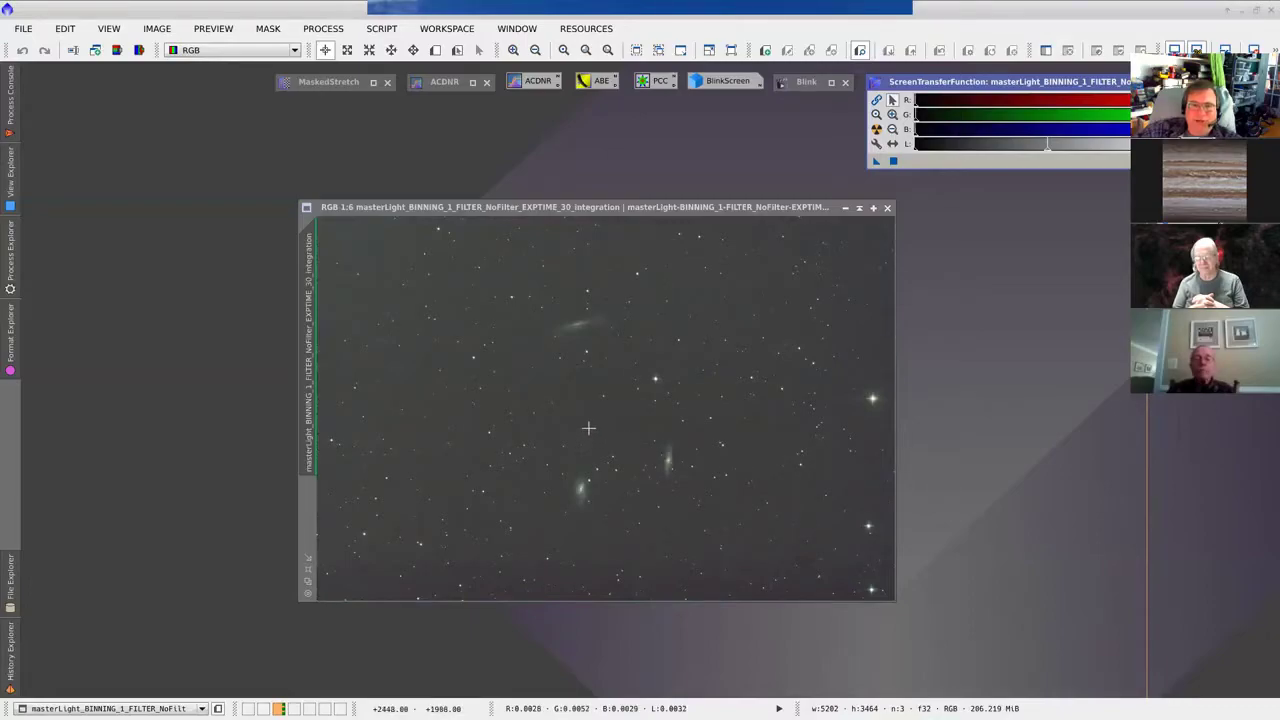
Step: Examine the upper edge-on galaxy in the stretched master light at 1:1 scale, and return to the whole image
scroll(611, 430, up, 1)
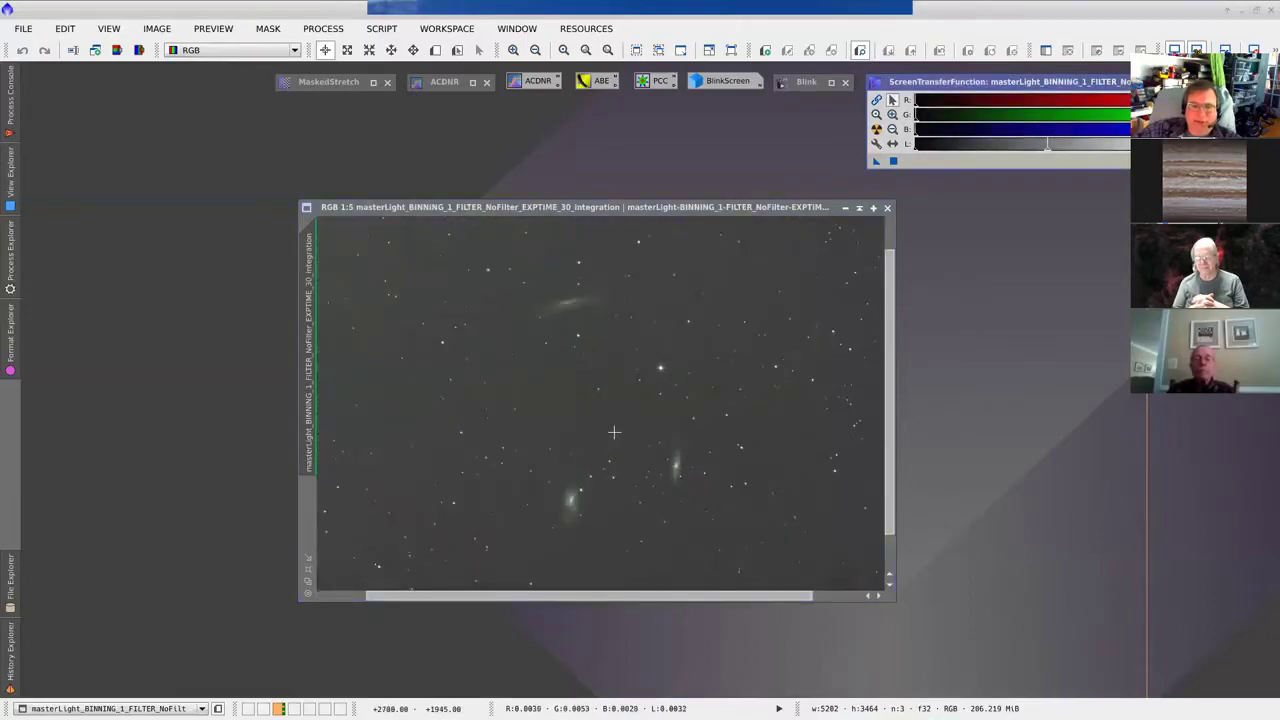
scroll(614, 432, up, 2)
scroll(571, 321, up, 1)
drag(571, 320, 669, 548)
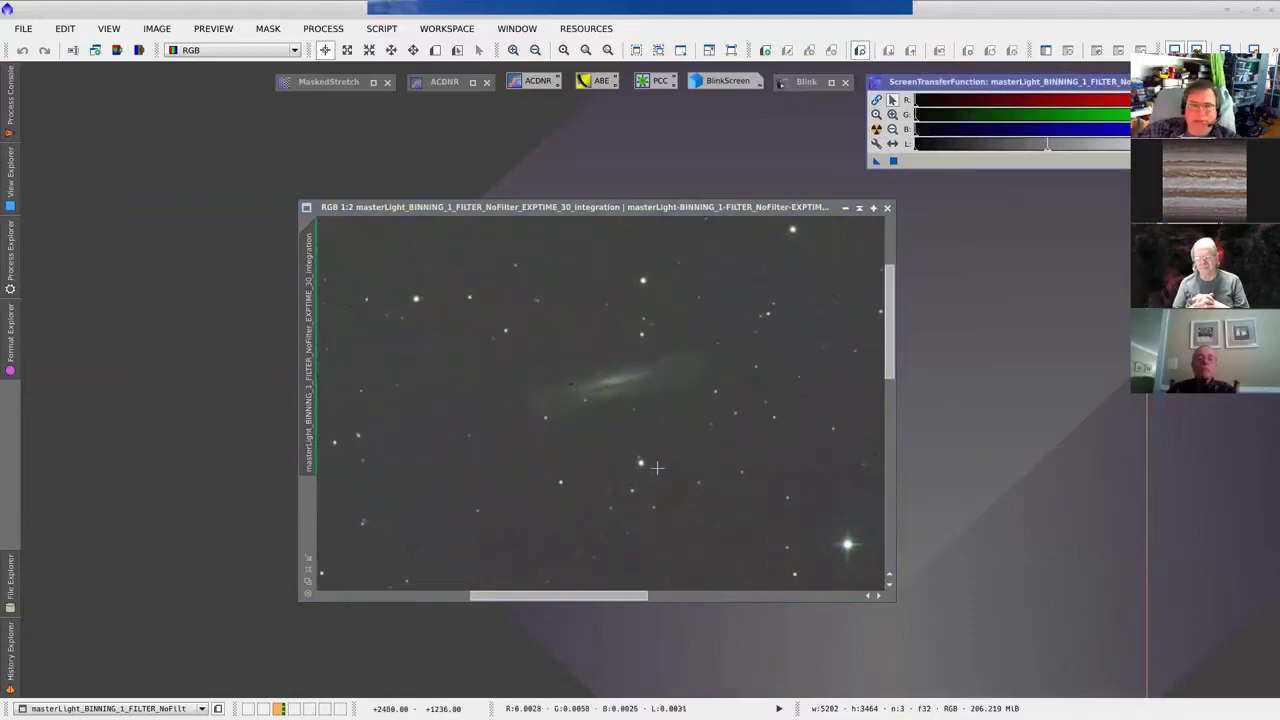
scroll(641, 410, up, 1)
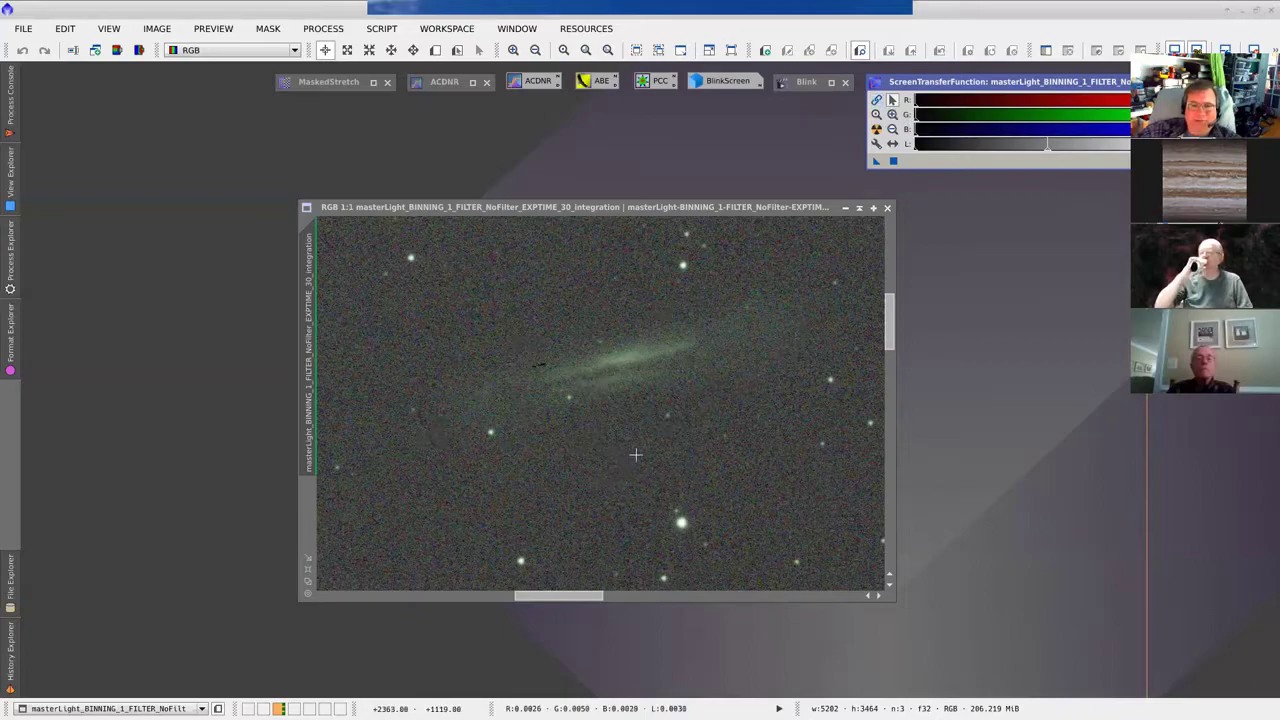
scroll(636, 455, down, 4)
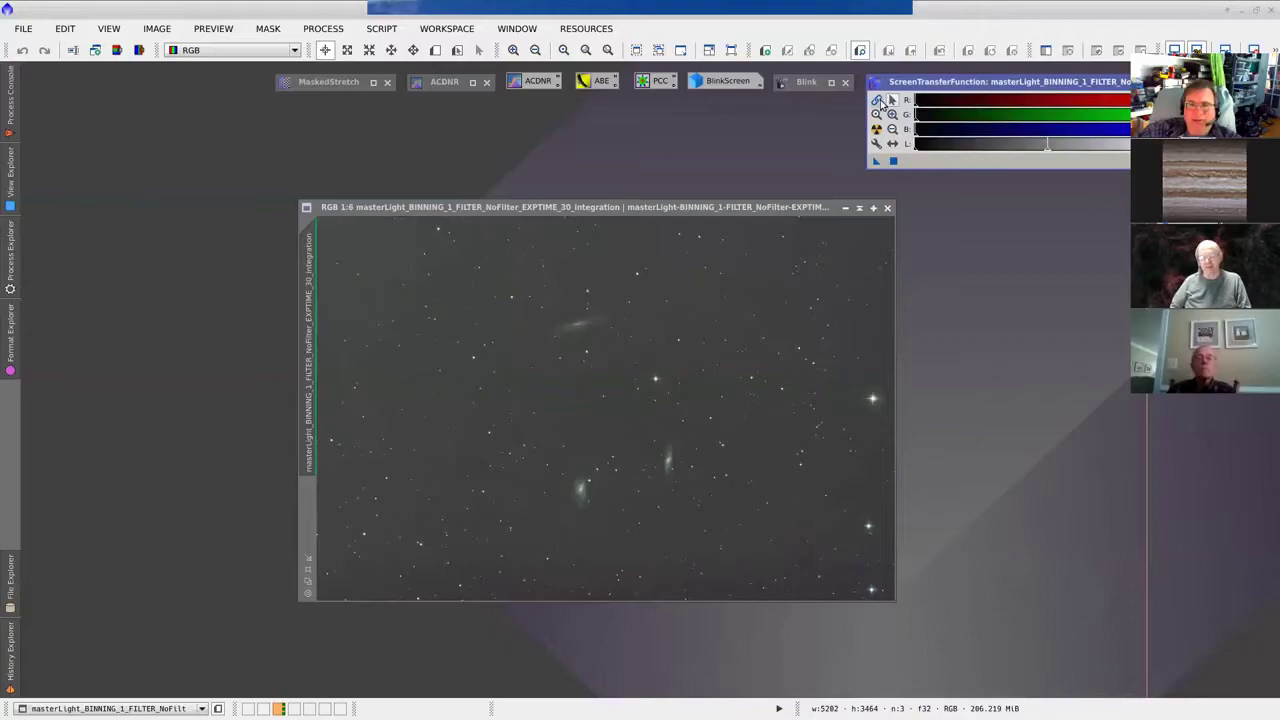
Step: Magnify the channel sliders' range in ScreenTransferFunction and fine-tune the screen stretch
click(931, 120)
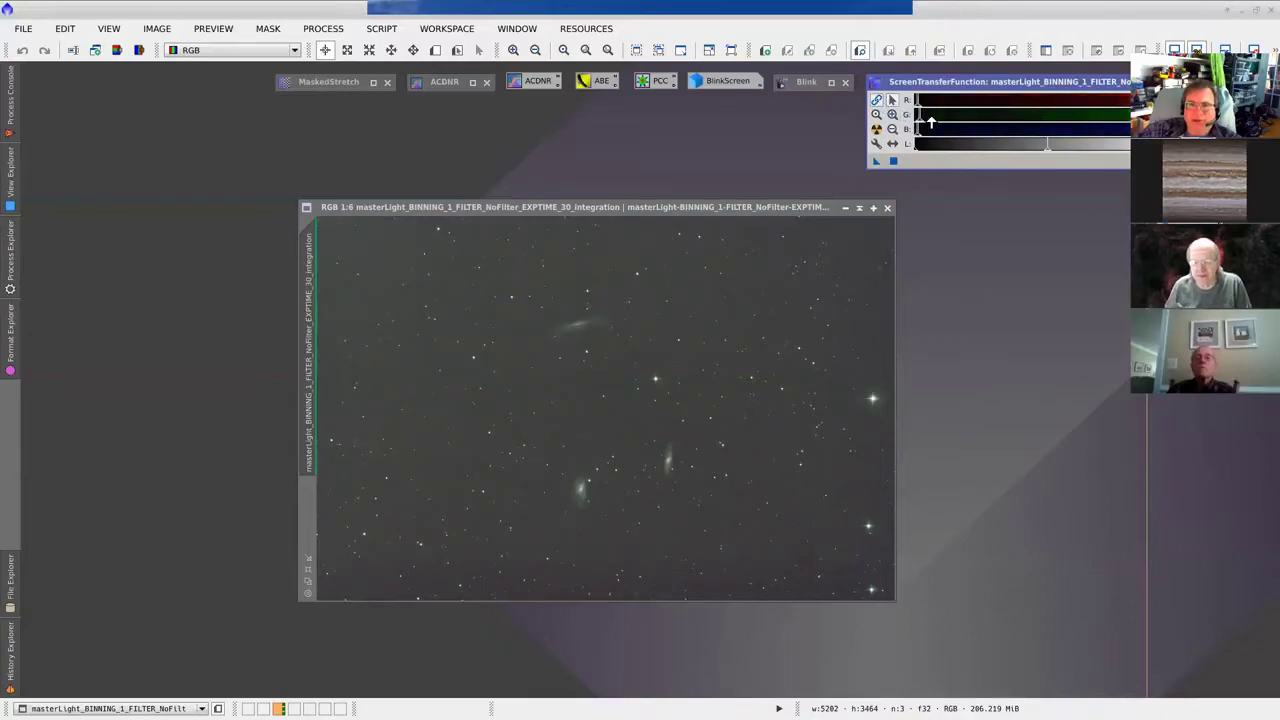
drag(1013, 122, 997, 122)
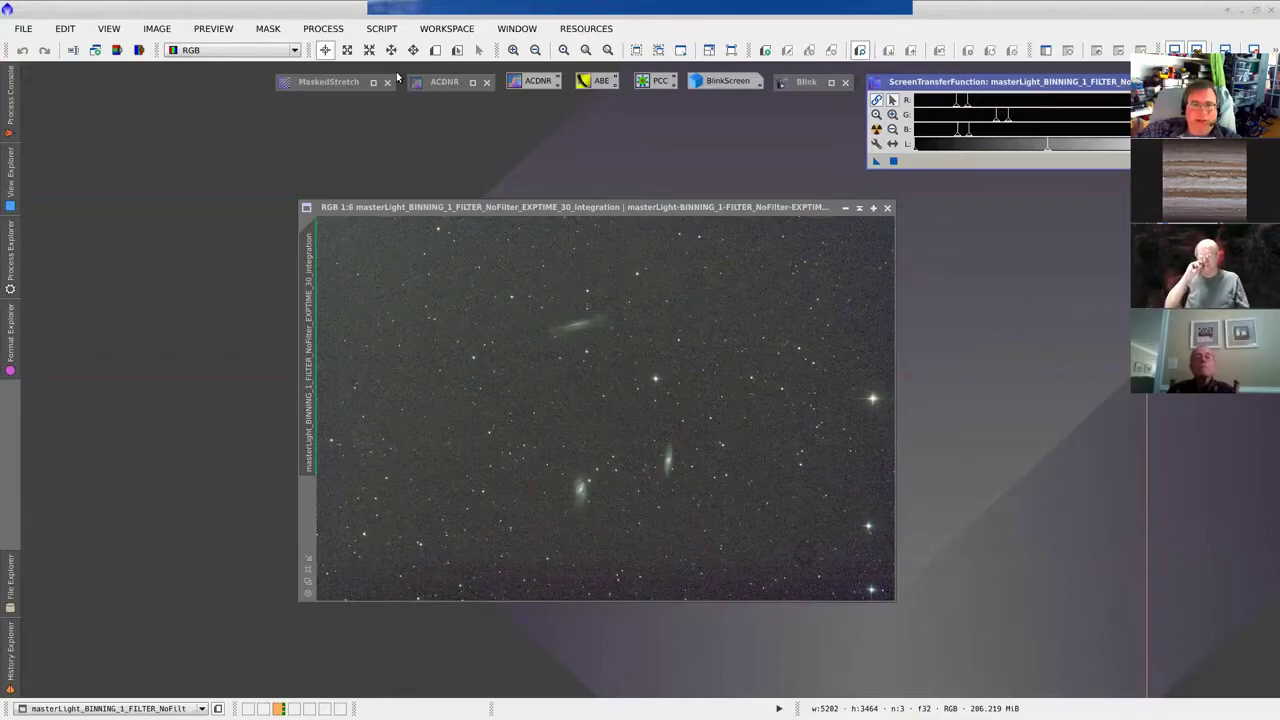
Step: Open AutomaticBackgroundExtractor, reset its parameters to the defaults, and arrange its window beside the master light image
click(307, 30)
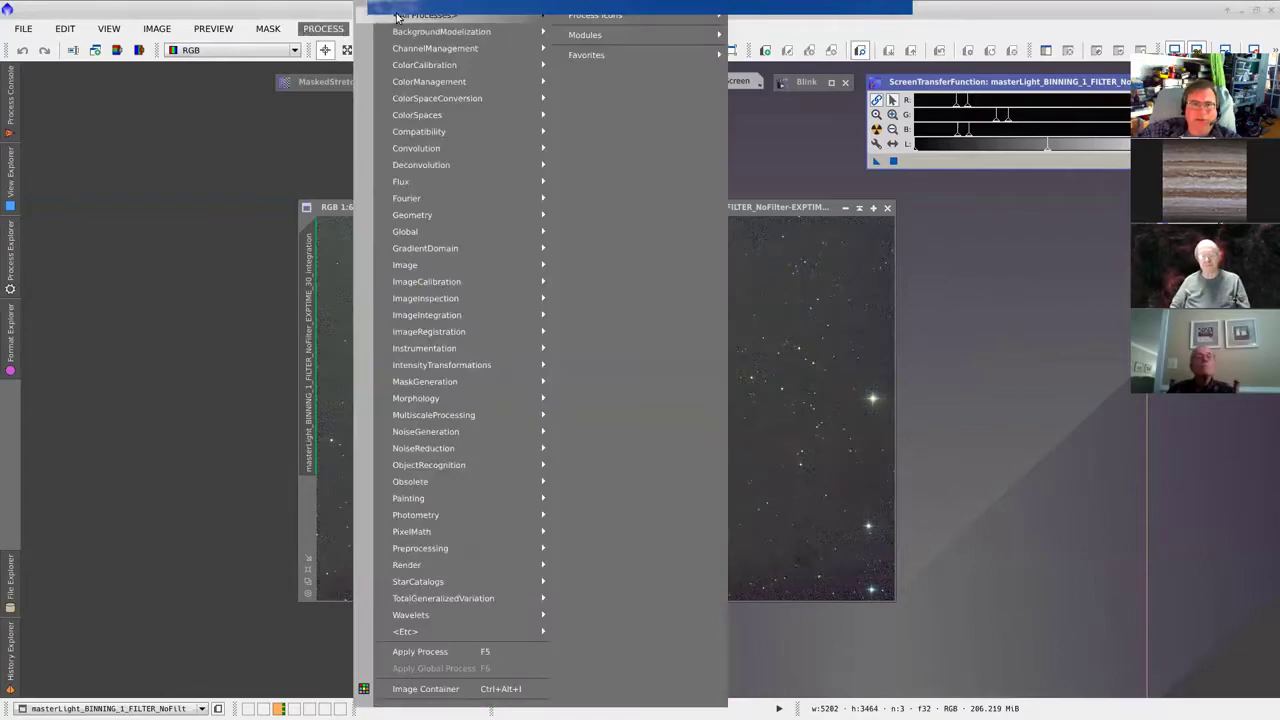
mouse_move(398, 16)
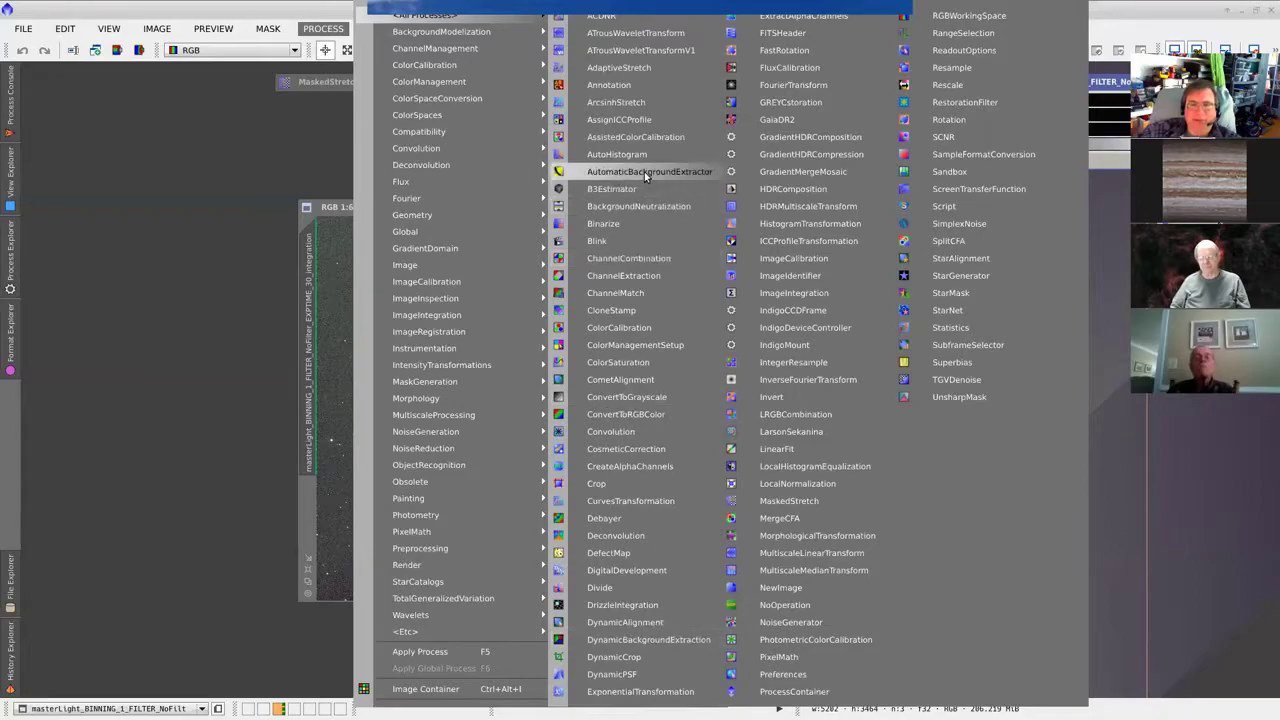
click(604, 176)
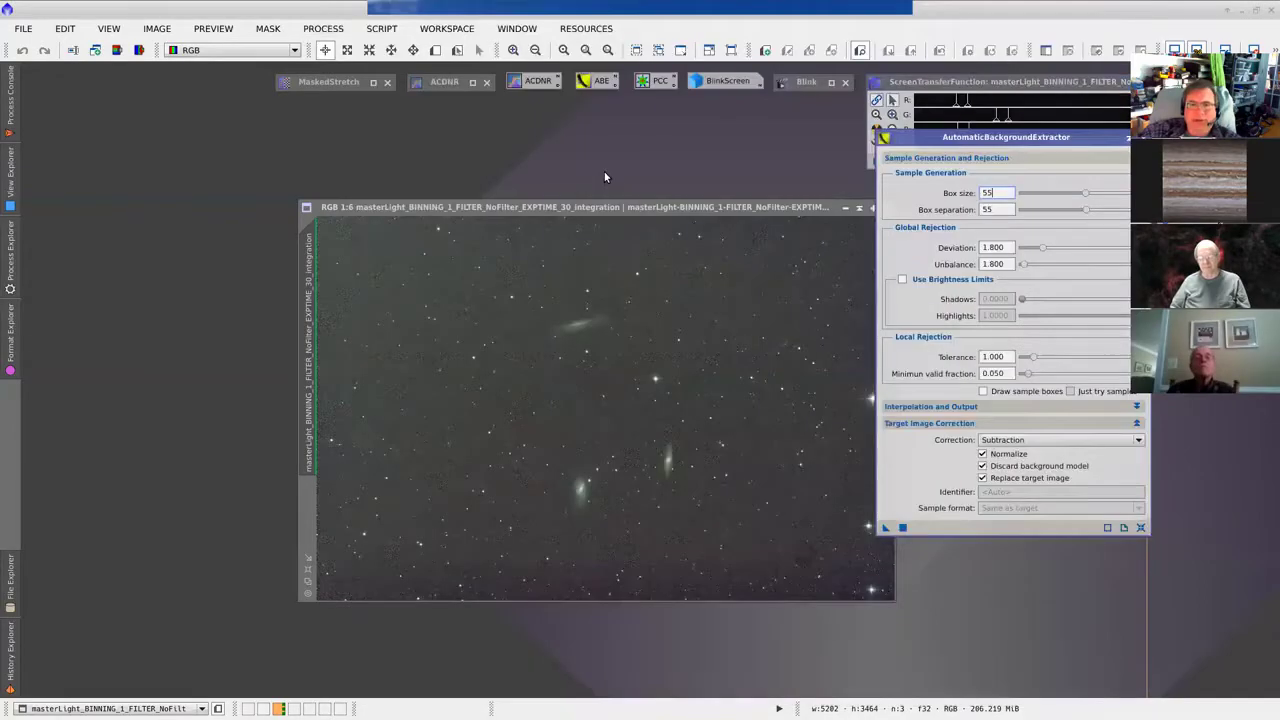
drag(792, 210, 740, 205)
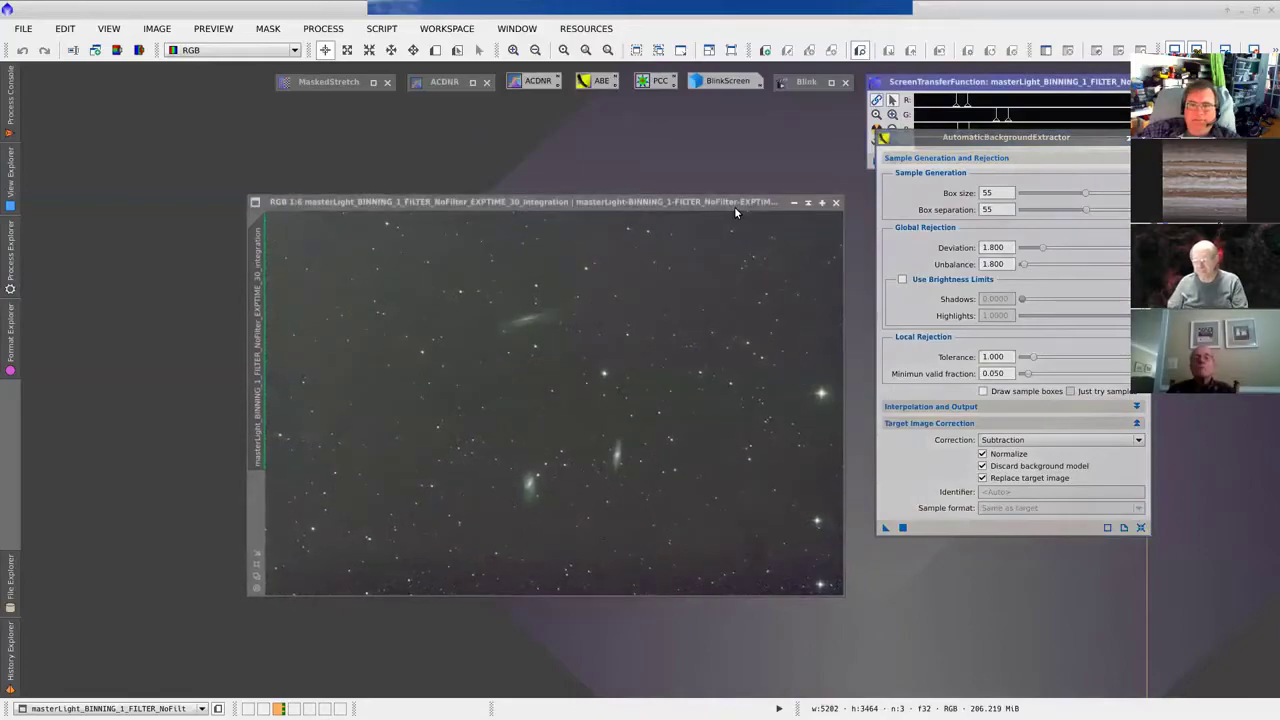
click(1141, 528)
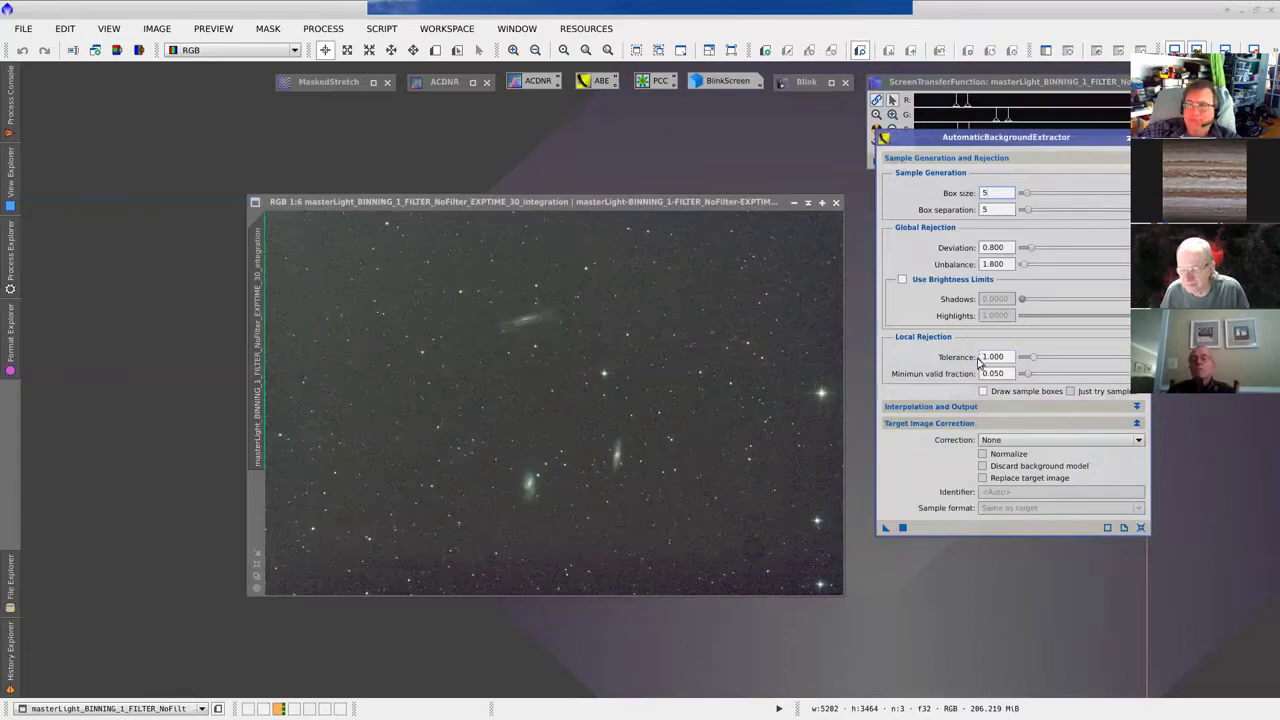
drag(1003, 145, 996, 182)
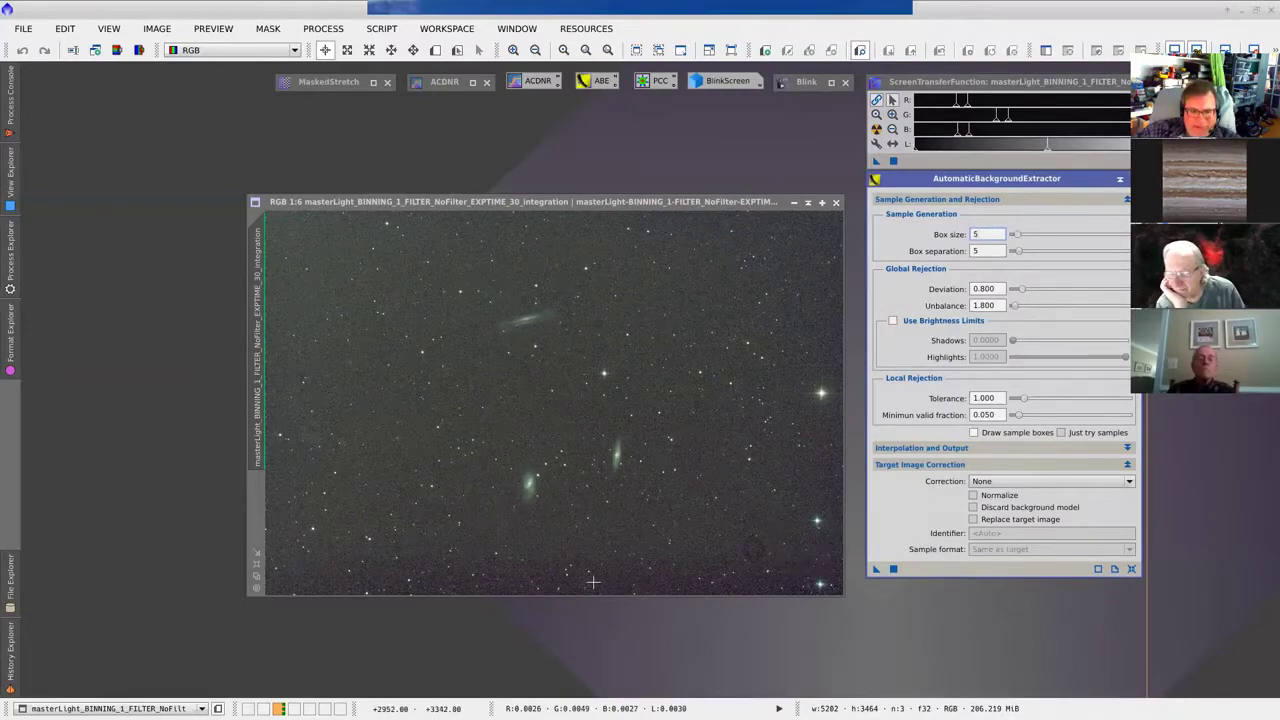
Step: Examine the galaxies and background of the stretched master light at scales between 1:7 and 1:1, and return to the whole image
click(518, 560)
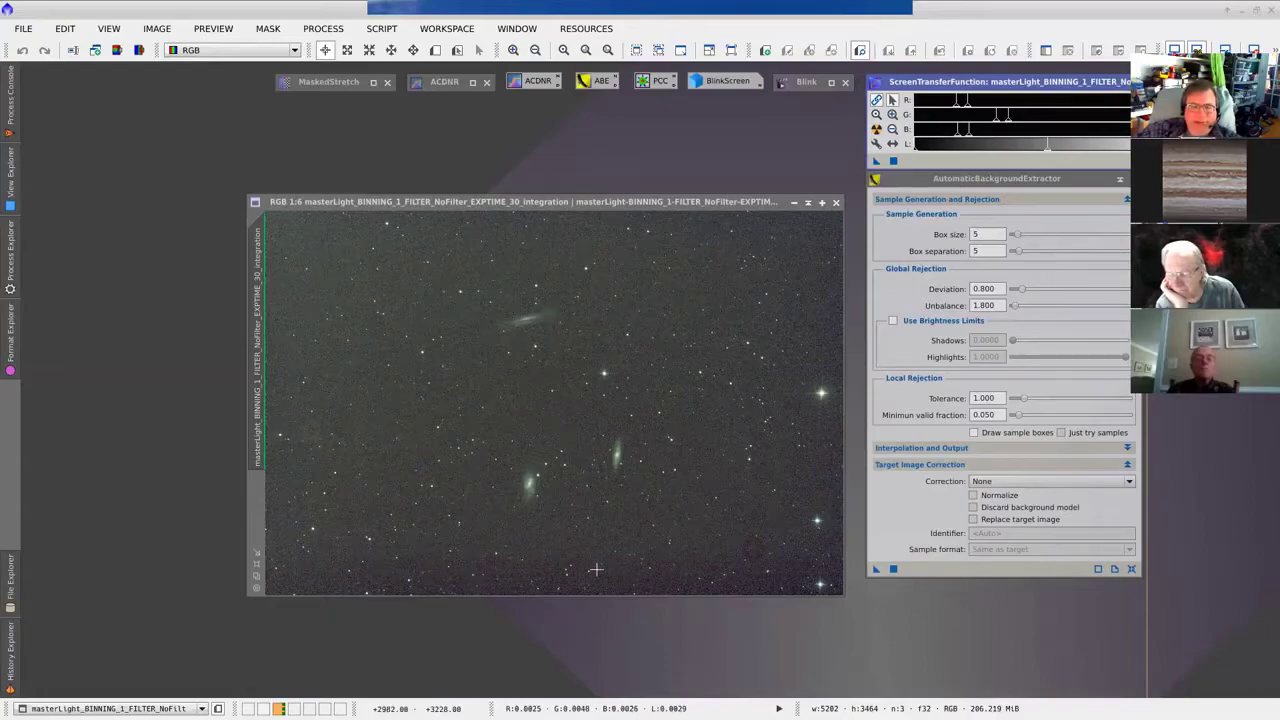
scroll(623, 474, up, 1)
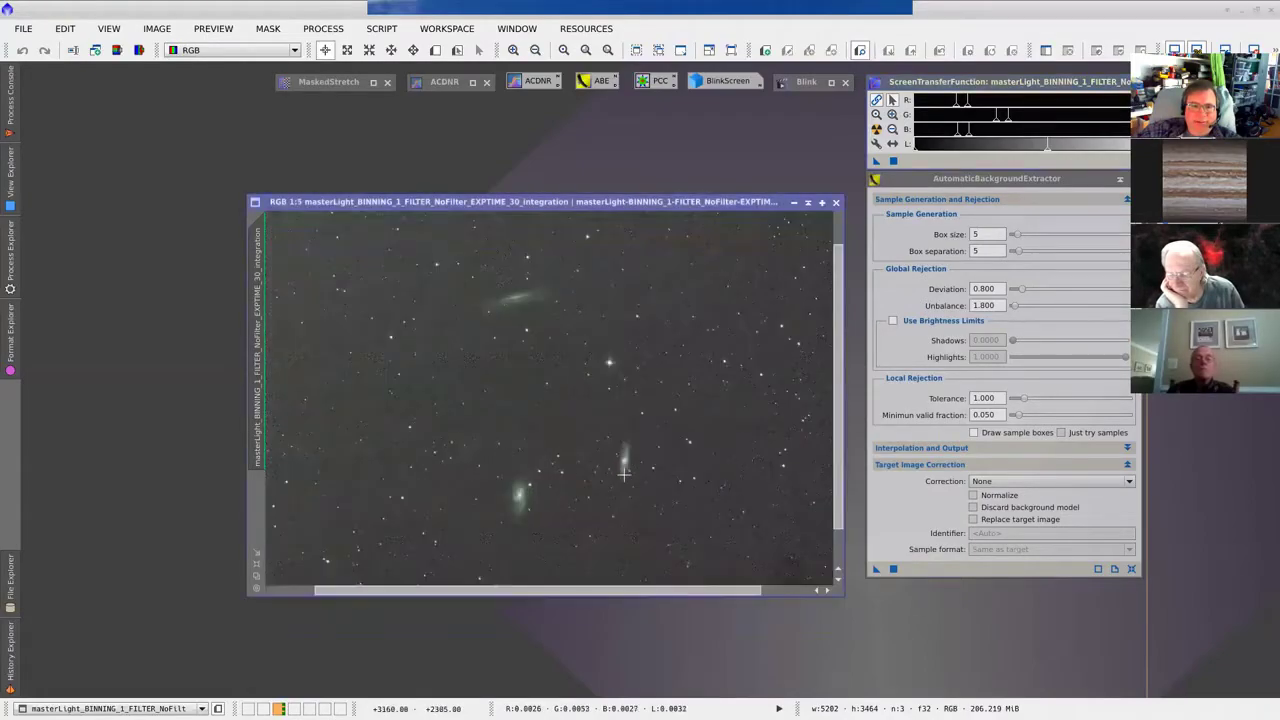
mouse_move(643, 449)
mouse_down()
mouse_move(559, 443)
mouse_move(723, 440)
mouse_move(655, 439)
mouse_up()
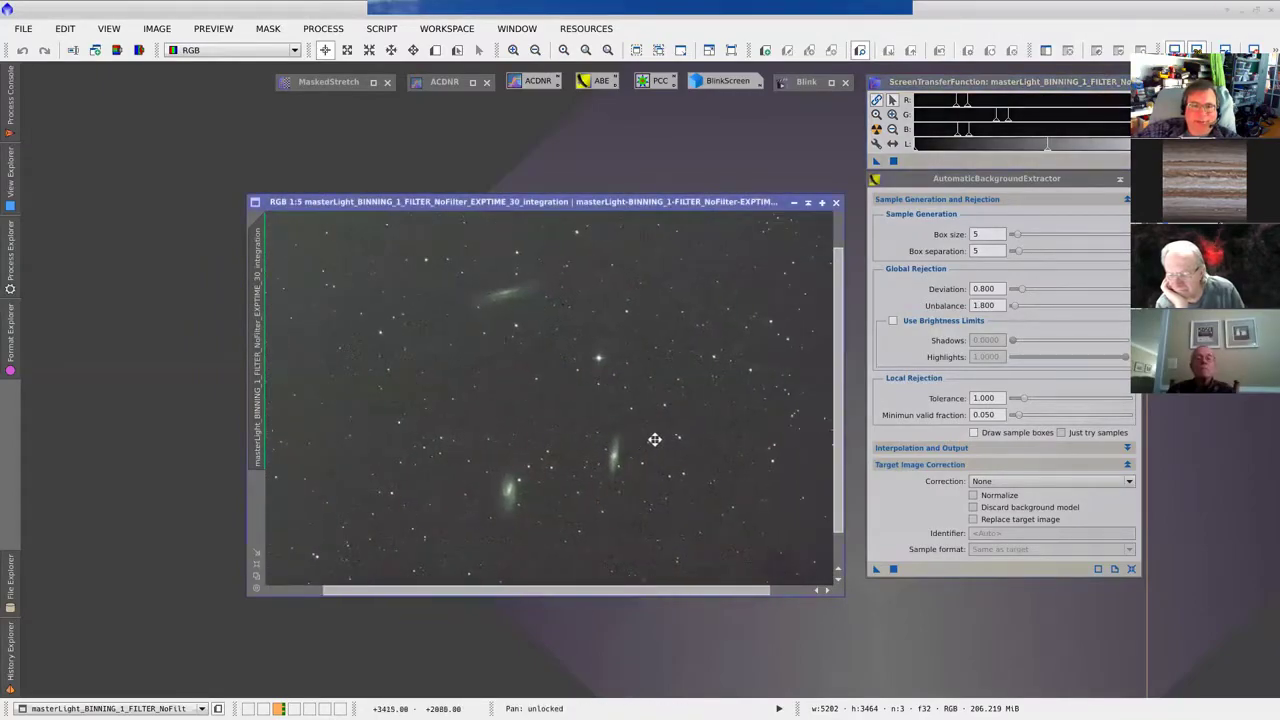
scroll(643, 462, down, 1)
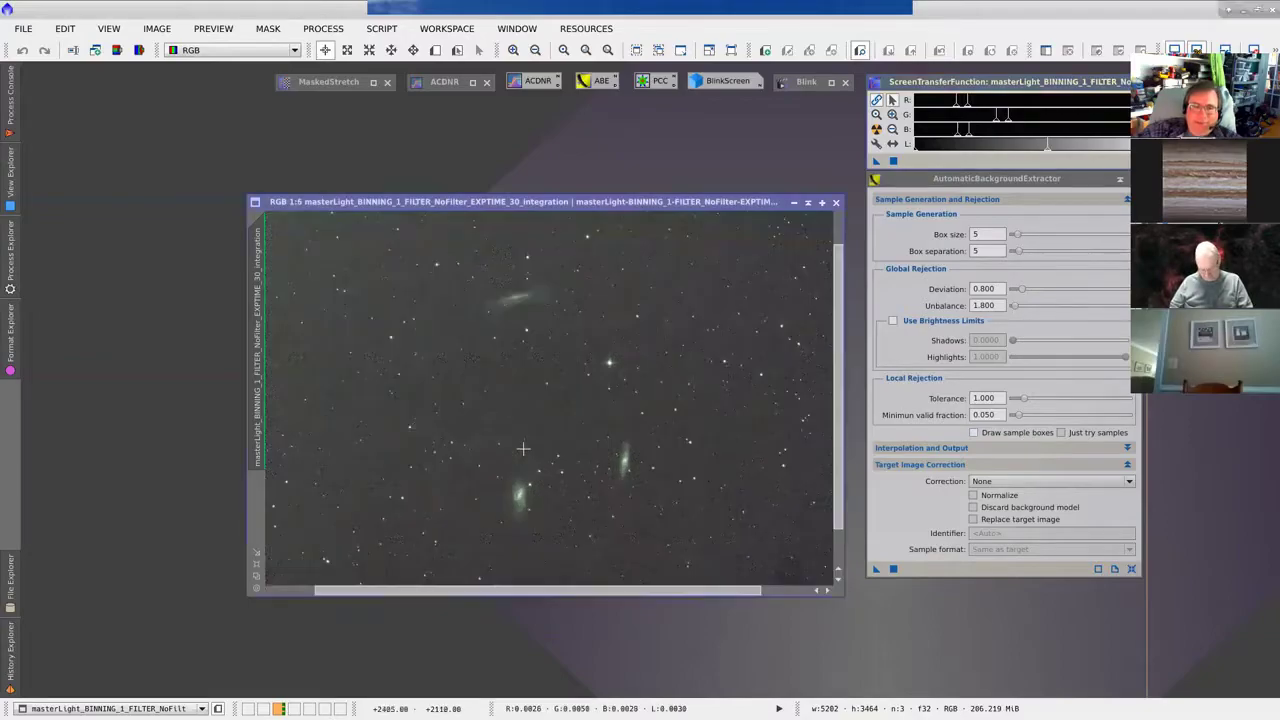
scroll(523, 449, down, 1)
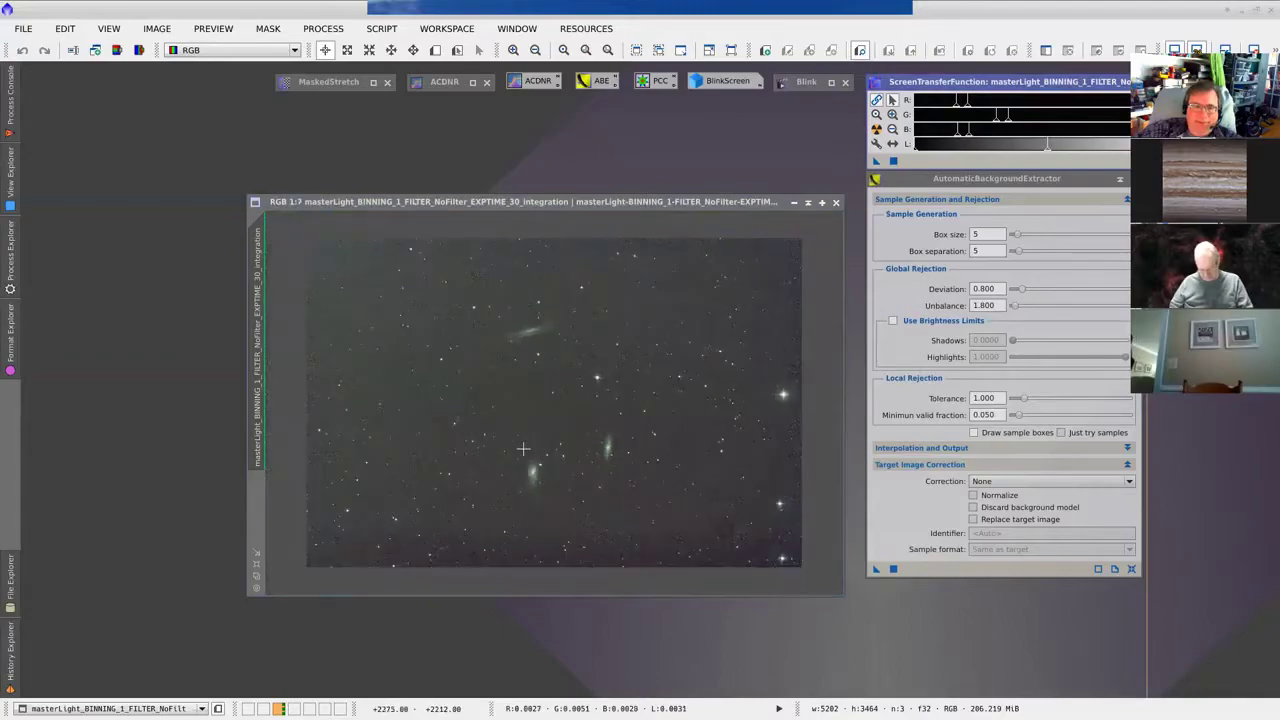
scroll(523, 449, up, 4)
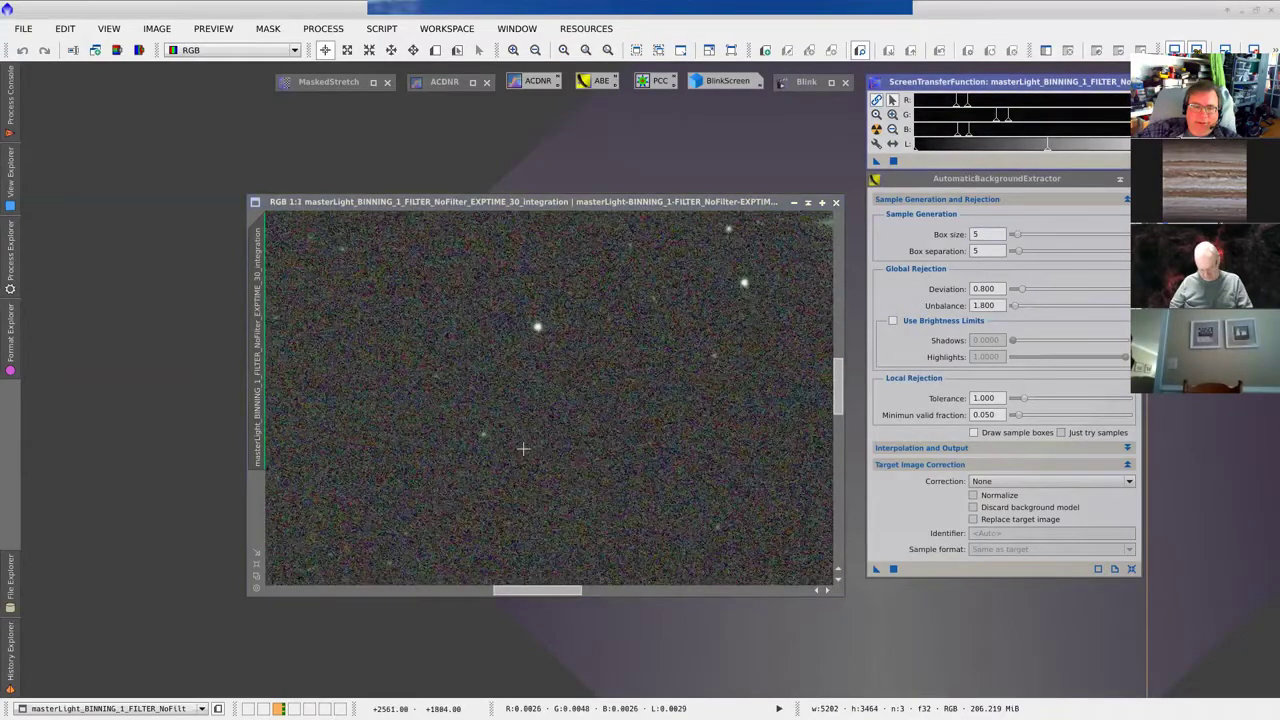
scroll(523, 449, down, 3)
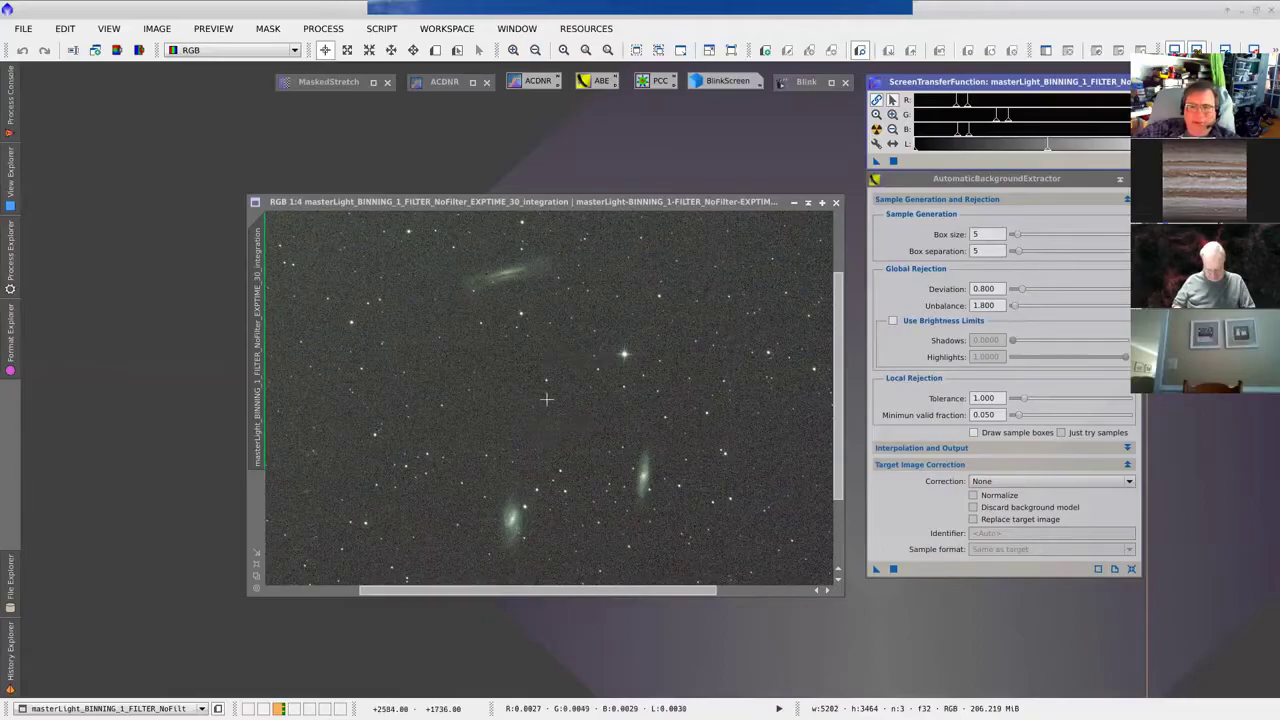
click(1053, 180)
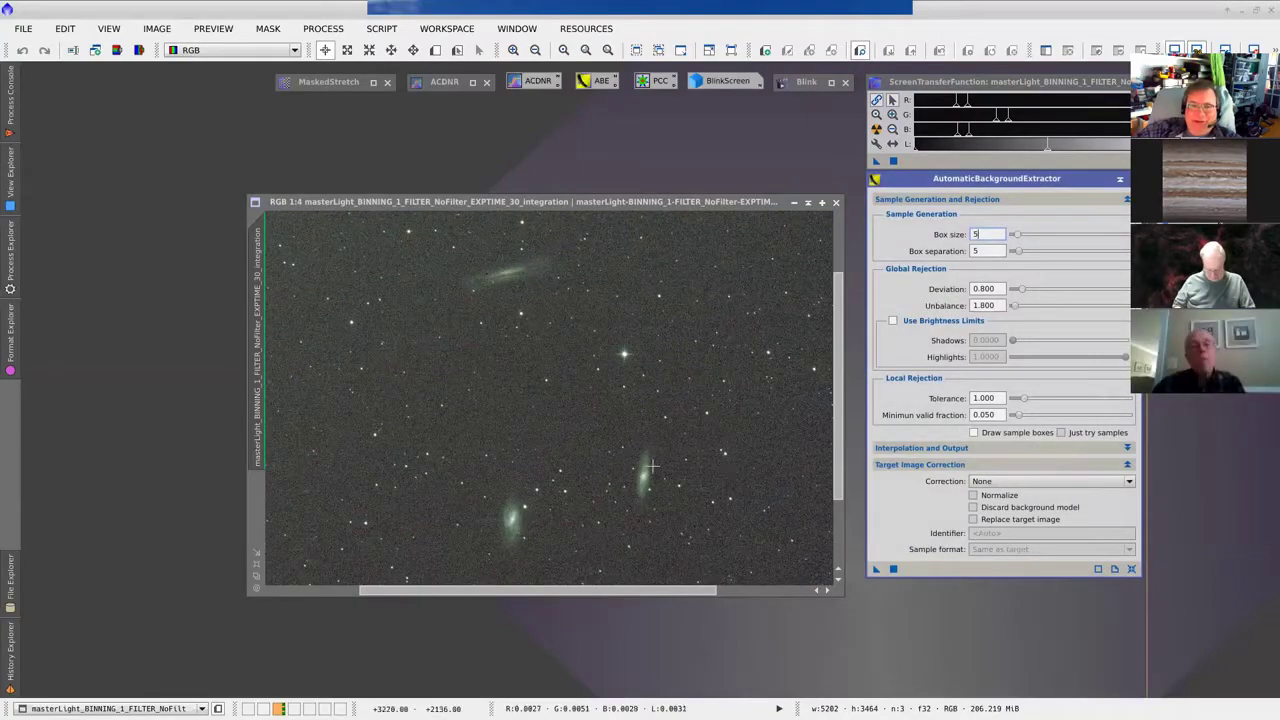
scroll(653, 465, down, 2)
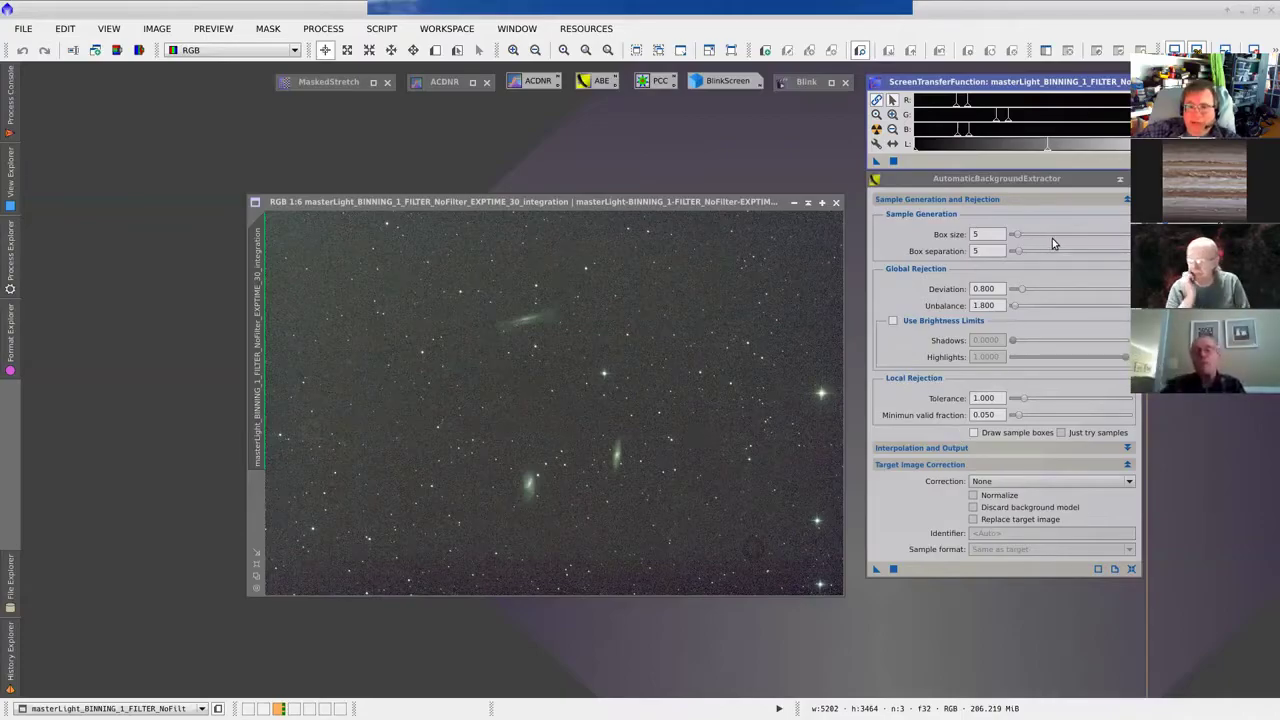
Step: Check the background's pixel noise at up to 4:1 scale, and set AutomaticBackgroundExtractor's box size and box separation to 50
click(992, 234)
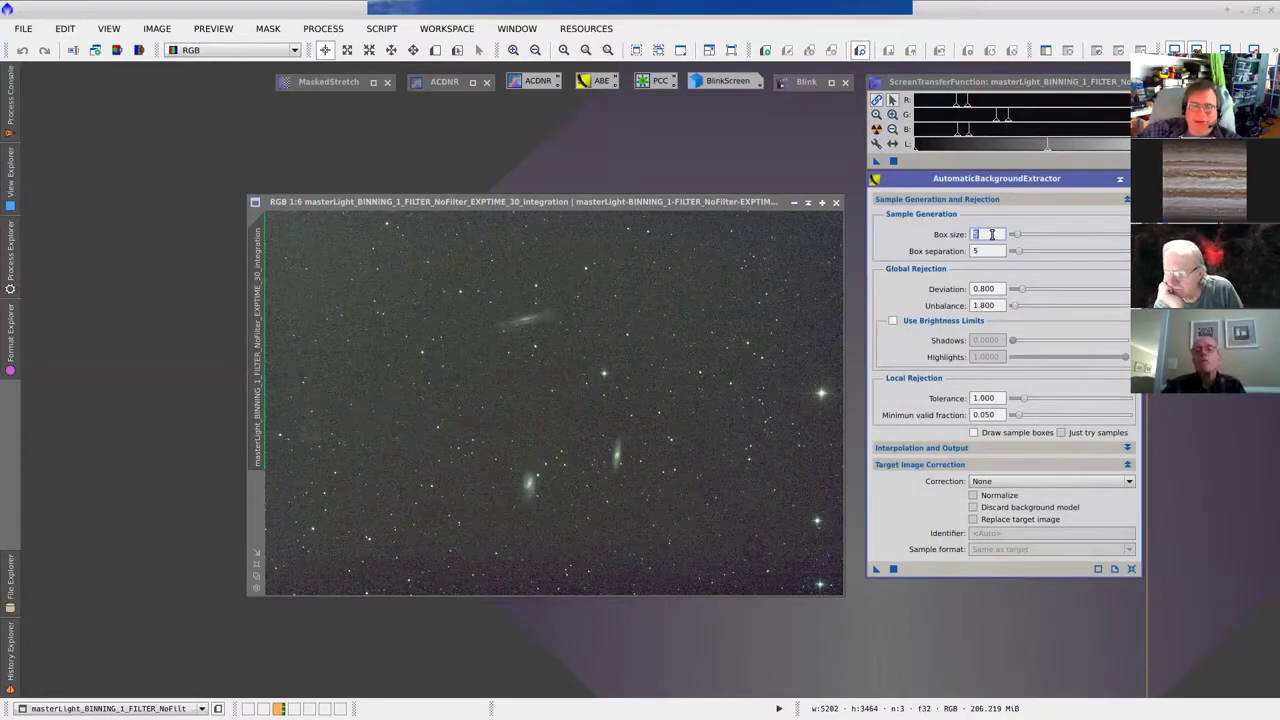
scroll(620, 420, up, 1)
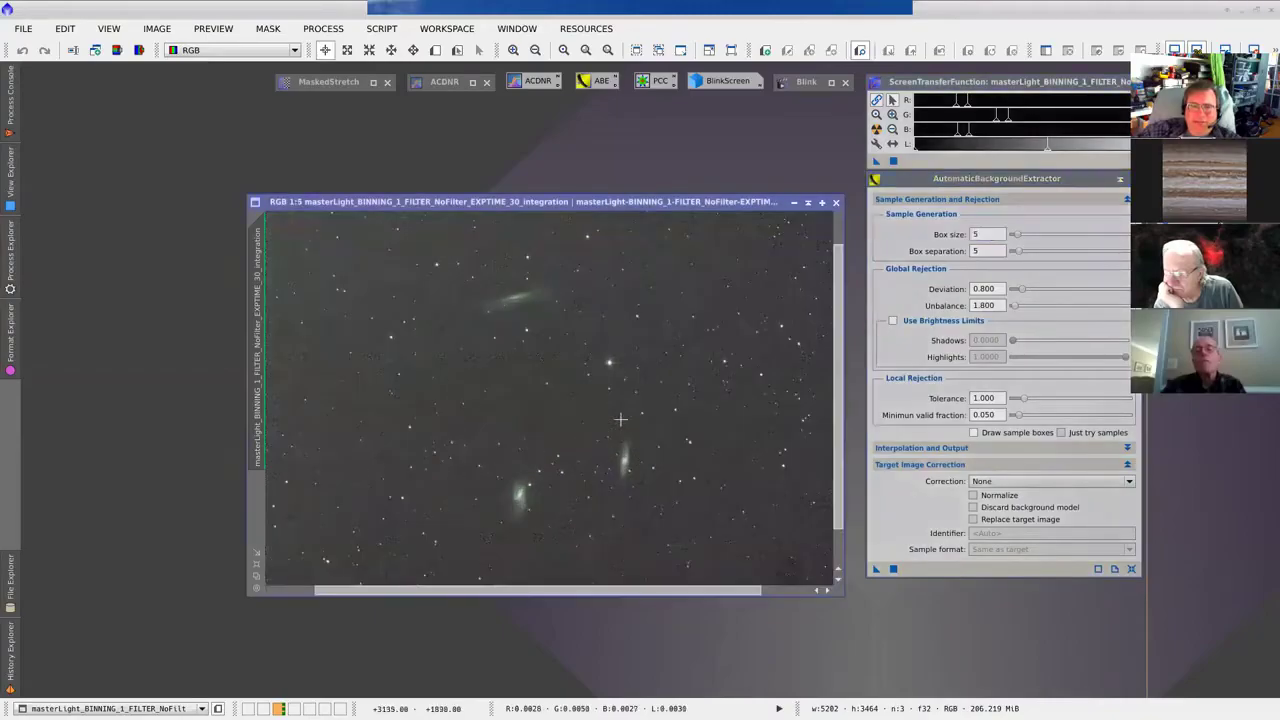
scroll(620, 420, up, 7)
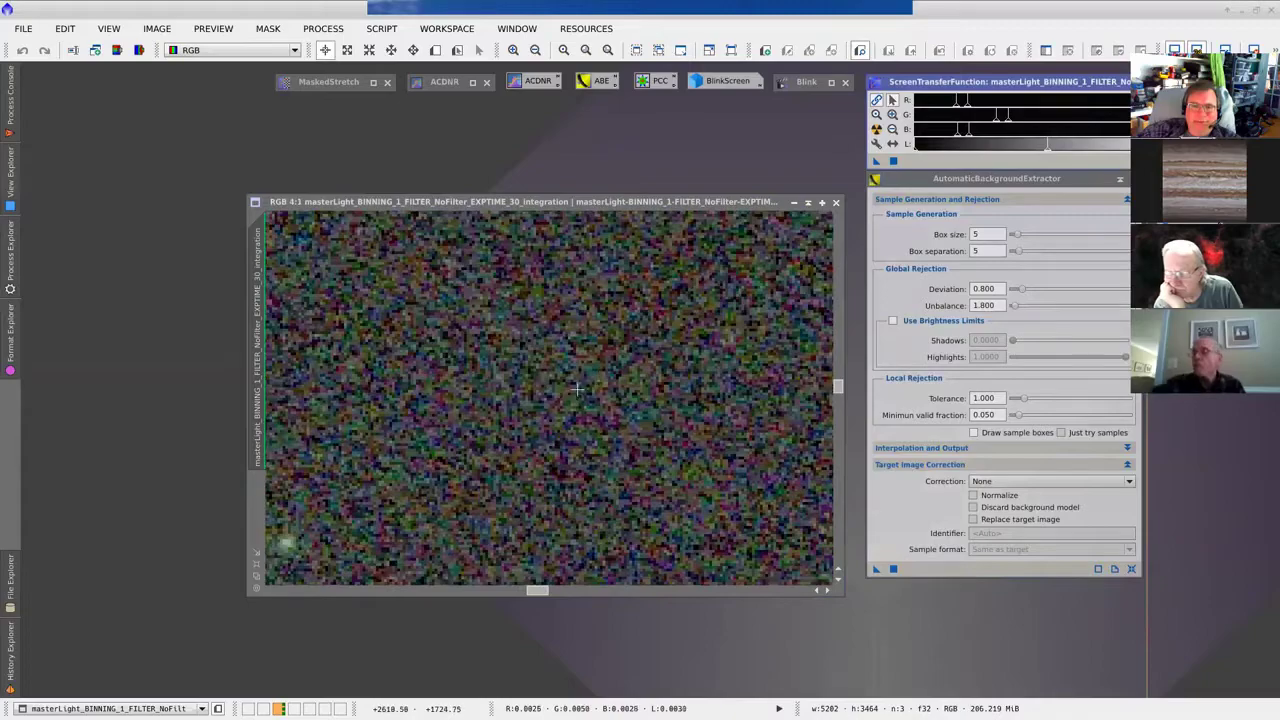
scroll(604, 434, down, 5)
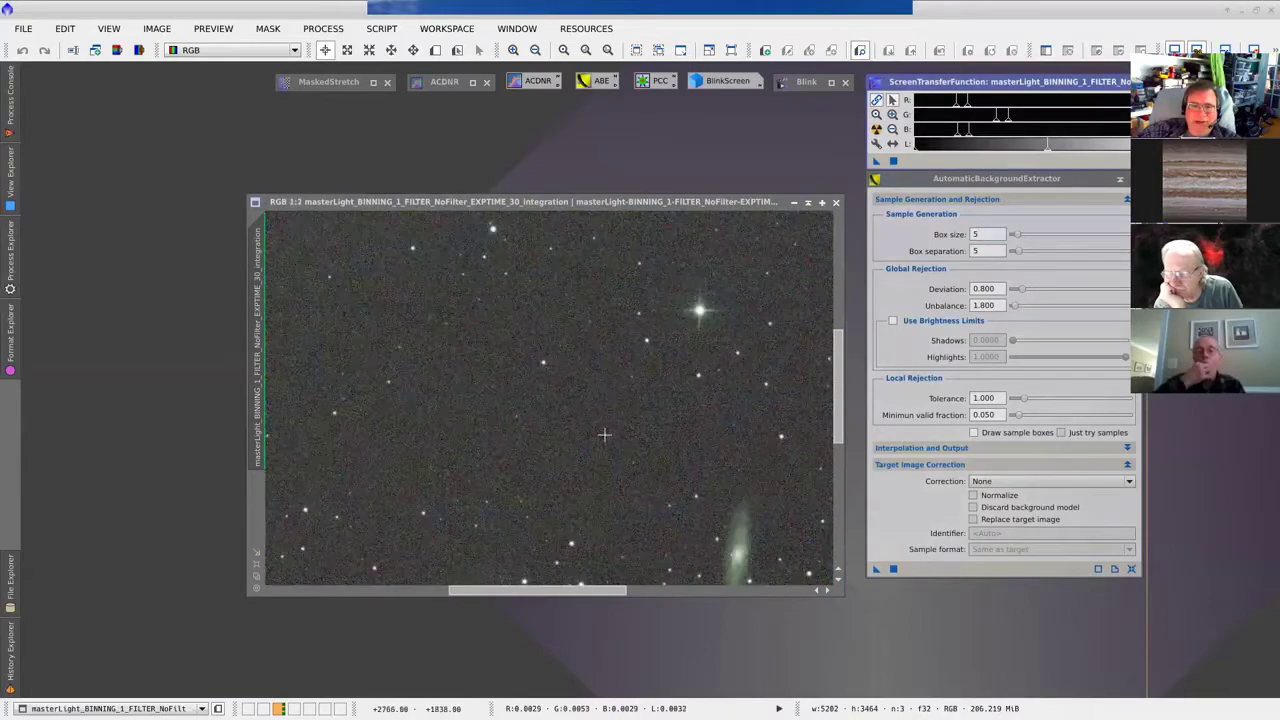
scroll(604, 434, down, 3)
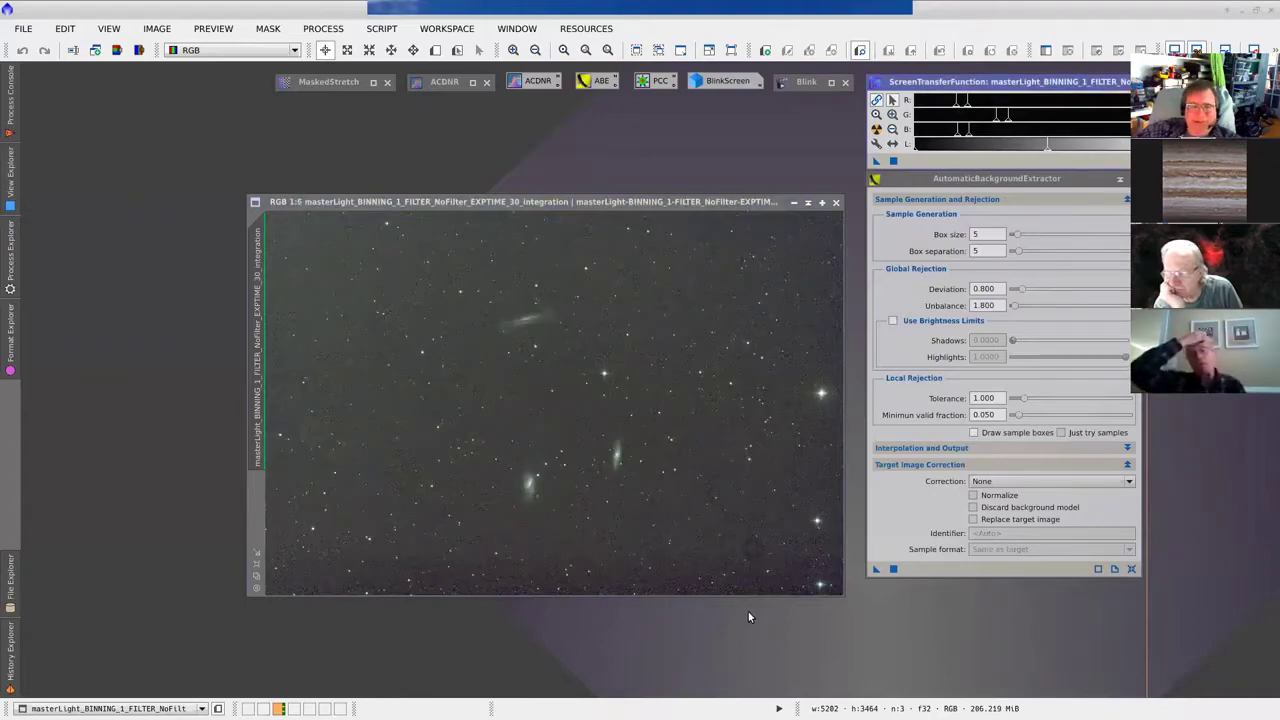
double_click(990, 234)
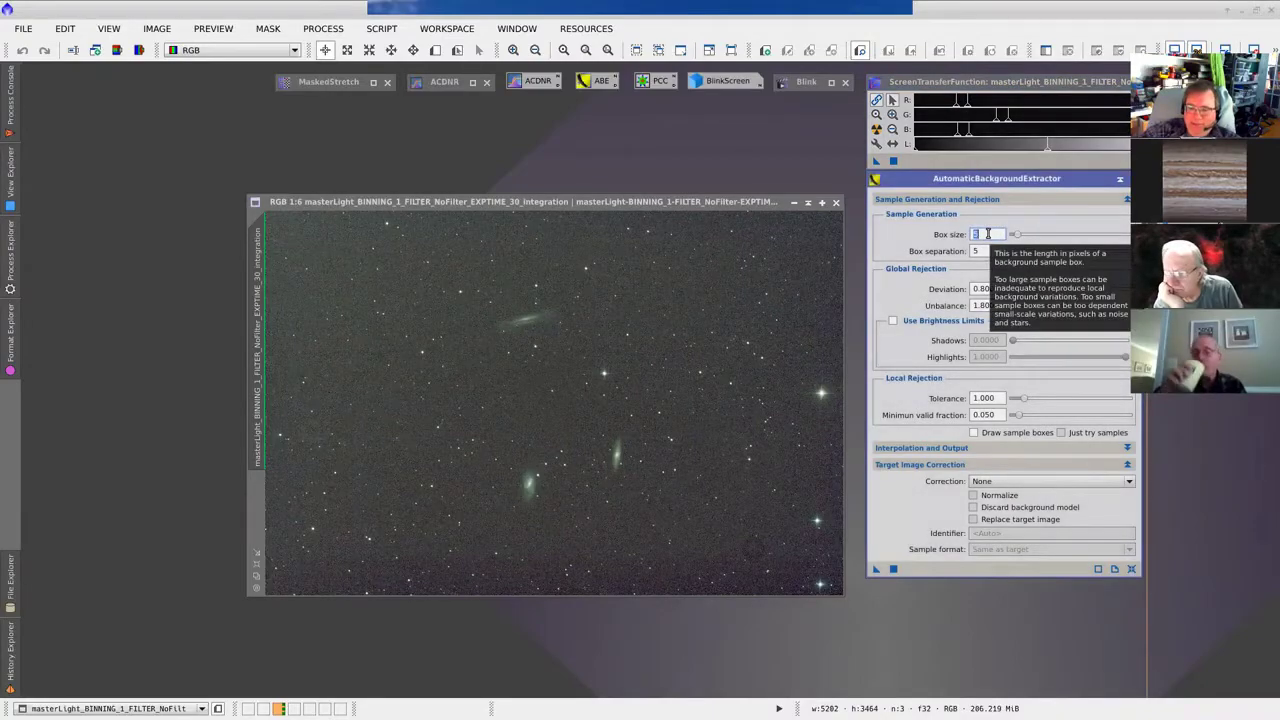
text(50)
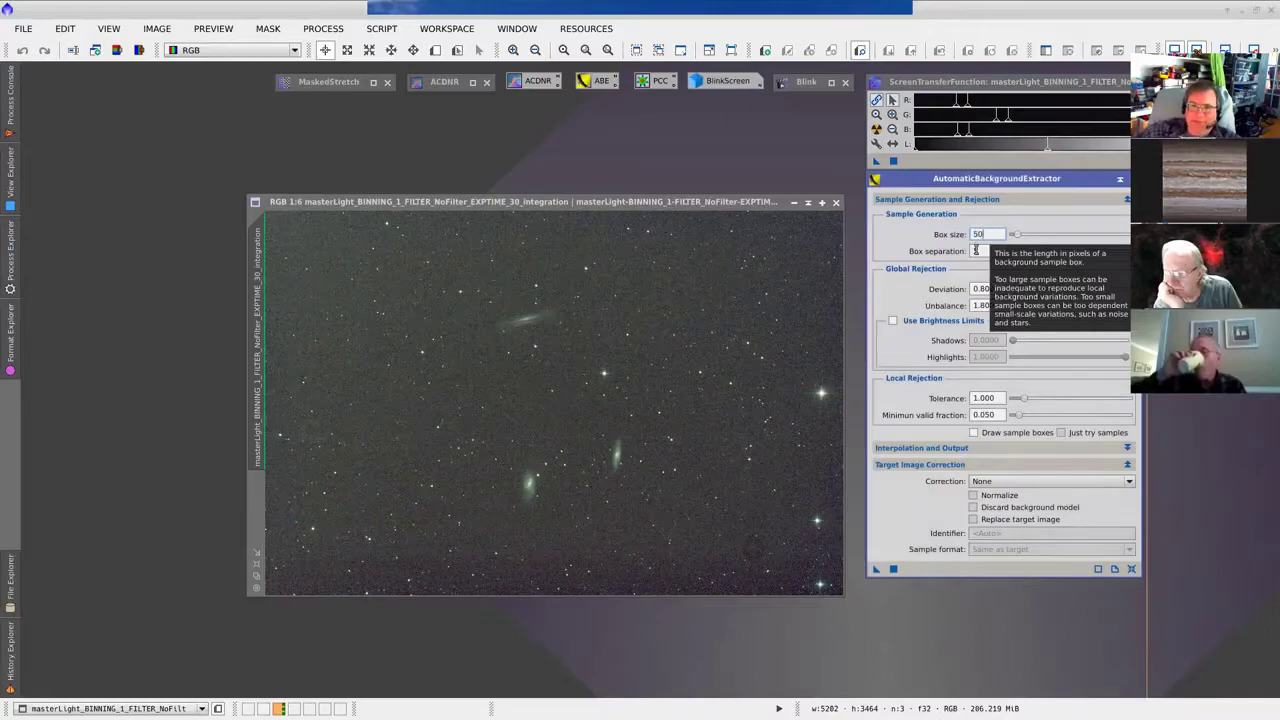
double_click(980, 251)
text(50)
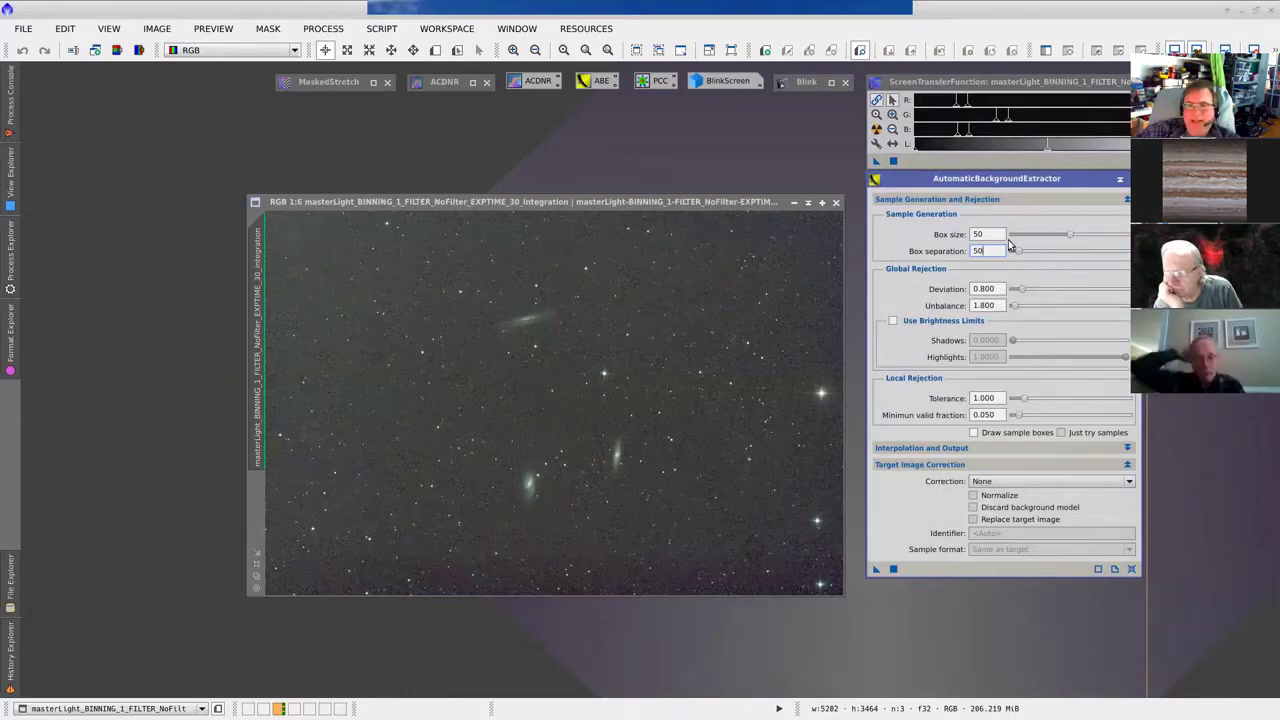
click(992, 234)
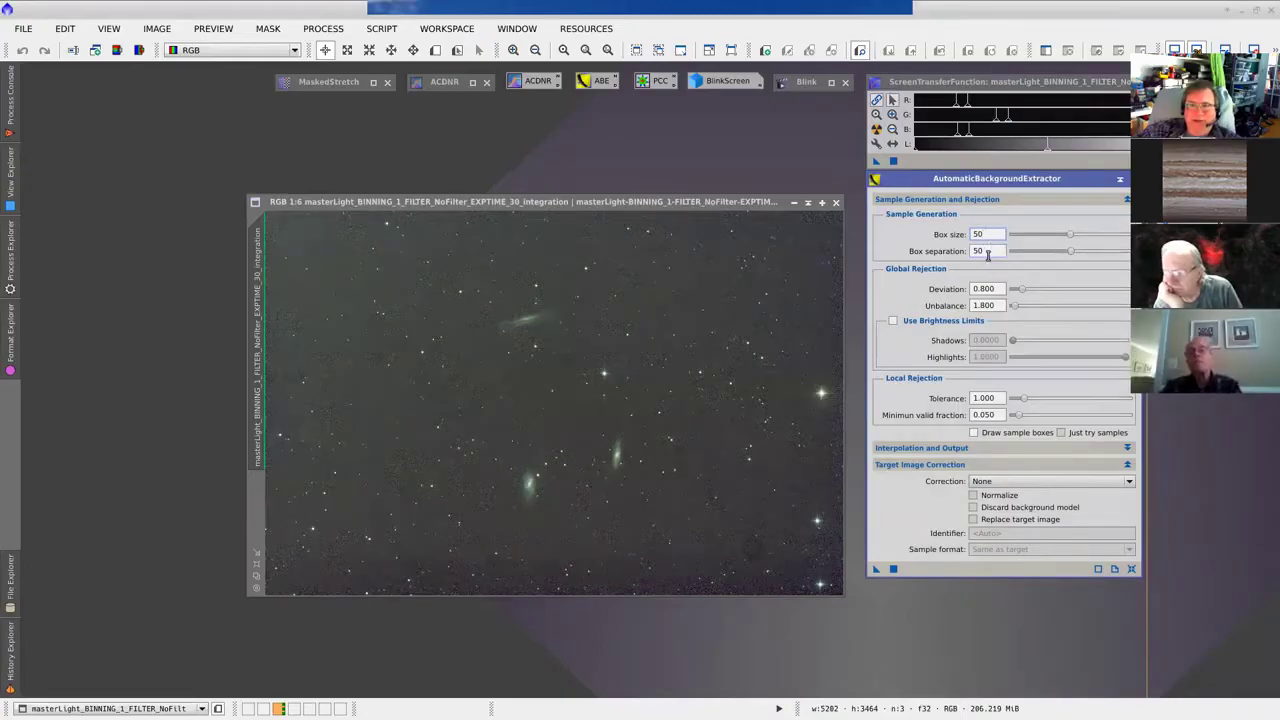
mouse_move(988, 253)
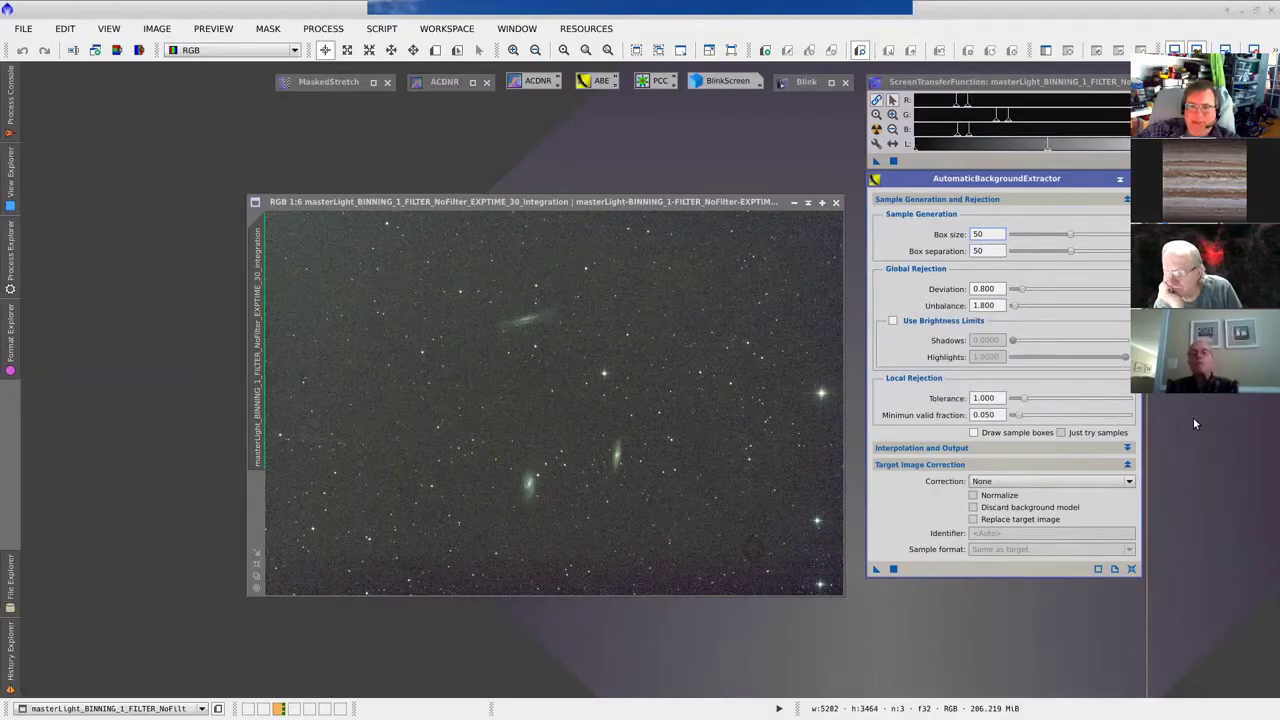
Step: Enable drawing sample boxes and just trying samples, and apply AutomaticBackgroundExtractor to the master light to generate a sample map
click(974, 433)
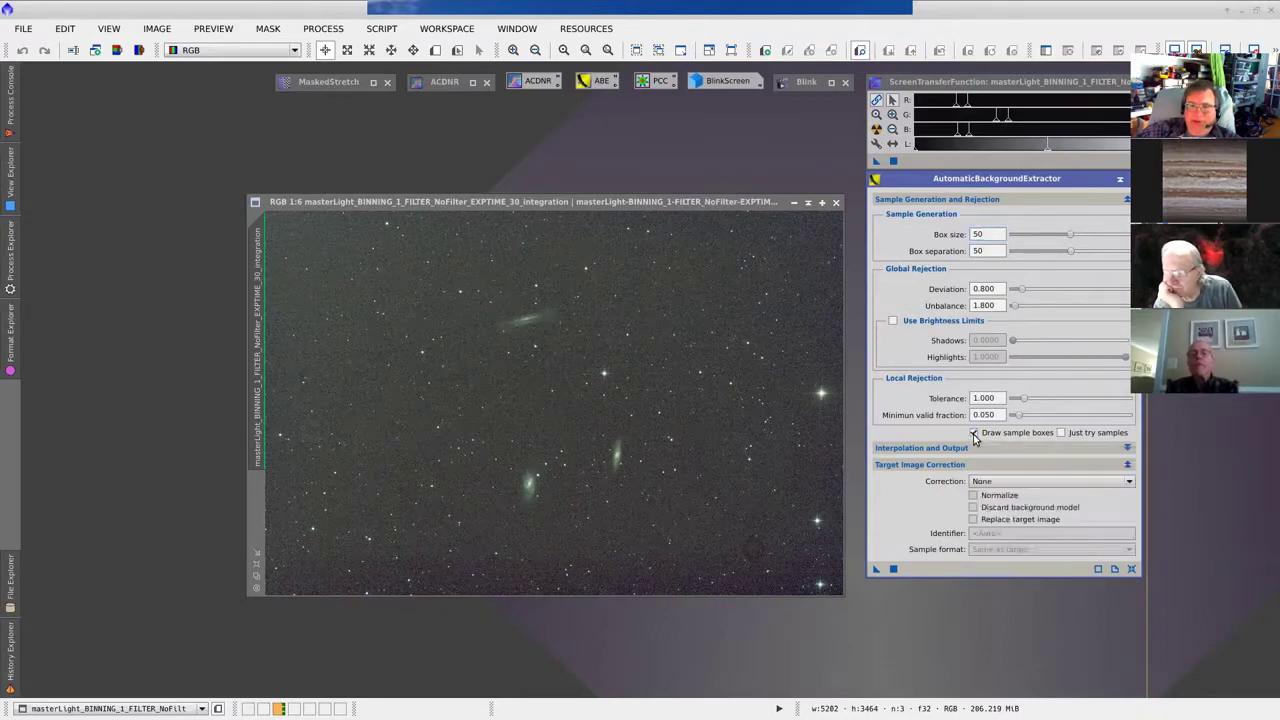
click(1062, 433)
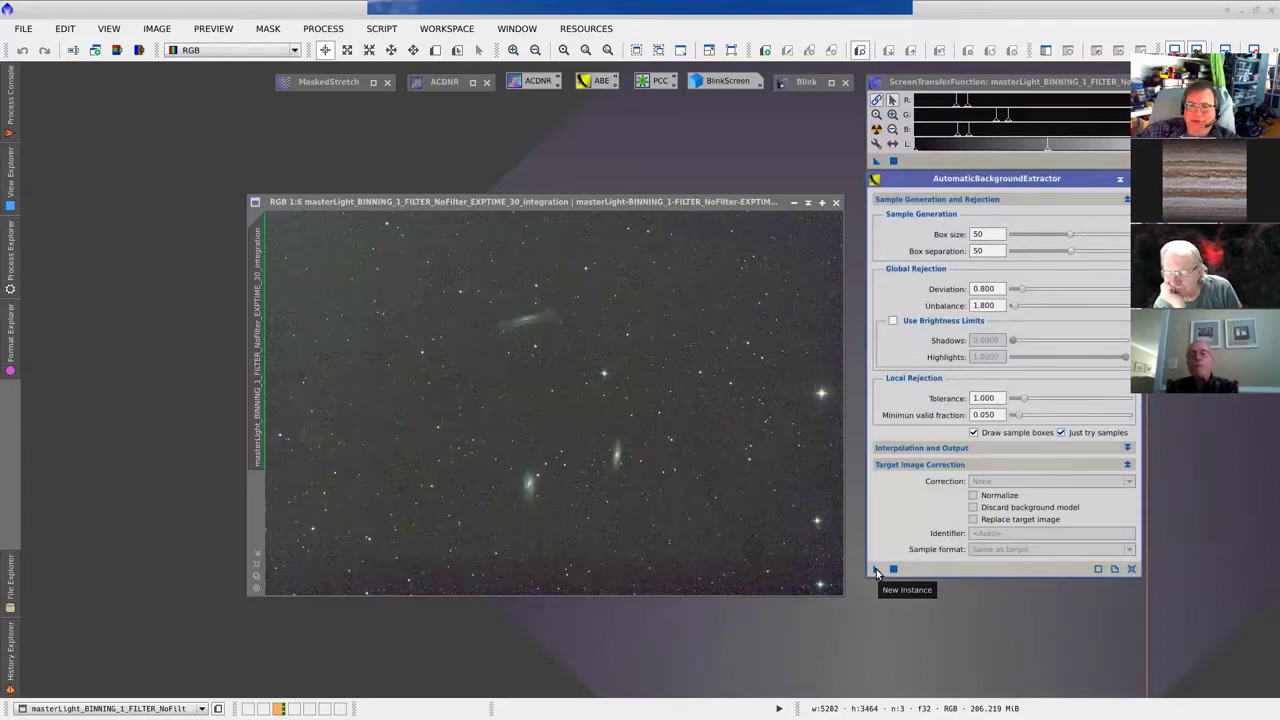
drag(876, 569, 702, 456)
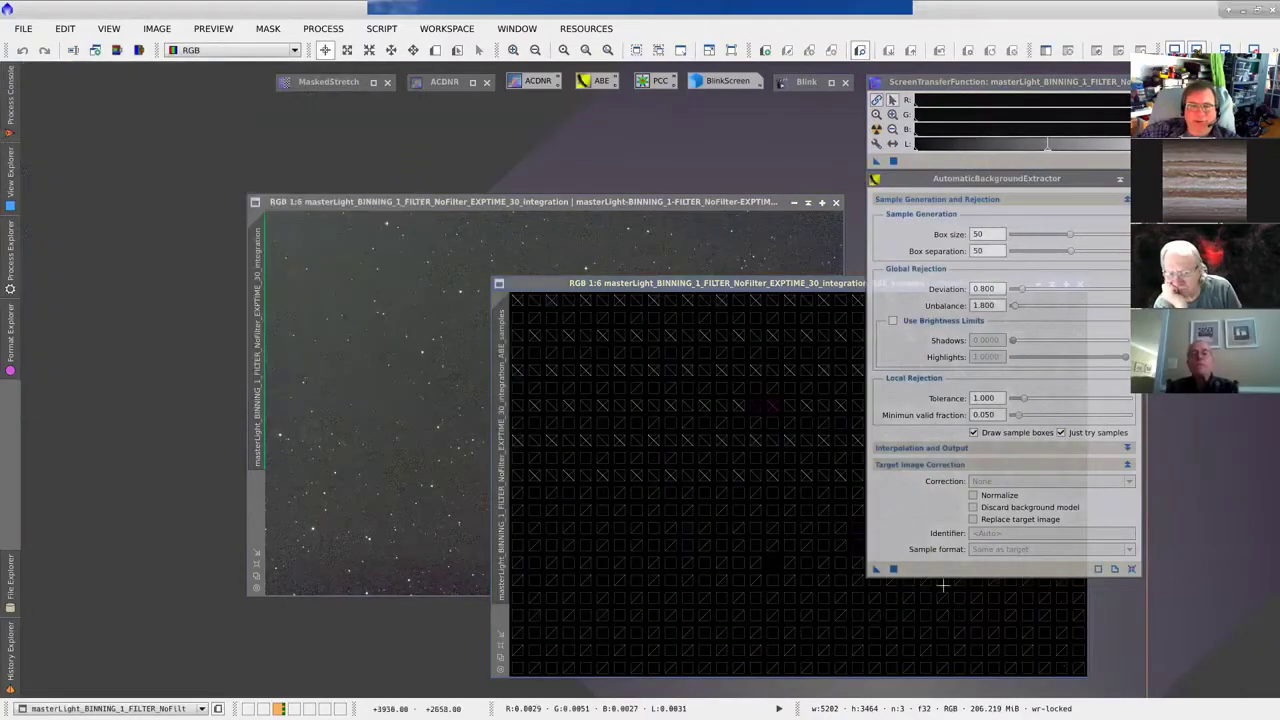
Step: Compare the sample map with the master light by laying it over the image and moving it aside, and close the map
drag(760, 289, 365, 240)
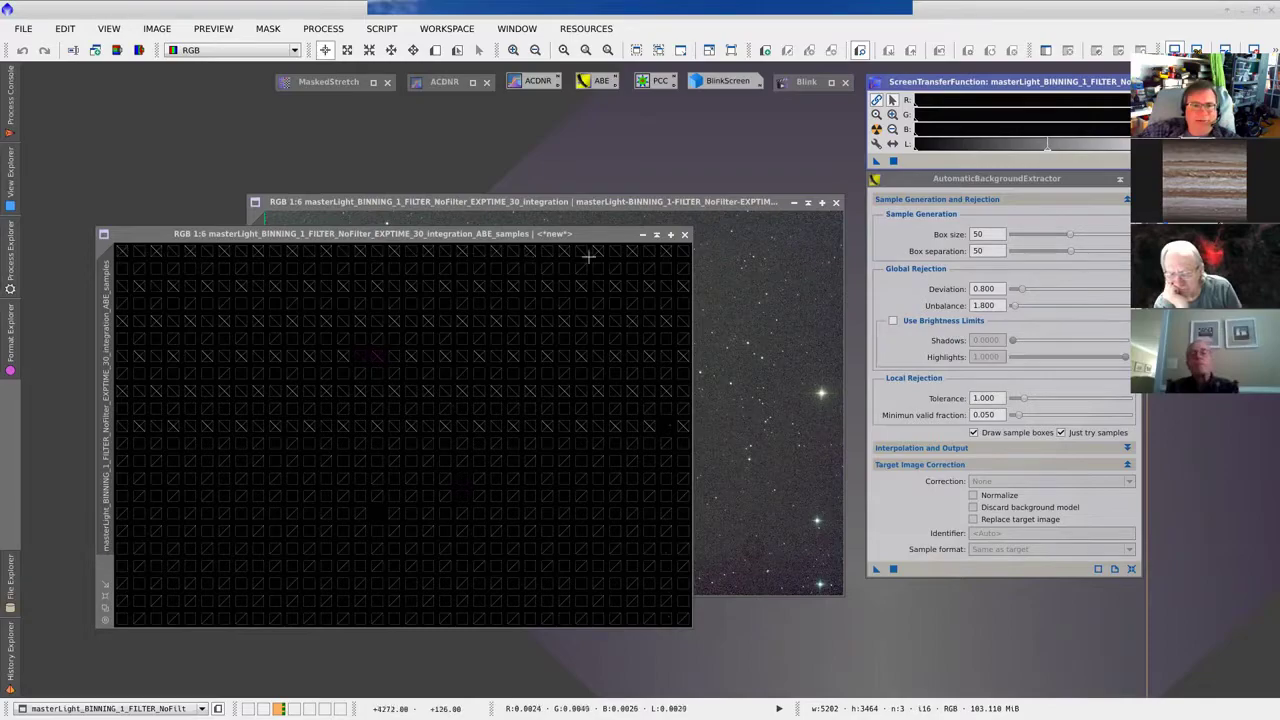
drag(546, 238, 697, 207)
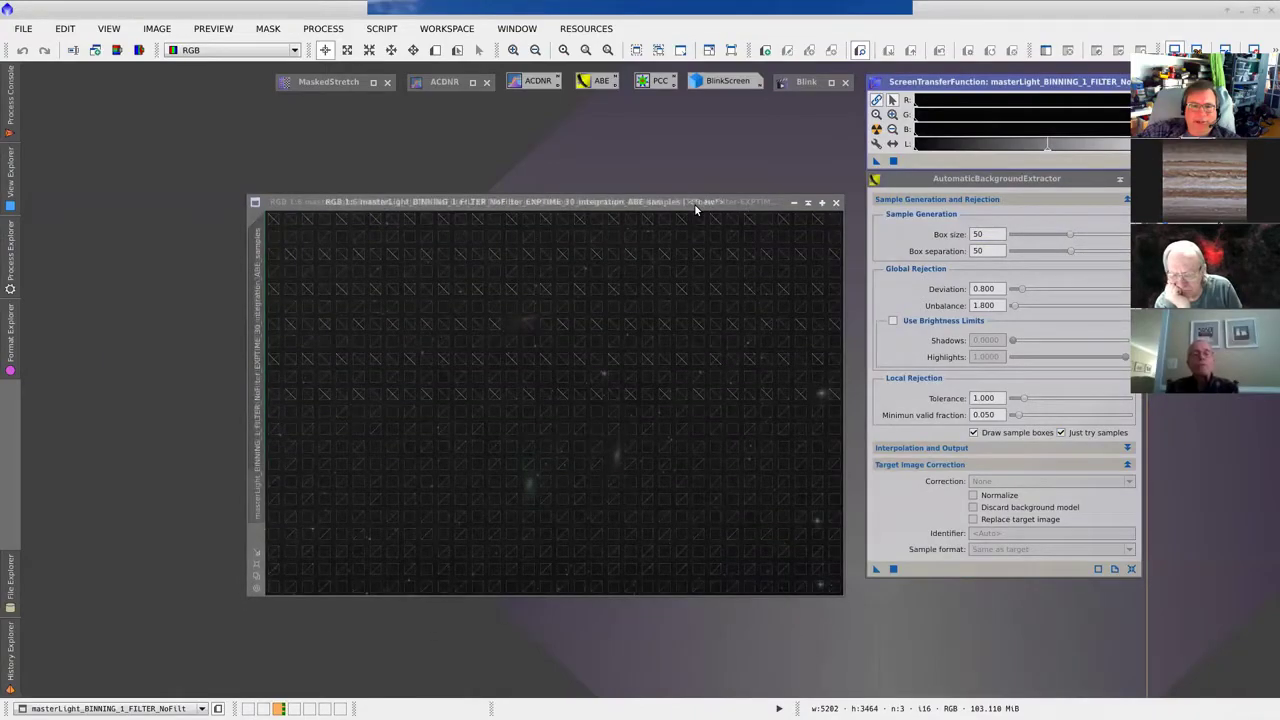
drag(694, 203, 520, 288)
drag(553, 201, 560, 125)
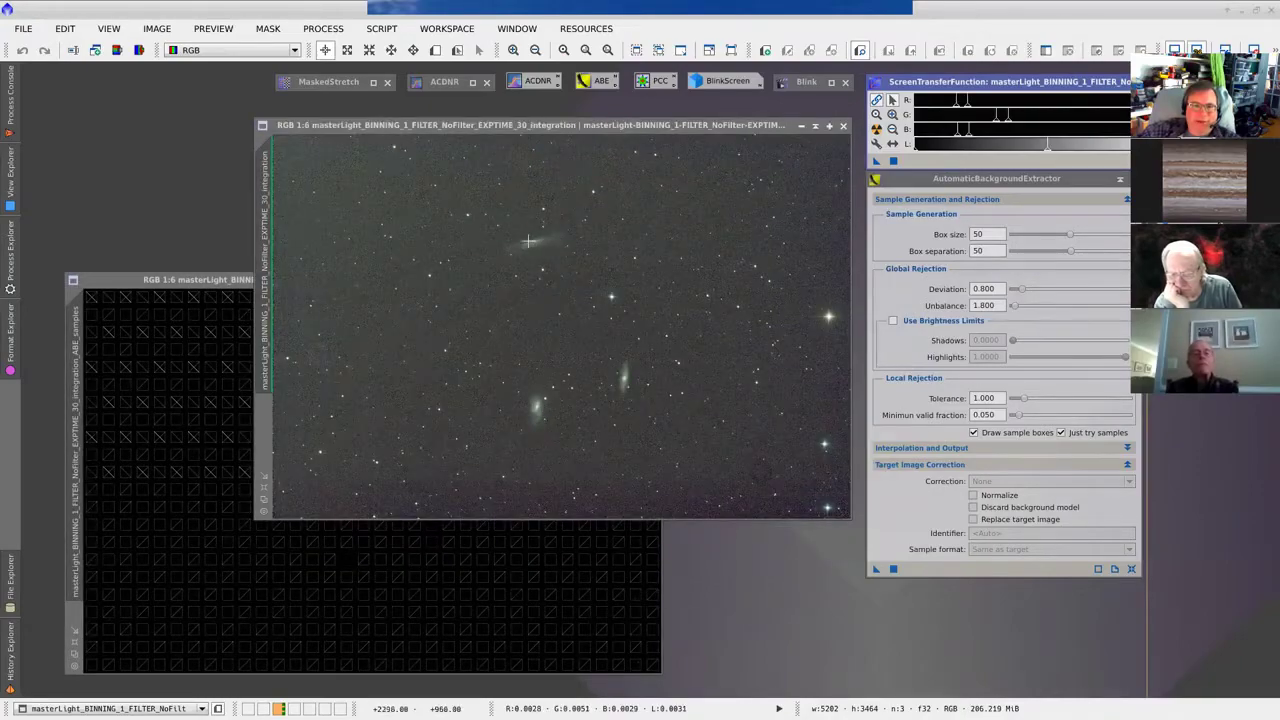
drag(210, 281, 397, 125)
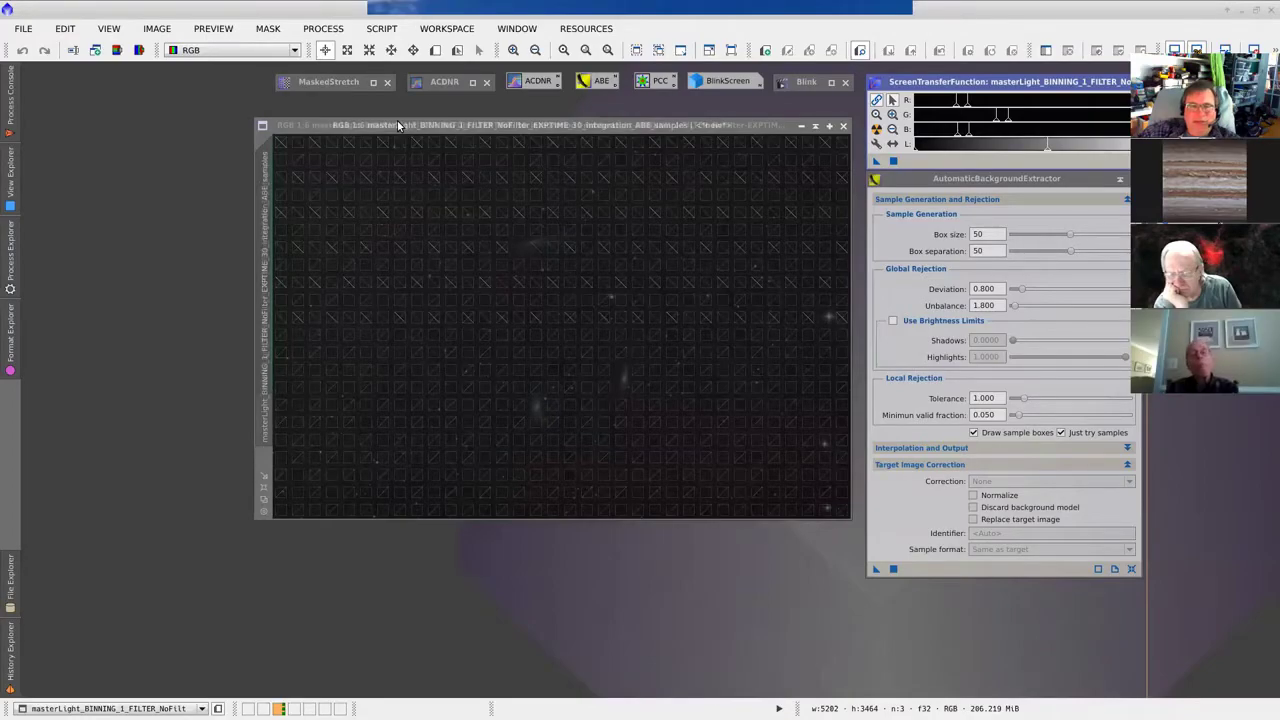
drag(400, 118, 219, 282)
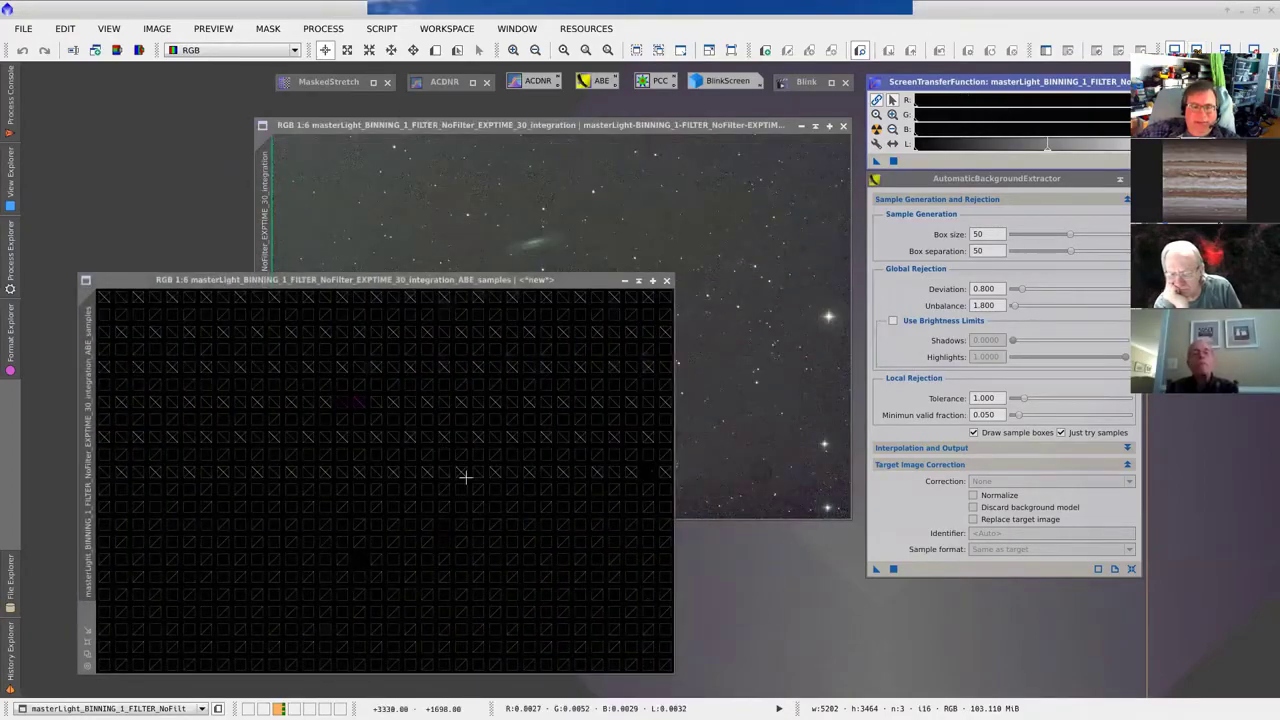
click(575, 130)
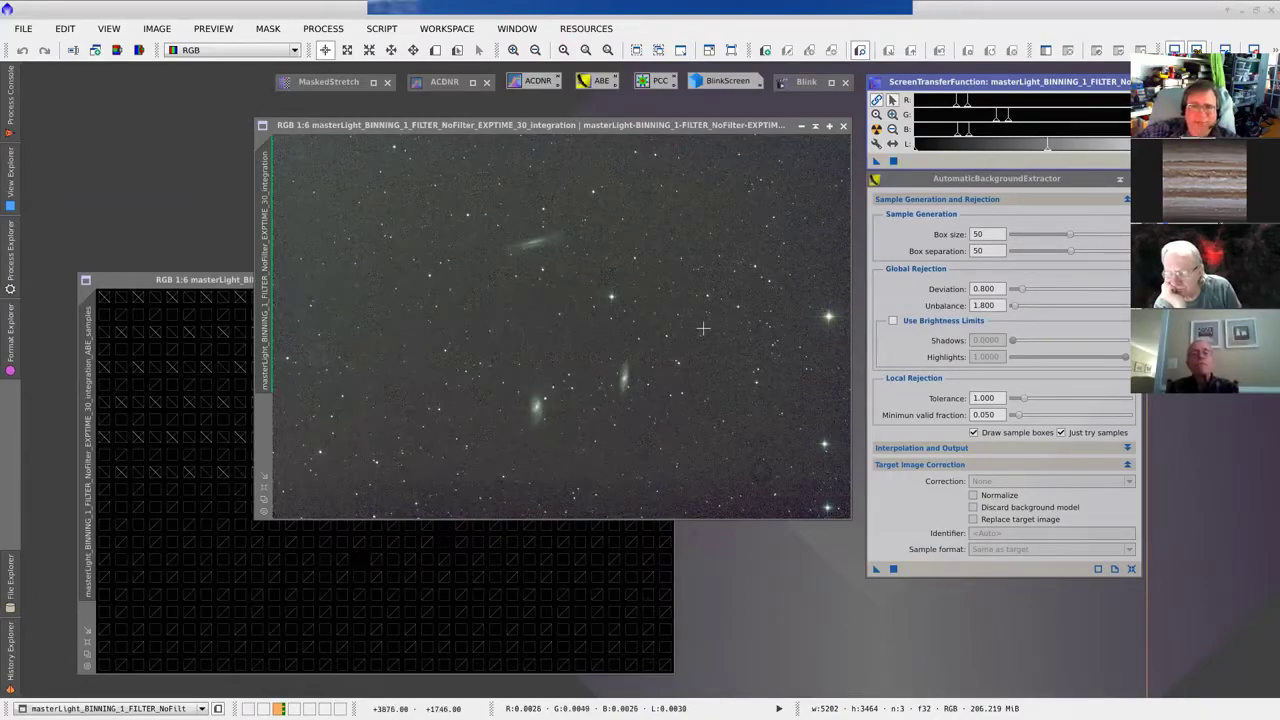
drag(235, 280, 222, 285)
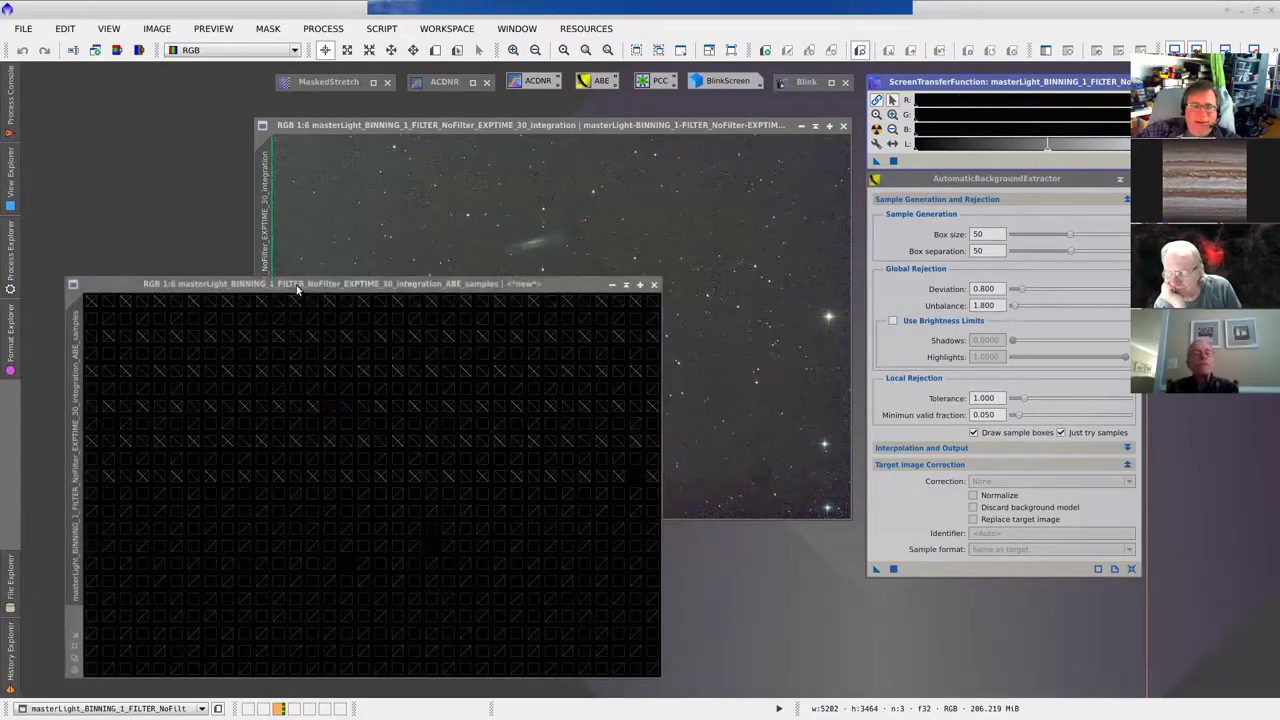
click(653, 286)
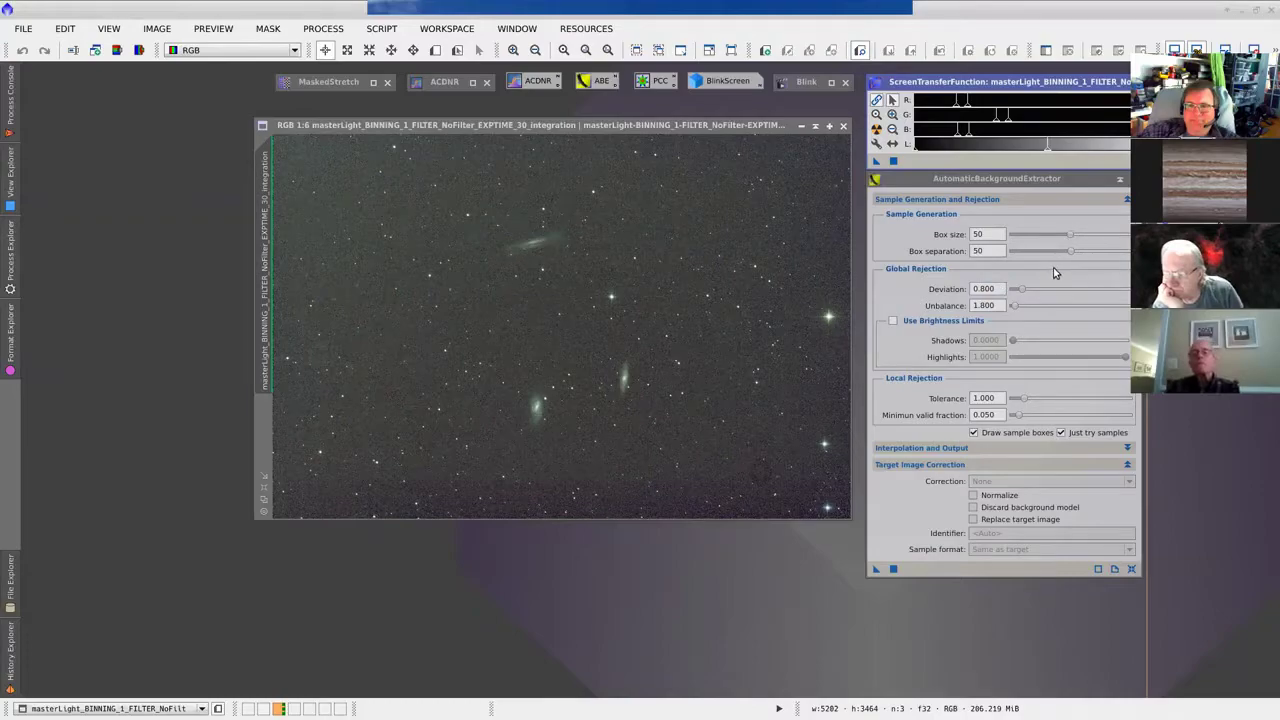
Step: Try a global rejection deviation of 0.100, generate a new sample map from the master light, inspect it and close it
click(997, 289)
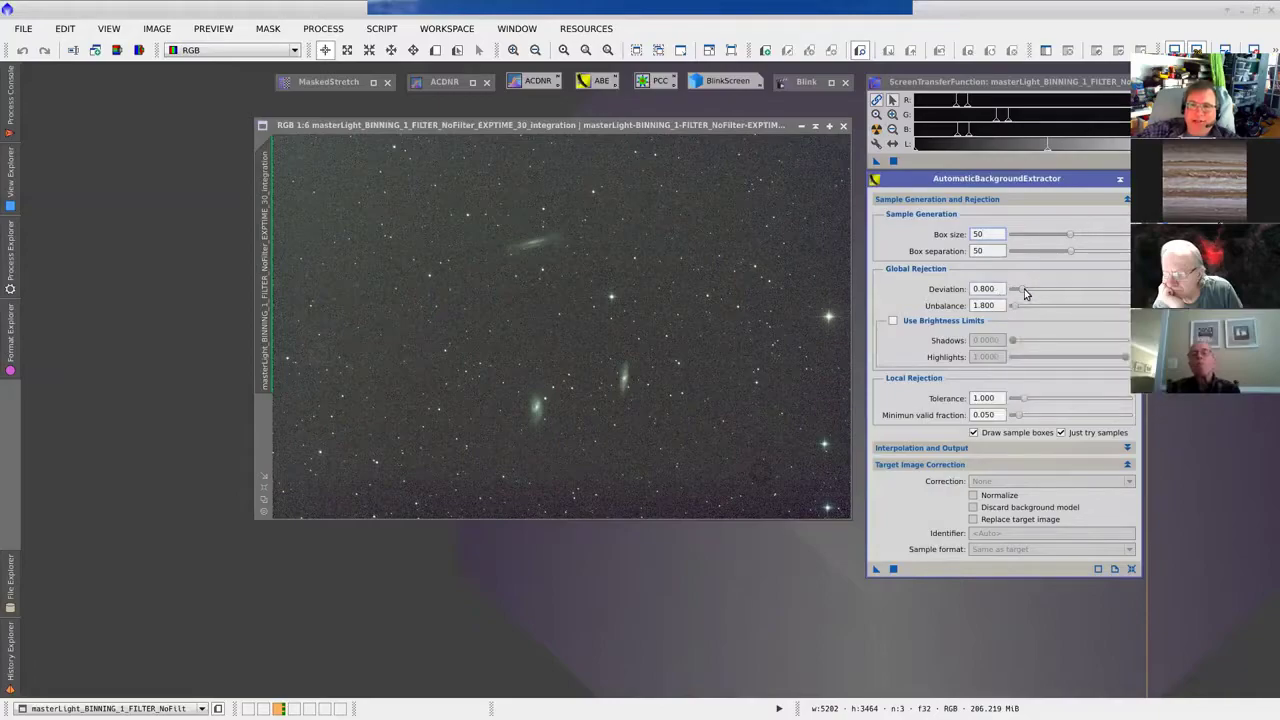
drag(1021, 294, 1016, 293)
click(876, 569)
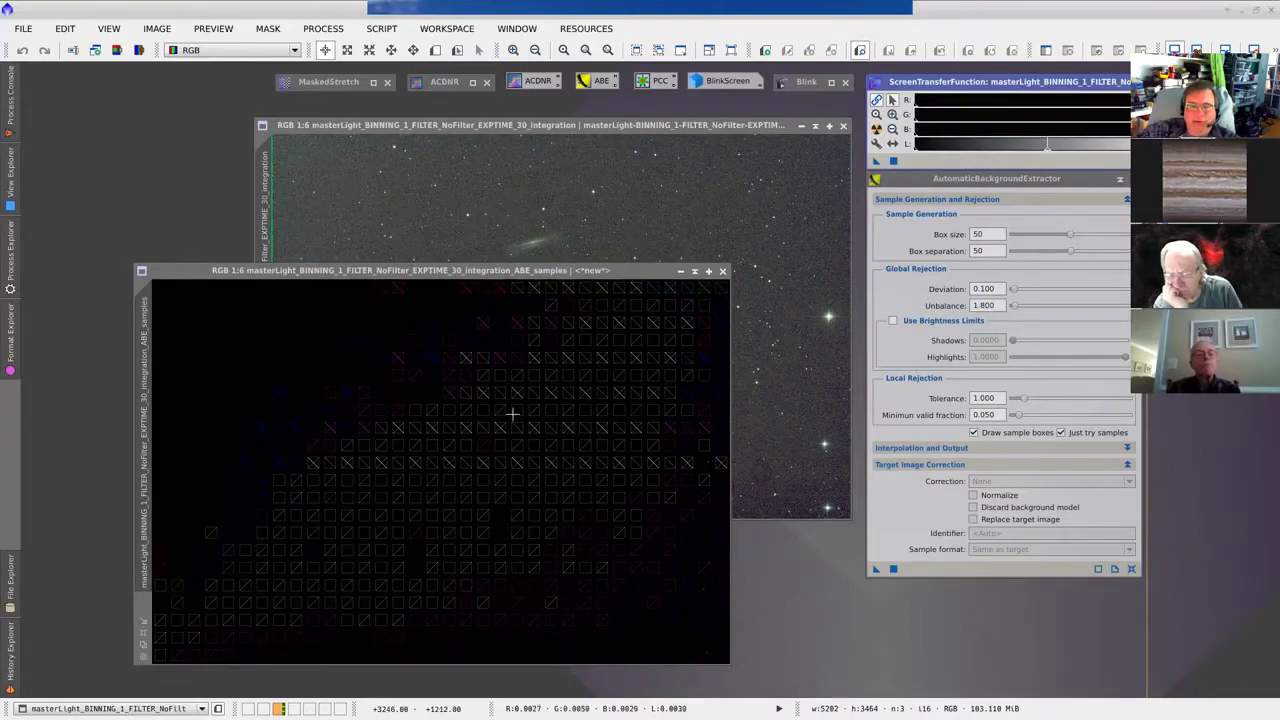
drag(505, 270, 450, 290)
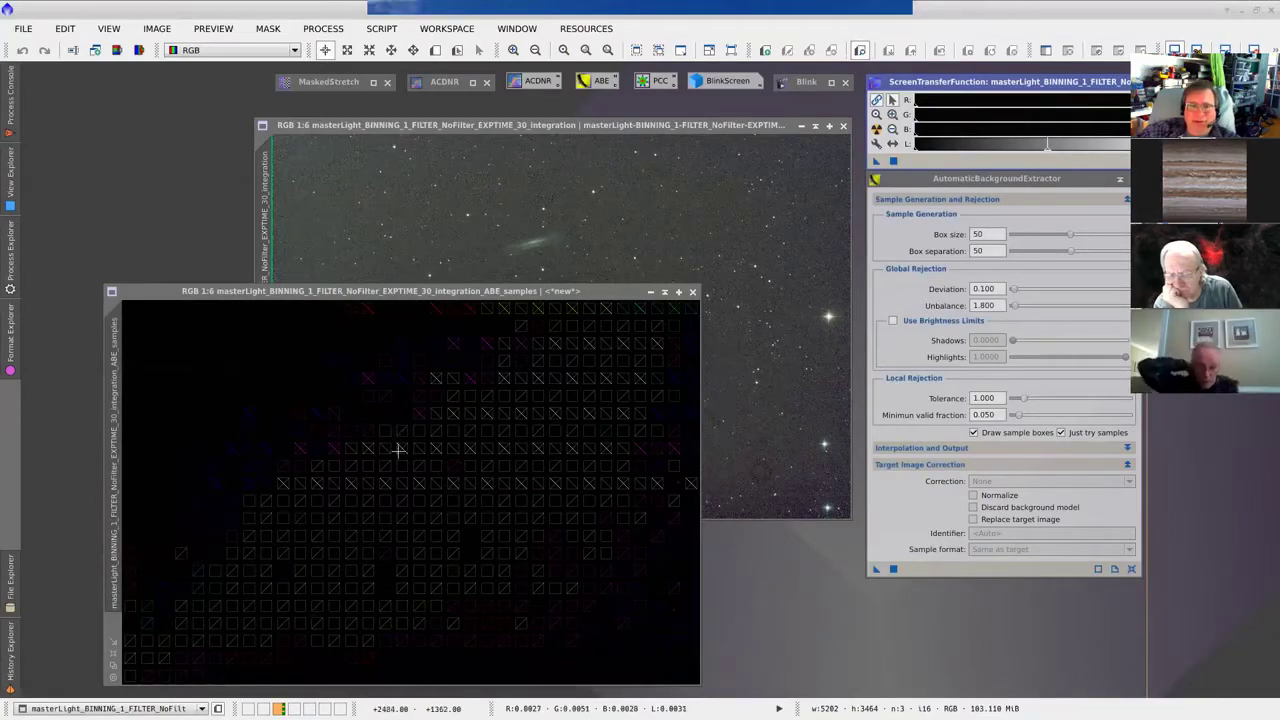
click(692, 293)
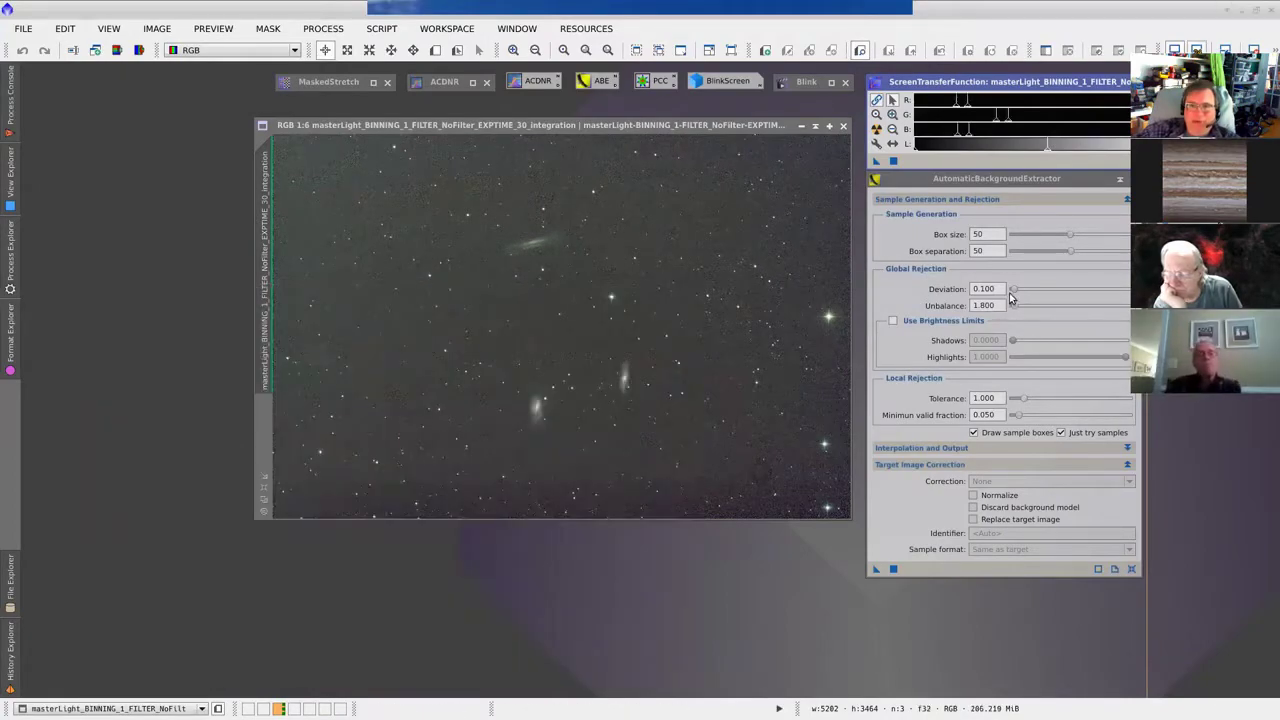
Step: Try a global rejection deviation of 7.600, generate a sample map from the master light and close the map
drag(1013, 290, 1101, 290)
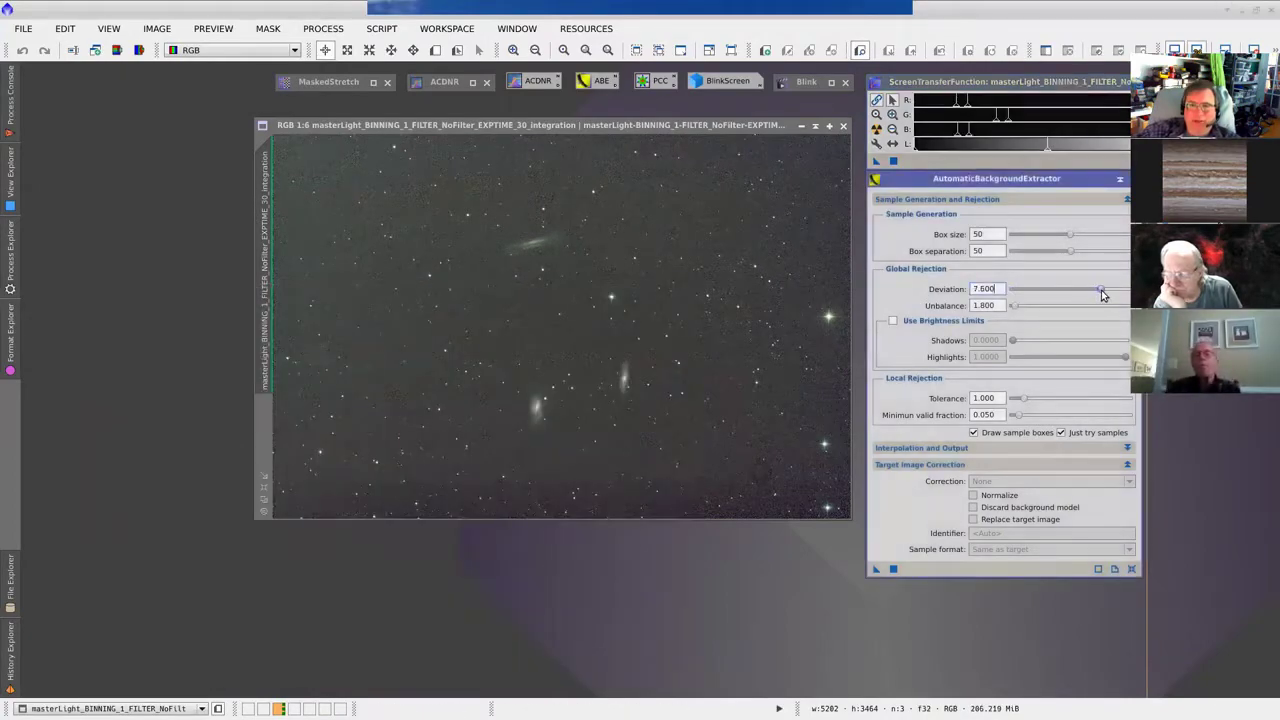
drag(877, 569, 570, 316)
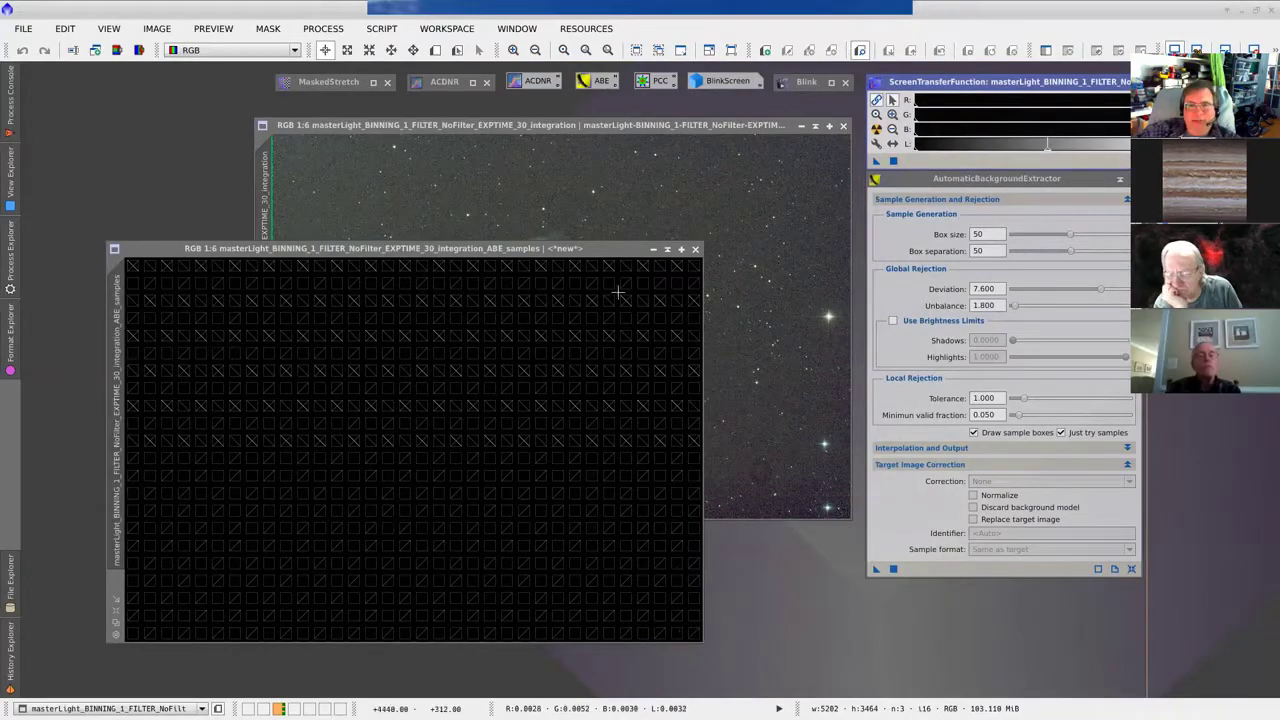
click(695, 250)
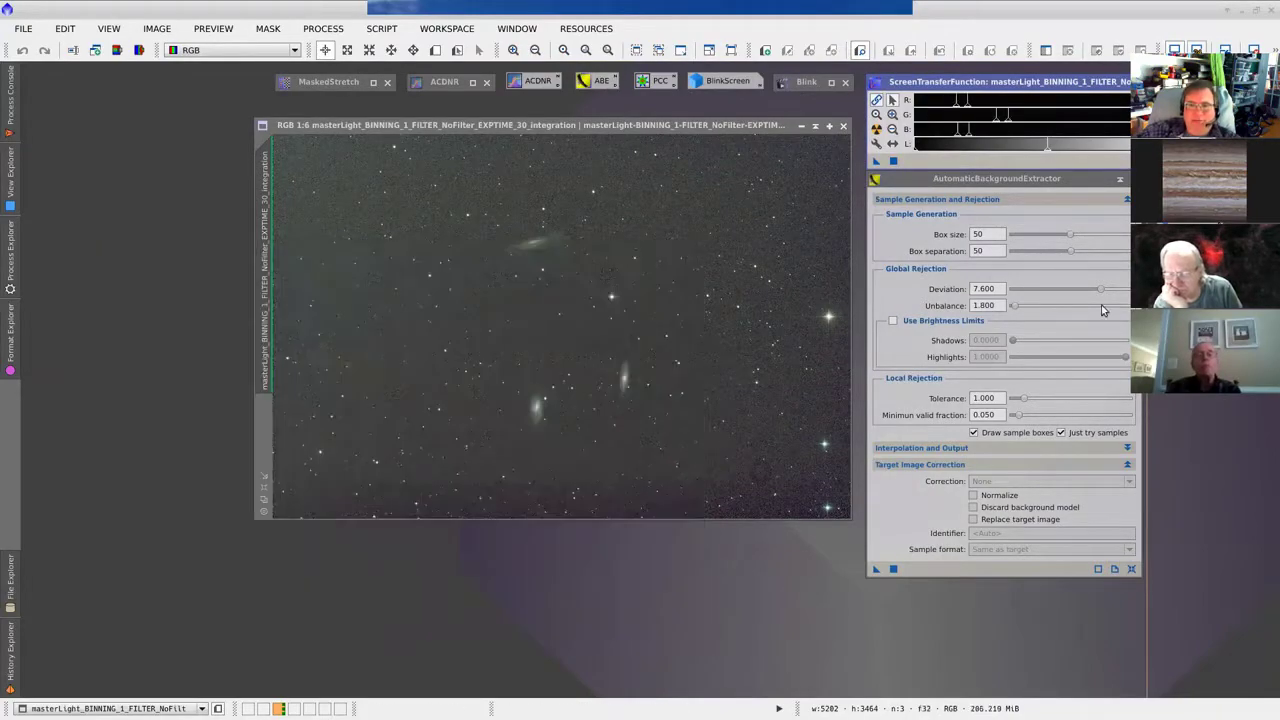
Step: Set the global rejection deviation to 0.800 and turn off drawing sample boxes and just trying samples
drag(1103, 289, 1029, 290)
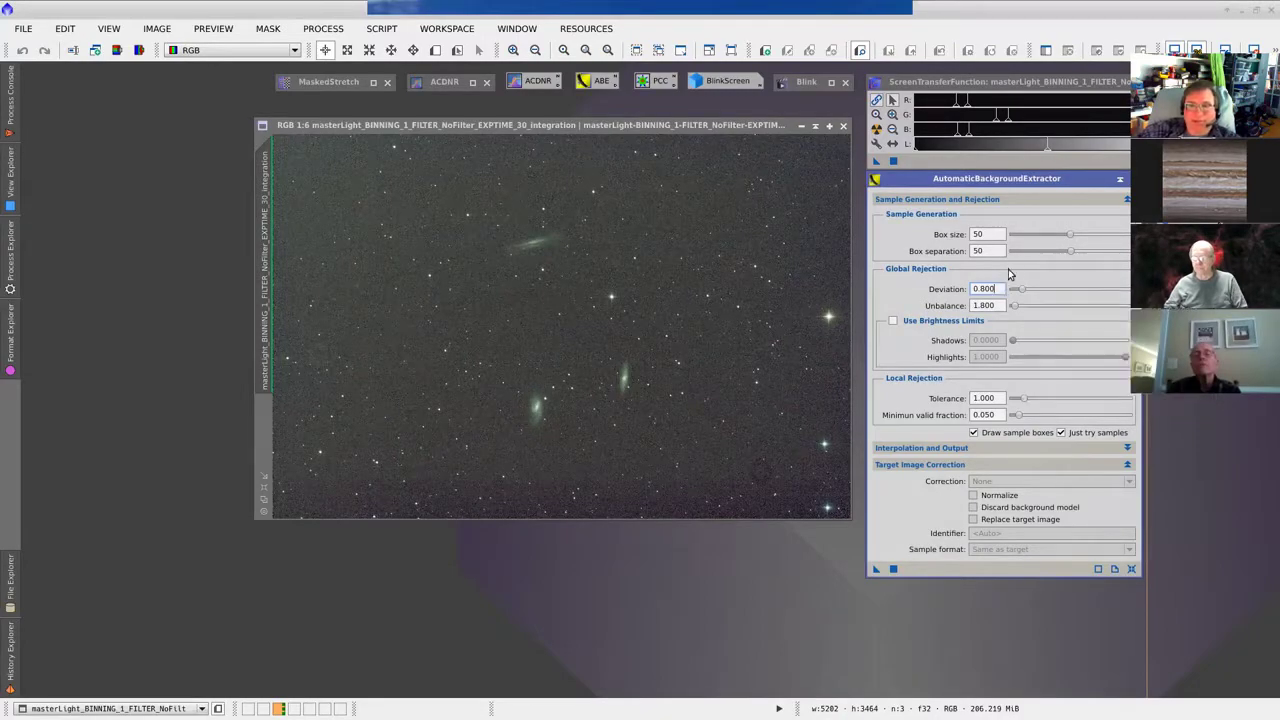
drag(988, 186, 980, 198)
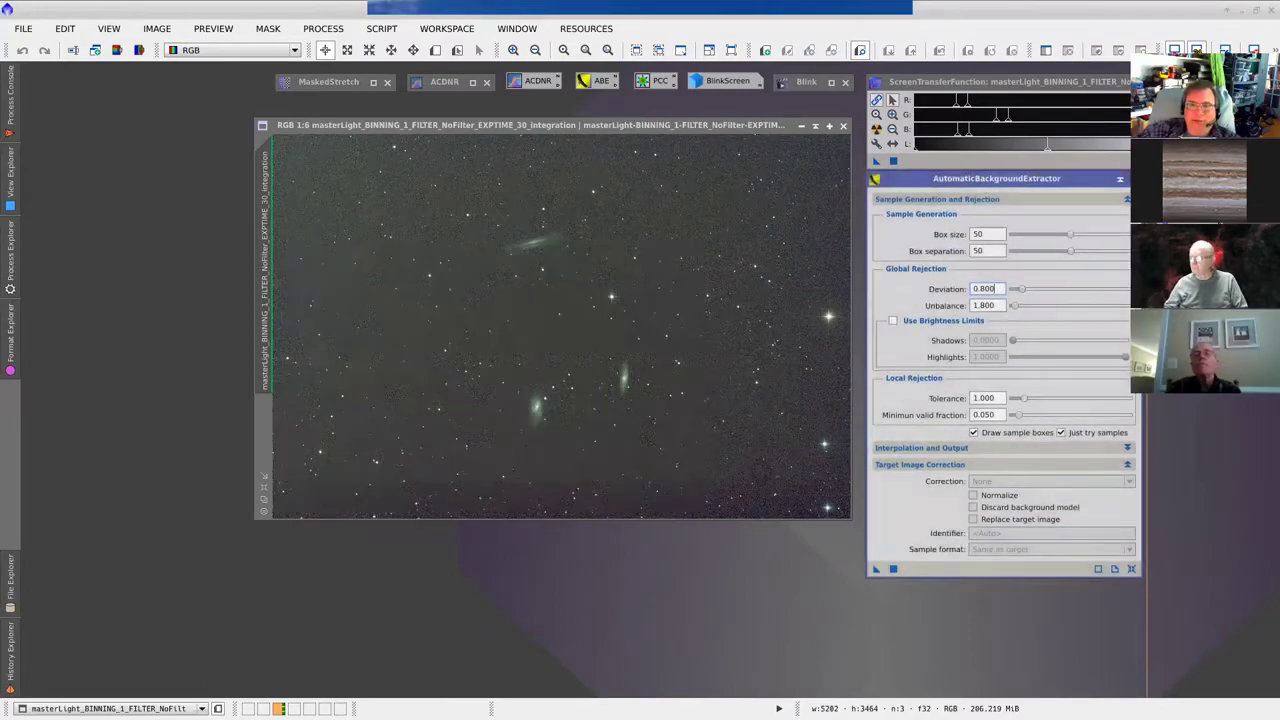
drag(629, 129, 573, 115)
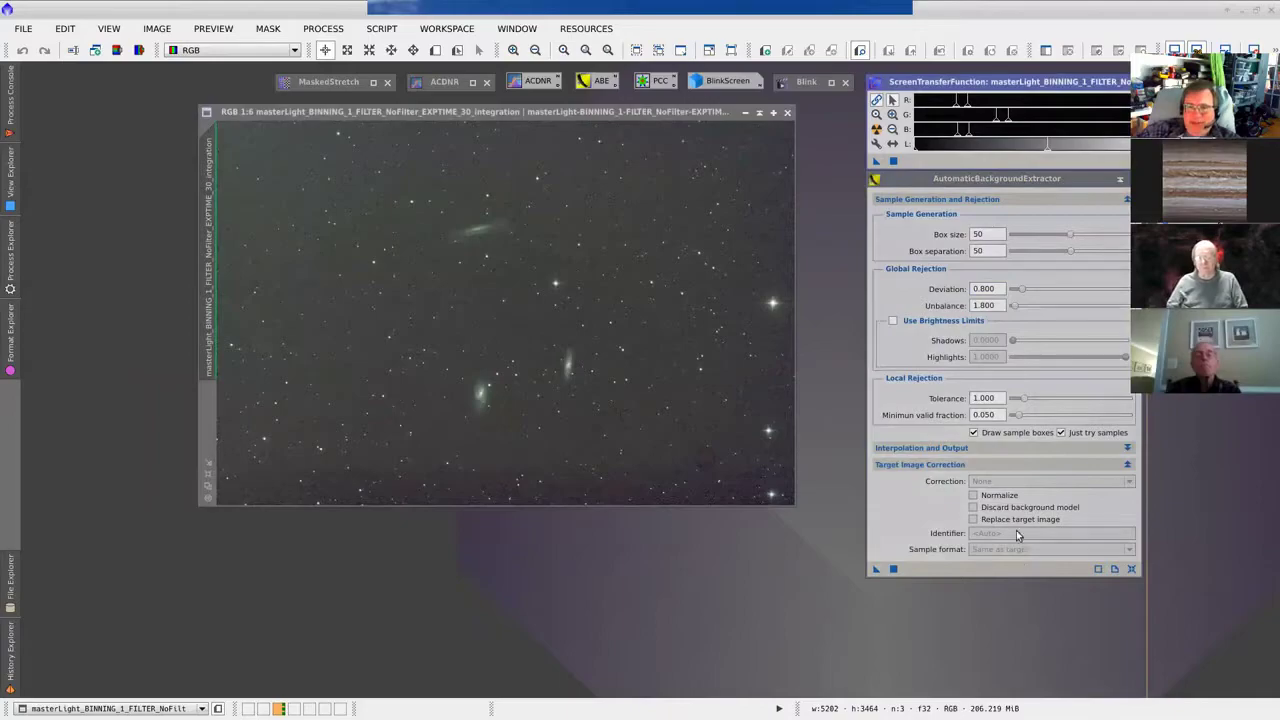
click(1060, 433)
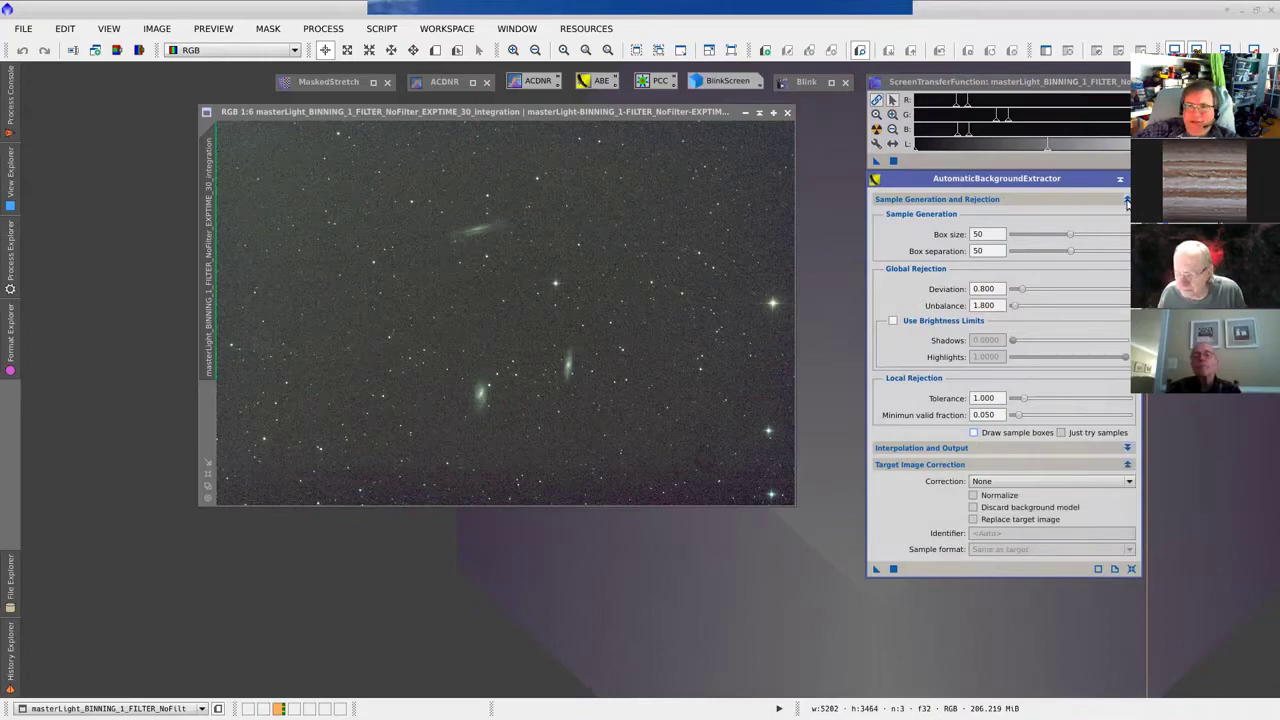
Step: Set AutomaticBackgroundExtractor's function degree to 2 and its correction to Subtraction, with Normalize and Replace target image enabled
click(1128, 448)
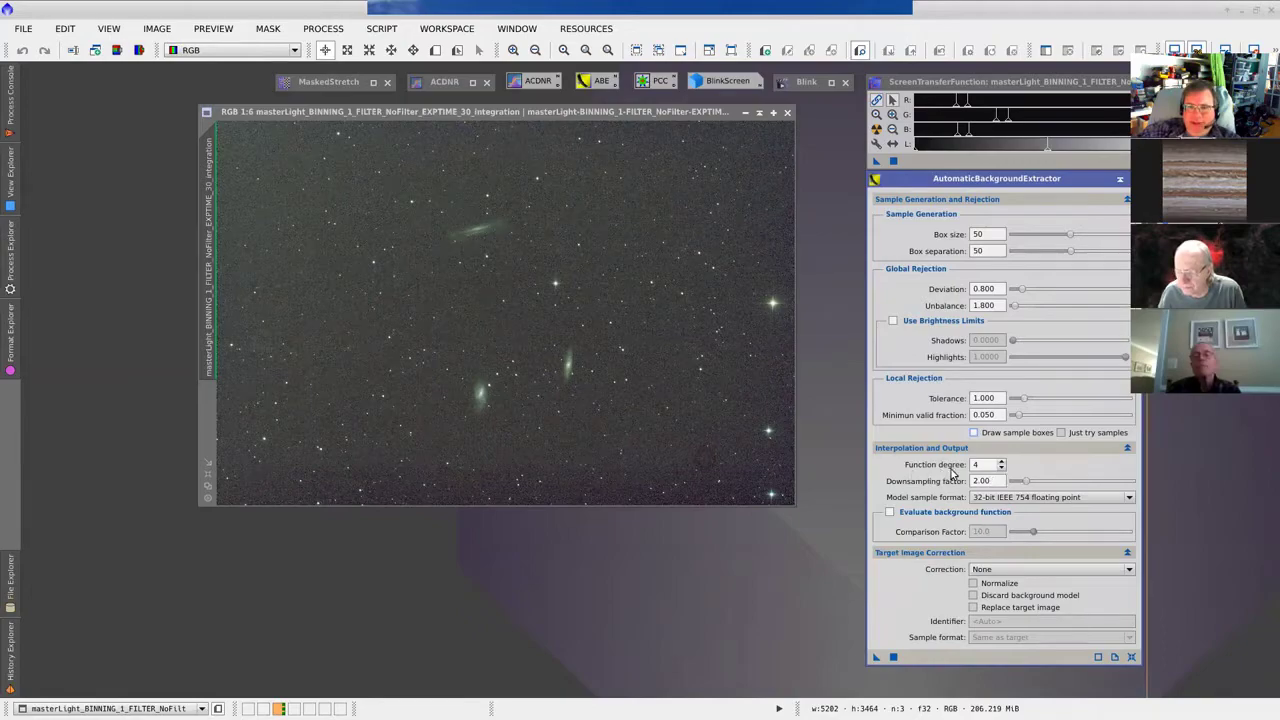
click(1001, 468)
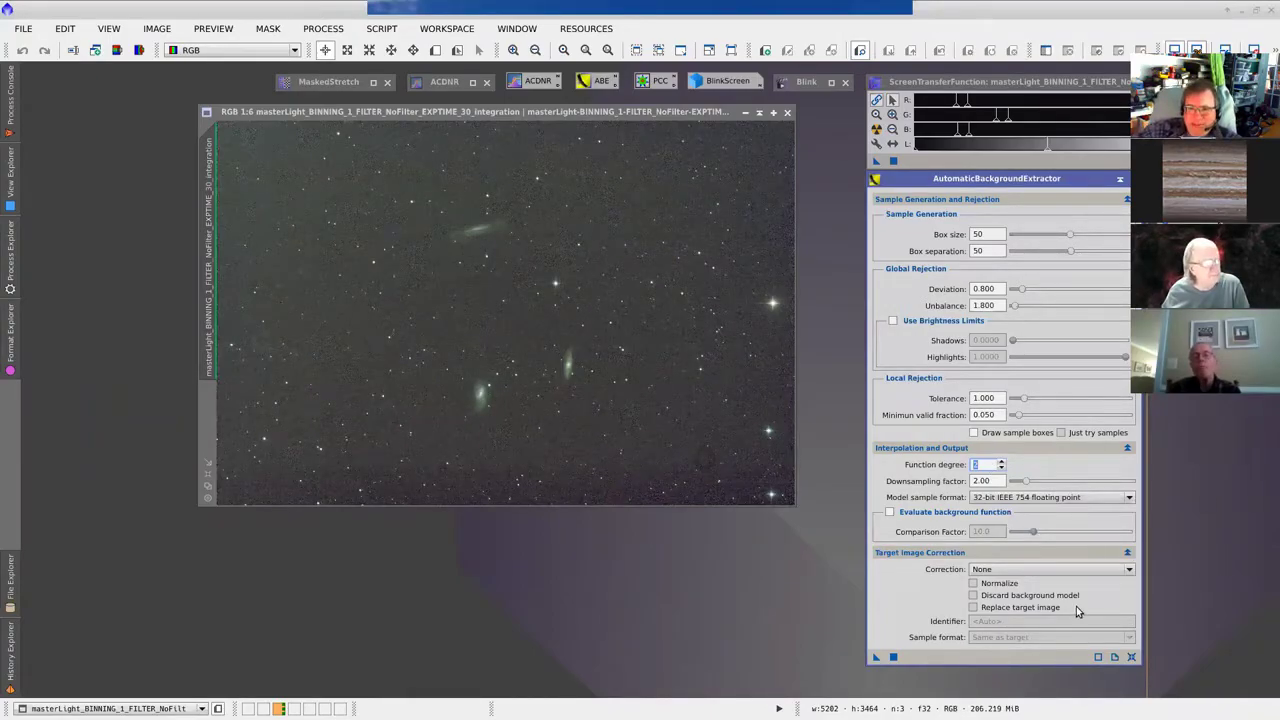
click(997, 572)
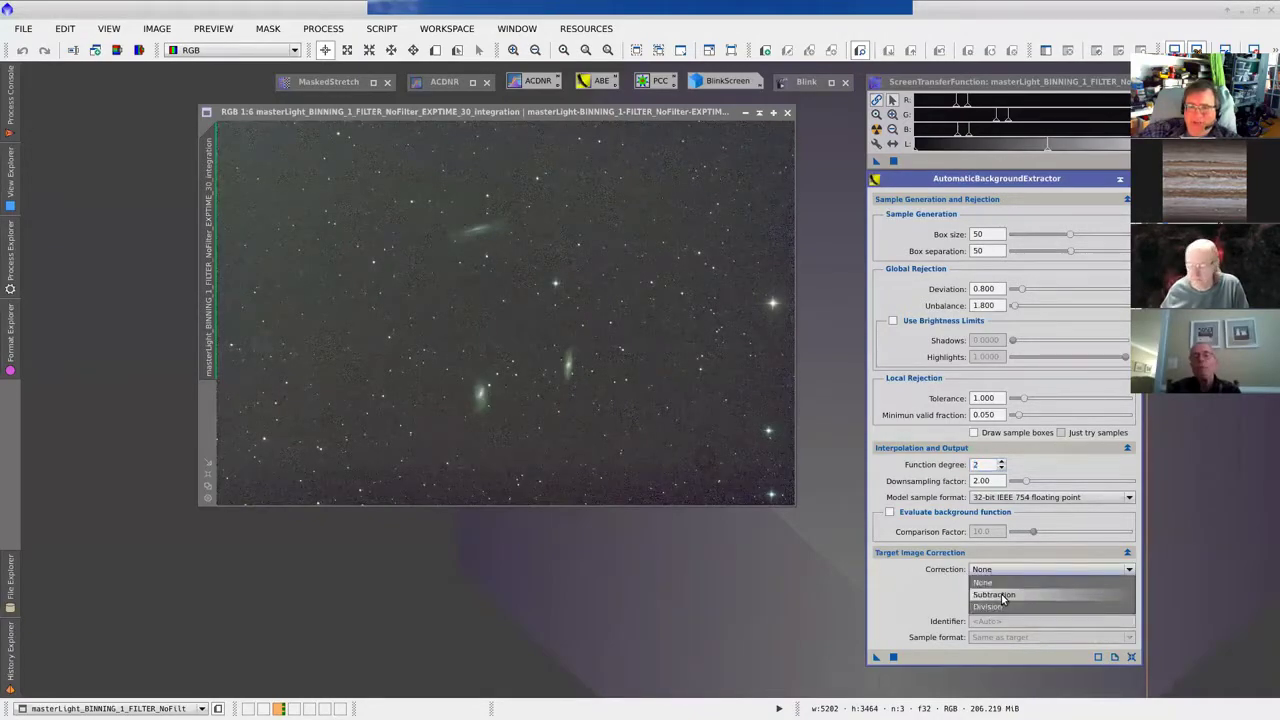
click(1003, 596)
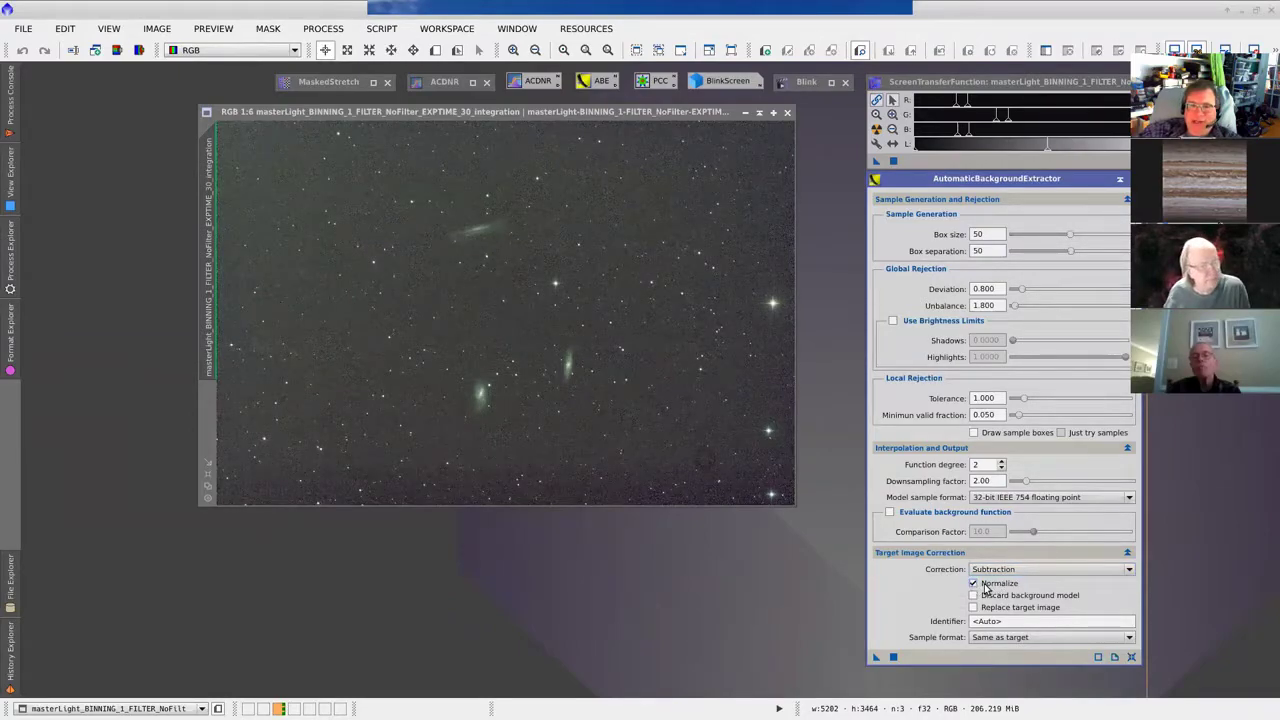
mouse_move(986, 589)
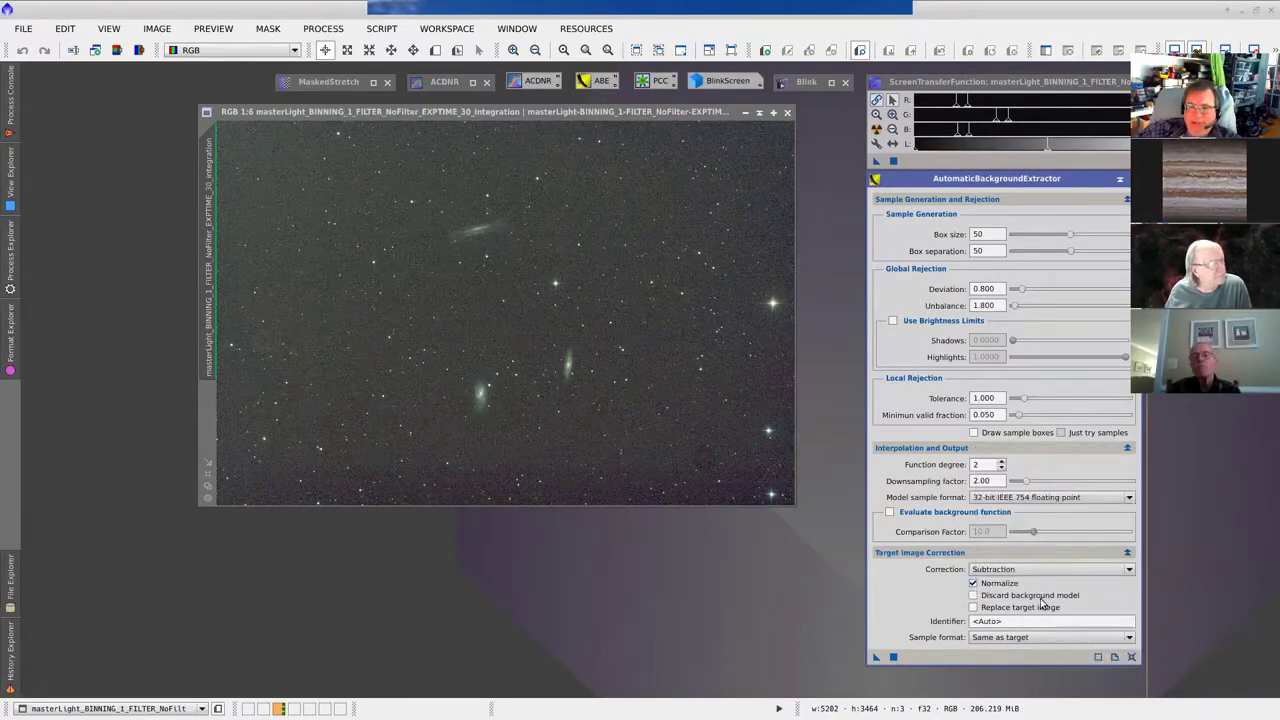
click(974, 608)
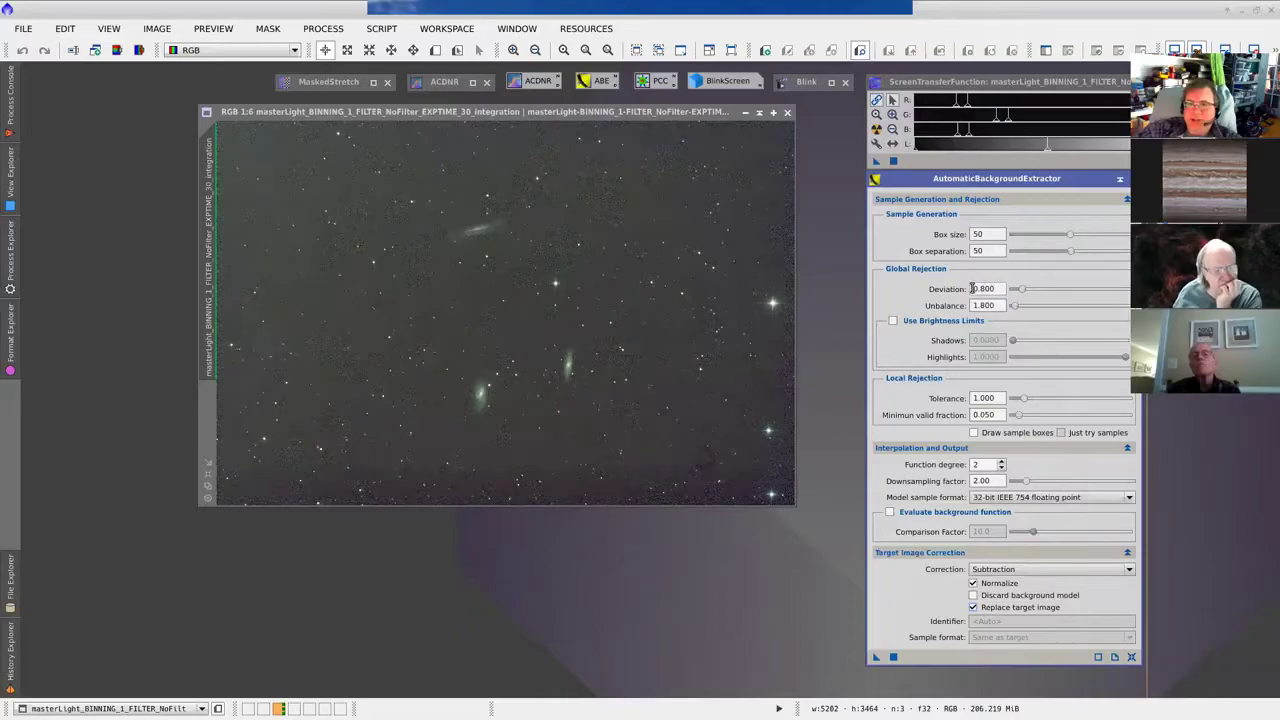
mouse_move(986, 288)
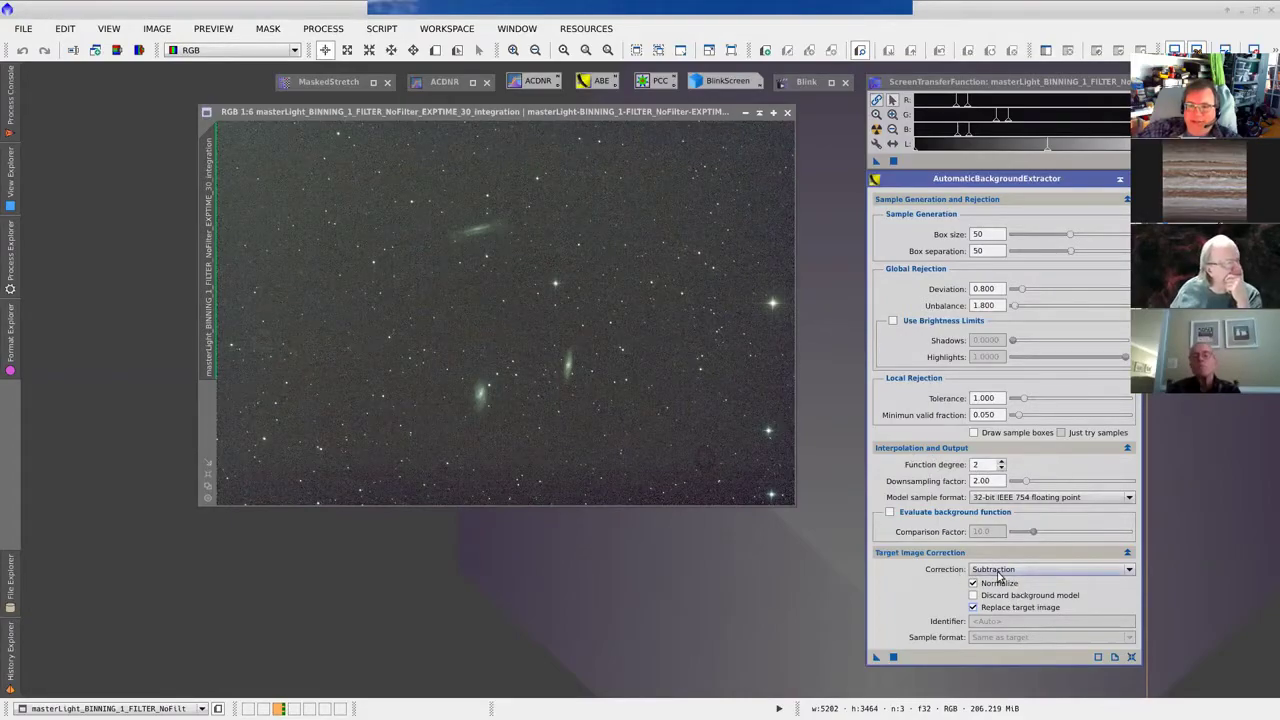
mouse_move(1001, 586)
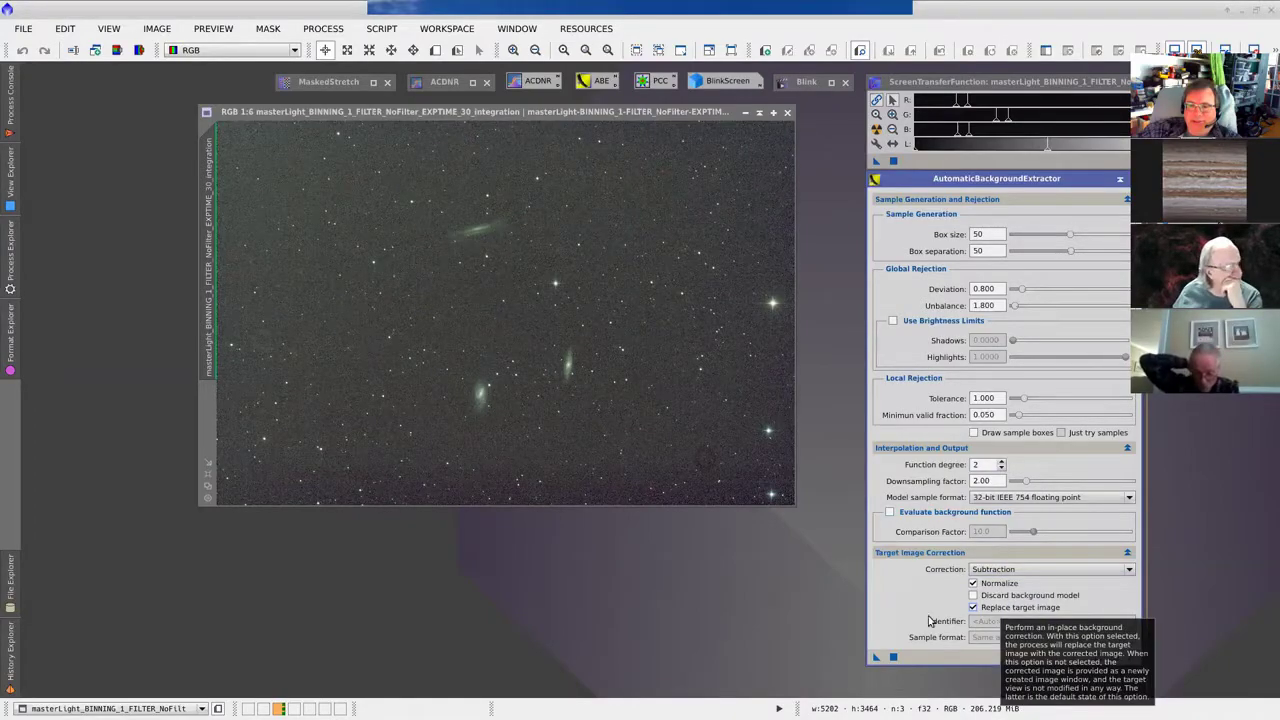
Step: Apply AutomaticBackgroundExtractor to the master light and auto-stretch the extracted background model with unlinked RGB channels
drag(877, 660, 645, 365)
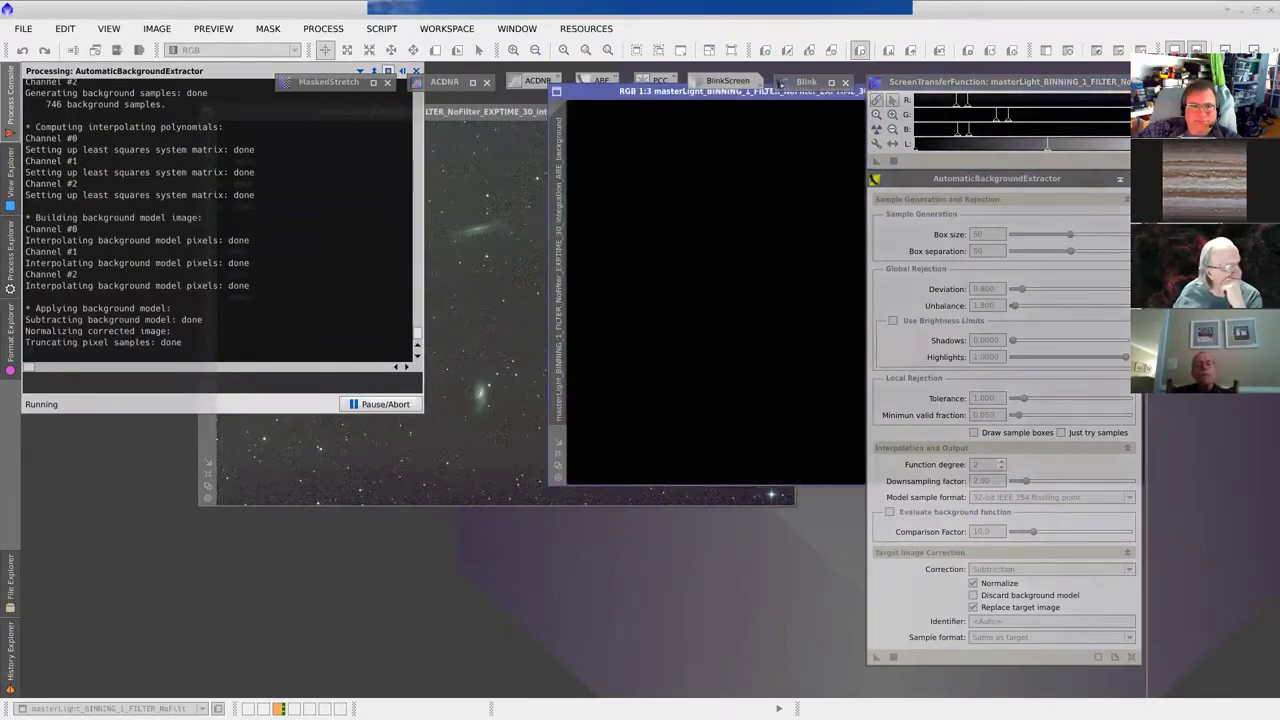
drag(668, 97, 246, 246)
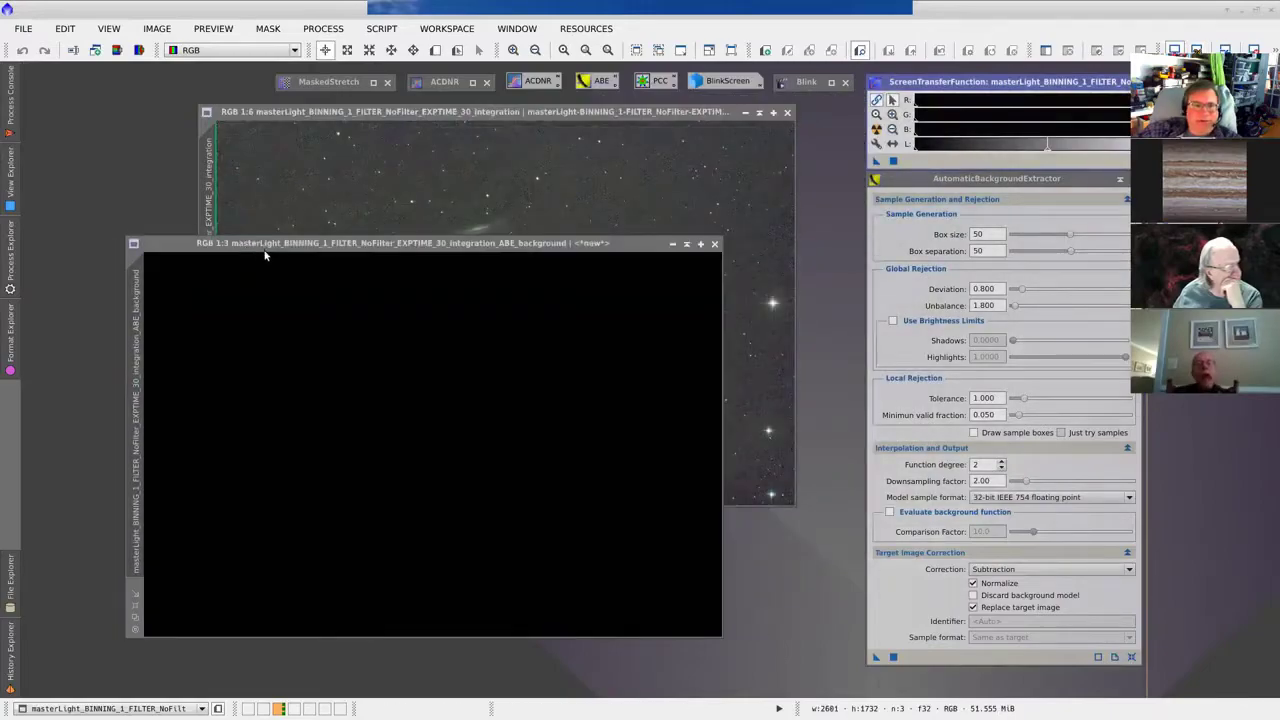
click(877, 131)
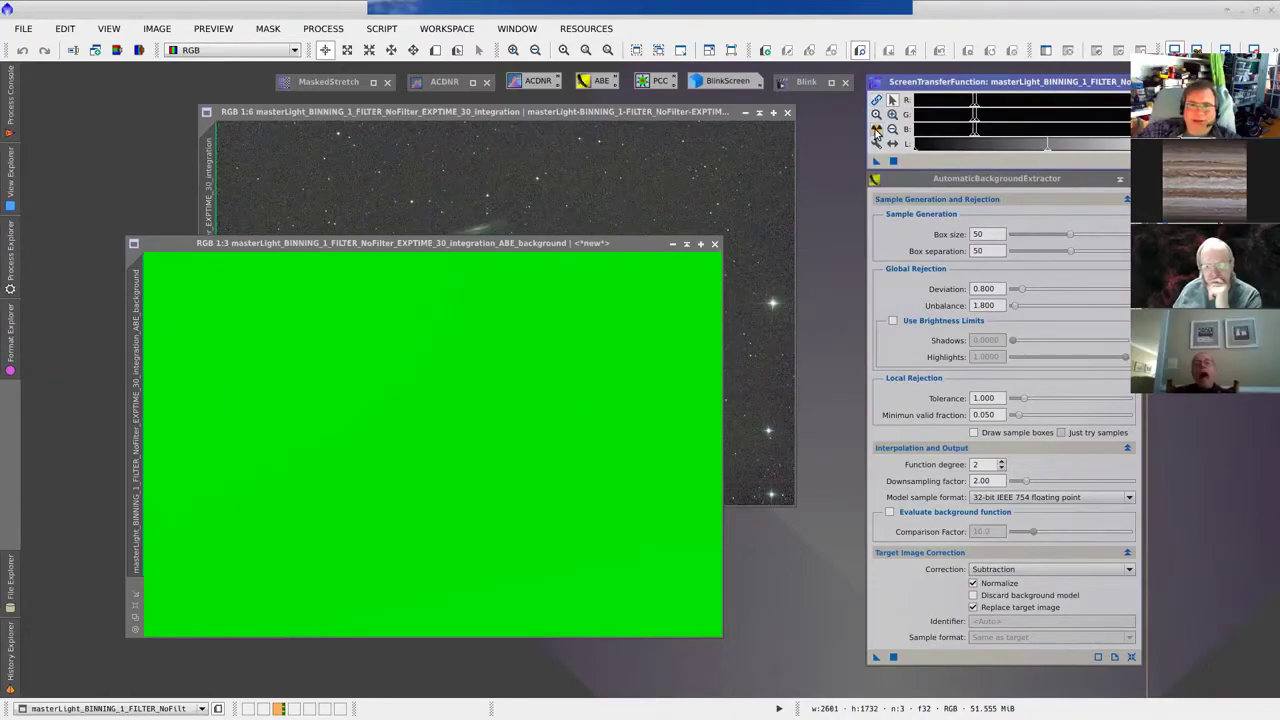
click(876, 133)
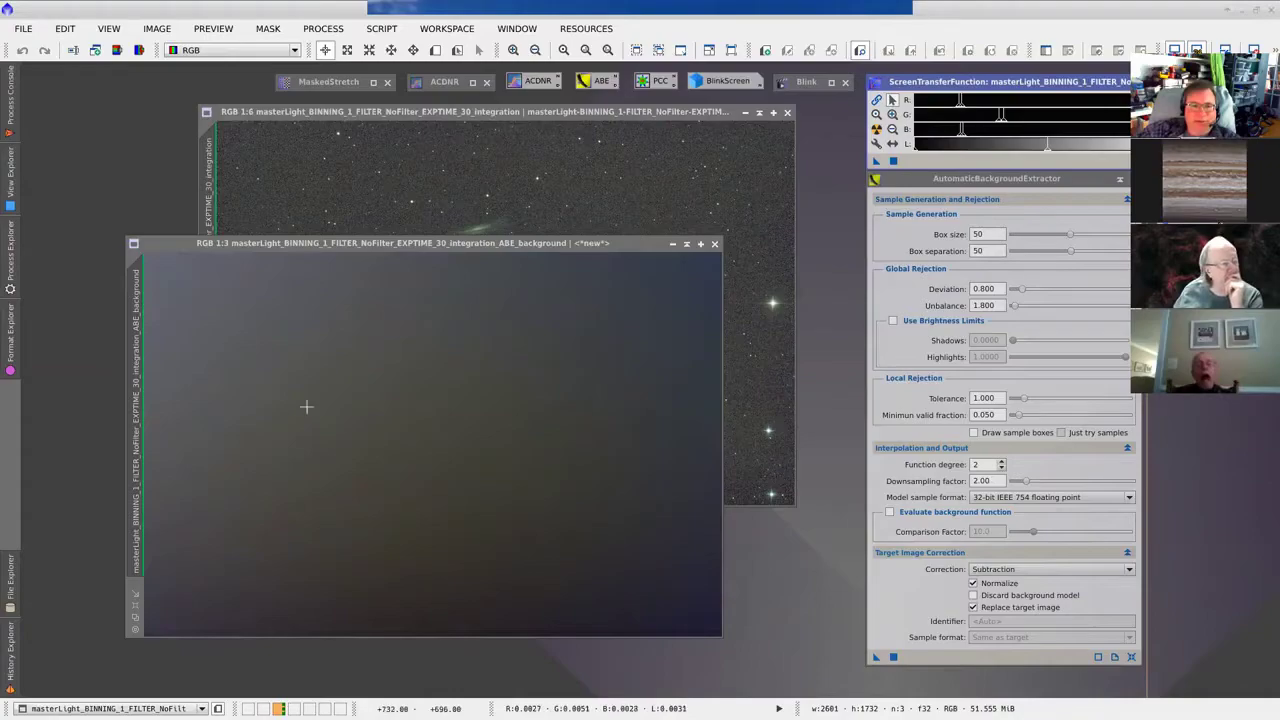
Step: Place the master light beside the background model and compare it before and after extraction by undoing and redoing the correction
drag(485, 249, 382, 295)
drag(452, 117, 506, 108)
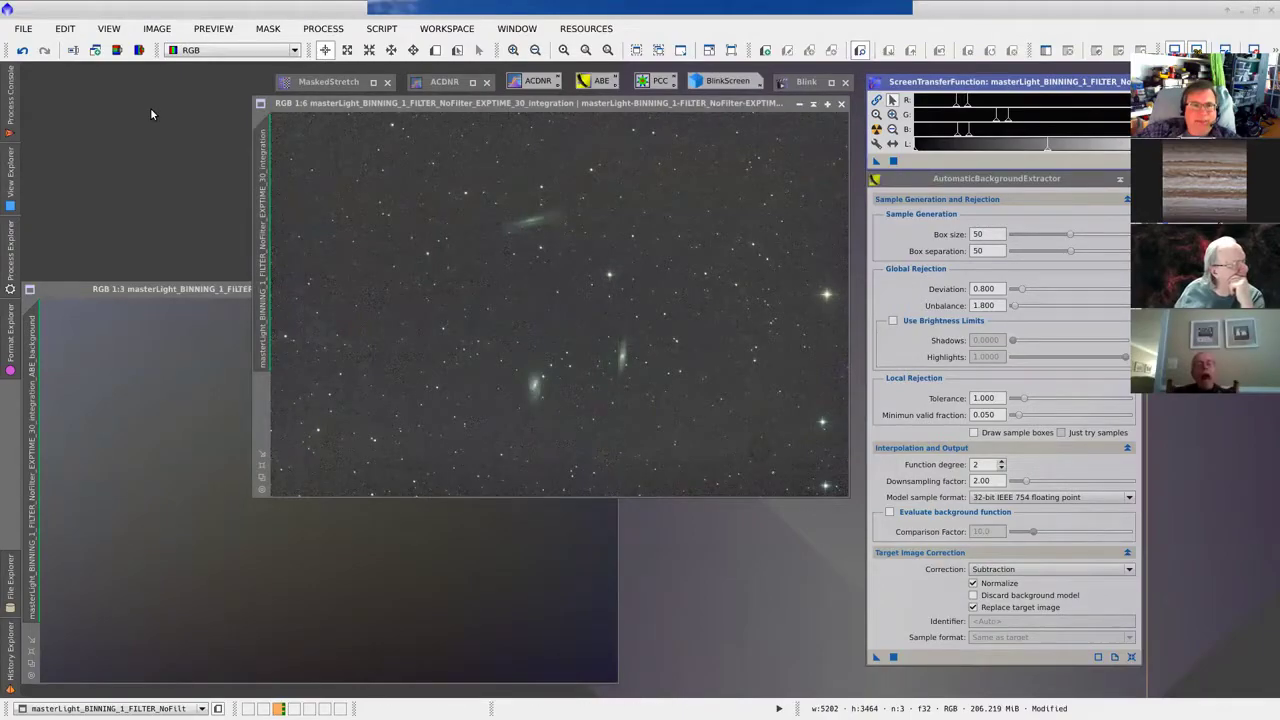
click(22, 52)
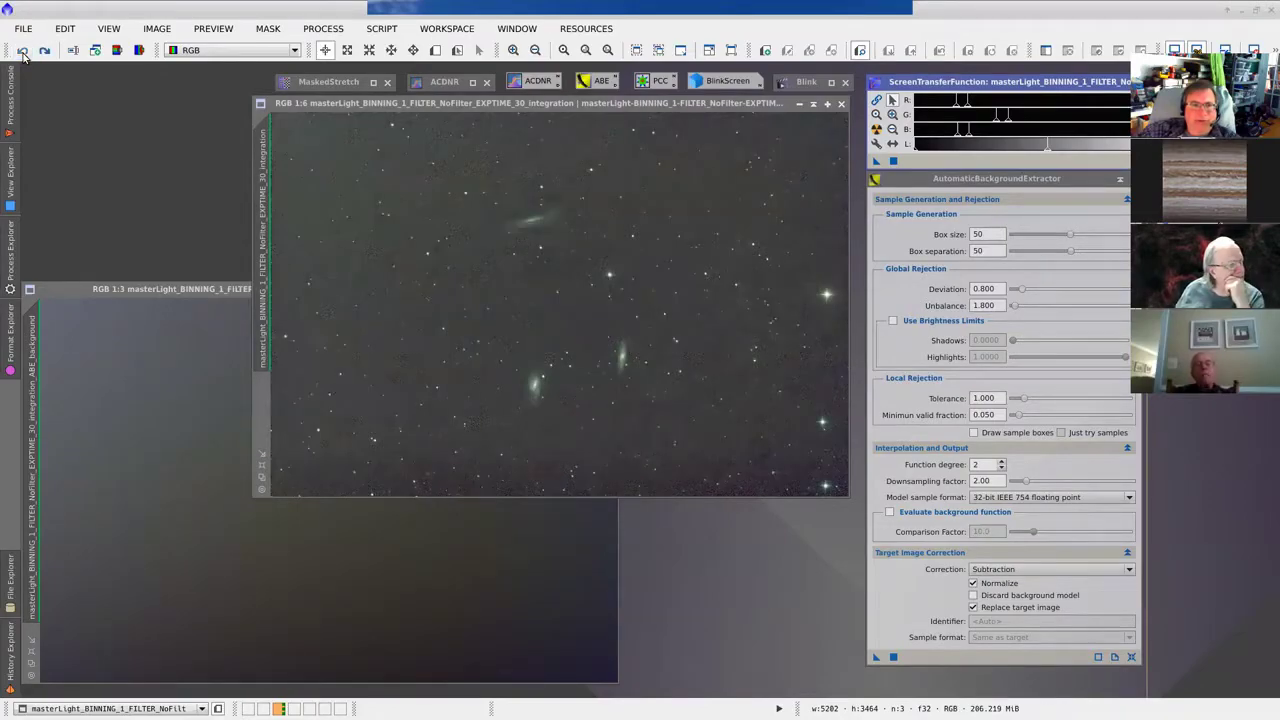
click(22, 53)
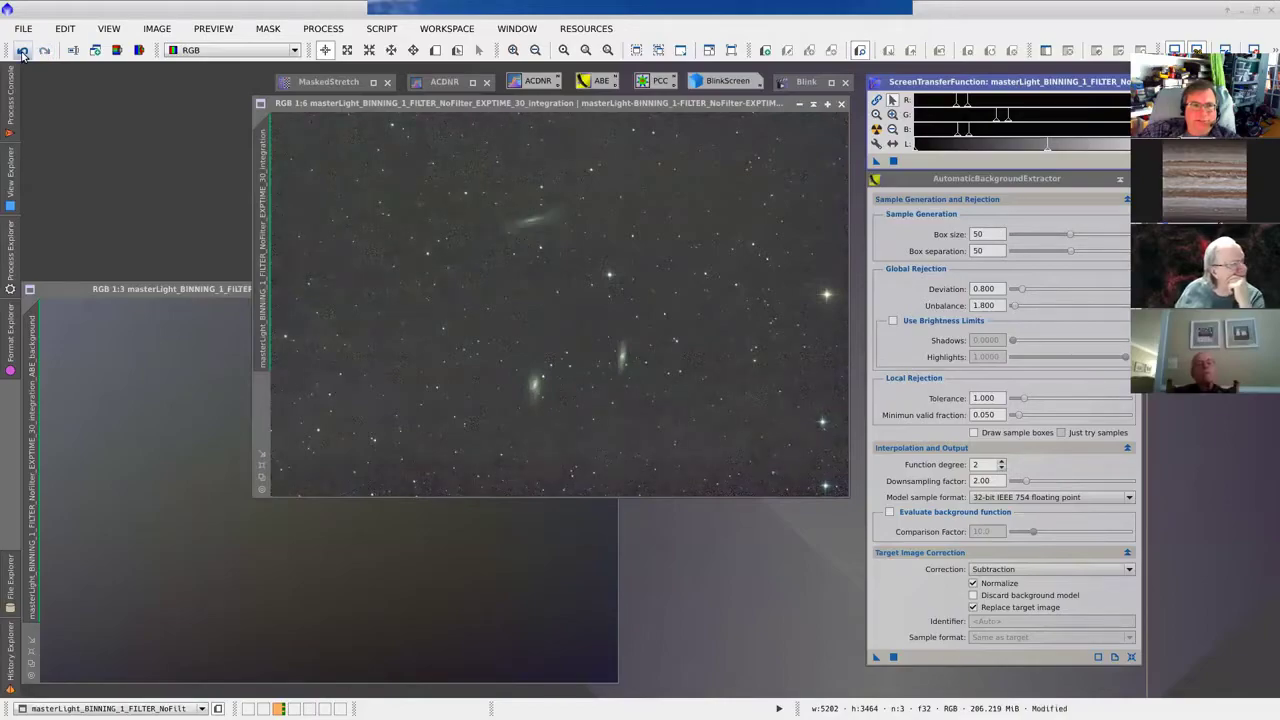
click(22, 53)
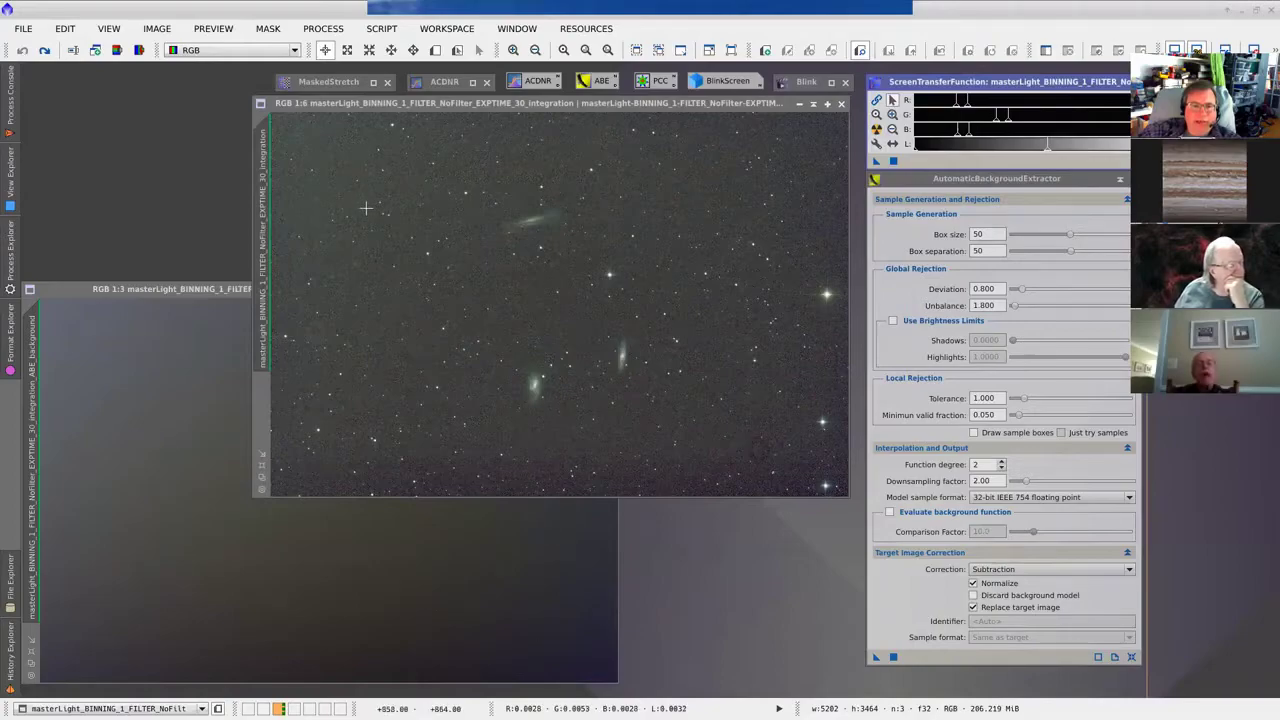
click(44, 50)
Step: Close the background model and recompute the screen stretch of the corrected master light
click(198, 289)
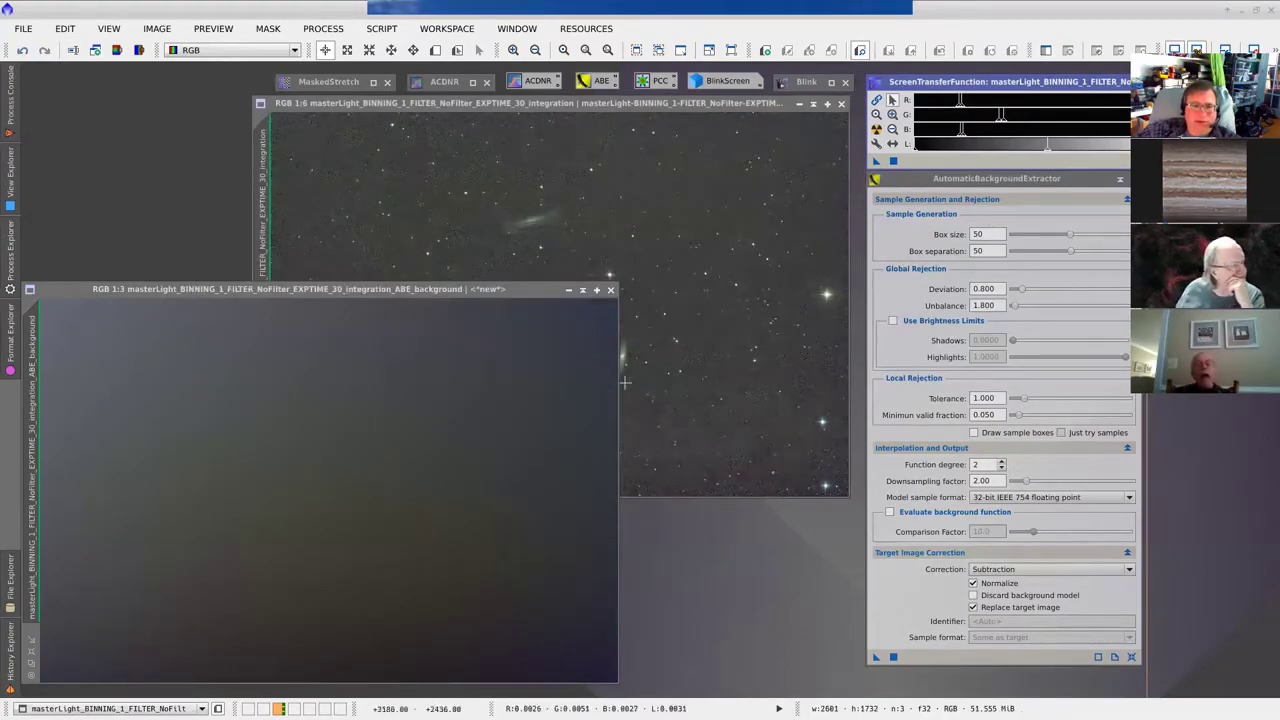
click(611, 291)
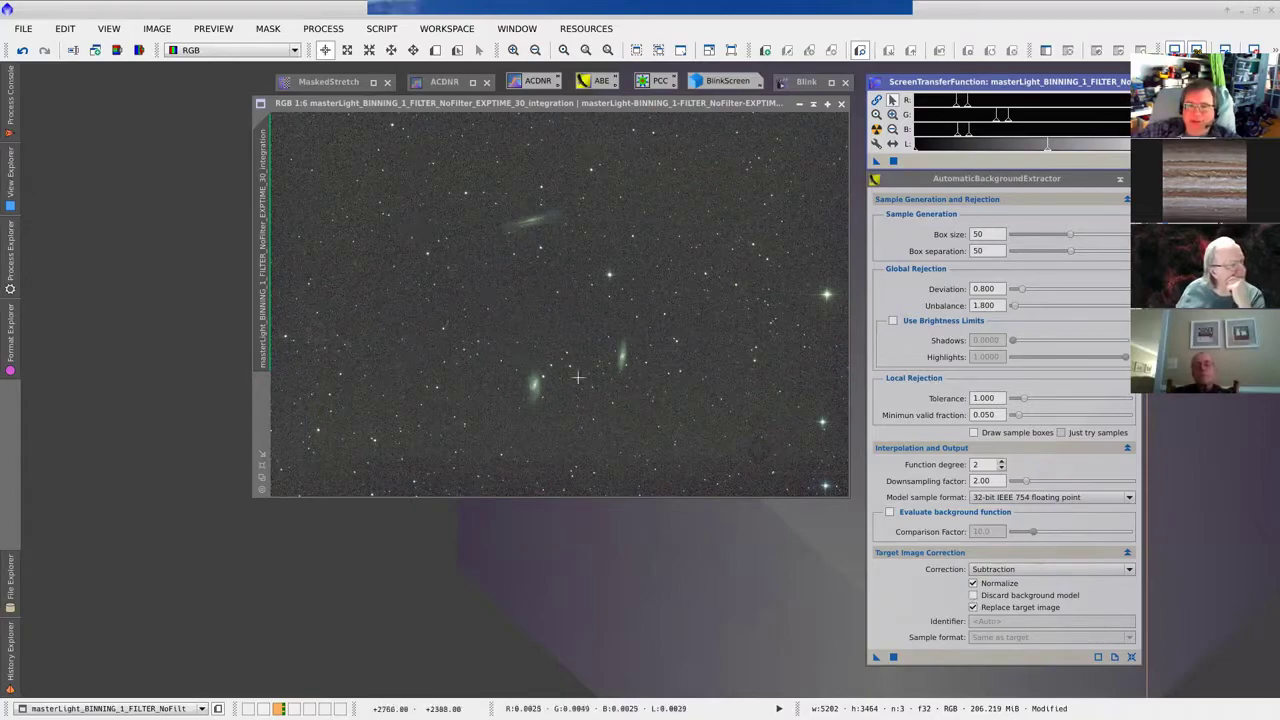
drag(576, 106, 480, 131)
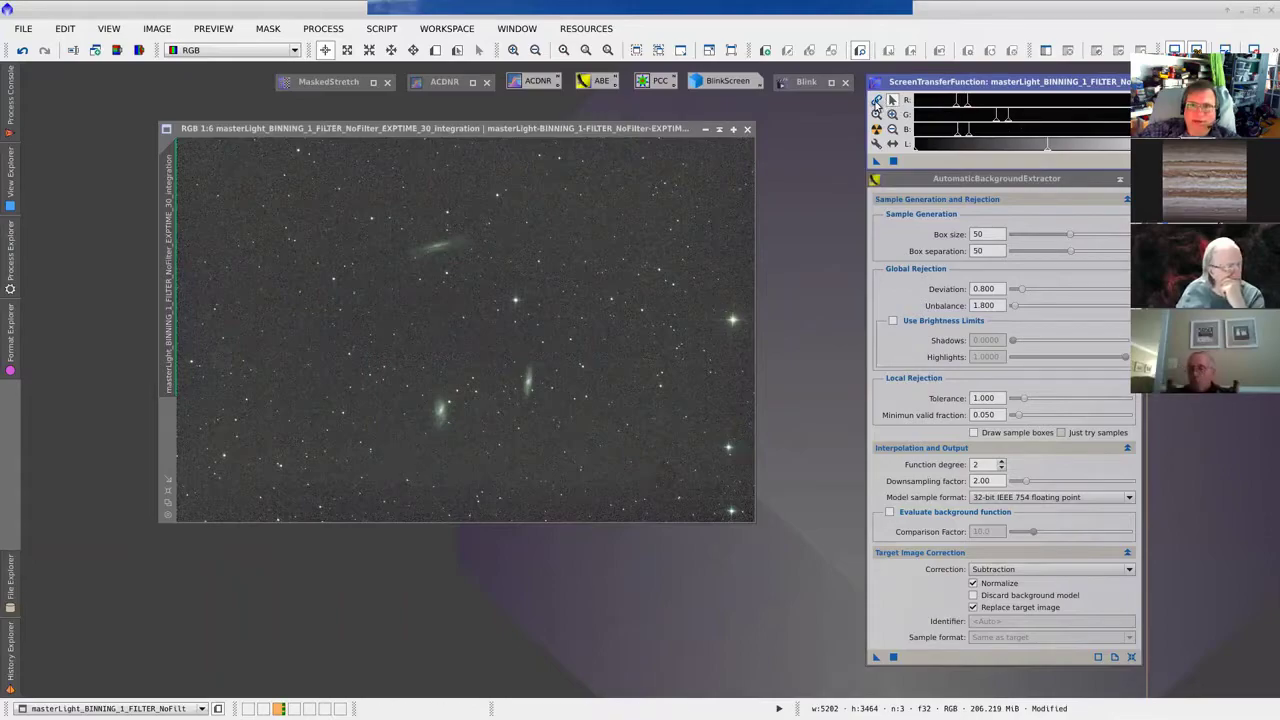
drag(1007, 122, 1001, 121)
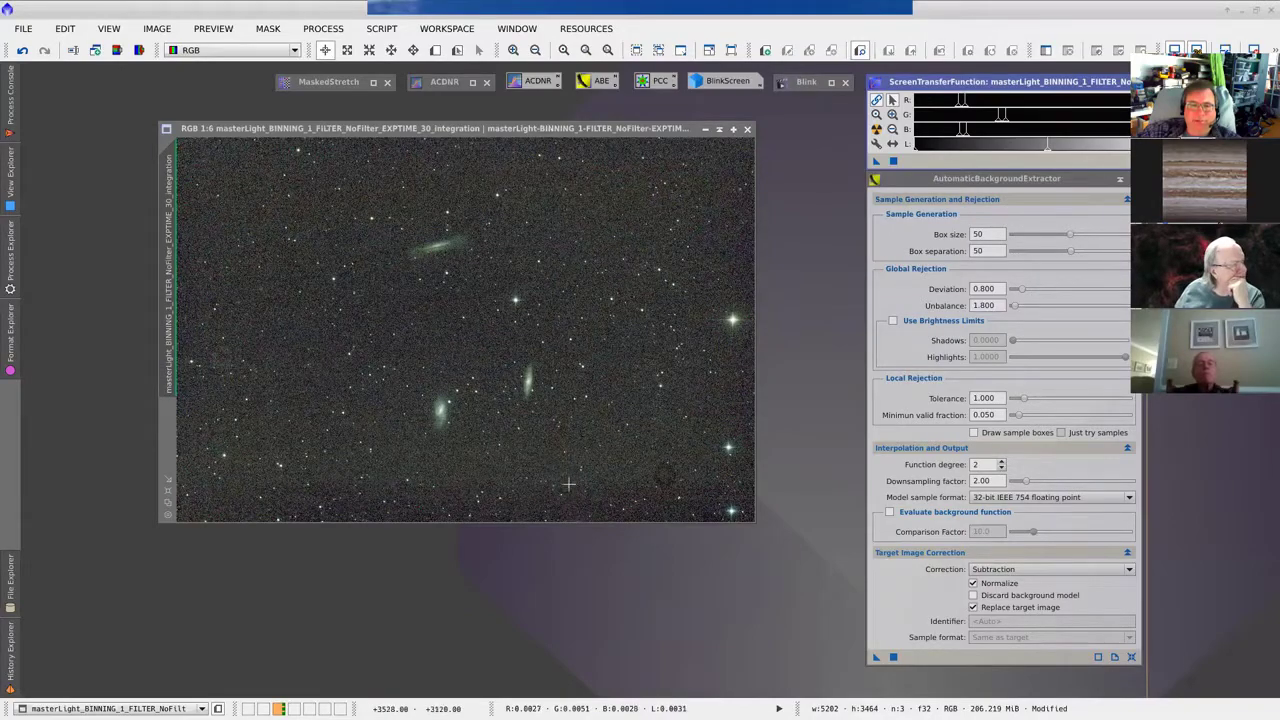
click(877, 101)
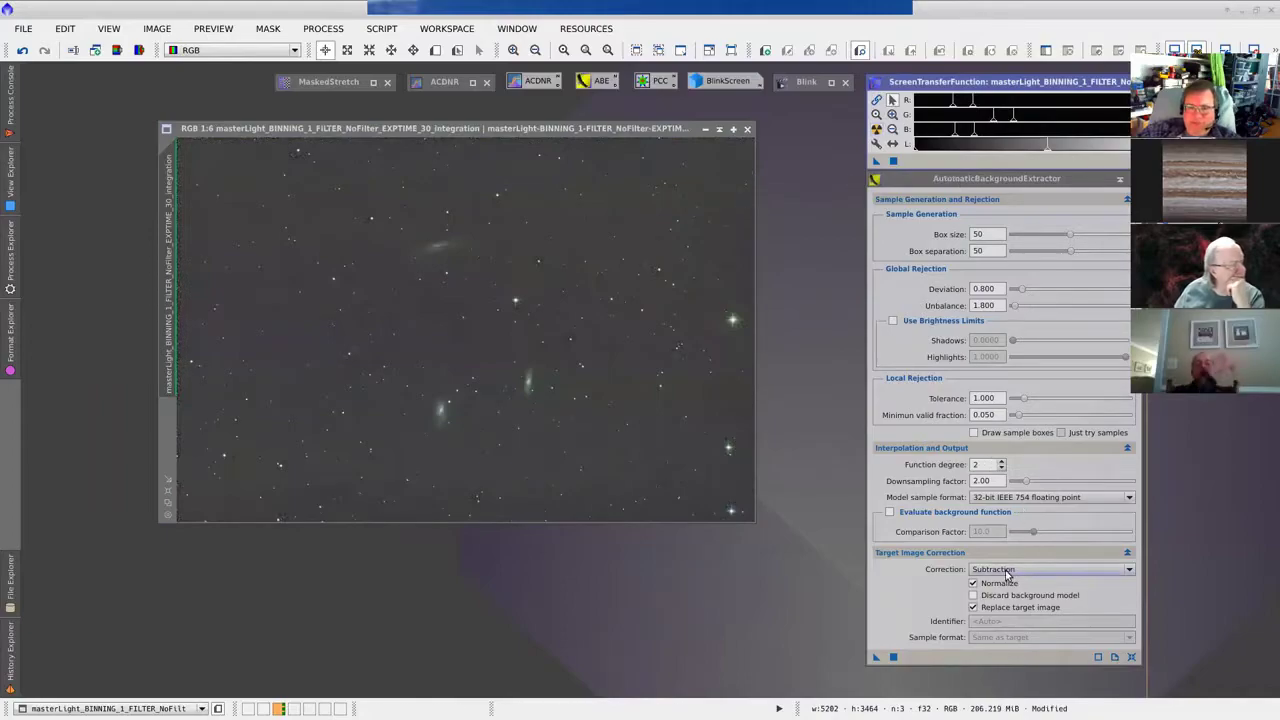
Step: Save the AutomaticBackgroundExtractor settings as a process icon named ABE_Leo and close the process window
drag(877, 657, 1180, 250)
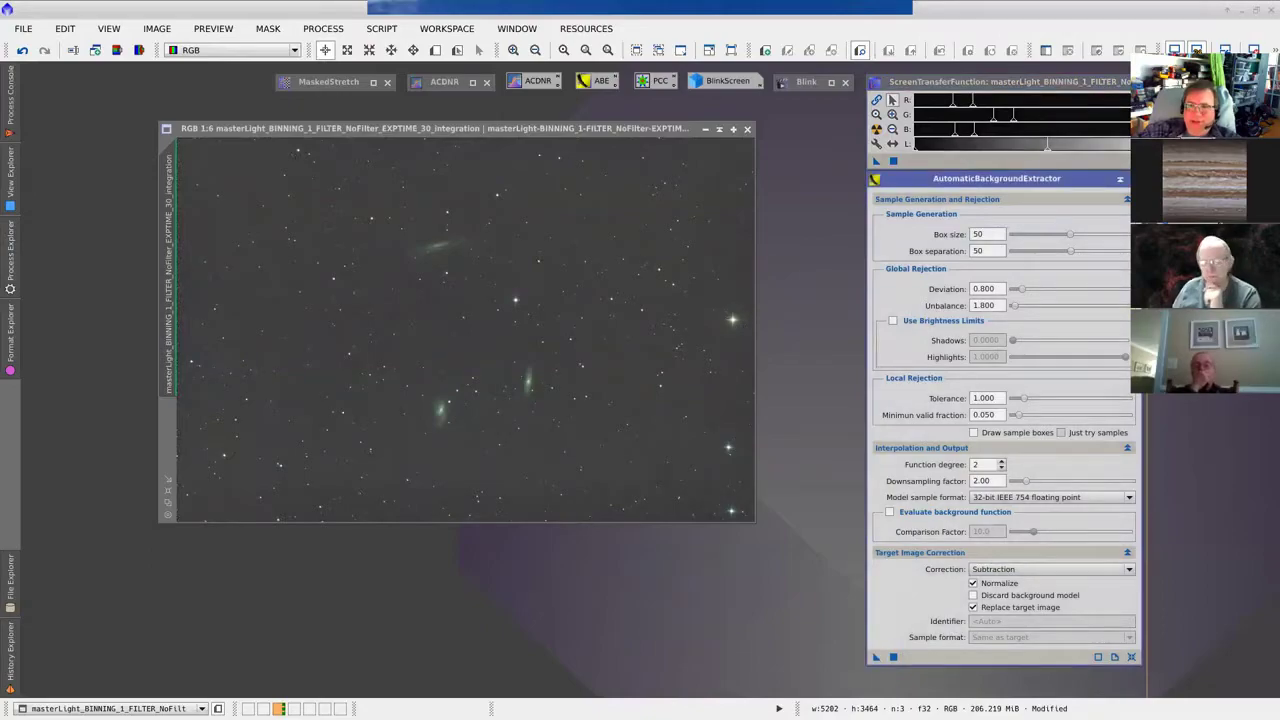
right_click(1190, 270)
click(967, 382)
text(ABE)
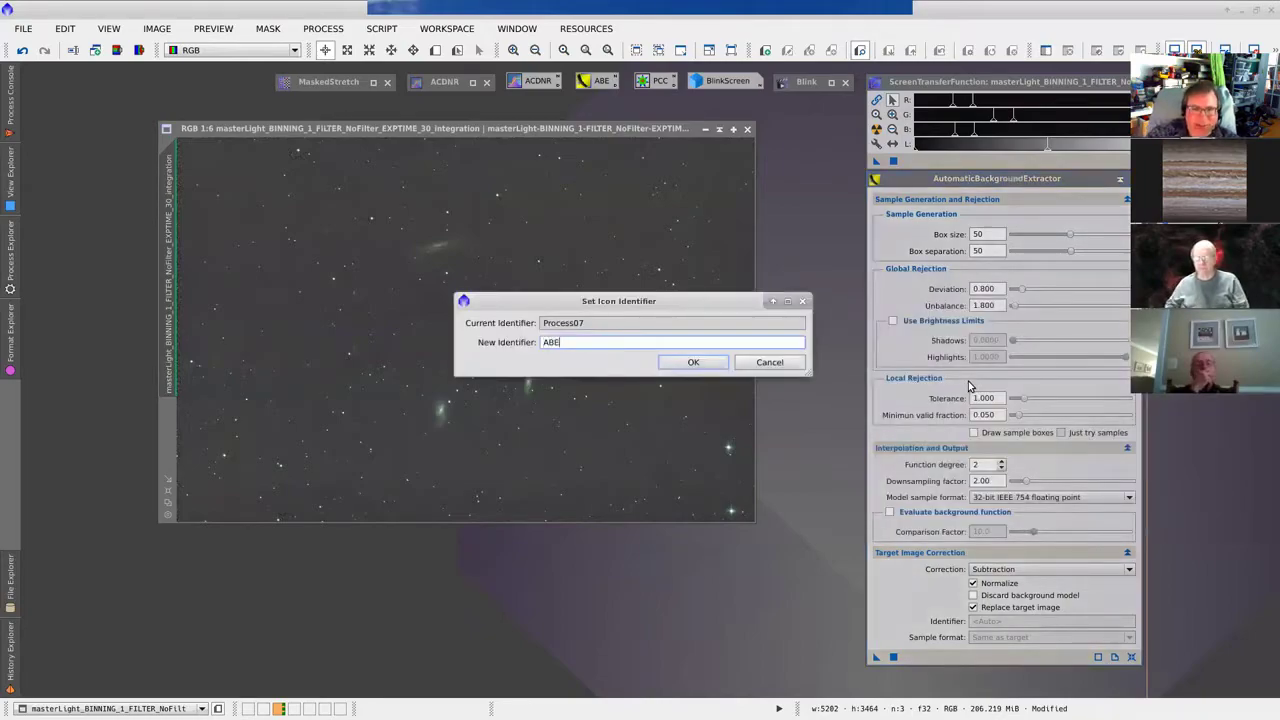
click(693, 362)
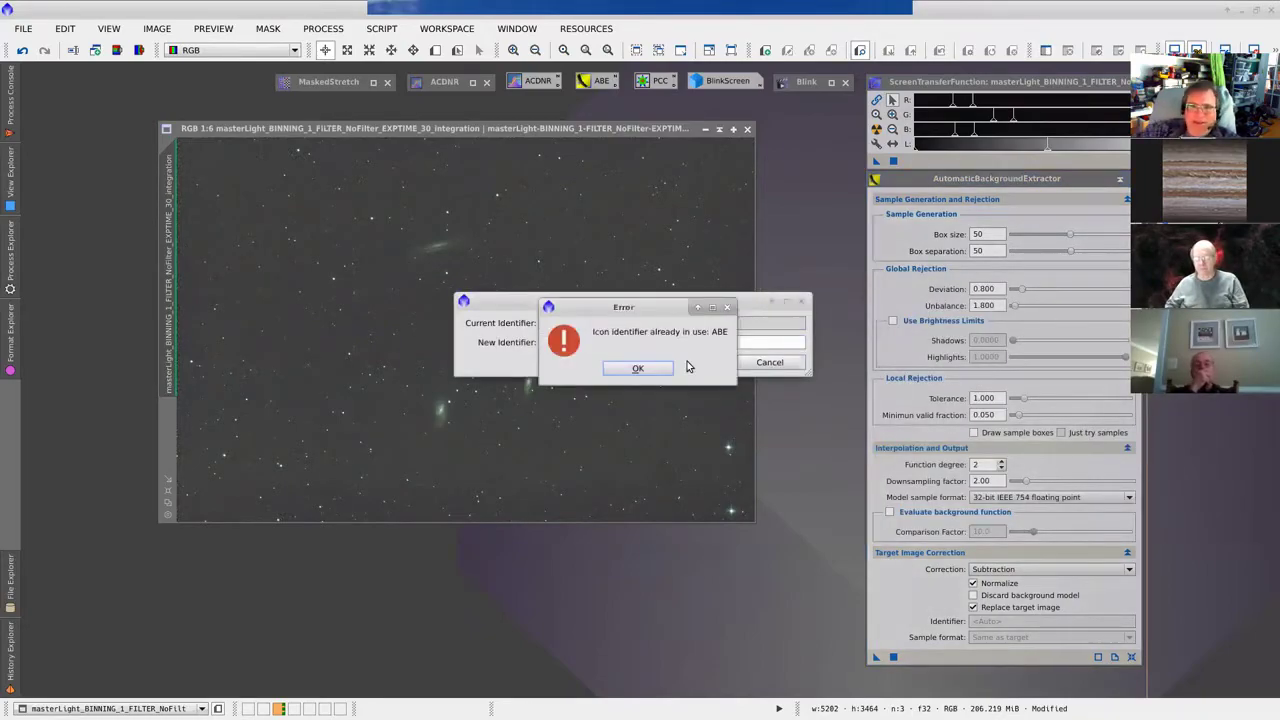
click(638, 368)
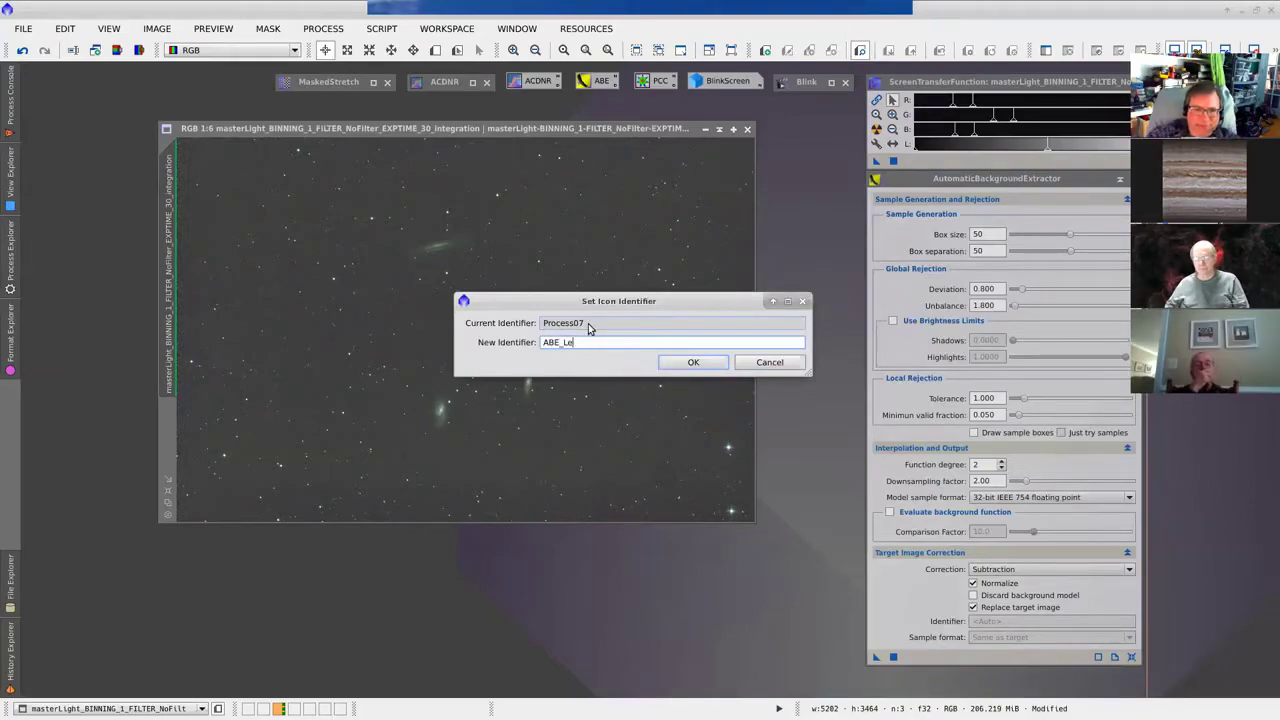
click(691, 362)
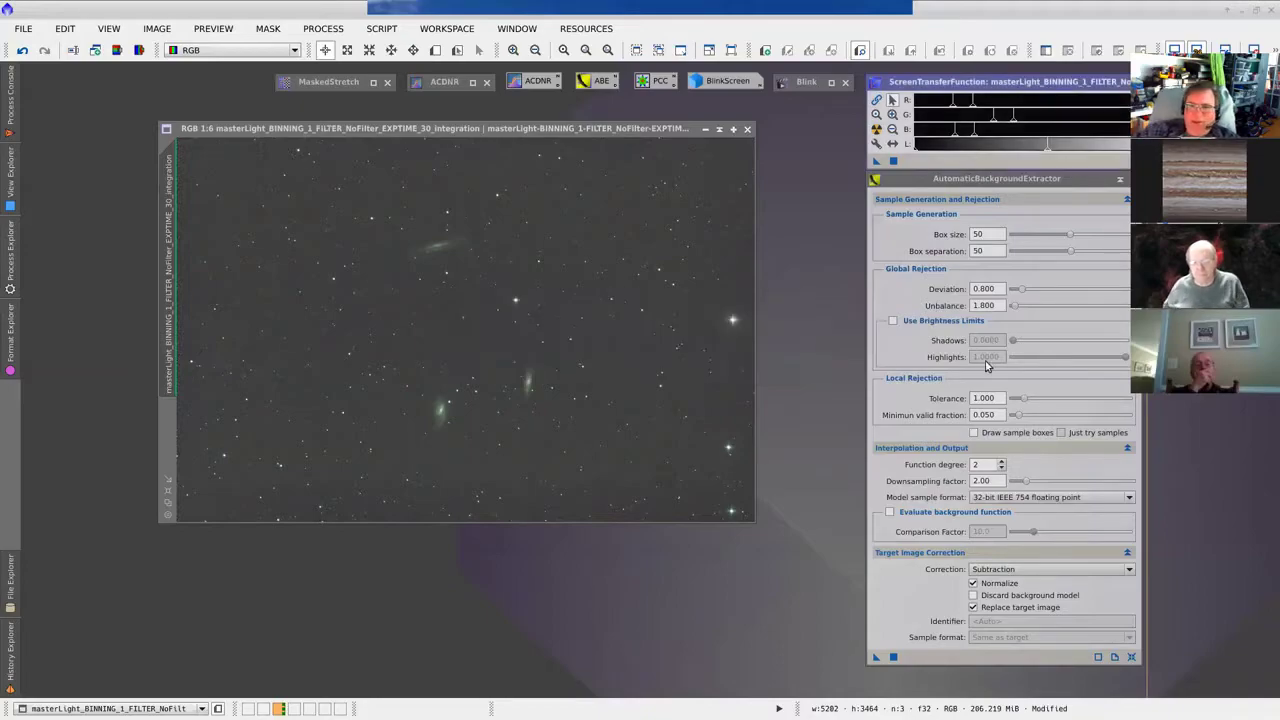
right_click(952, 282)
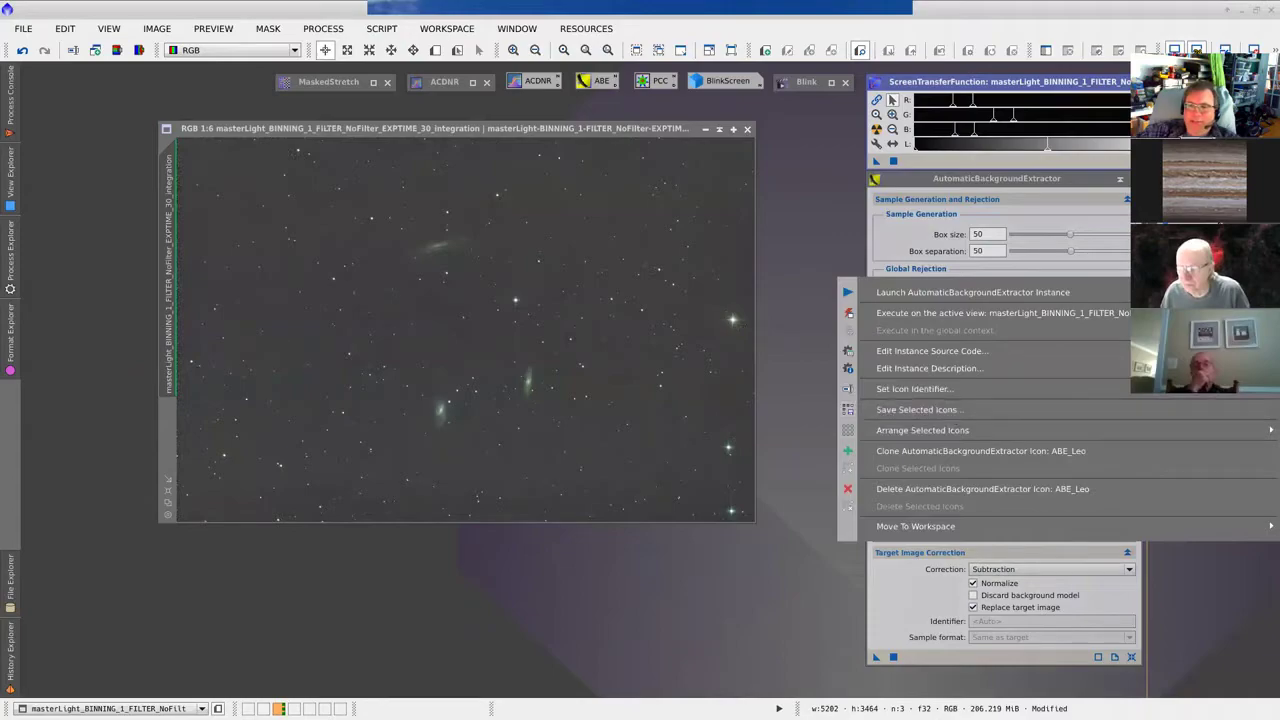
key(Escape)
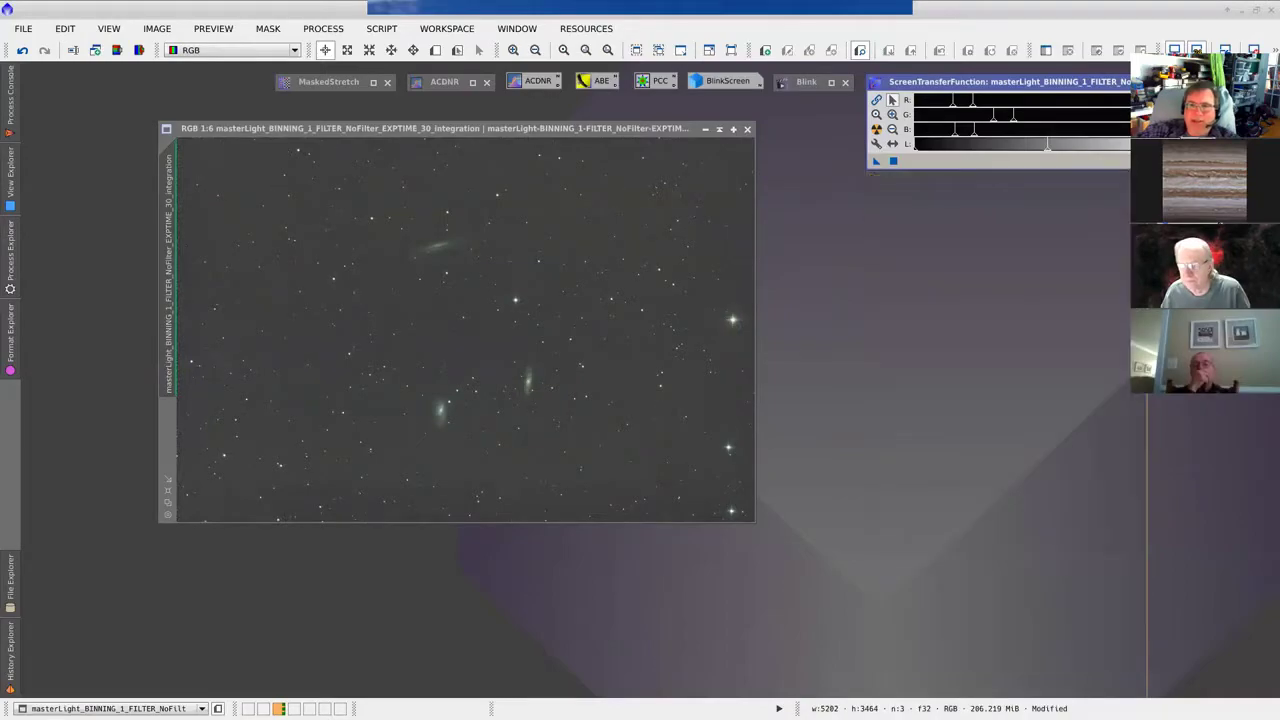
Step: Launch the saved ABE_Leo process icon to review its stored AutomaticBackgroundExtractor settings, and close the process window
right_click(1180, 284)
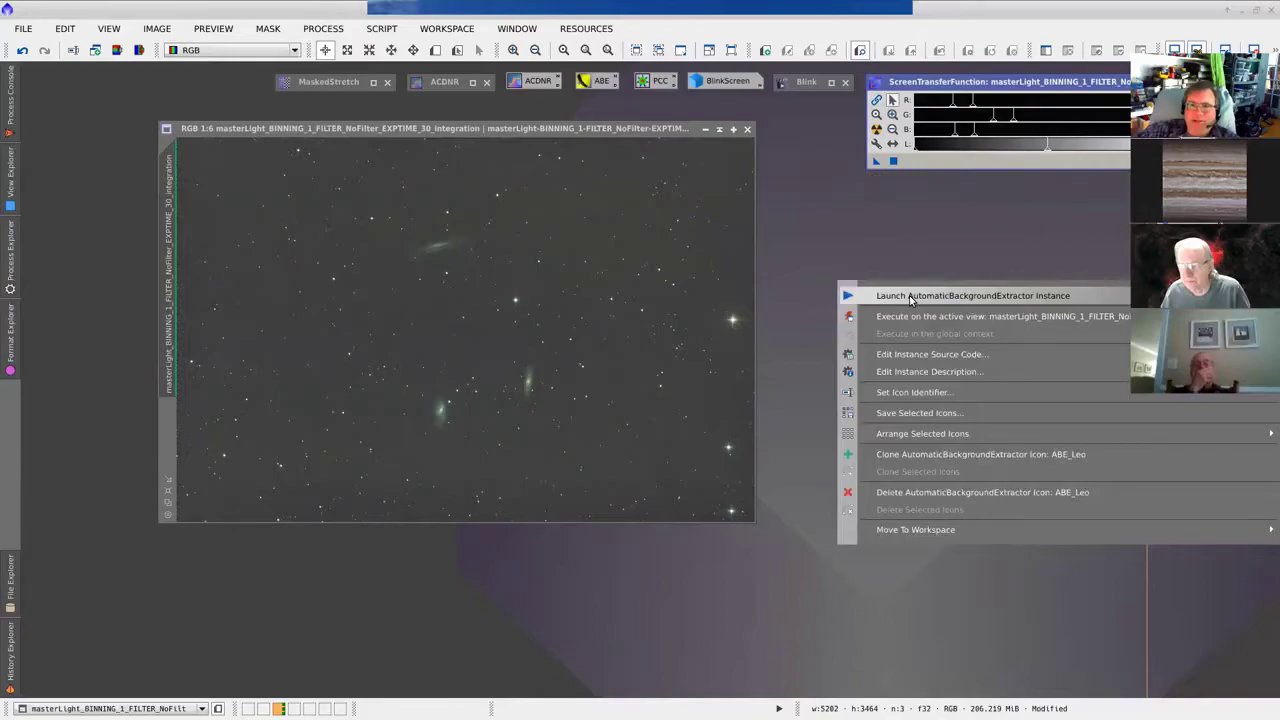
click(1016, 300)
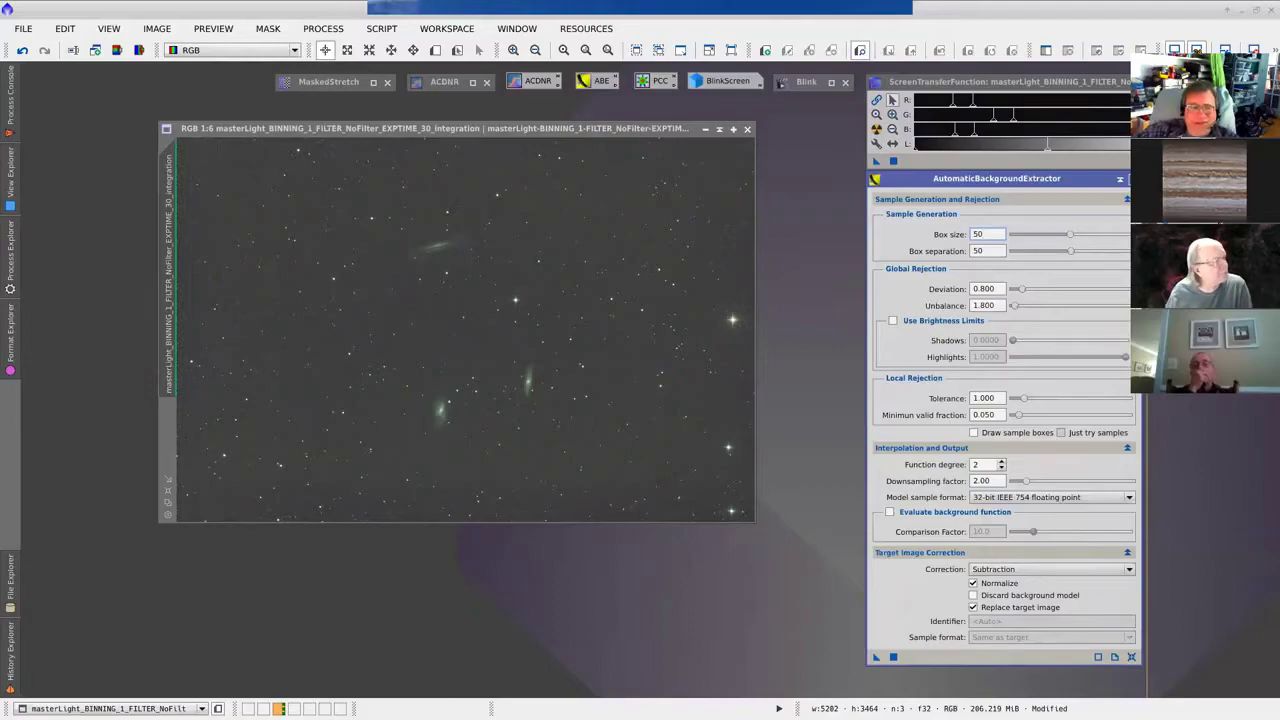
click(985, 234)
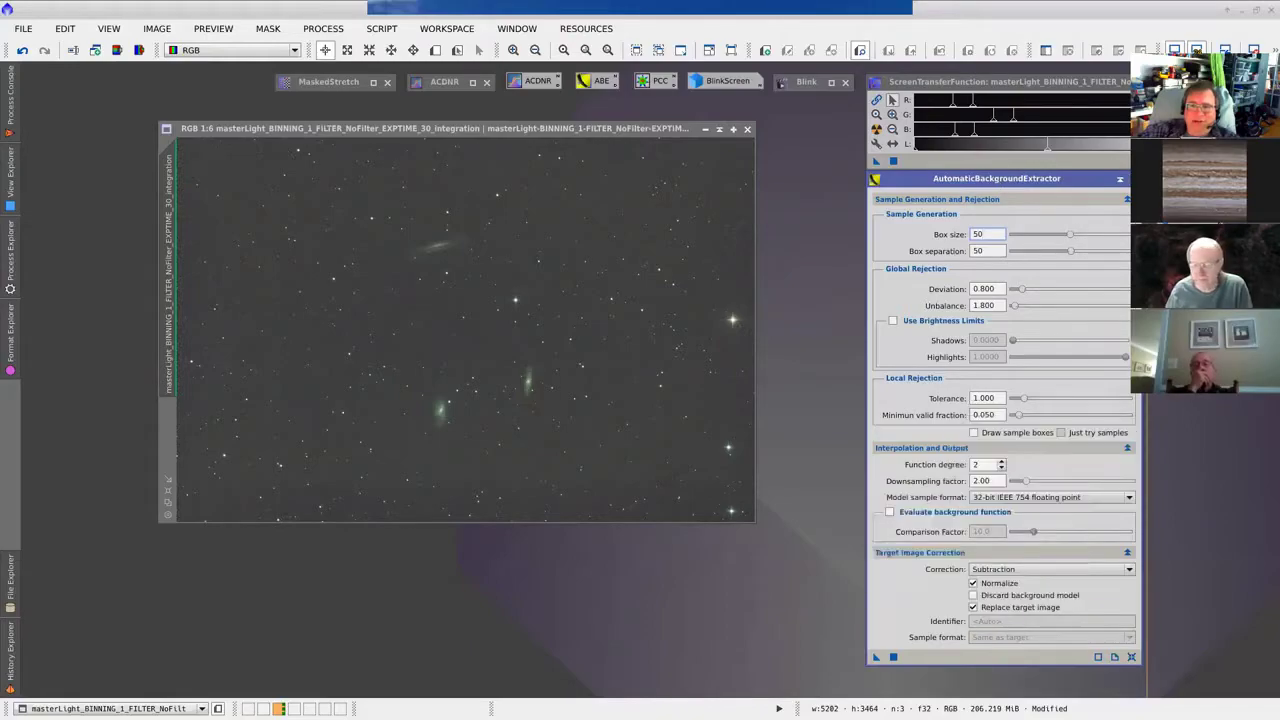
key(Escape)
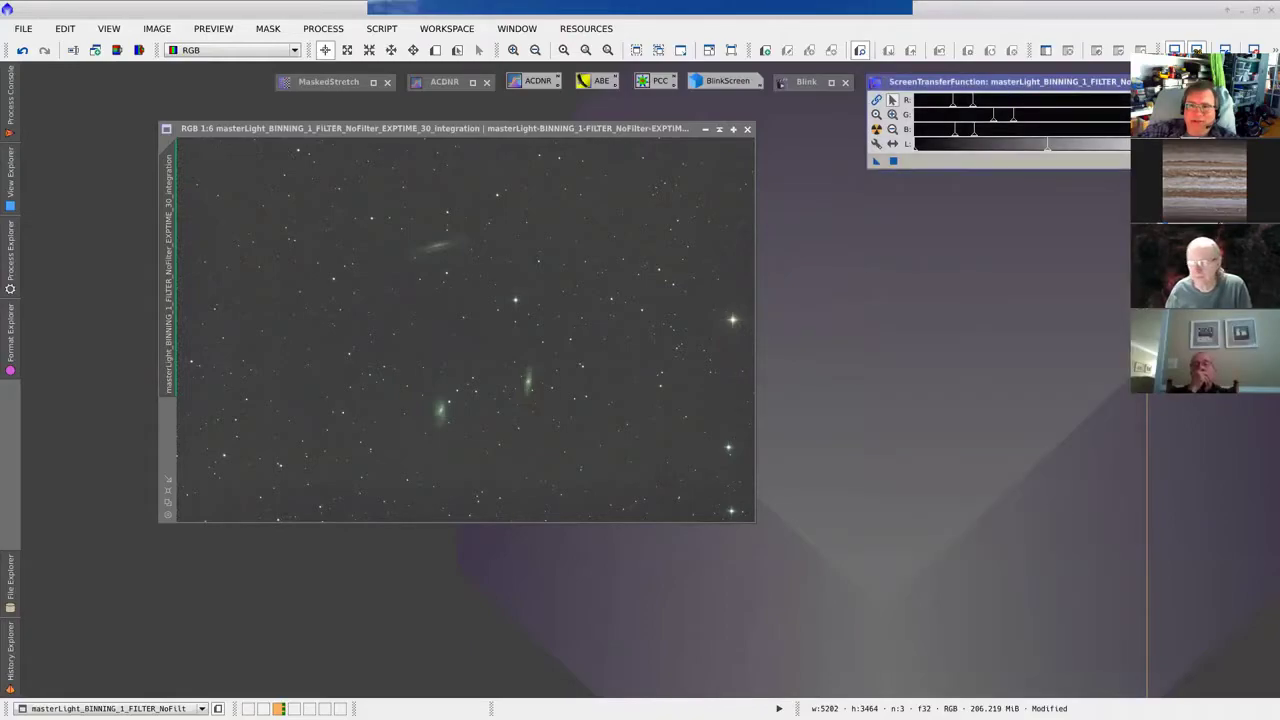
Step: Reposition the master light window in the workspace and reset its screen stretch to show the unstretched linear image
drag(468, 131, 717, 257)
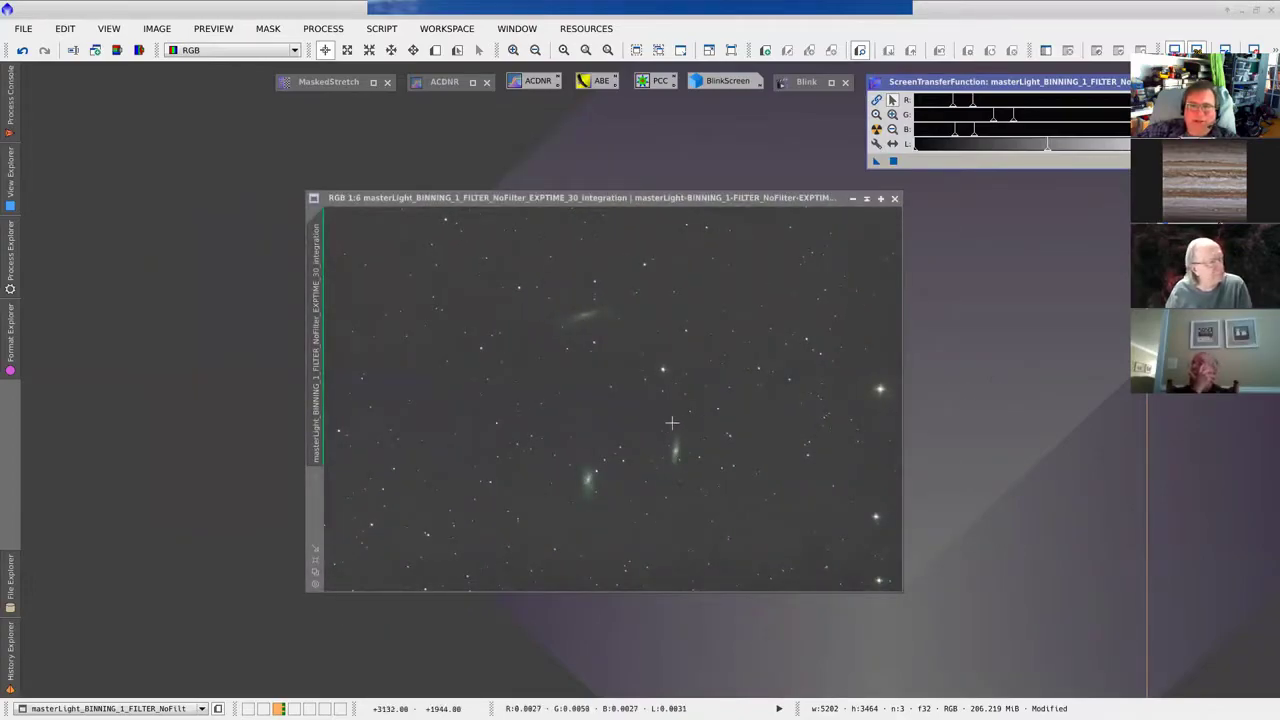
drag(950, 86, 948, 86)
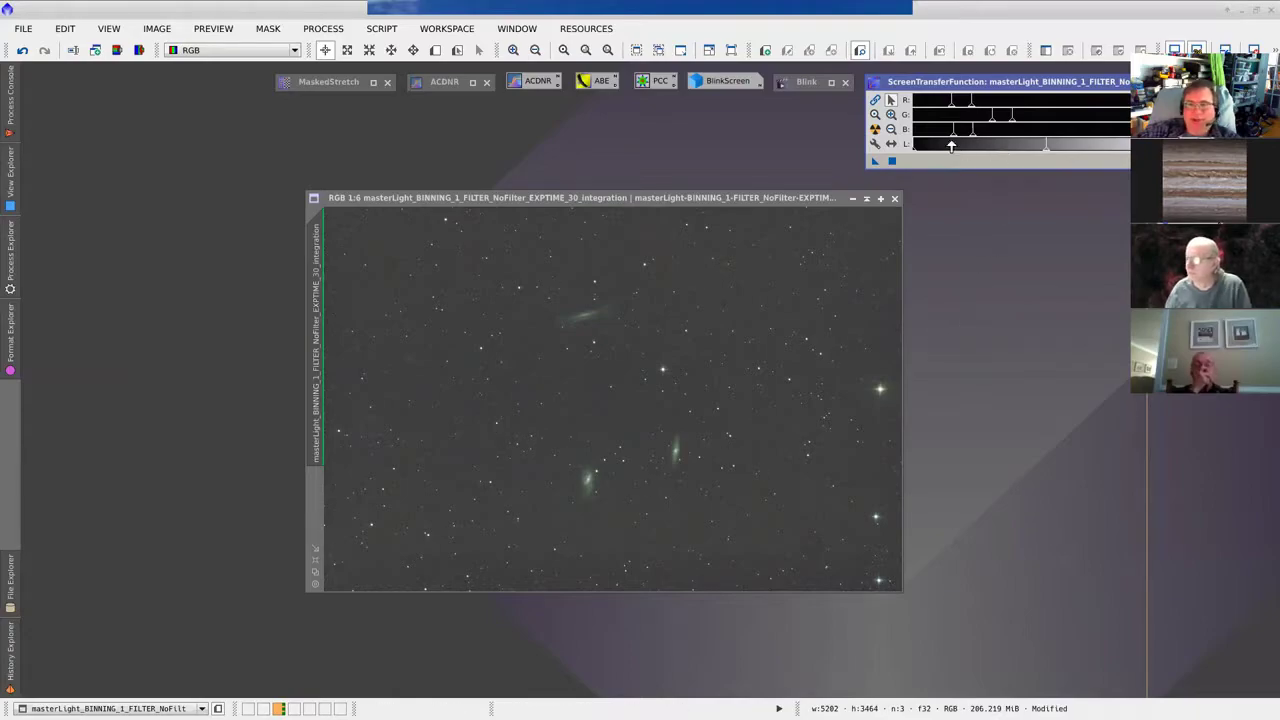
drag(649, 205, 706, 204)
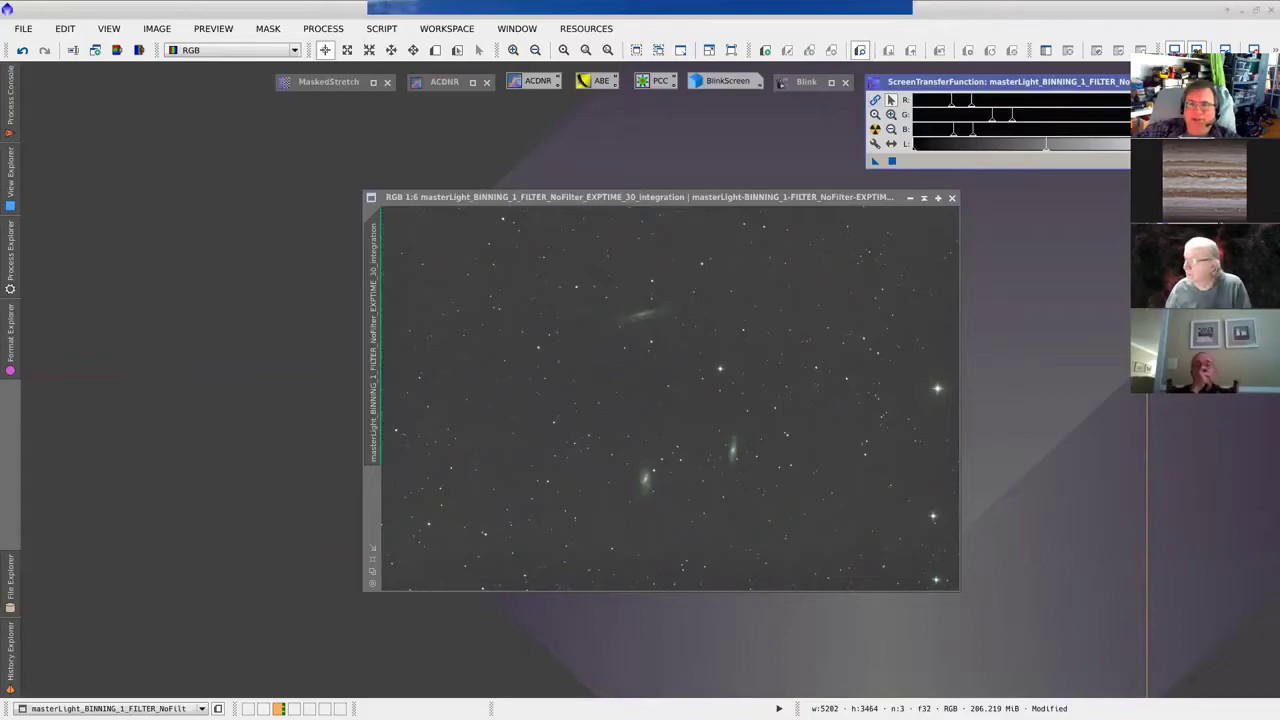
key(ctrl+F12)
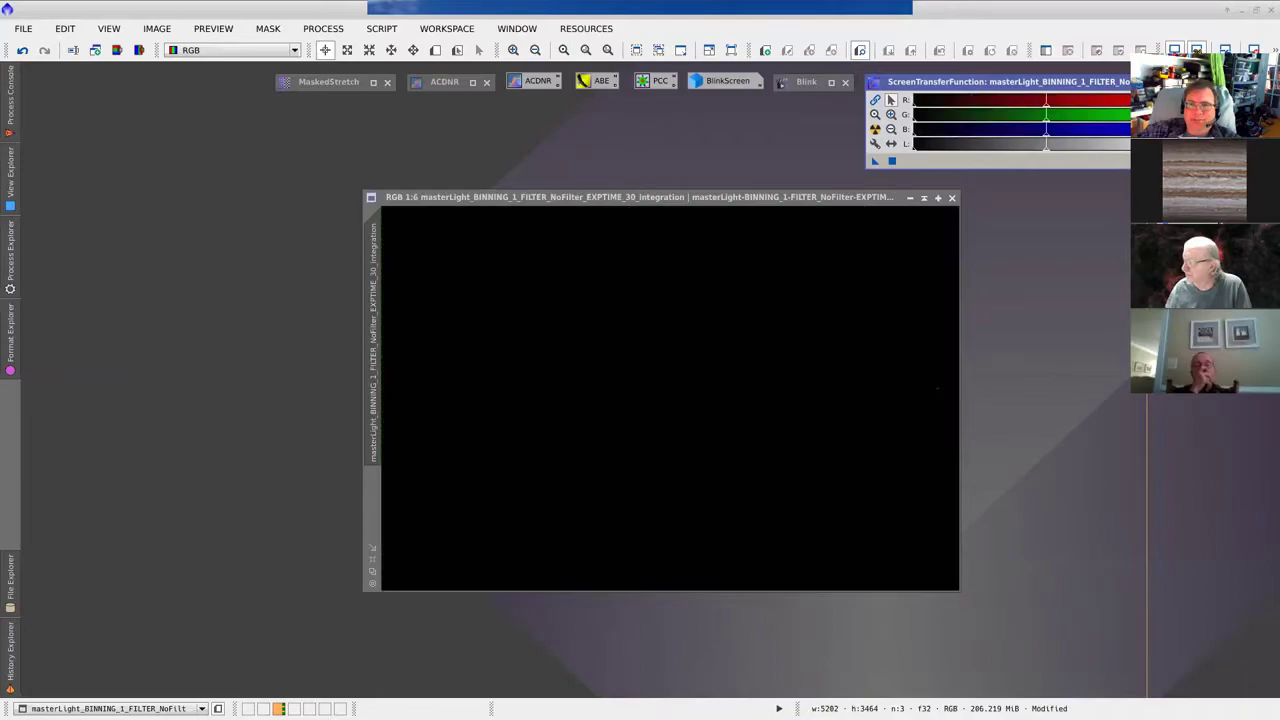
mouse_move(674, 197)
mouse_down()
mouse_move(632, 217)
mouse_move(686, 216)
mouse_up()
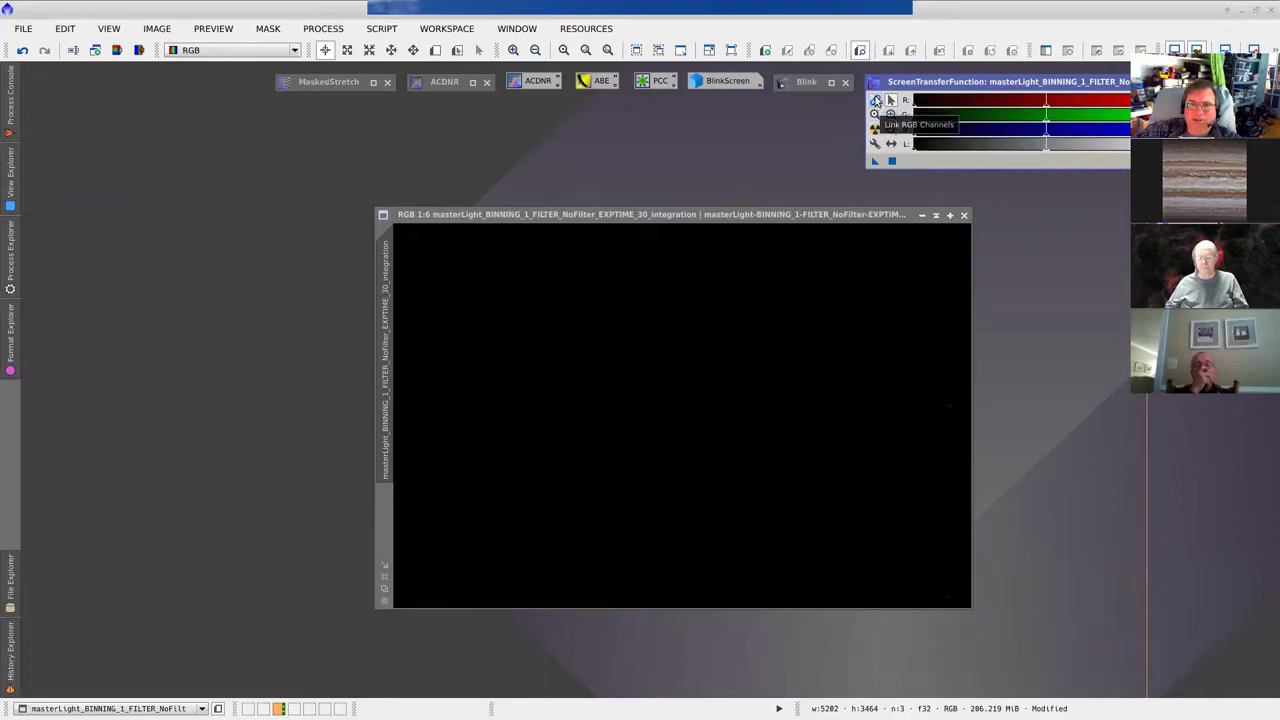
Step: Auto-stretch the master light with linked RGB channels, and repeat the auto-stretch with the channels unlinked
click(876, 132)
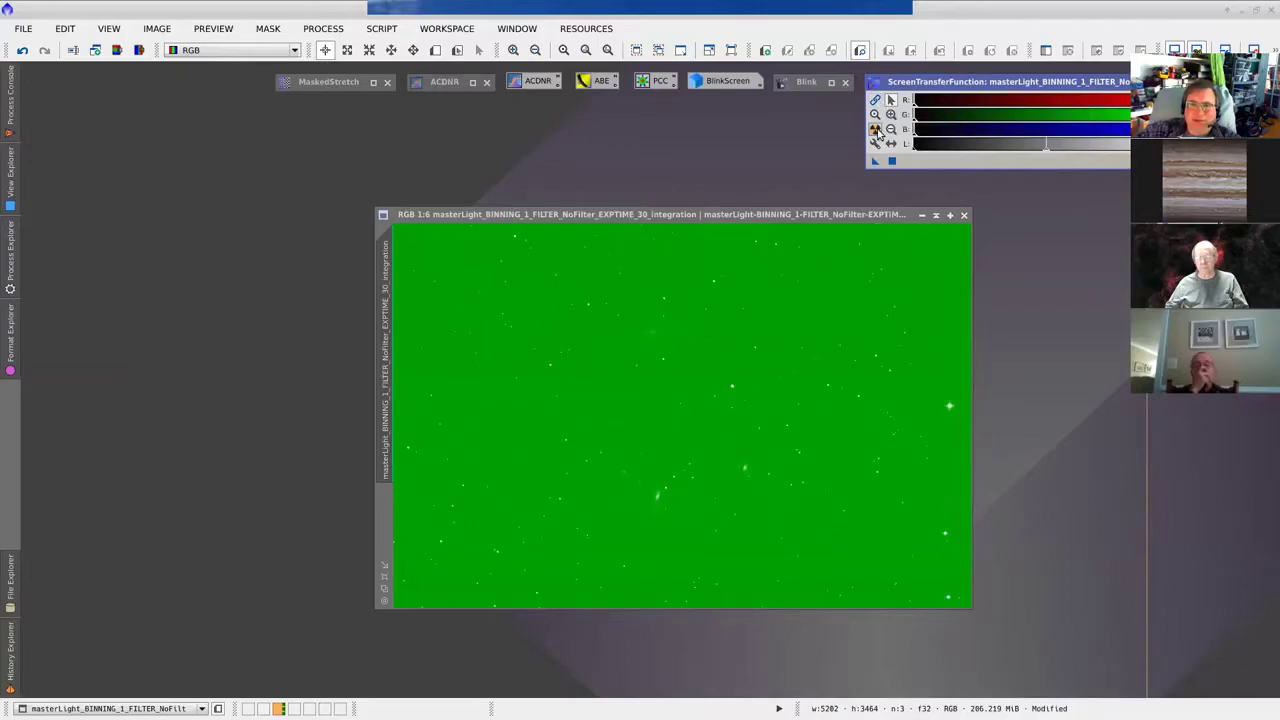
click(876, 131)
drag(698, 214, 644, 196)
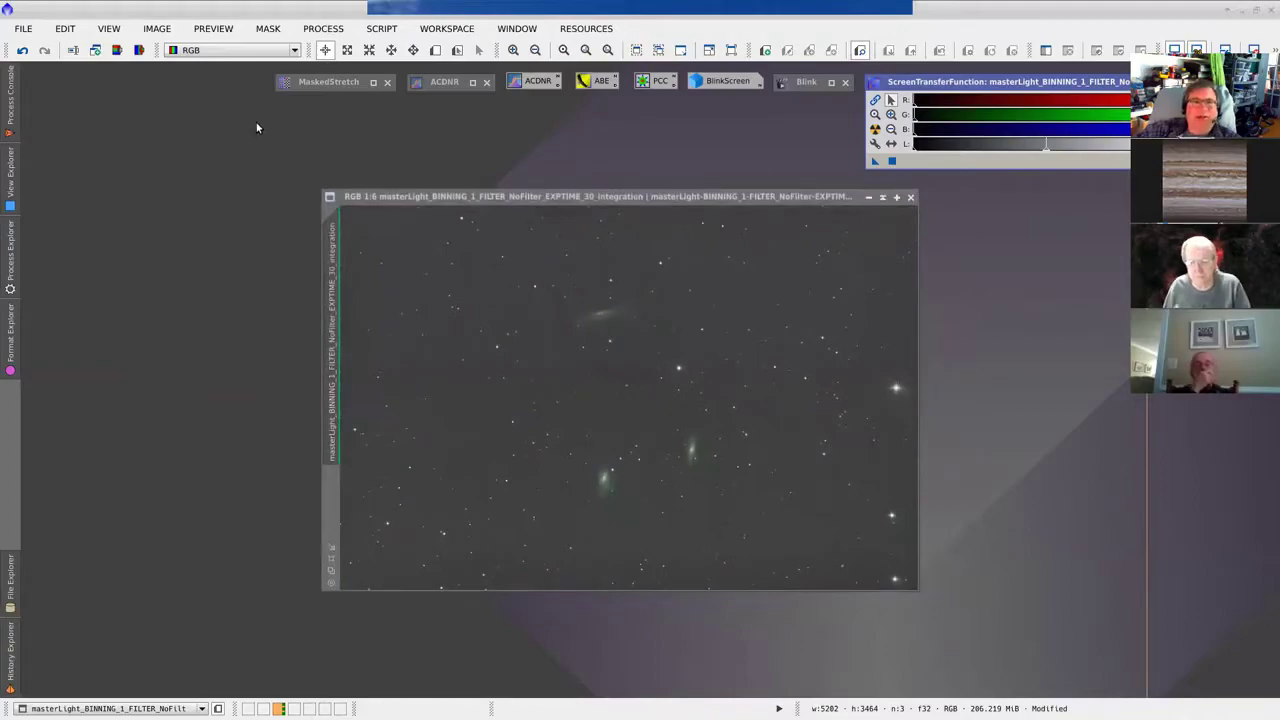
click(322, 29)
mouse_move(425, 15)
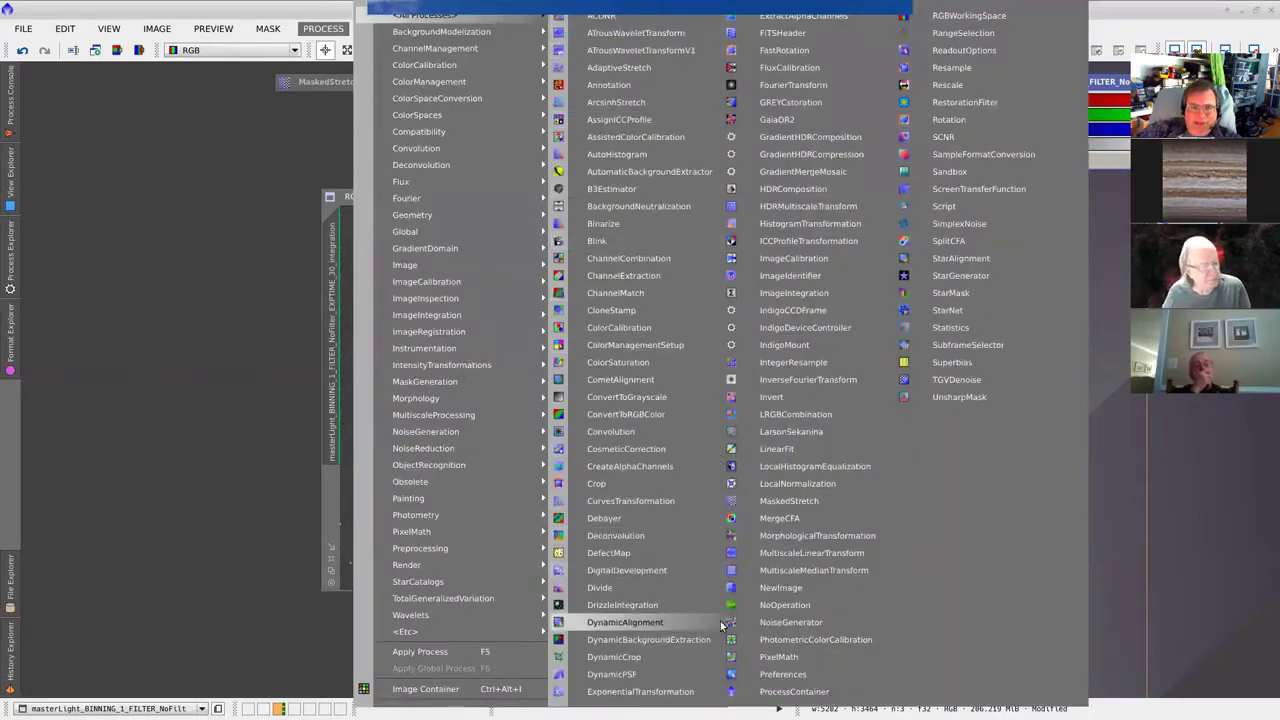
click(615, 657)
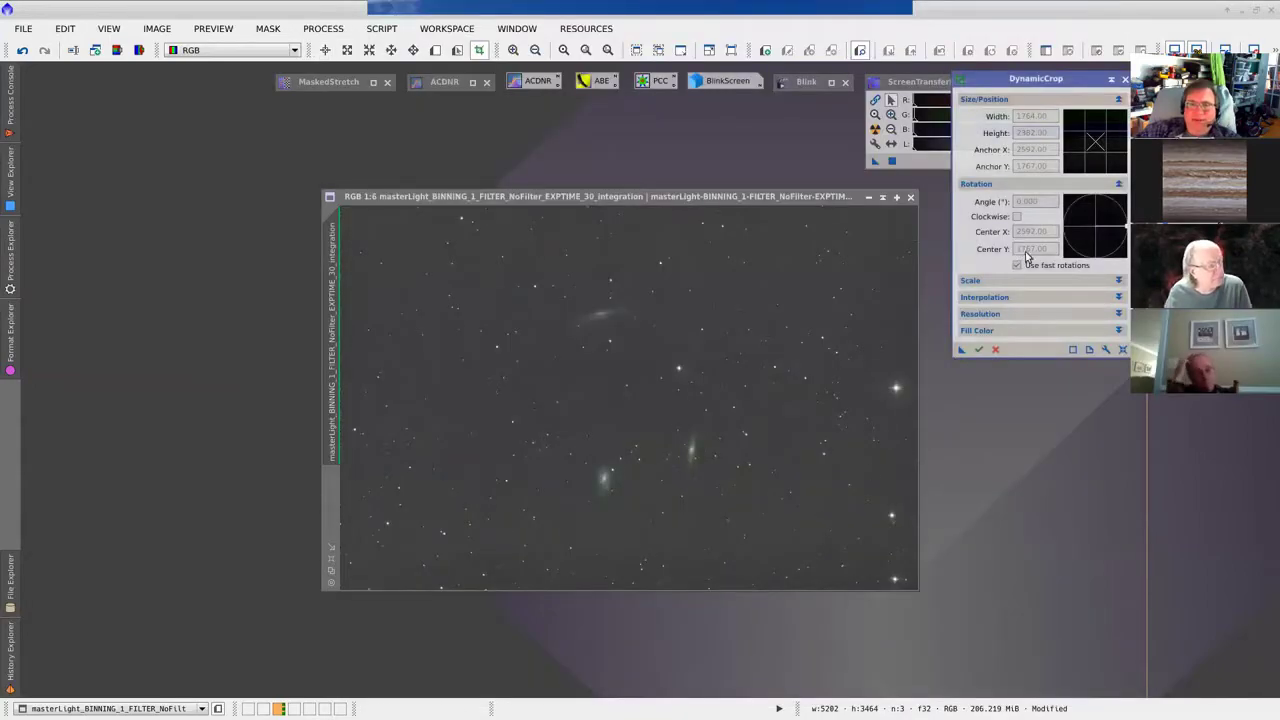
drag(1027, 80, 1019, 194)
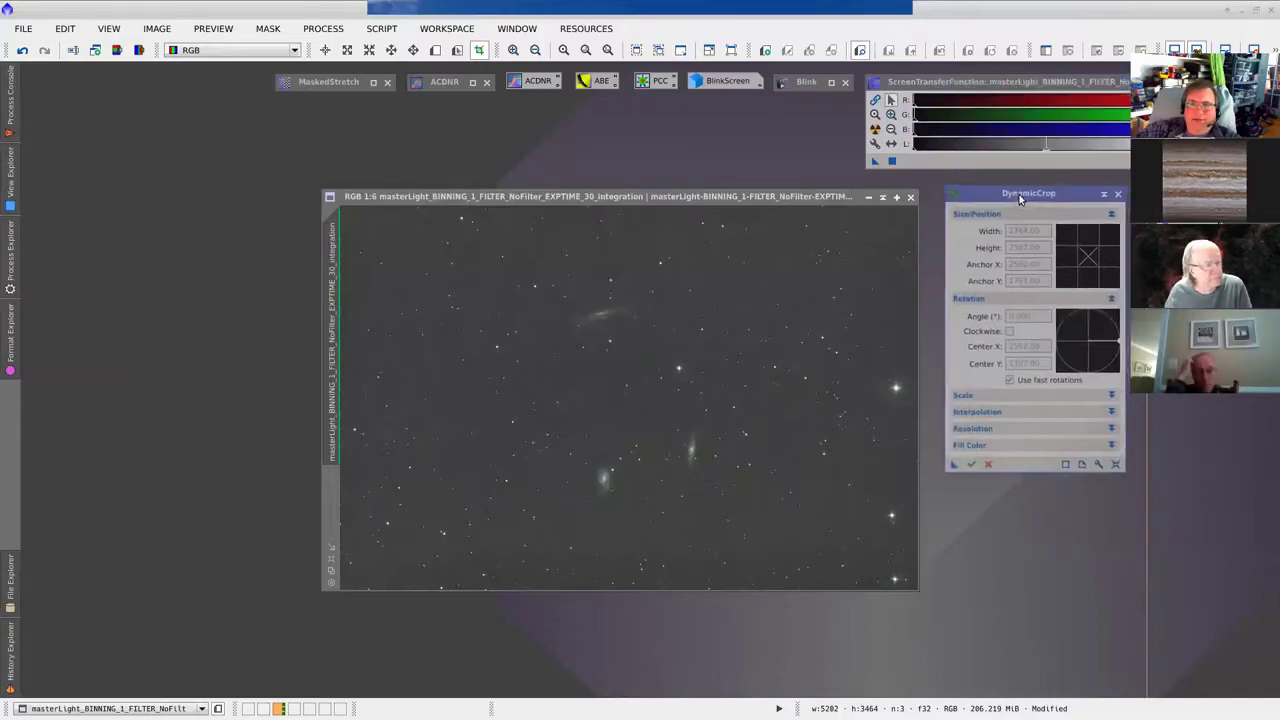
click(623, 394)
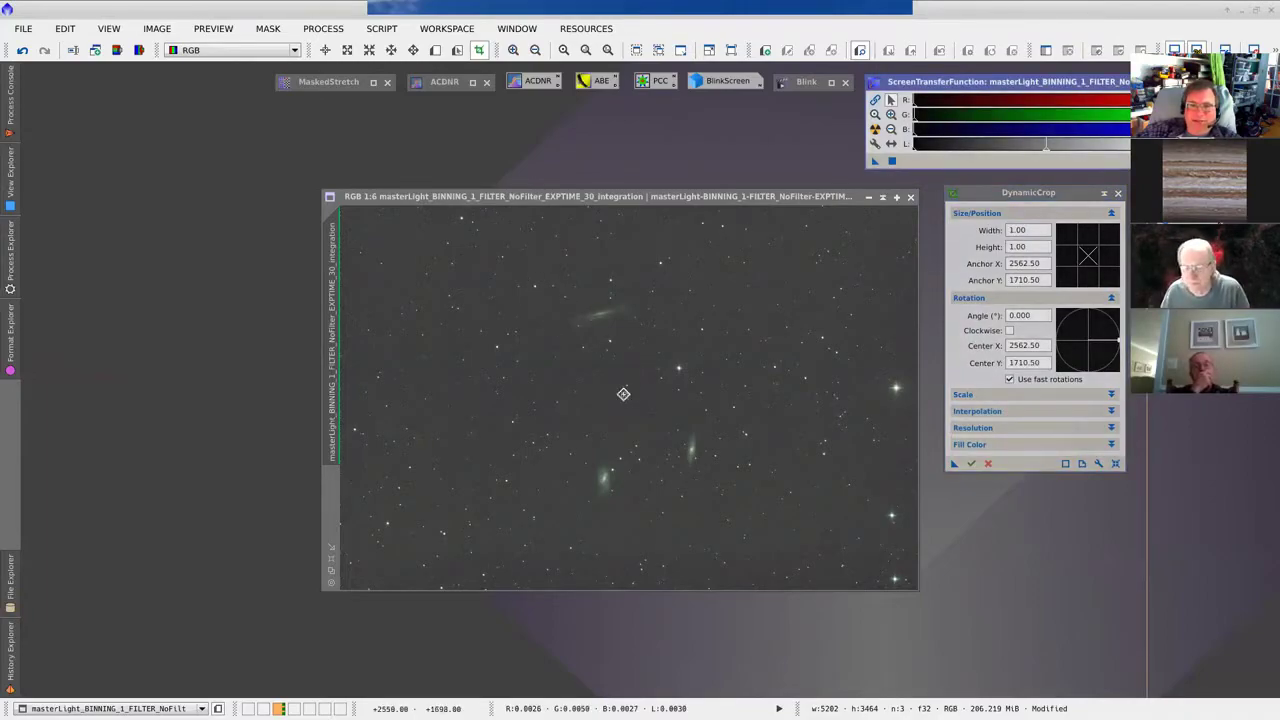
drag(623, 394, 589, 375)
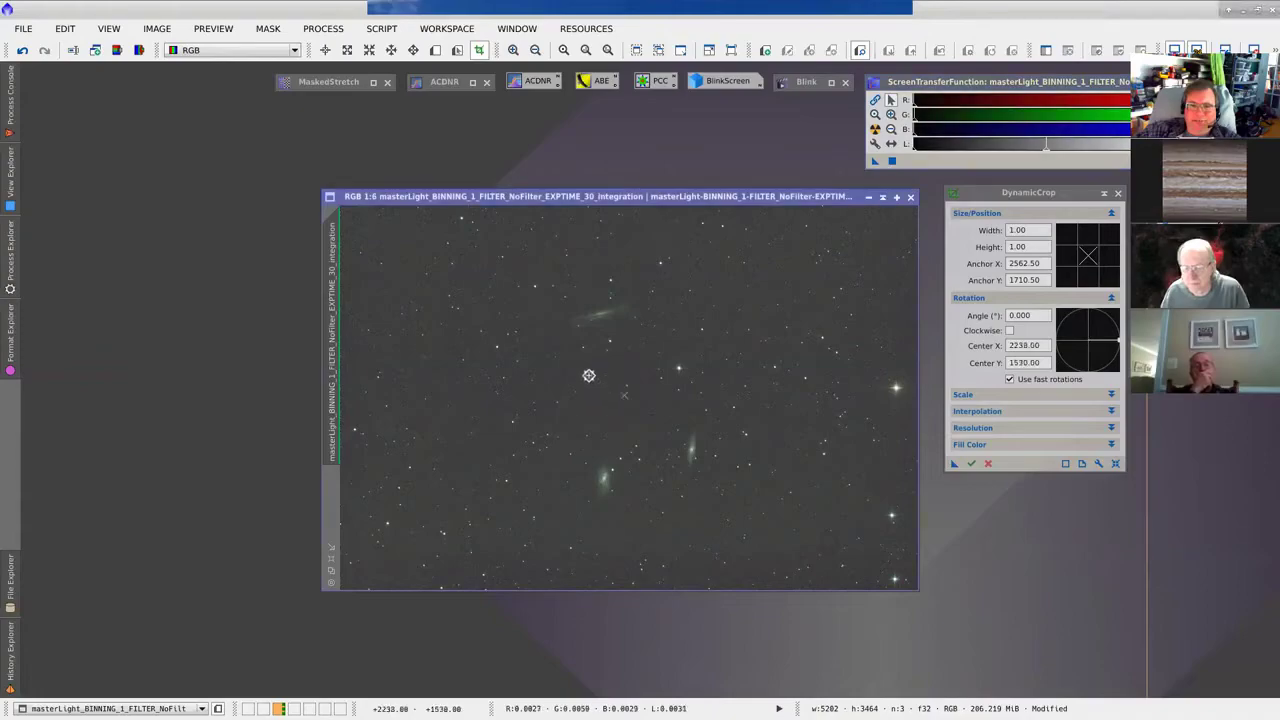
click(1116, 464)
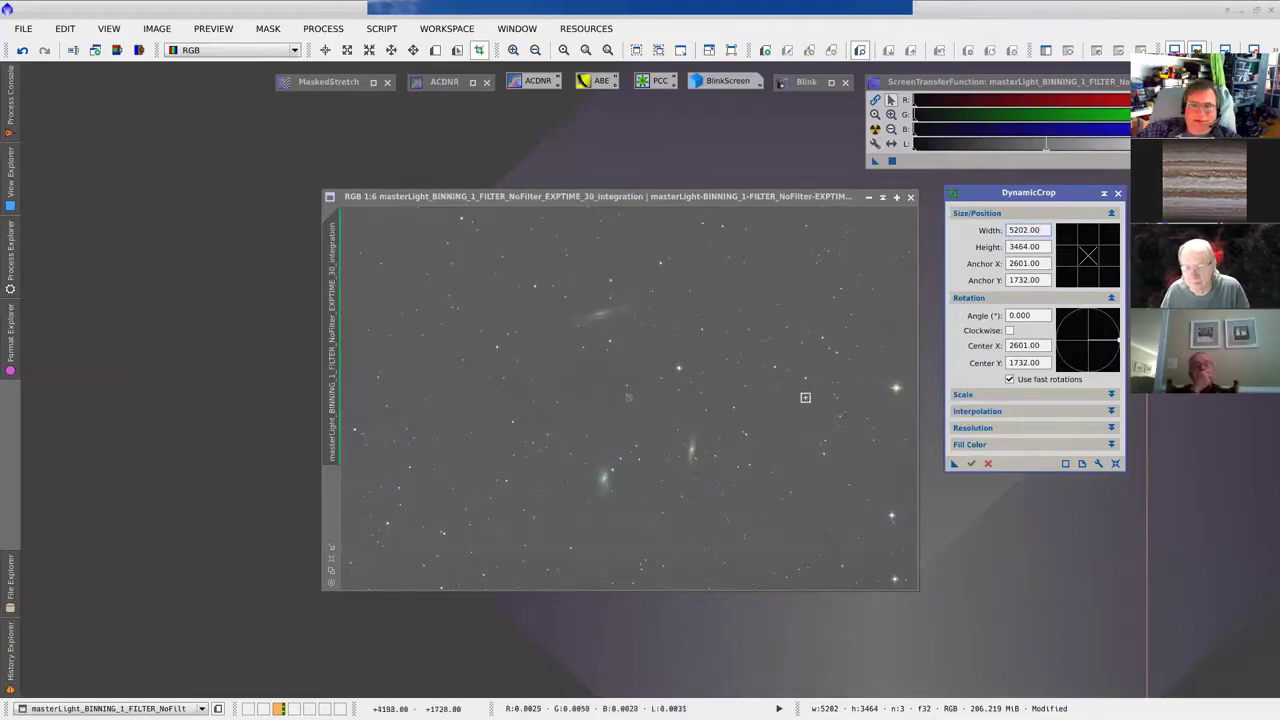
click(1117, 194)
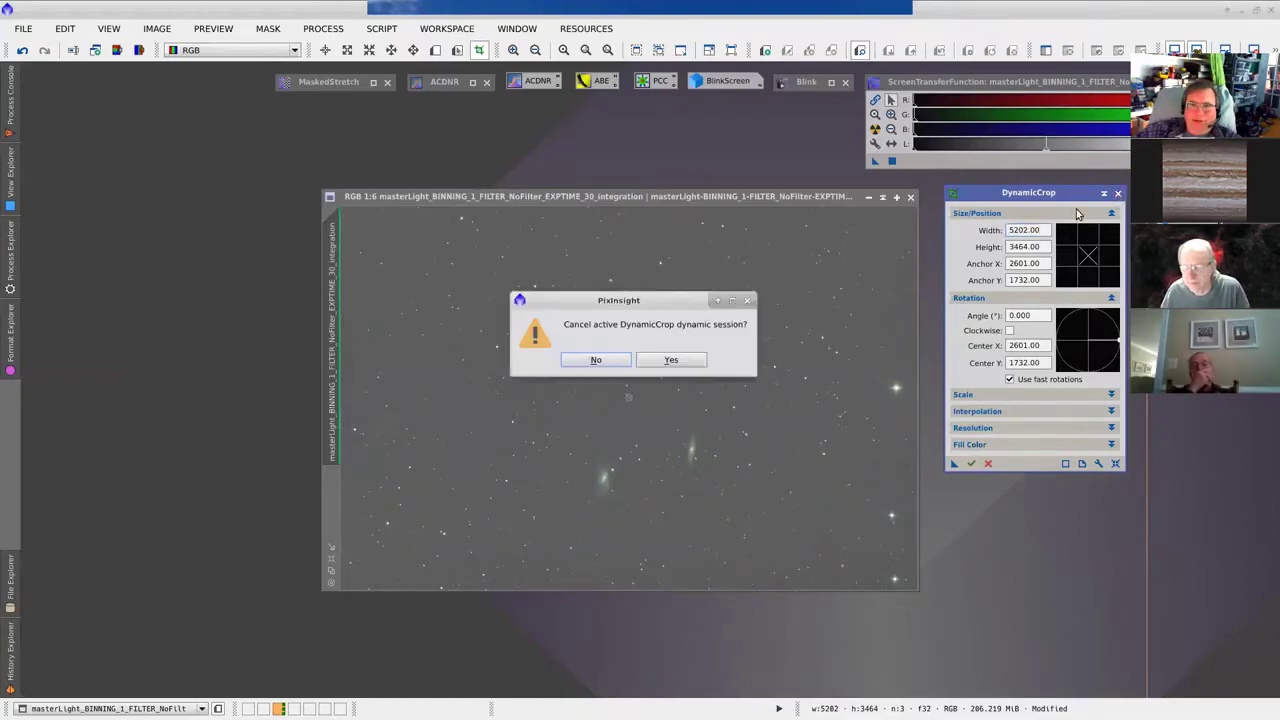
click(670, 360)
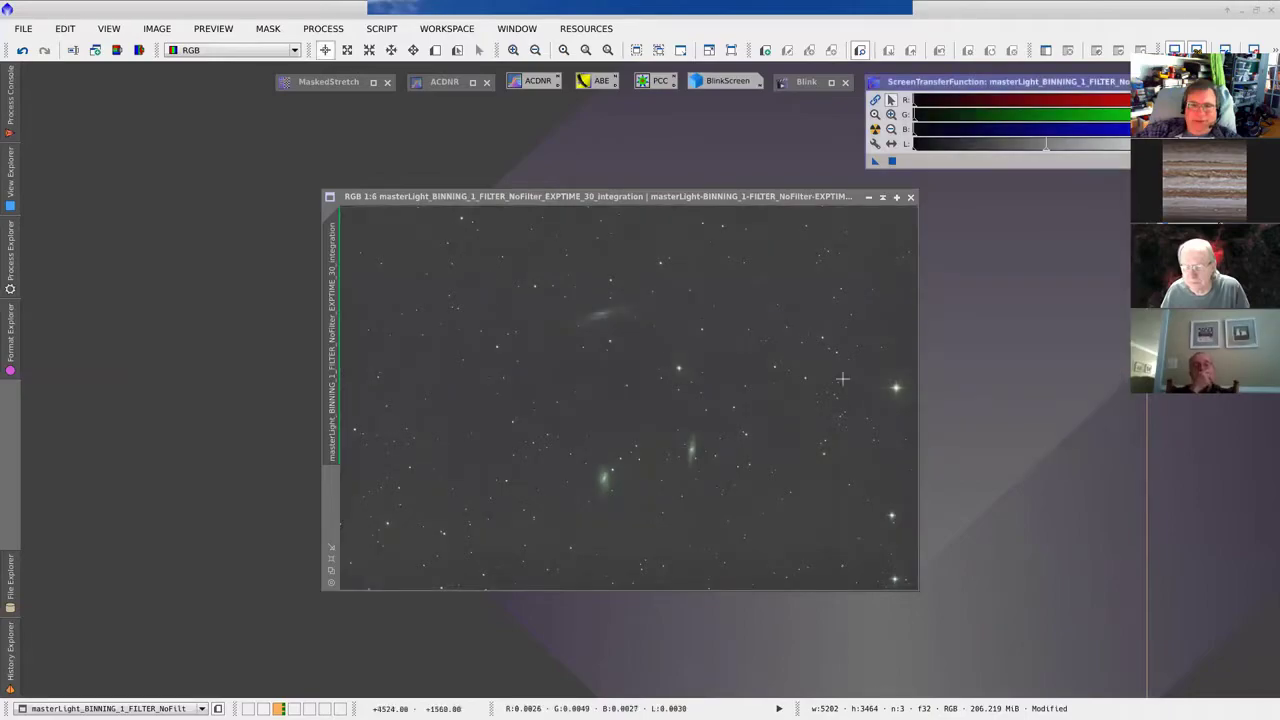
Step: Start DynamicCrop on the master light and draw a crop rectangle around the three galaxies, about 1896 by 2292 pixels
click(330, 29)
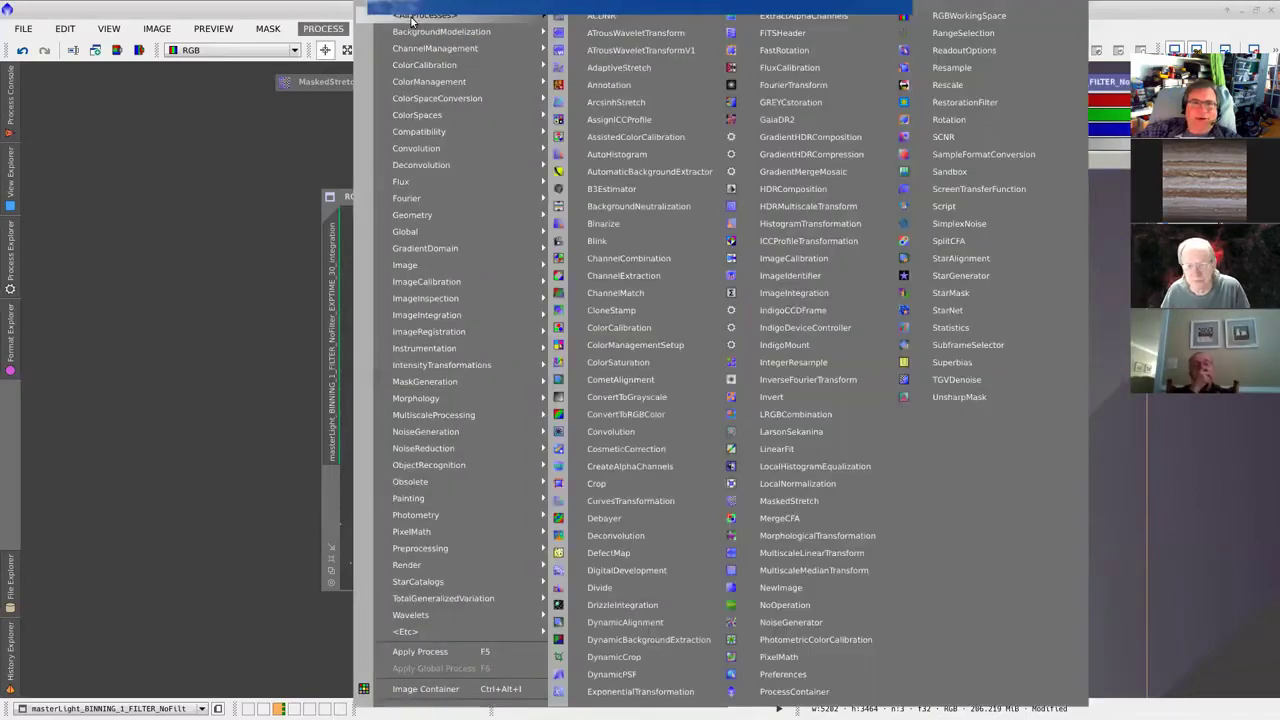
click(653, 658)
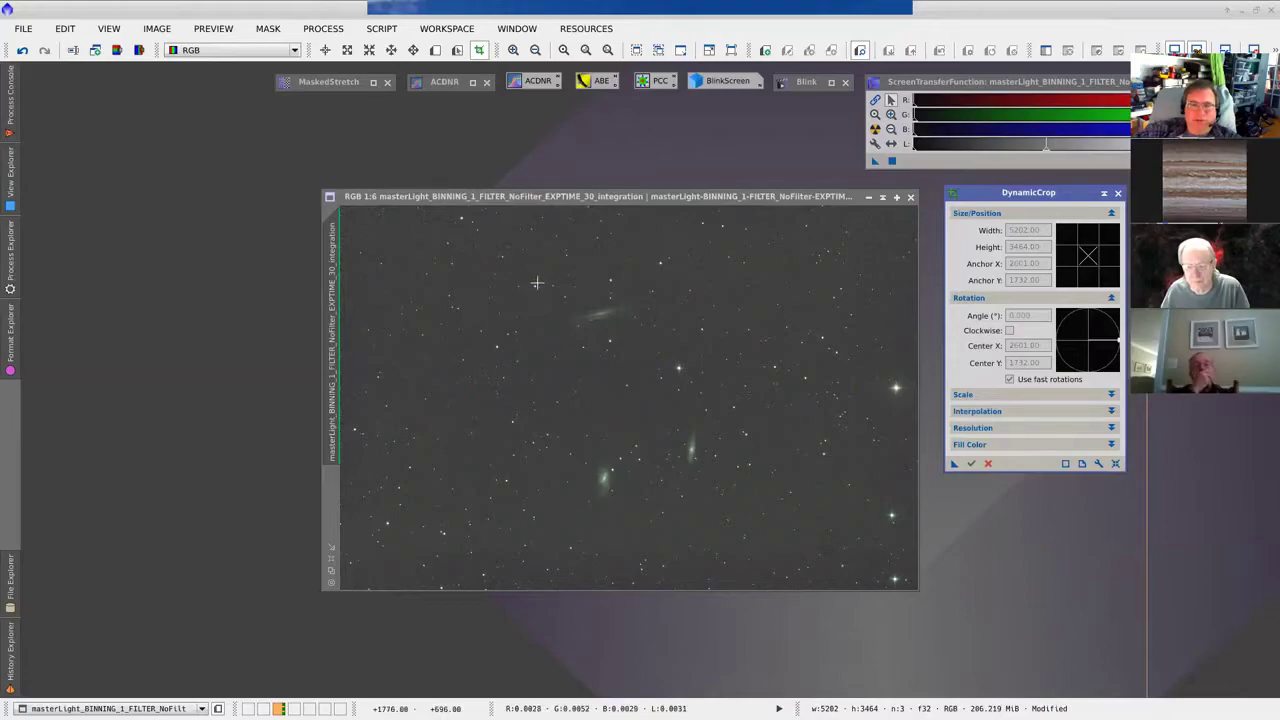
drag(532, 286, 734, 528)
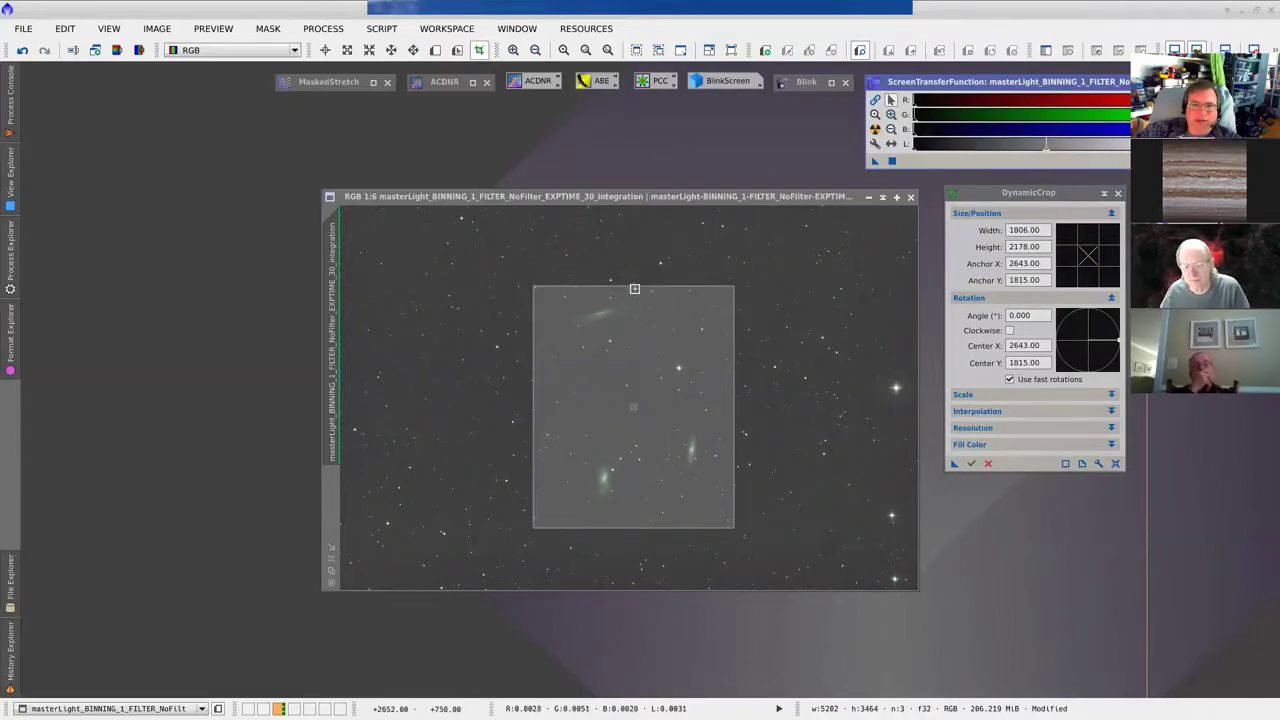
drag(634, 287, 634, 273)
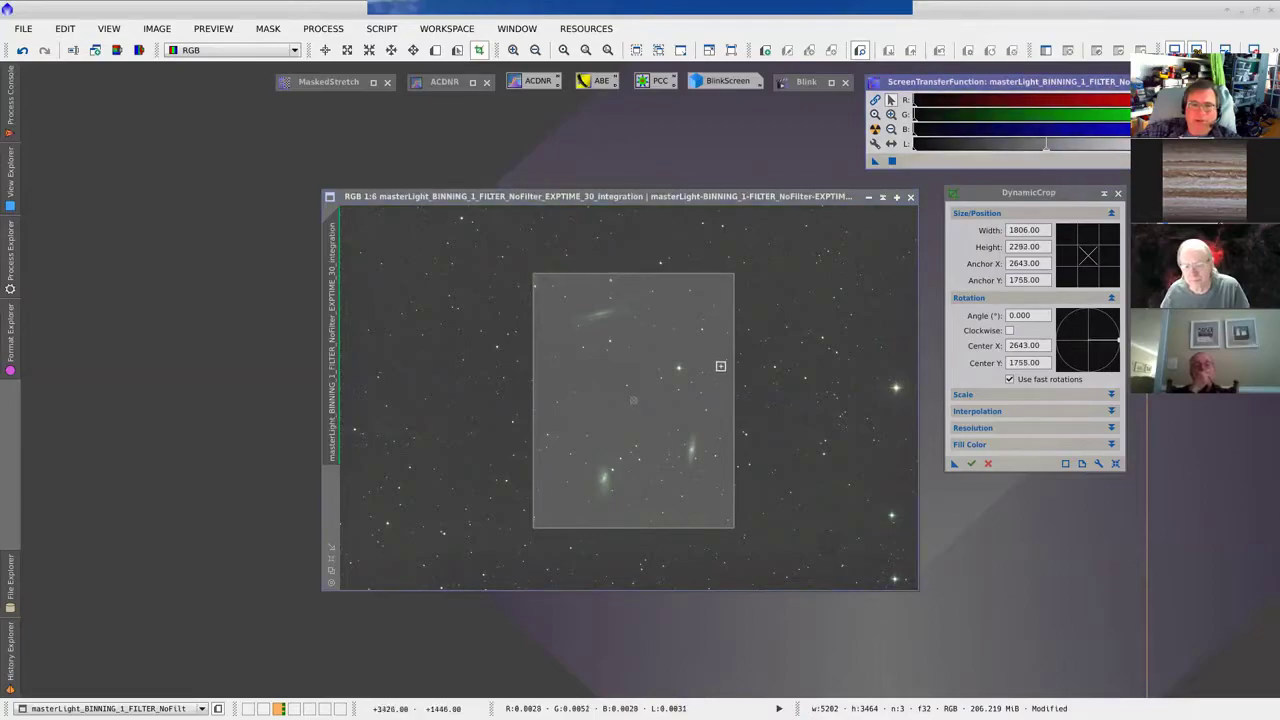
drag(732, 366, 742, 367)
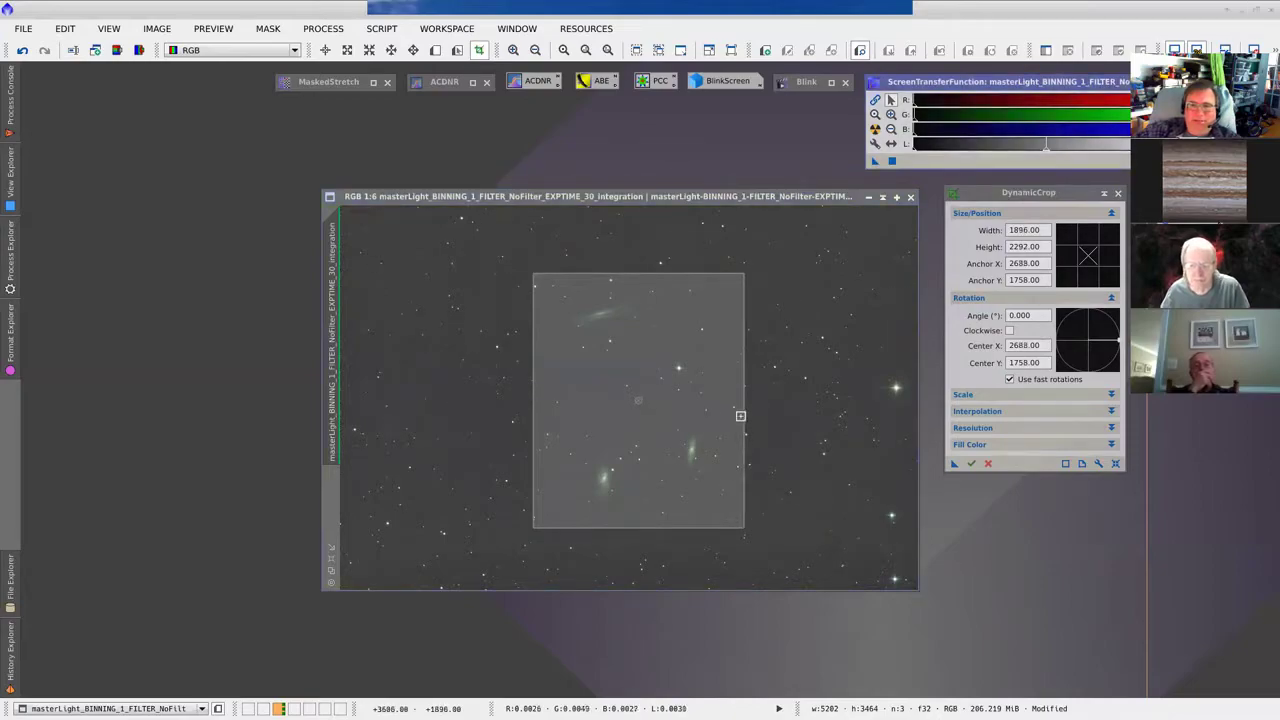
Step: Rotate the crop rectangle to about 16.6 degrees and recentre it on the galaxies at about X 2562, Y 1722
drag(746, 528, 803, 476)
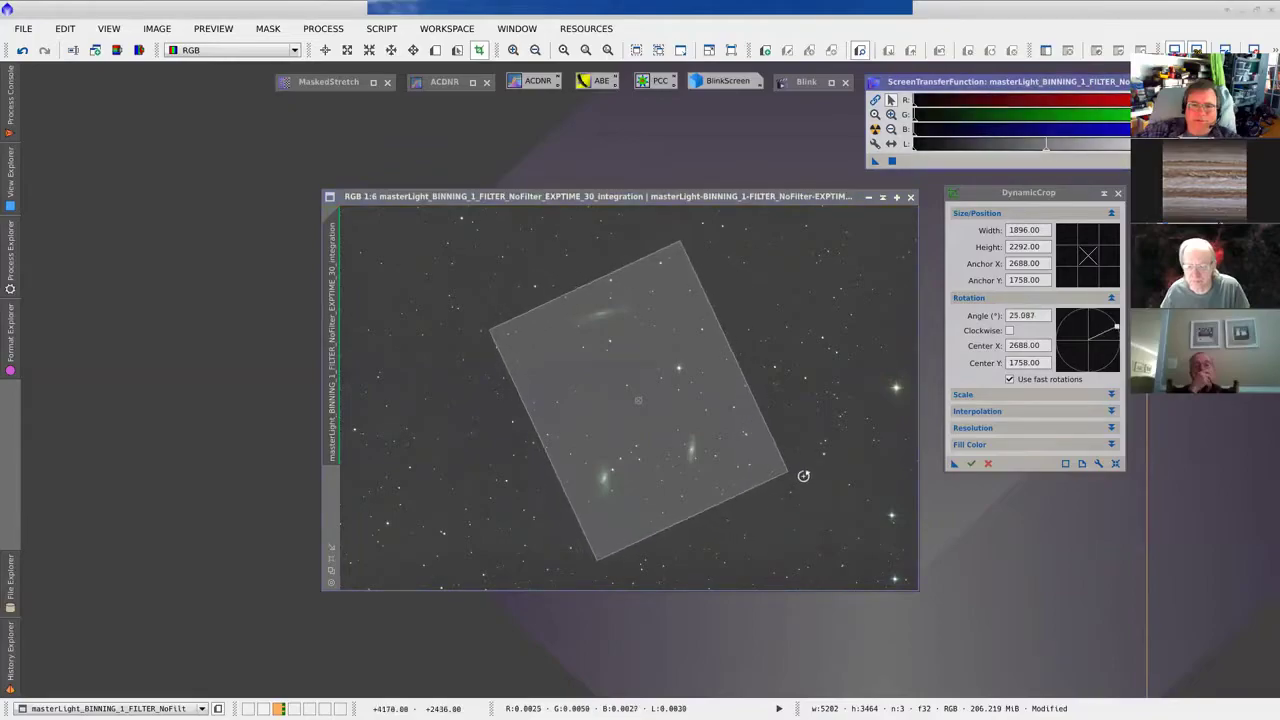
drag(659, 395, 645, 391)
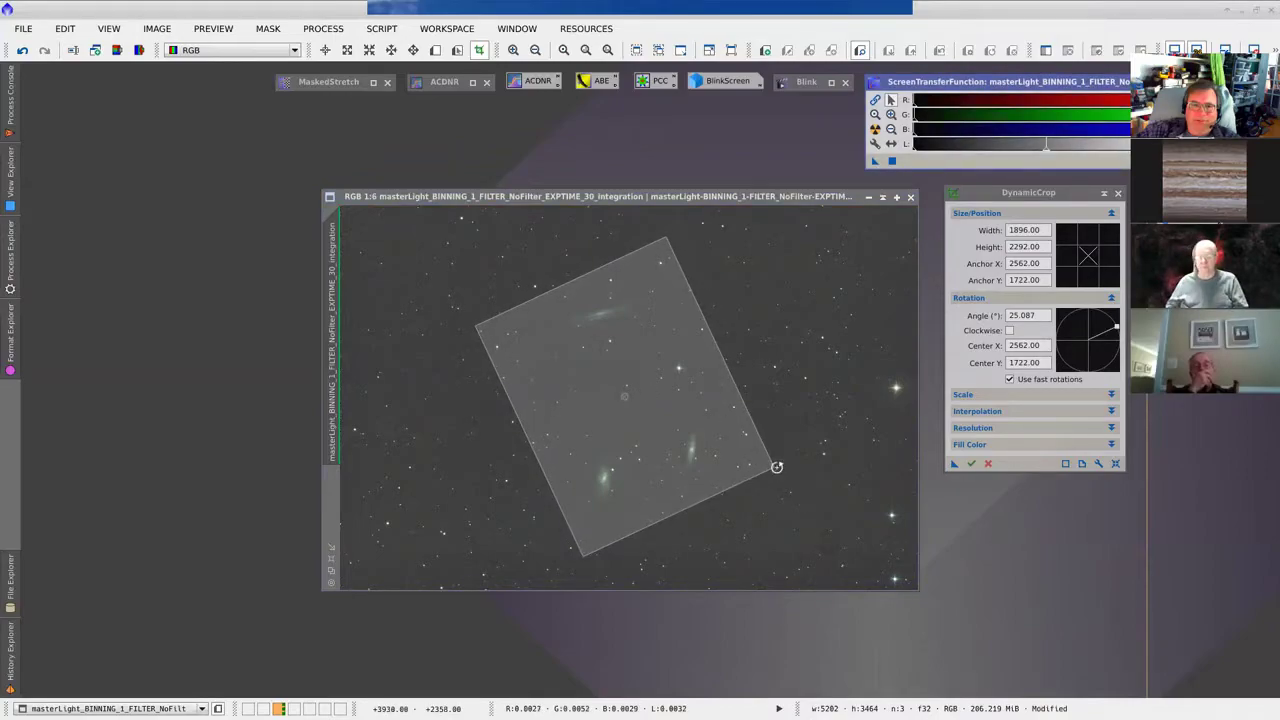
drag(776, 468, 771, 492)
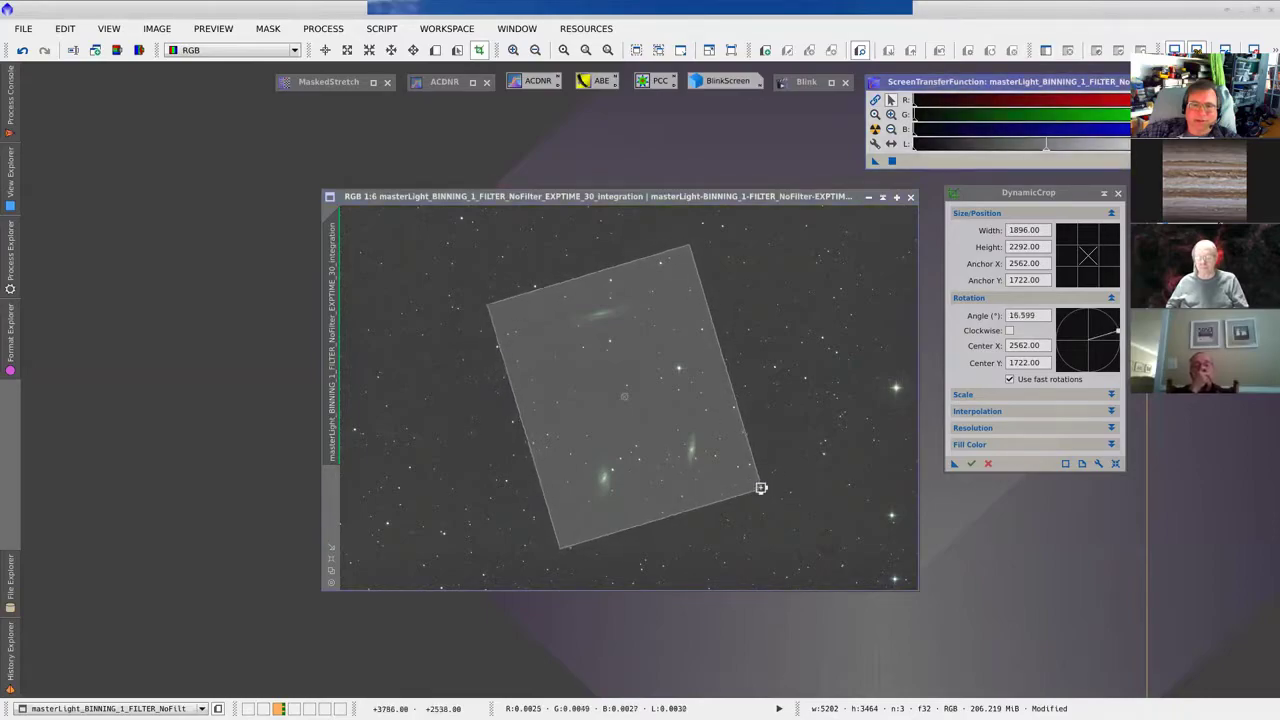
Step: Enlarge the rotated crop frame to about 2005 × 2368 px, centre it near 2583, 1725, and apply the crop
drag(762, 488, 773, 492)
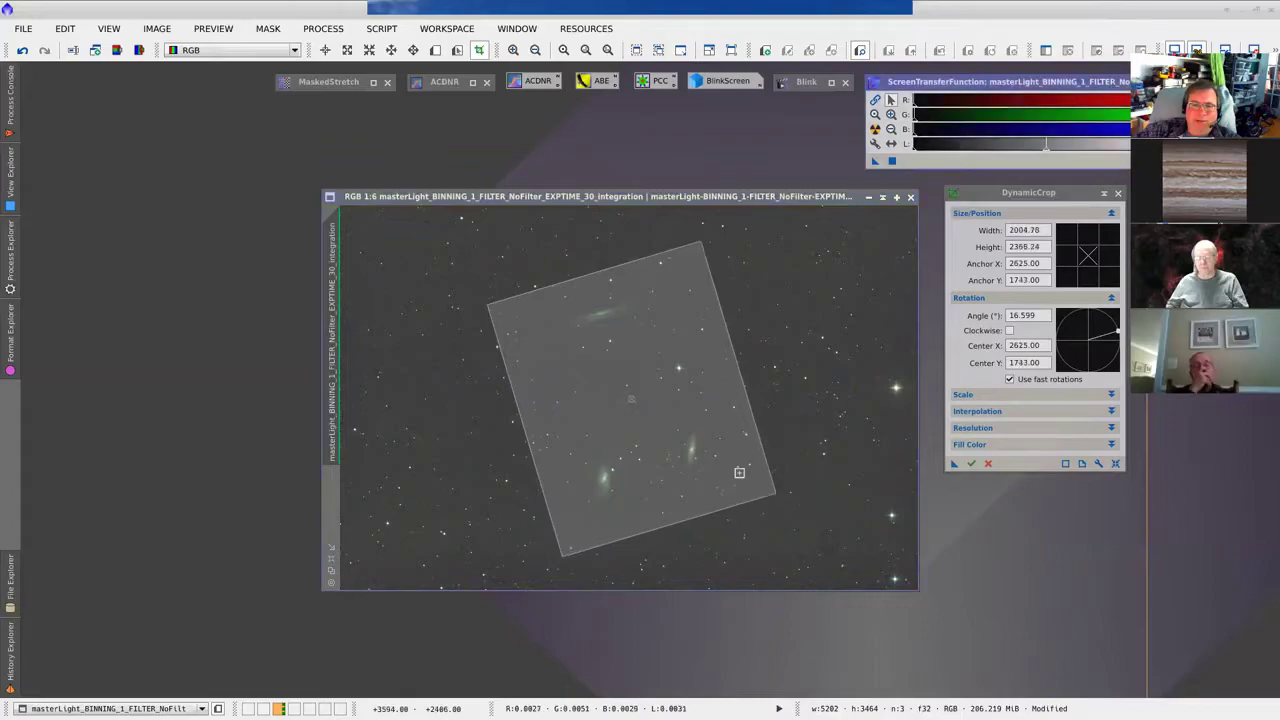
drag(689, 412, 687, 413)
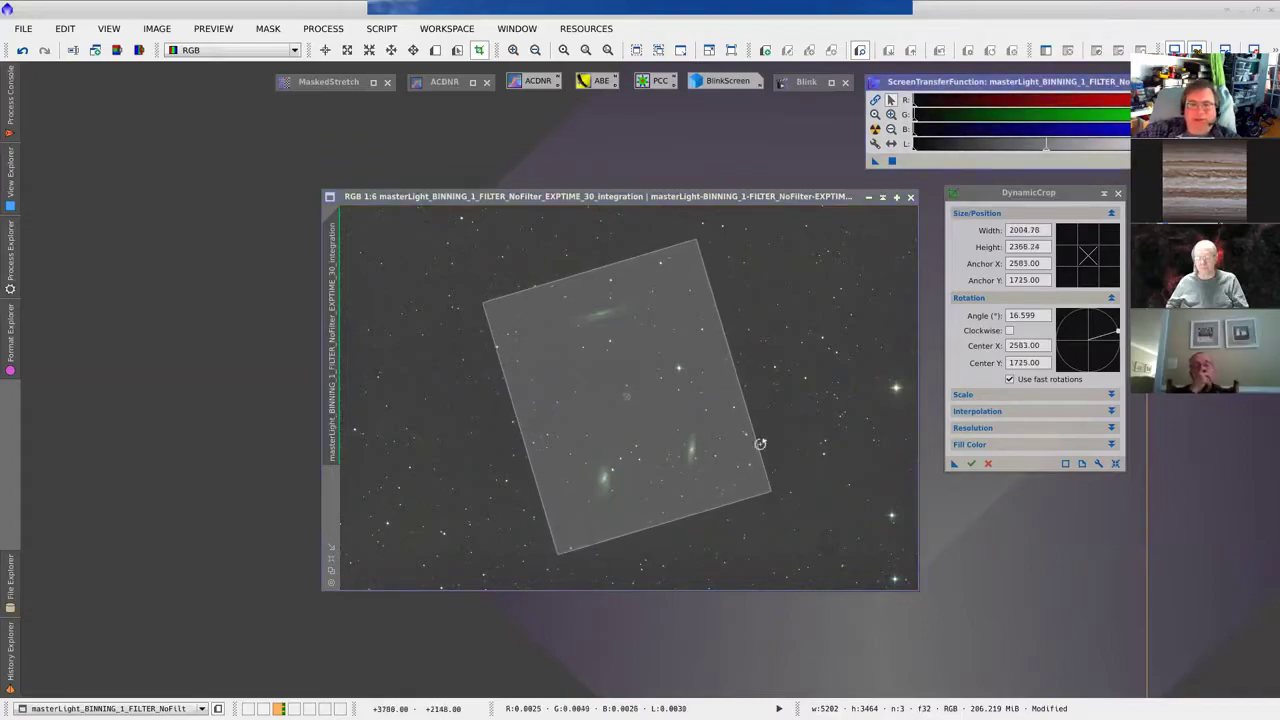
click(972, 465)
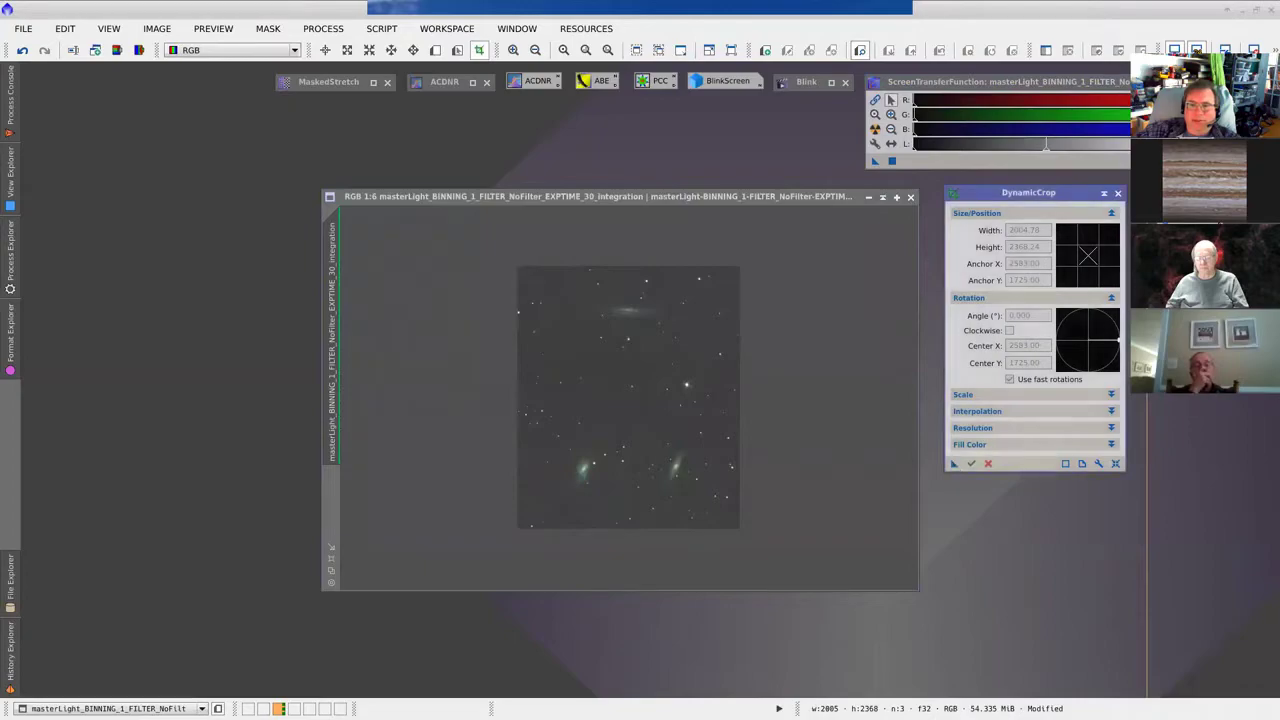
Step: Rename the saved DynamicCrop process icon DryCrop and close the DynamicCrop tool
right_click(1196, 312)
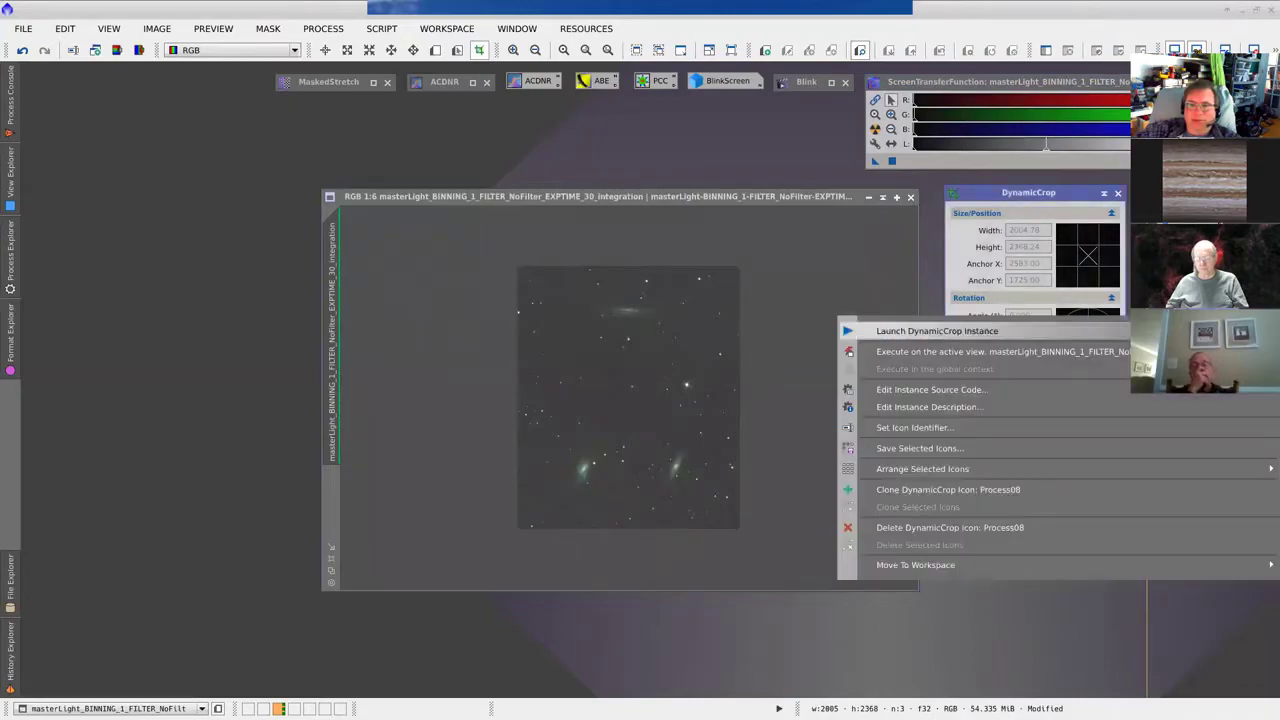
click(962, 429)
text(DryCX)
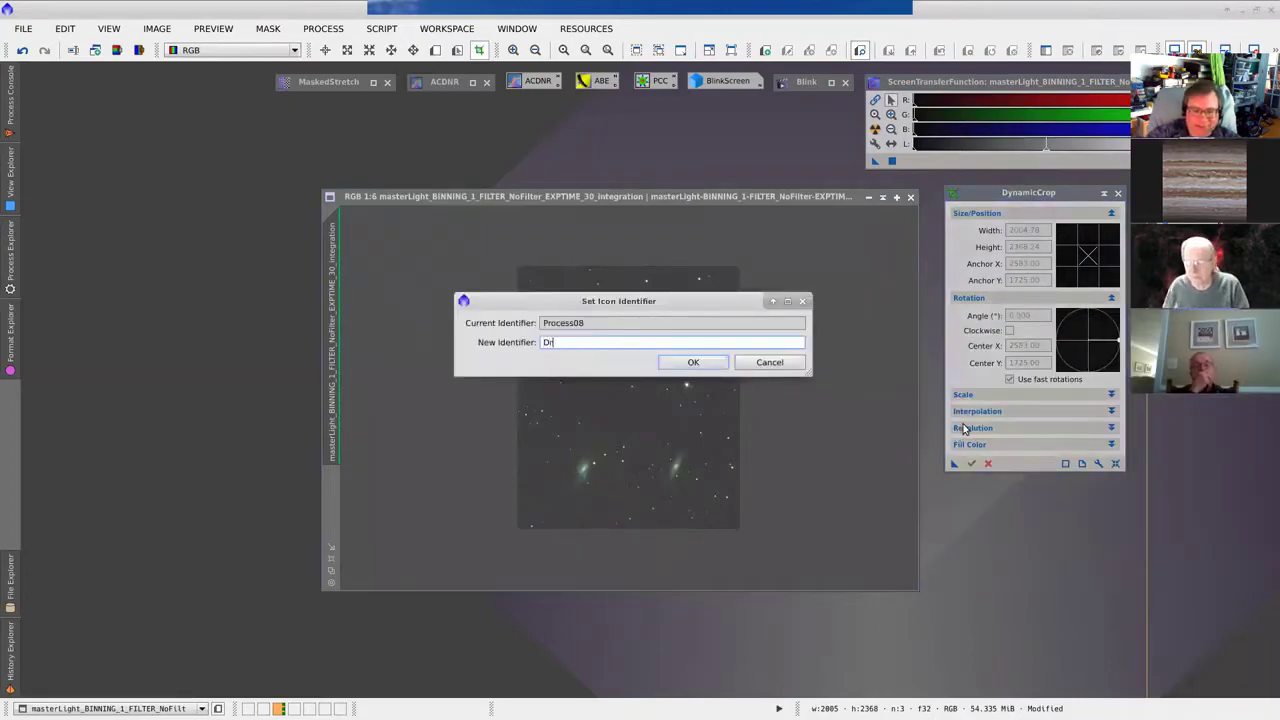
key(BackSpace)
text(rop)
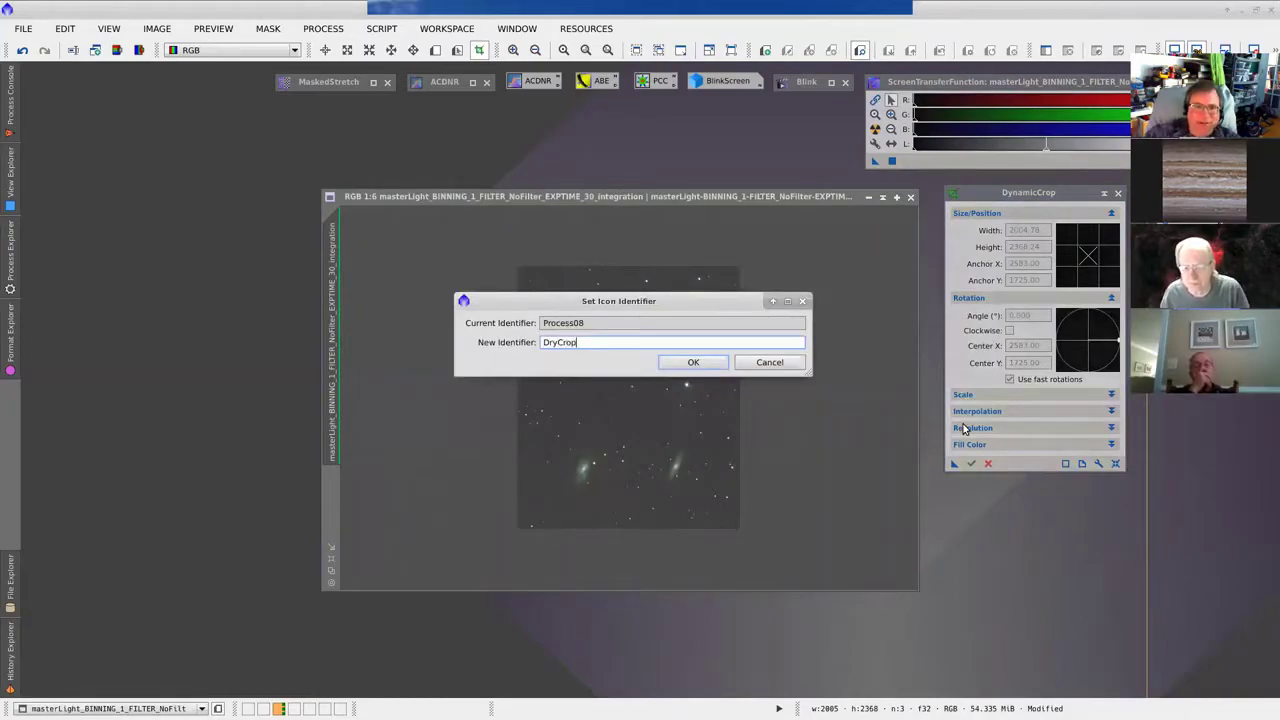
click(700, 364)
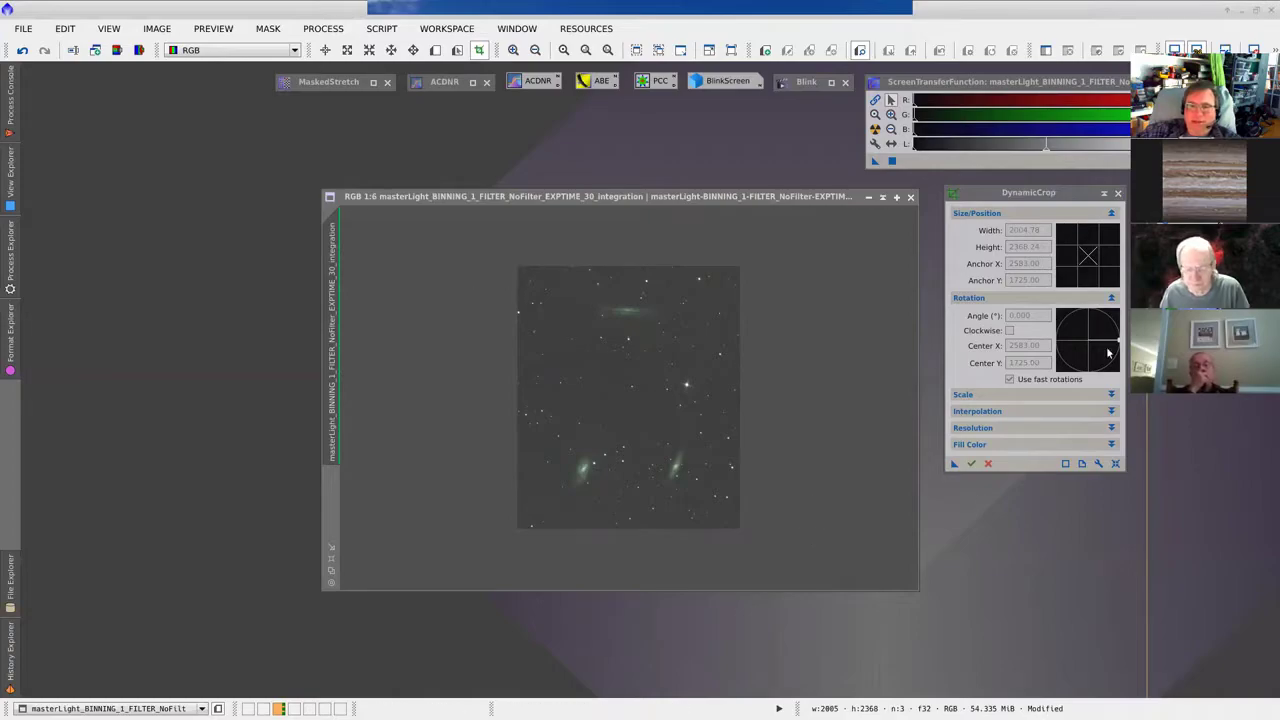
click(1119, 193)
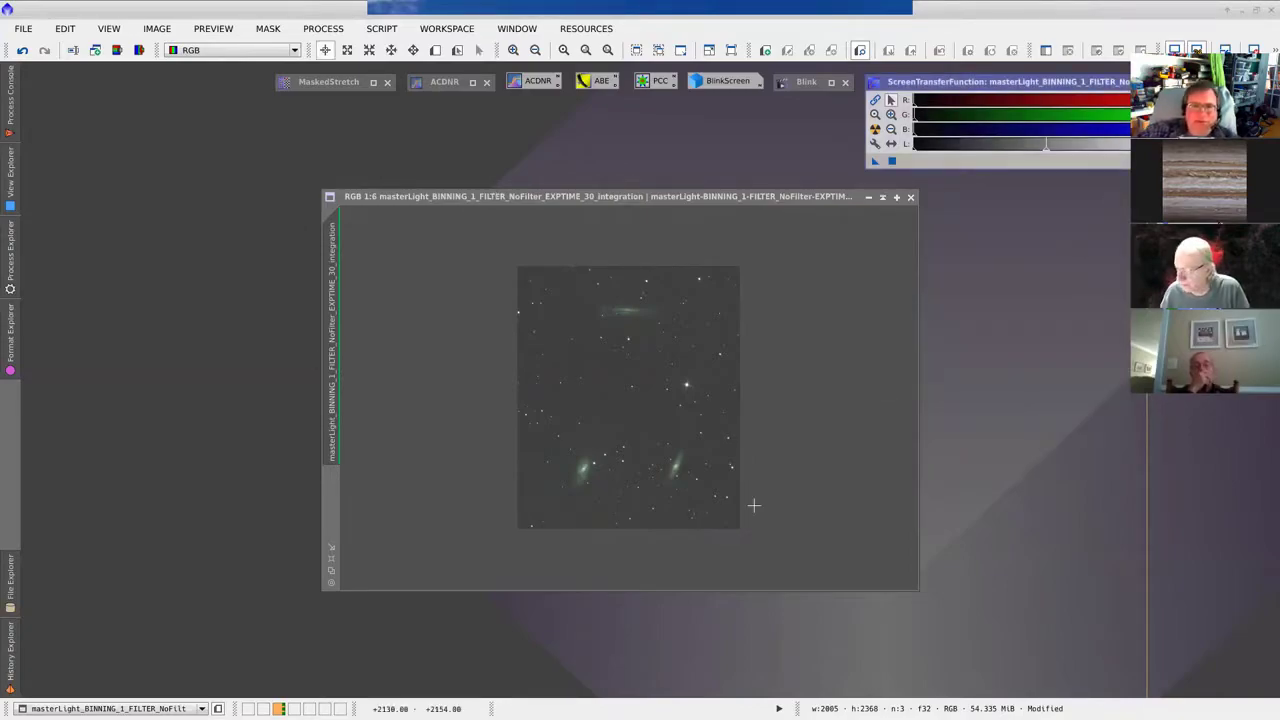
Step: Rotate the cropped image 90° clockwise and fit its window to the rotated frame
click(333, 550)
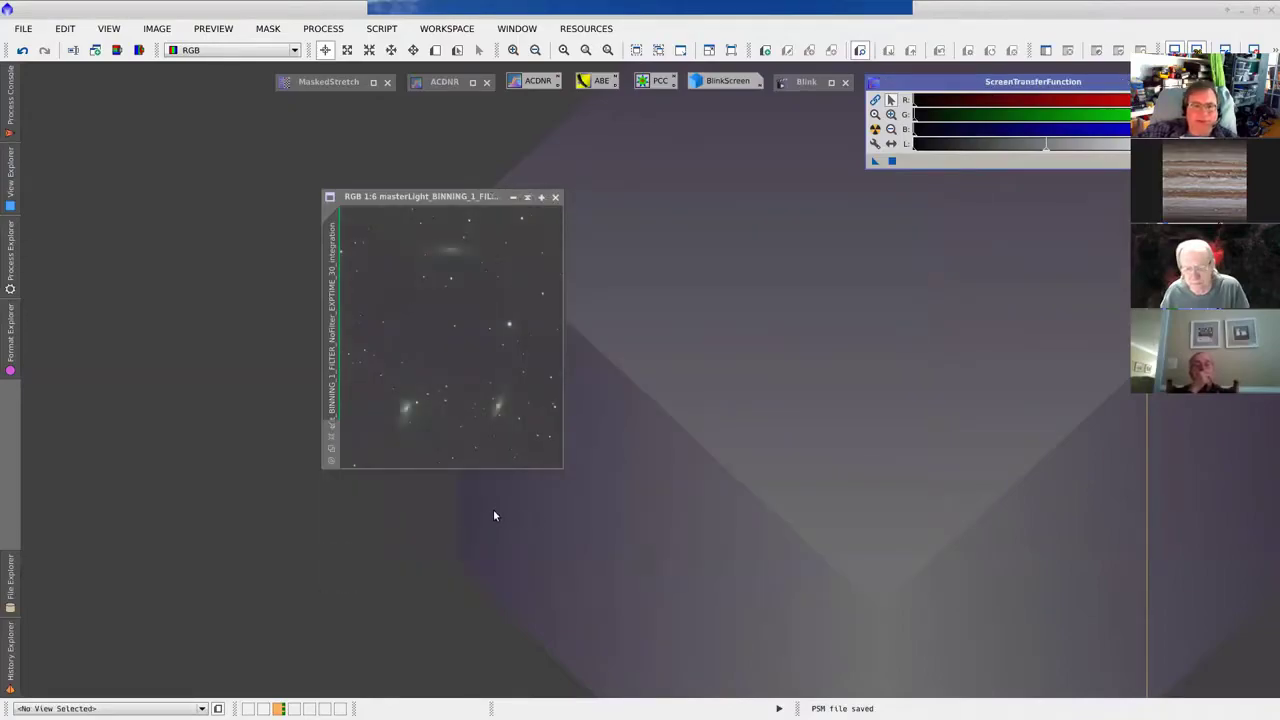
click(332, 444)
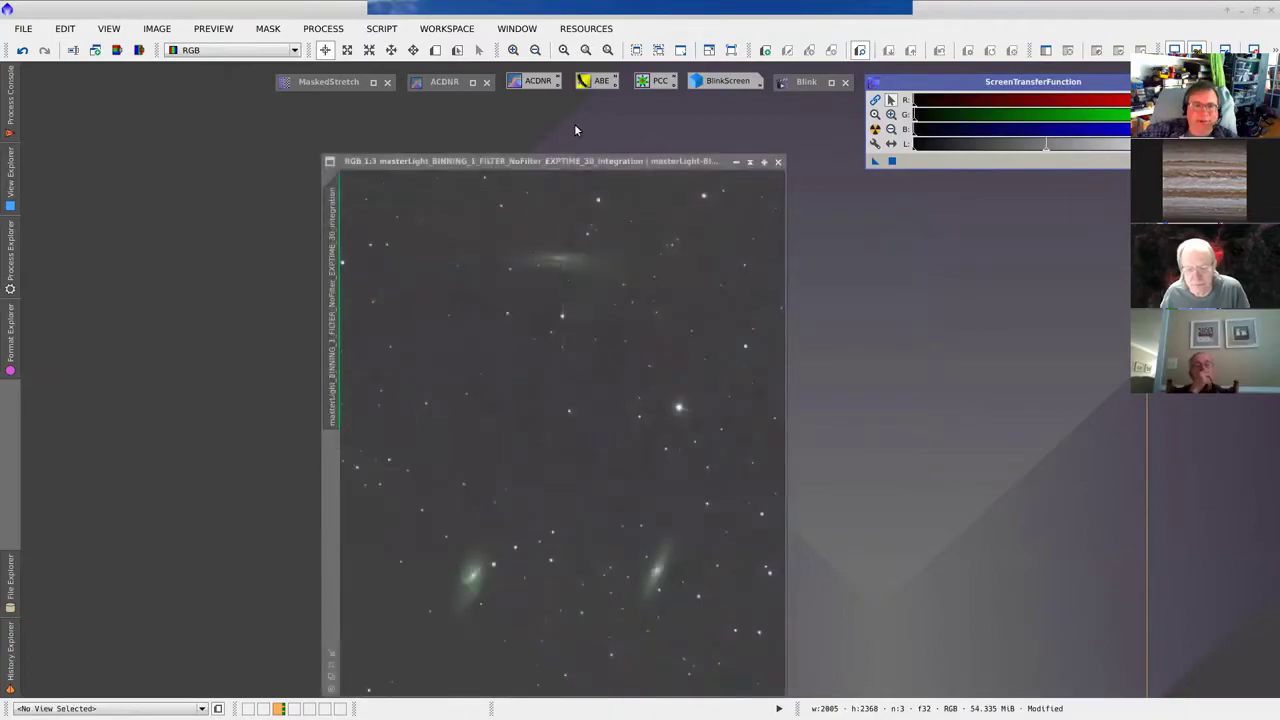
drag(556, 166, 619, 122)
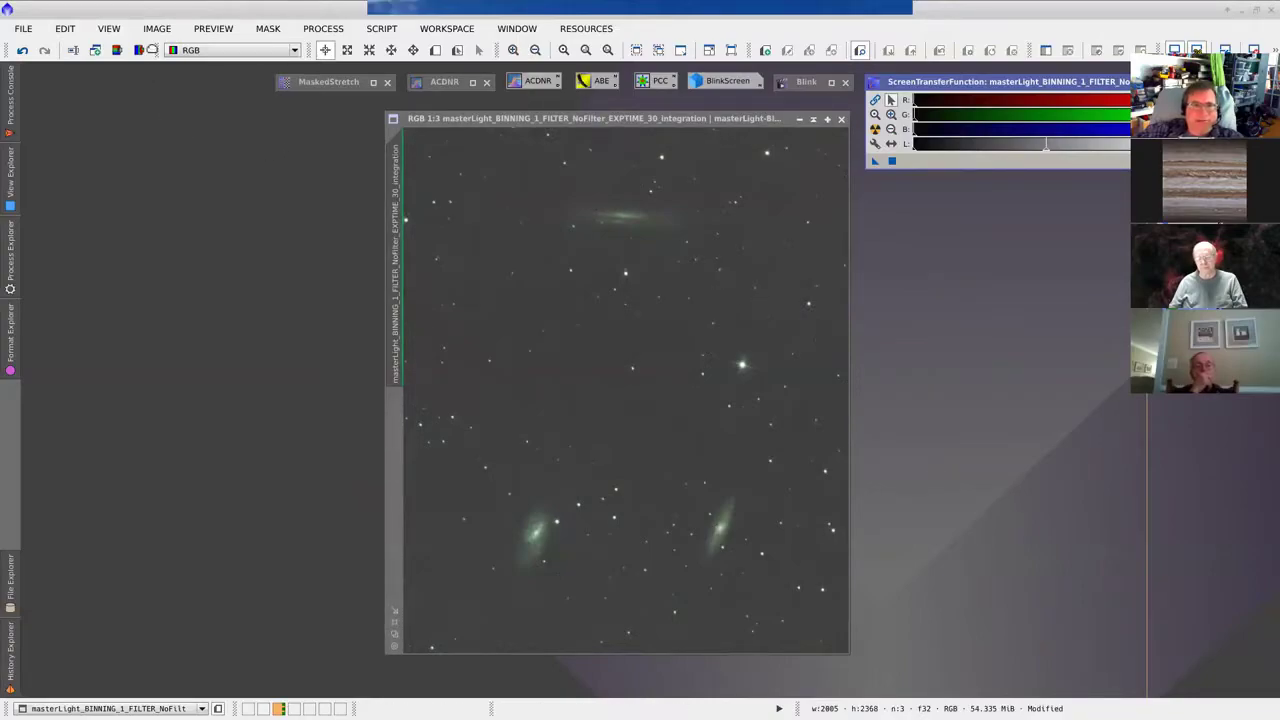
click(157, 33)
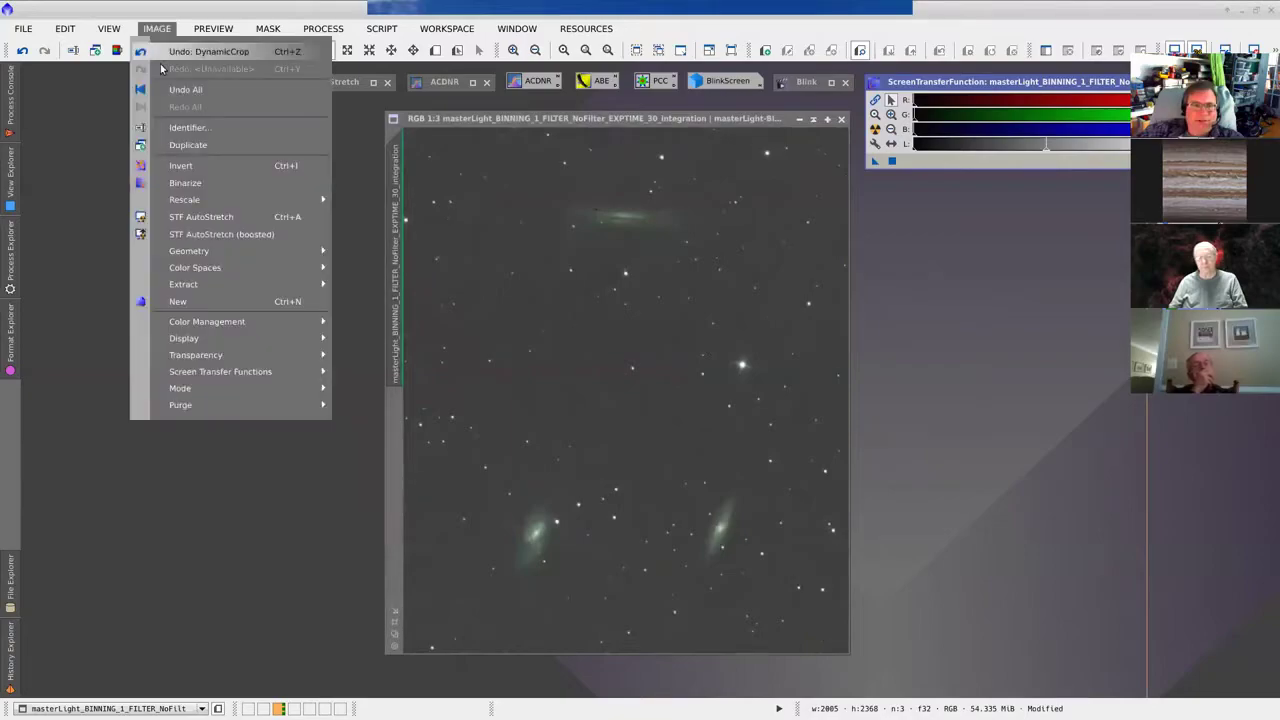
mouse_move(197, 251)
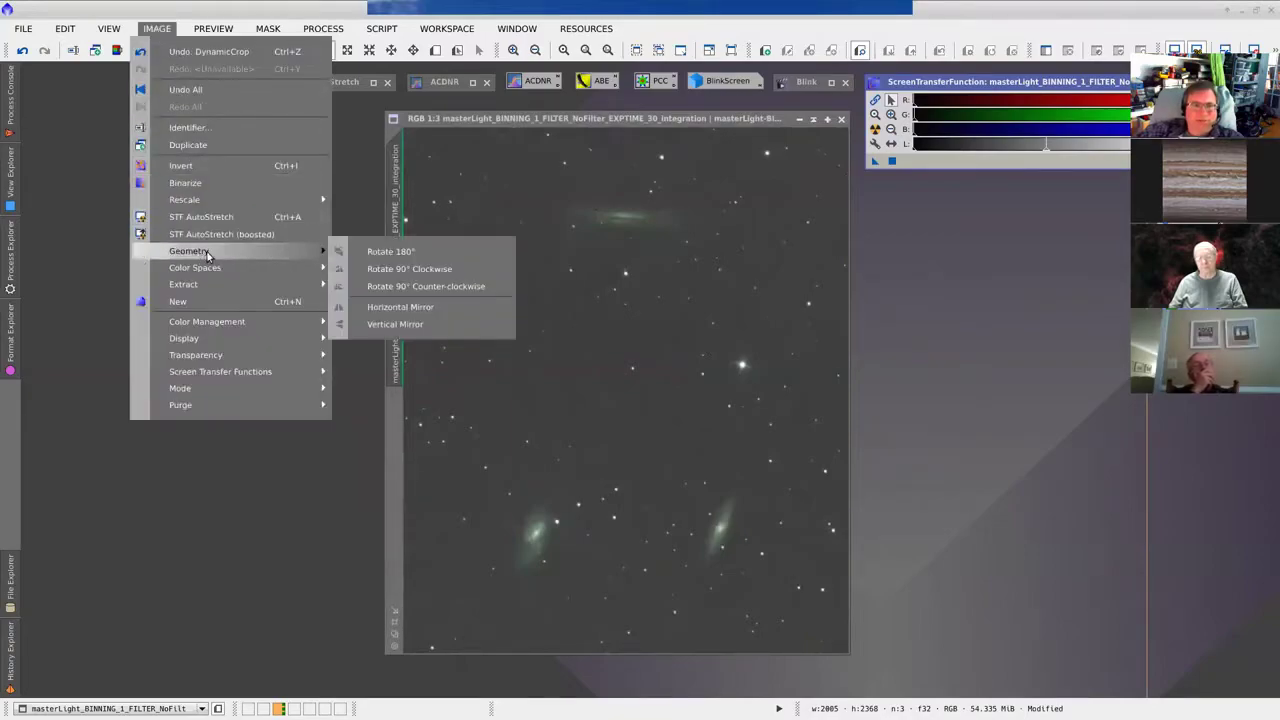
click(420, 269)
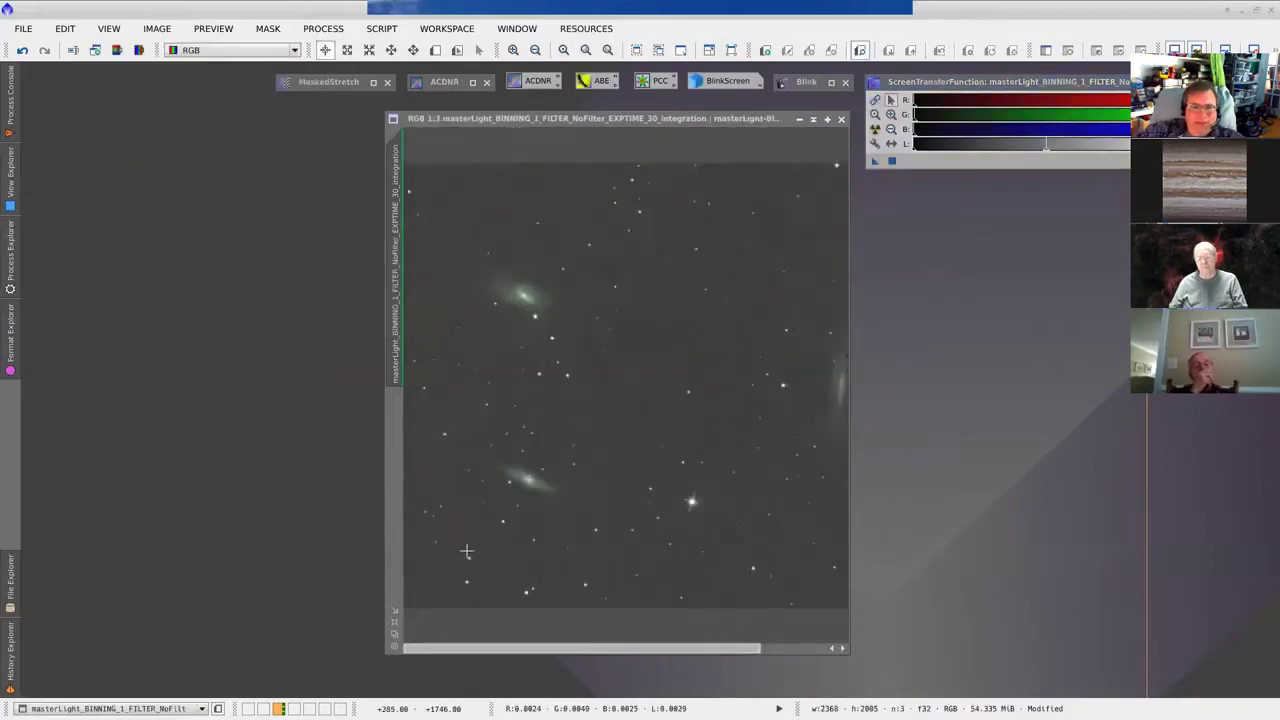
click(393, 623)
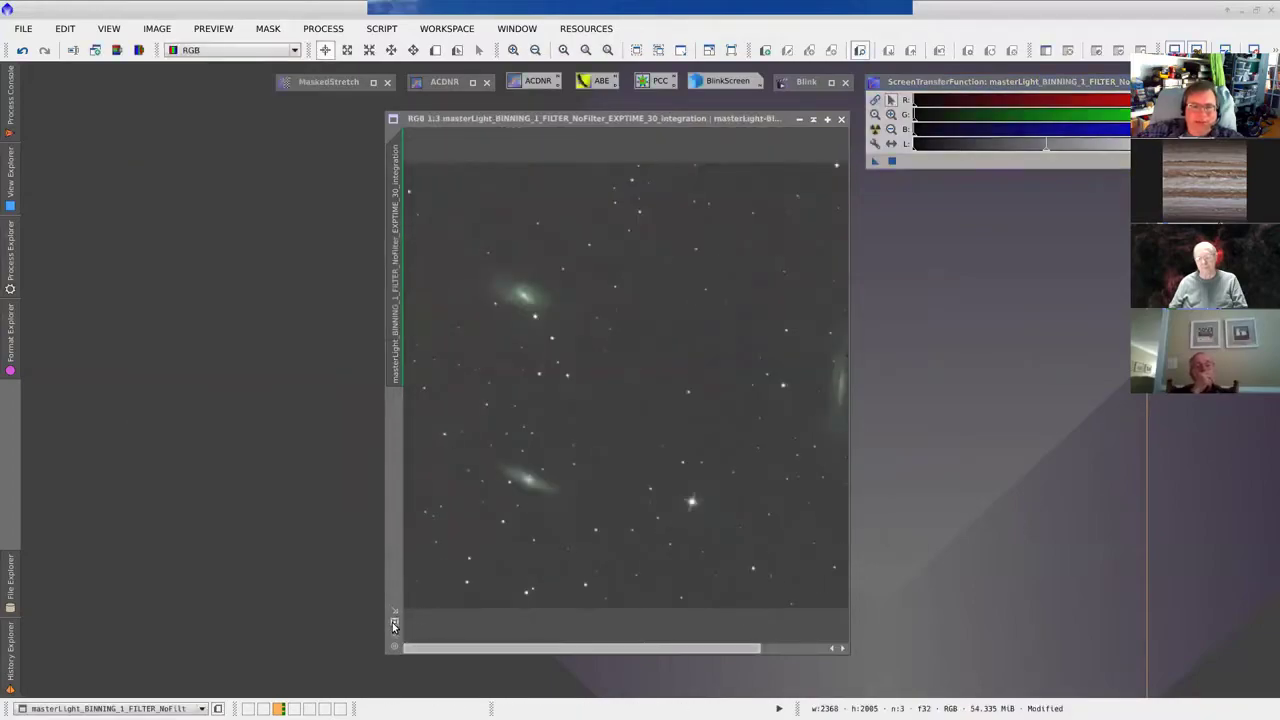
drag(689, 122, 621, 157)
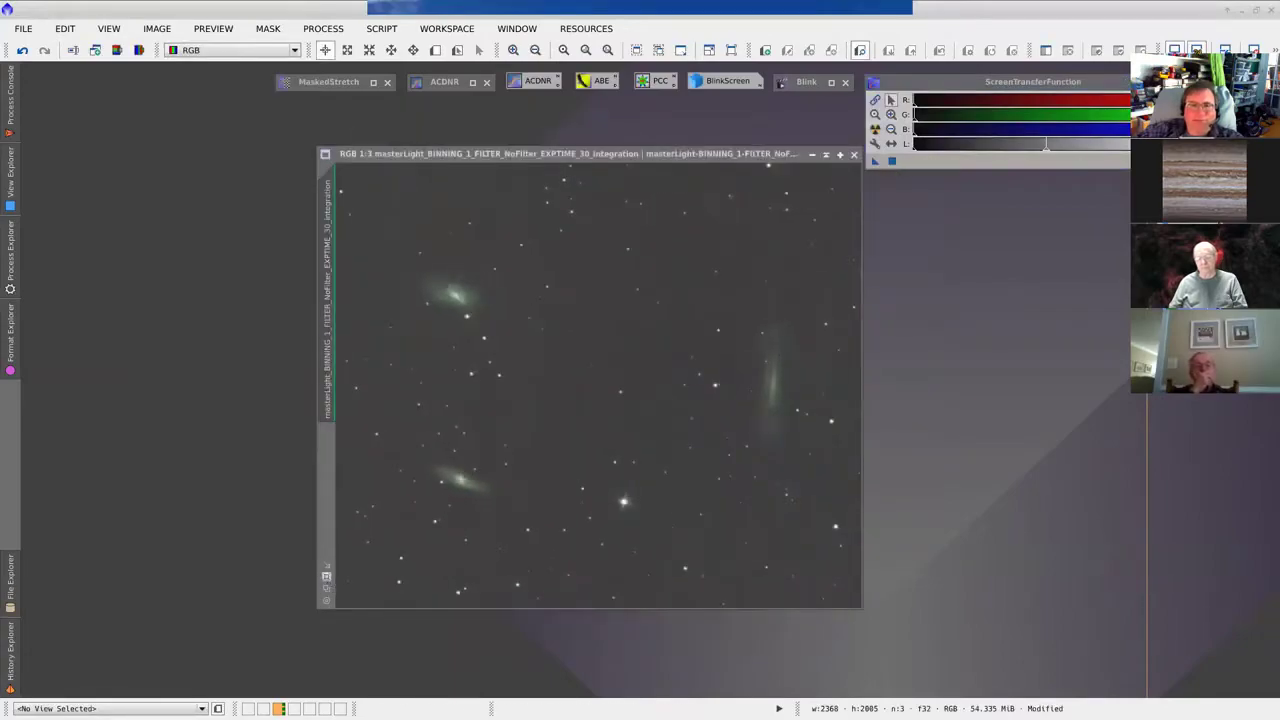
drag(622, 157, 482, 156)
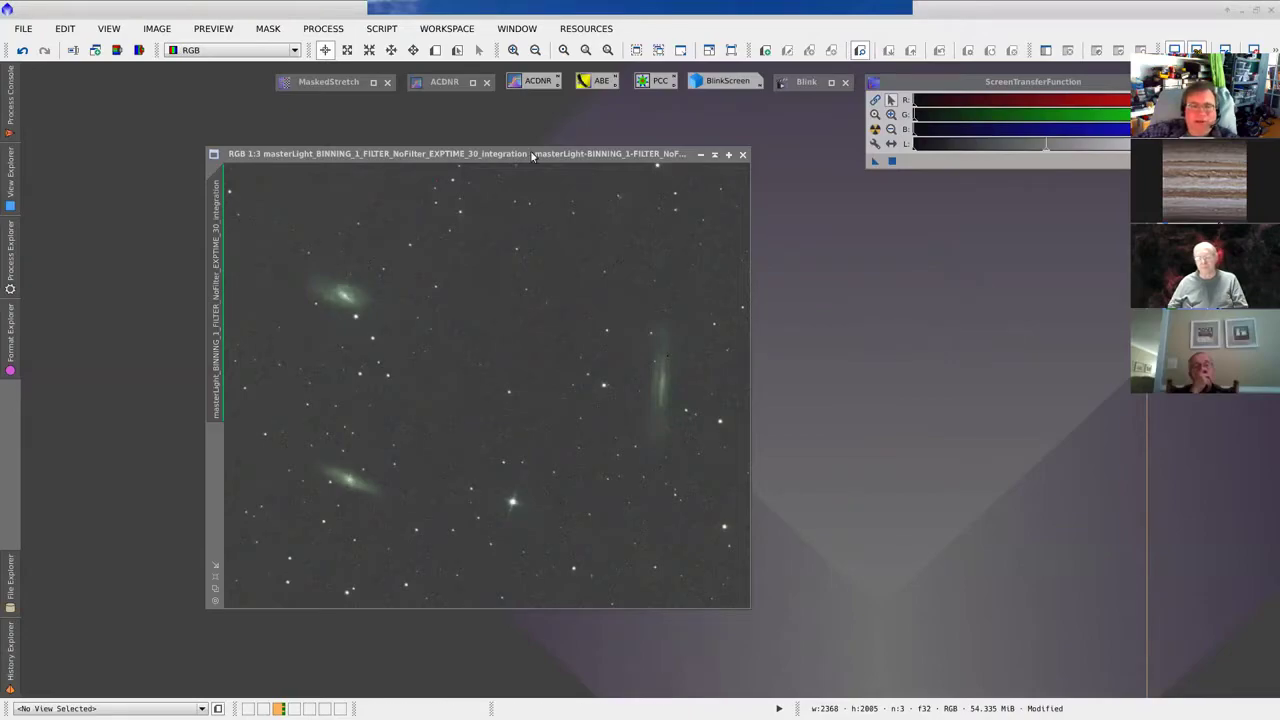
drag(530, 154, 455, 129)
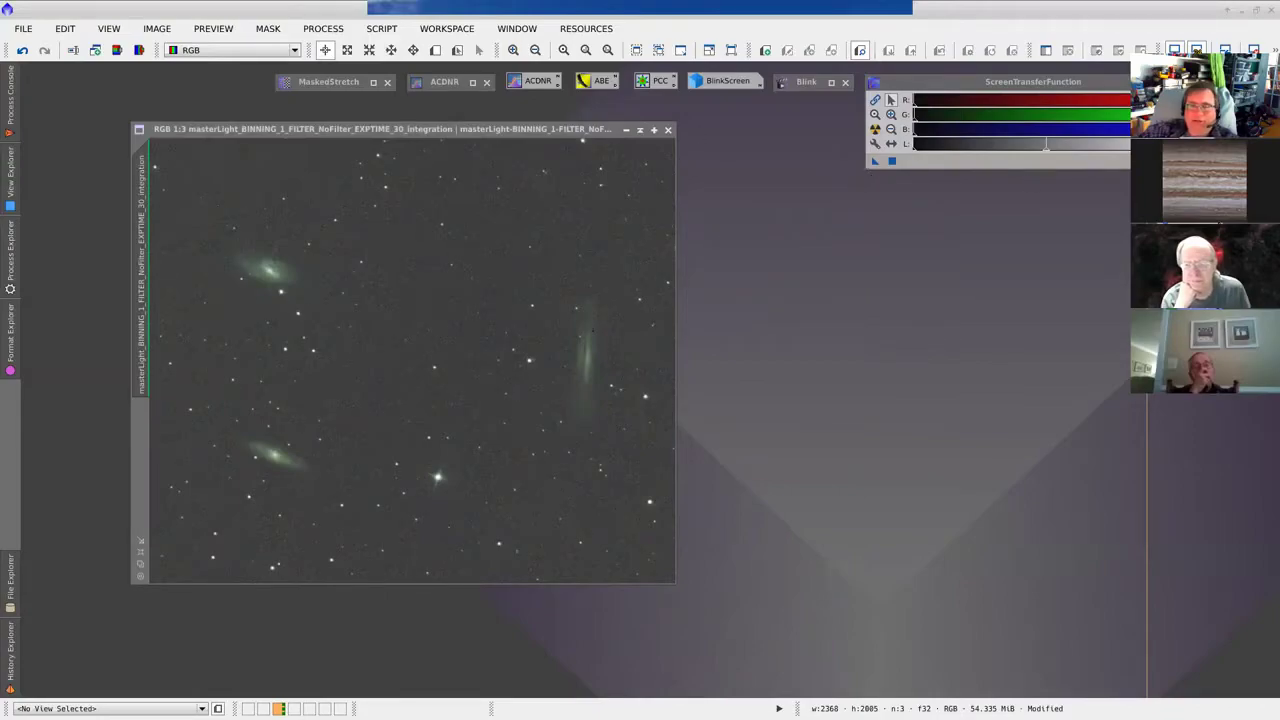
Step: Reset the screen stretch to show the linear image, and reapply the automatic stretch
click(1190, 161)
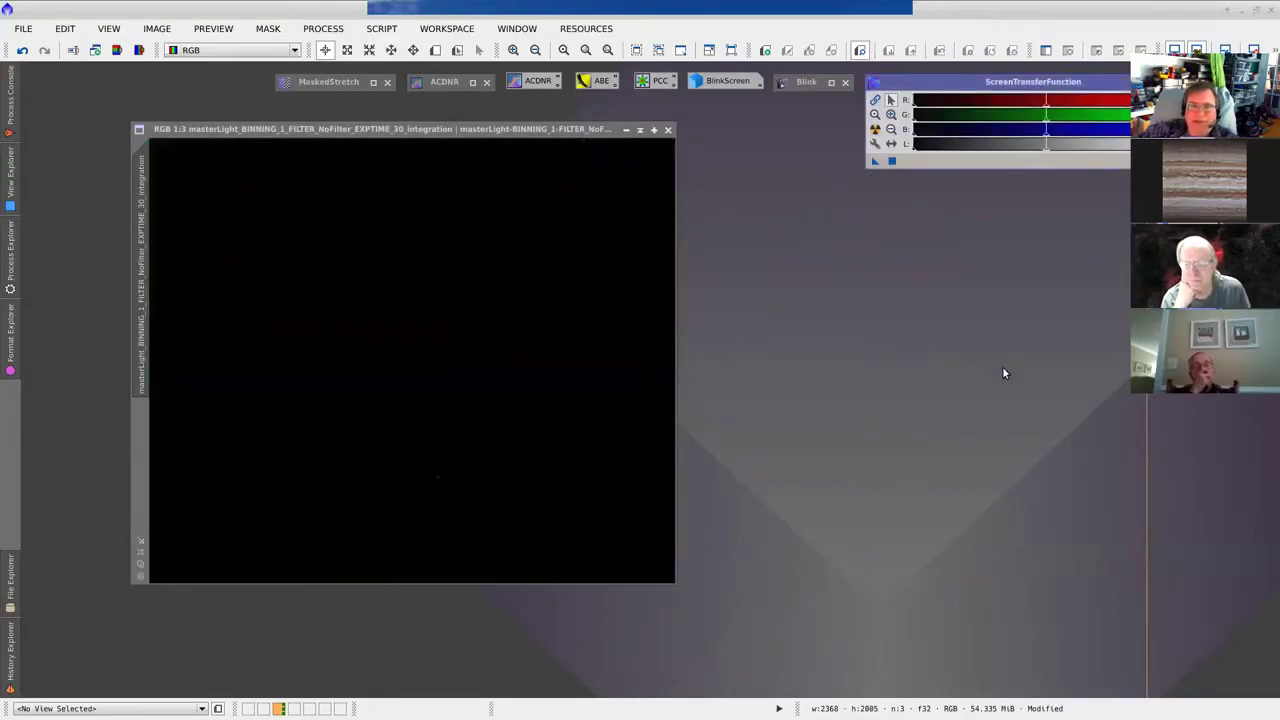
click(876, 131)
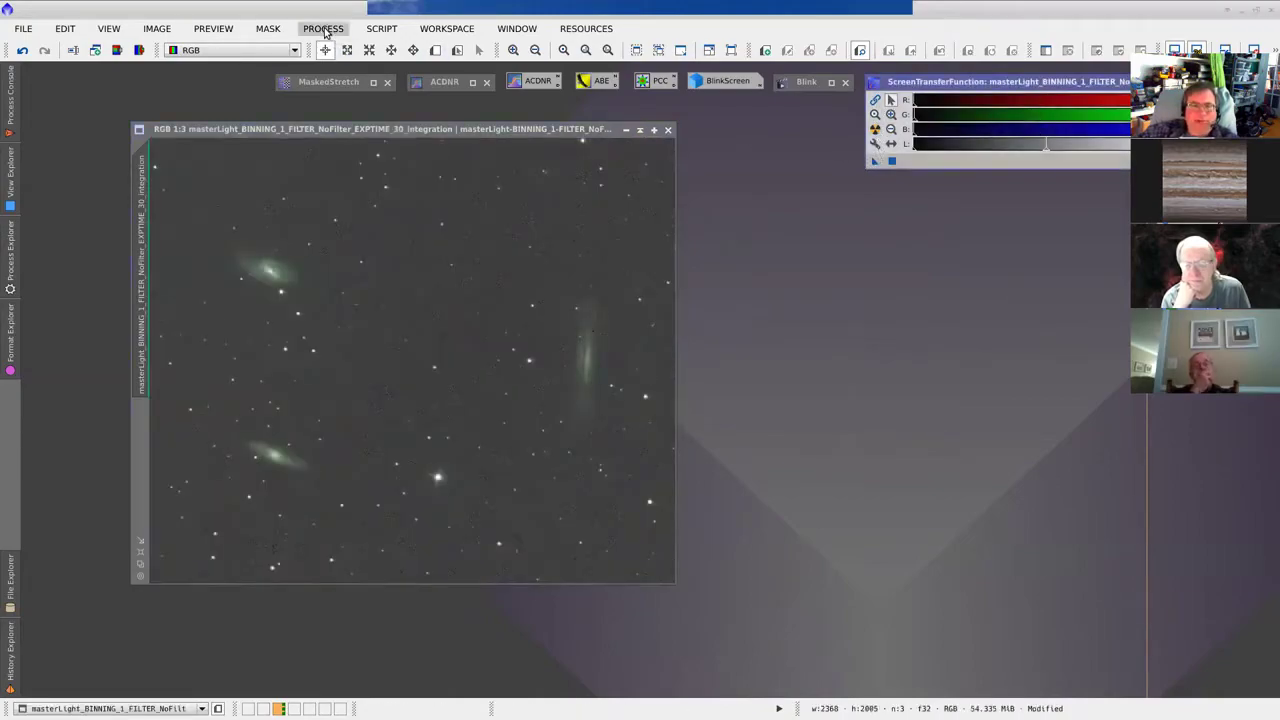
Step: Open the PhotometricColorCalibration process and reset its parameters to their defaults
click(324, 30)
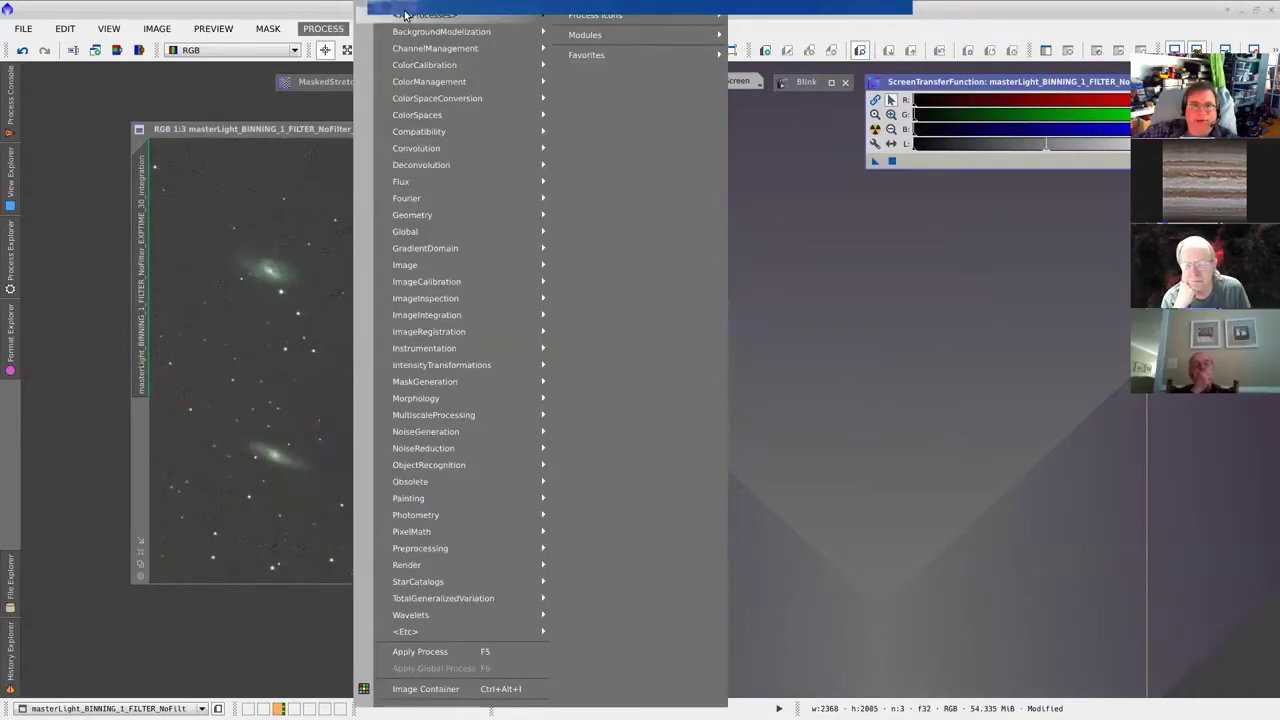
mouse_move(457, 17)
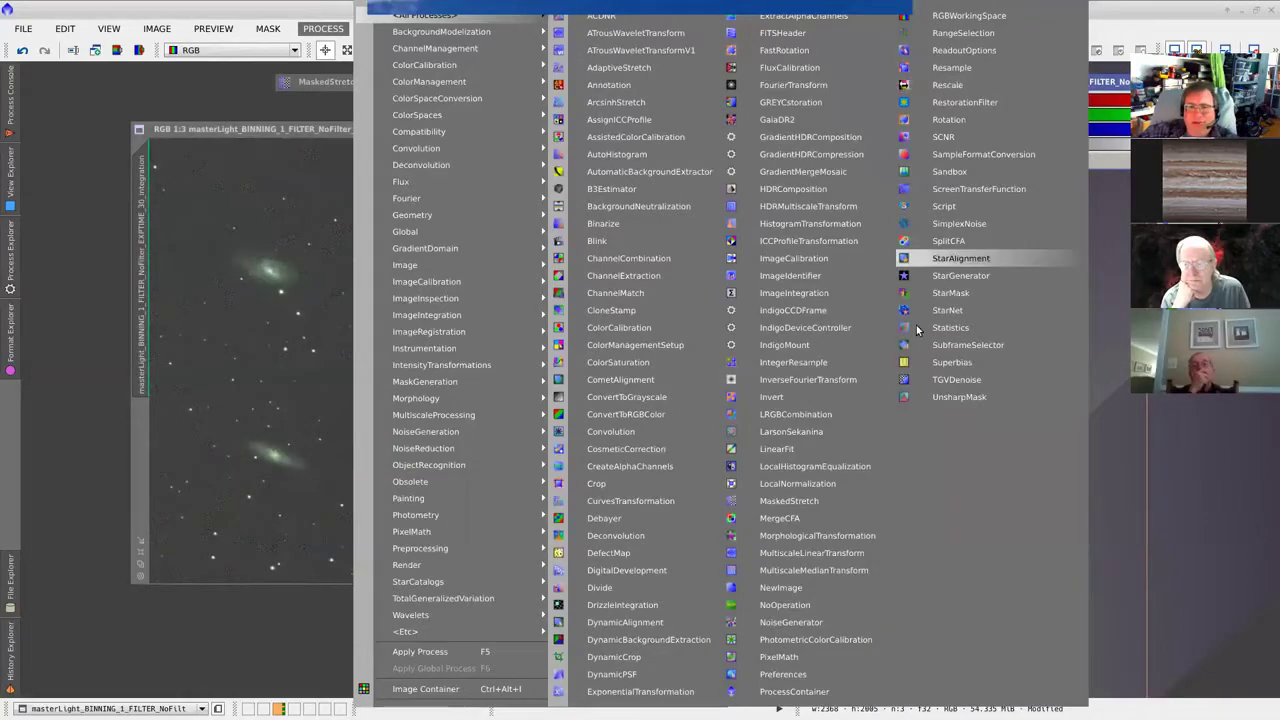
click(808, 640)
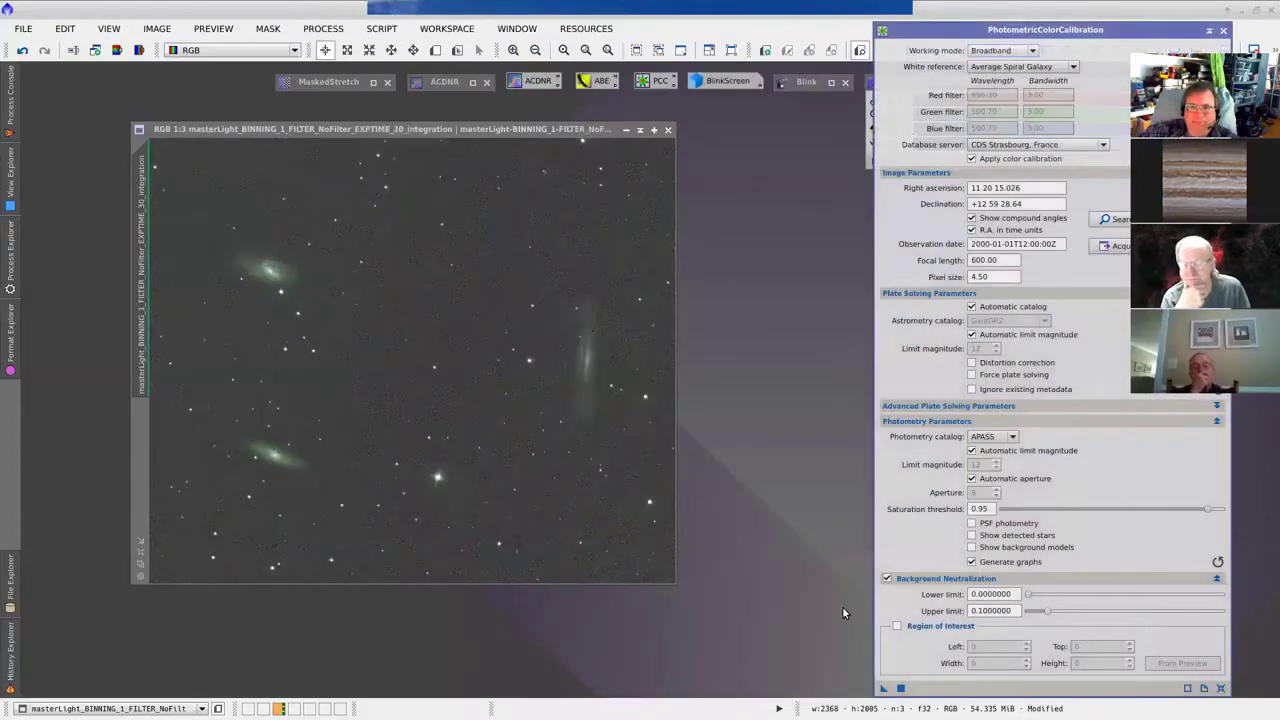
mouse_move(1057, 29)
mouse_down()
mouse_move(1049, 8)
mouse_move(1046, 26)
mouse_up()
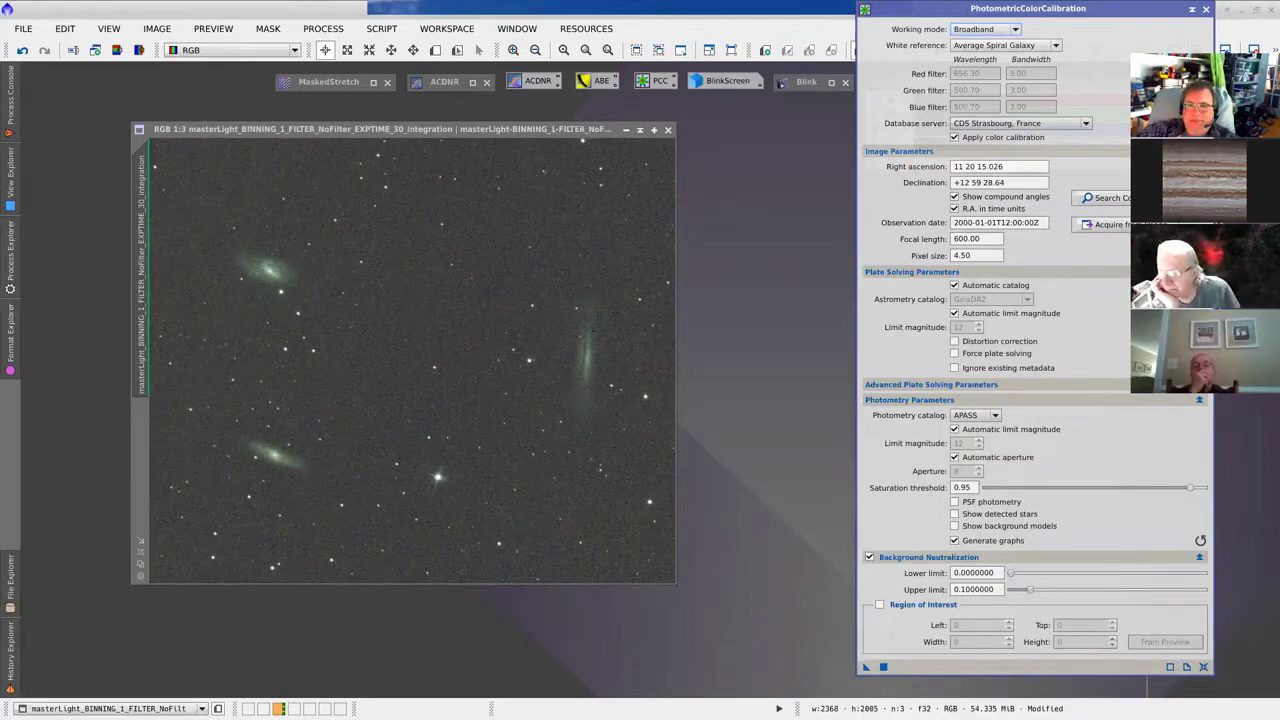
click(1203, 666)
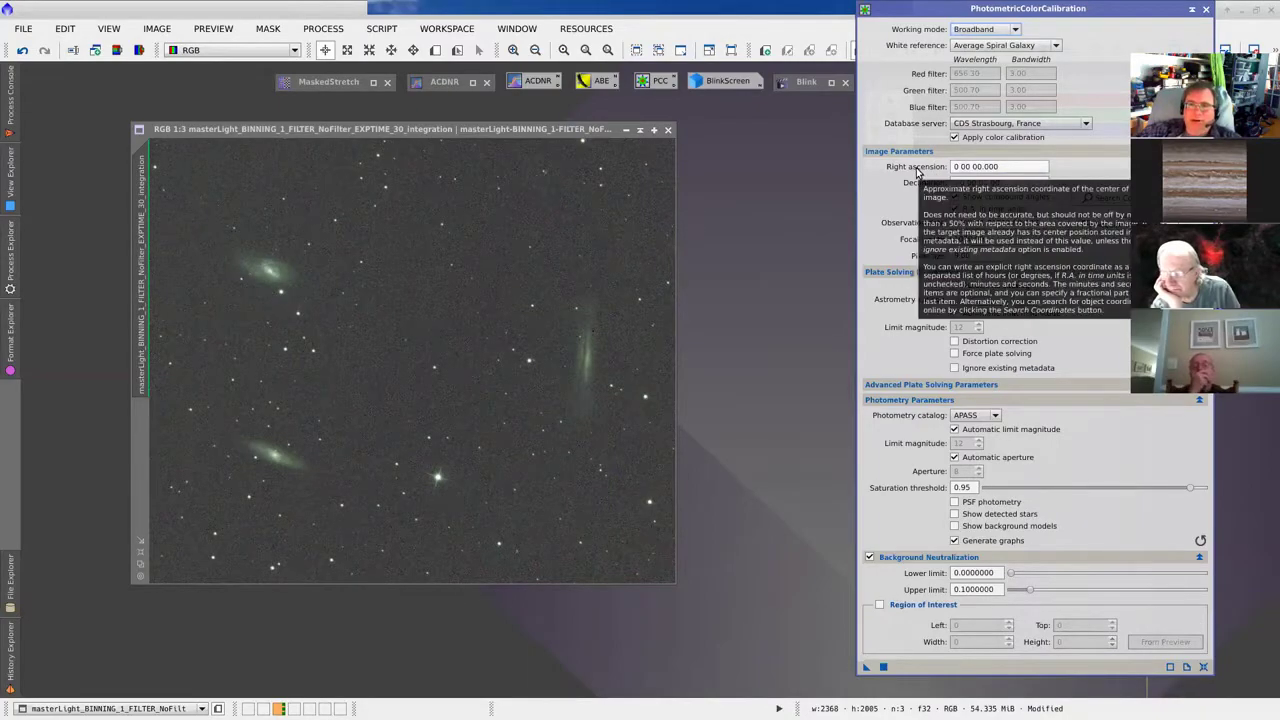
Step: Look up the object m66 in the online coordinate search and load its coordinates into the image parameters
mouse_move(916, 192)
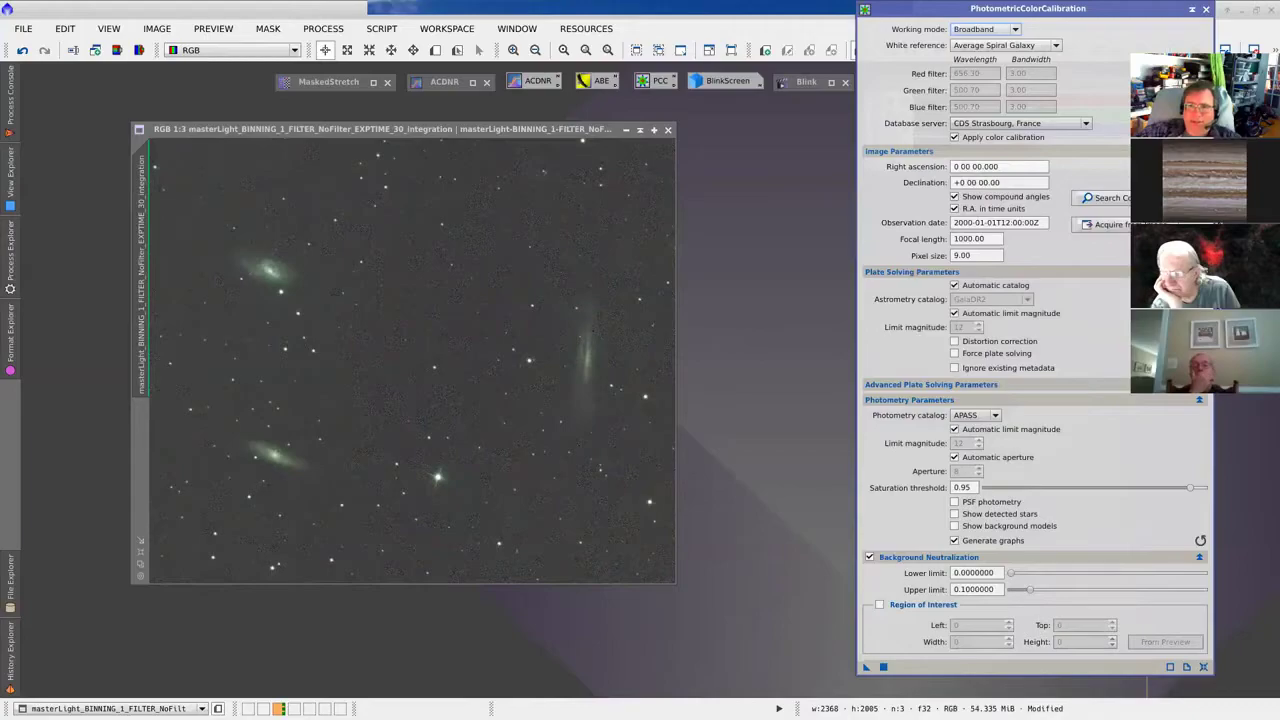
click(1107, 198)
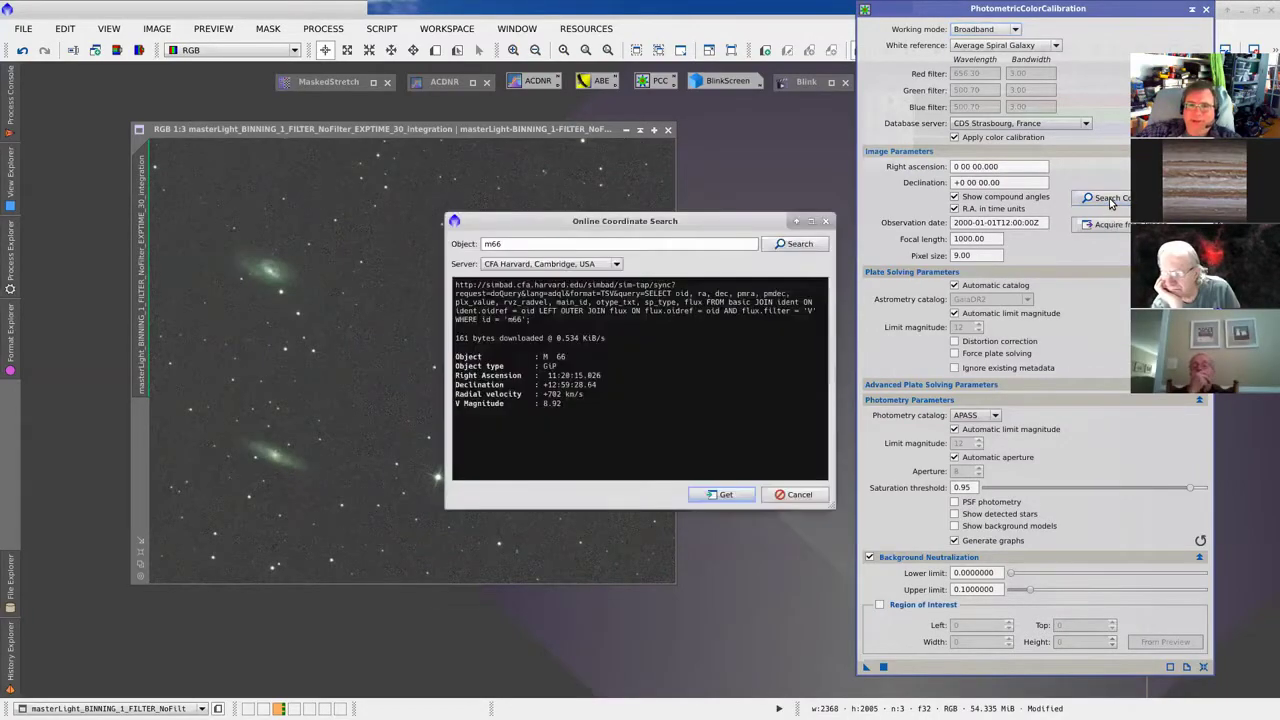
drag(546, 230, 561, 193)
double_click(530, 207)
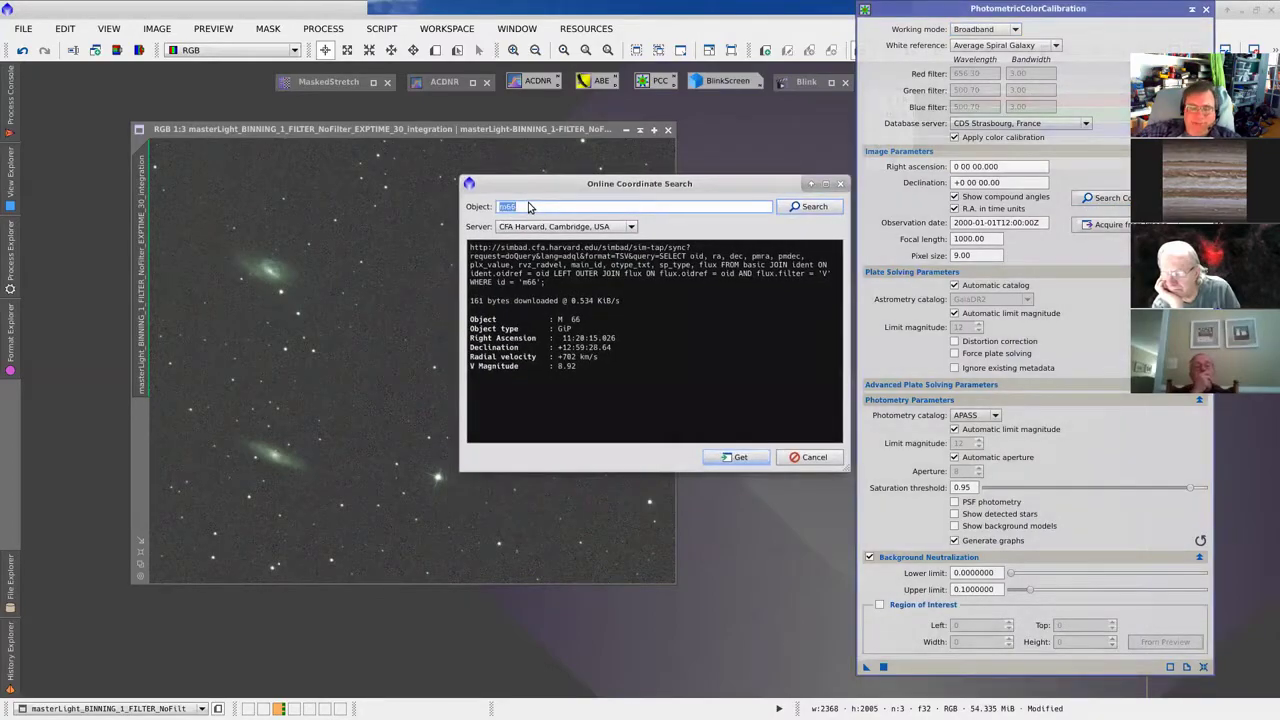
text(m66)
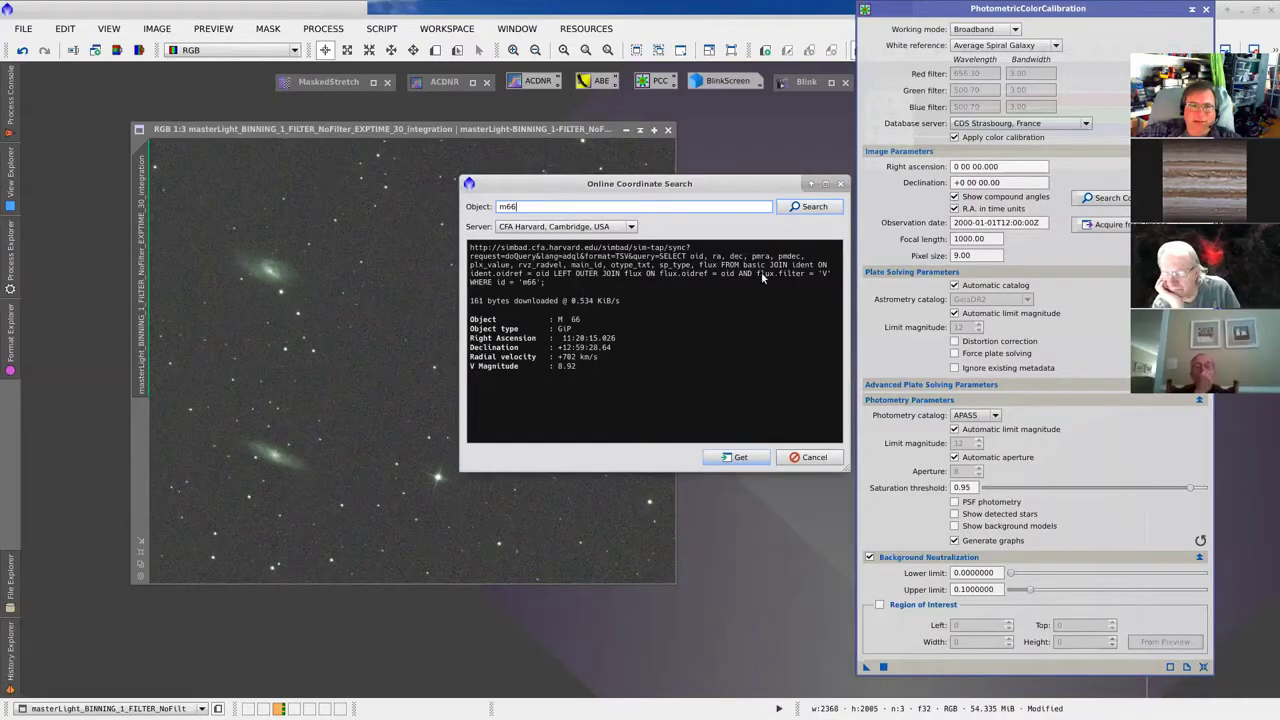
click(816, 209)
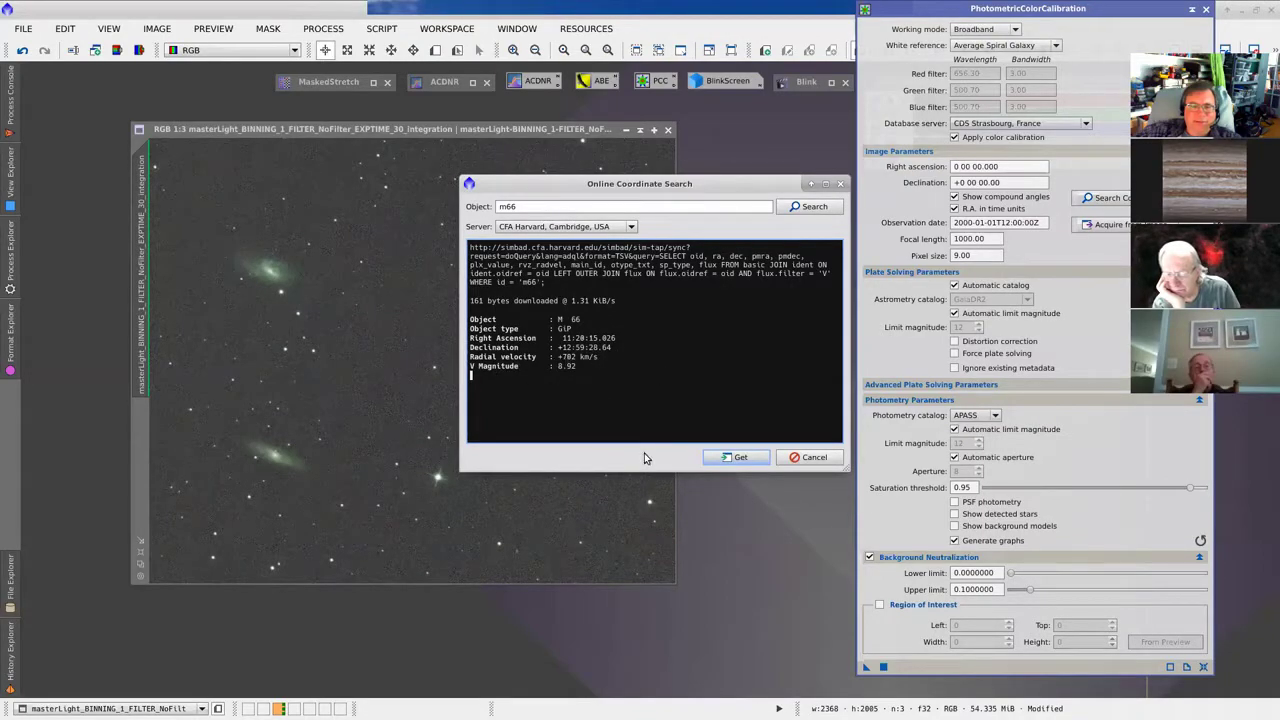
click(737, 458)
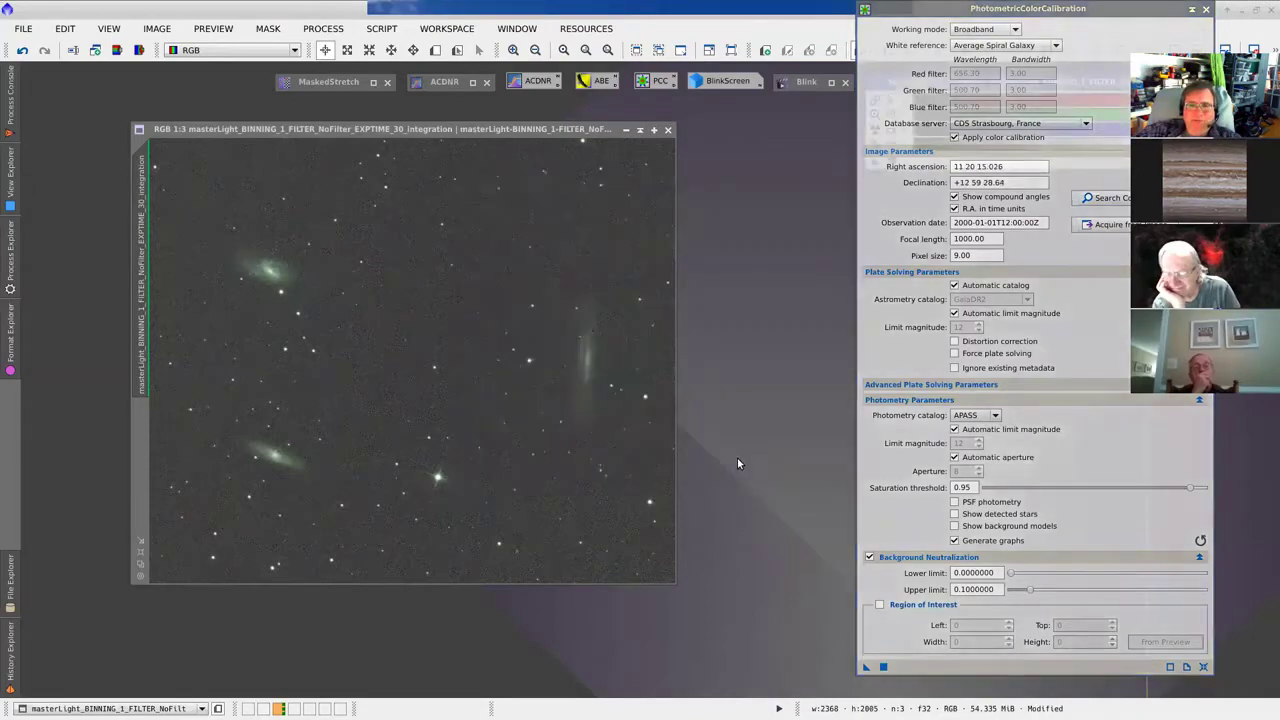
Step: Set the focal length to 600 and the pixel size to 4.5 for the colour calibration
drag(1000, 10, 940, 23)
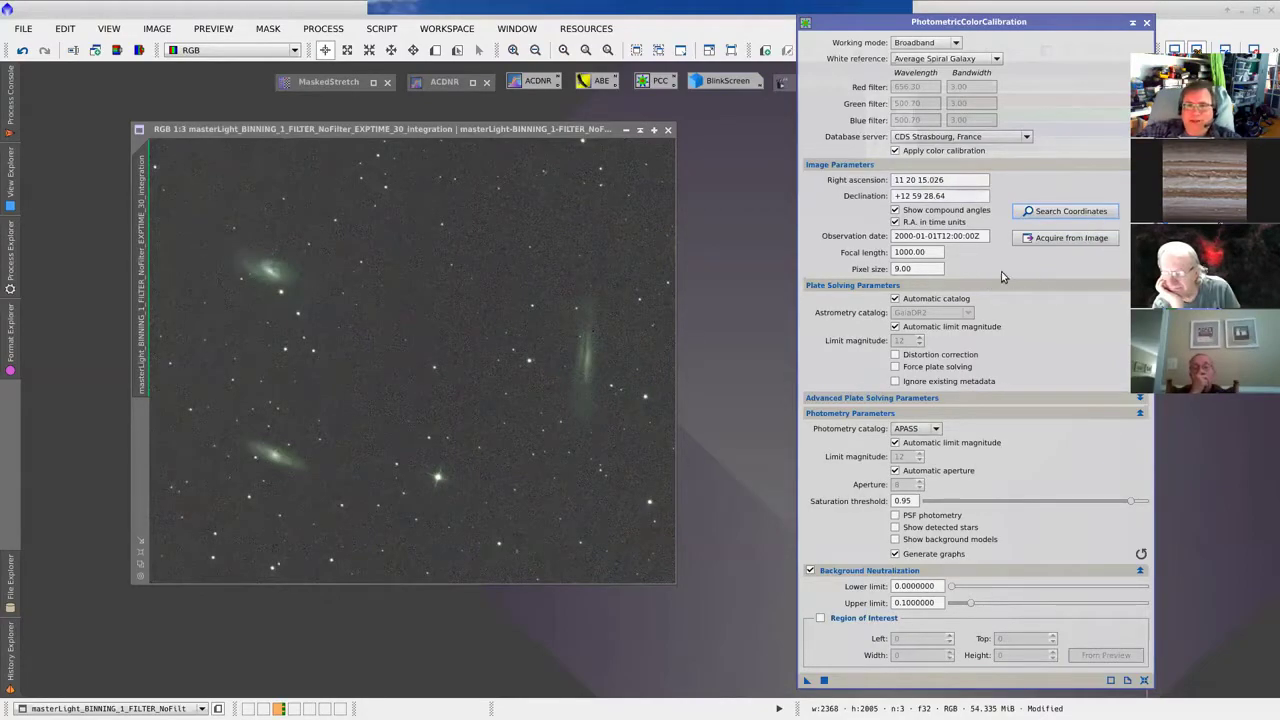
drag(930, 252, 892, 253)
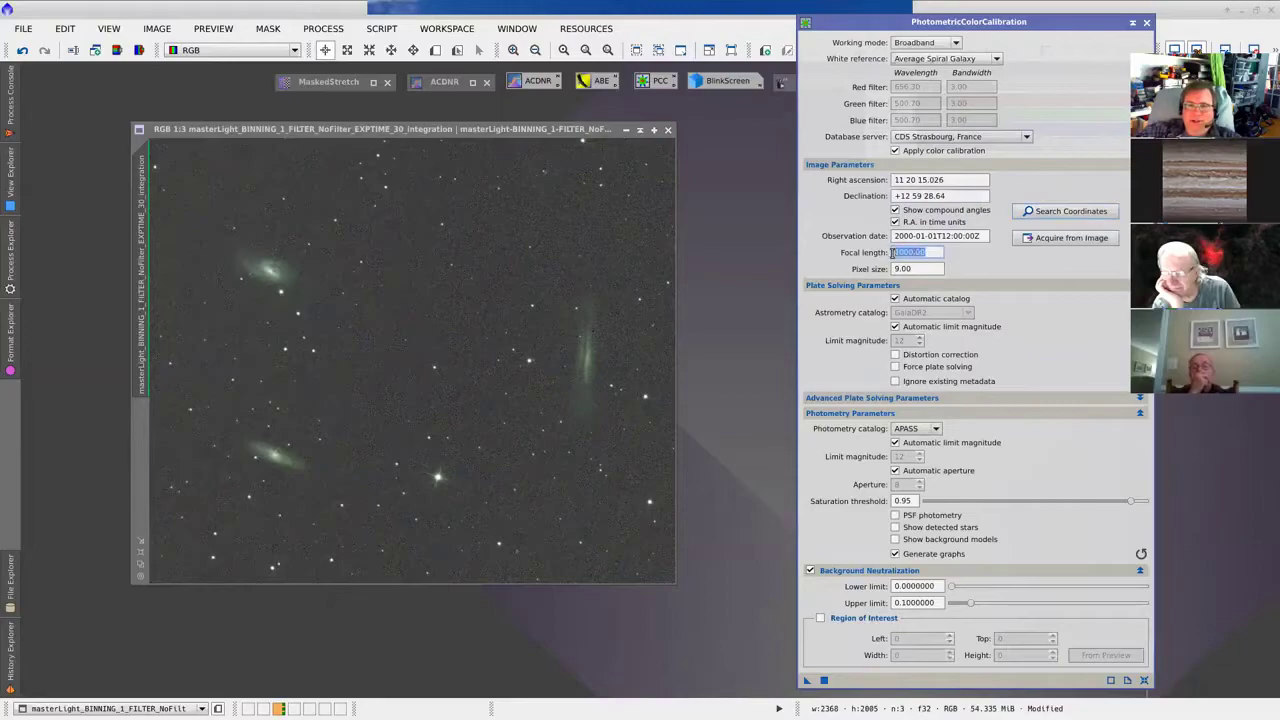
text(600)
key(Tab)
text(4)
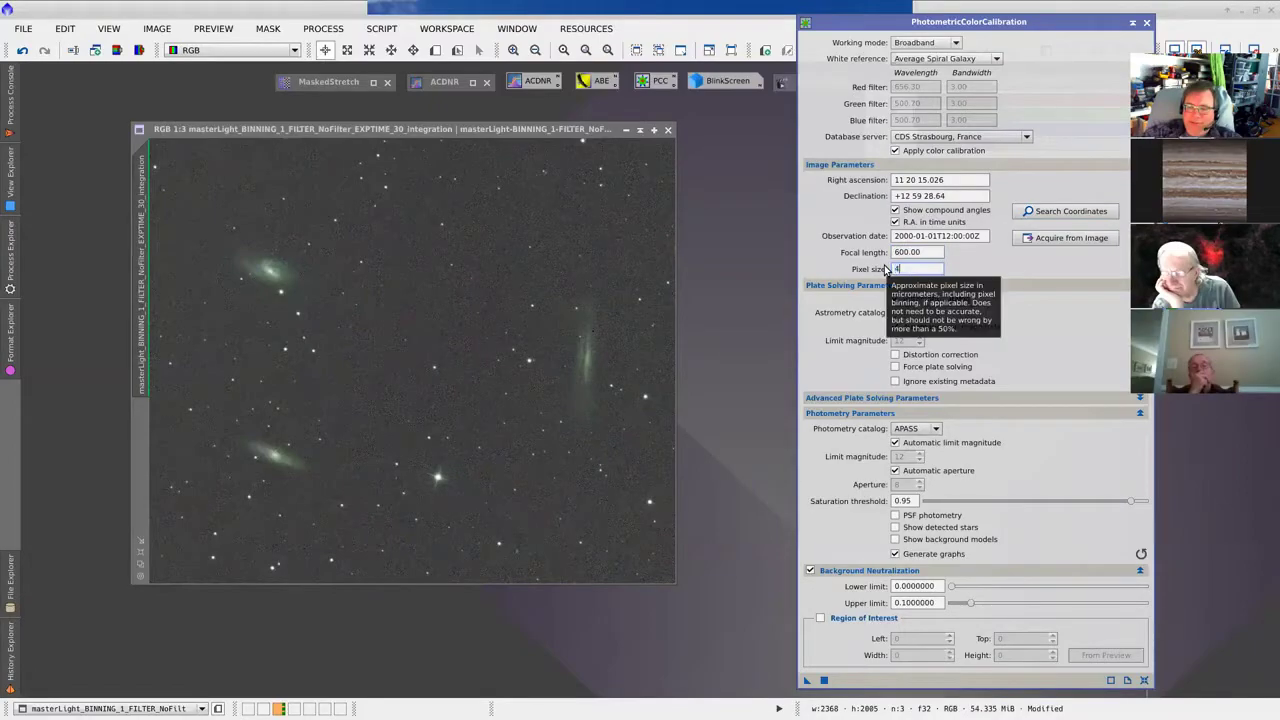
text(.5)
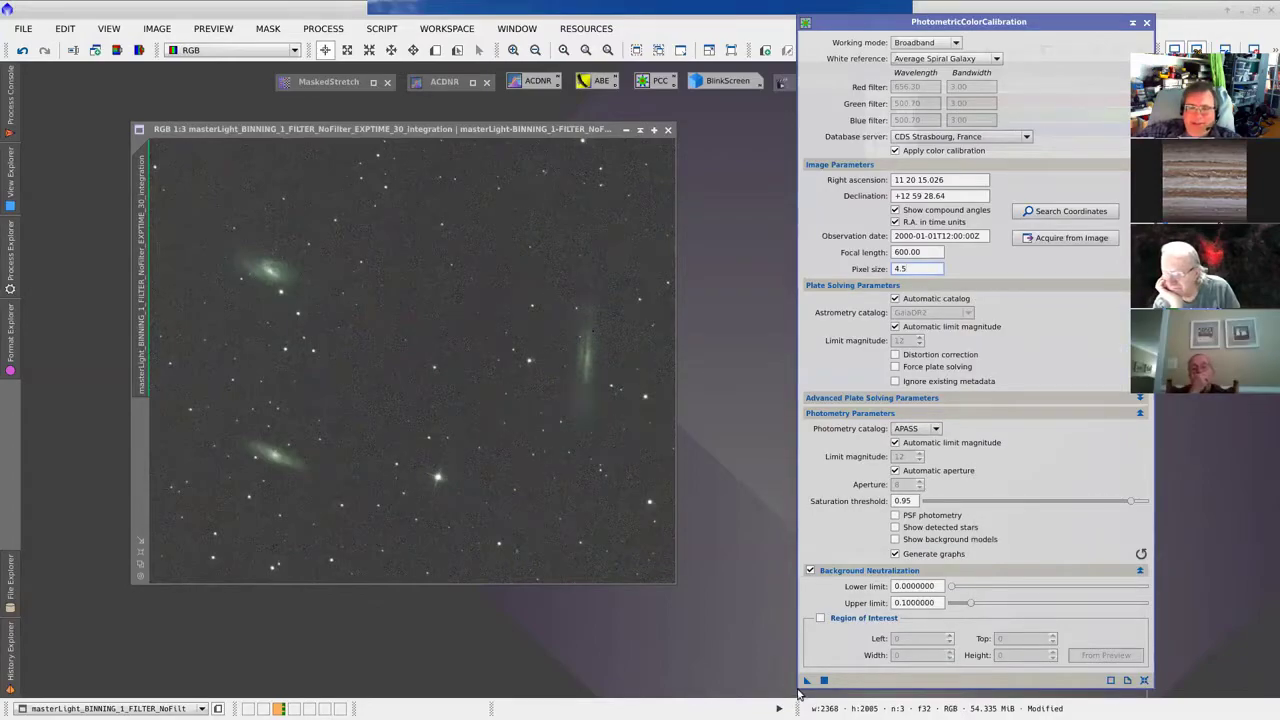
Step: Apply the photometric colour calibration to the galaxy image, and renew the image's automatic screen stretch
drag(810, 683, 492, 371)
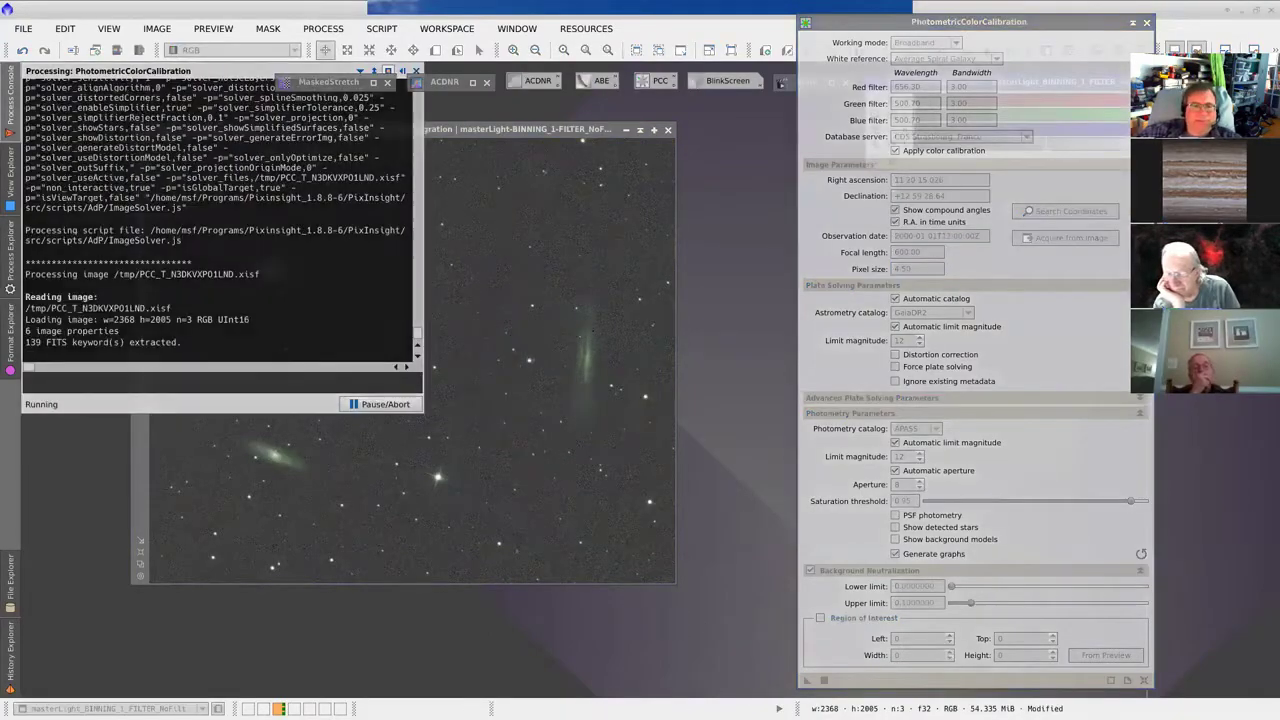
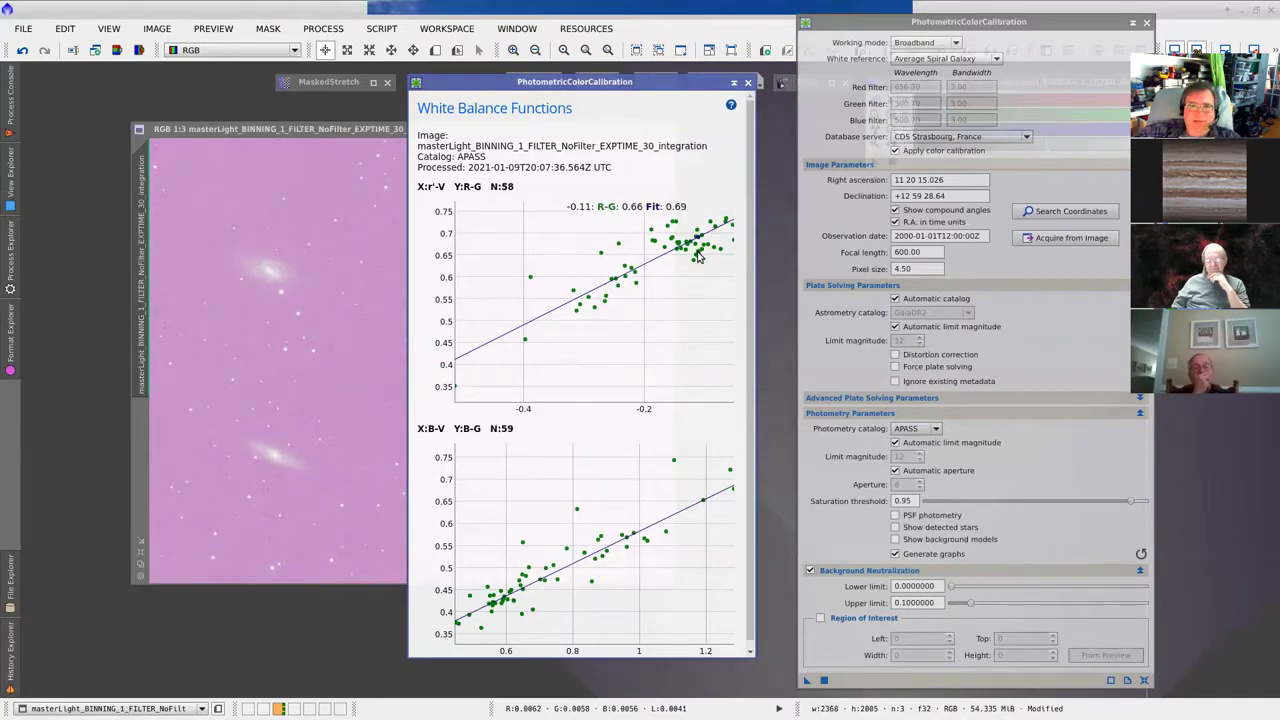
click(748, 84)
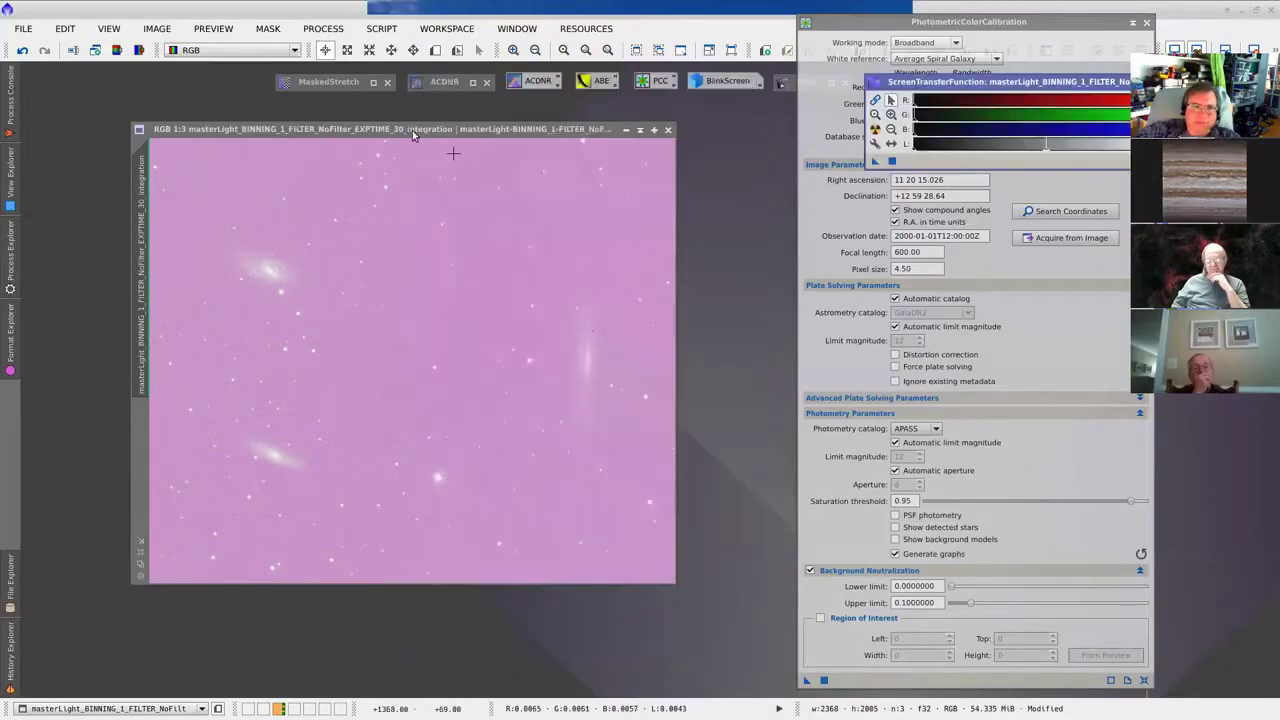
drag(406, 133, 468, 144)
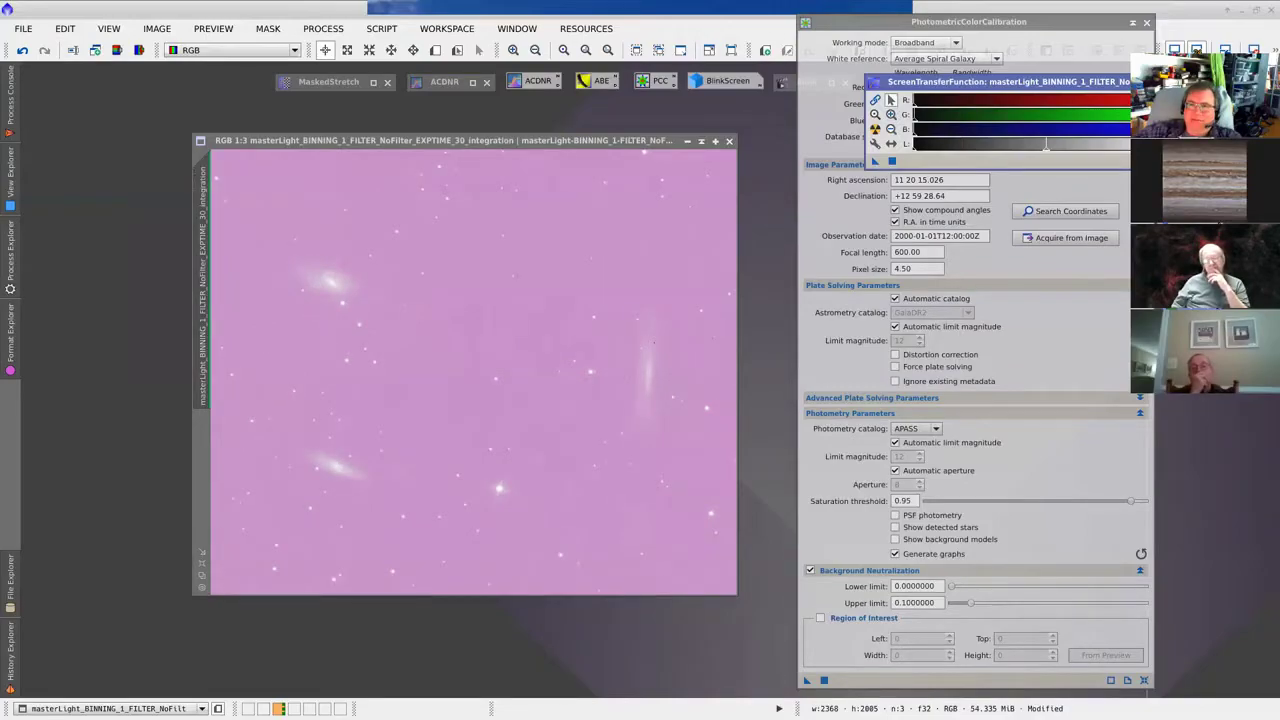
key(ctrl+F12)
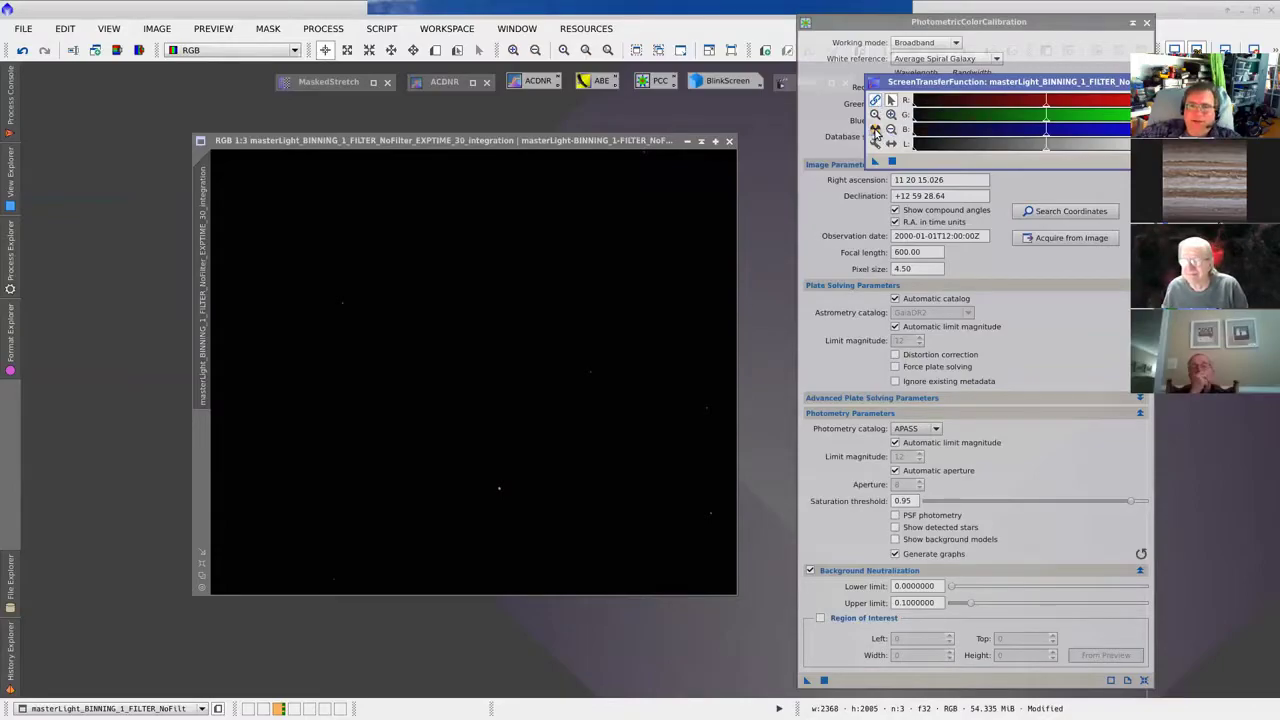
click(875, 130)
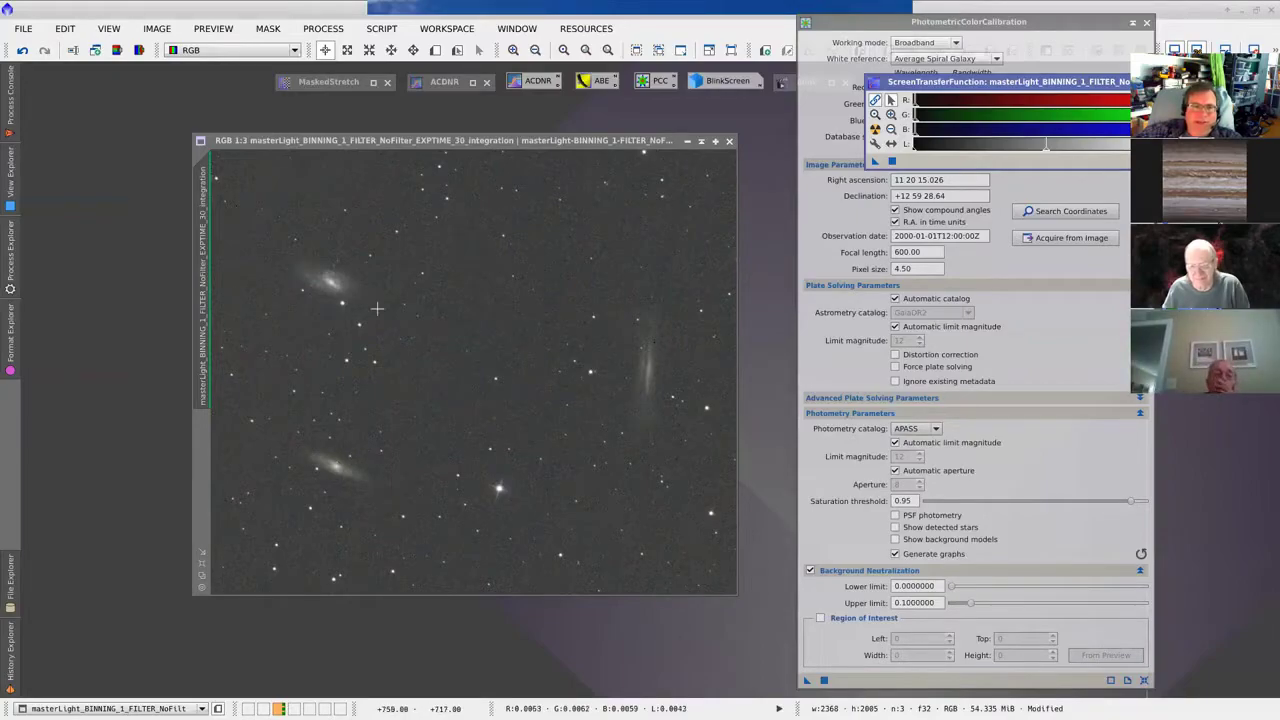
Step: Examine the calibrated colours of the upper-left galaxy and the edge-on galaxy on the image's right side up close
scroll(287, 276, up, 1)
scroll(287, 276, up, 2)
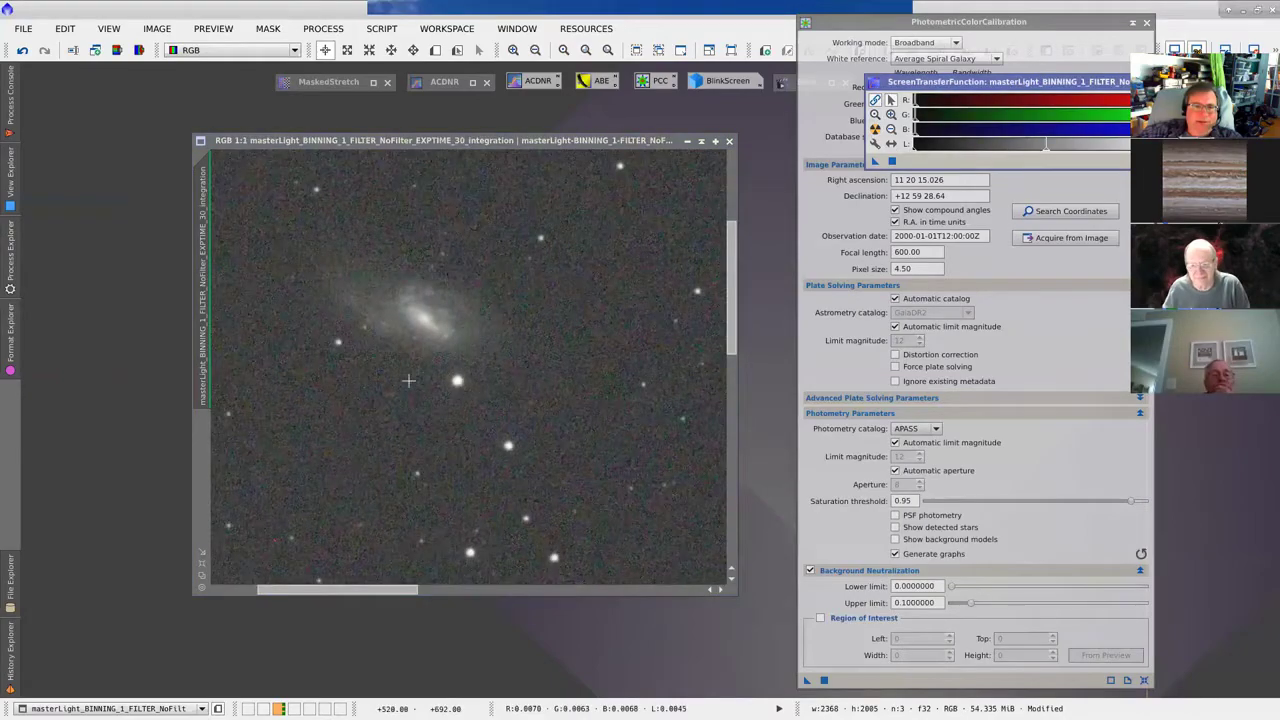
scroll(415, 385, up, 1)
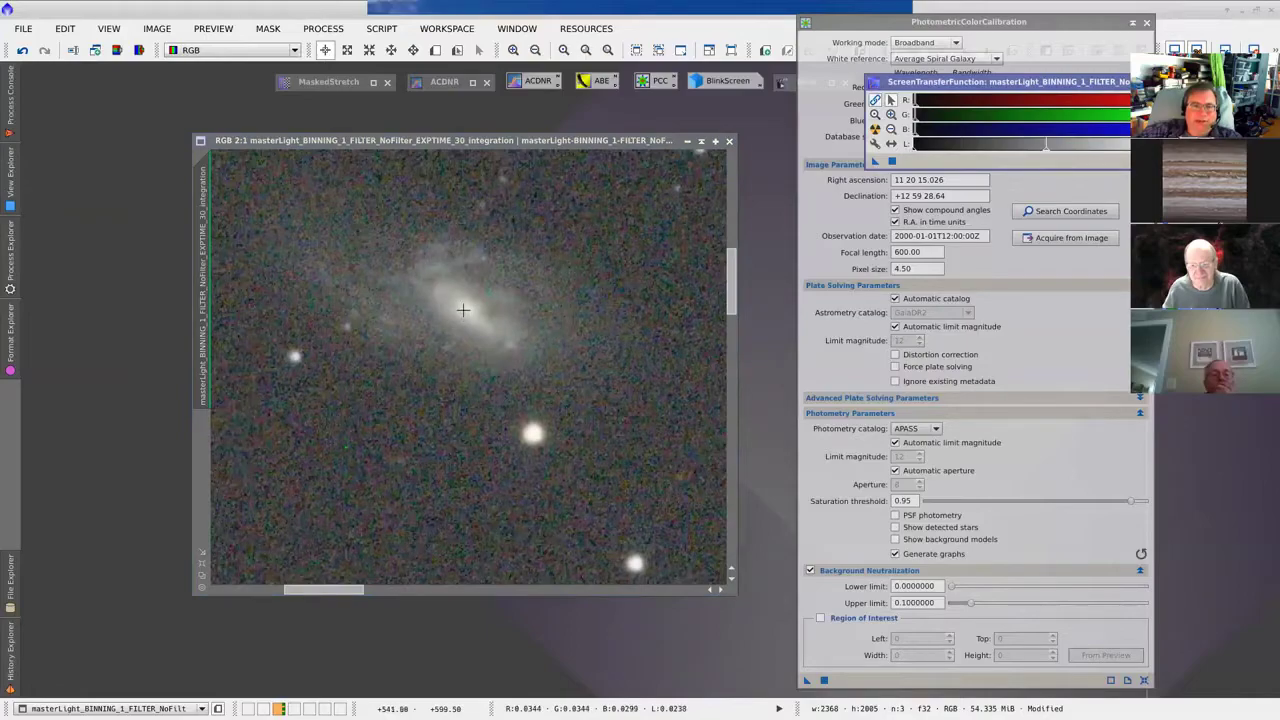
scroll(520, 434, down, 3)
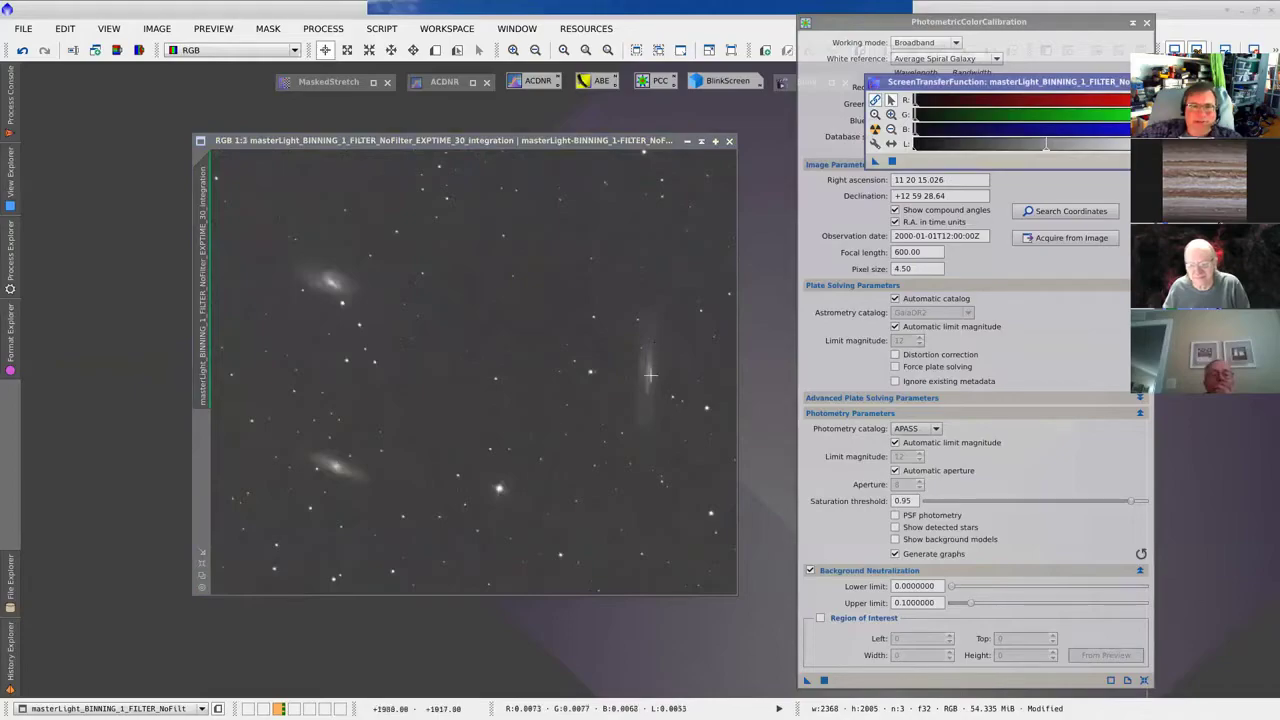
scroll(651, 378, up, 2)
drag(651, 380, 266, 369)
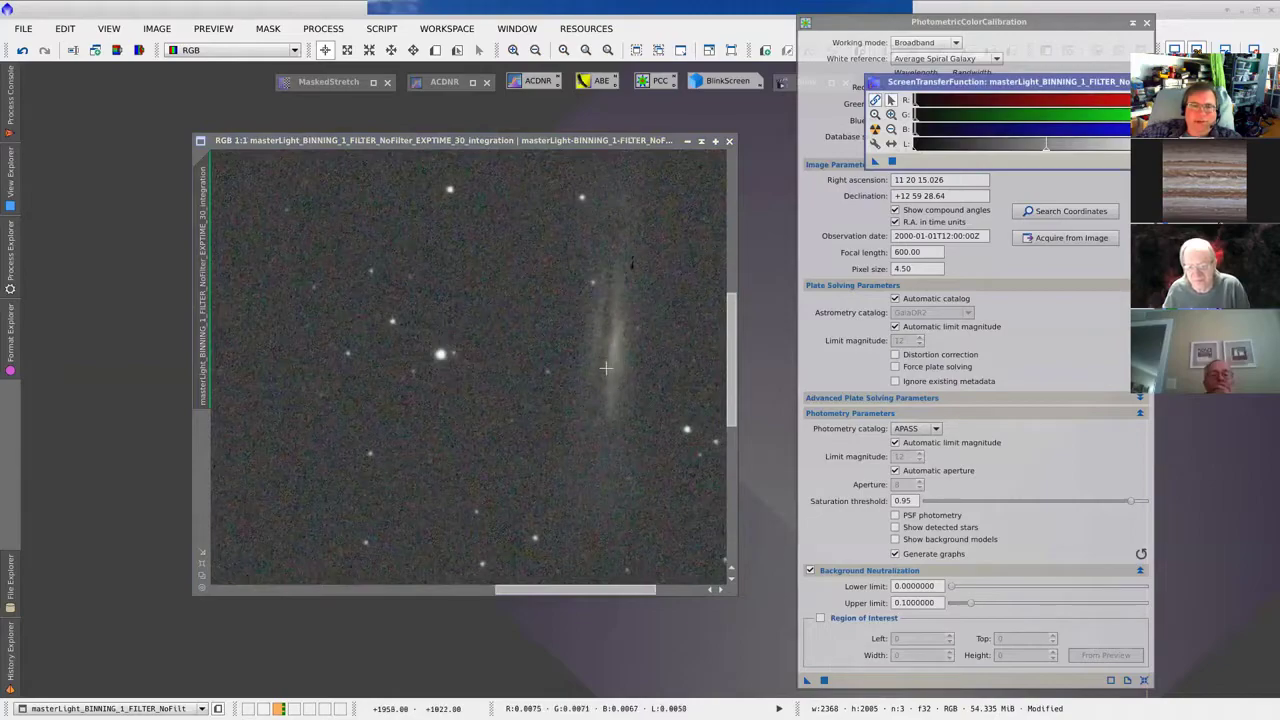
scroll(460, 406, down, 2)
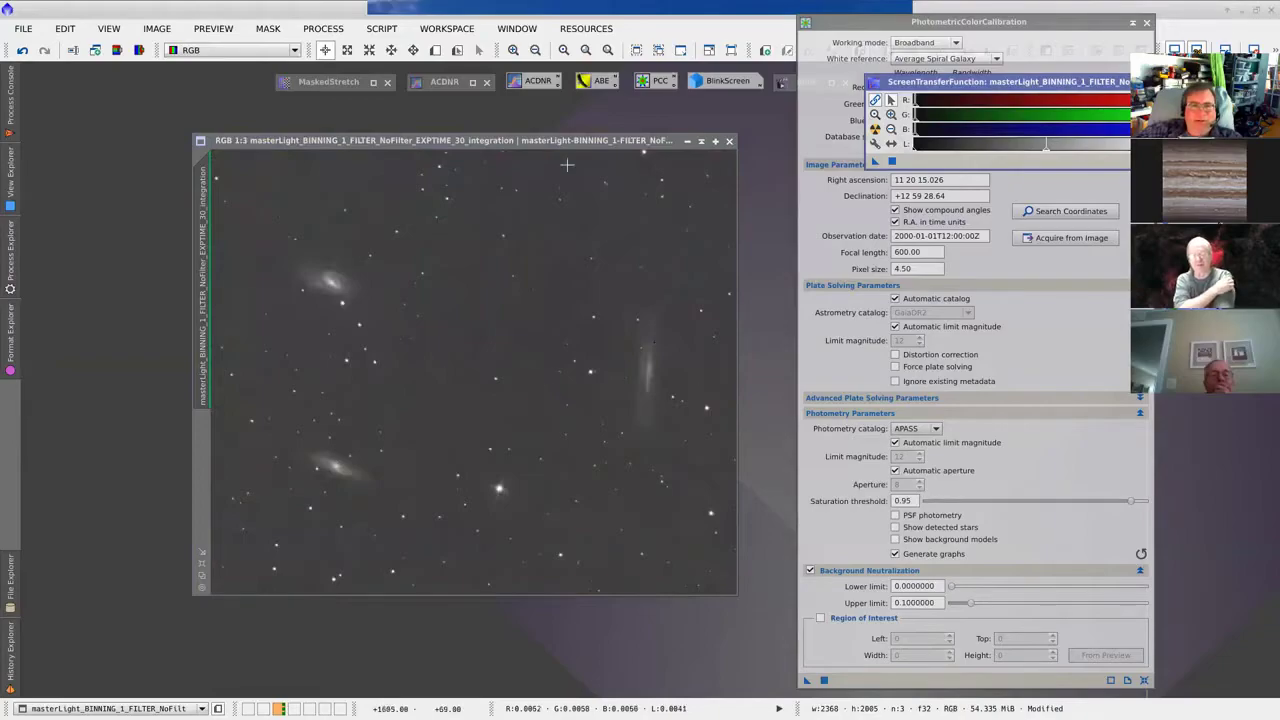
Step: Minimise the PhotometricColorCalibration window to an icon, and reset the screen stretch to show the linear image
drag(537, 141, 519, 125)
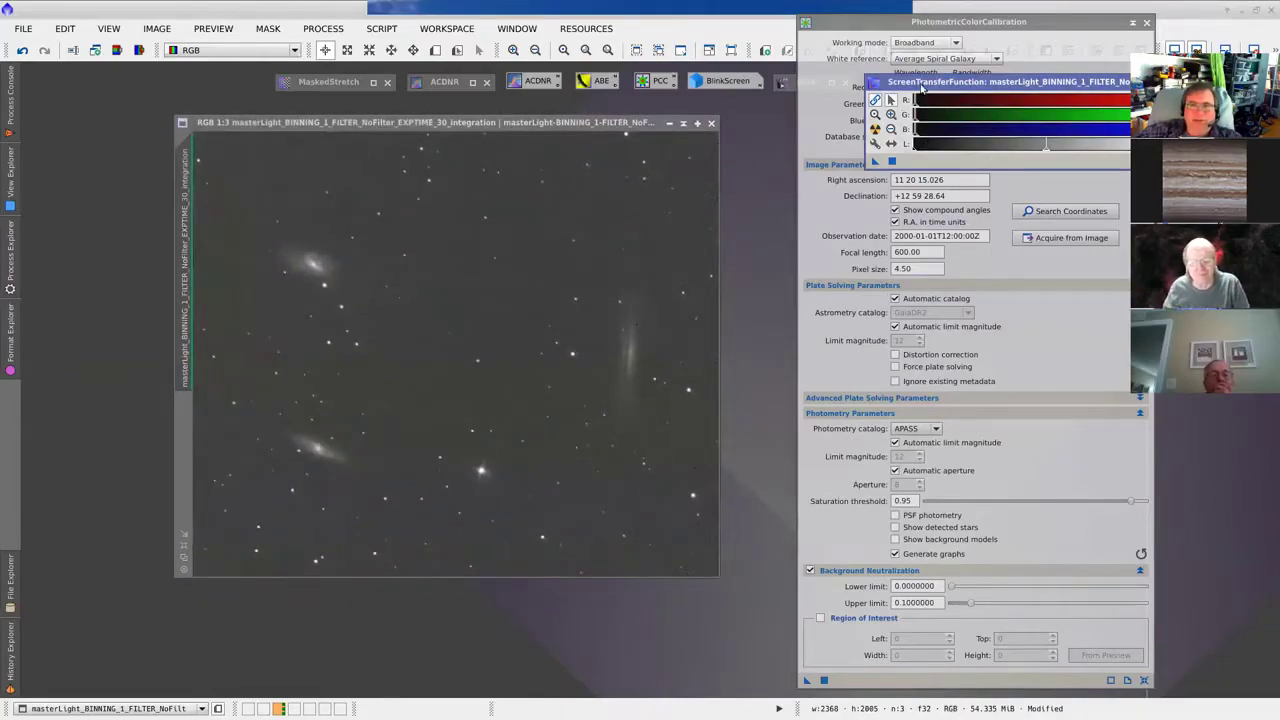
drag(926, 88, 955, 87)
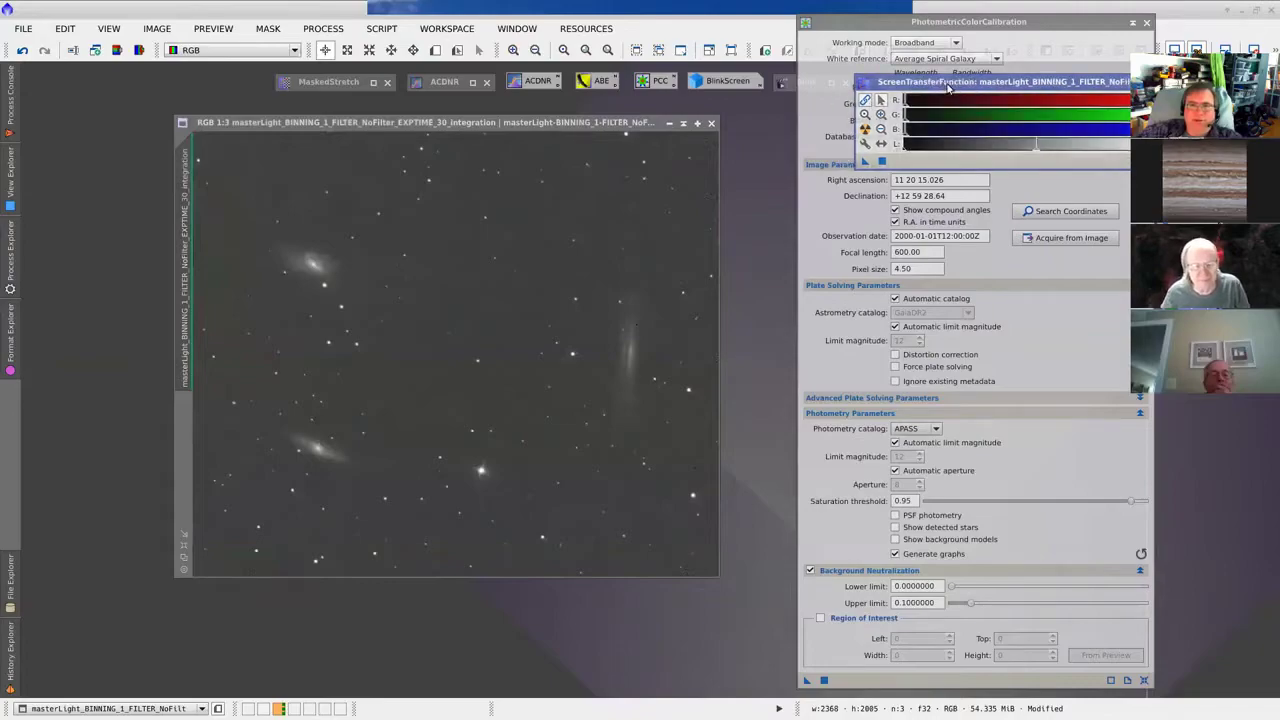
click(1132, 22)
double_click(1153, 435)
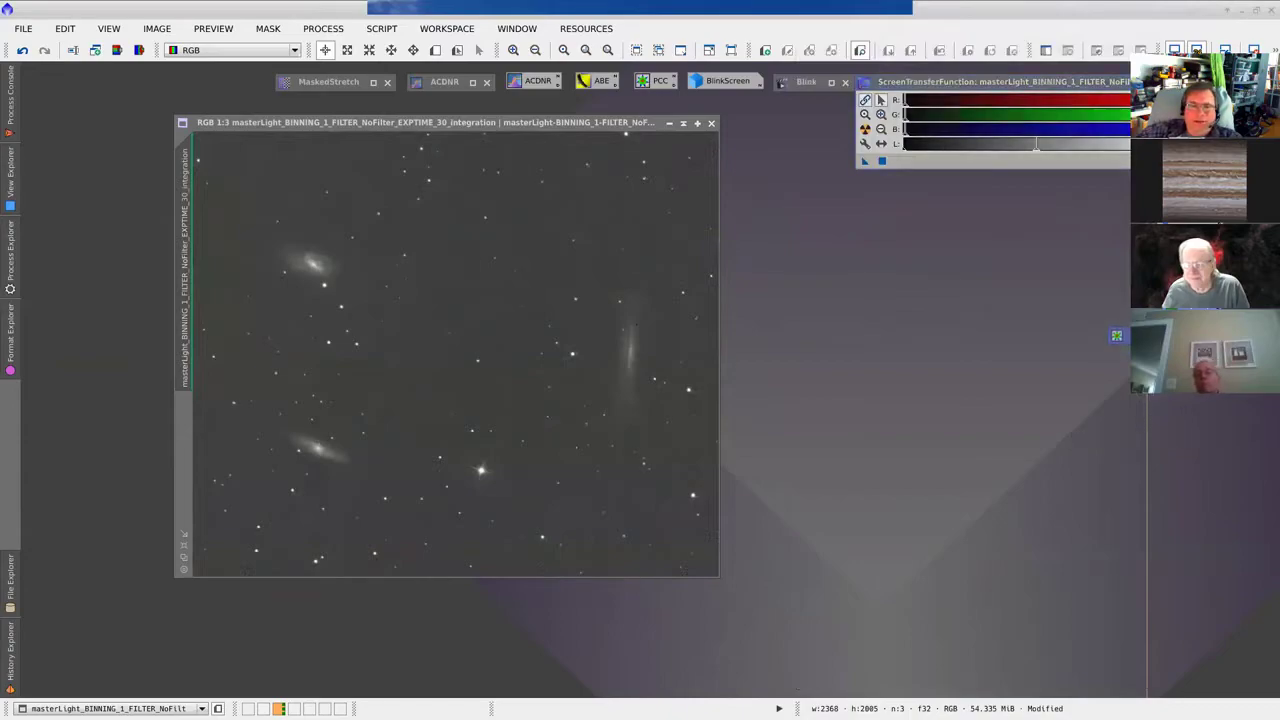
key(ctrl+F12)
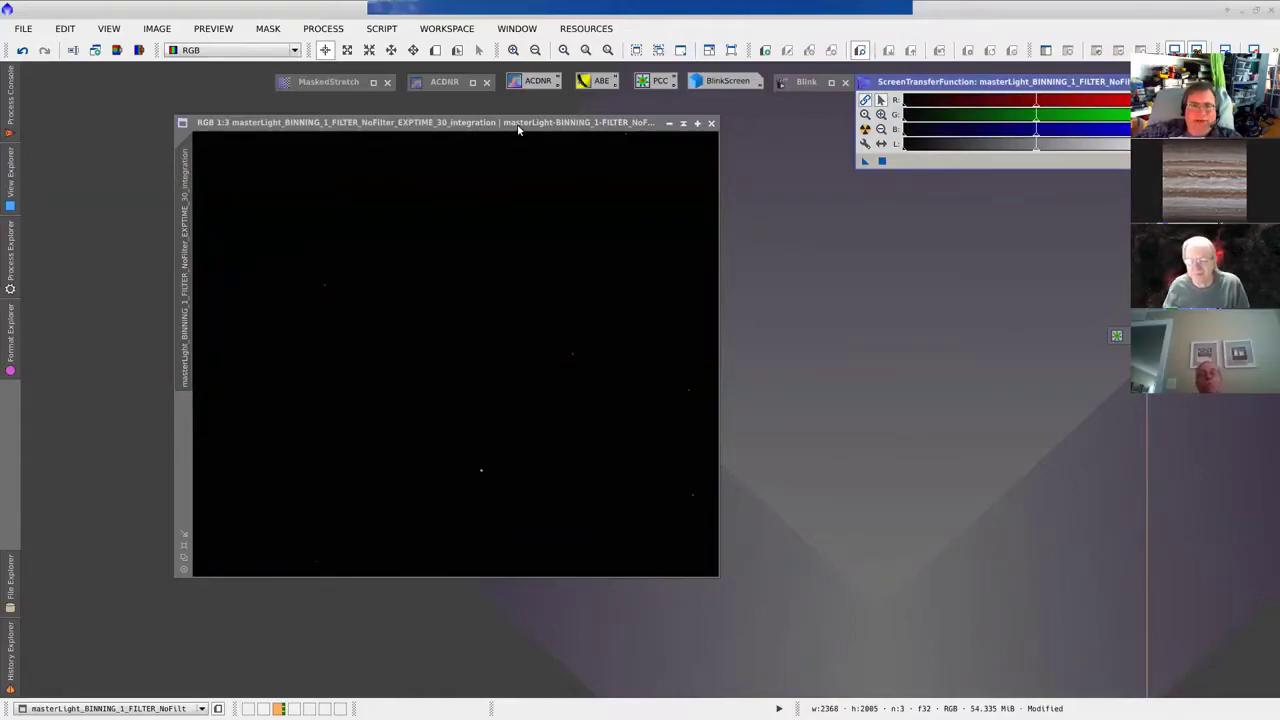
drag(517, 128, 513, 130)
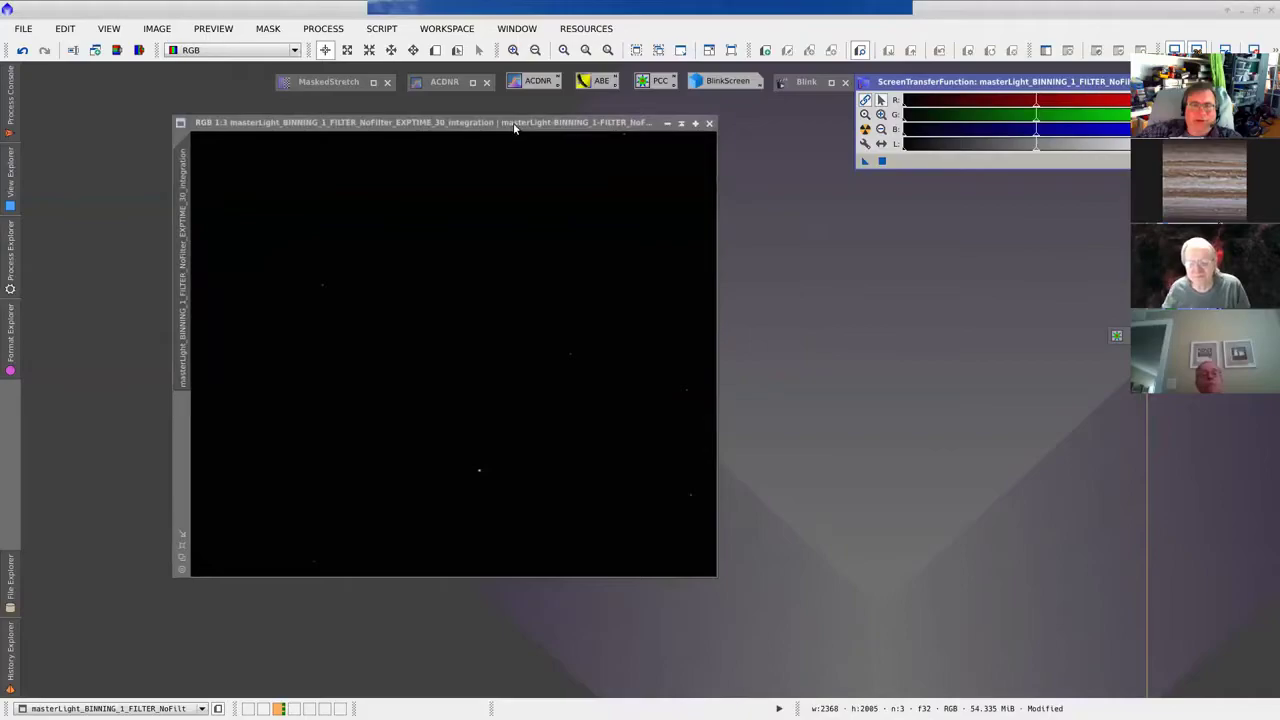
Step: Apply MaskedStretch to the galaxy image with target background 0.125, 100 iterations and the HSI Intensity colour mask
click(325, 29)
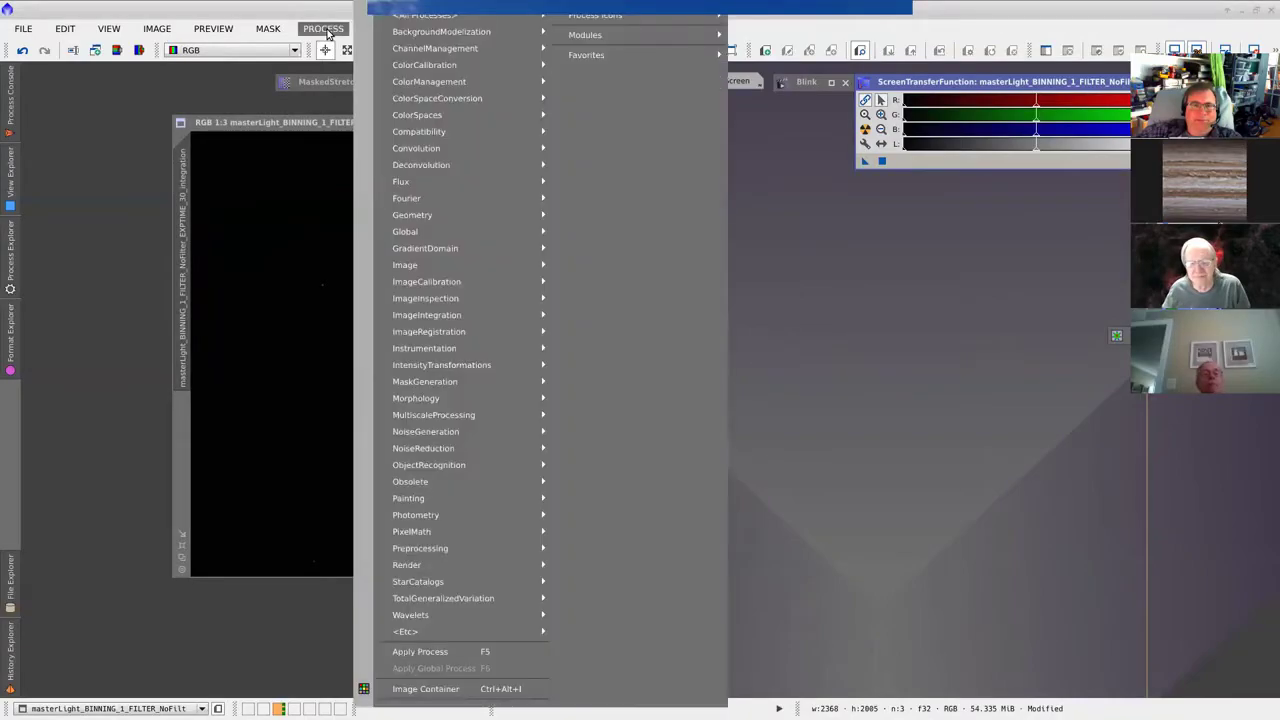
mouse_move(397, 15)
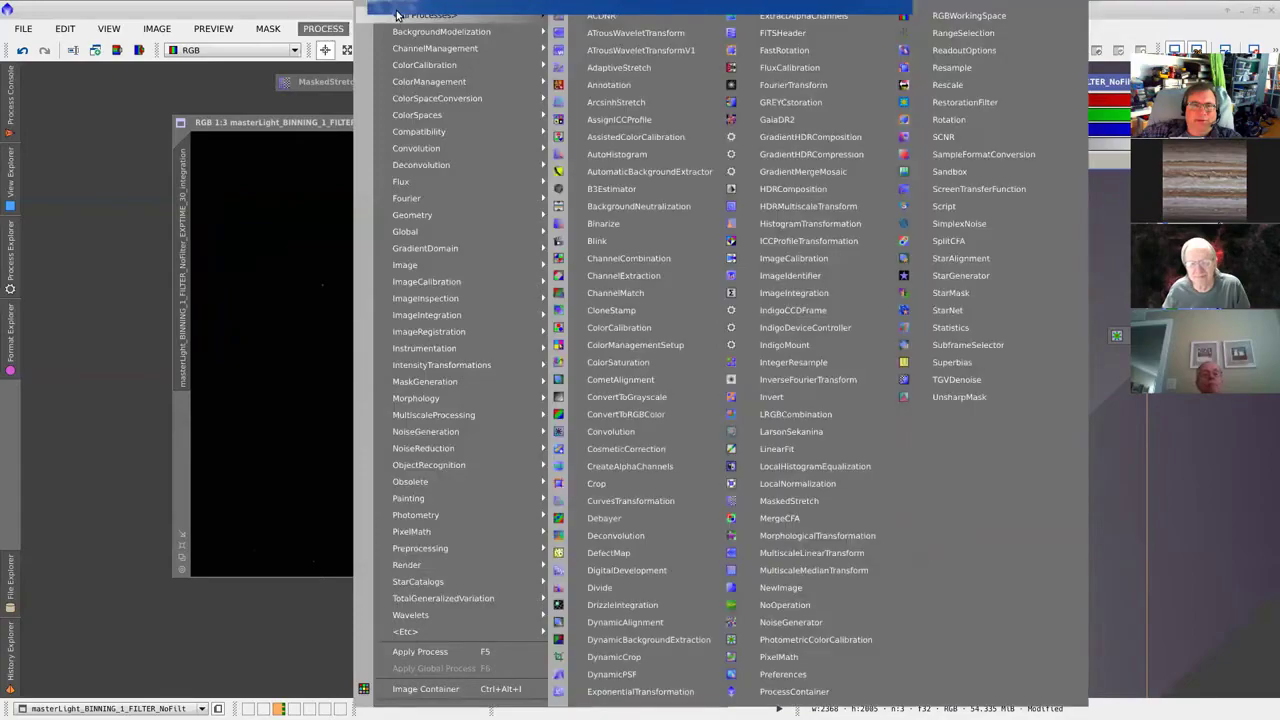
click(797, 506)
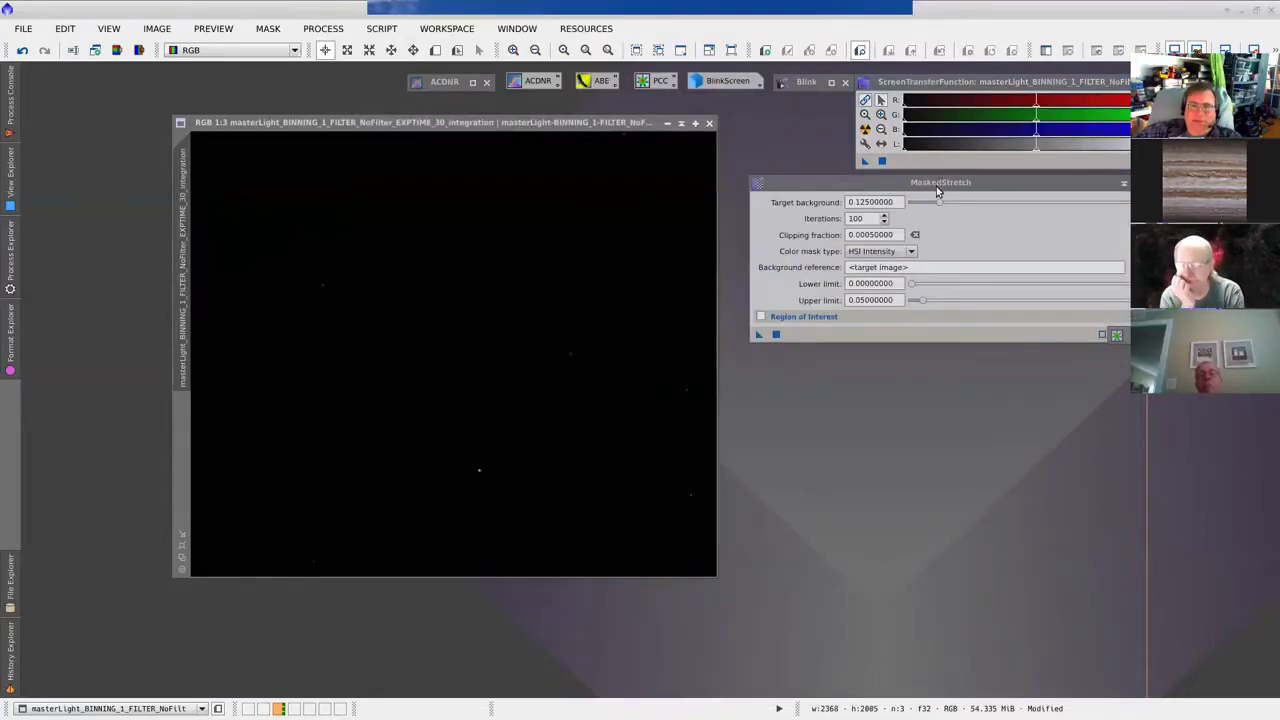
drag(542, 123, 538, 140)
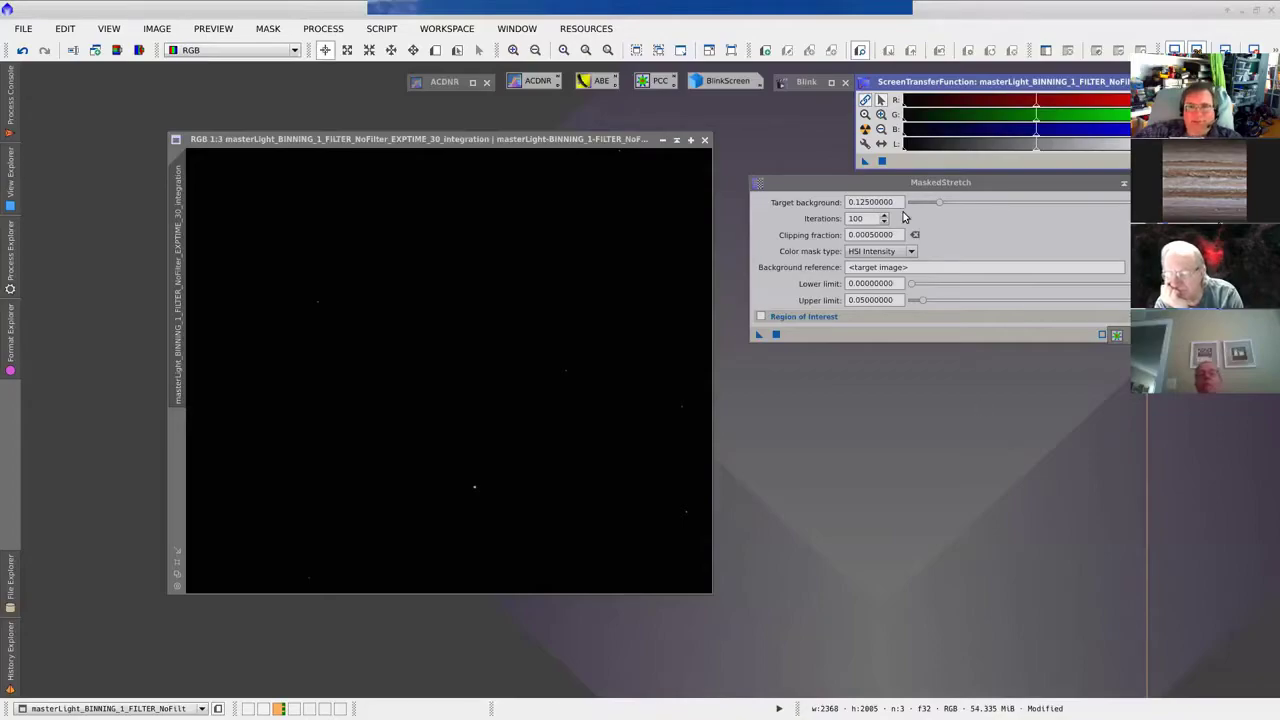
drag(898, 187, 892, 183)
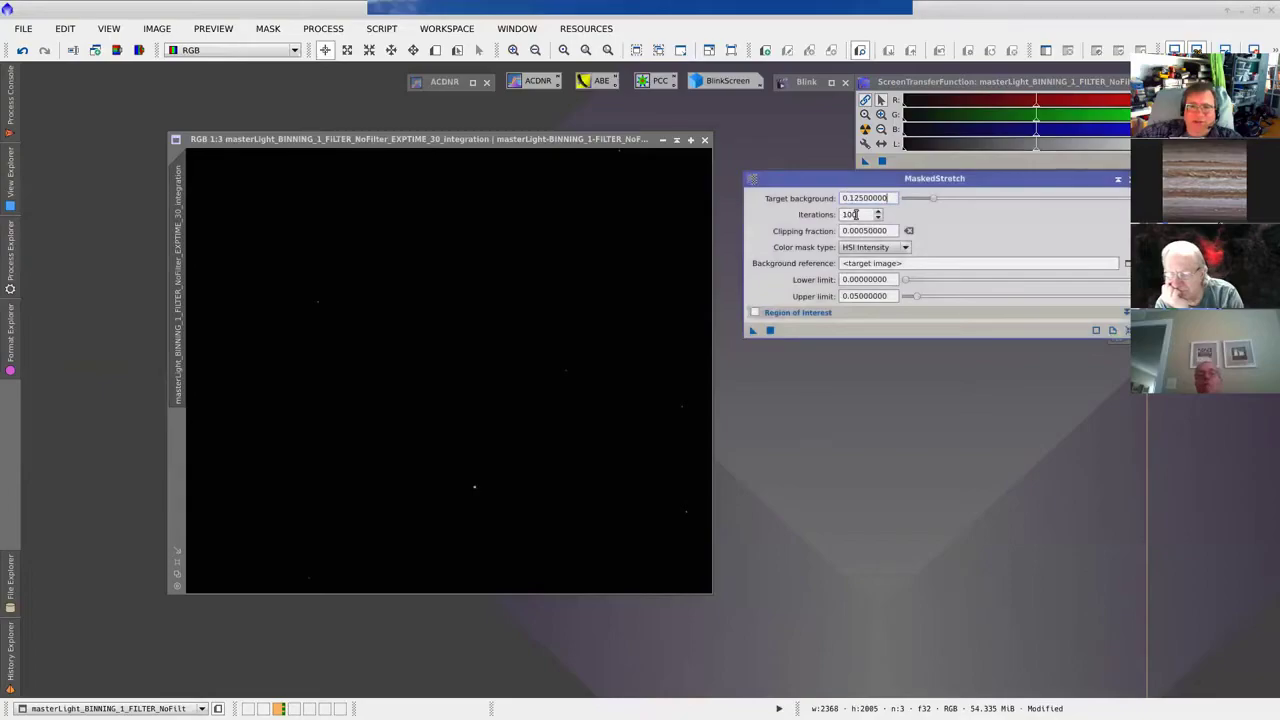
mouse_move(857, 214)
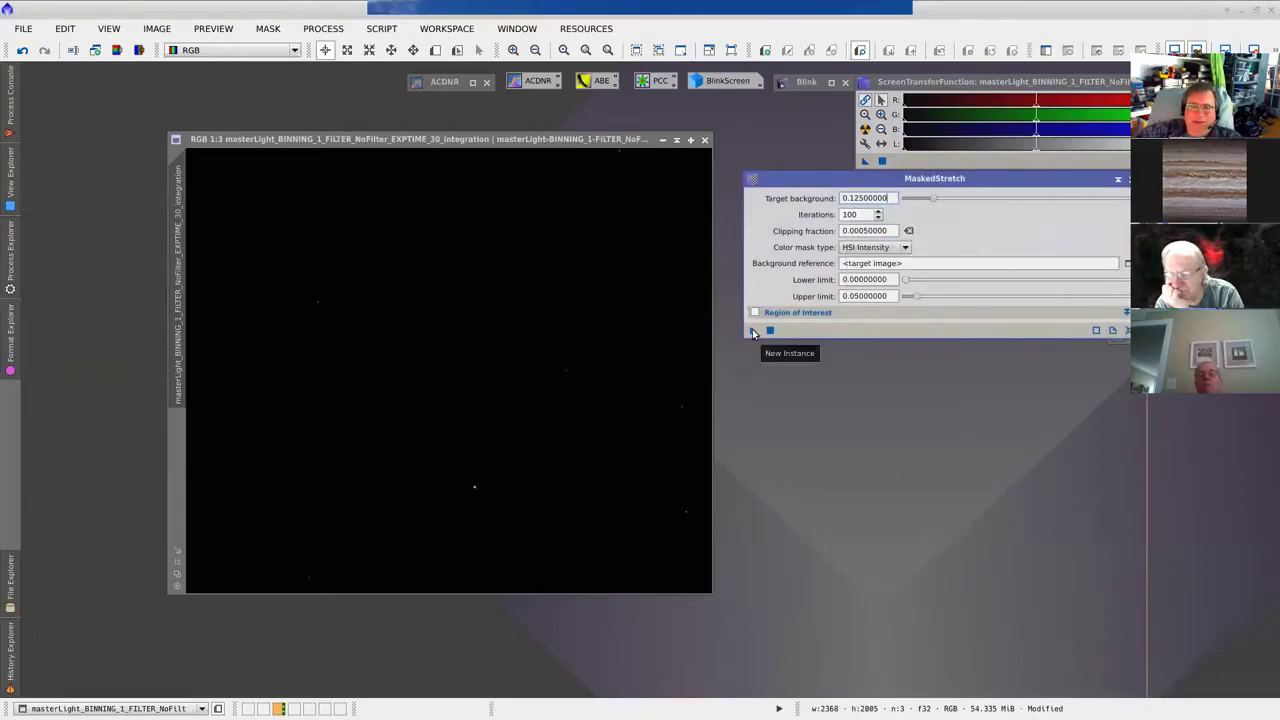
drag(752, 329, 498, 302)
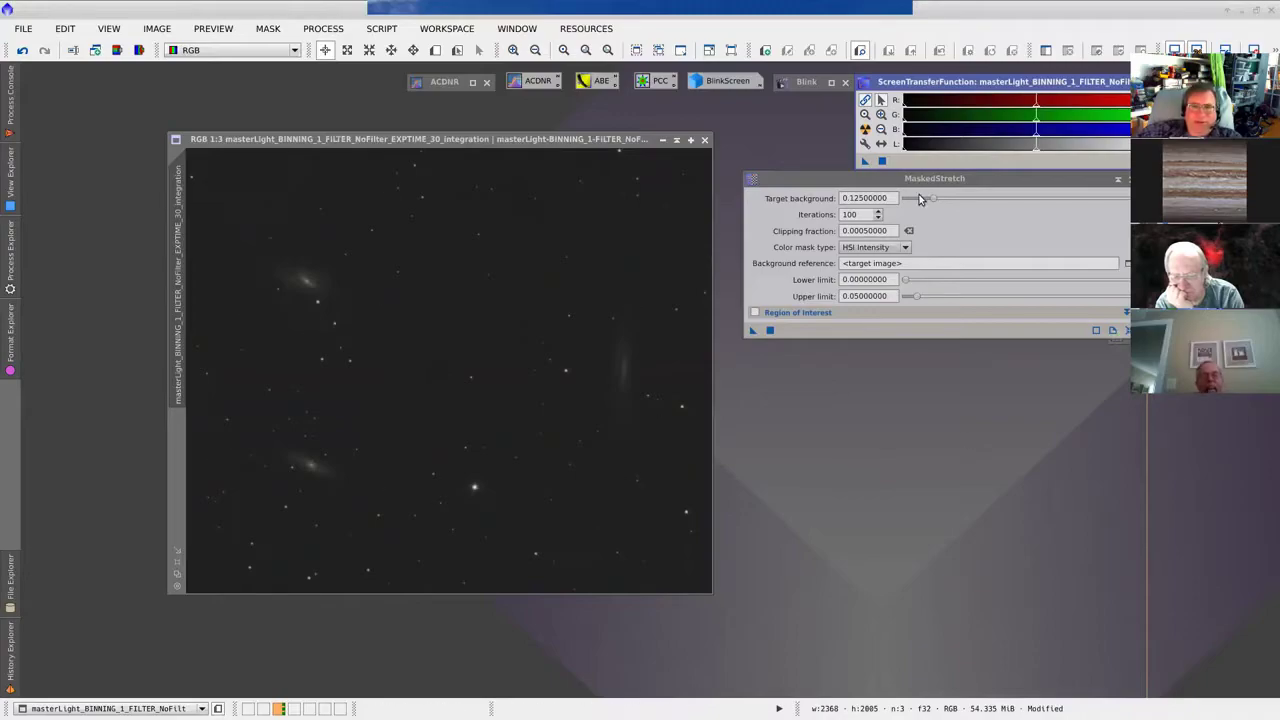
Step: Undo and redo the masked stretch to compare the image before and after it
click(995, 86)
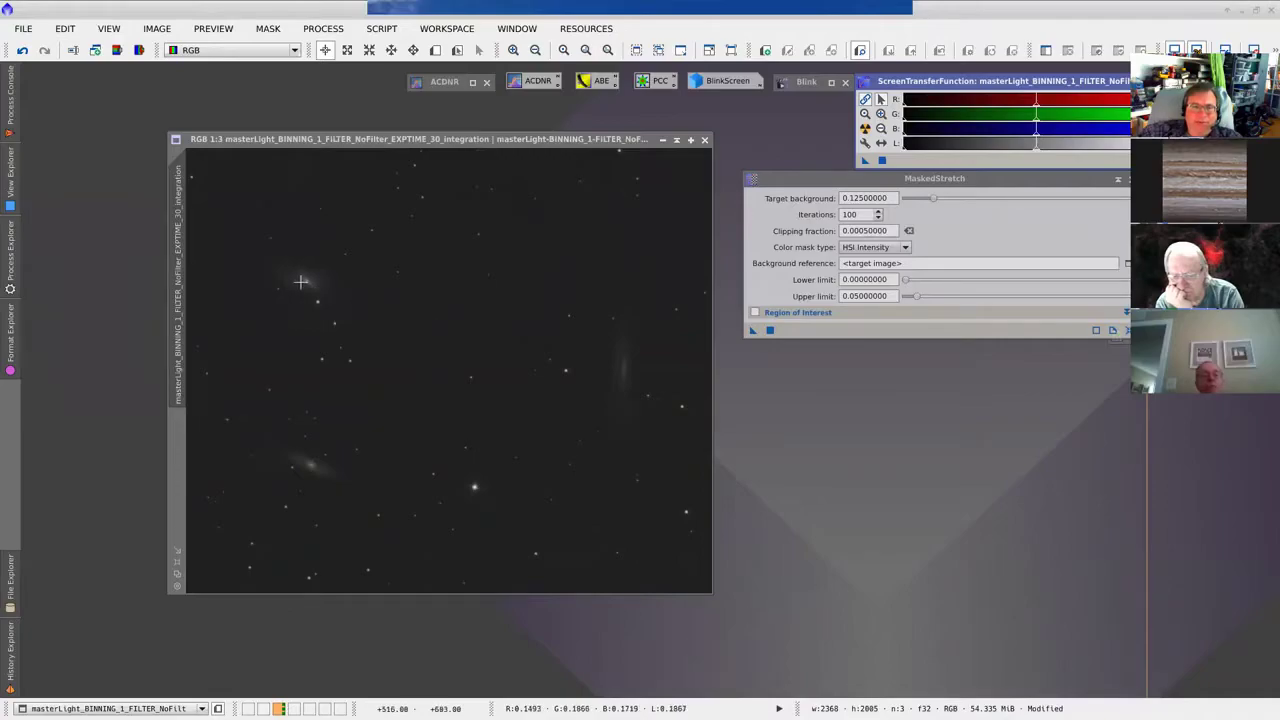
click(22, 52)
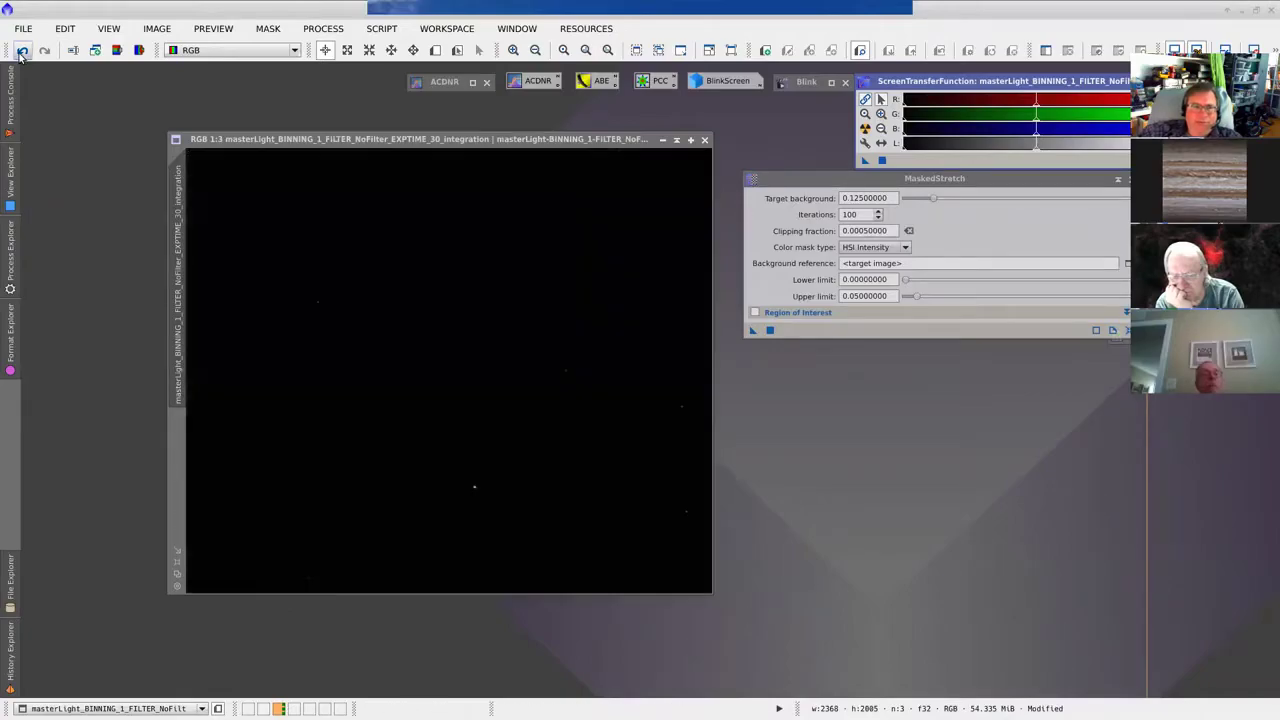
click(44, 52)
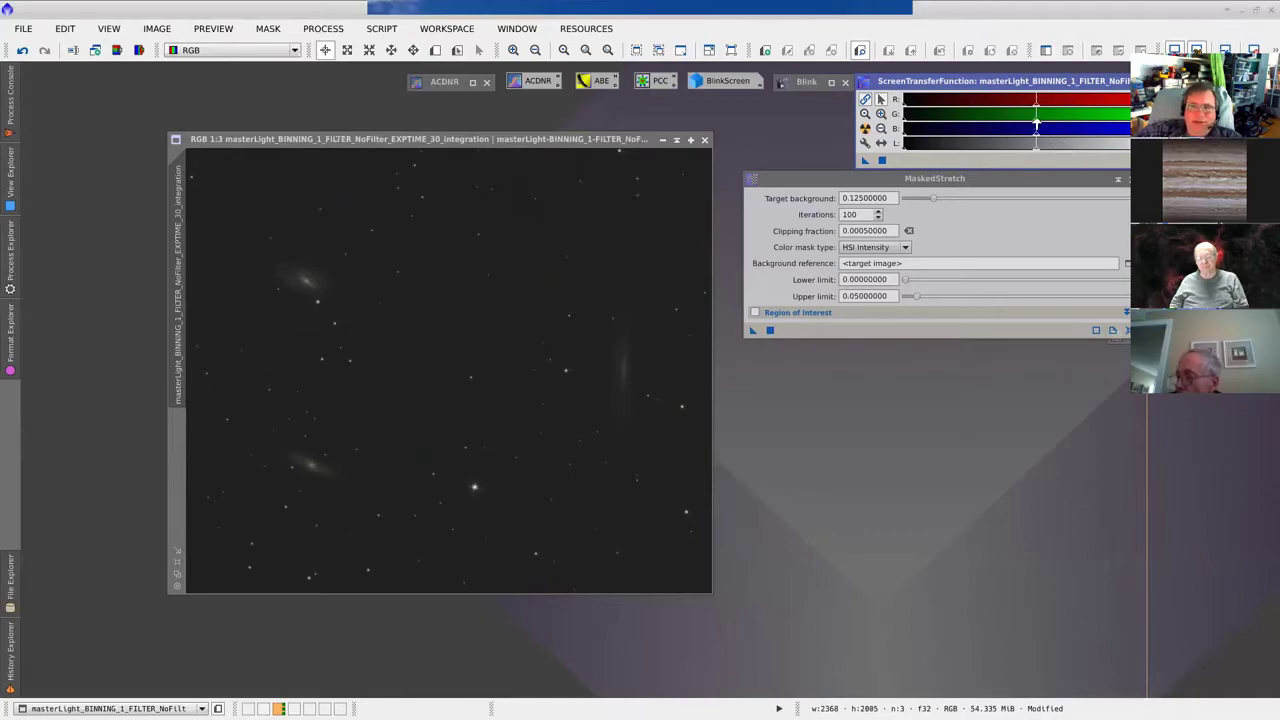
Step: Adjust the linked RGB midtones and shadows of the screen stretch to brighten the galaxies while keeping the background dark
drag(1036, 122, 984, 126)
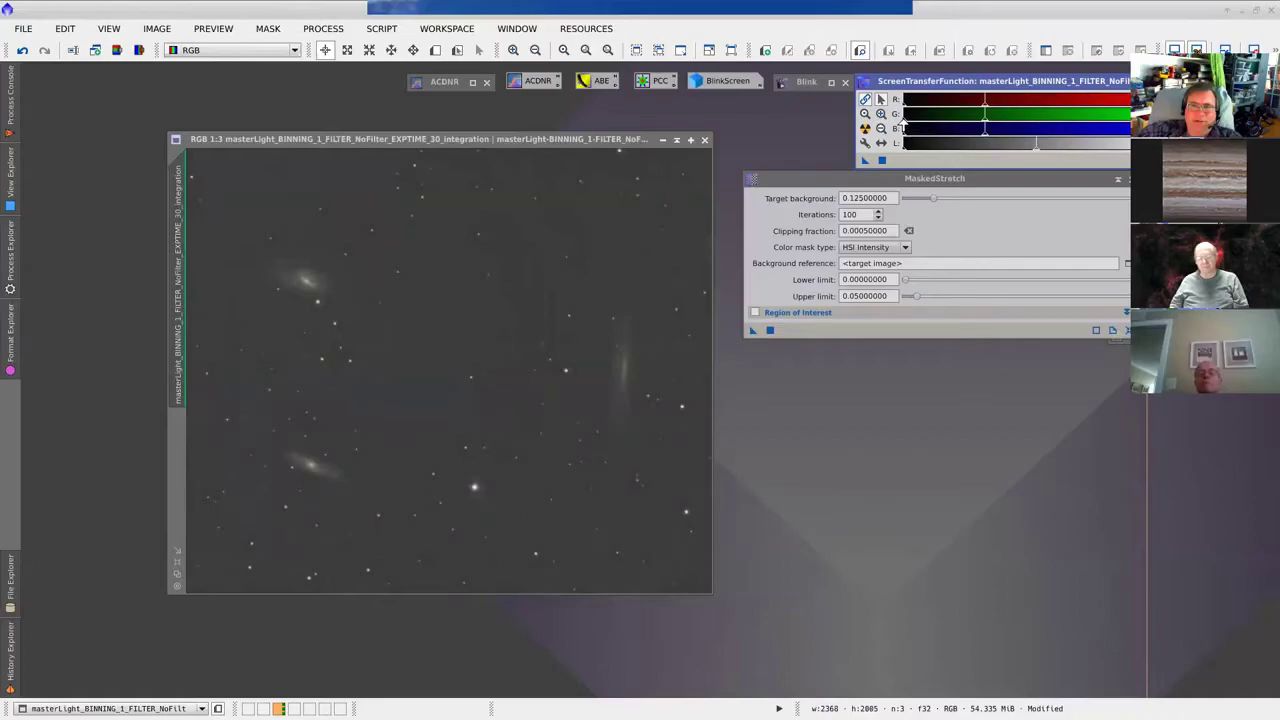
drag(903, 127, 922, 122)
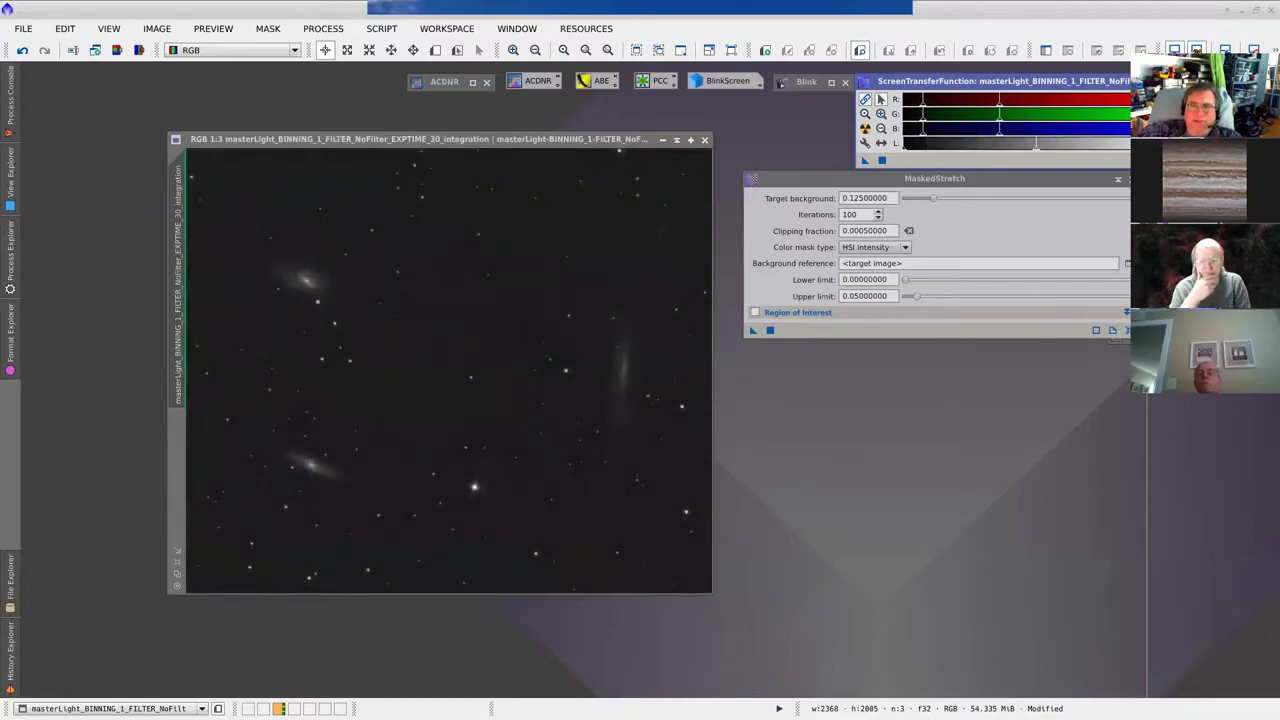
click(998, 124)
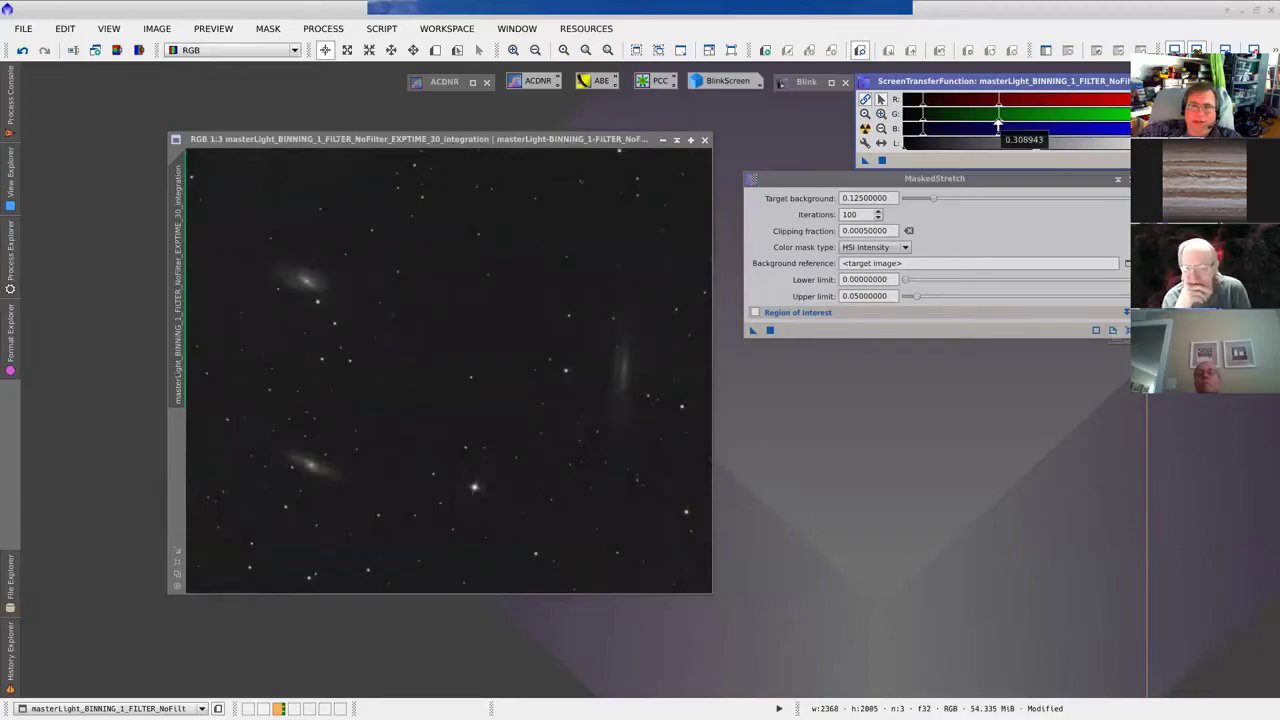
mouse_move(998, 124)
mouse_down()
mouse_move(926, 122)
mouse_move(1015, 121)
mouse_up()
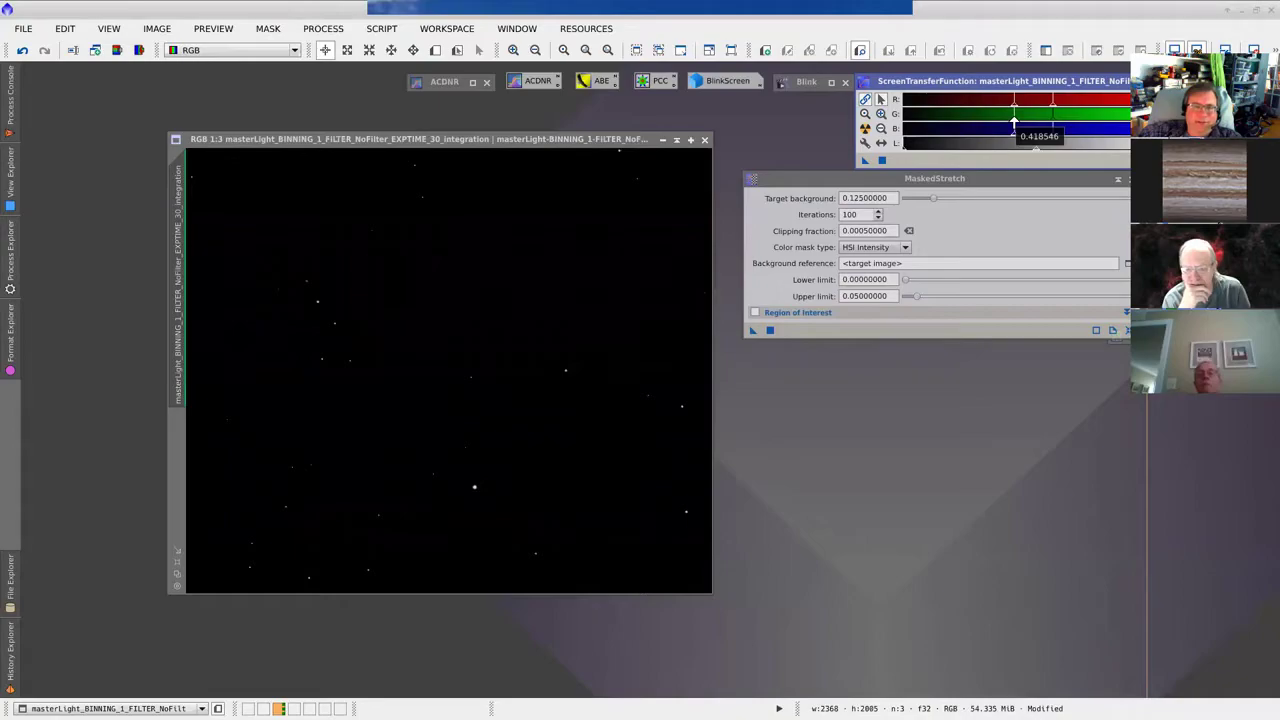
drag(1014, 122, 970, 122)
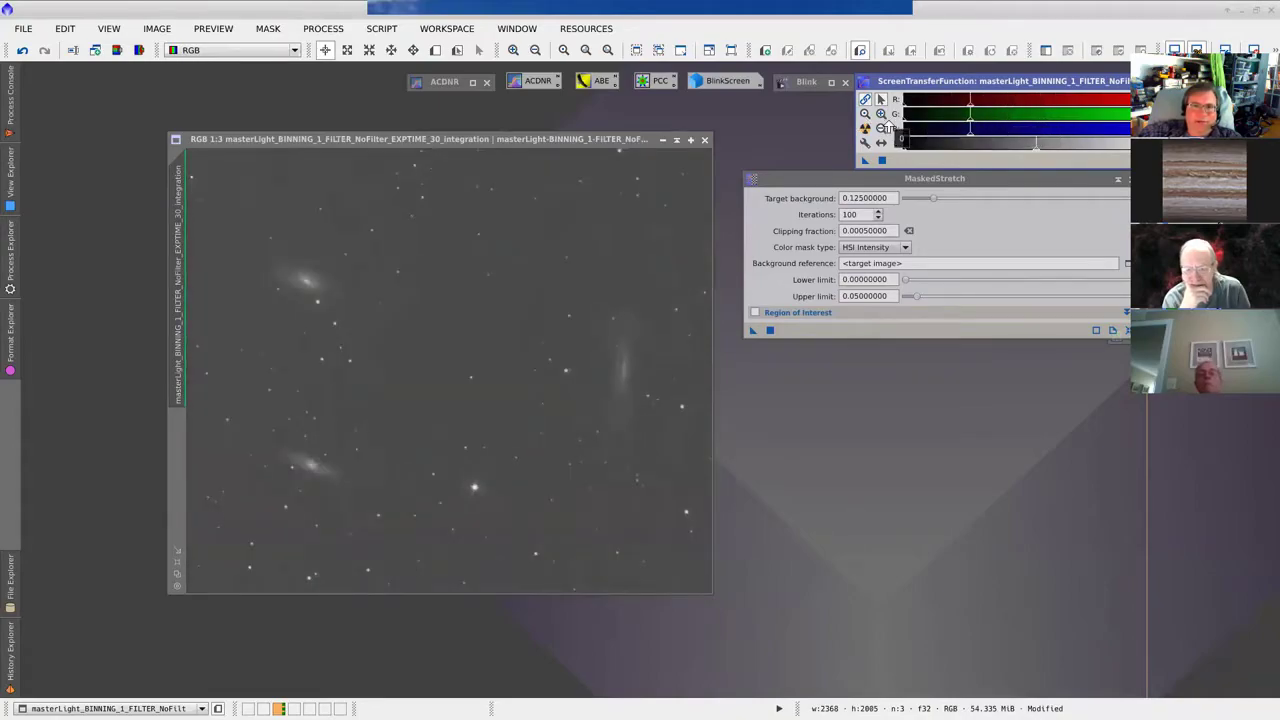
drag(898, 128, 938, 128)
Step: Enlarge the image window to a 1:2 view clear of the process windows, and lower the screen stretch's RGB shadows slightly
scroll(470, 492, up, 1)
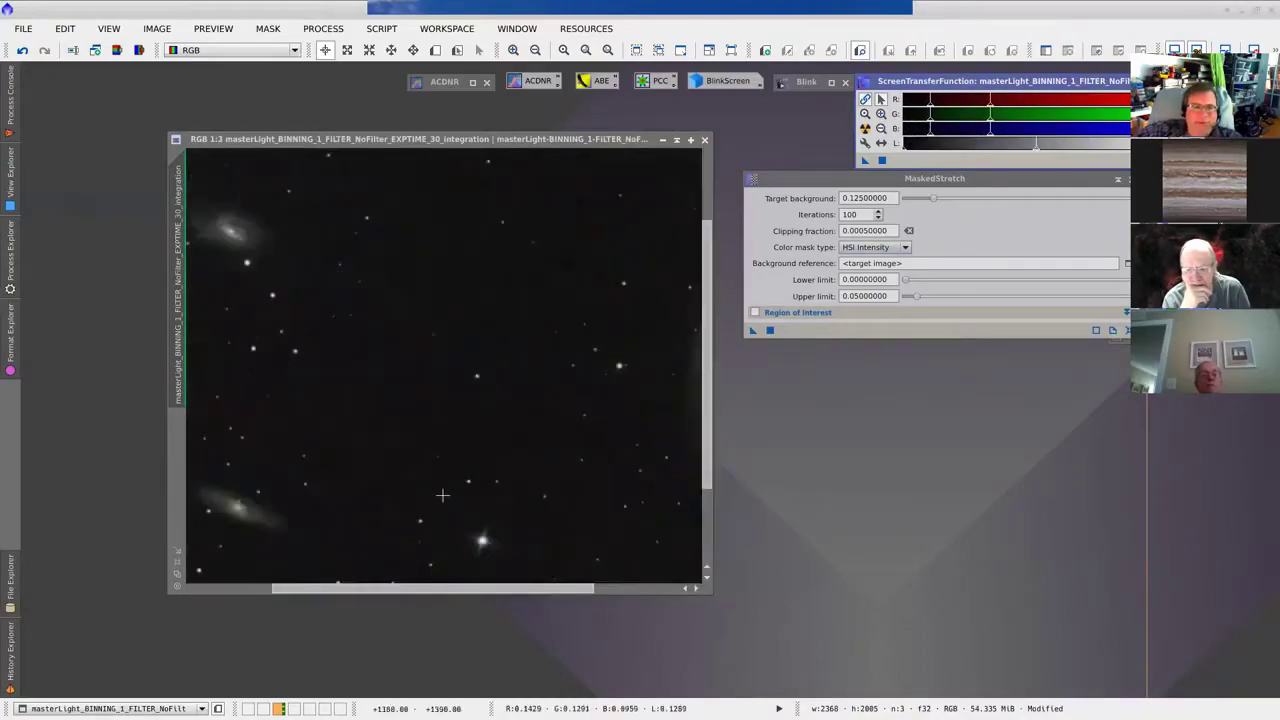
click(179, 551)
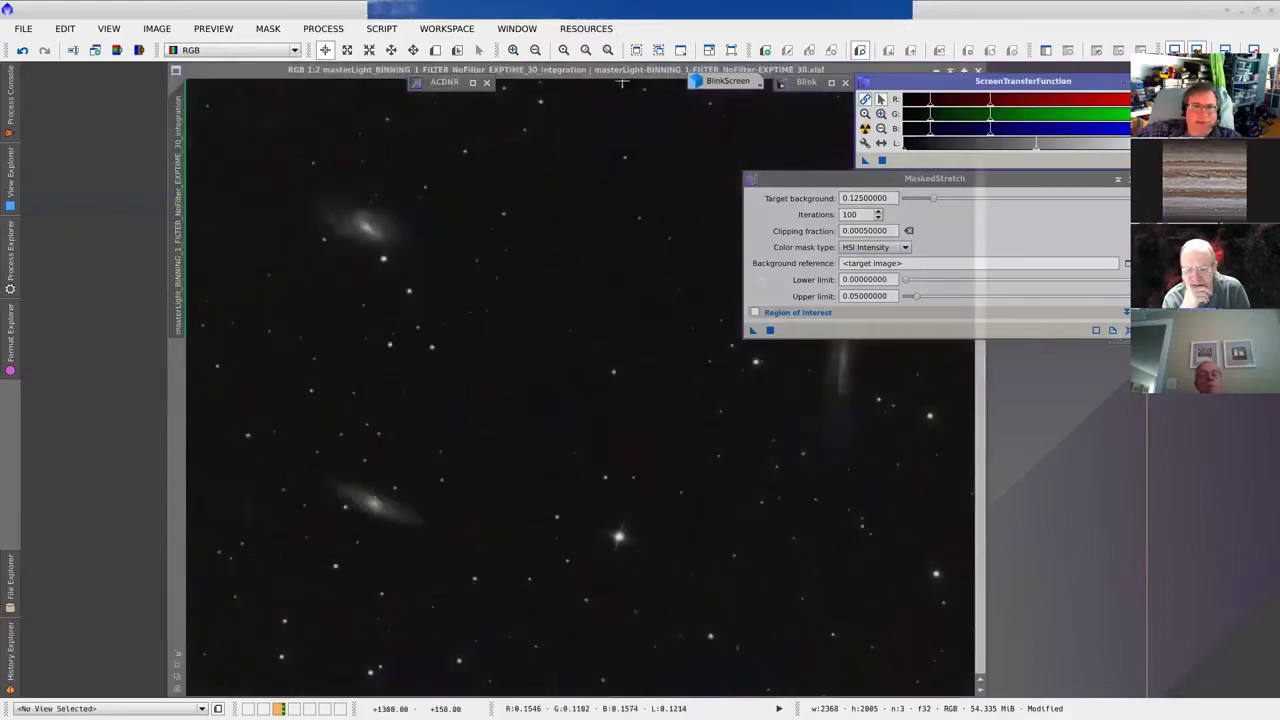
drag(528, 78, 392, 78)
drag(960, 185, 1119, 186)
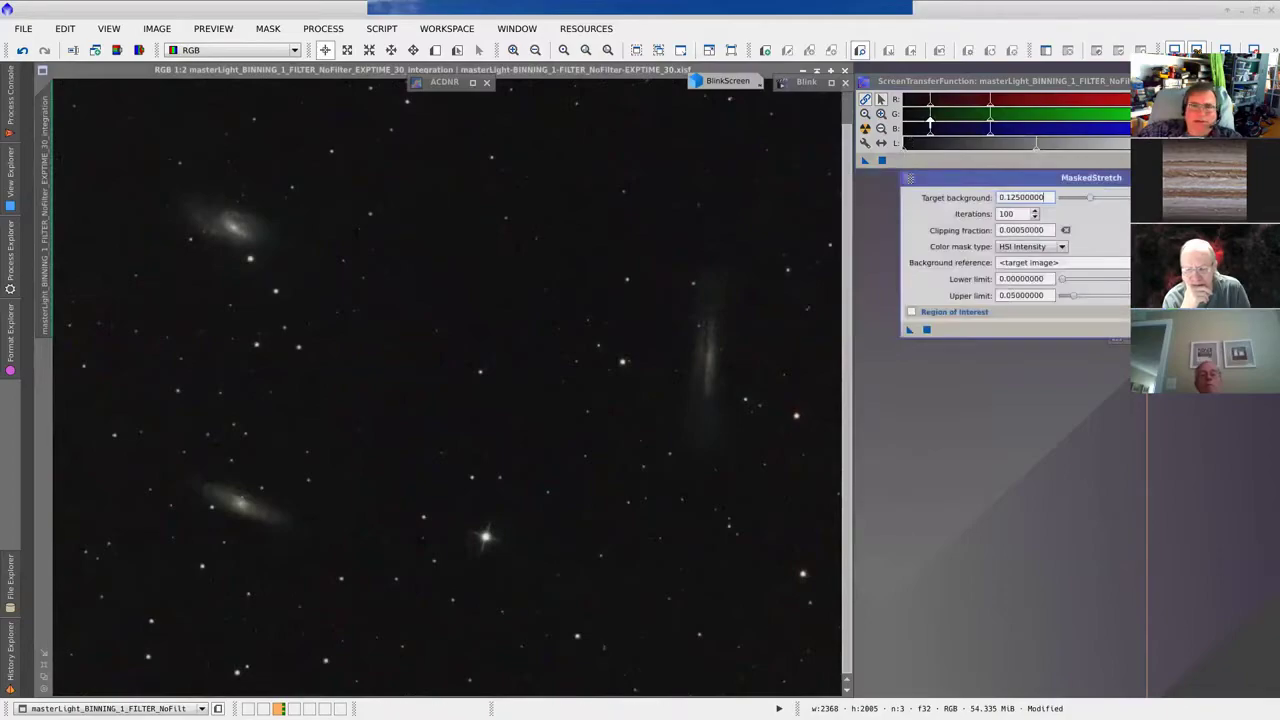
drag(930, 123, 927, 122)
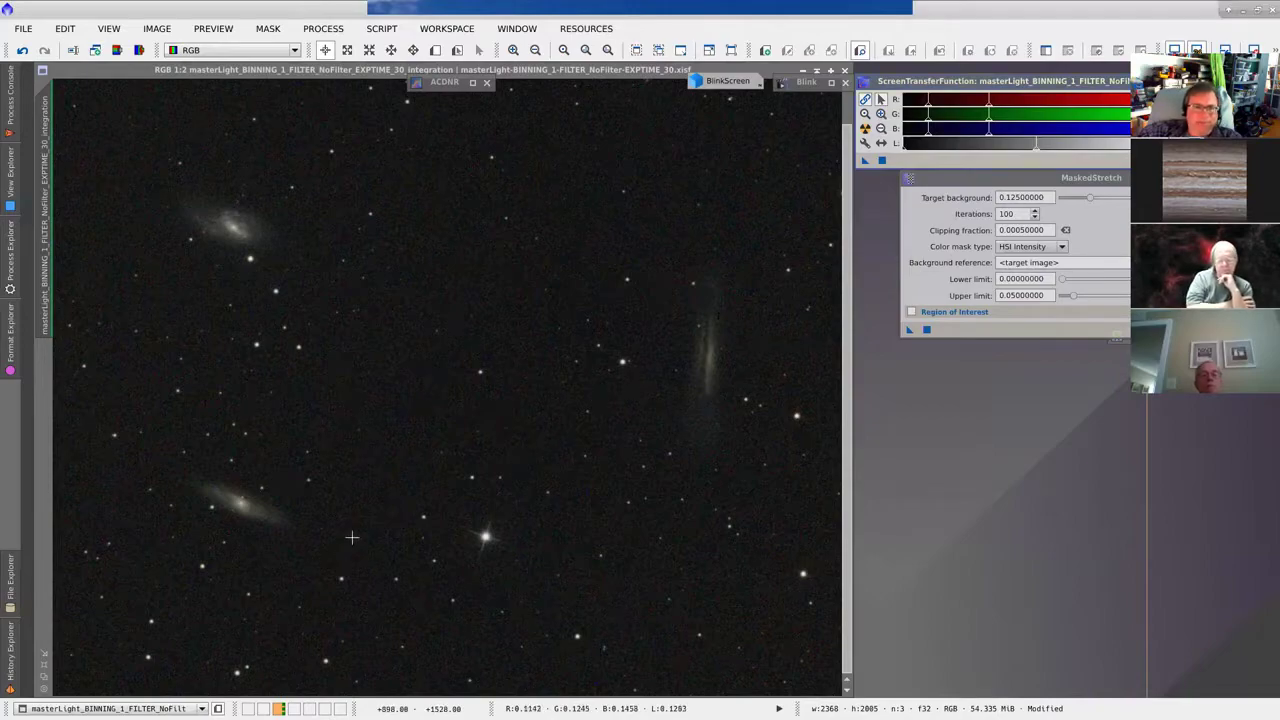
Step: Zoom the galaxy image out to 1:3 and fit its window to that view
scroll(352, 537, down, 3)
scroll(352, 537, up, 3)
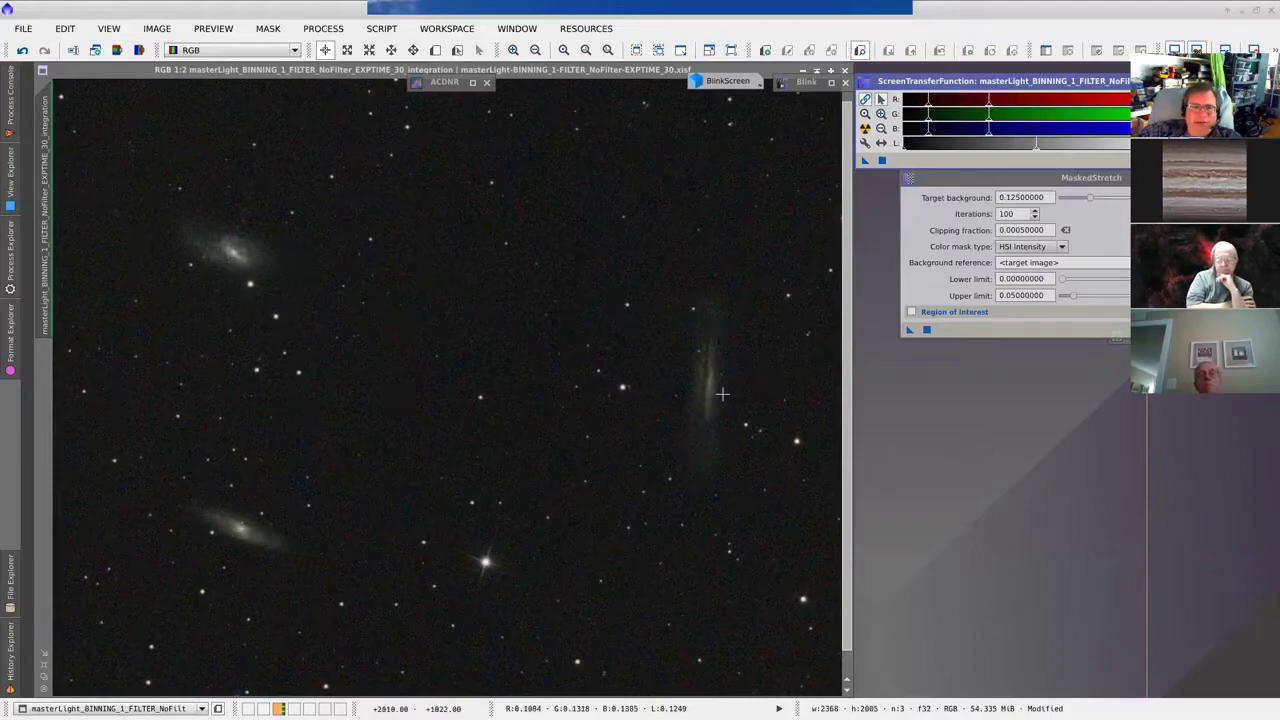
scroll(722, 394, down, 1)
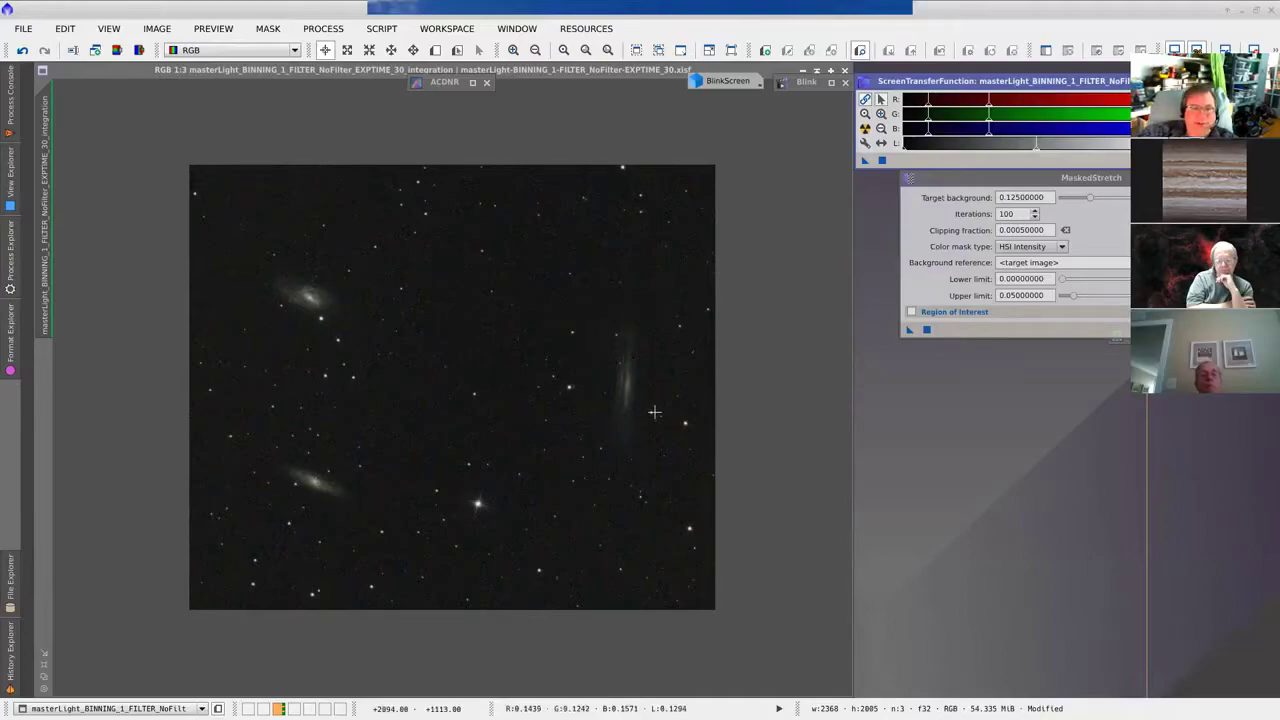
scroll(654, 412, up, 1)
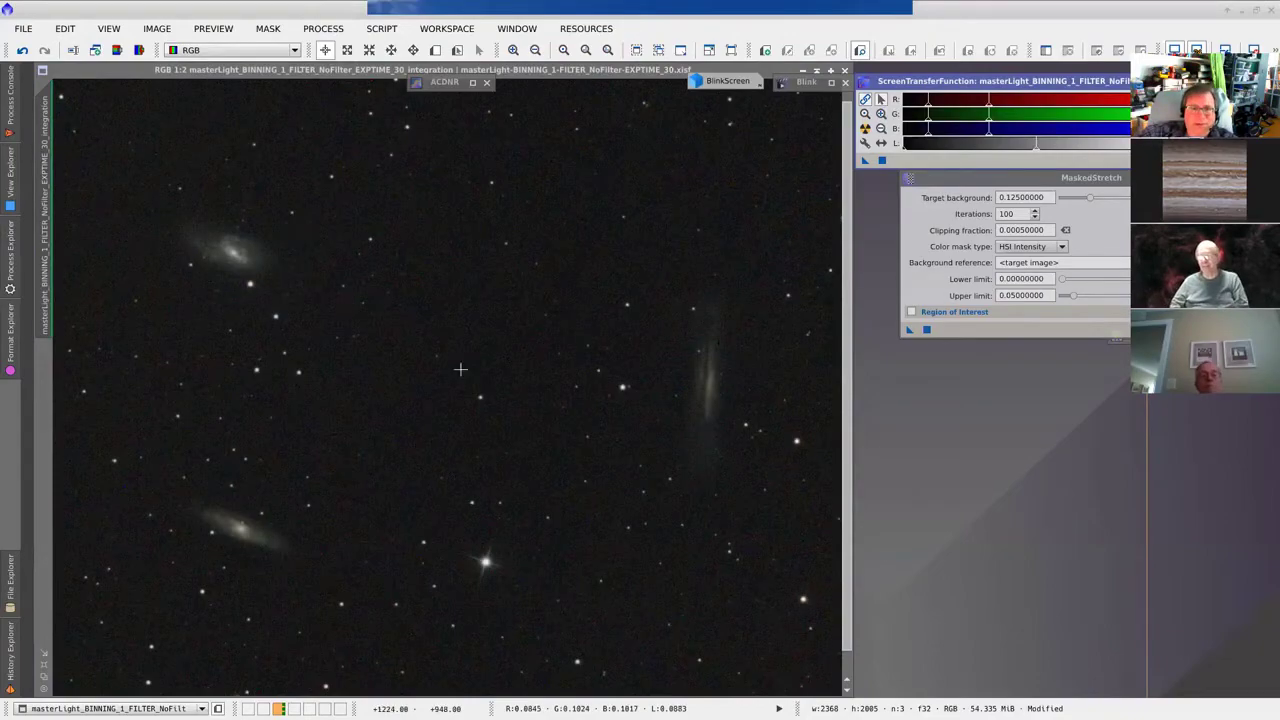
scroll(474, 375, down, 1)
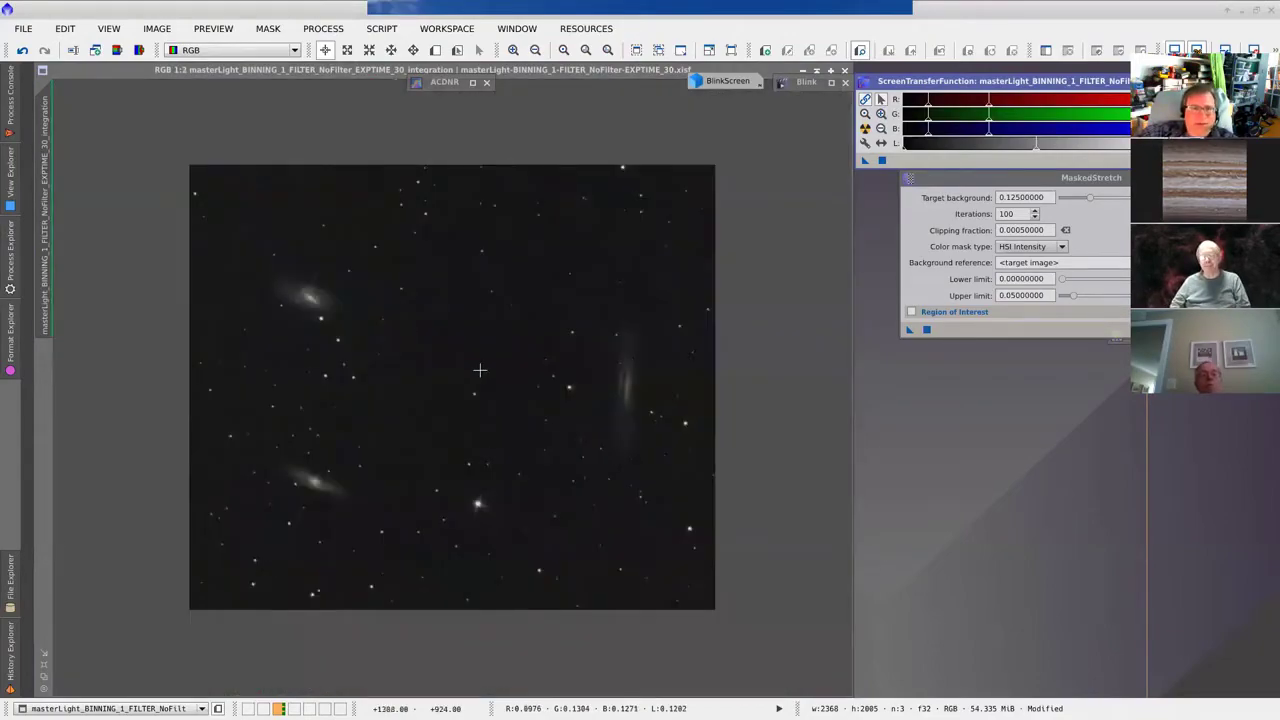
click(43, 656)
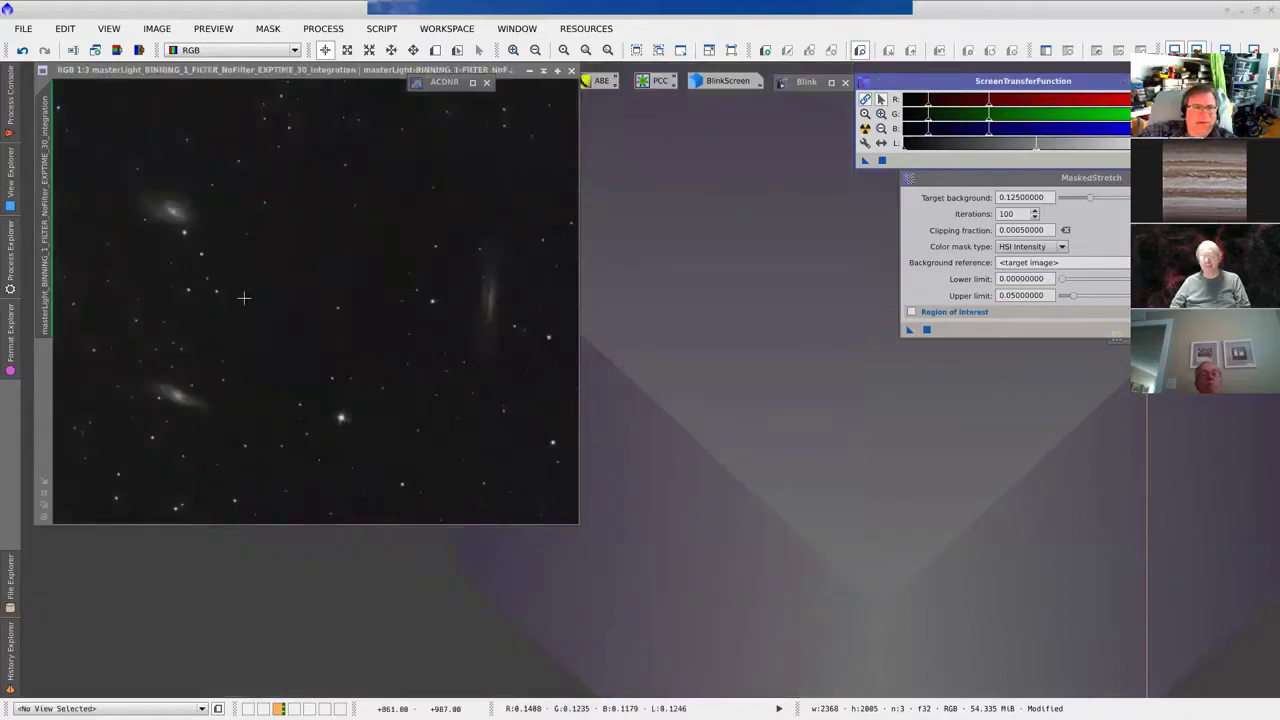
Step: Move the image window clear of the process icons and place the MaskedStretch window well below the screen stretch window
drag(229, 94, 365, 156)
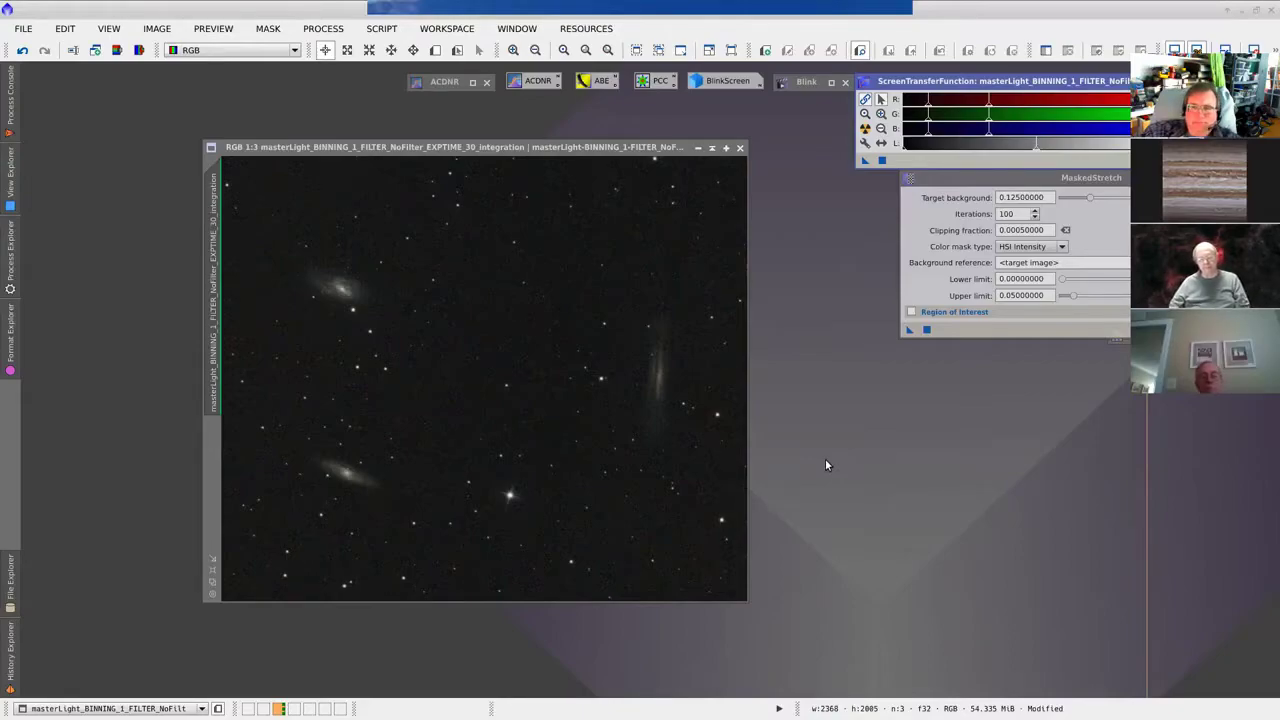
drag(975, 178, 964, 350)
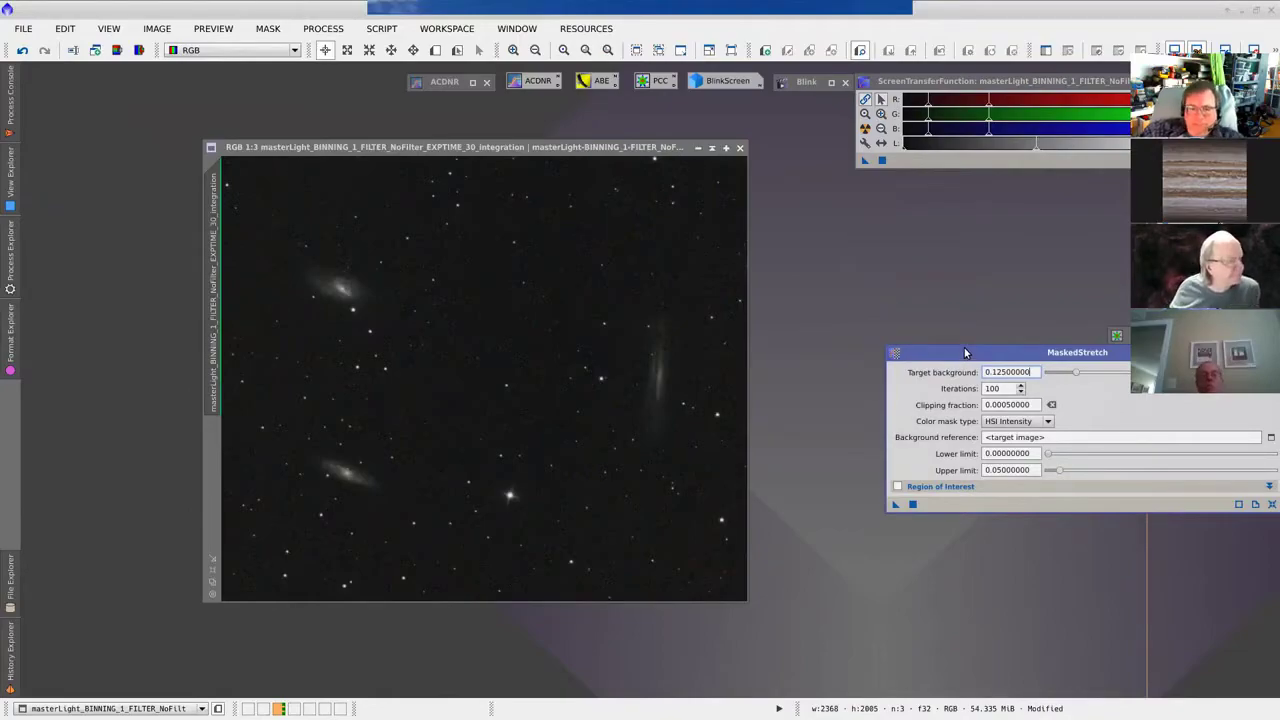
drag(964, 355, 960, 358)
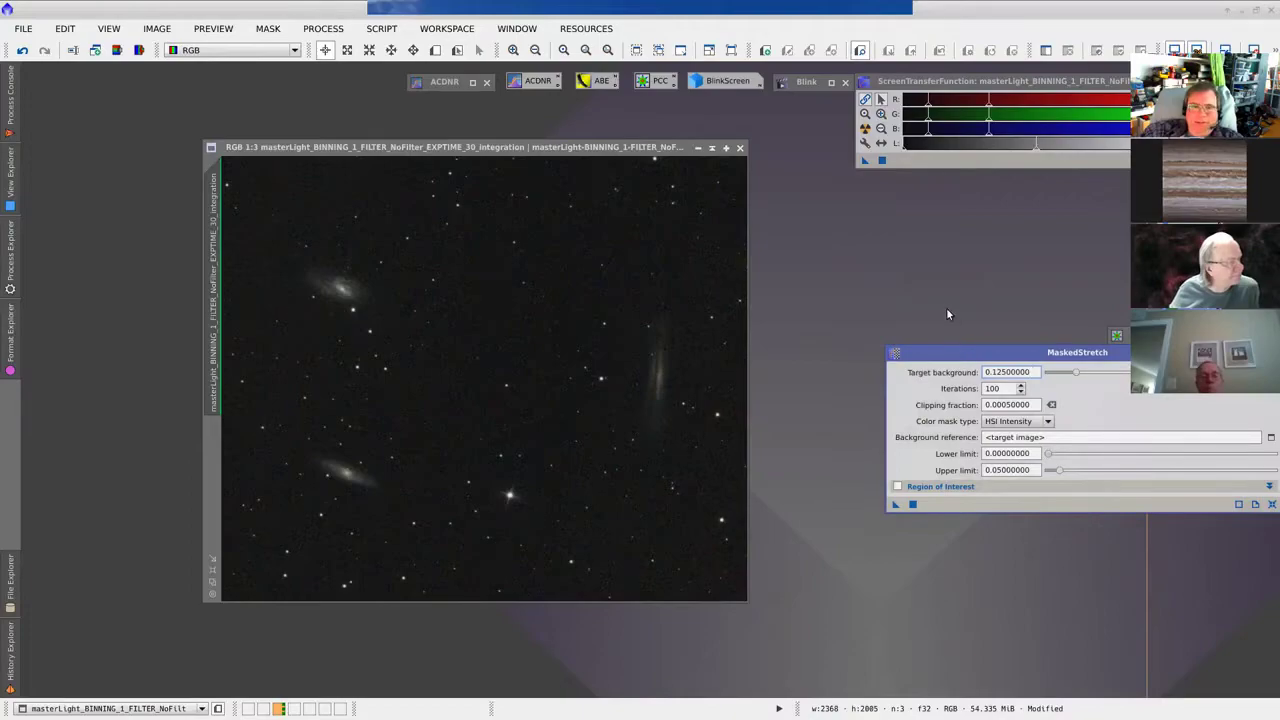
mouse_move(450, 150)
mouse_down()
mouse_move(452, 131)
mouse_move(459, 151)
mouse_up()
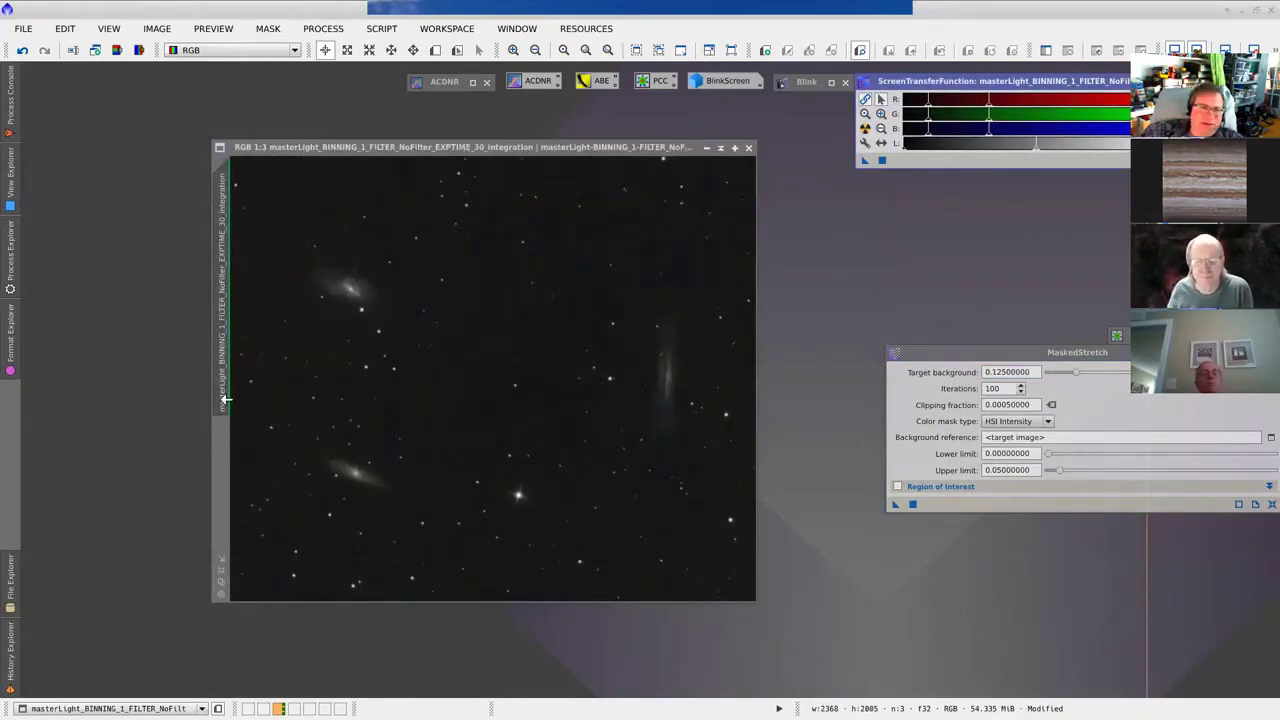
Step: Change the galaxy image's identifier to LeoTrio_ABE_PCC_MaskedStretch
right_click(472, 290)
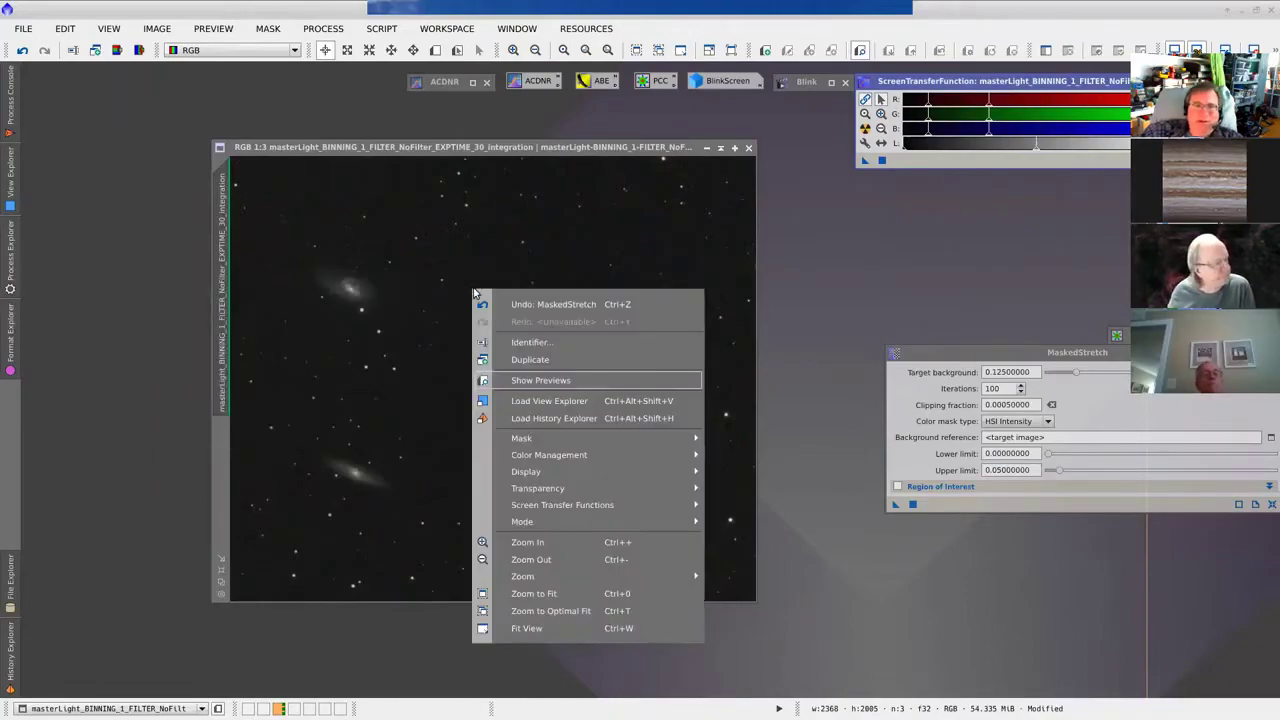
click(527, 345)
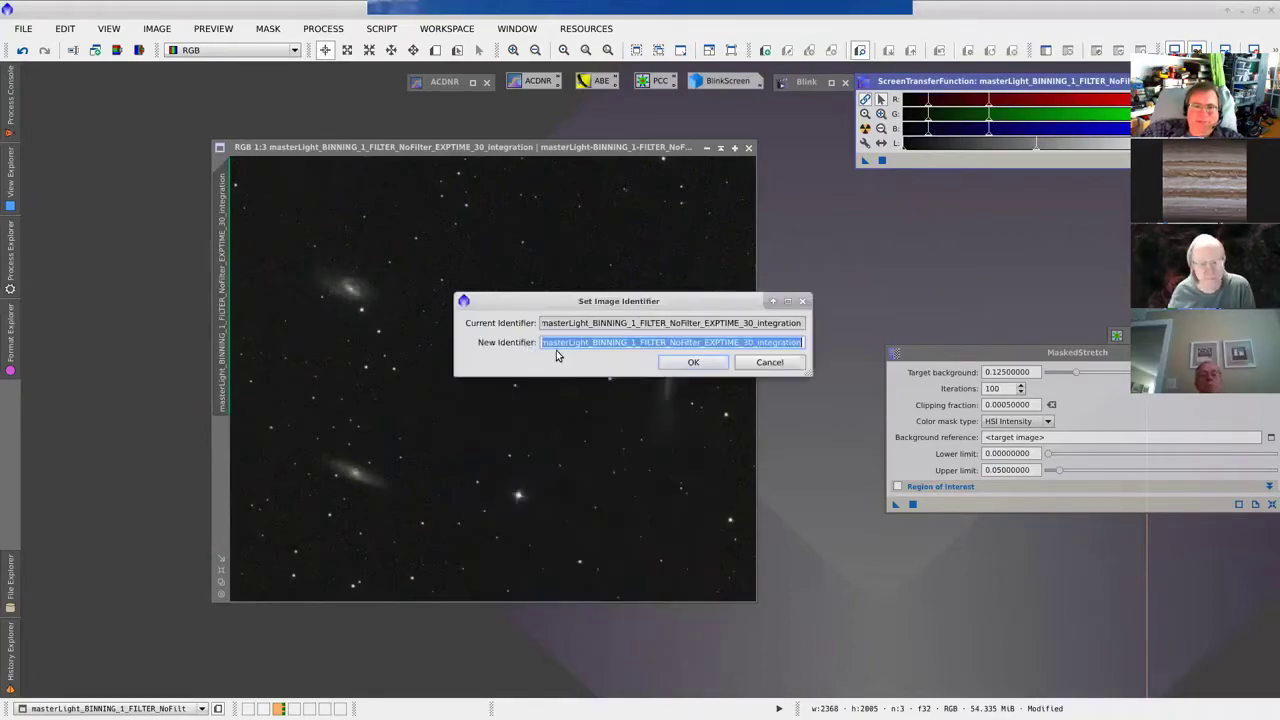
text(LeoTrio)
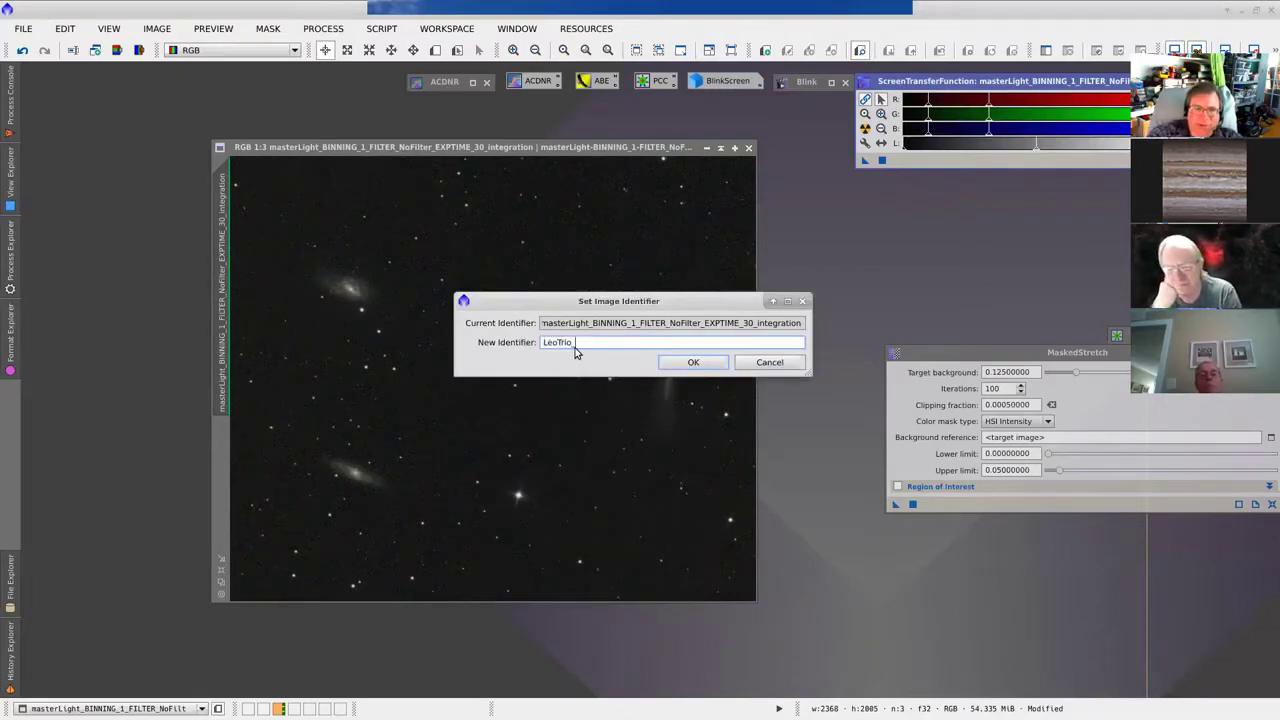
text(_ABE)
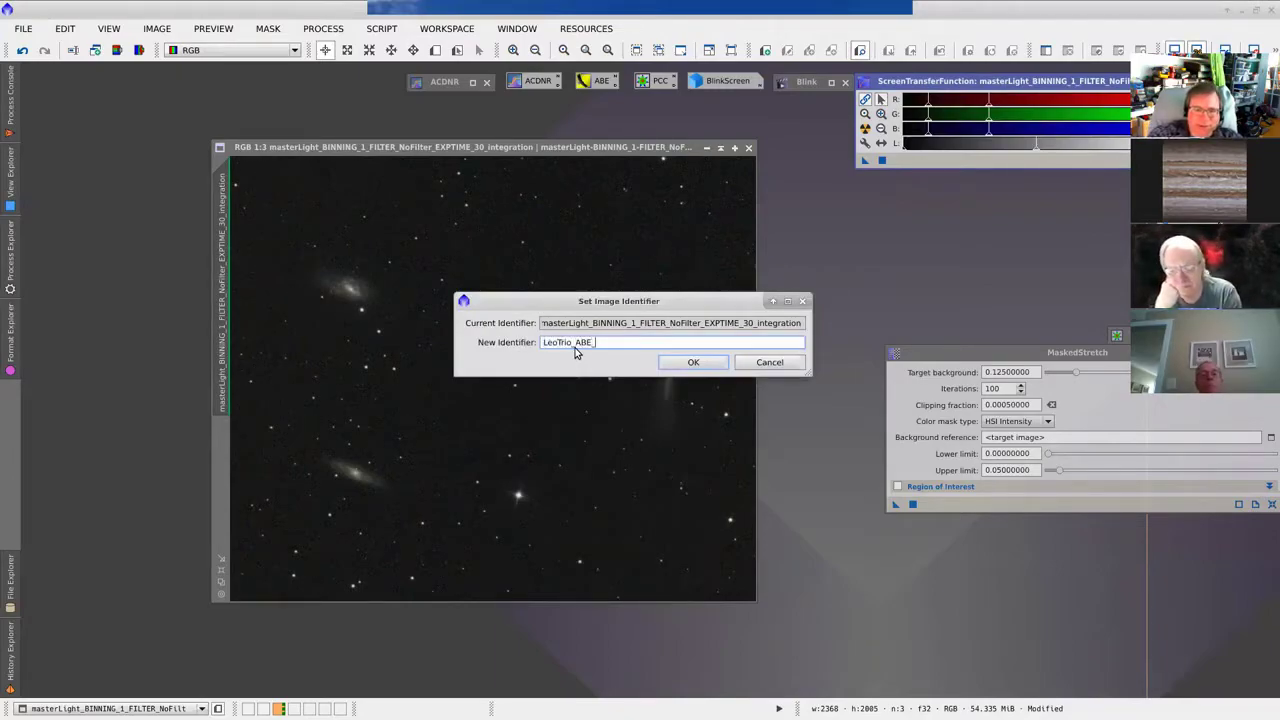
text(_PCC_MaskedStretch)
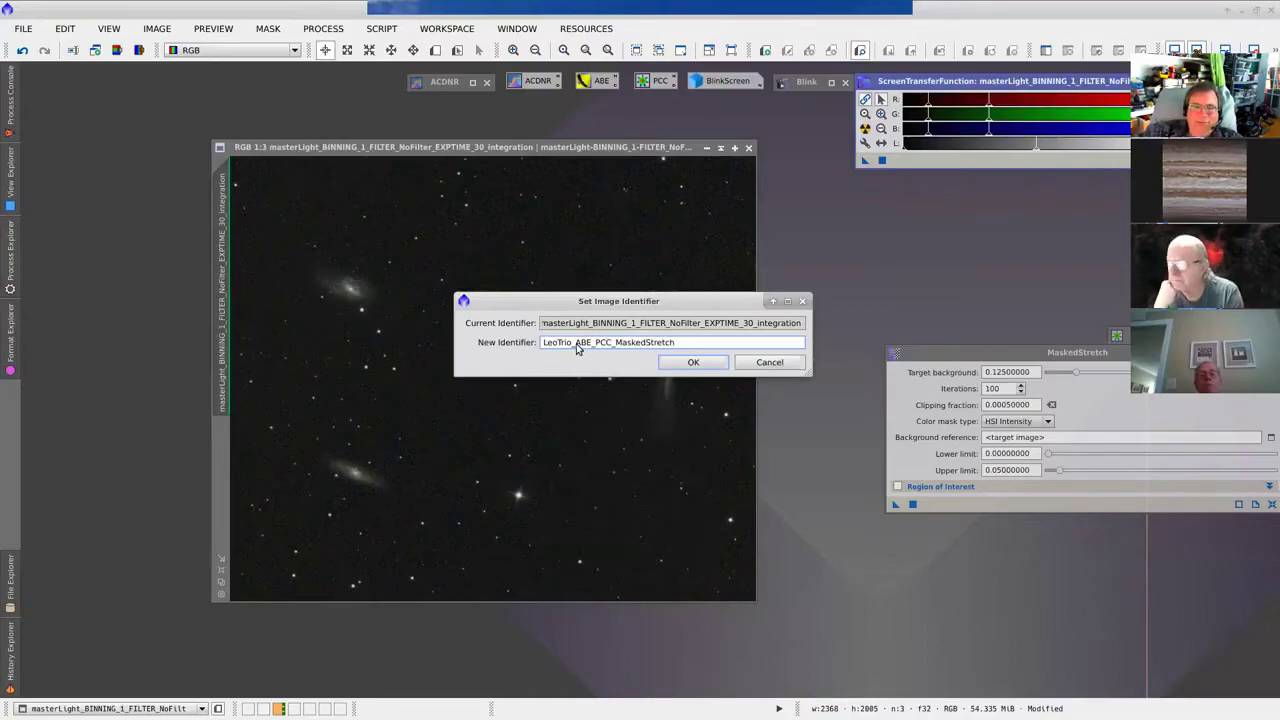
click(690, 363)
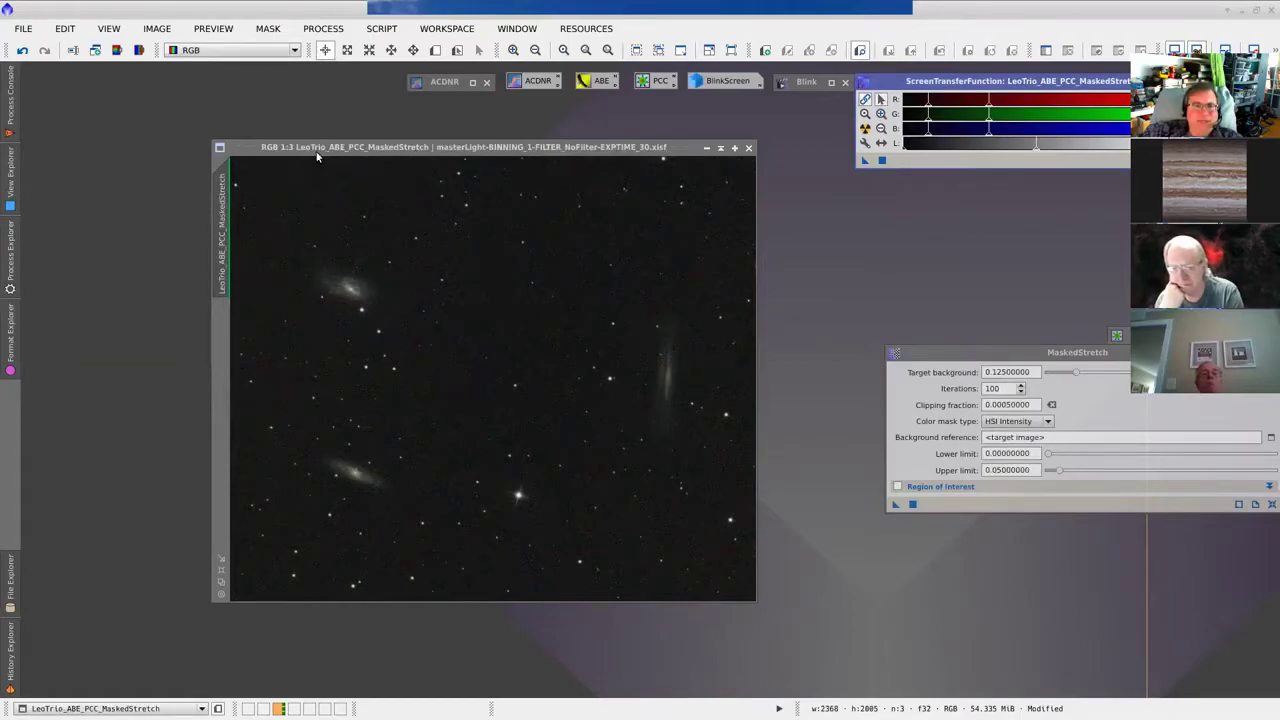
Step: Start saving the image as a new file in the TestStack folder, one level above master
click(22, 28)
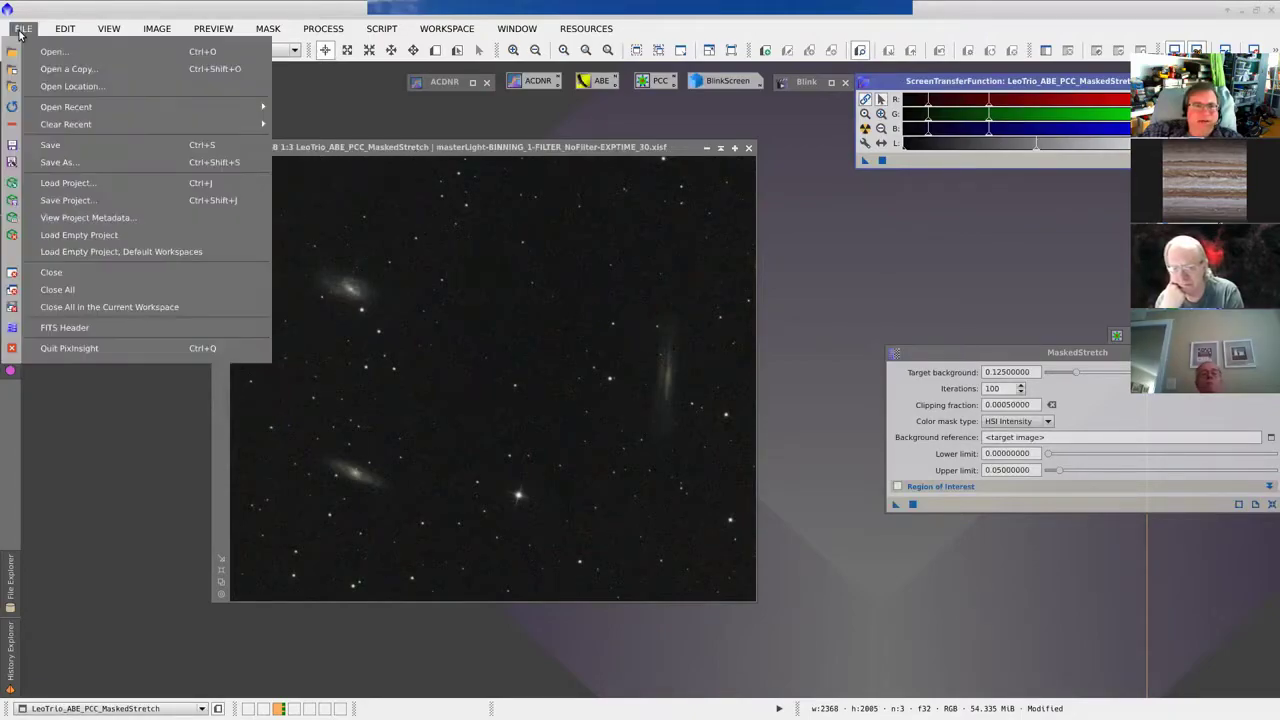
click(34, 166)
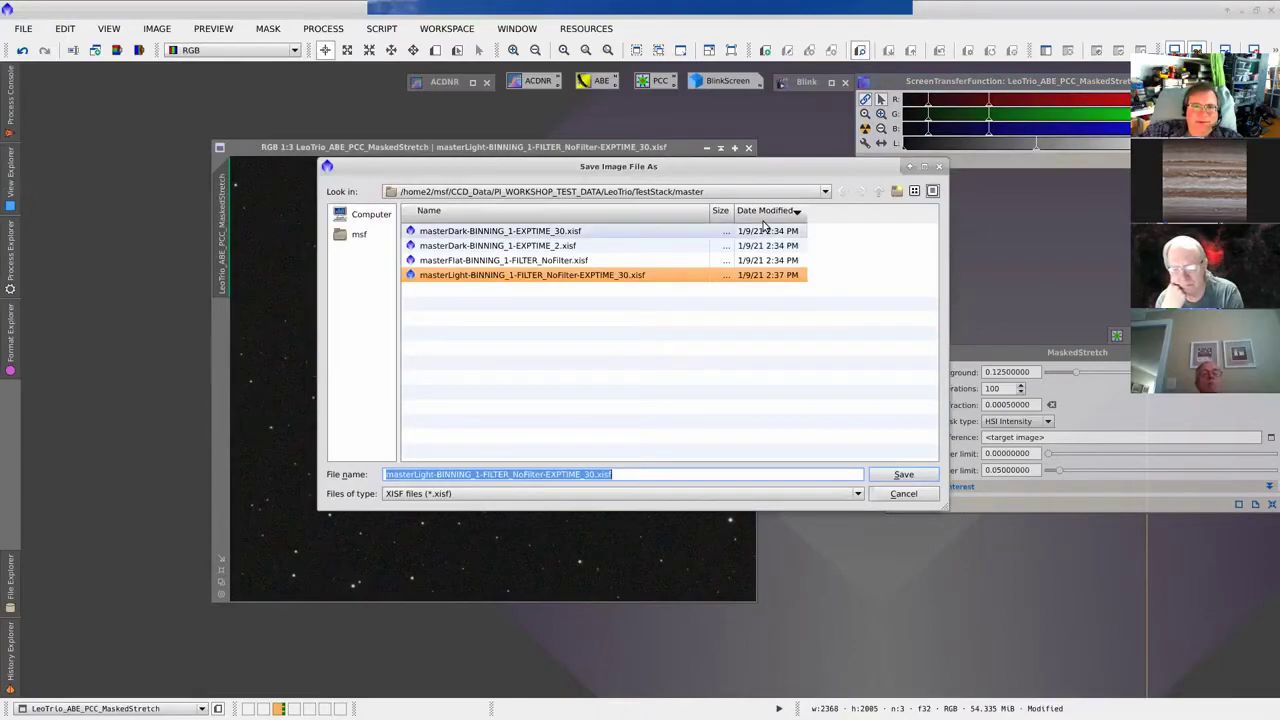
click(875, 191)
click(635, 477)
triple_click(635, 477)
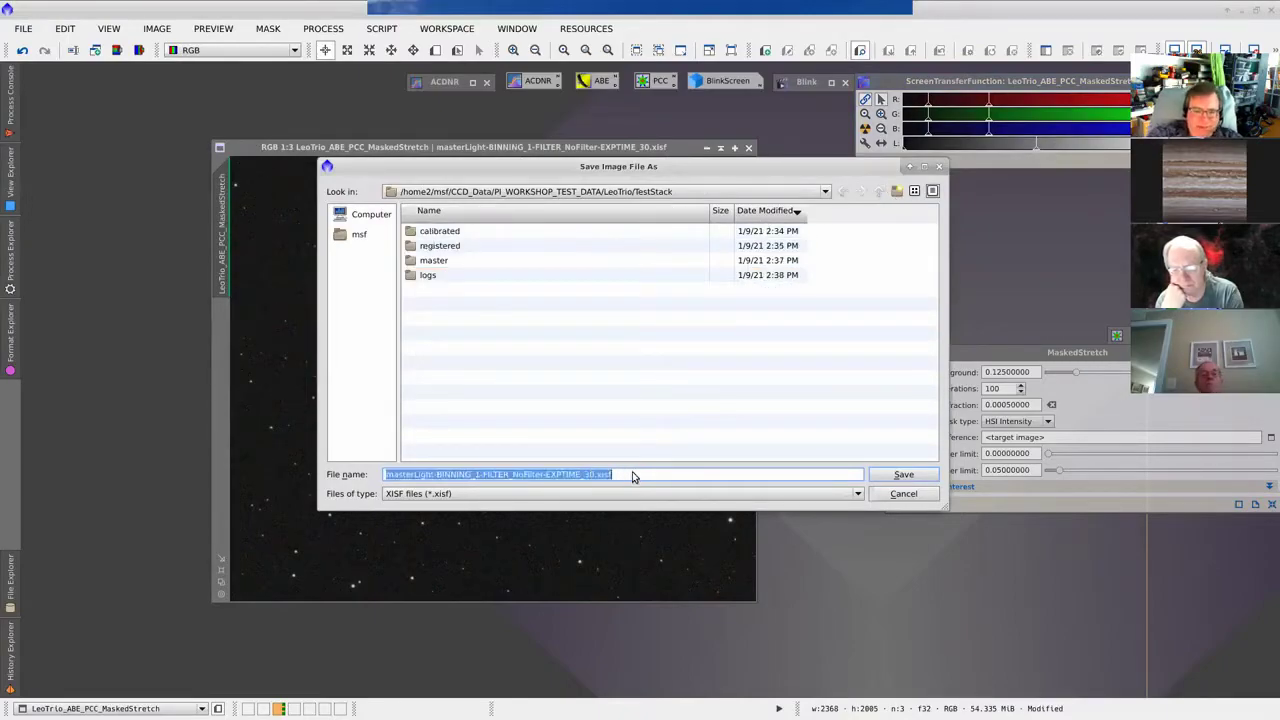
Step: Enter LeoTrio_ABE_PCC_MaskedStretch as the new file's name
text(LeoTRIO)
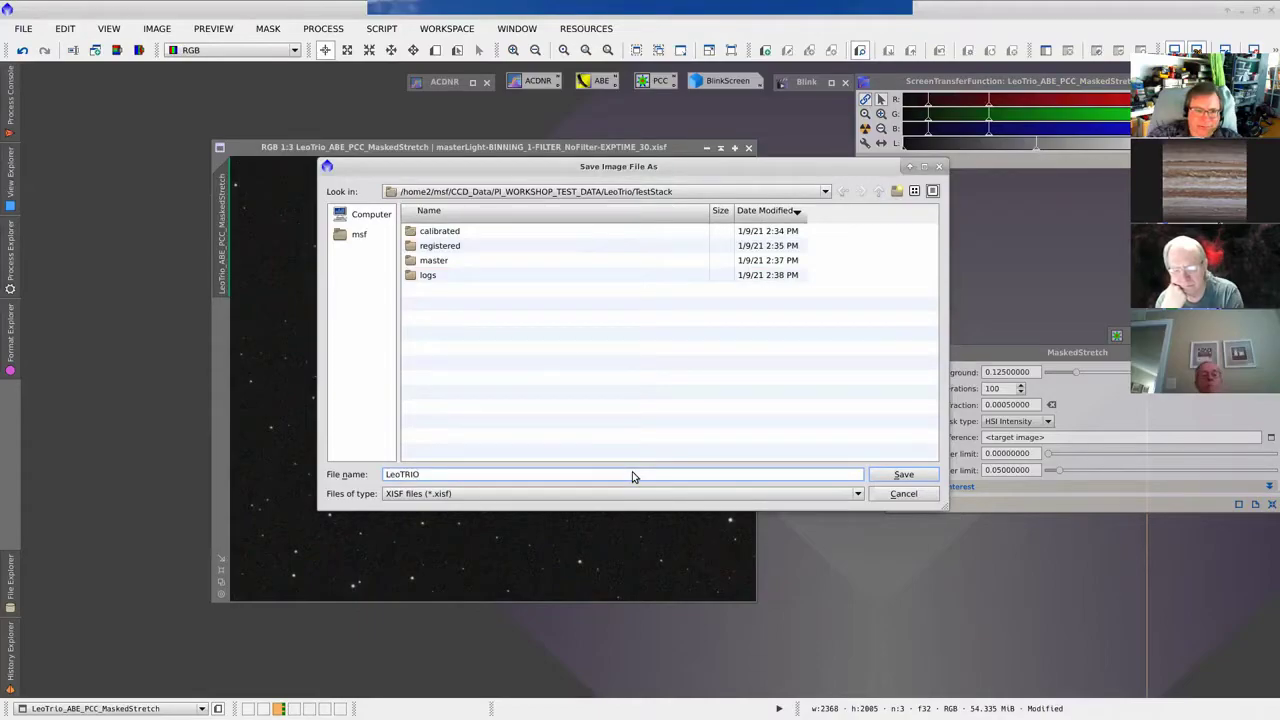
key(BackSpace)
key(BackSpace)
text(.ico)
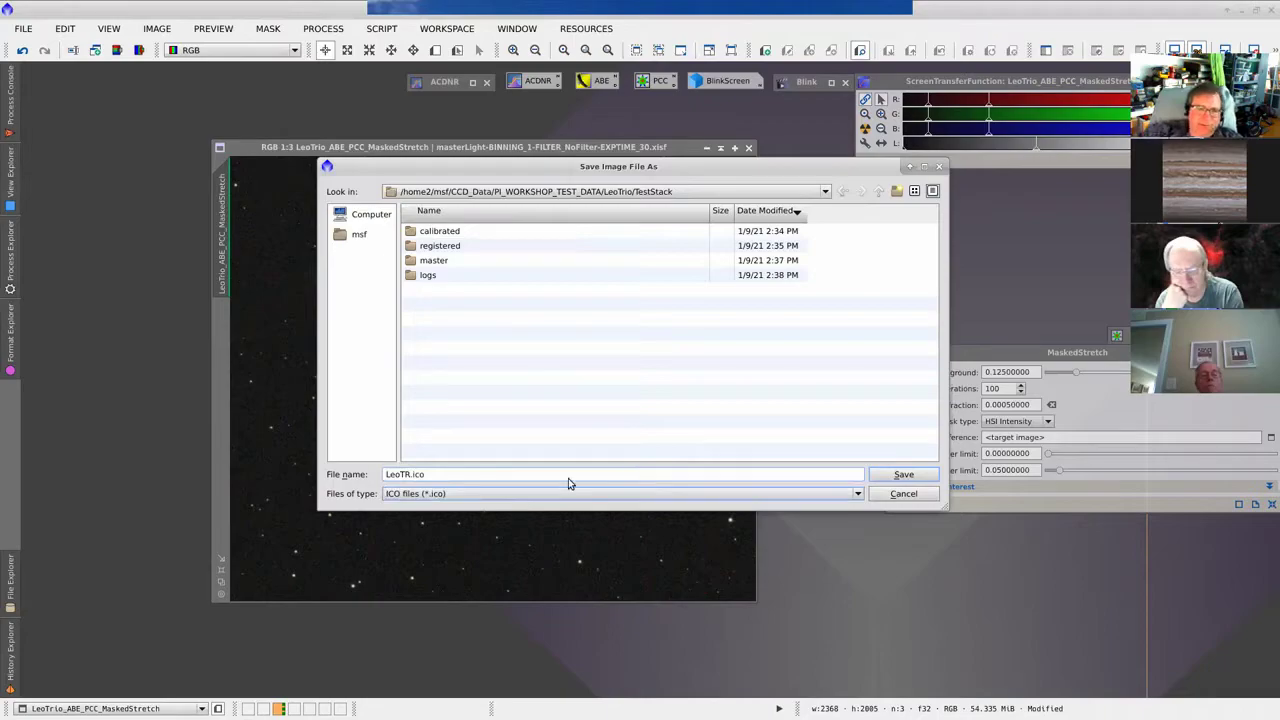
double_click(453, 477)
key(BackSpace)
key(BackSpace)
key(BackSpace)
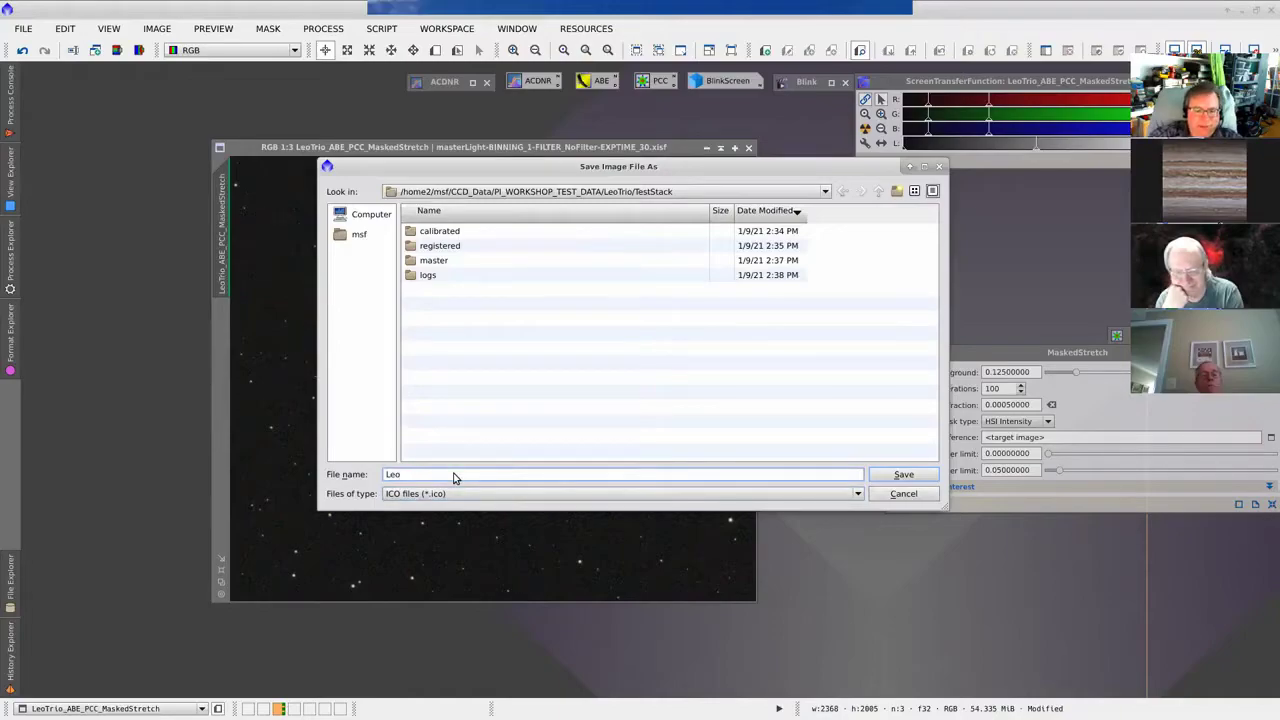
text(rio_ABE_PCC_MaskedStretch)
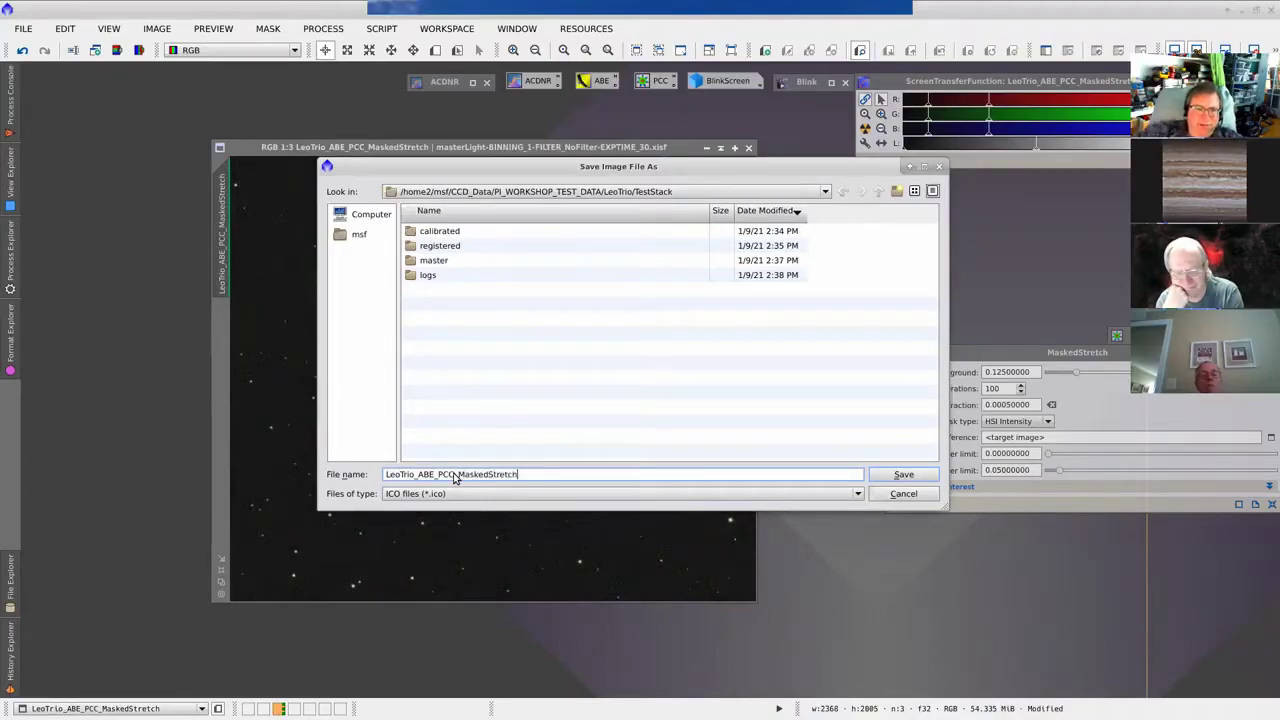
Step: Set the file type to XISF and save the image with the default 32-bit IEEE 754 floating point options
click(414, 493)
click(418, 507)
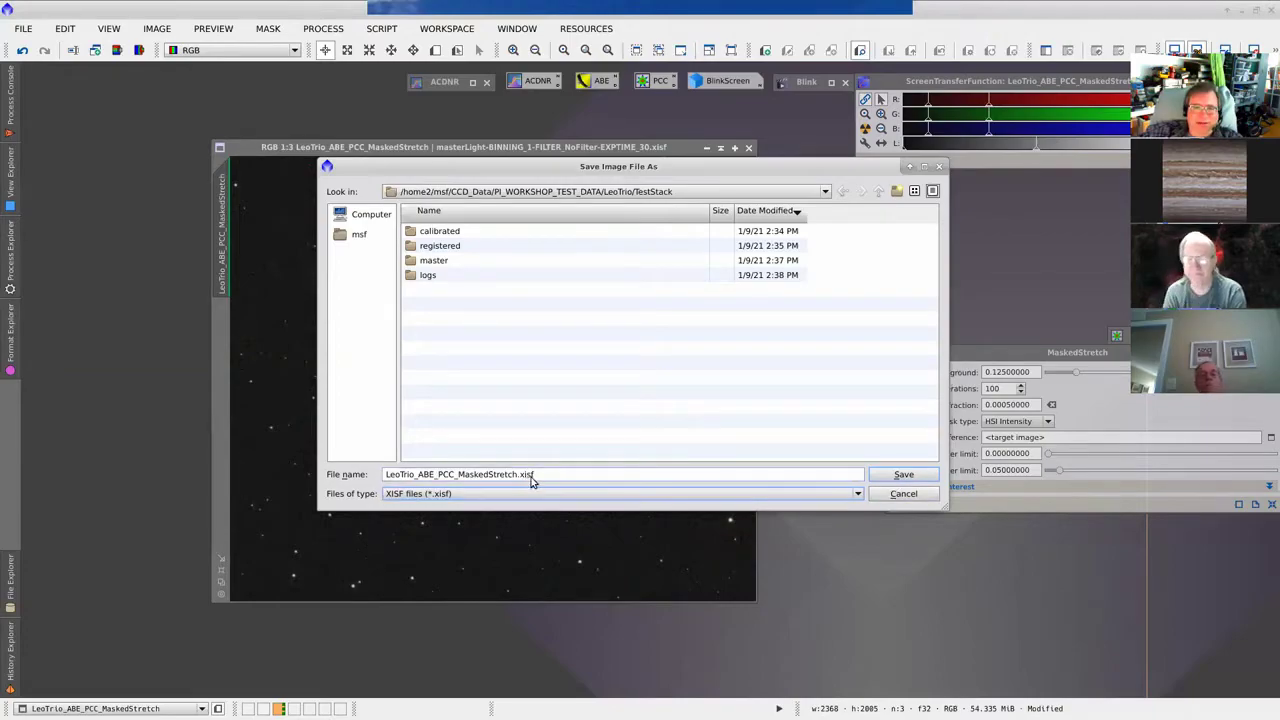
click(891, 478)
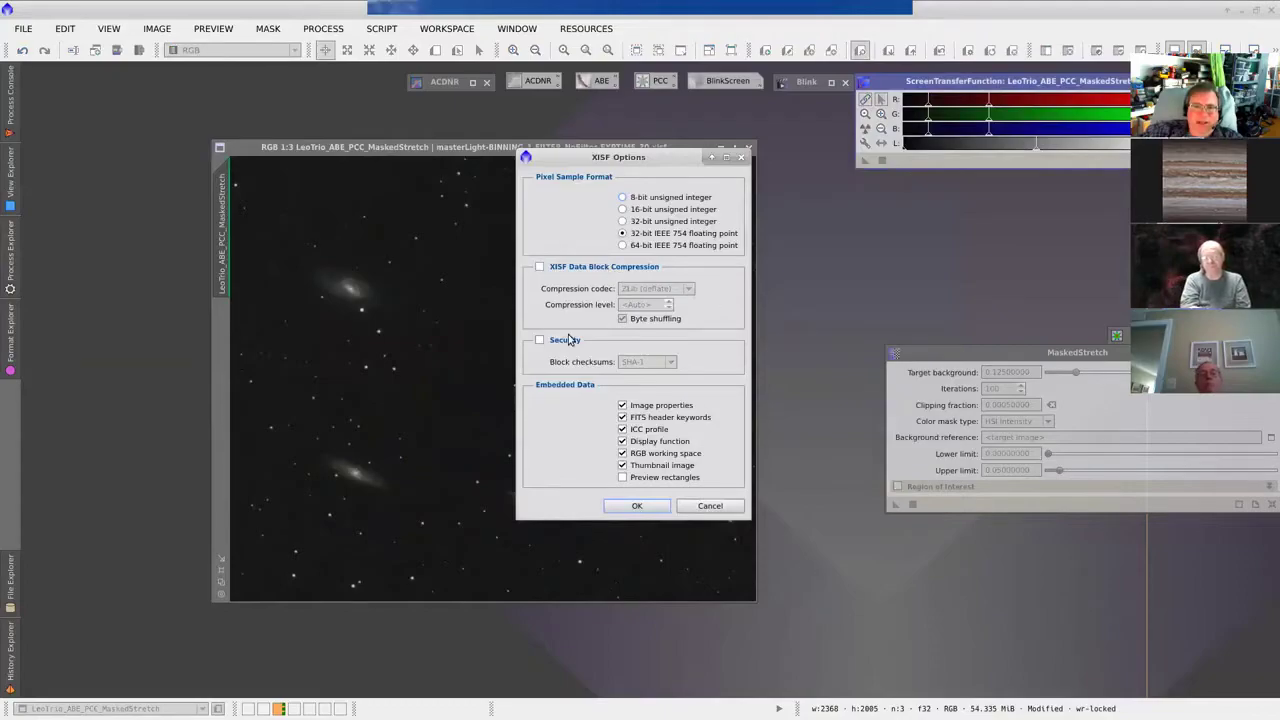
click(637, 506)
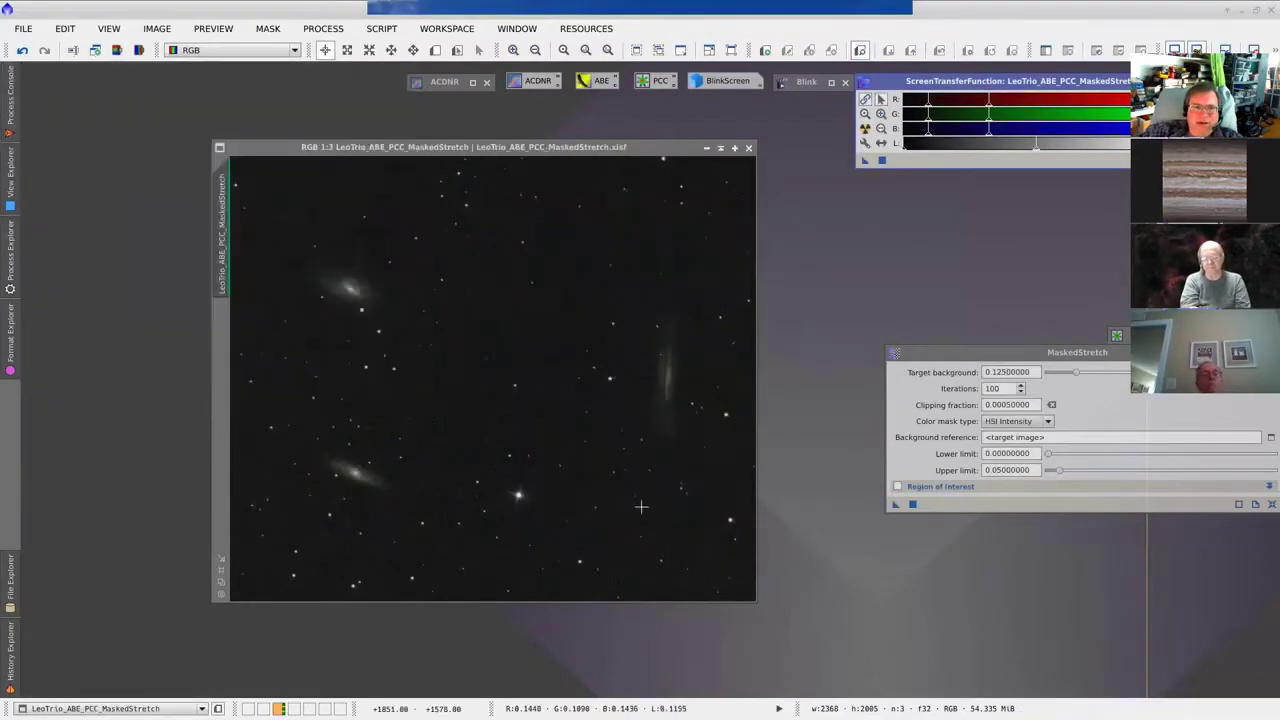
Step: Start saving a TIFF copy of the image in the TestStack folder as LeoTrio_ABE_PCC_MaskedStretch.tif
click(28, 34)
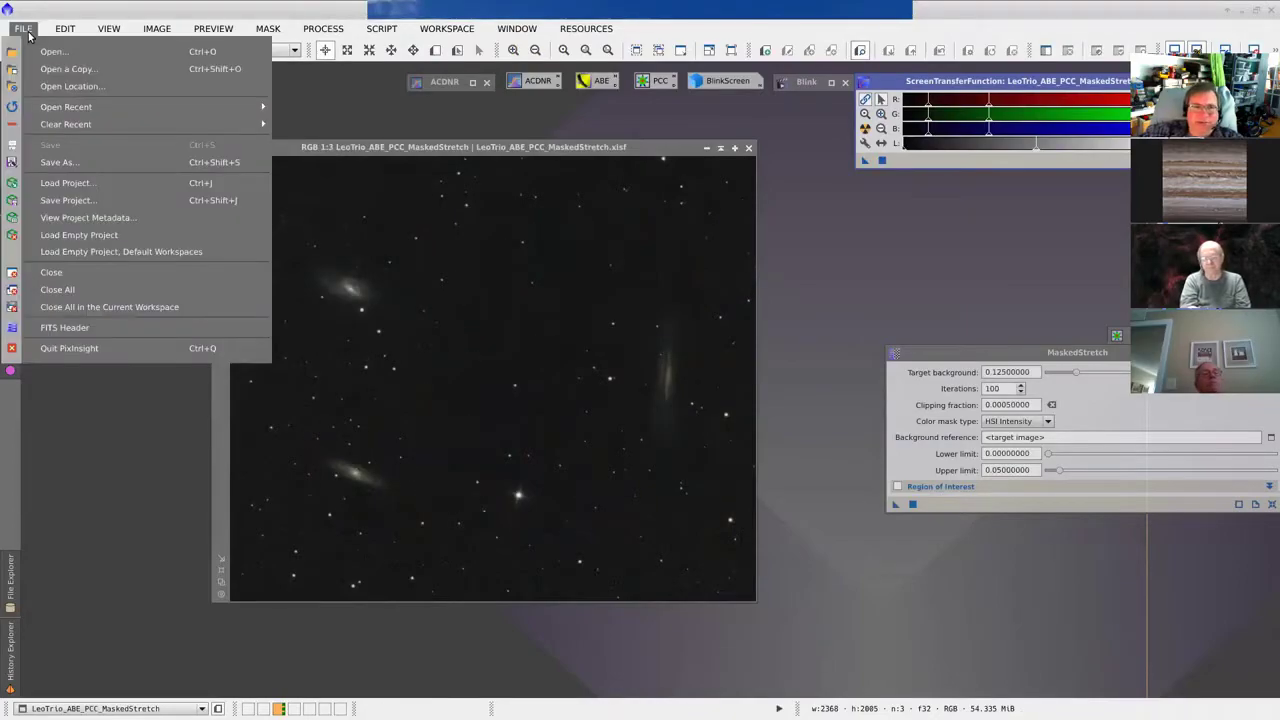
click(87, 165)
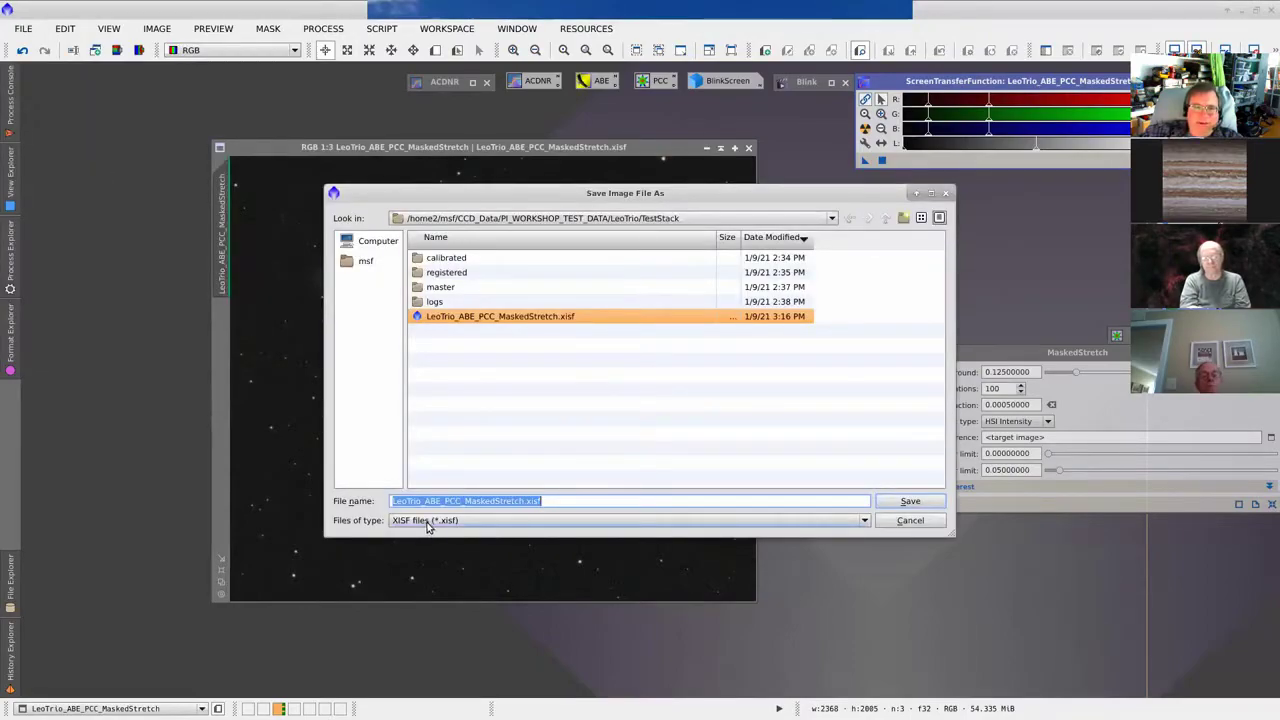
click(427, 522)
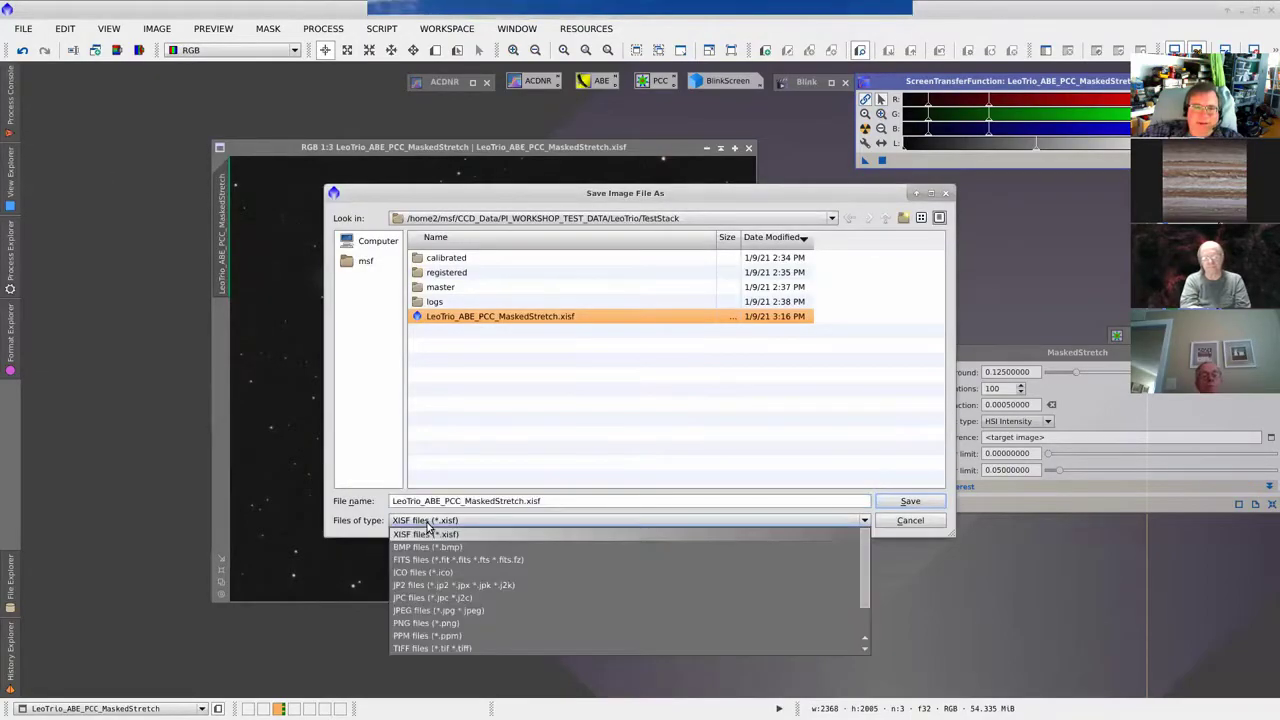
click(416, 647)
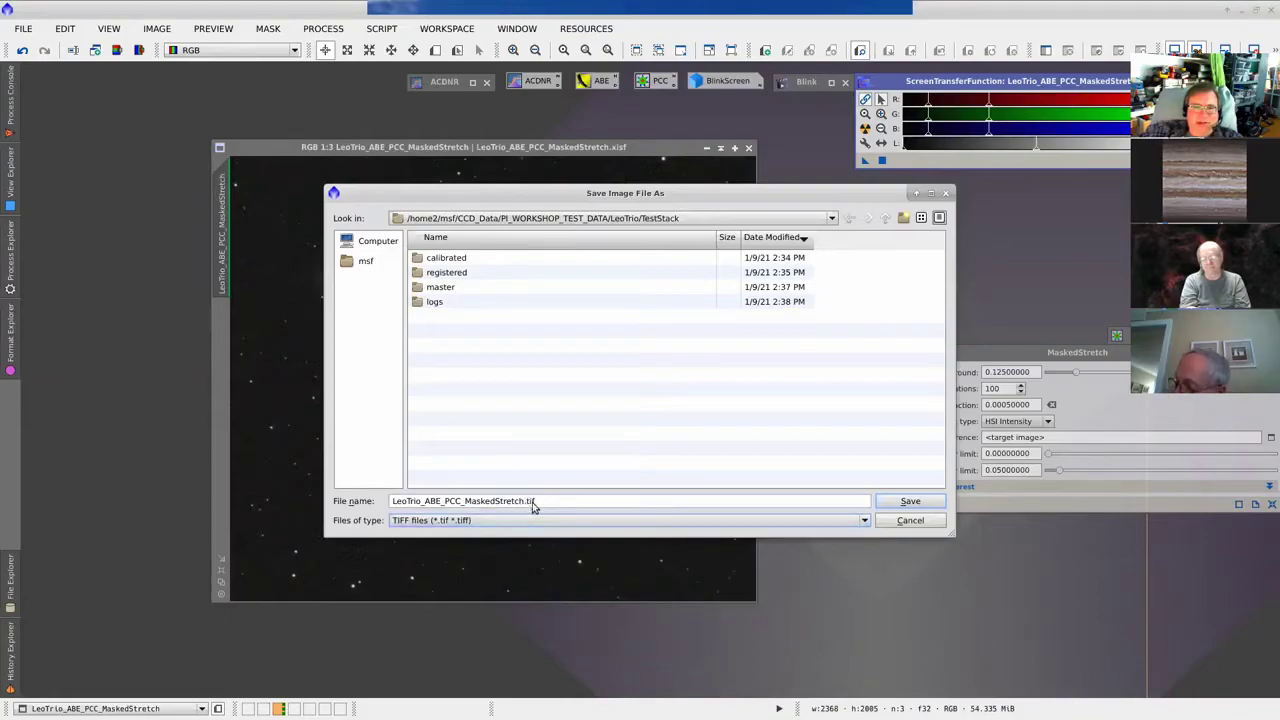
click(892, 504)
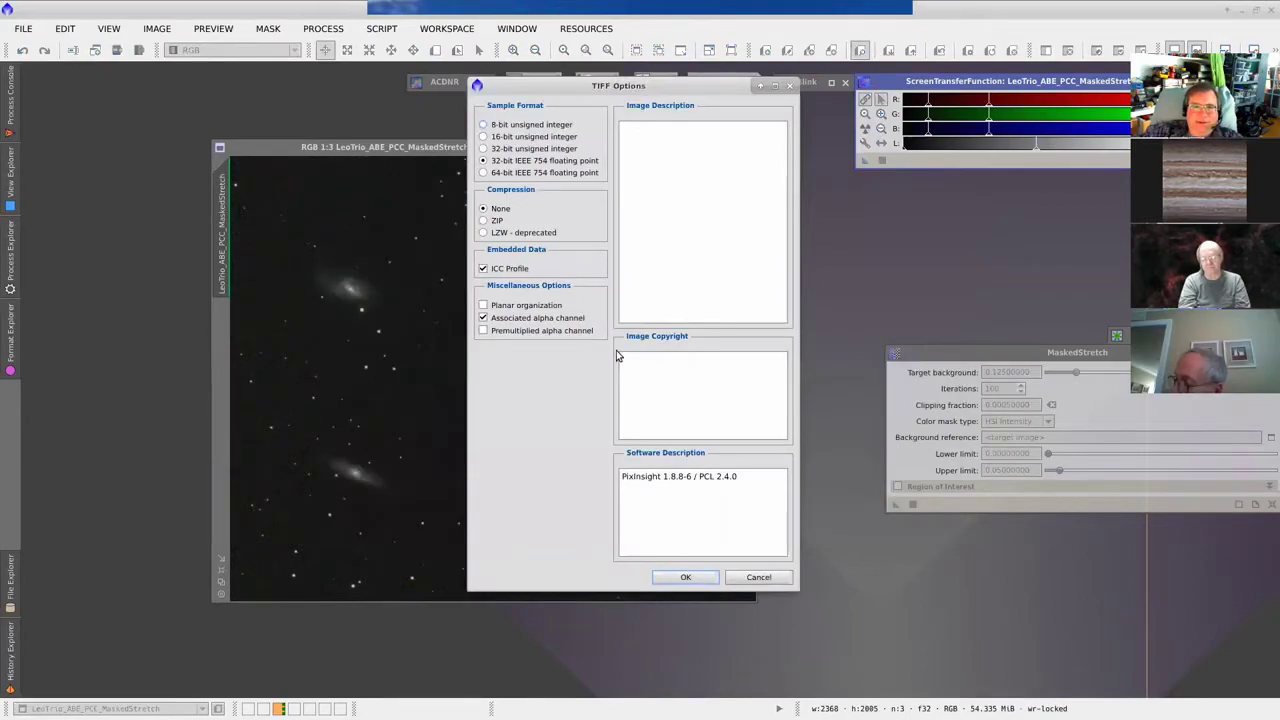
Step: Save the TIFF as 16-bit unsigned integer with ZIP compression, without the ICC profile and associated alpha channel
click(484, 136)
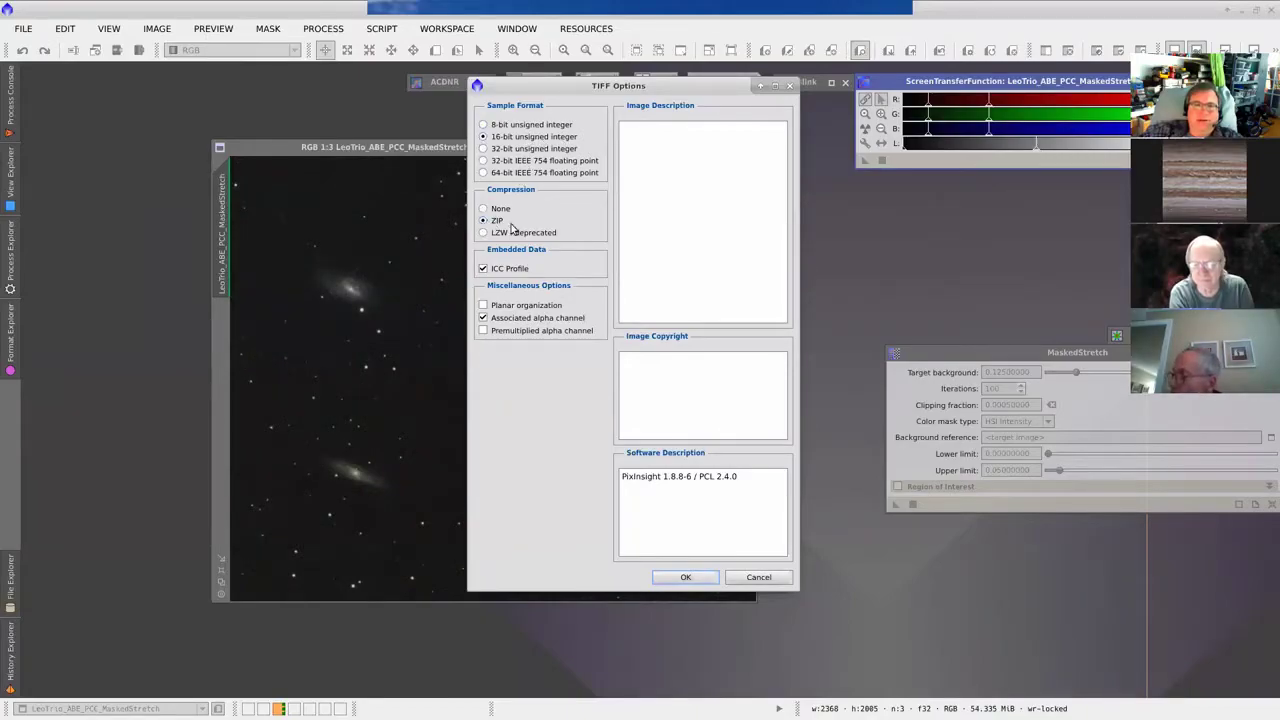
click(484, 269)
click(484, 317)
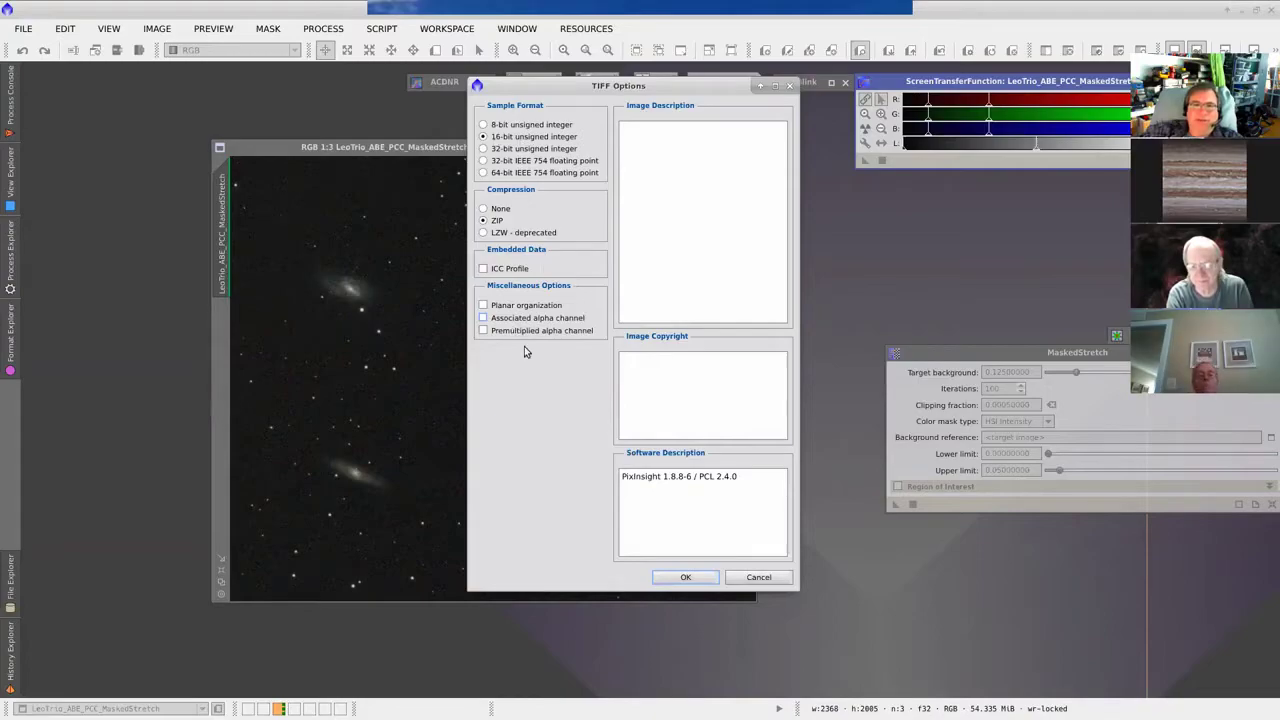
click(686, 578)
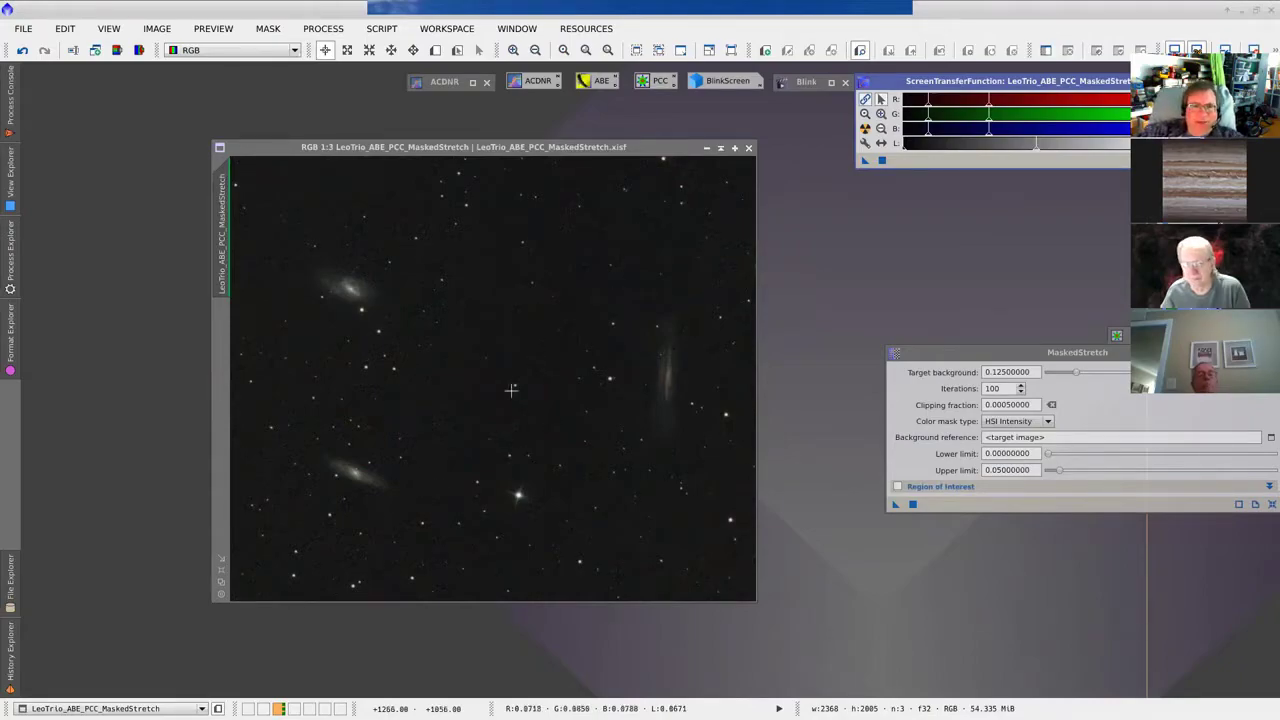
scroll(511, 390, down, 2)
scroll(511, 390, up, 1)
scroll(511, 390, down, 1)
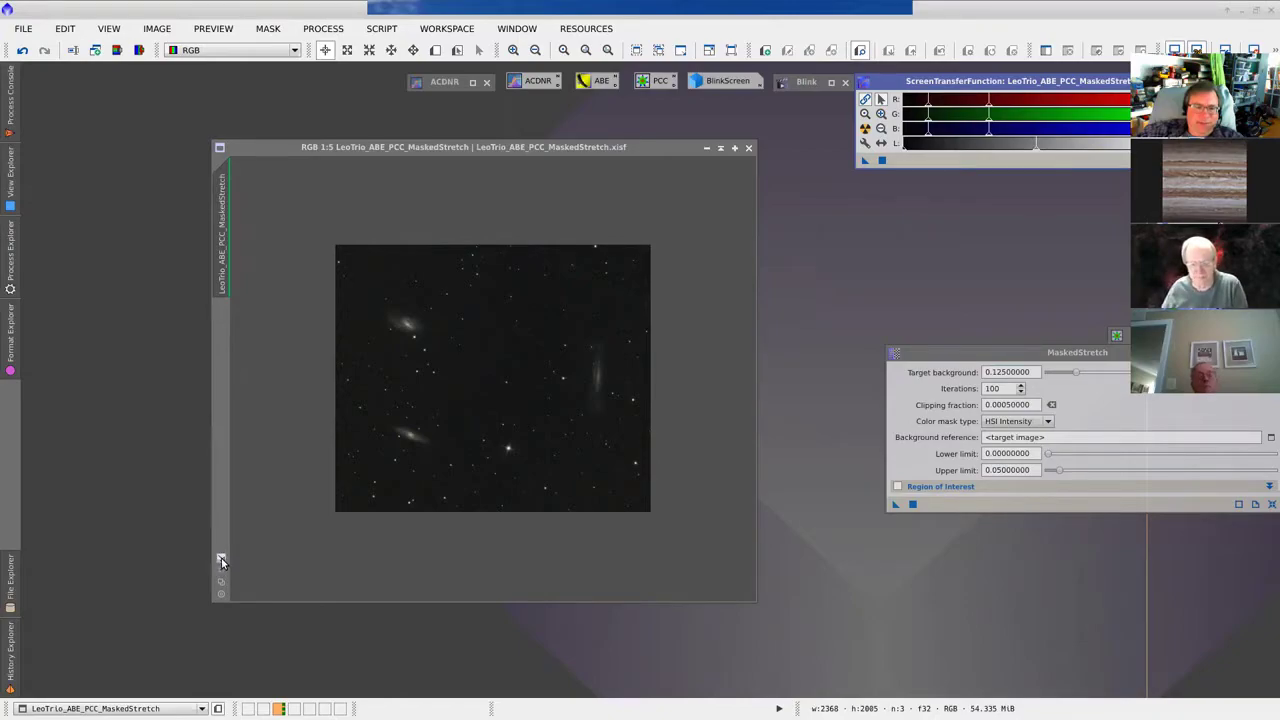
scroll(408, 502, down, 4)
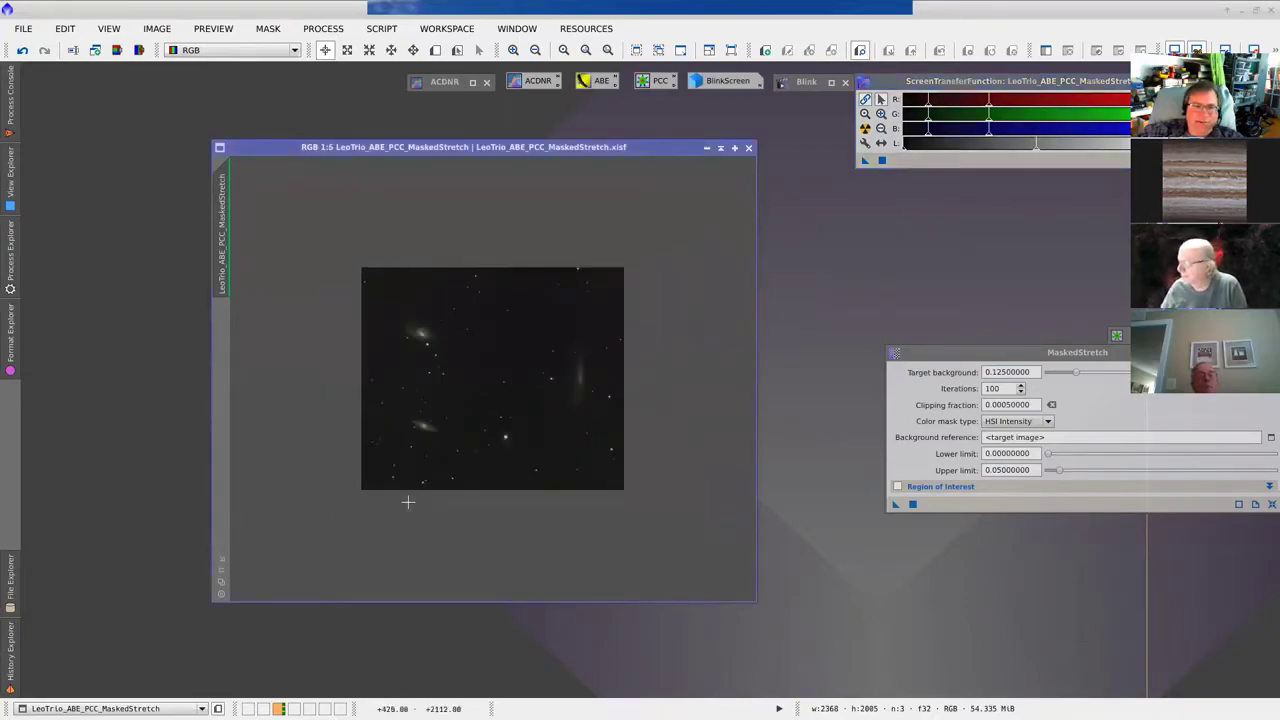
Step: Try fitting the image window to smaller and larger zoom levels, ending at 1:3, and reposition it in the workspace
scroll(408, 502, down, 2)
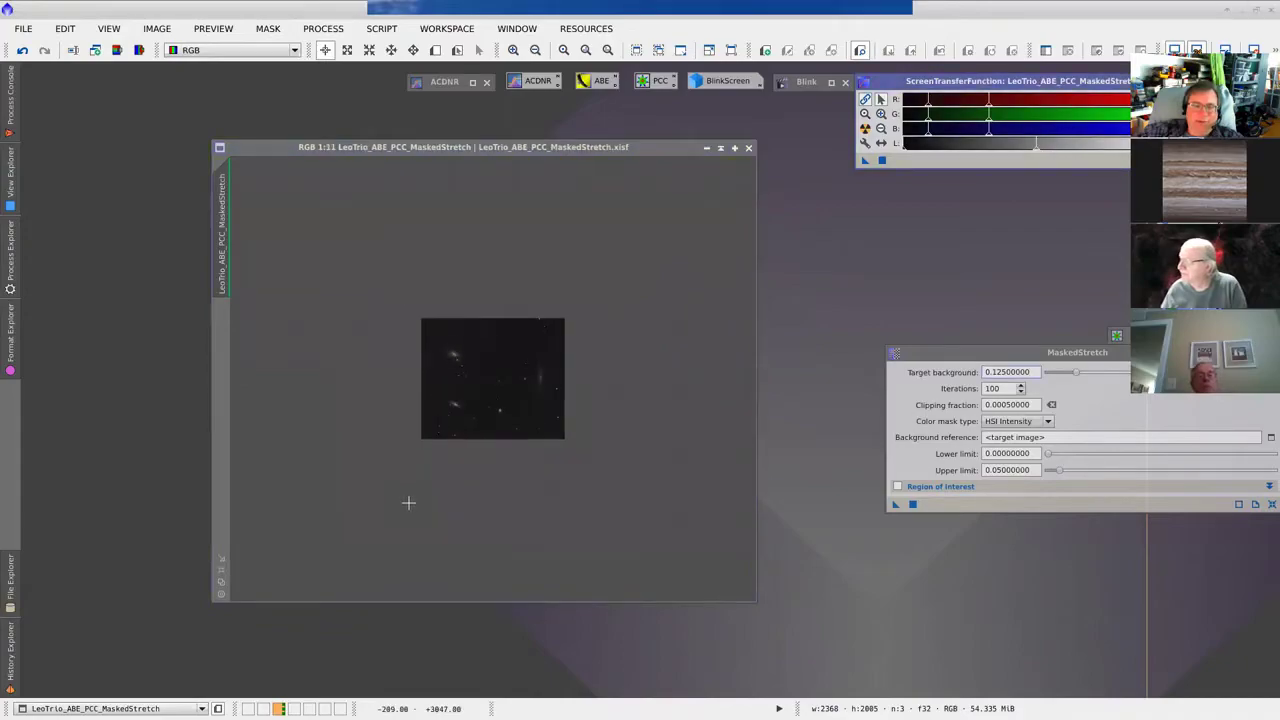
click(222, 560)
drag(280, 147, 416, 321)
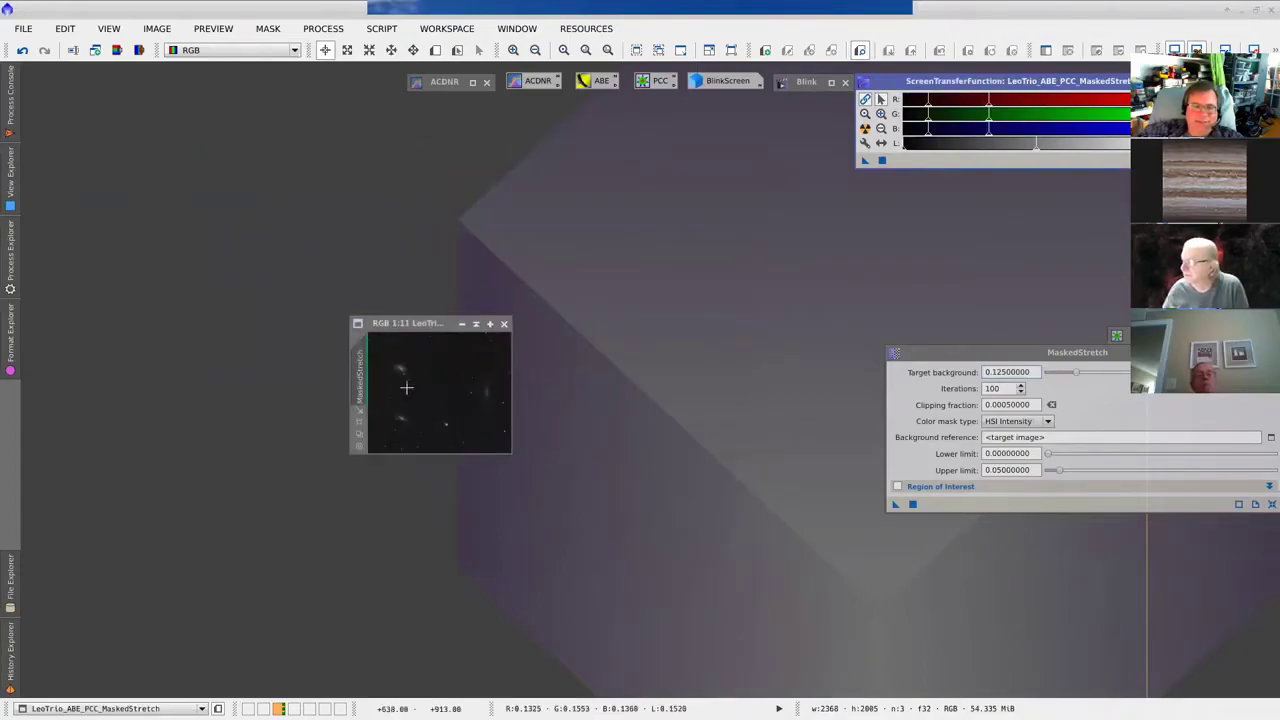
click(360, 425)
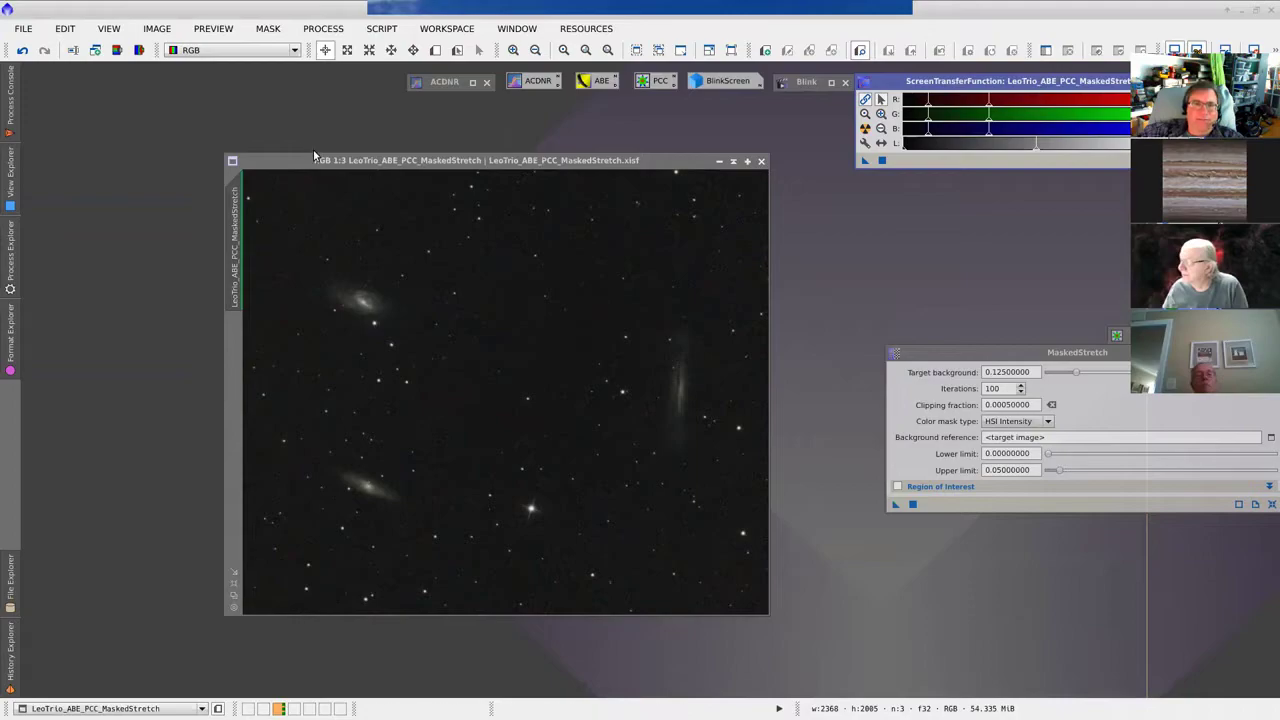
drag(336, 167, 184, 116)
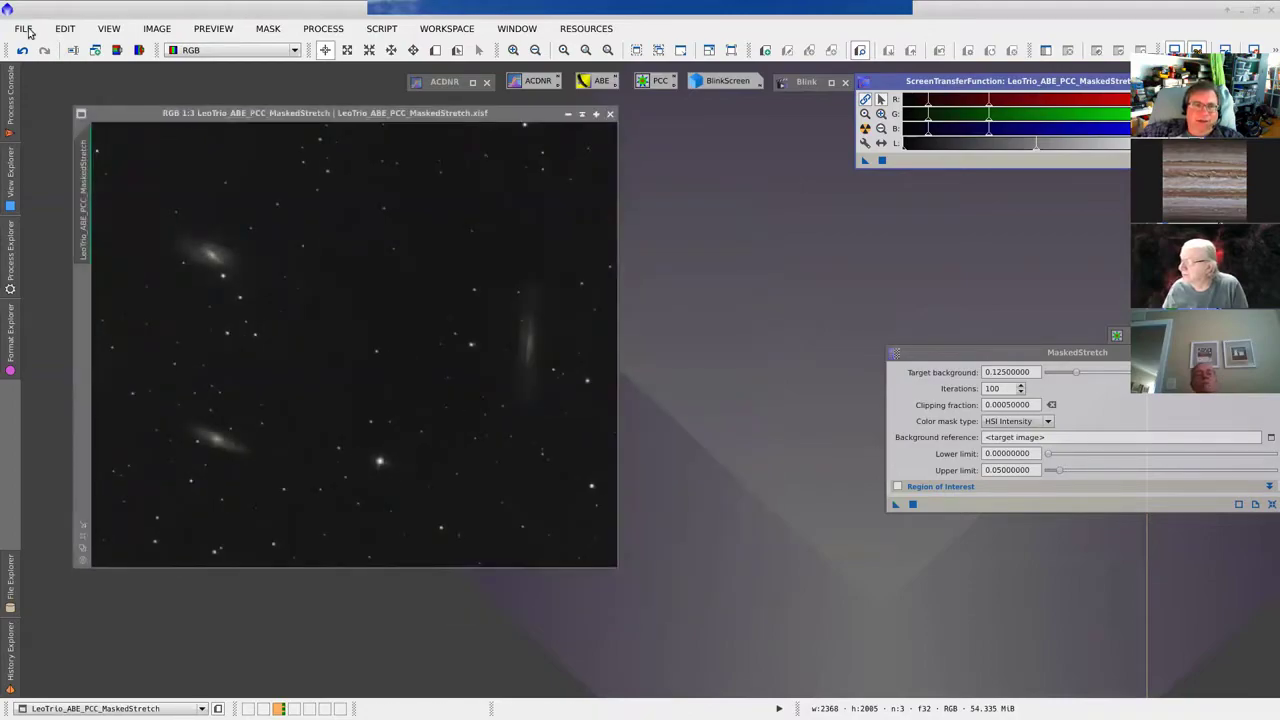
Step: Open masterLight-BINNING_1-FILTER_NoFilter-EXPTIME_30.xisf, view it with an automatic screen stretch, and close it
click(24, 29)
click(50, 52)
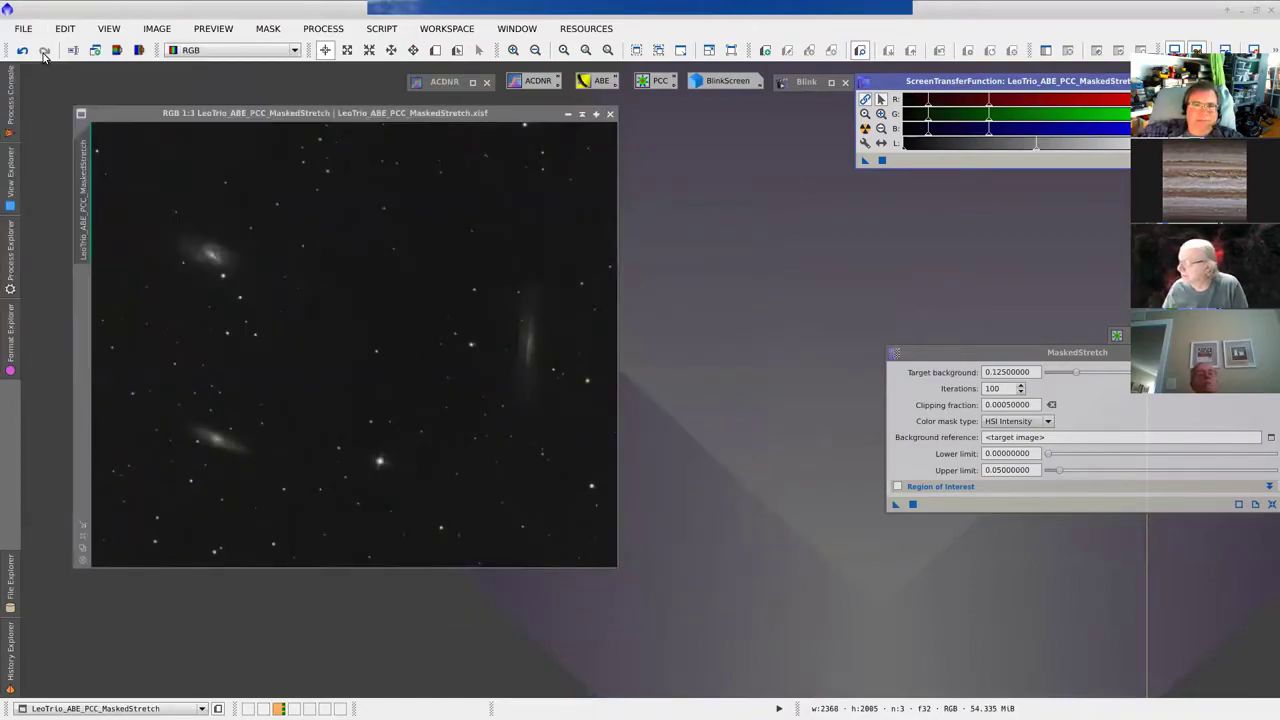
click(1121, 163)
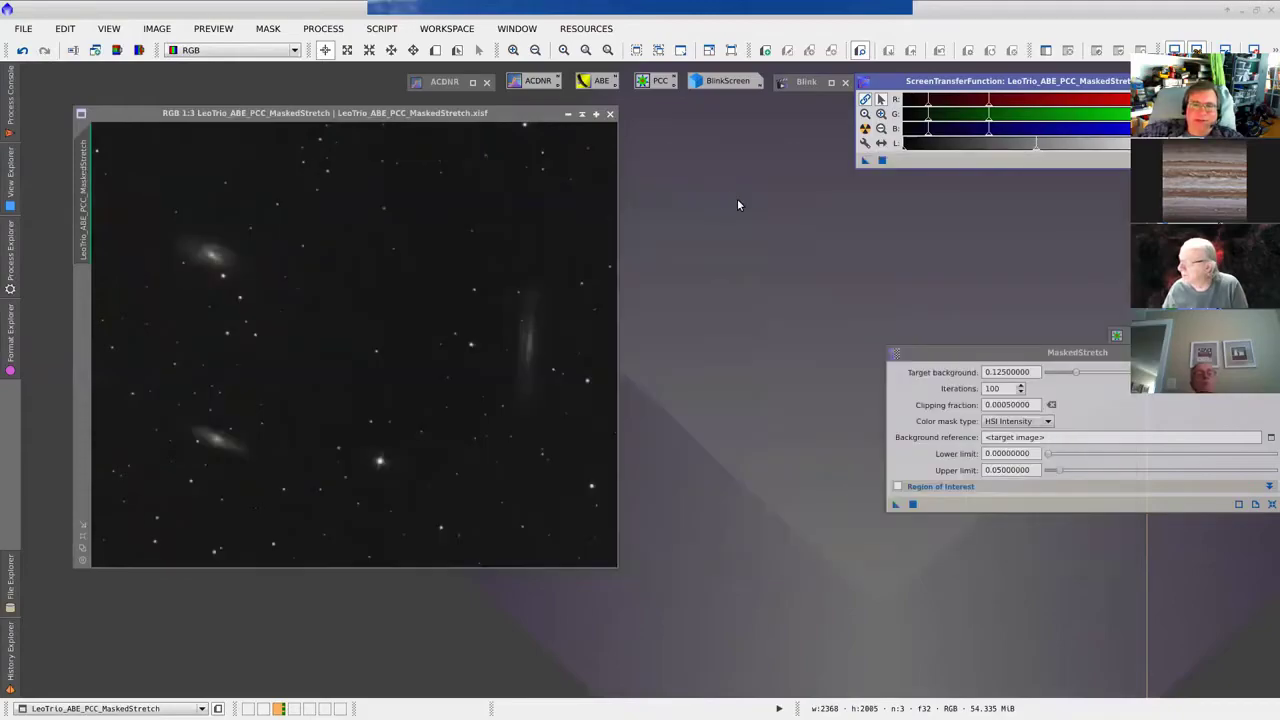
key(ctrl+o)
click(430, 227)
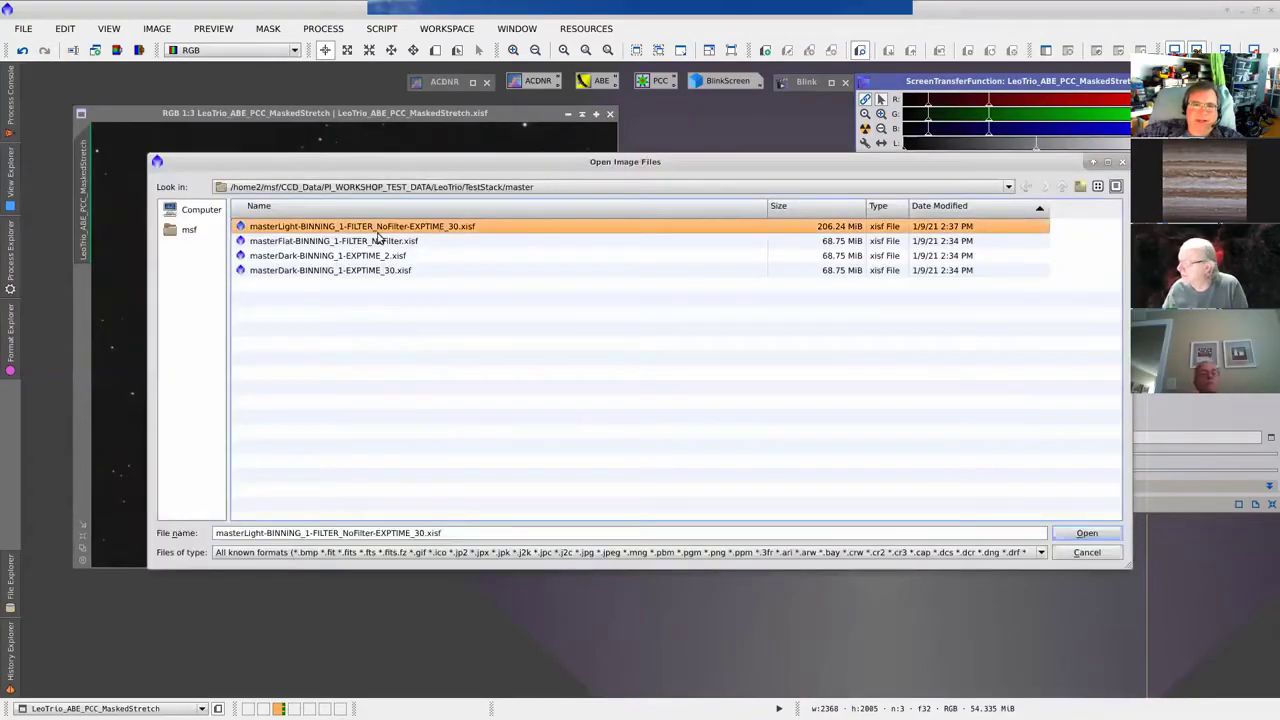
double_click(287, 228)
drag(310, 72, 371, 208)
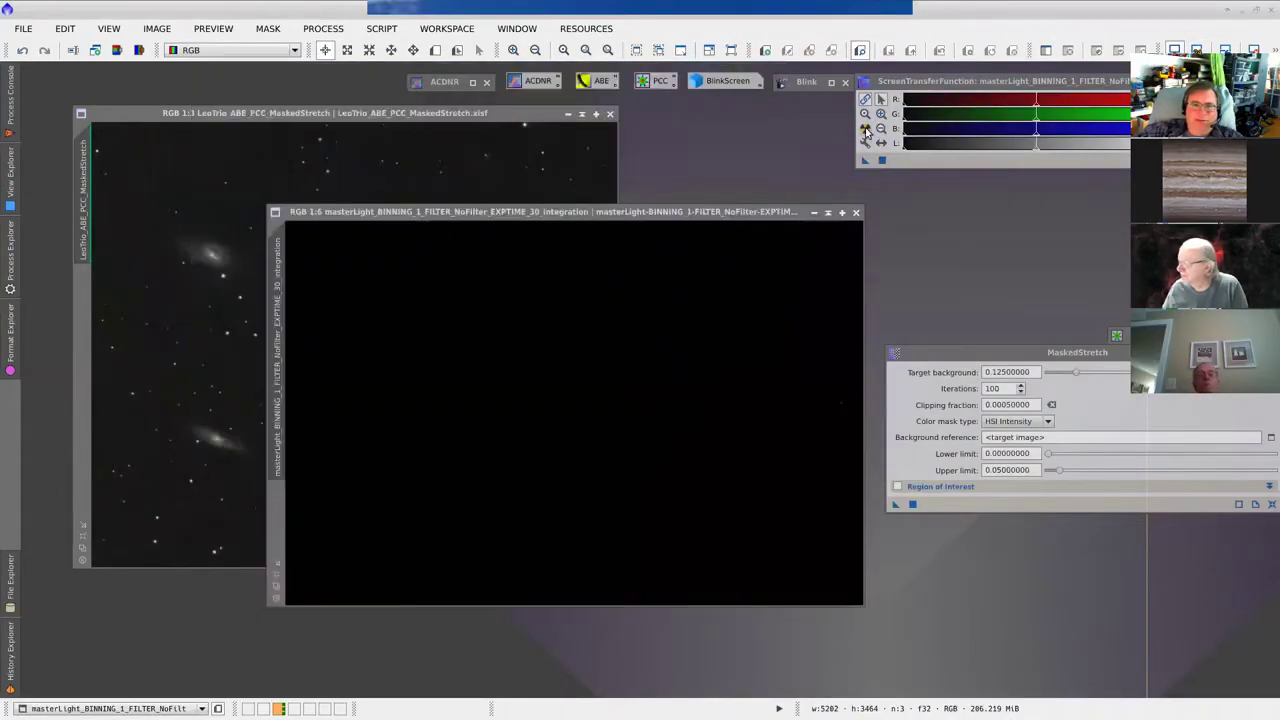
click(866, 128)
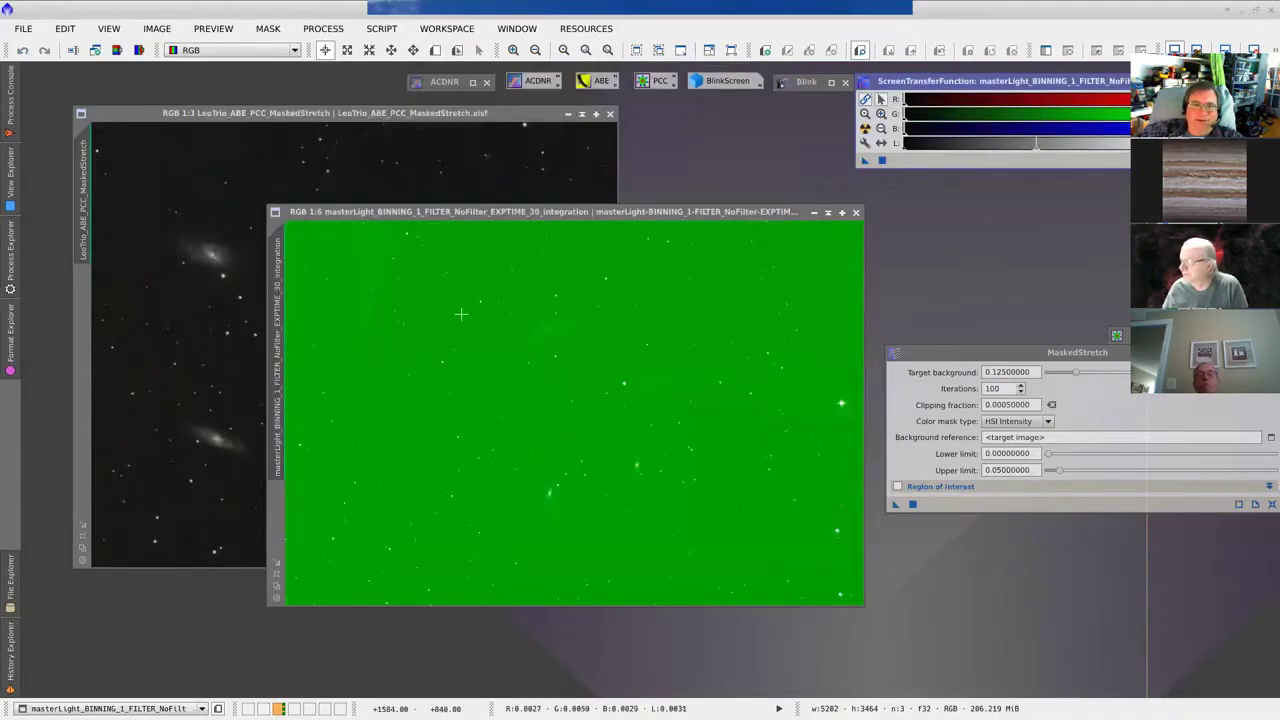
click(856, 213)
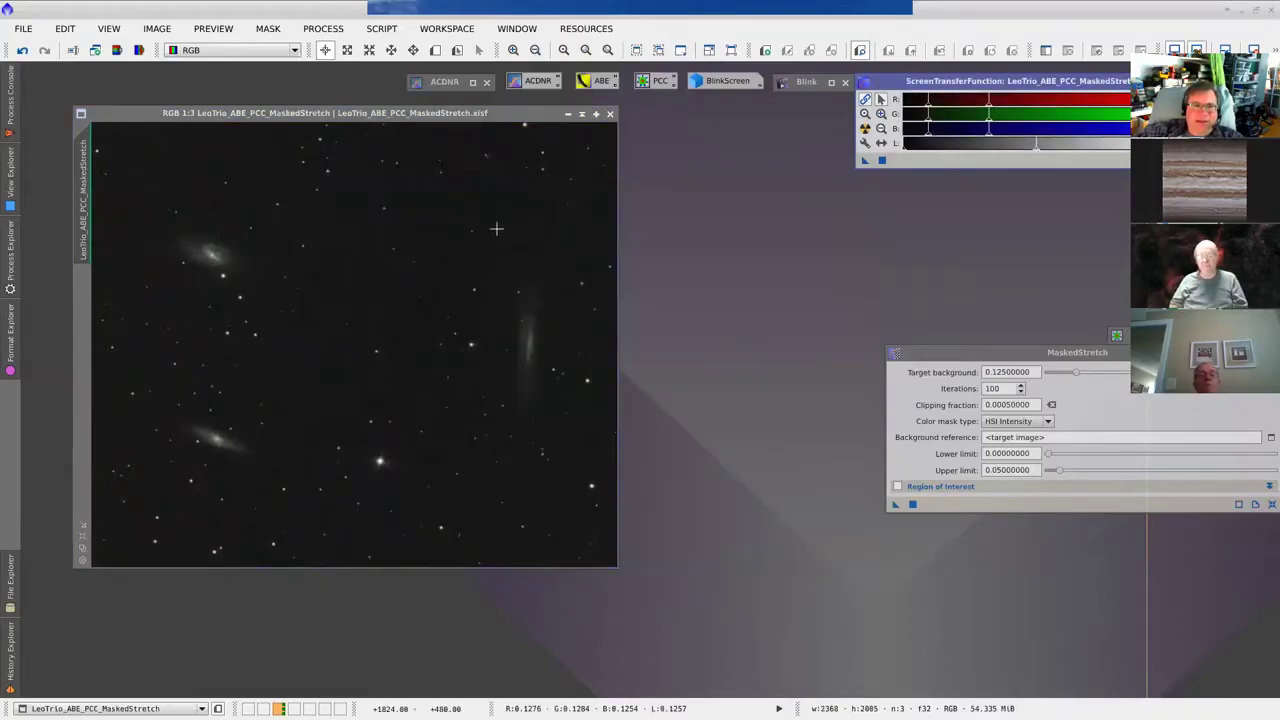
Step: Duplicate the masked-stretch image and place the clone beside the original, moving the MaskedStretch window out of the way
drag(339, 113, 329, 137)
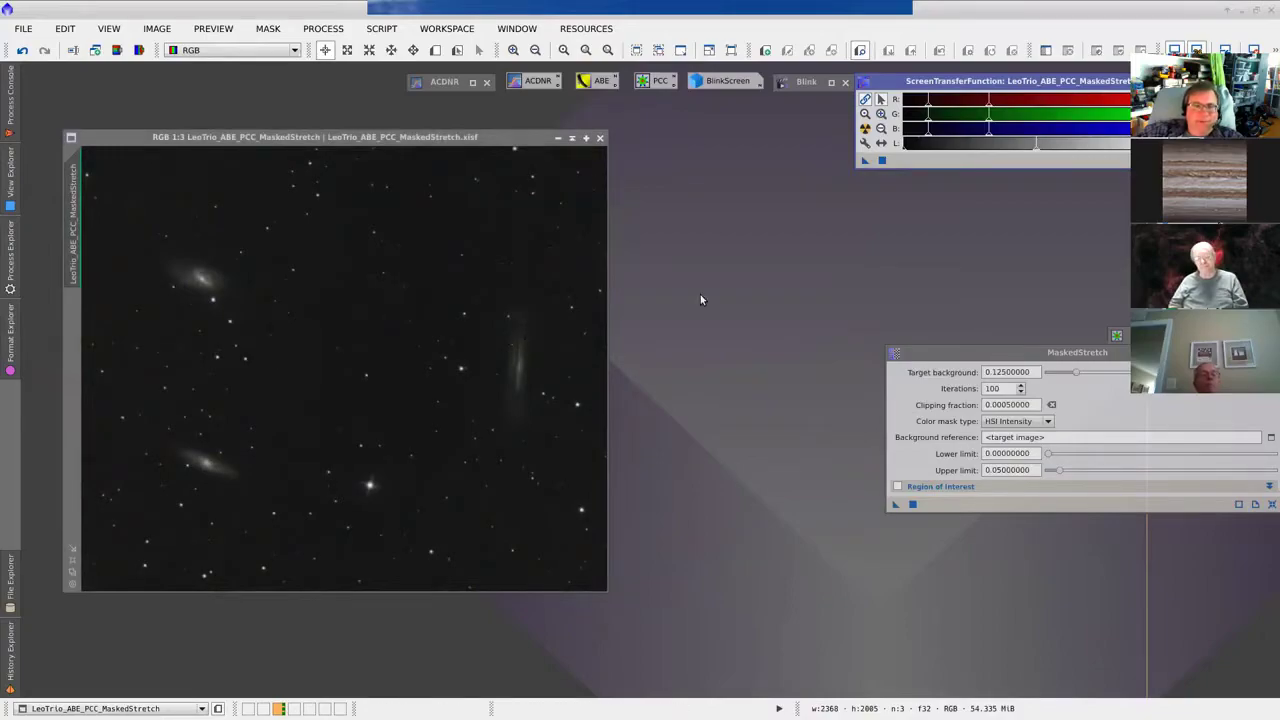
right_click(347, 329)
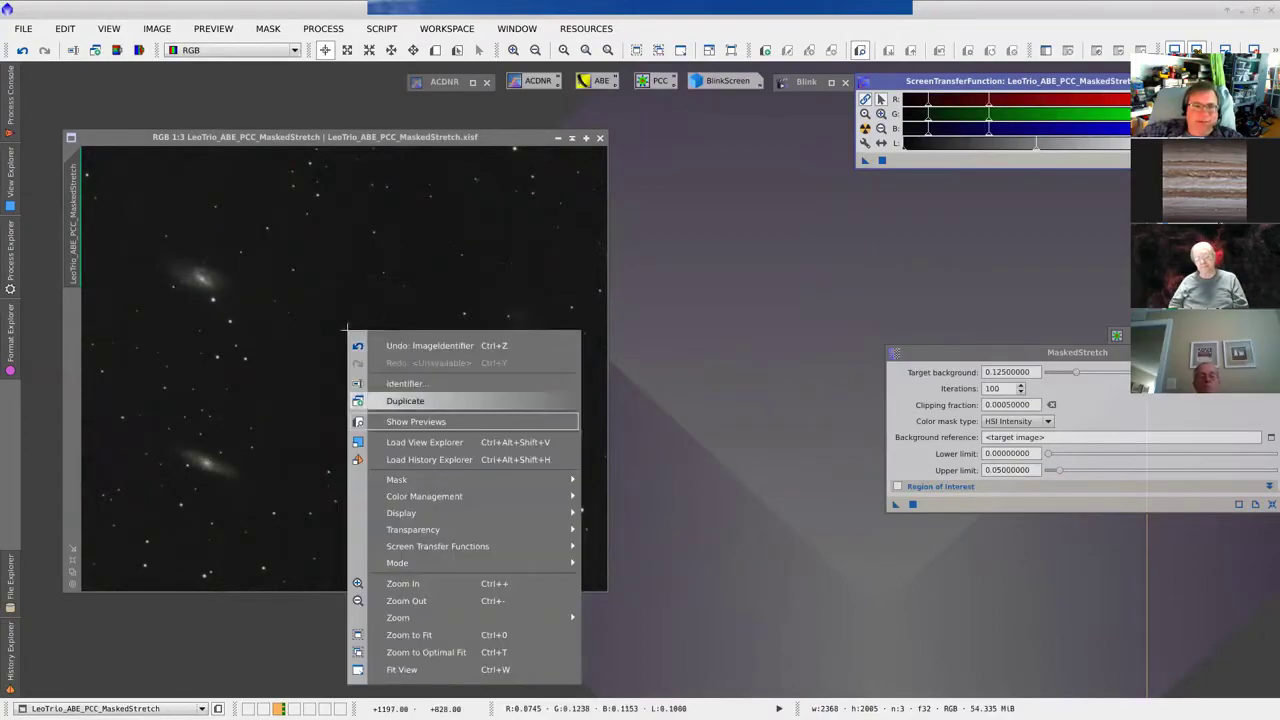
key(Escape)
drag(388, 103, 682, 165)
mouse_move(1000, 352)
mouse_down()
mouse_move(1210, 355)
mouse_move(1249, 373)
mouse_up()
drag(724, 165, 823, 169)
Step: View the clone at 1:1 around the same galaxy and apply its zoom and position to the original for comparison
scroll(752, 421, up, 2)
mouse_move(729, 363)
mouse_down()
mouse_move(886, 397)
mouse_move(1107, 572)
mouse_up()
mouse_move(714, 366)
mouse_down()
mouse_move(843, 429)
mouse_move(800, 394)
mouse_move(794, 407)
mouse_up()
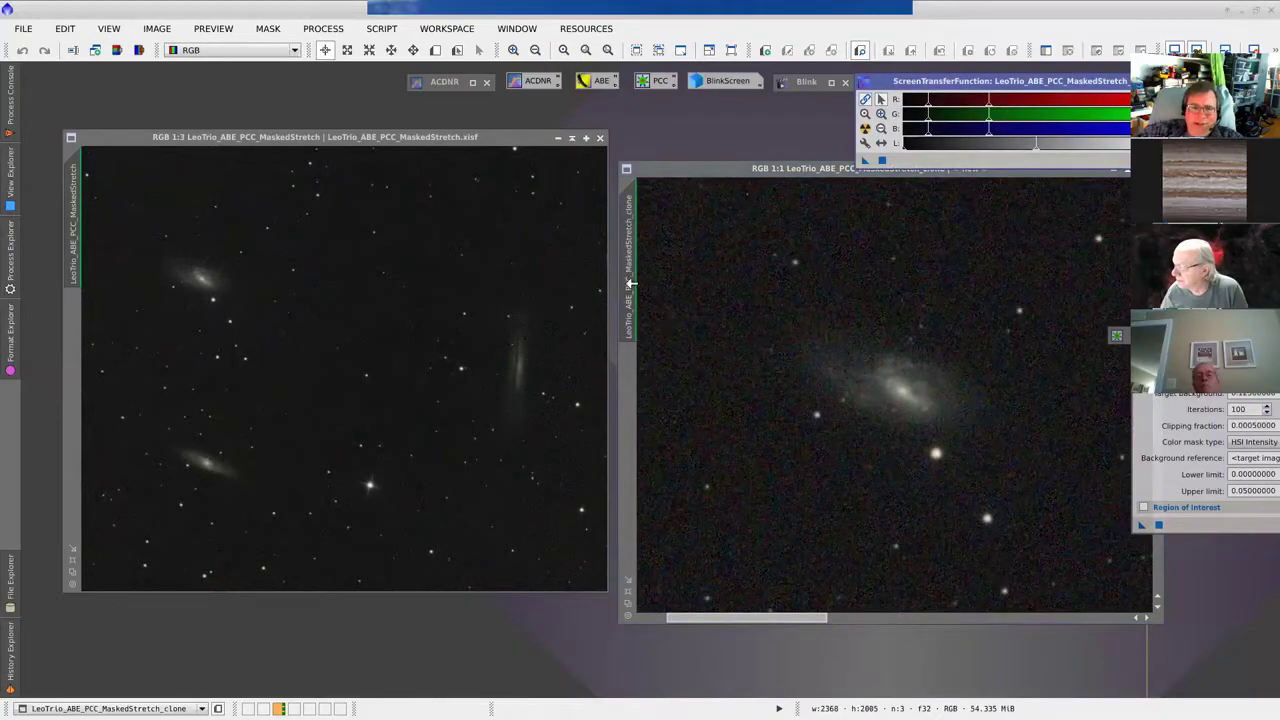
mouse_move(632, 266)
mouse_down()
mouse_move(545, 288)
mouse_move(440, 265)
mouse_move(105, 245)
mouse_move(73, 220)
mouse_up()
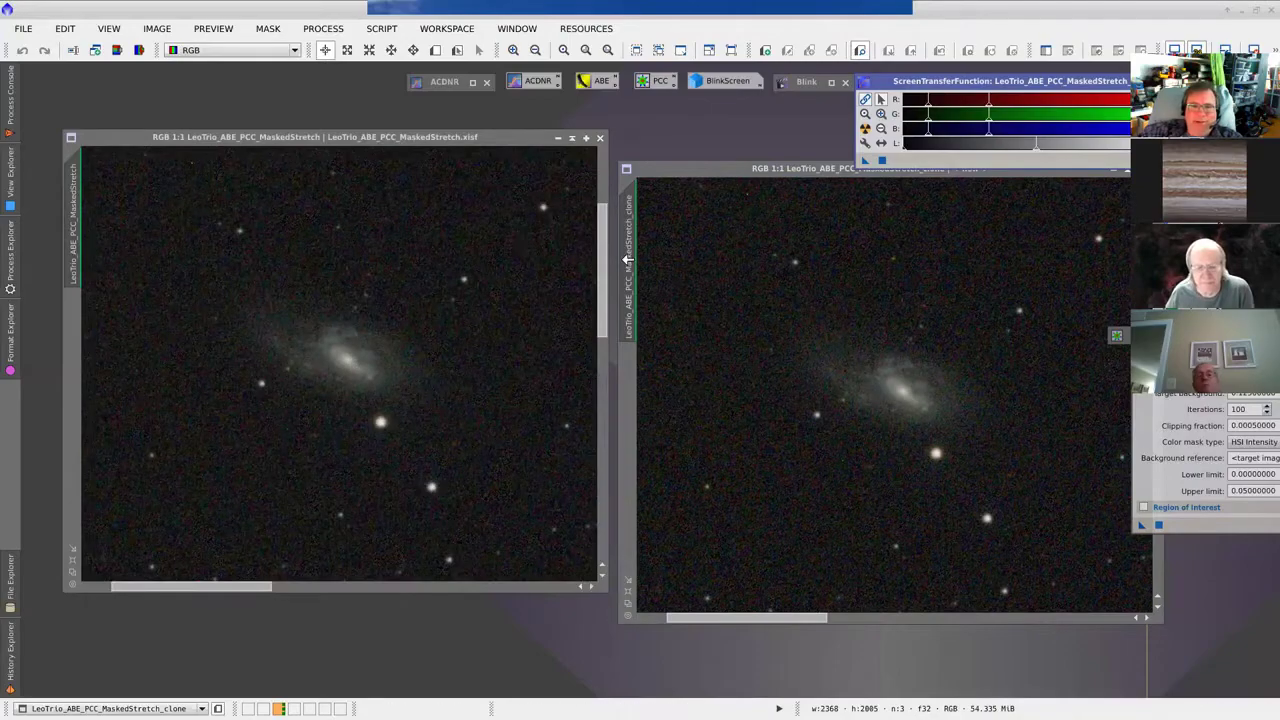
drag(628, 258, 73, 238)
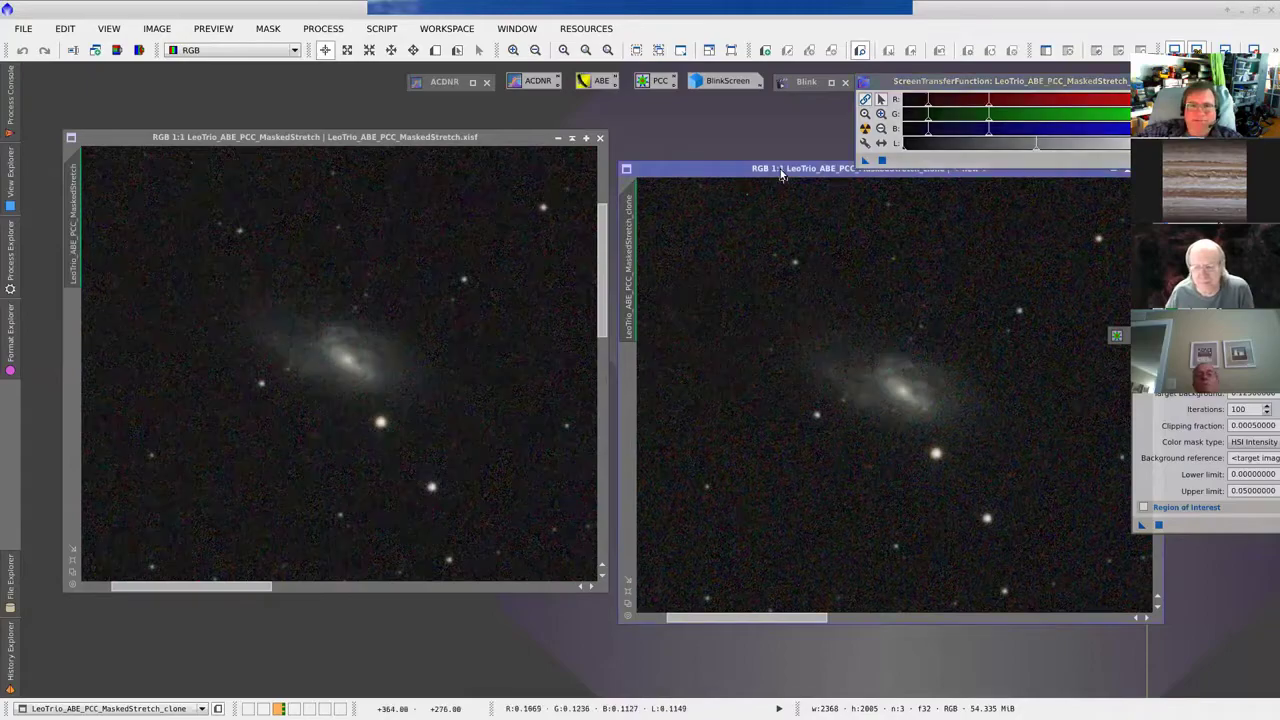
Step: Close the cloned image and return the original to a 1:3 view fitted to its window
drag(776, 173, 496, 225)
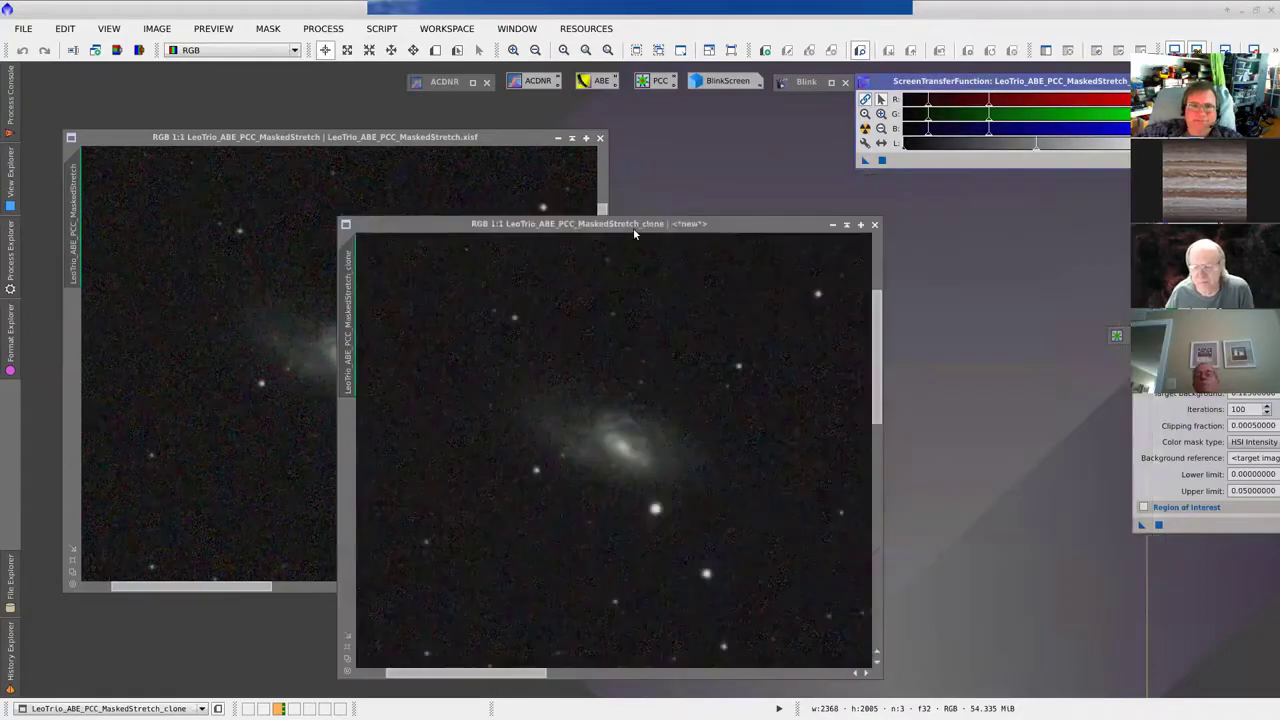
click(874, 222)
click(73, 560)
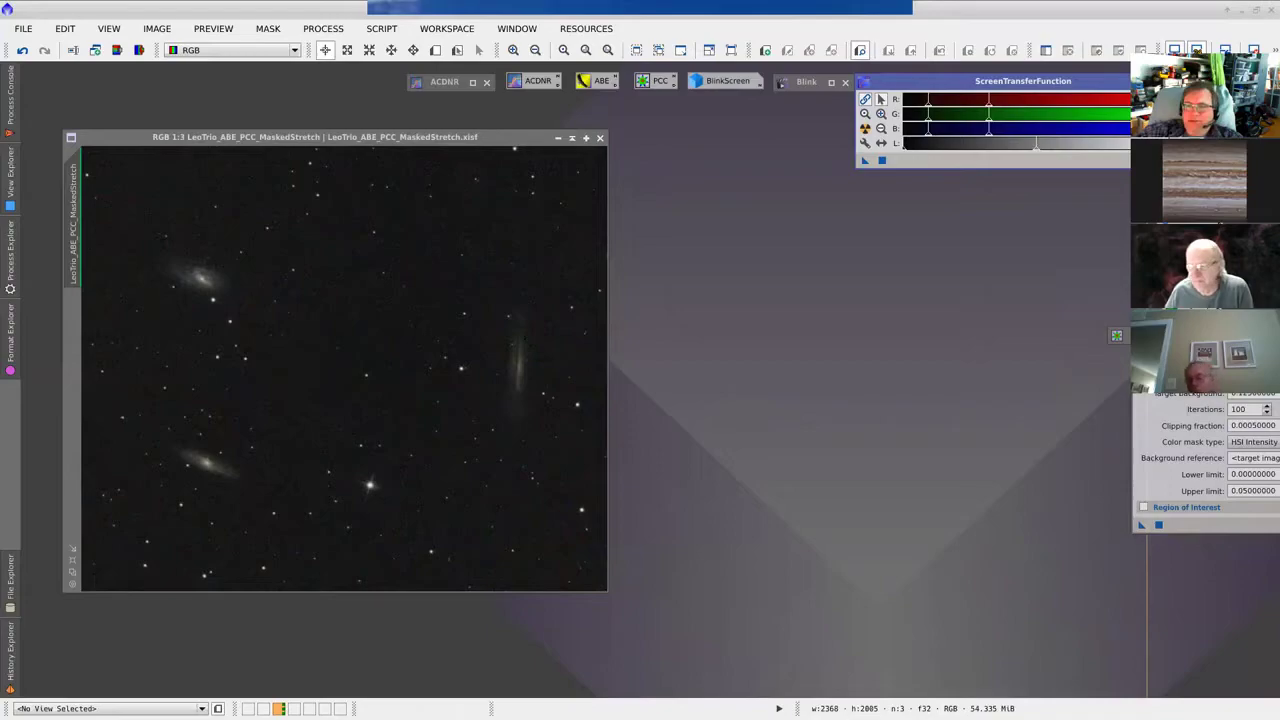
Step: Restore the iconized PhotometricColorCalibration window and check the celestial coordinate options of the pixel readout
double_click(1117, 336)
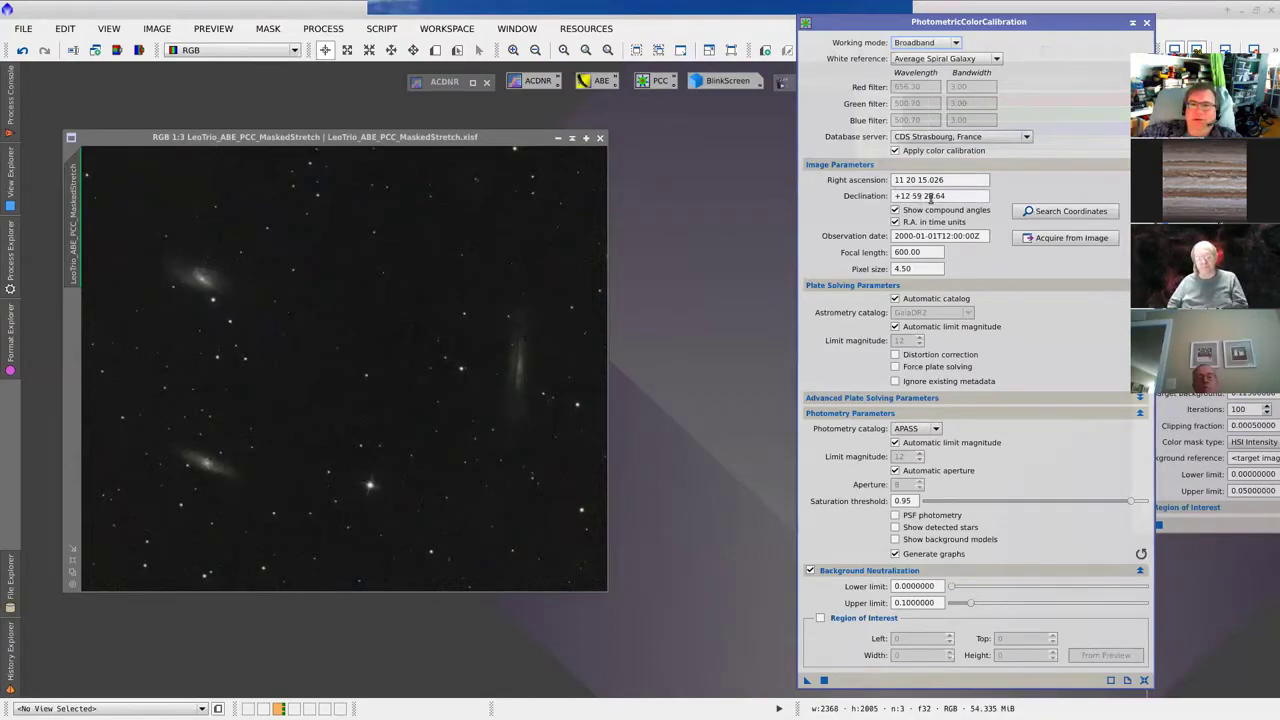
mouse_move(930, 197)
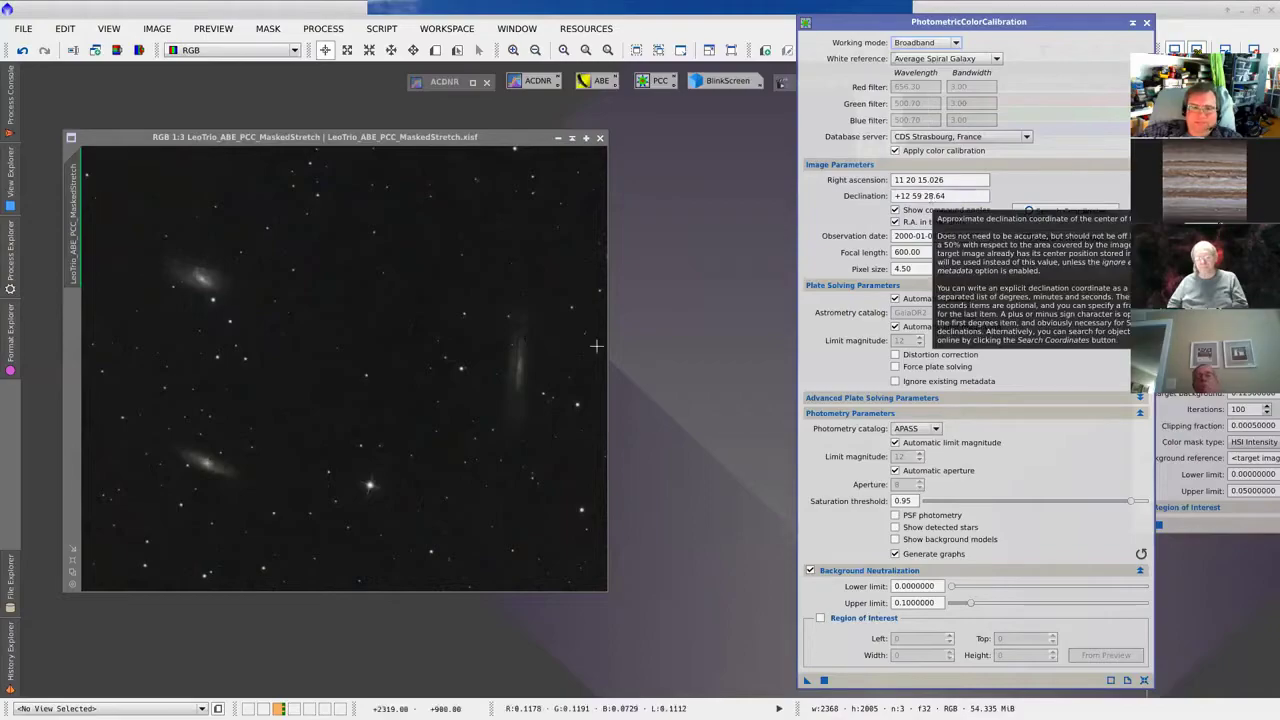
right_click(812, 708)
mouse_move(900, 705)
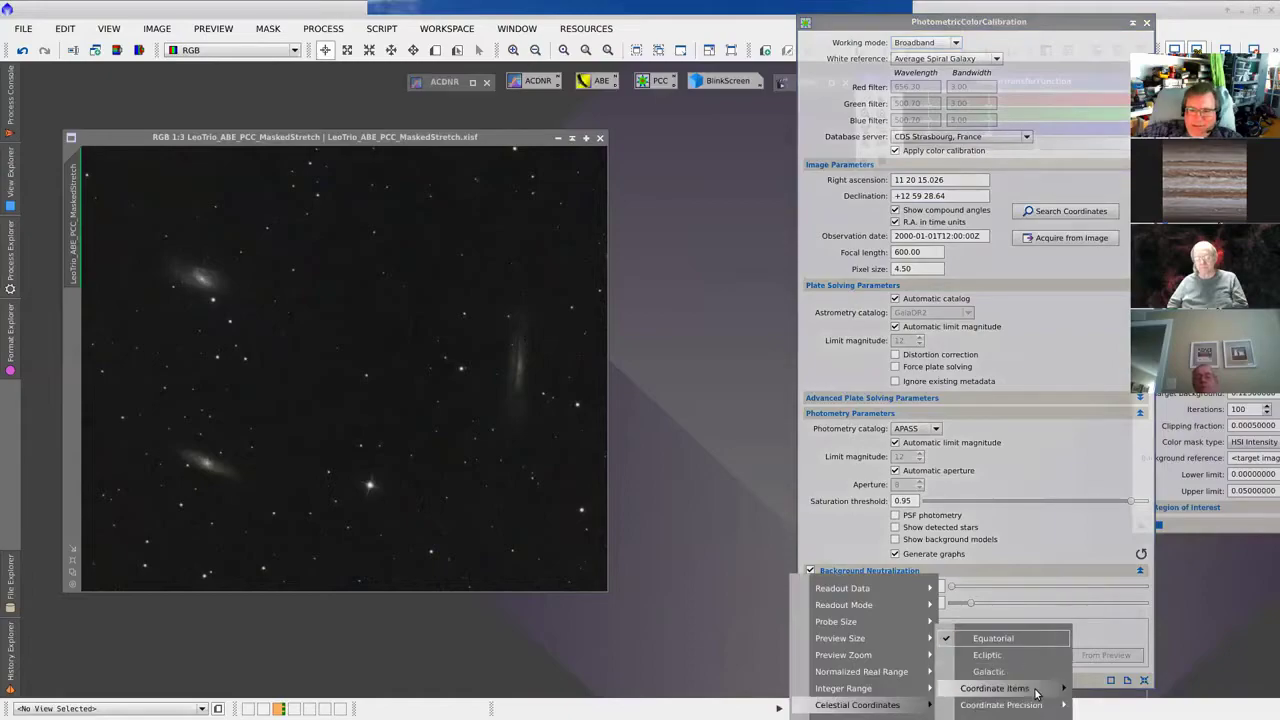
mouse_move(1035, 705)
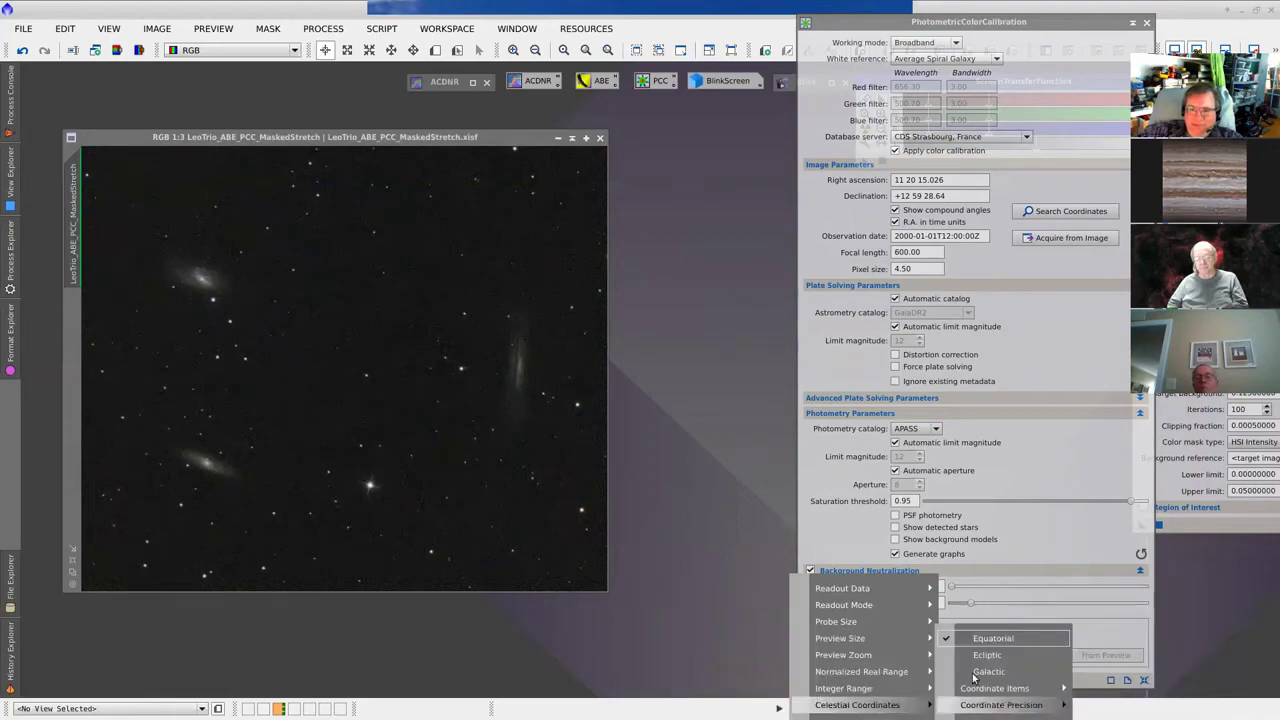
click(346, 135)
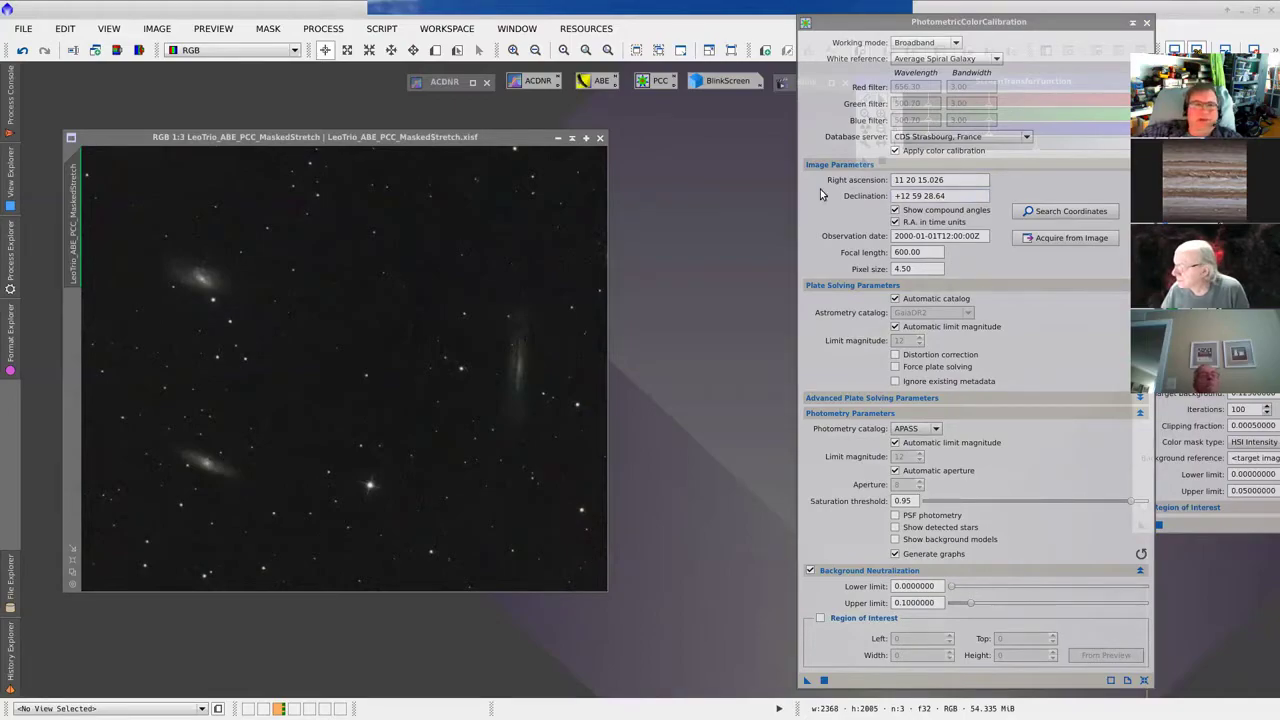
Step: Start the ImageSolver image analysis script and move its dialog clear of the image
click(380, 30)
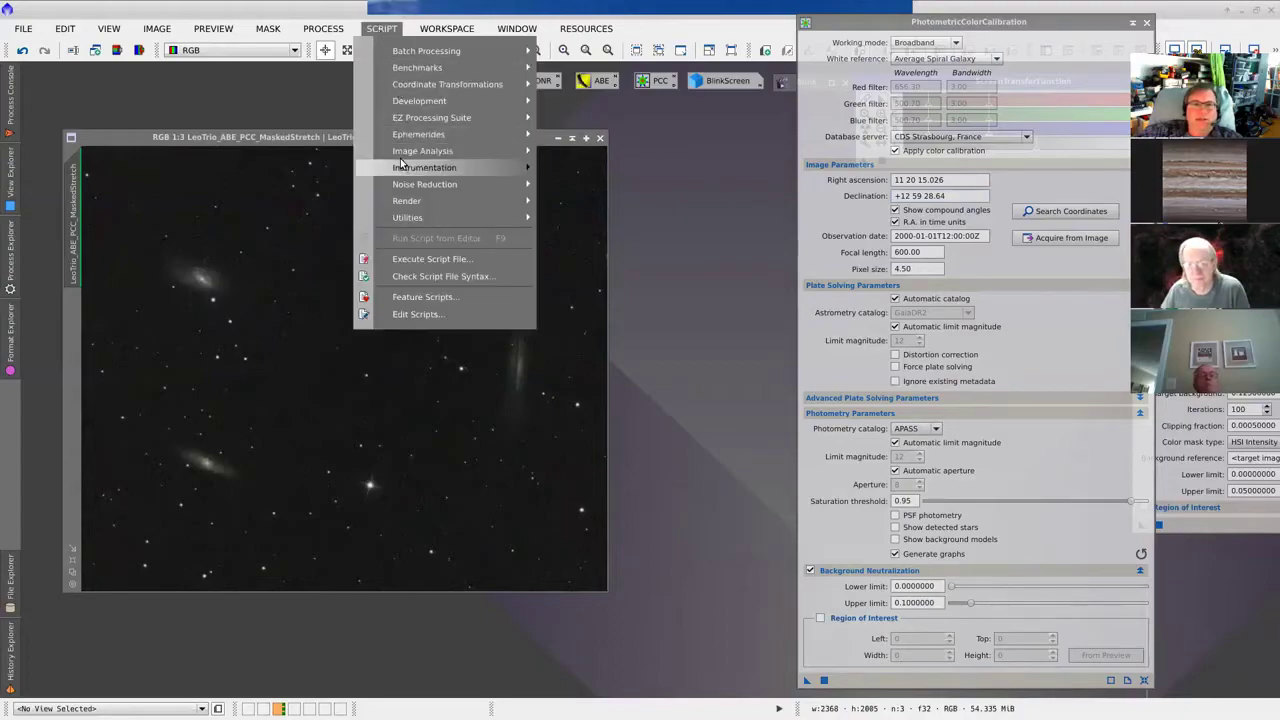
mouse_move(406, 152)
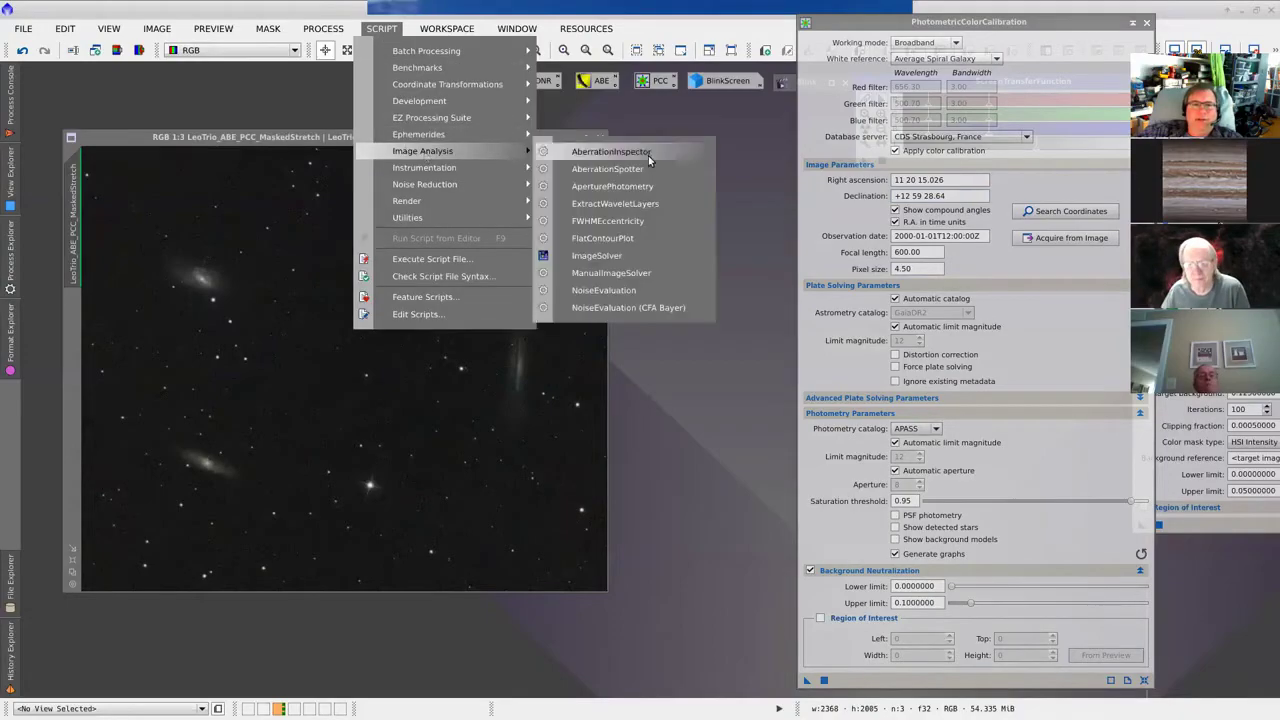
click(600, 256)
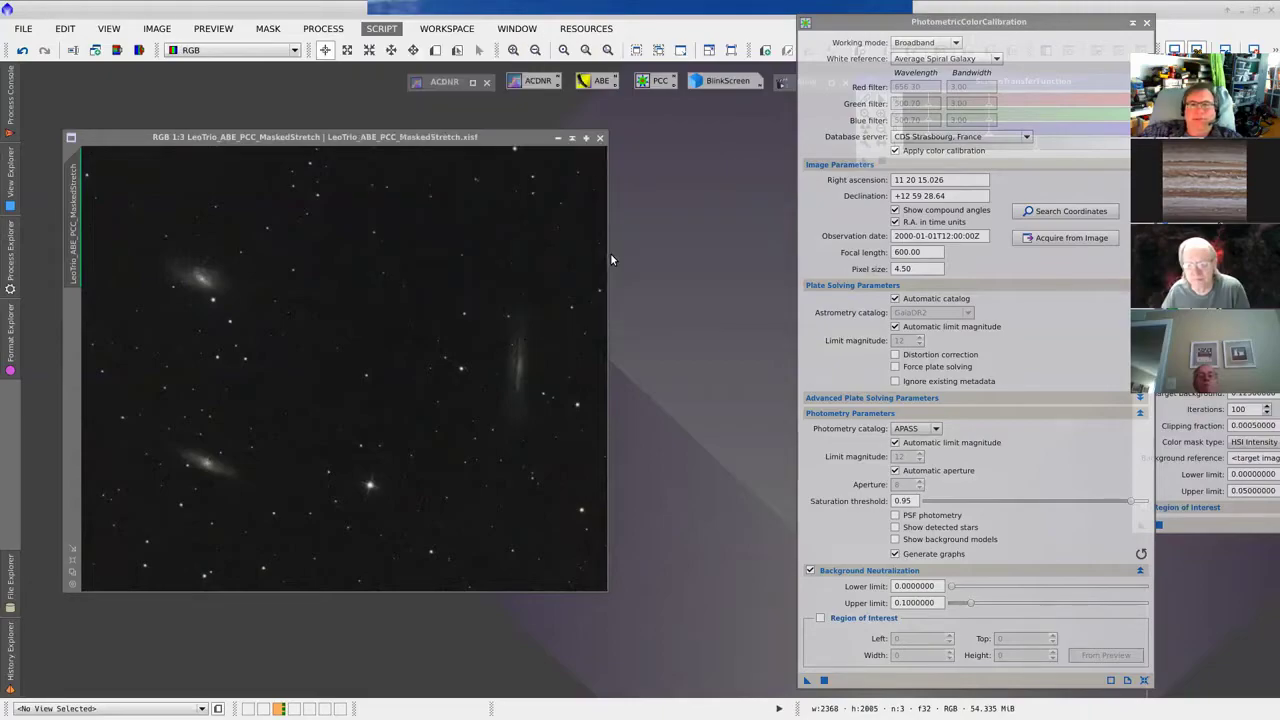
drag(597, 108, 817, 109)
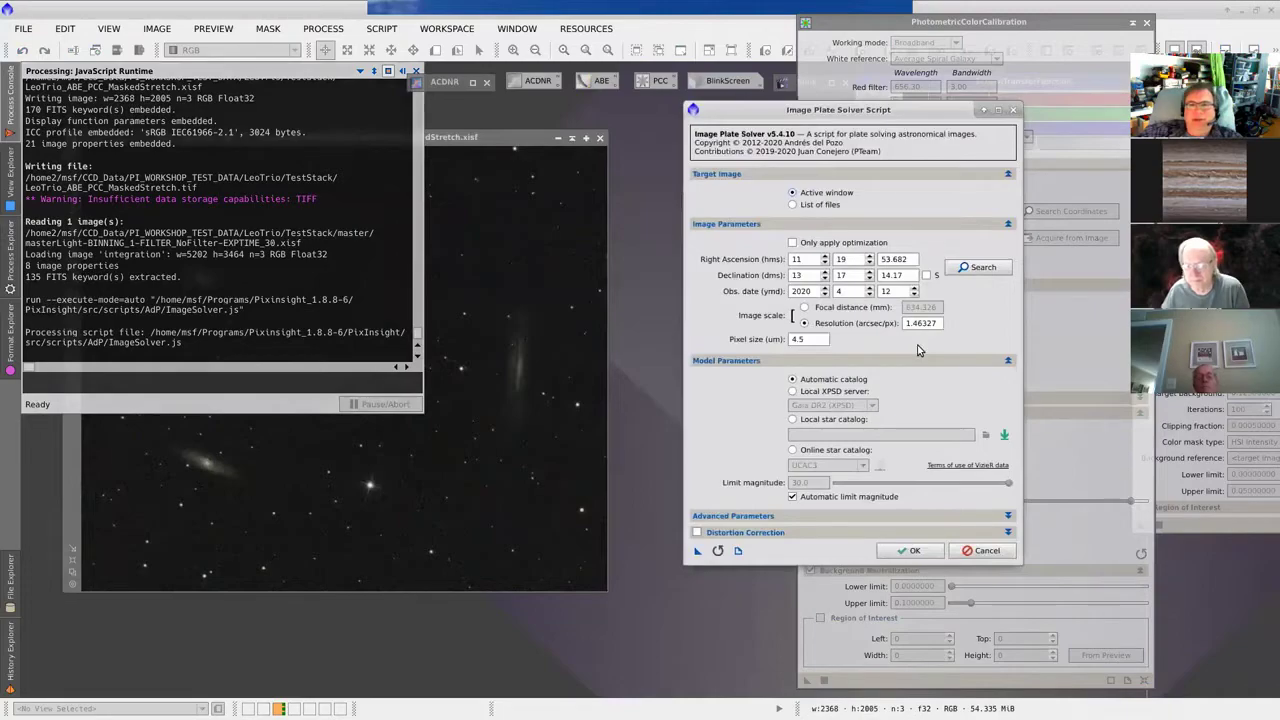
Step: Define the image scale by a focal distance of 600 mm and plate solve the active image
click(805, 307)
double_click(927, 311)
triple_click(927, 311)
text(600)
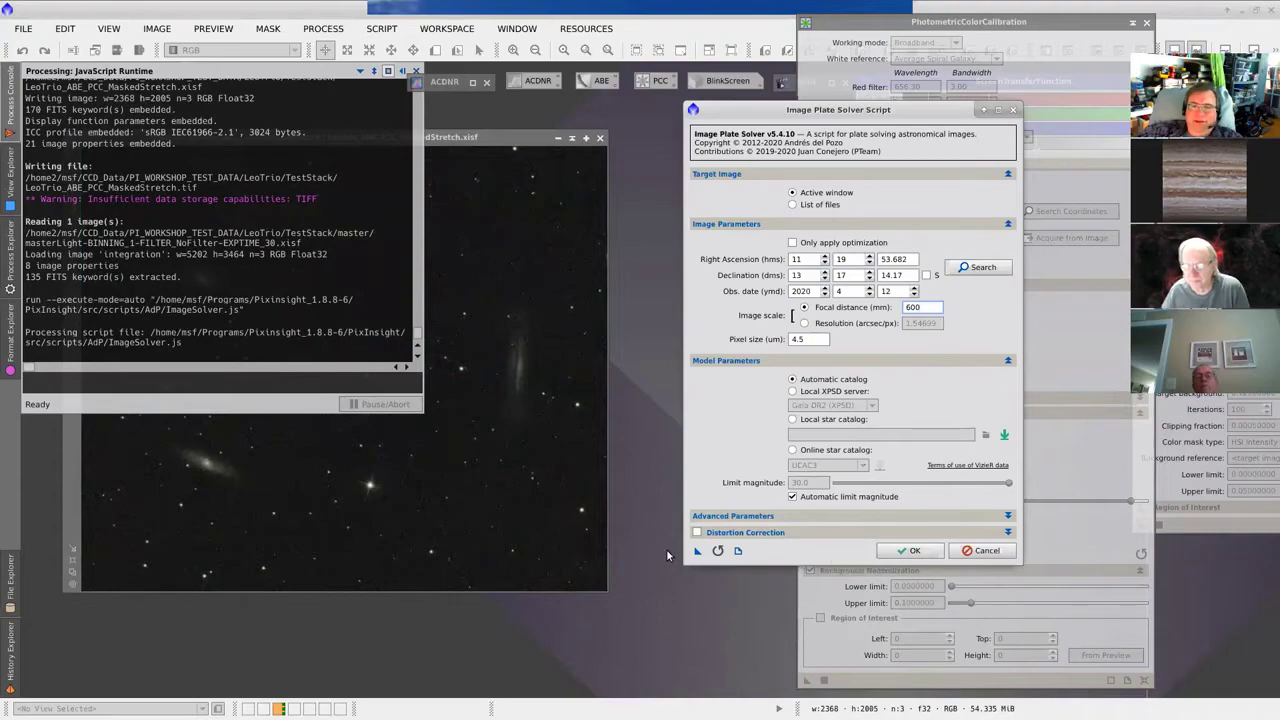
click(912, 552)
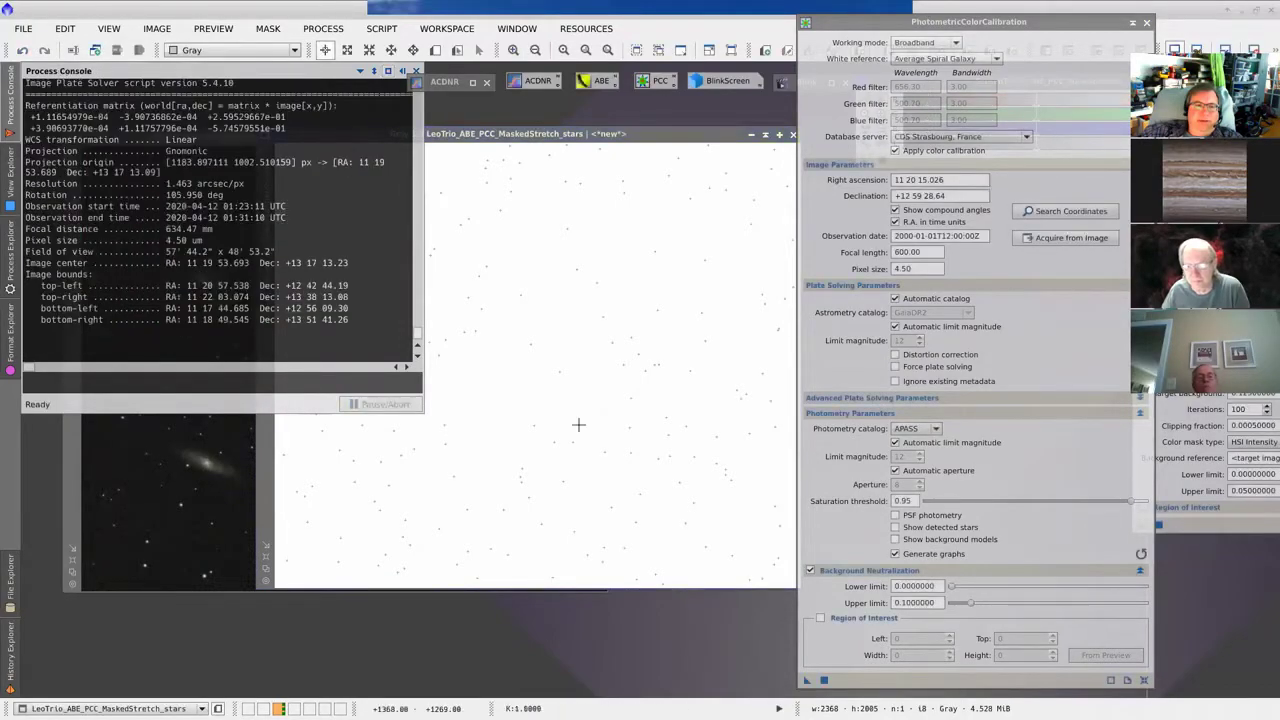
Step: Highlight the solved image centre coordinates in the process console and close the generated stars image
scroll(206, 289, up, 2)
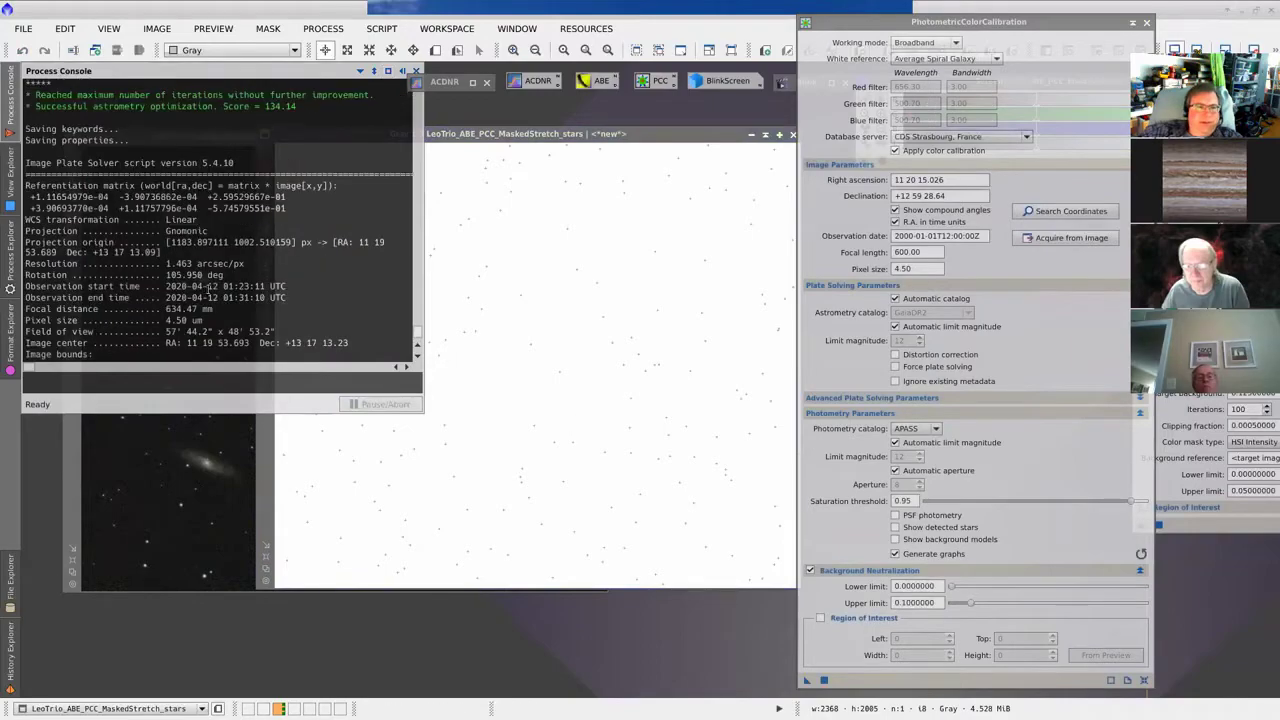
drag(165, 303, 354, 303)
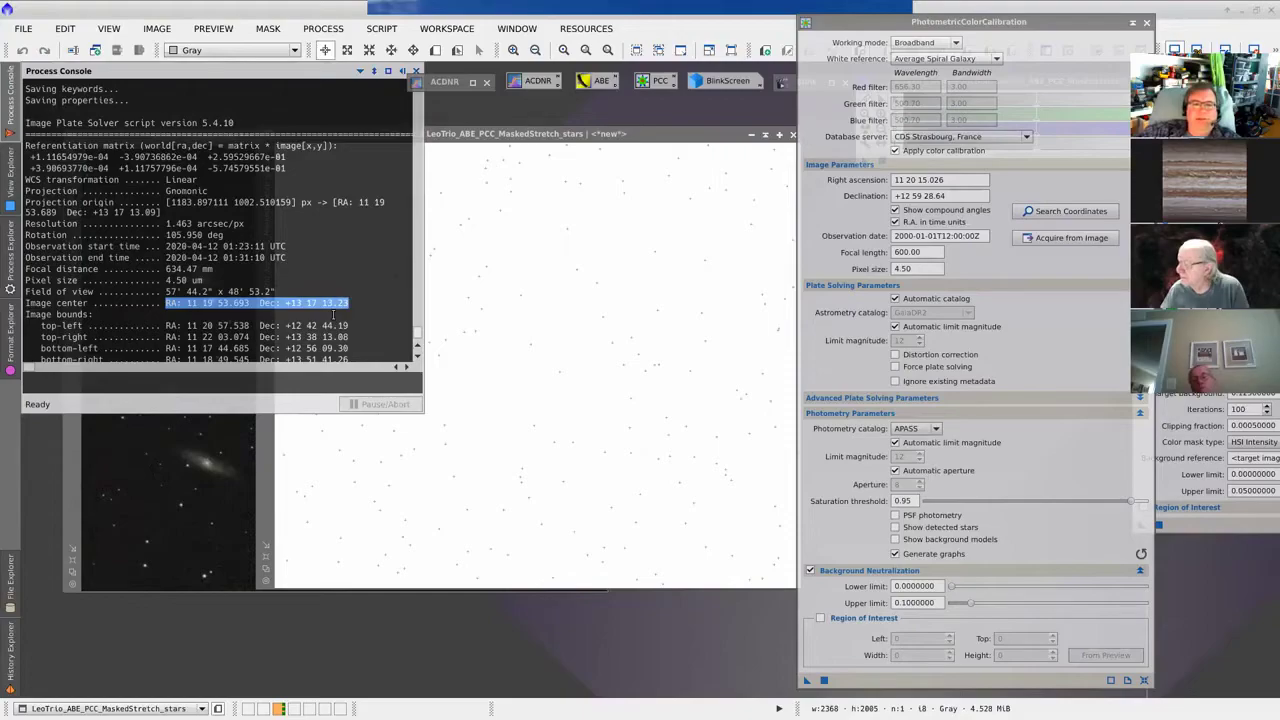
drag(595, 138, 554, 173)
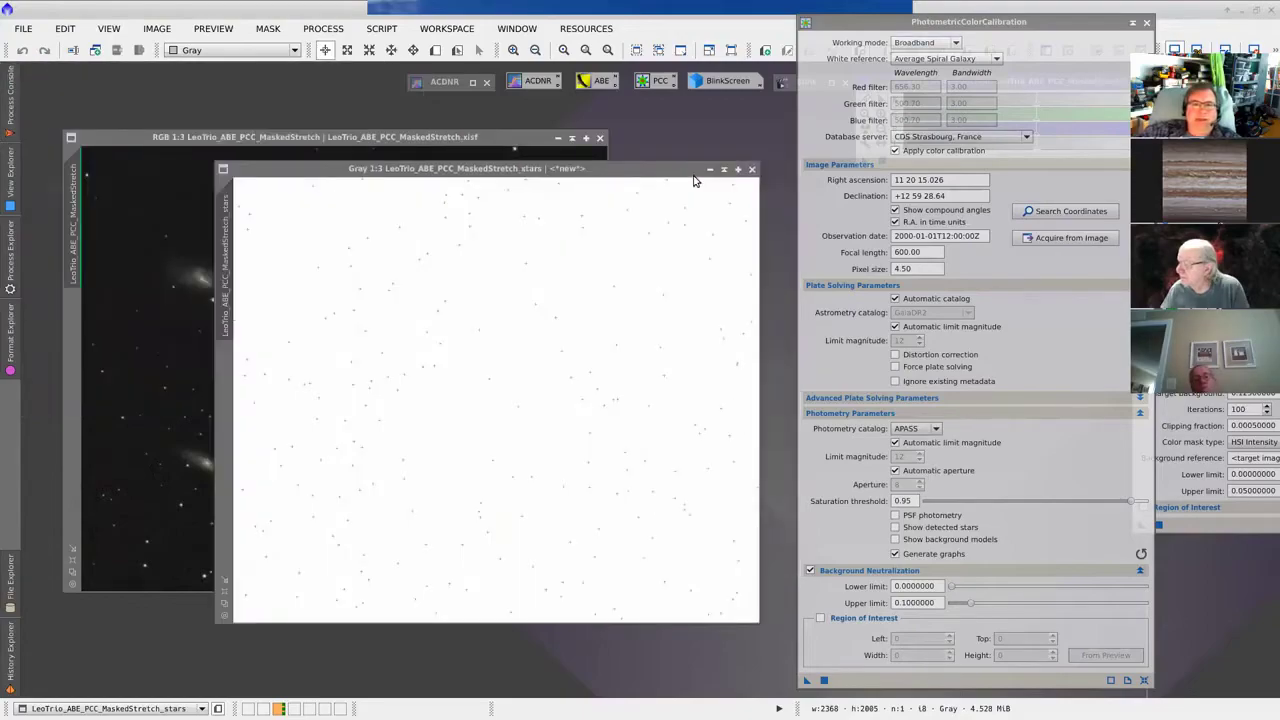
click(752, 170)
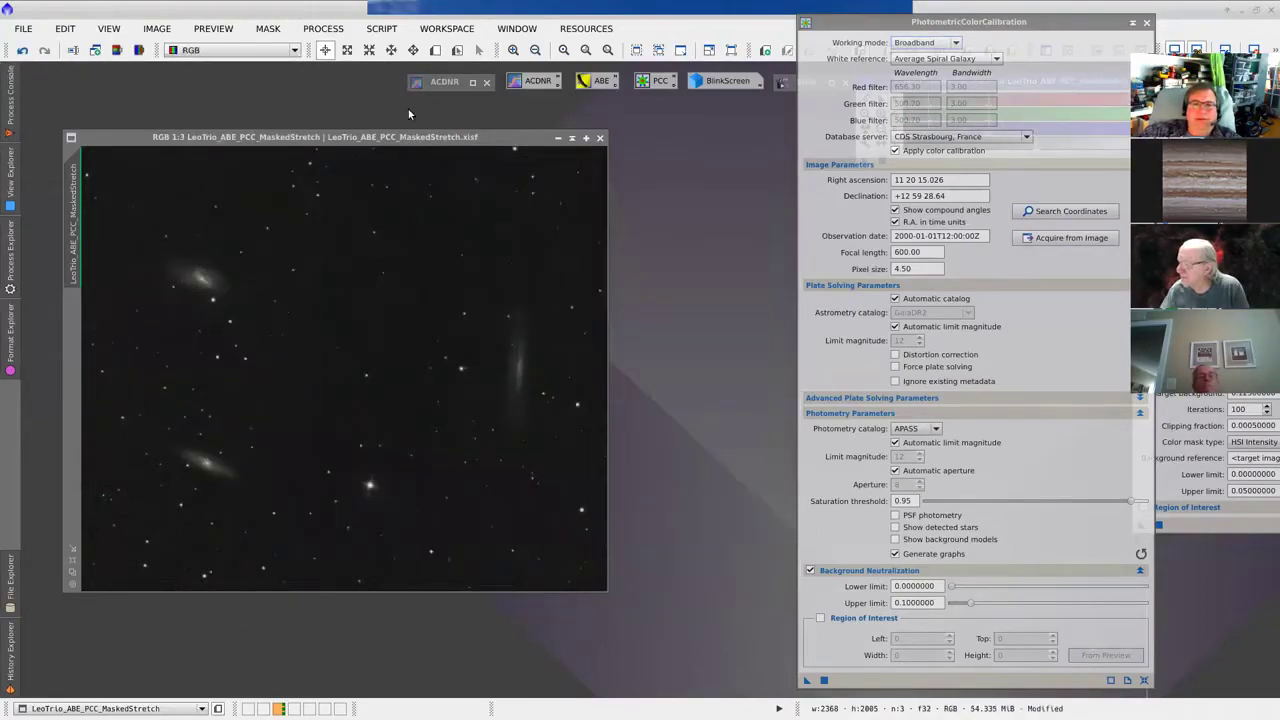
Step: Acquire the coordinates, observation date, focal length and pixel size from the solved image into PhotometricColorCalibration
drag(418, 133, 447, 137)
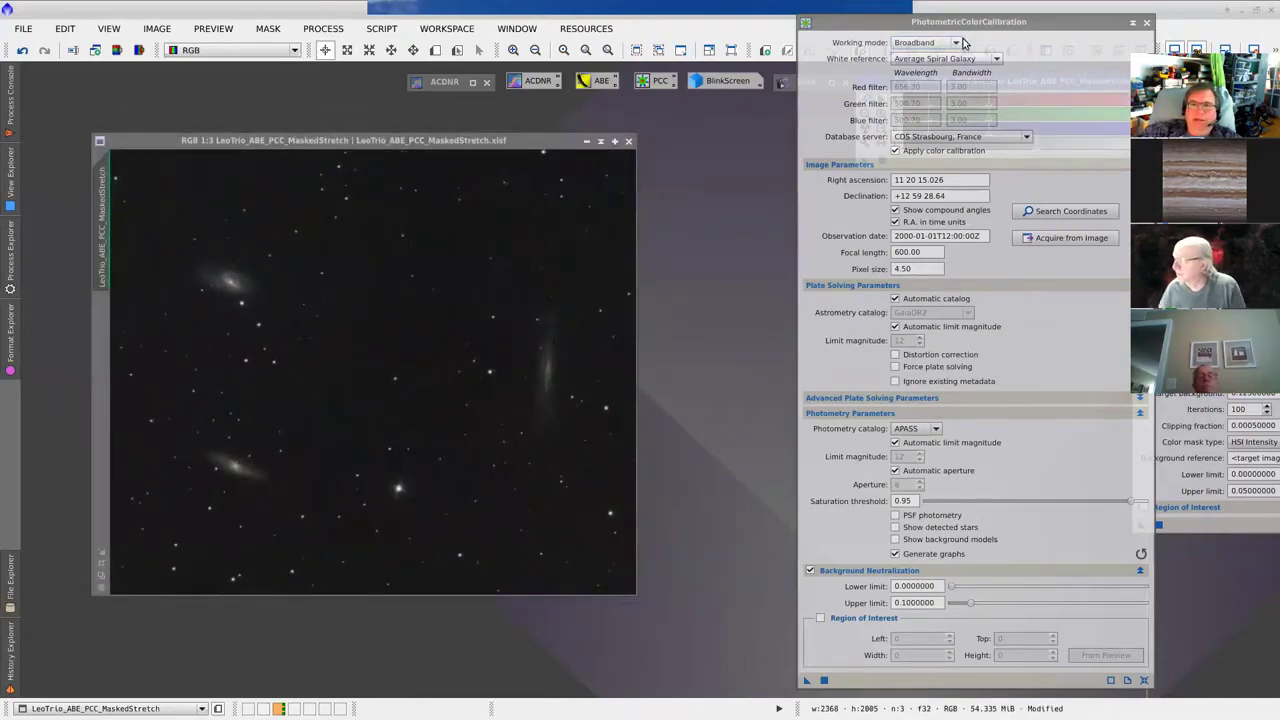
drag(966, 24, 931, 20)
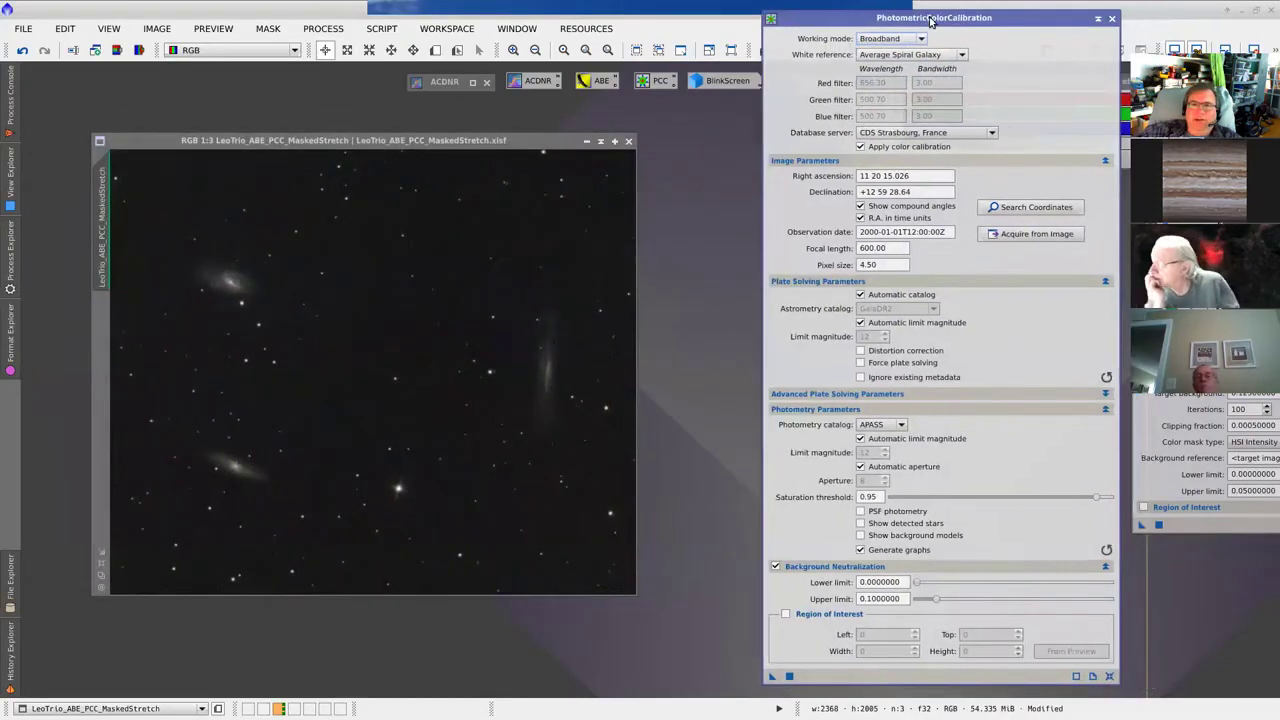
click(1030, 236)
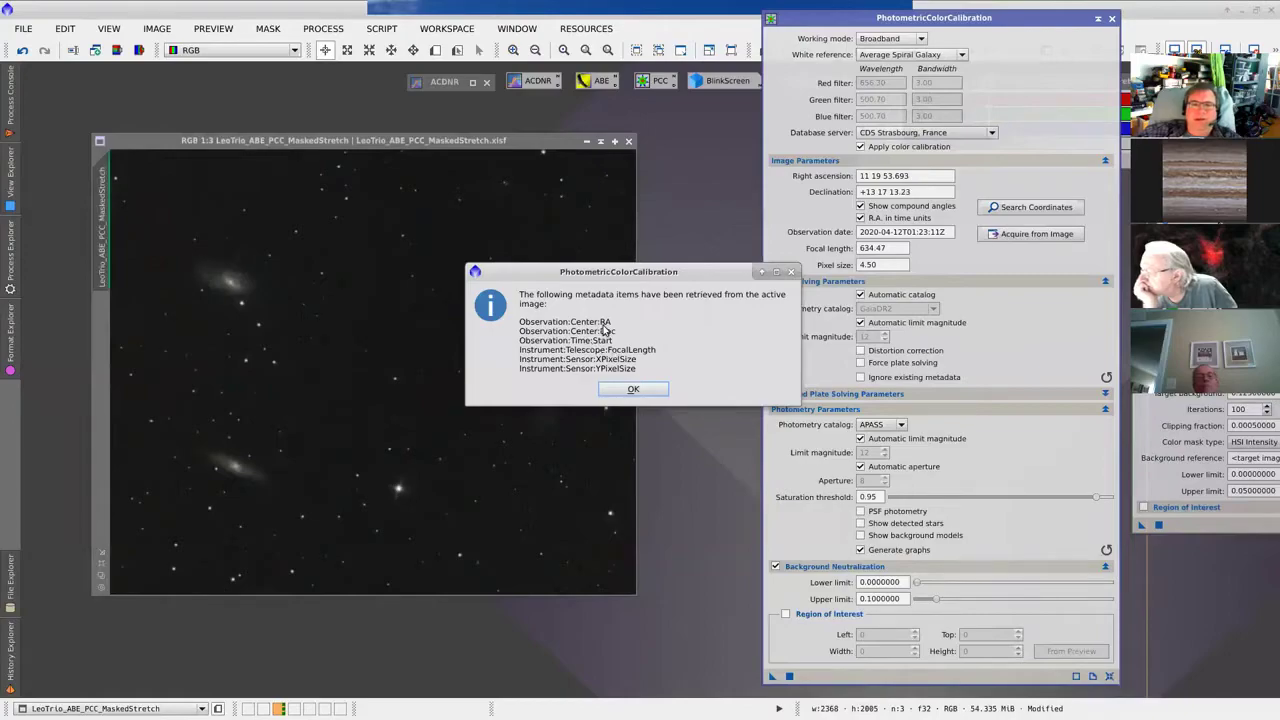
Step: Dismiss the retrieved metadata message, close PhotometricColorCalibration and move the masked-stretch image toward the middle of the workspace
click(634, 390)
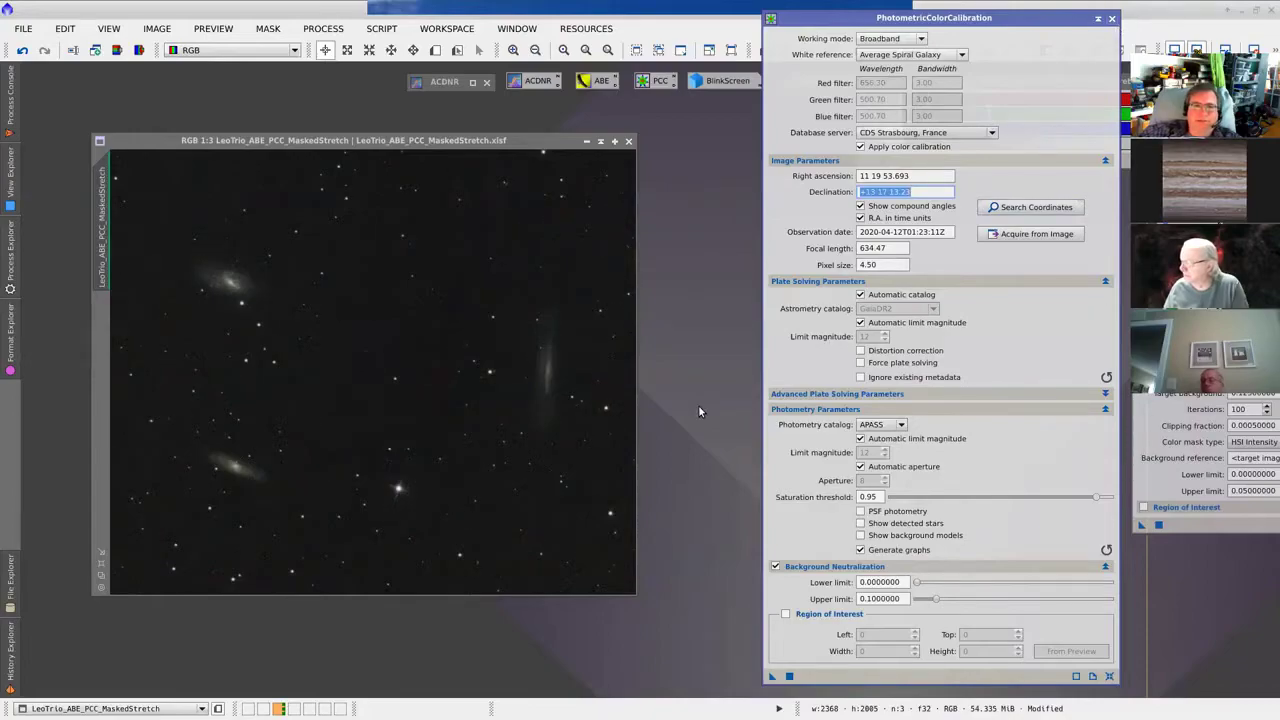
click(1111, 19)
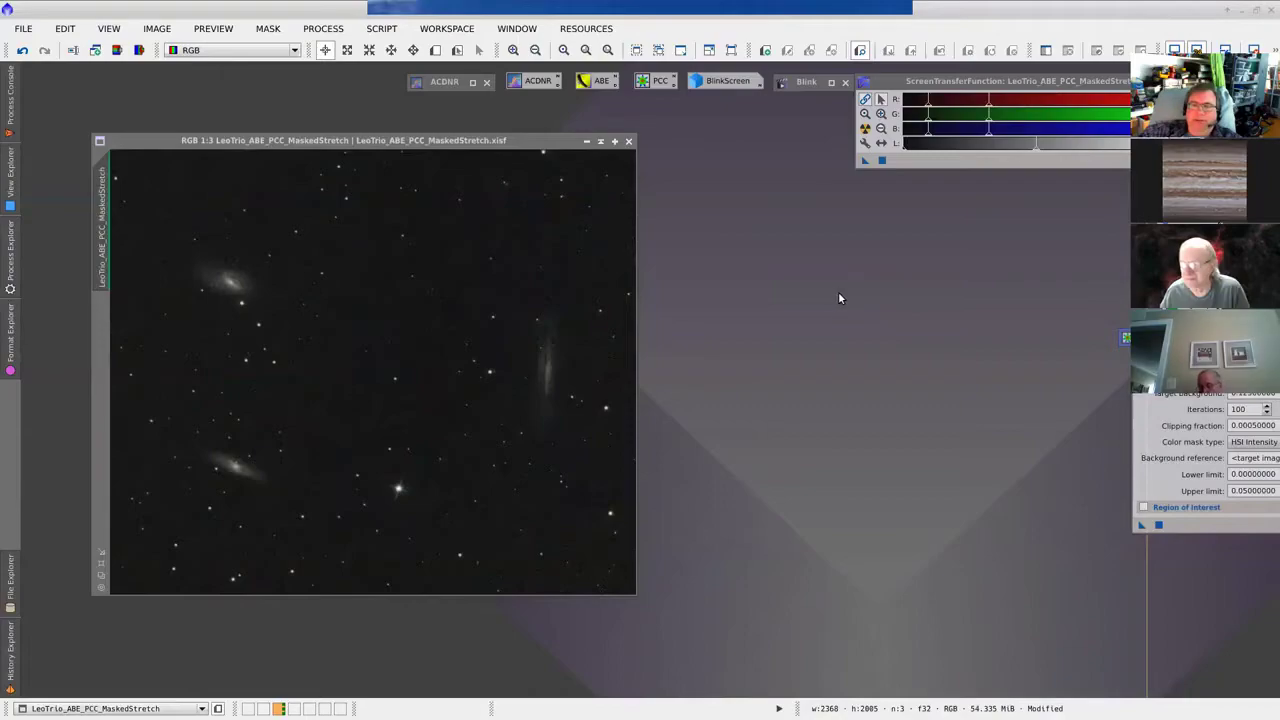
drag(544, 147, 599, 181)
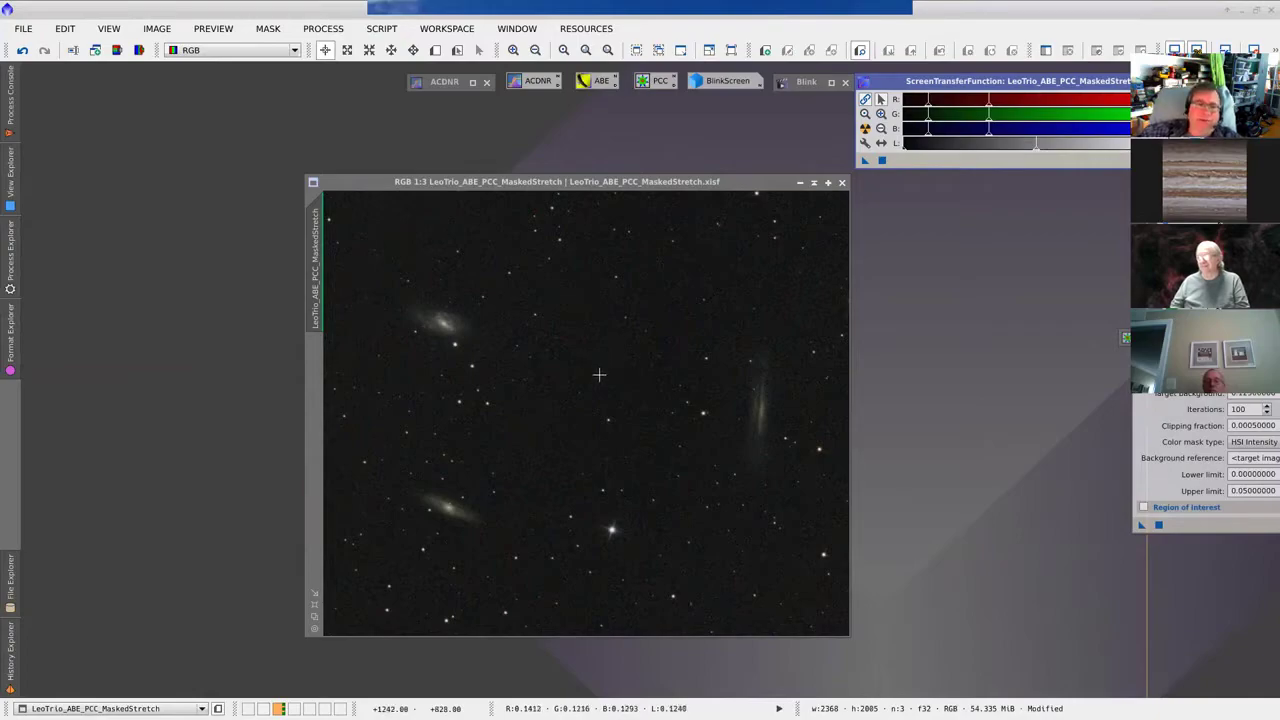
drag(437, 191, 477, 201)
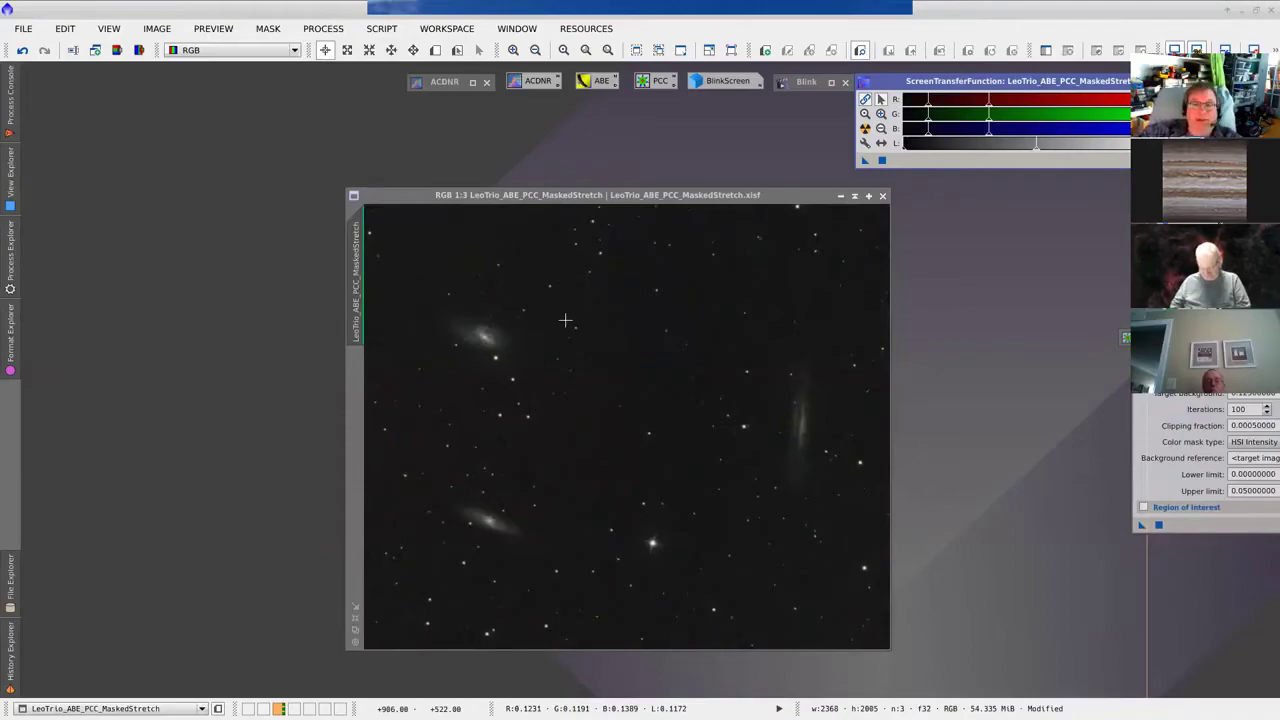
Step: Exaggerate the linked RGB screen stretch by lowering the midtones close to the shadows point, exposing the noise around the upper galaxy
scroll(604, 353, down, 1)
scroll(604, 353, up, 1)
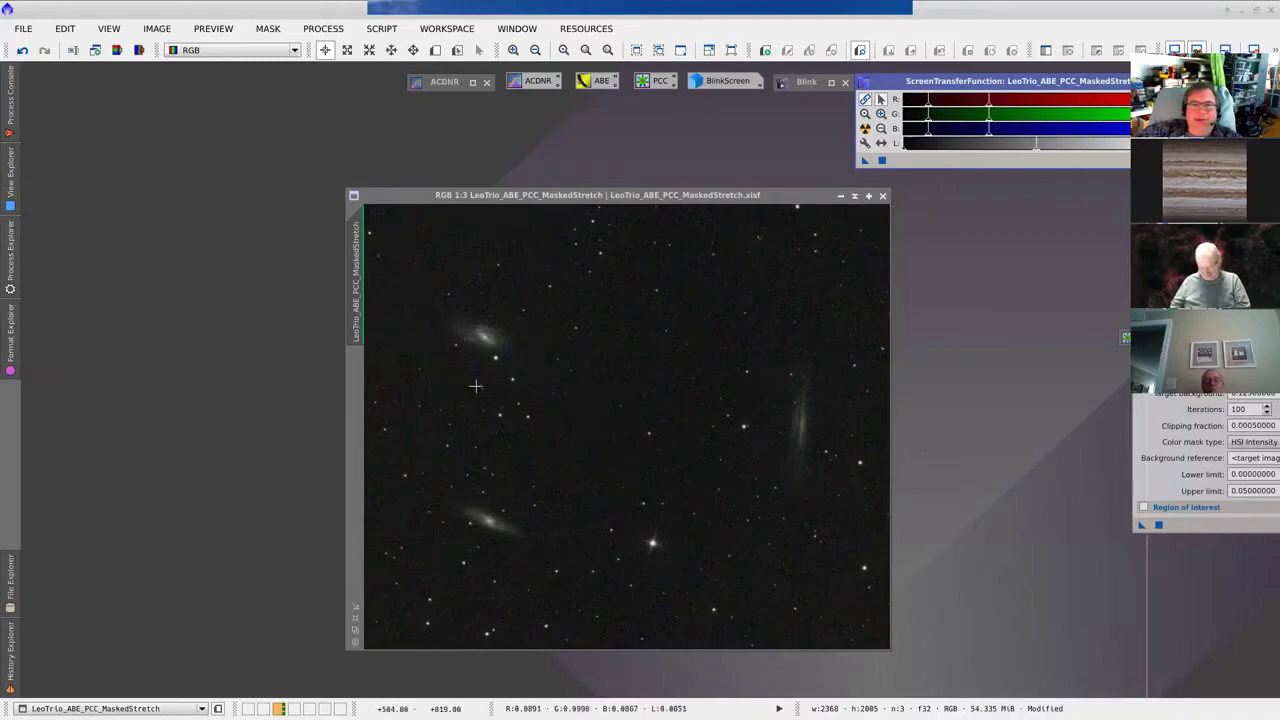
scroll(471, 380, up, 2)
drag(530, 369, 674, 466)
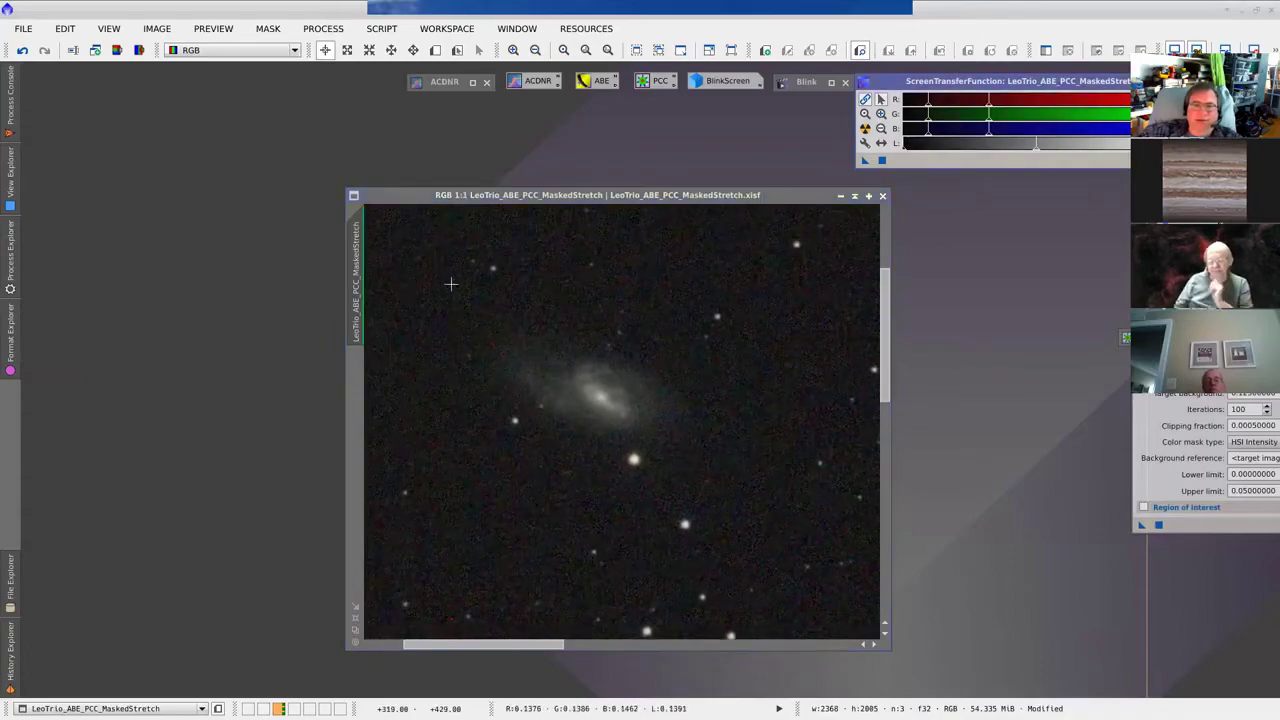
drag(986, 128, 947, 114)
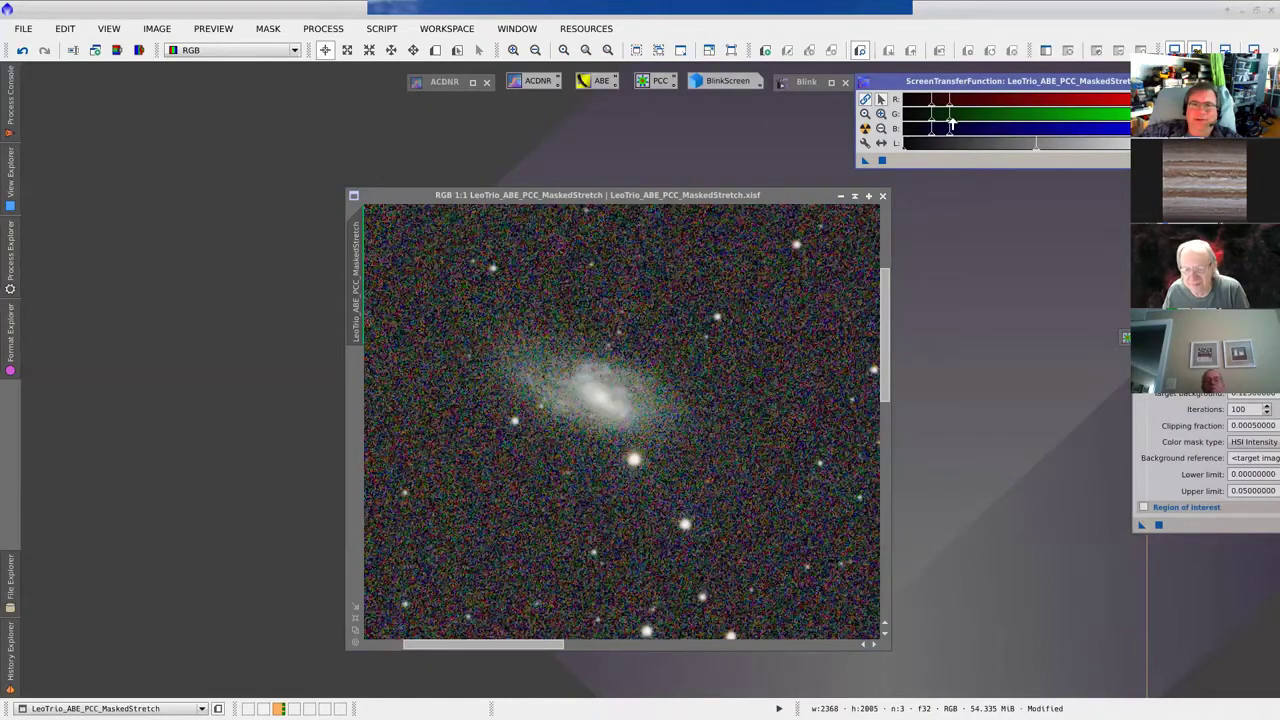
drag(947, 120, 936, 126)
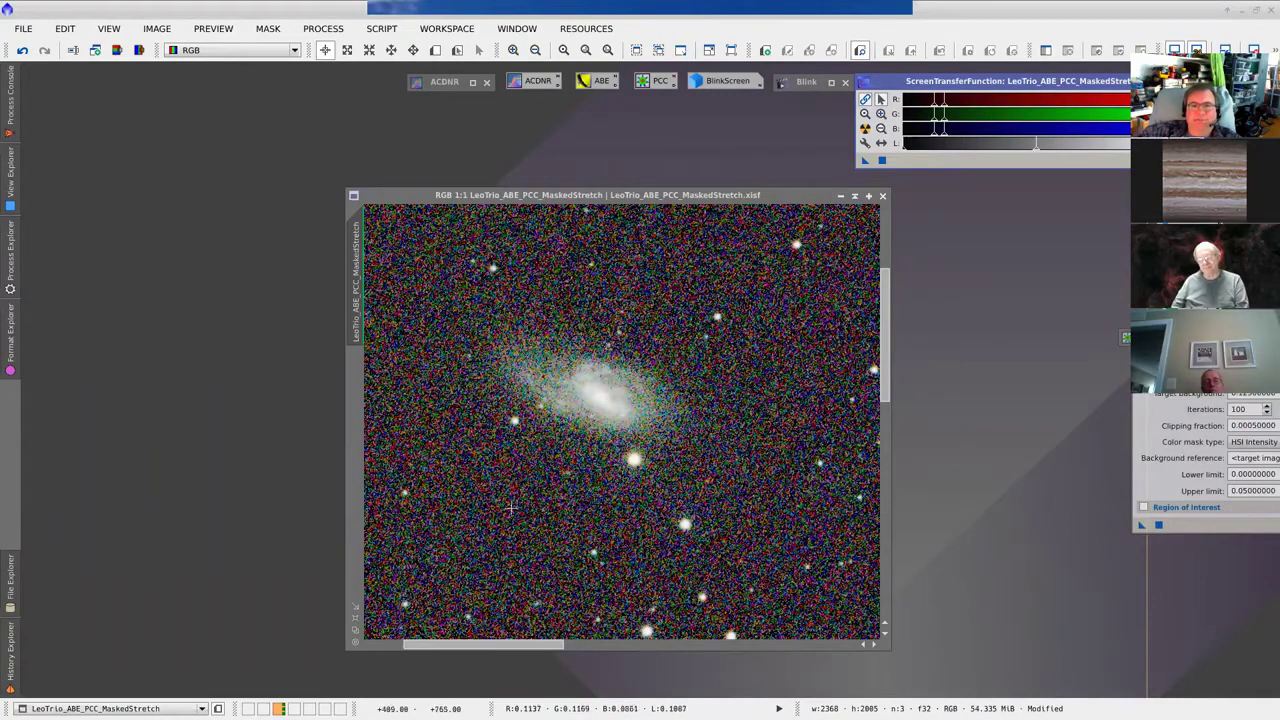
Step: Display the image's Red, Green and Blue channels one after another to compare the noise in each
scroll(511, 508, down, 1)
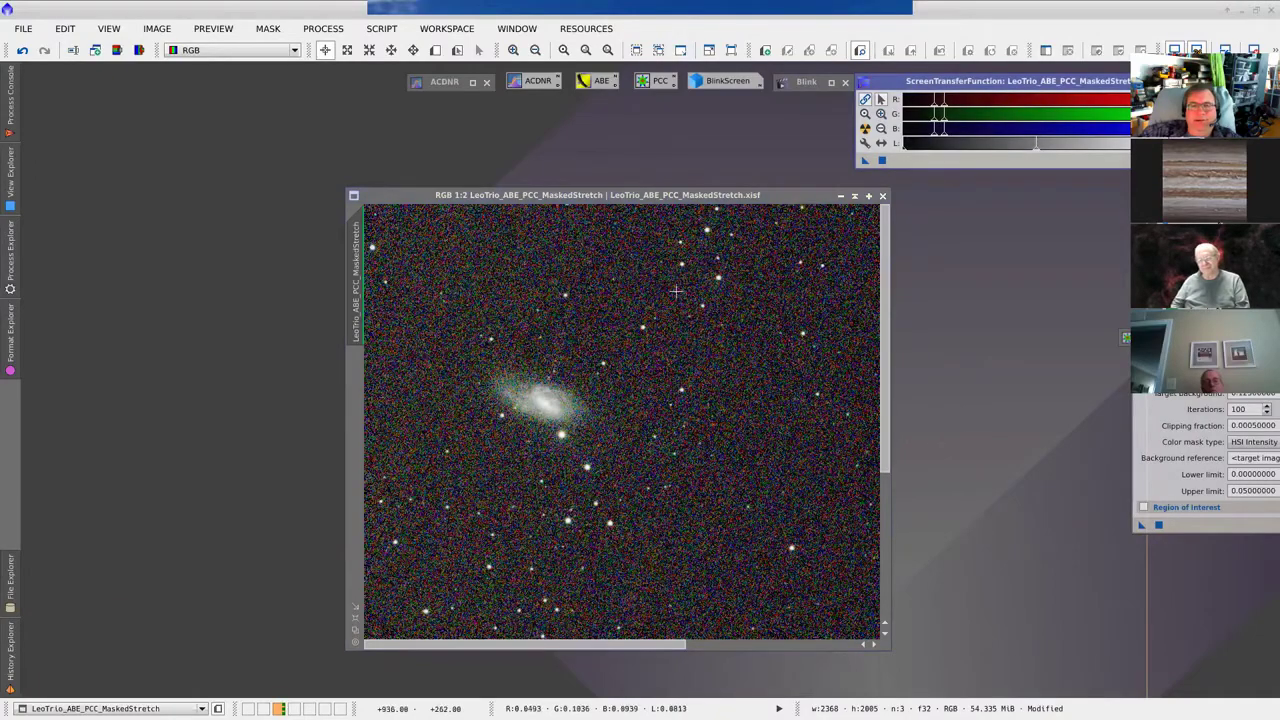
click(665, 441)
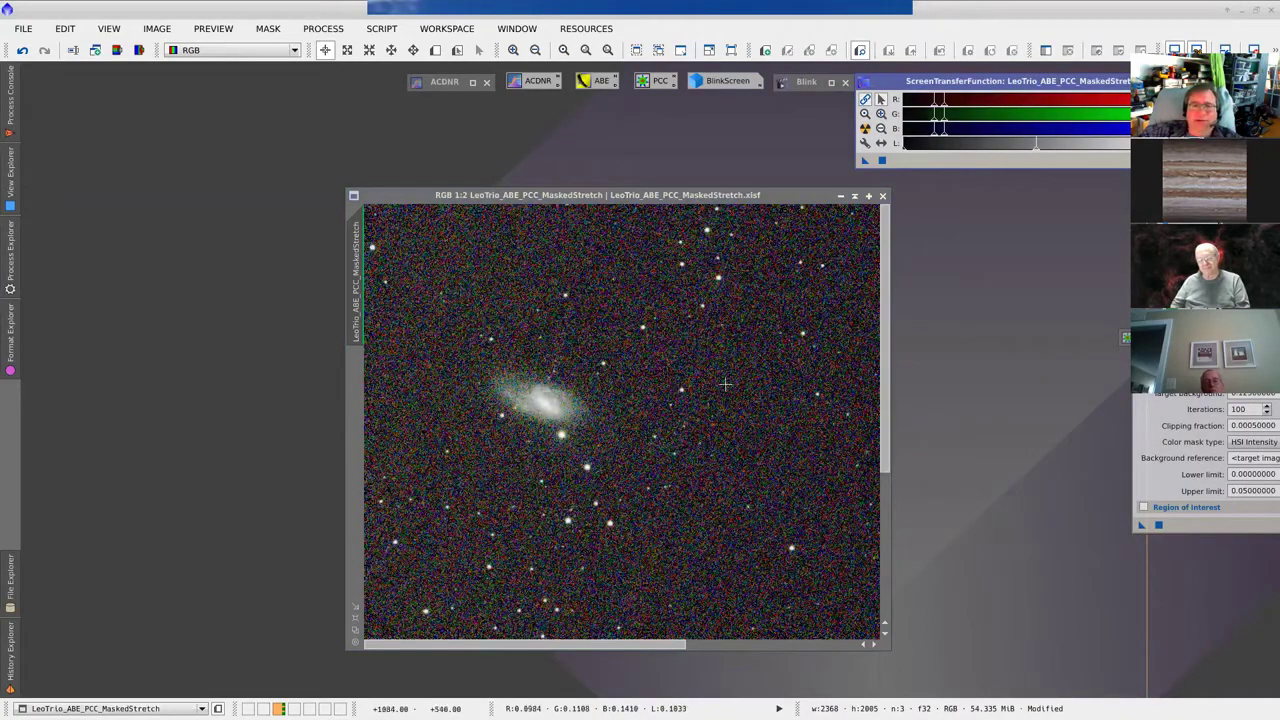
key(ctrl+plus)
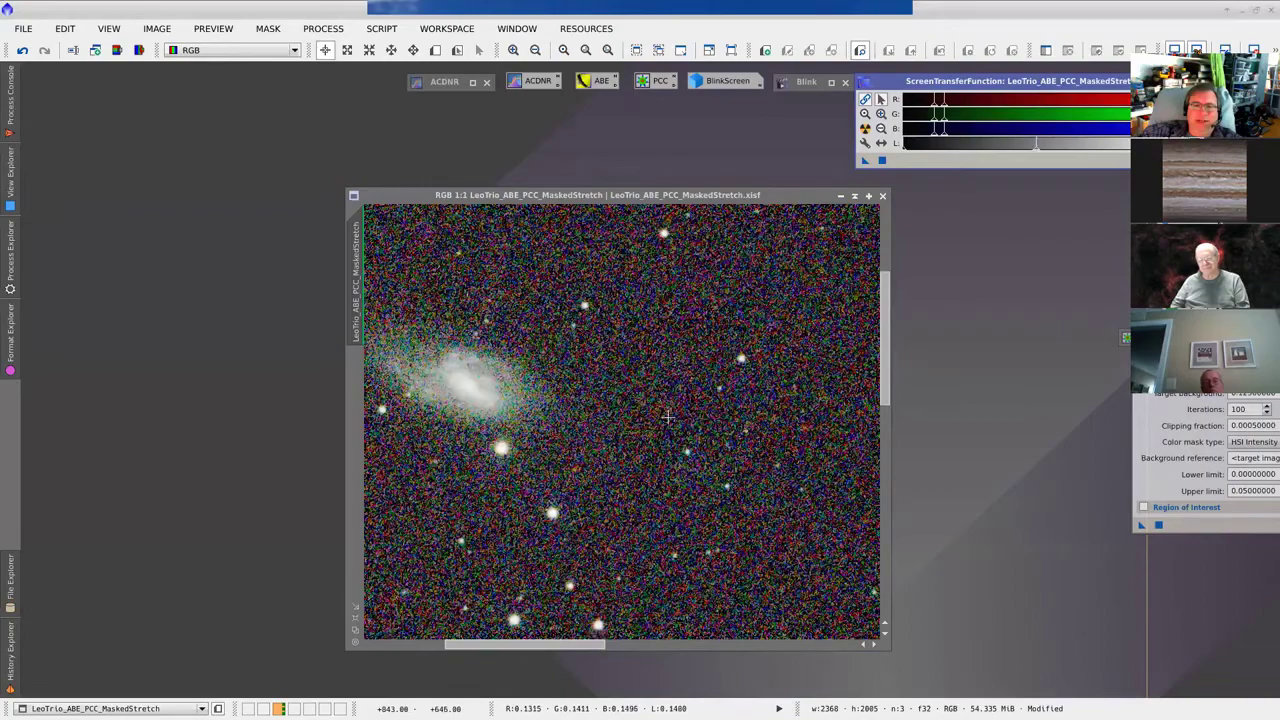
key(ctrl+minus)
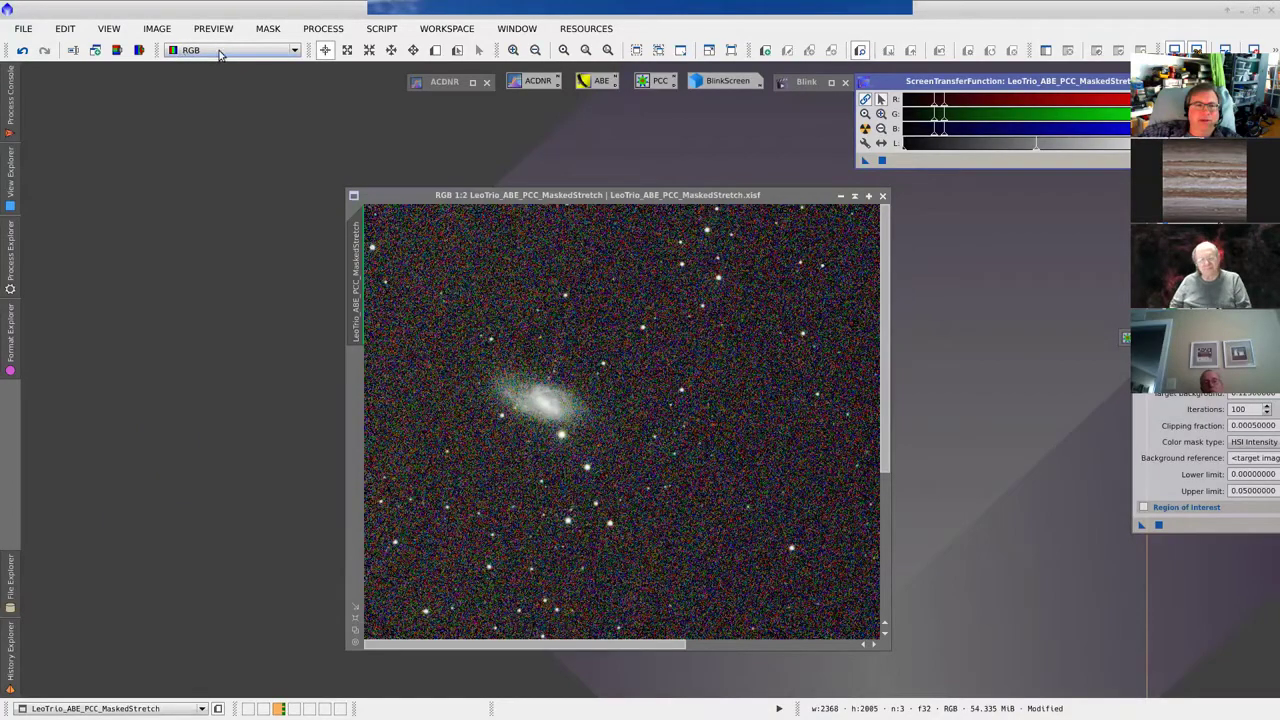
click(294, 52)
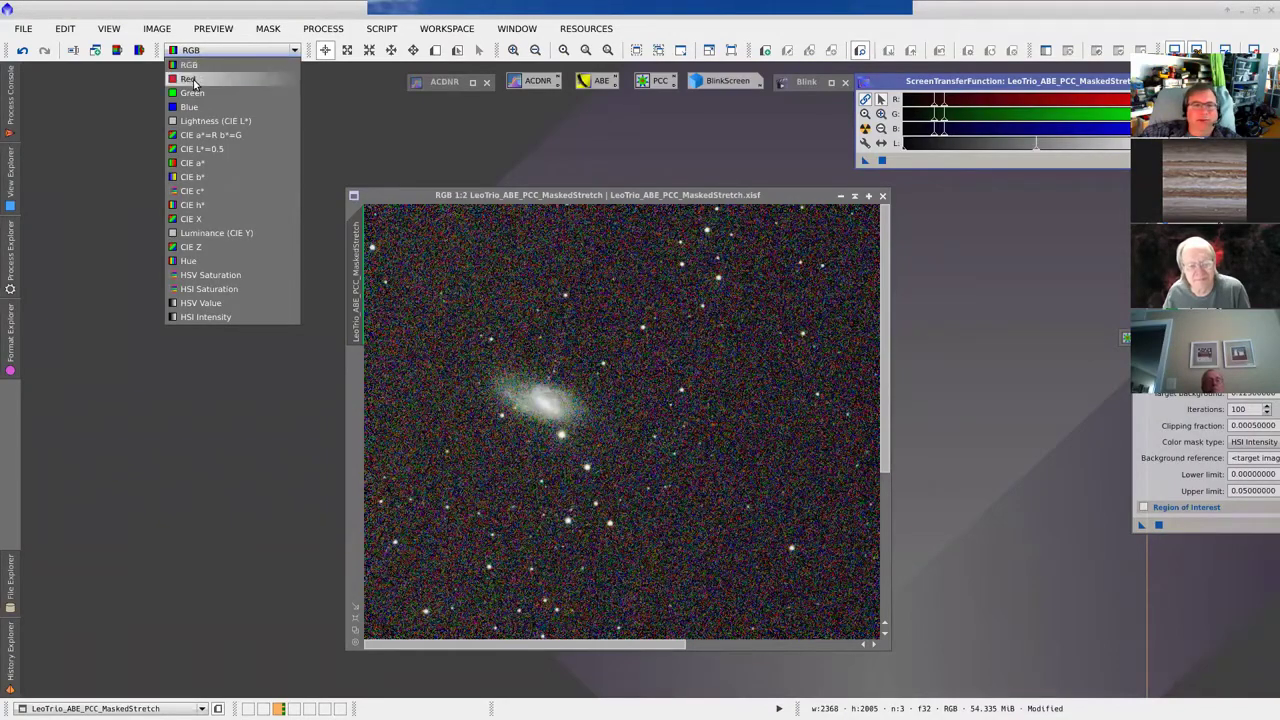
click(190, 79)
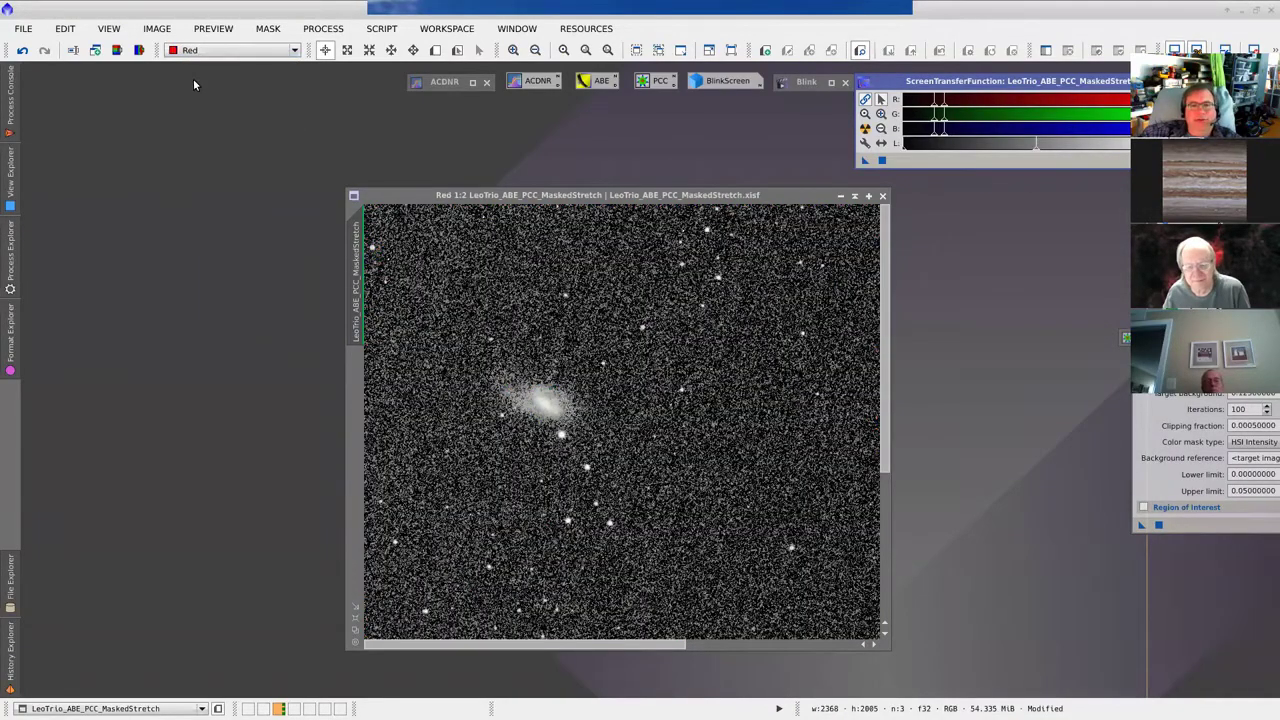
click(196, 50)
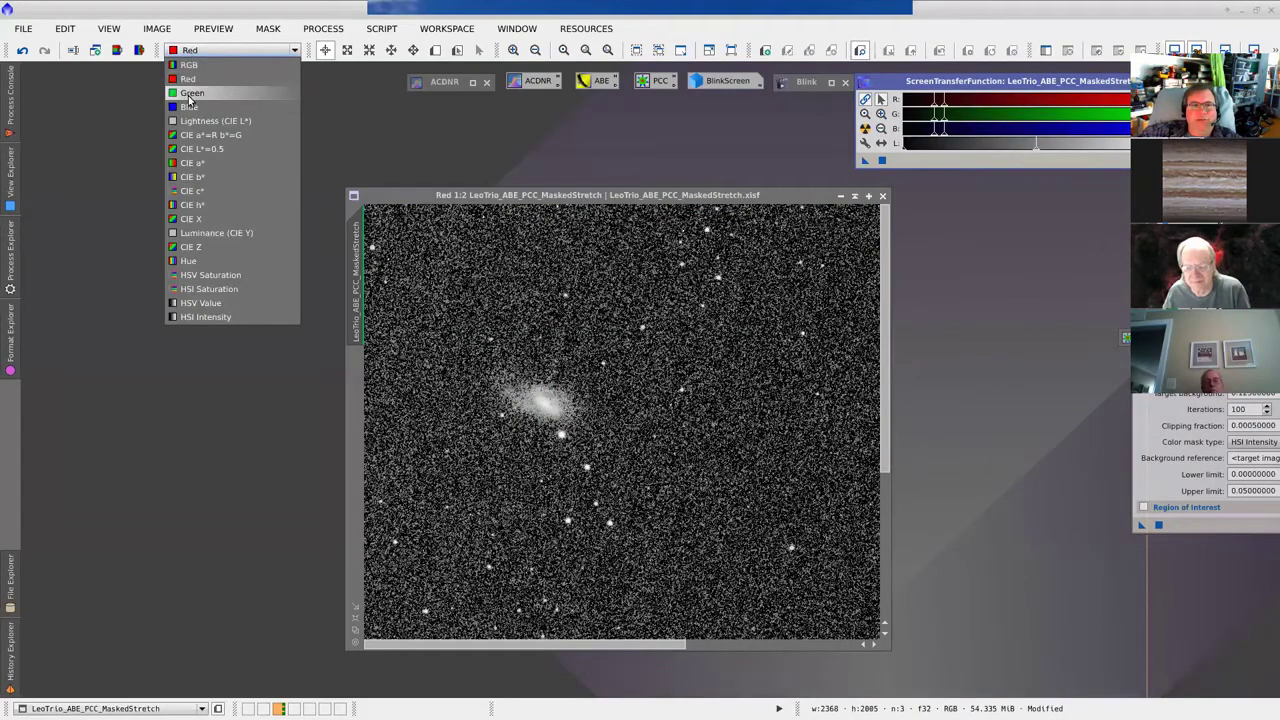
click(190, 96)
click(205, 50)
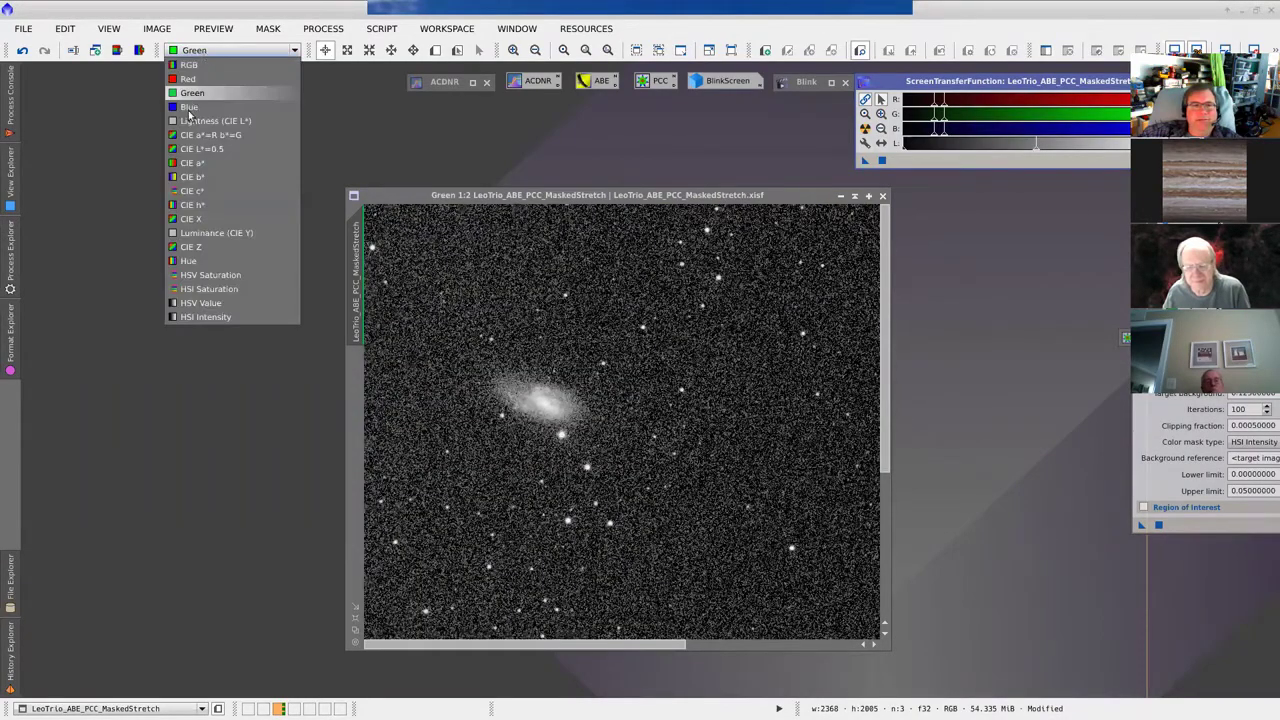
click(187, 107)
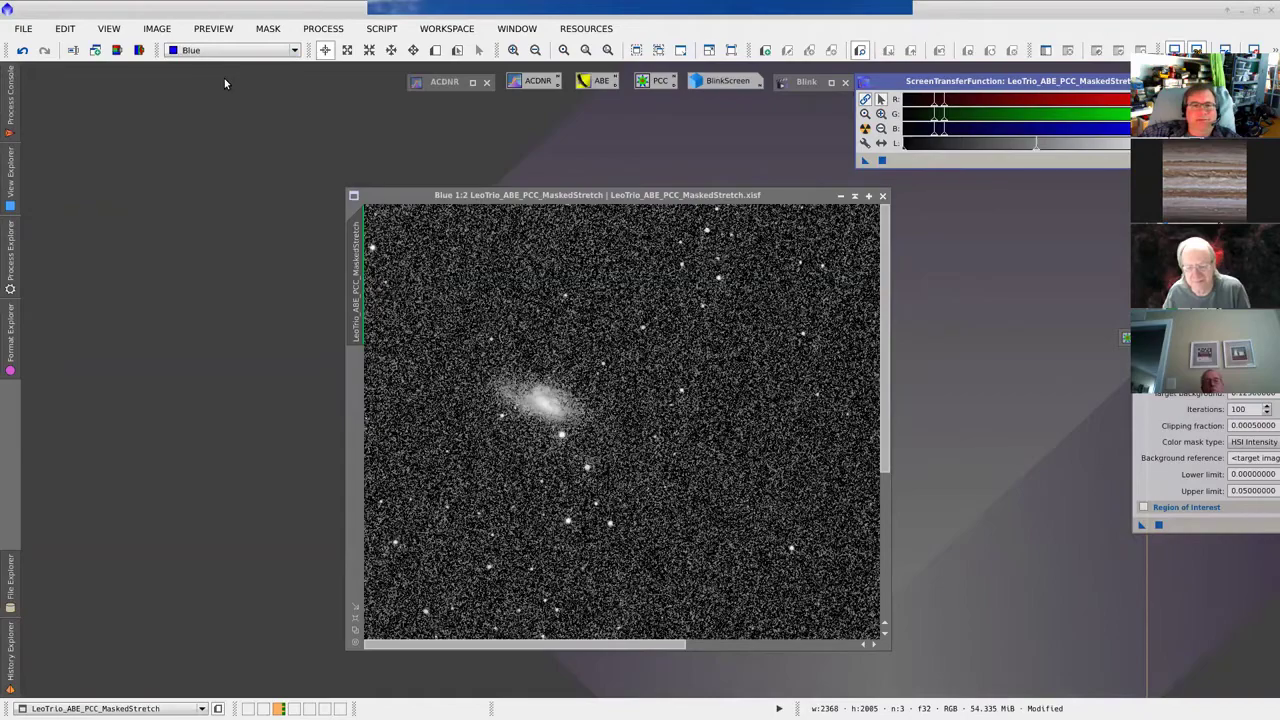
Step: Display the Lightness (CIE L*) channel and strengthen its screen stretch to examine the lightness noise
click(211, 50)
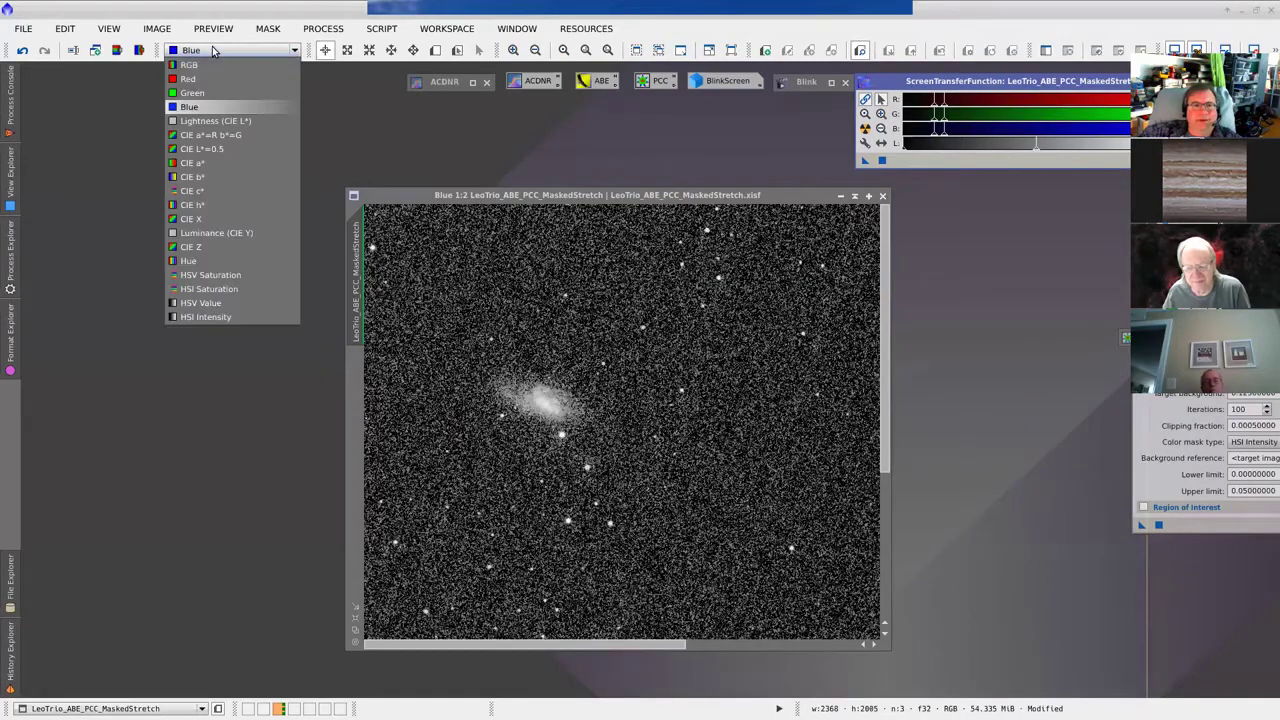
click(209, 121)
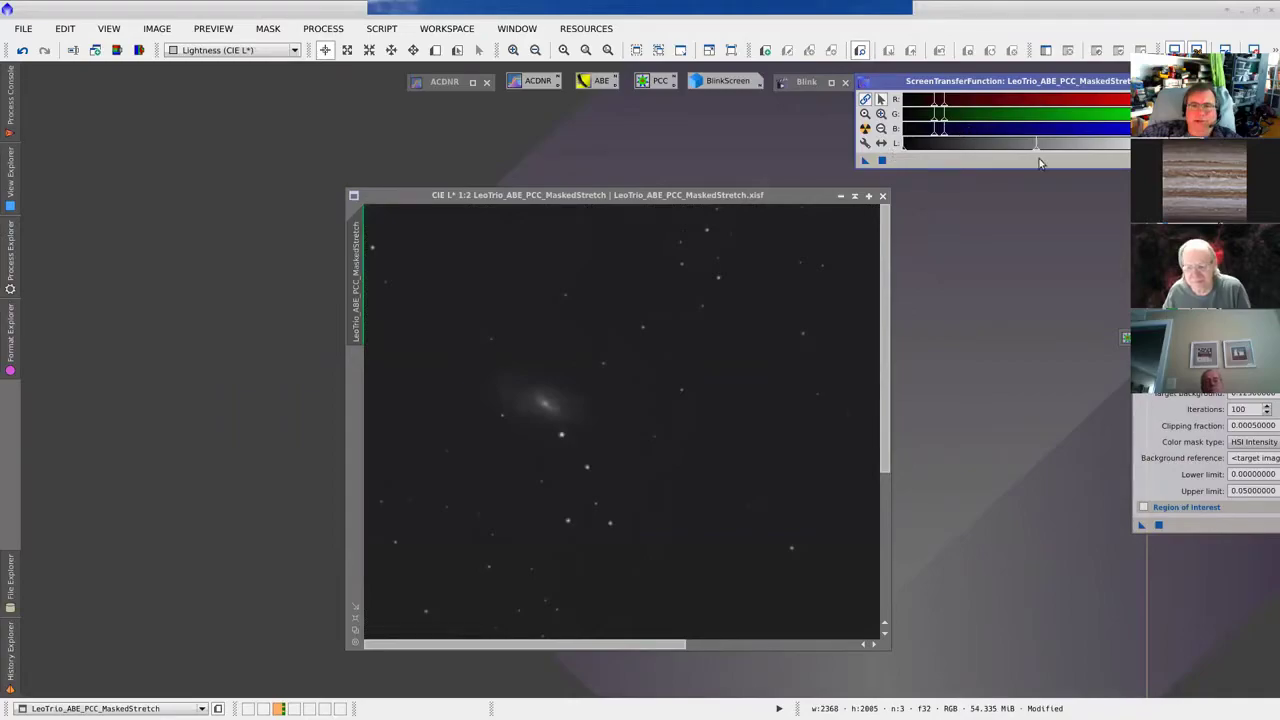
mouse_move(1035, 152)
mouse_down()
mouse_move(911, 153)
mouse_move(957, 150)
mouse_up()
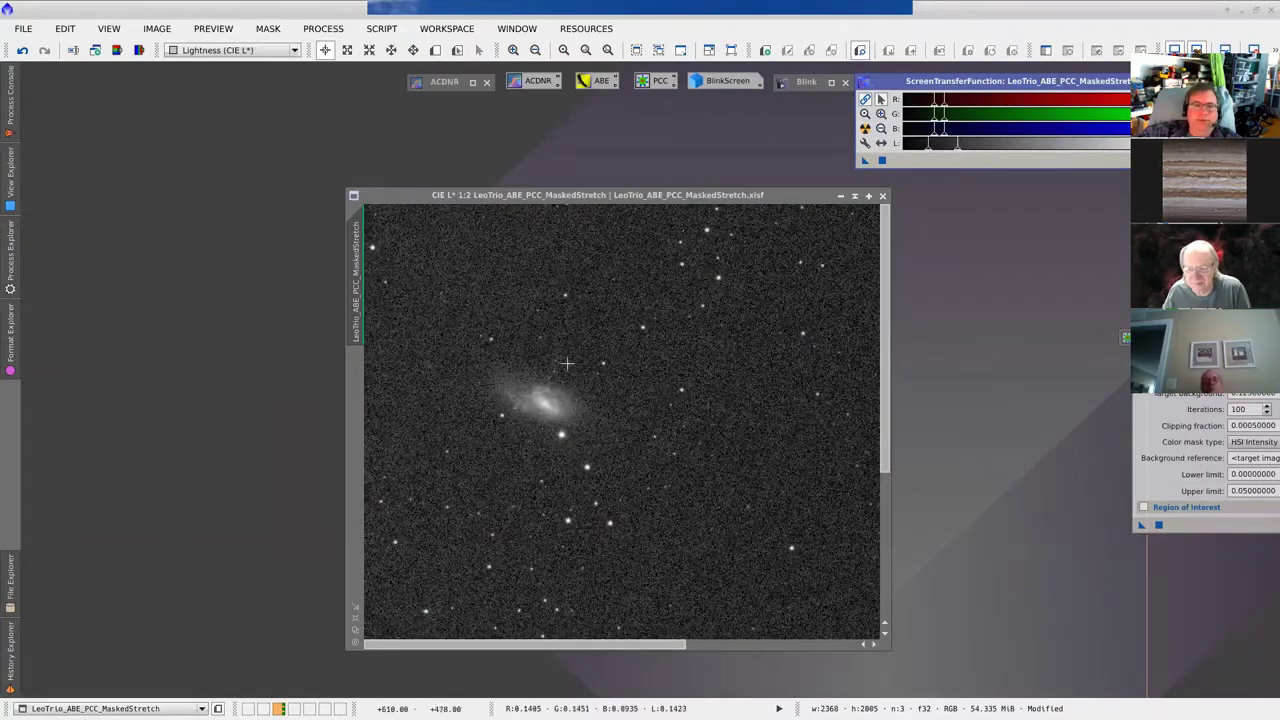
Step: Return the image display to RGB and move the lightness midtones of the screen stretch back toward the middle
click(245, 55)
click(208, 66)
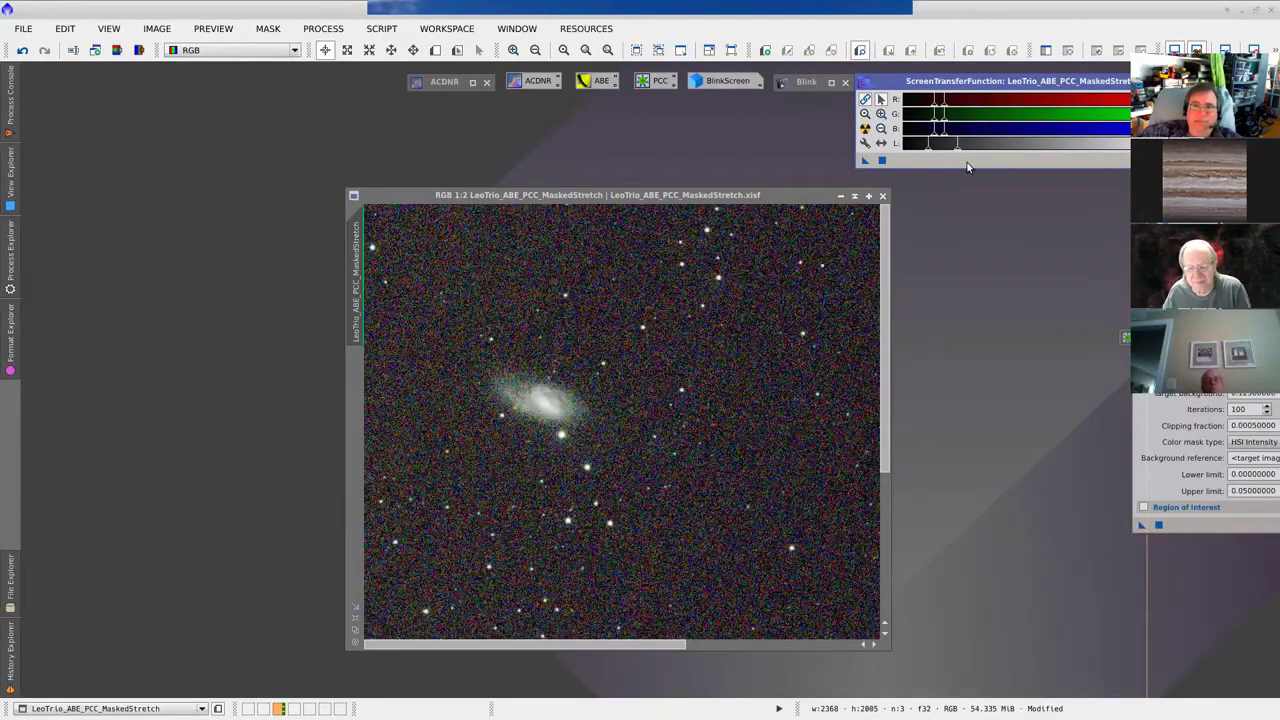
mouse_move(957, 150)
mouse_down()
mouse_move(1016, 150)
mouse_move(998, 157)
mouse_up()
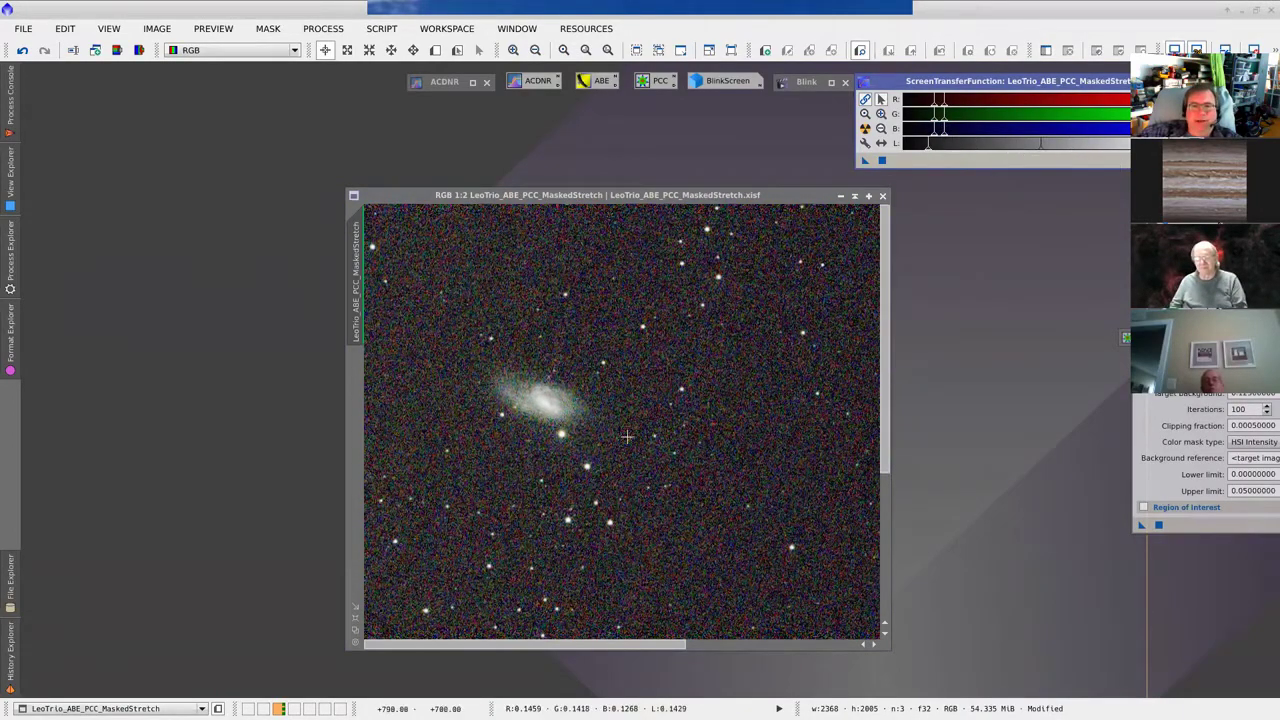
Step: Open the ACDNR noise reduction process, place it beside the image and reset its parameters to the defaults
scroll(587, 446, up, 1)
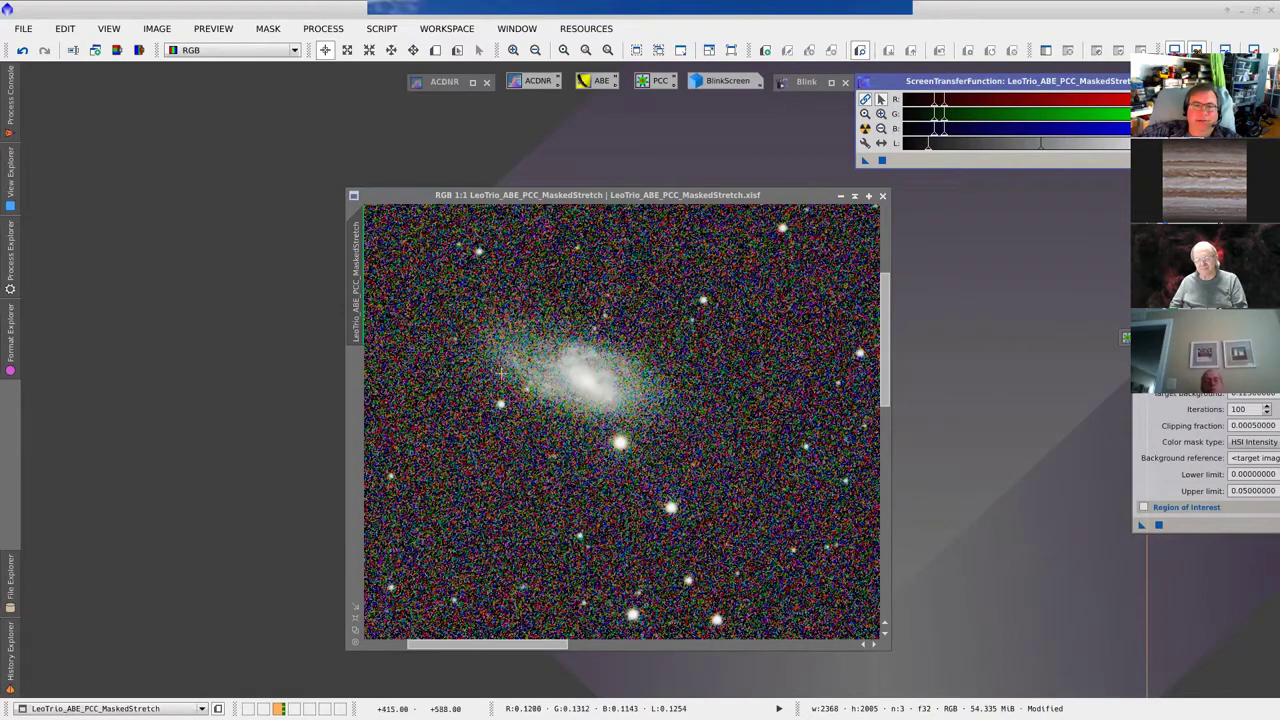
scroll(443, 365, down, 1)
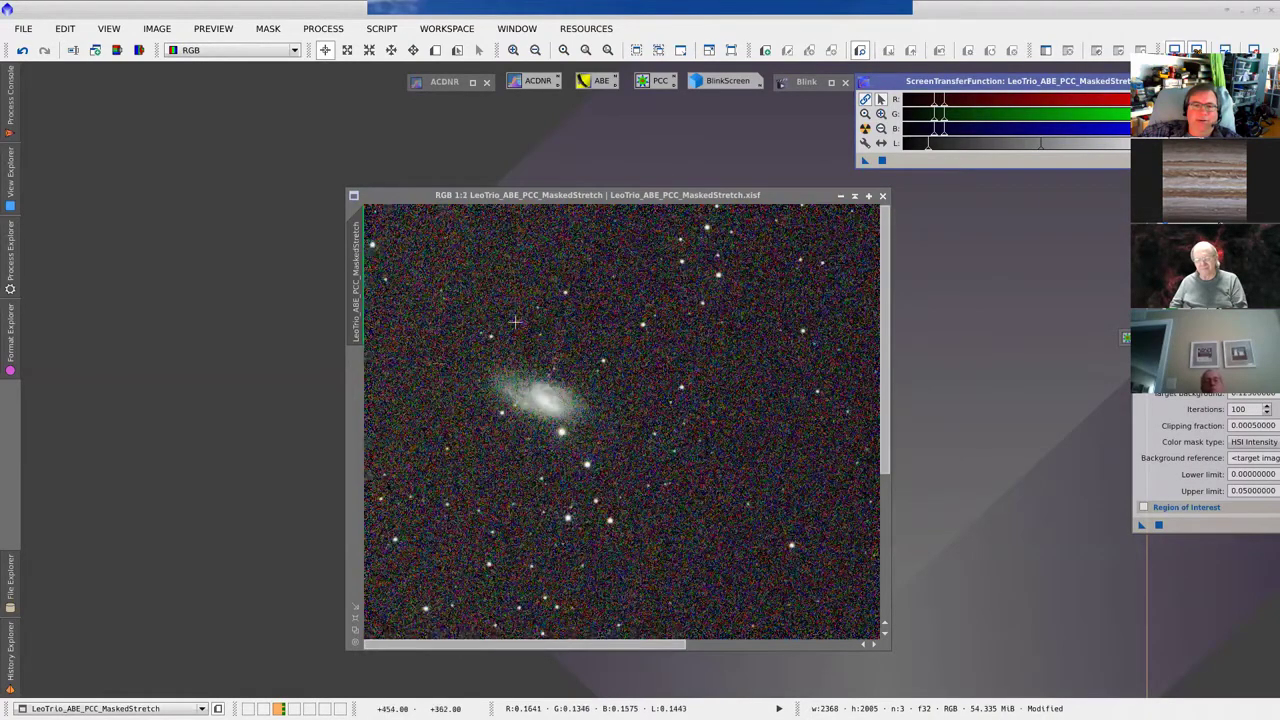
scroll(707, 427, down, 1)
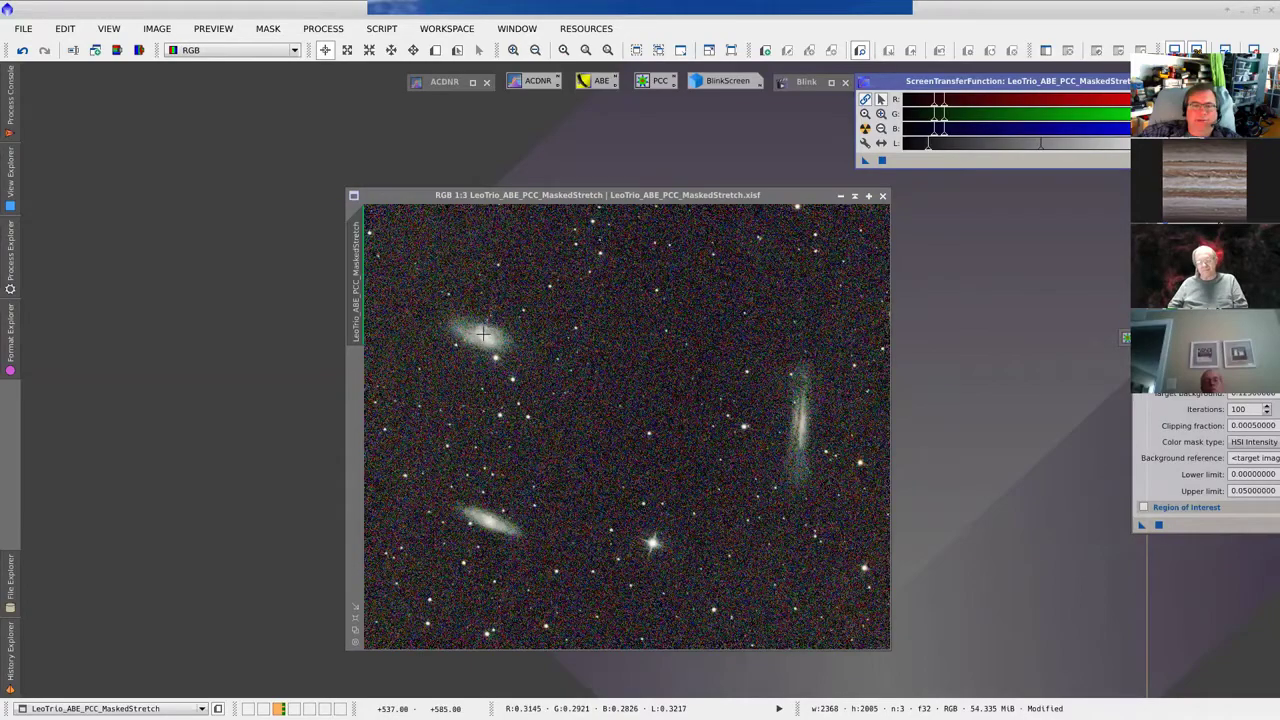
drag(585, 200, 397, 170)
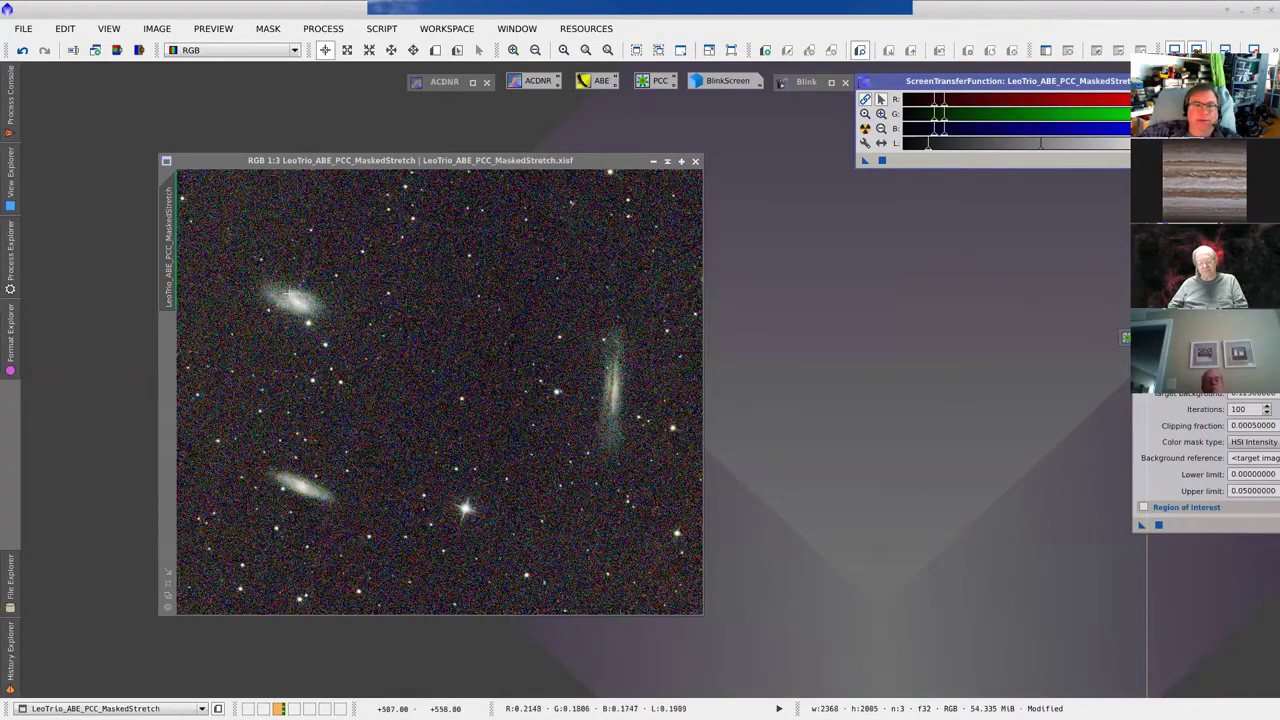
click(323, 35)
mouse_move(495, 16)
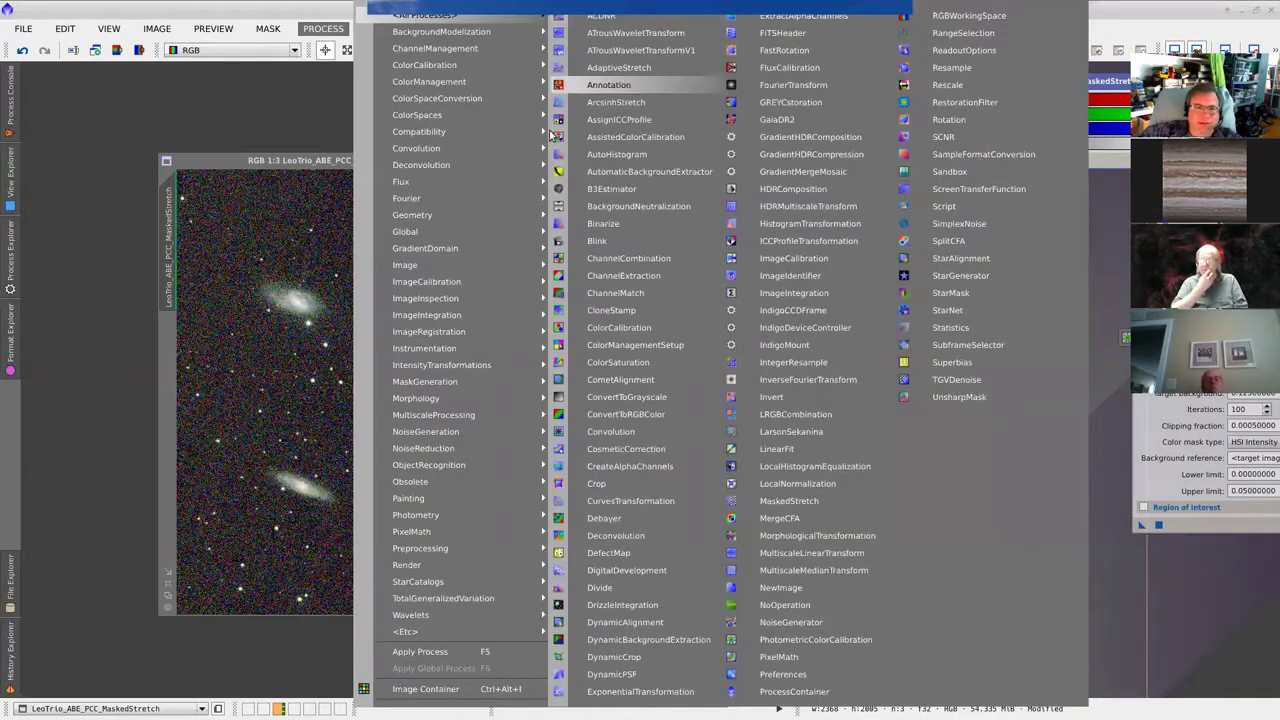
mouse_move(518, 449)
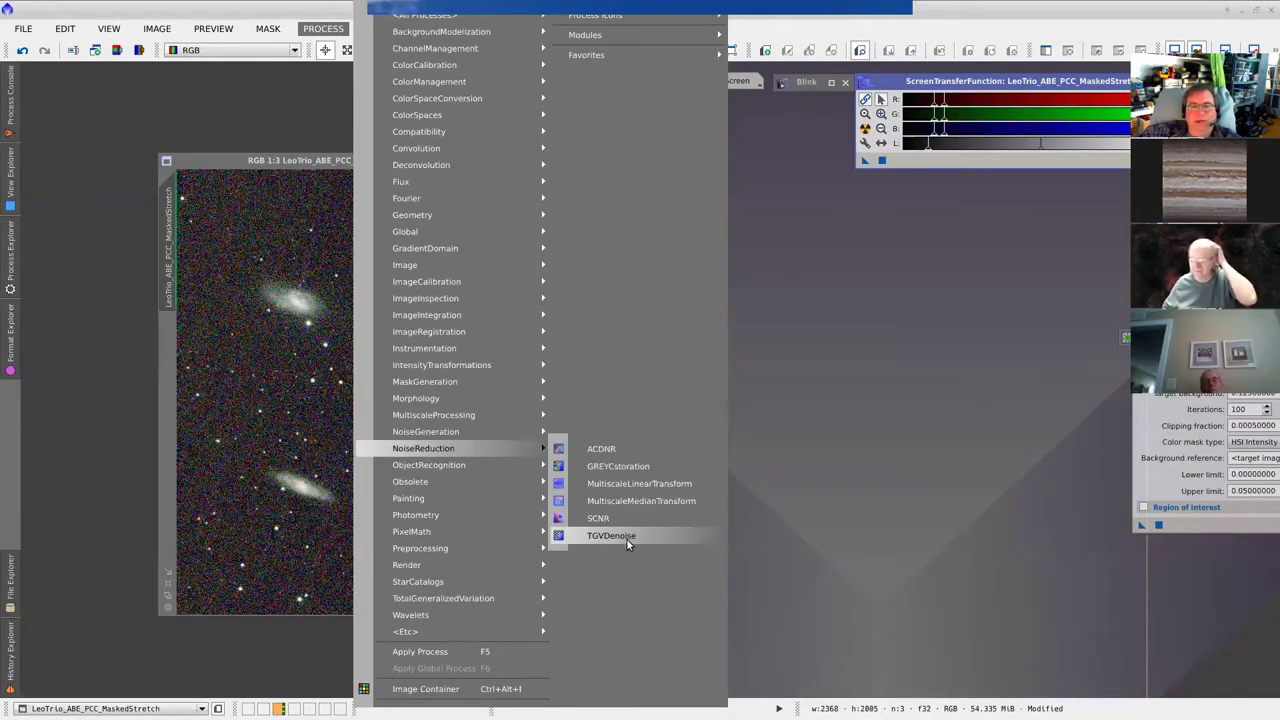
click(603, 449)
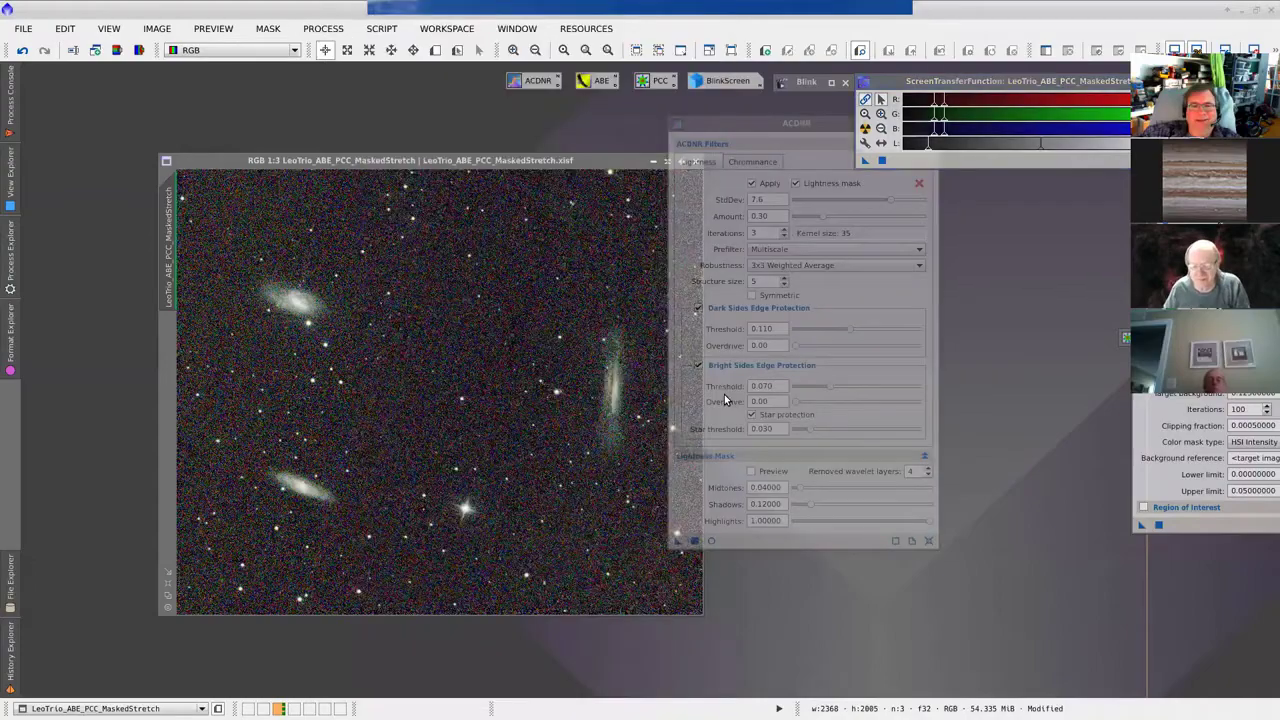
drag(1042, 197, 833, 201)
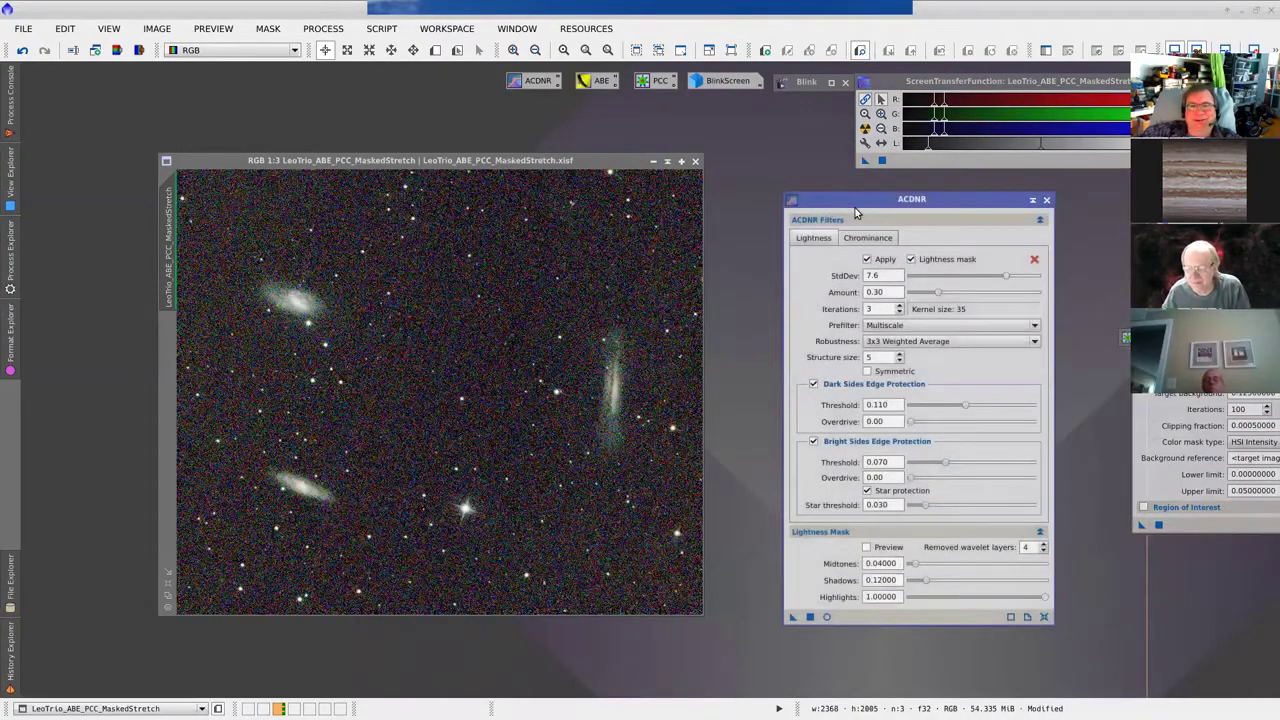
click(1045, 617)
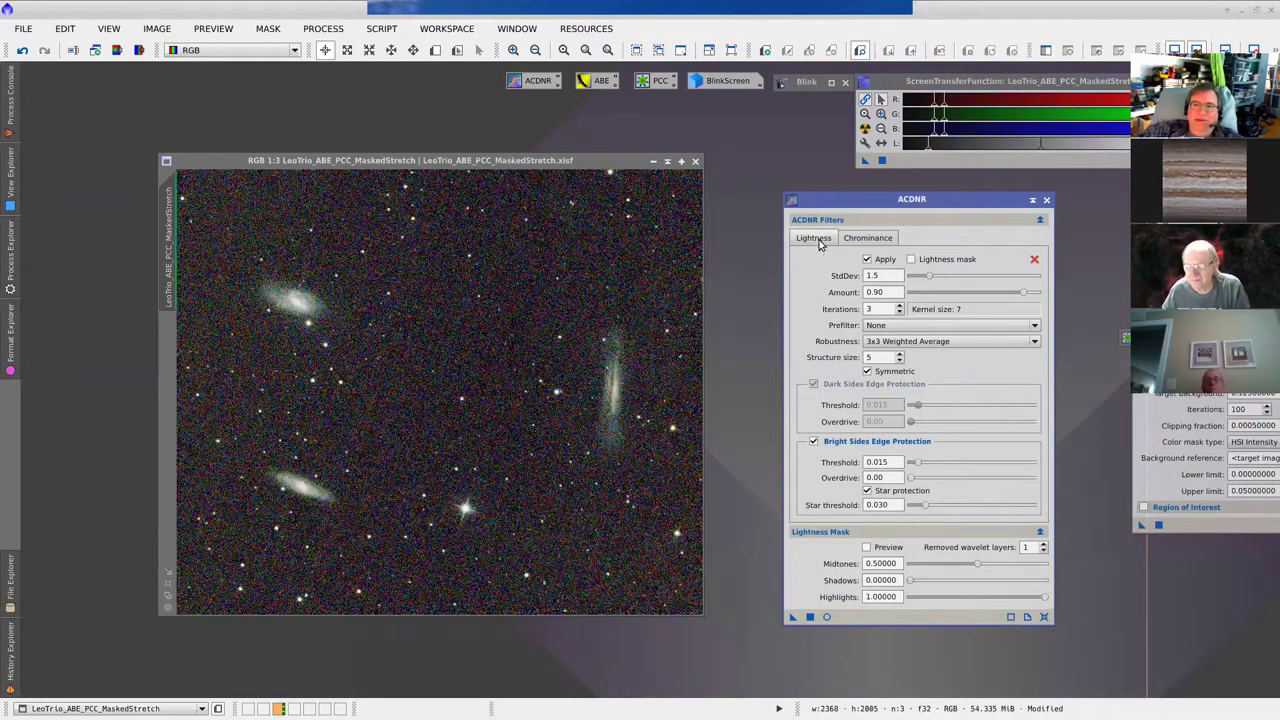
Step: Look over ACDNR's chrominance settings, return to lightness, enable the lightness mask preview and open the real-time preview
click(859, 241)
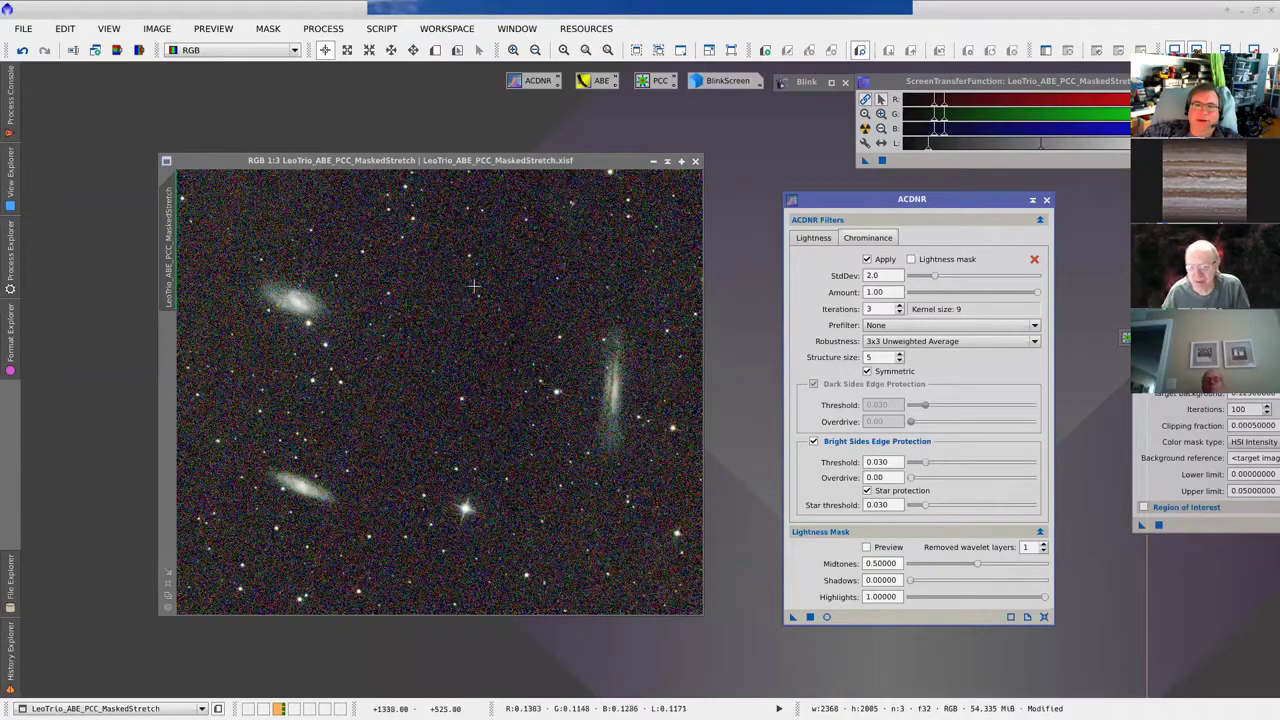
click(815, 239)
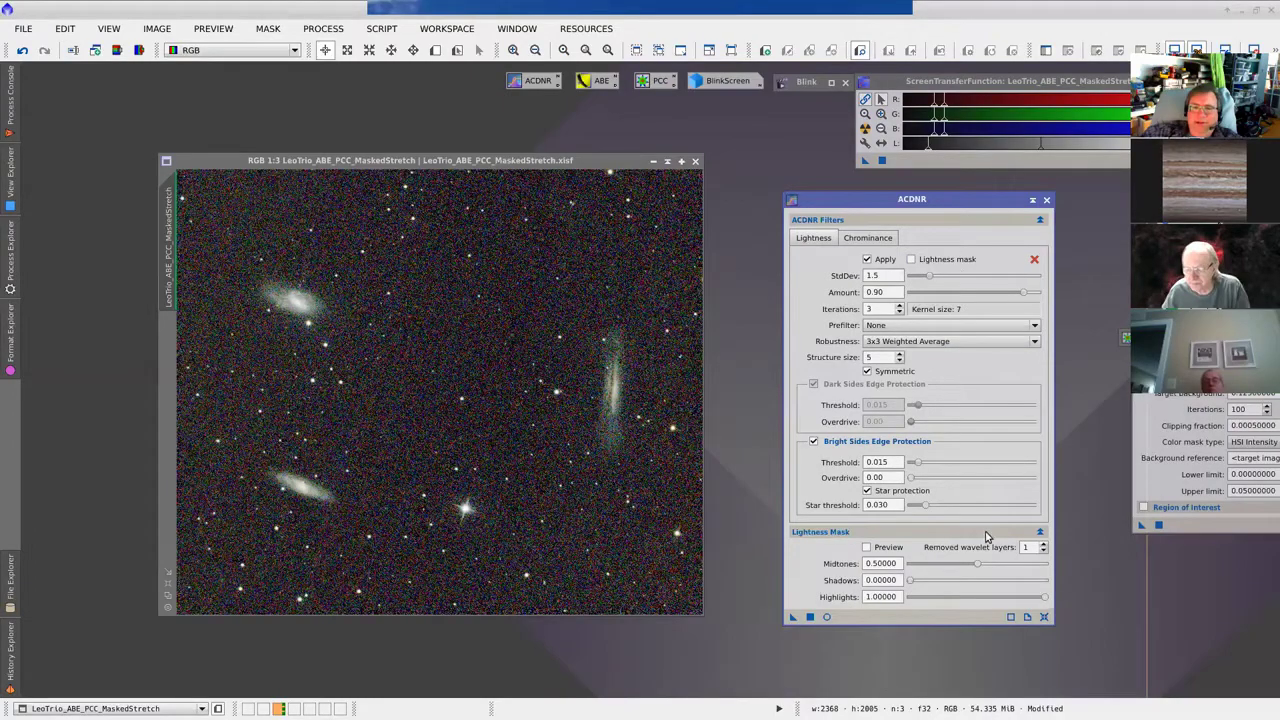
click(868, 549)
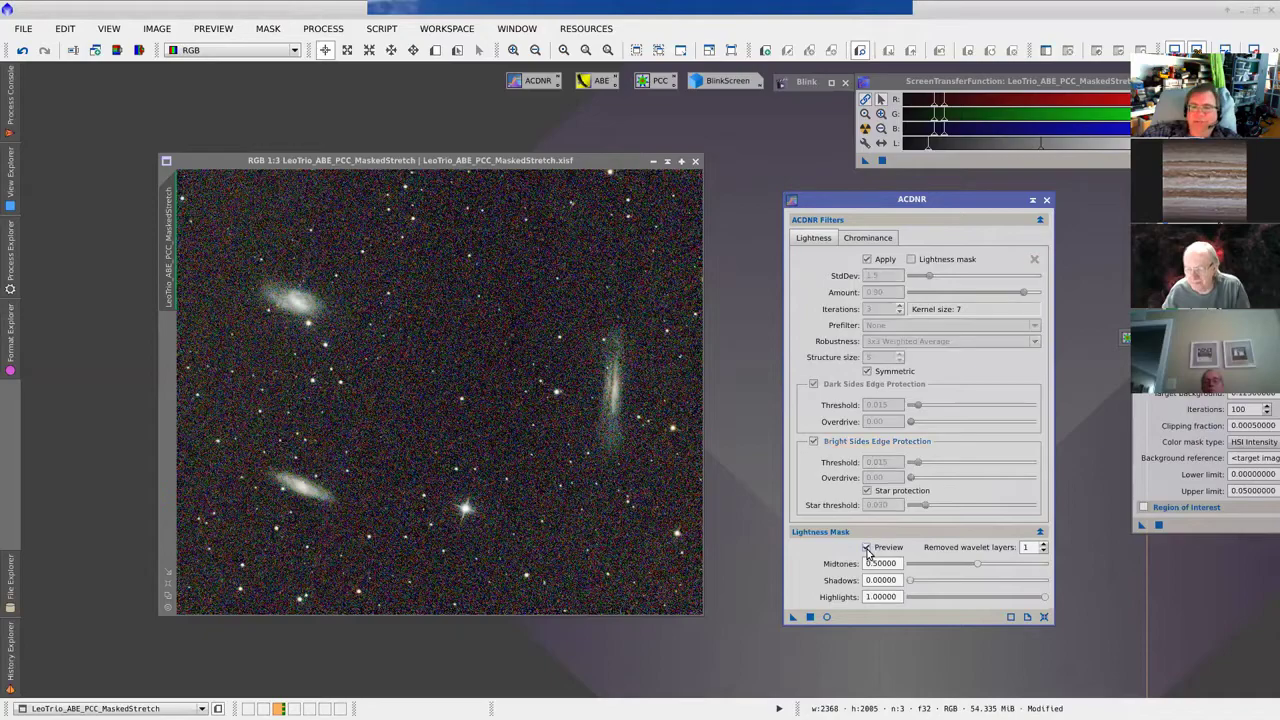
click(826, 618)
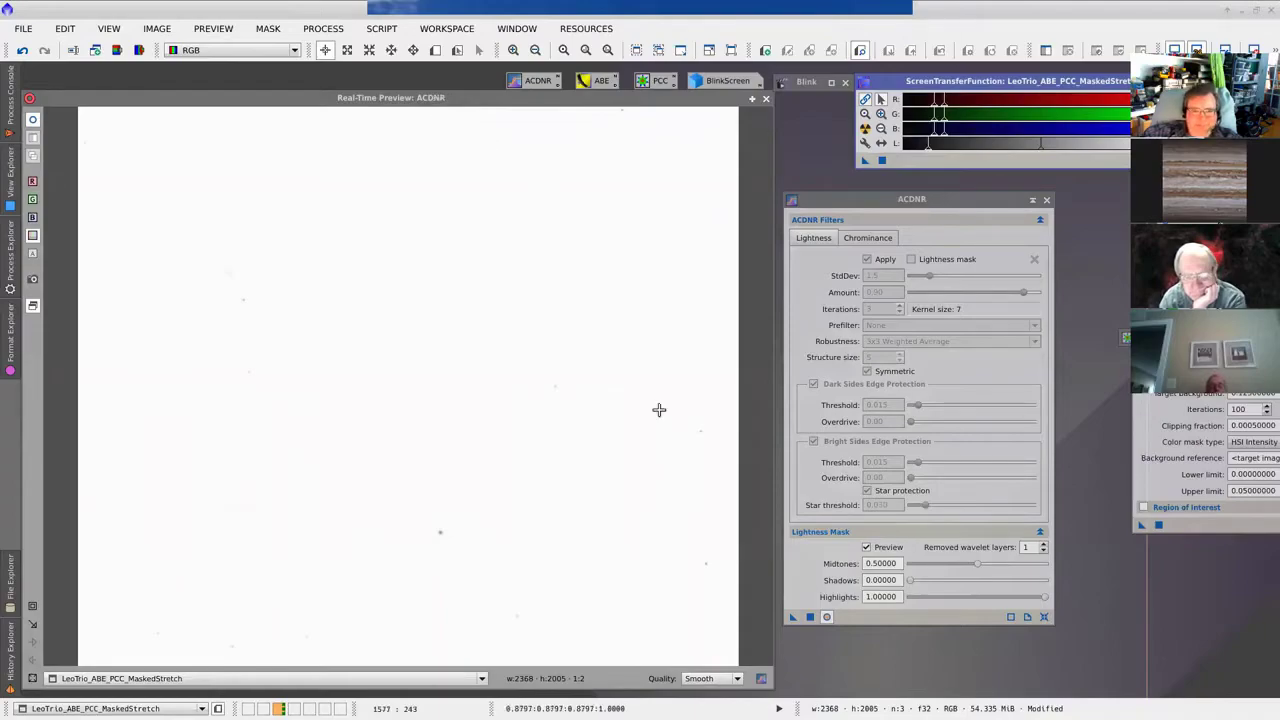
Step: Set the real-time preview quality to Maximum and lower the lightness mask midtones to 0.06
click(735, 681)
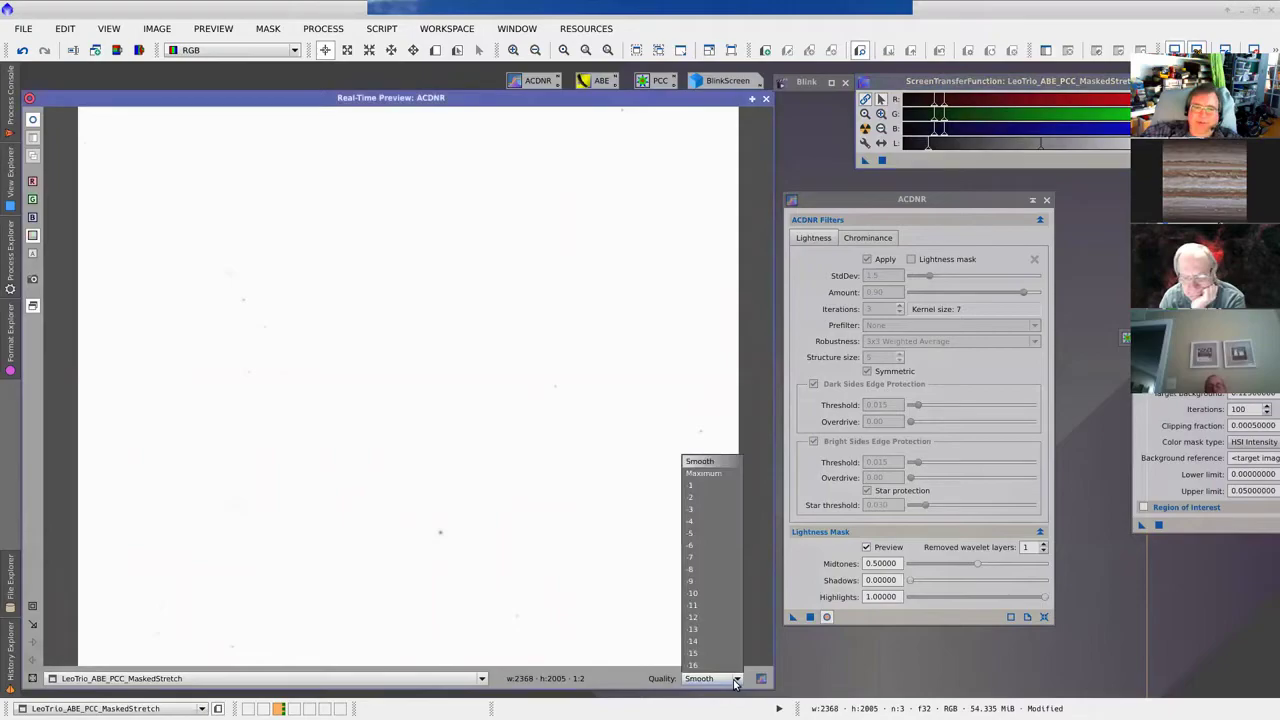
click(715, 474)
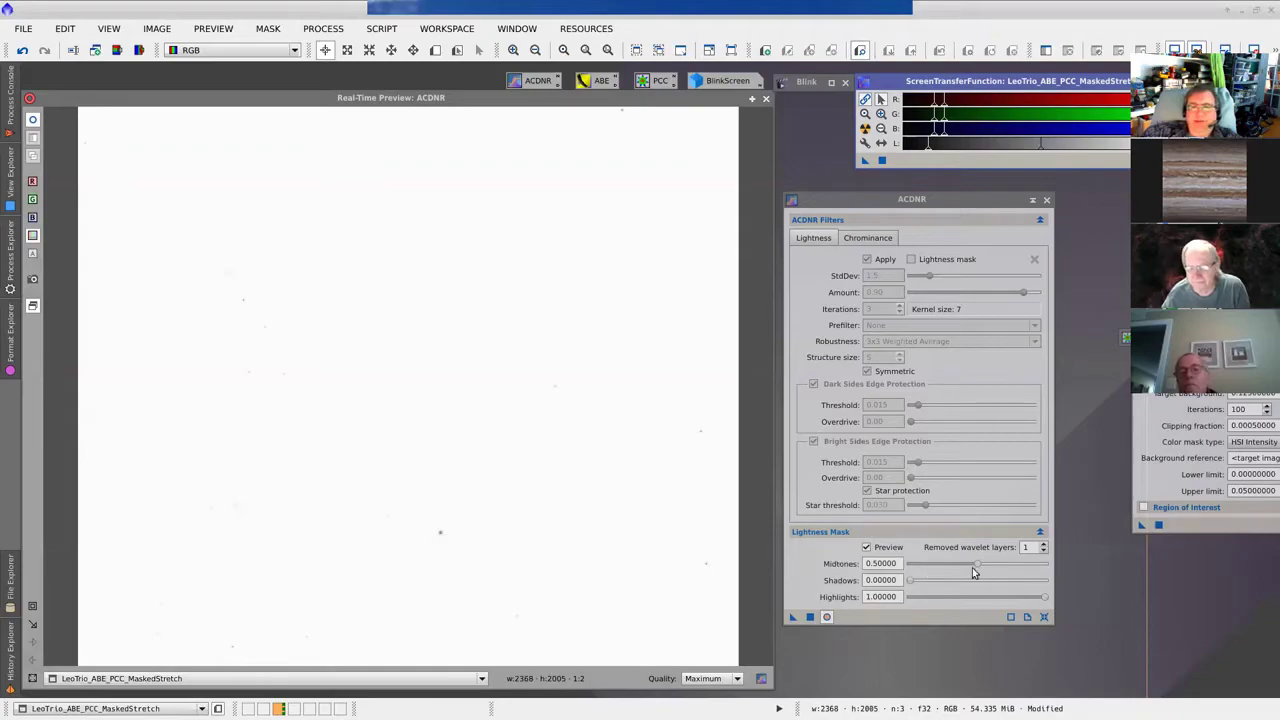
drag(977, 564, 922, 567)
drag(921, 567, 920, 568)
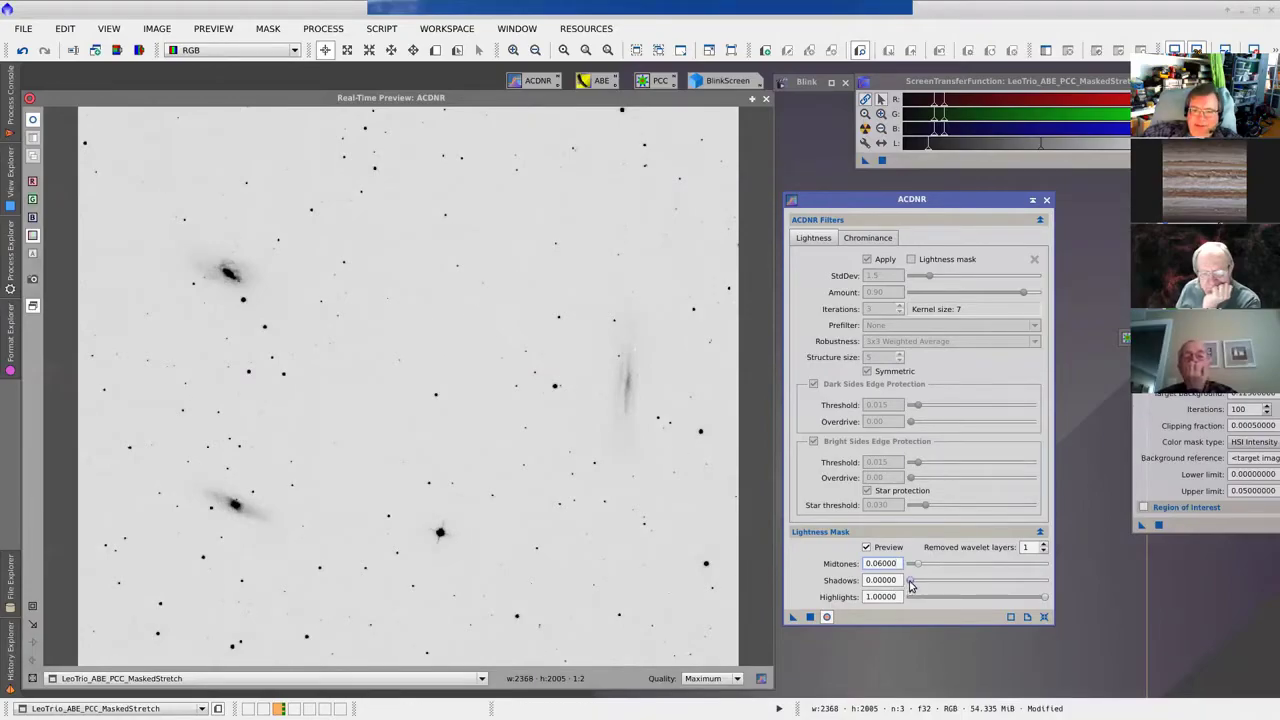
Step: Raise the lightness mask shadows to 0.12 and keep its highlights at 1.0
key(Tab)
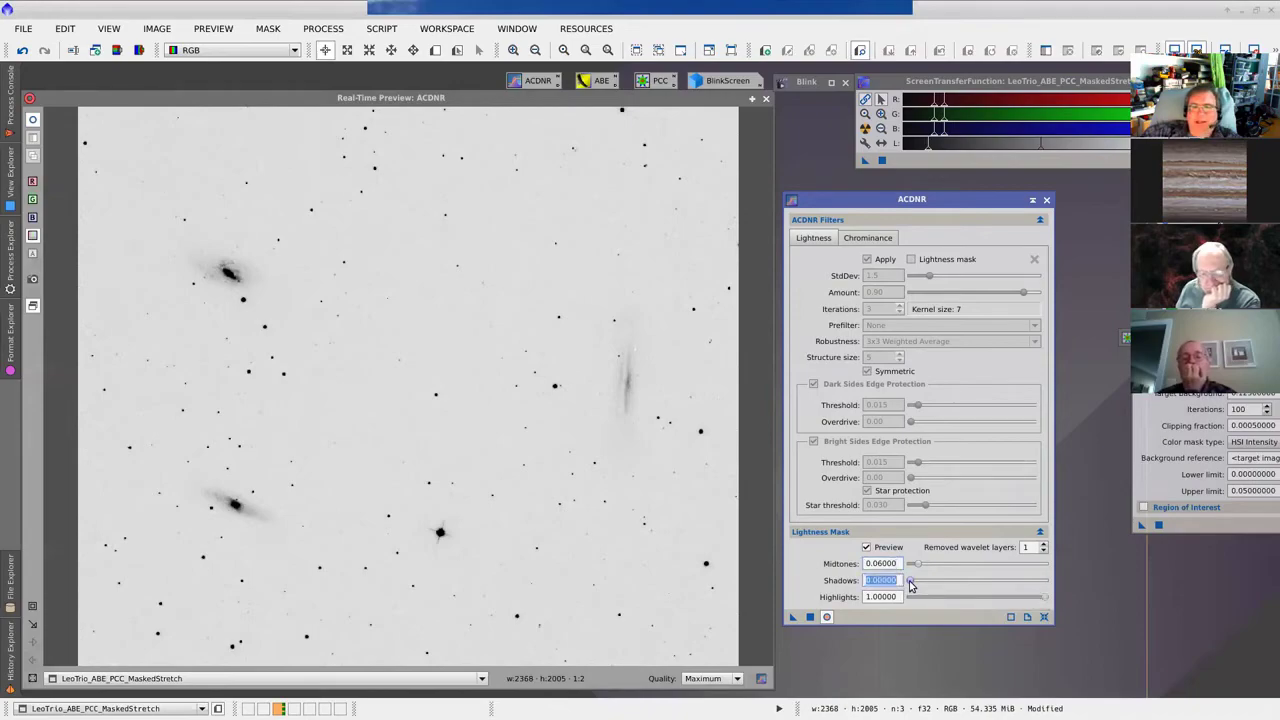
text(0.02)
key(Return)
drag(912, 585, 926, 586)
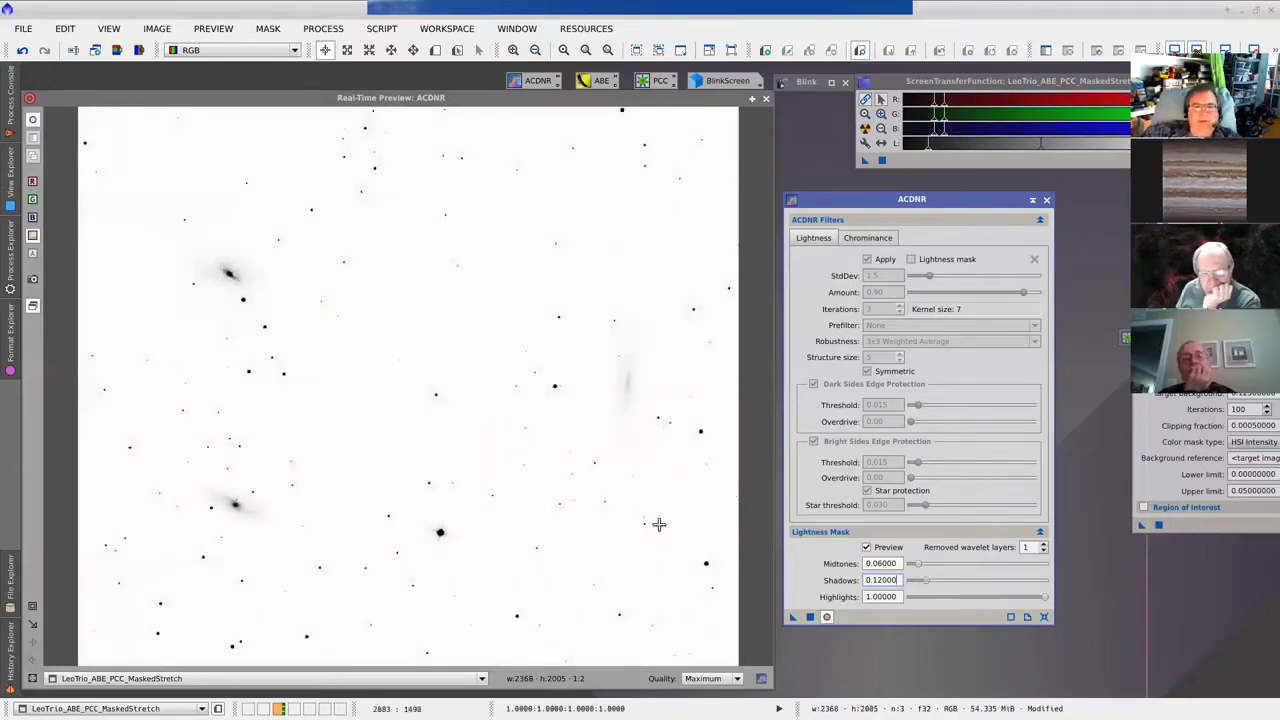
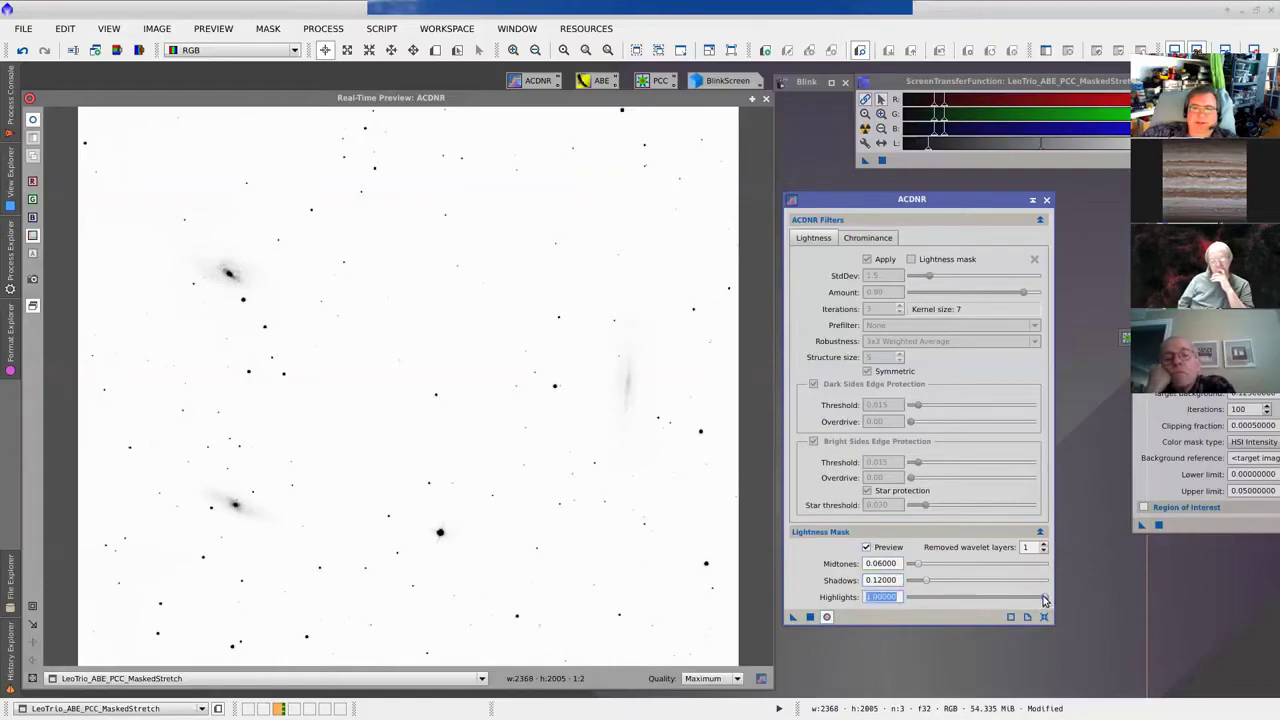
mouse_move(1047, 600)
mouse_down()
mouse_move(907, 600)
mouse_move(1060, 600)
mouse_up()
drag(911, 581, 926, 585)
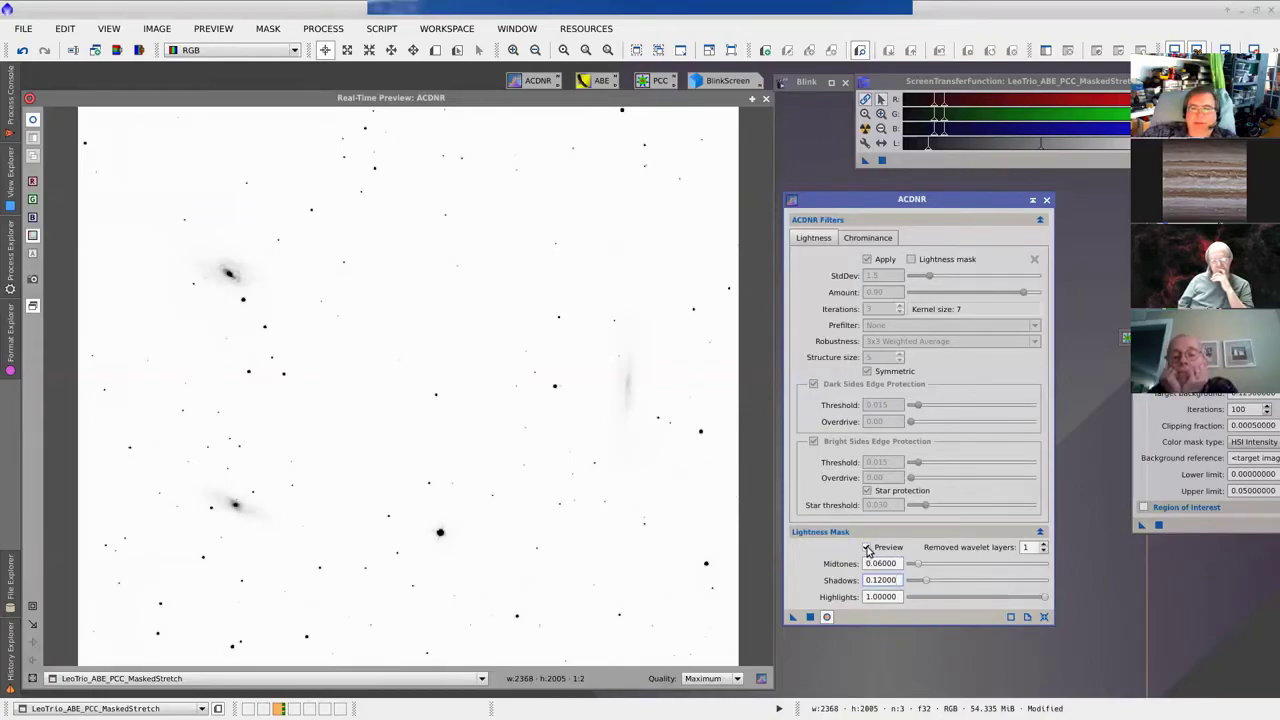
Step: Turn off the lightness mask preview and close the real-time preview
click(867, 549)
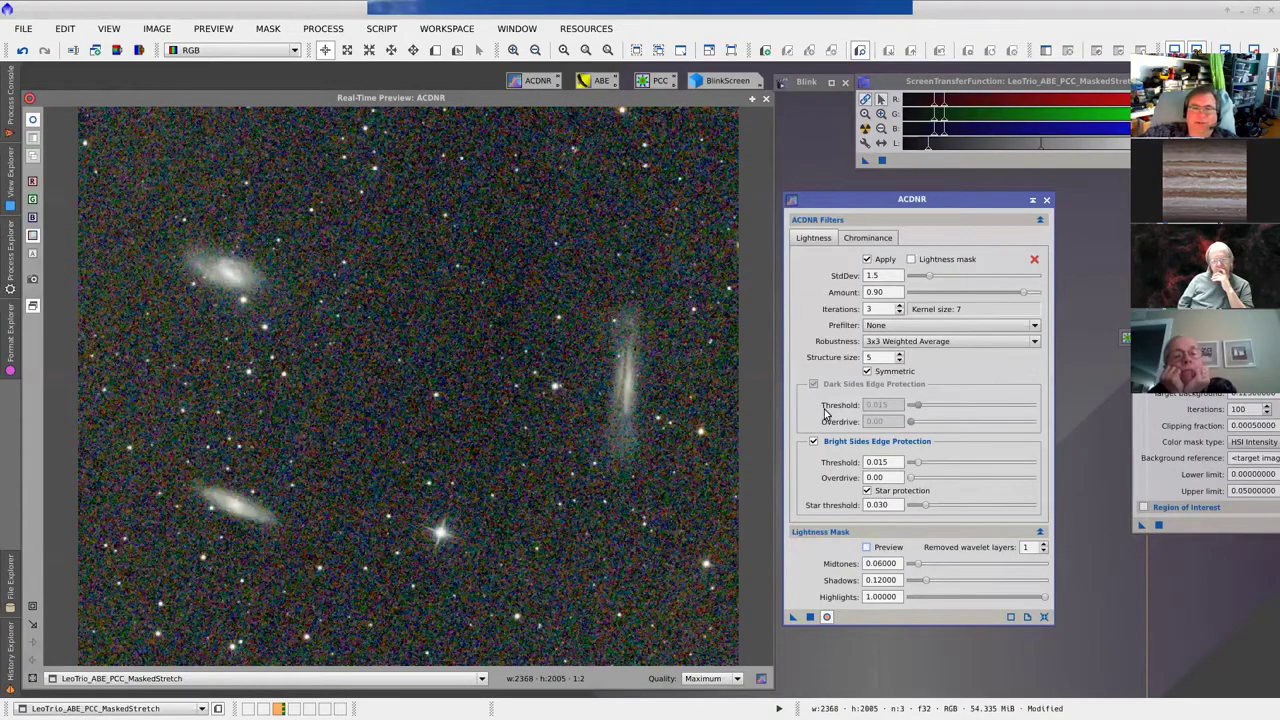
click(827, 619)
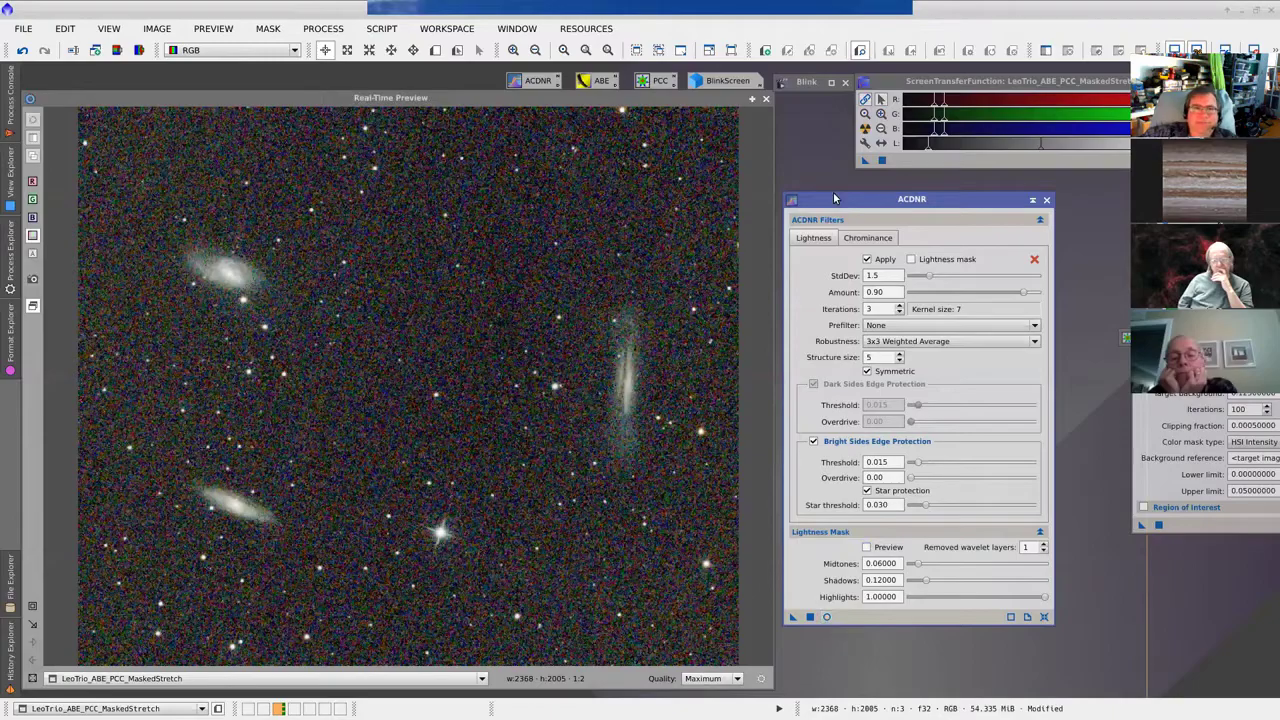
click(766, 99)
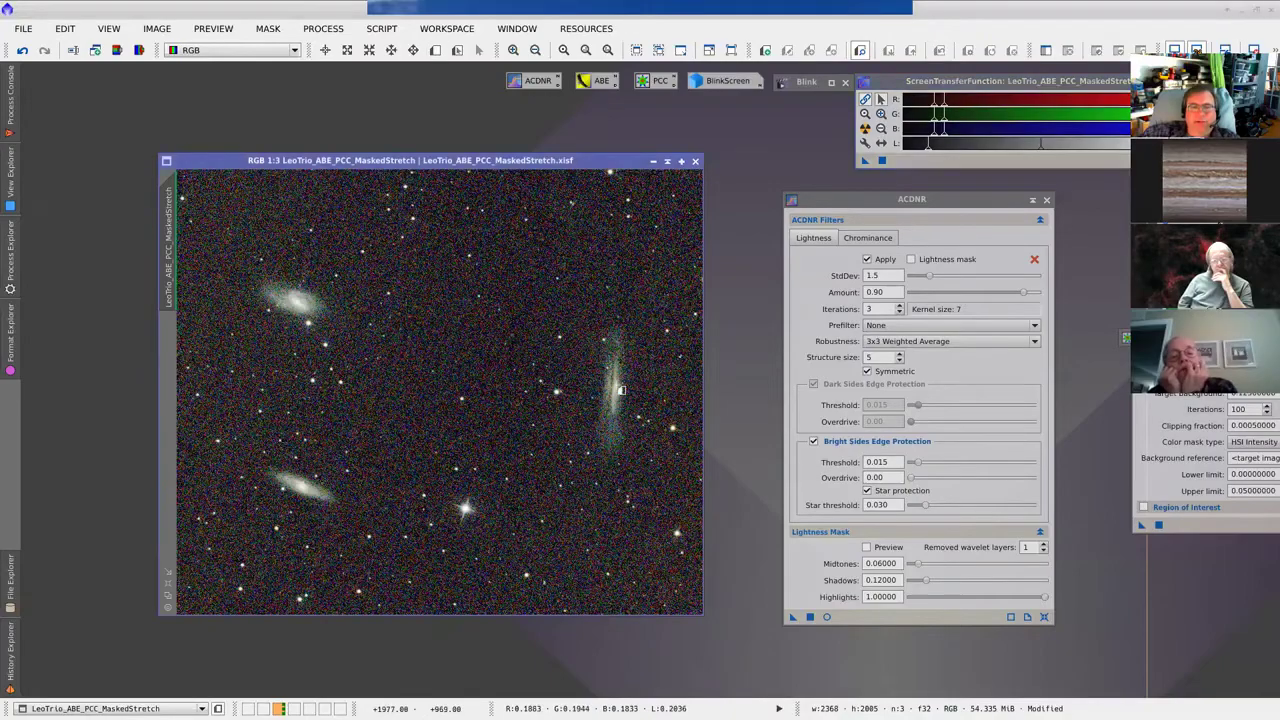
Step: Define a preview around the elongated vertical galaxy, view it, and return to the full image
drag(580, 311, 645, 480)
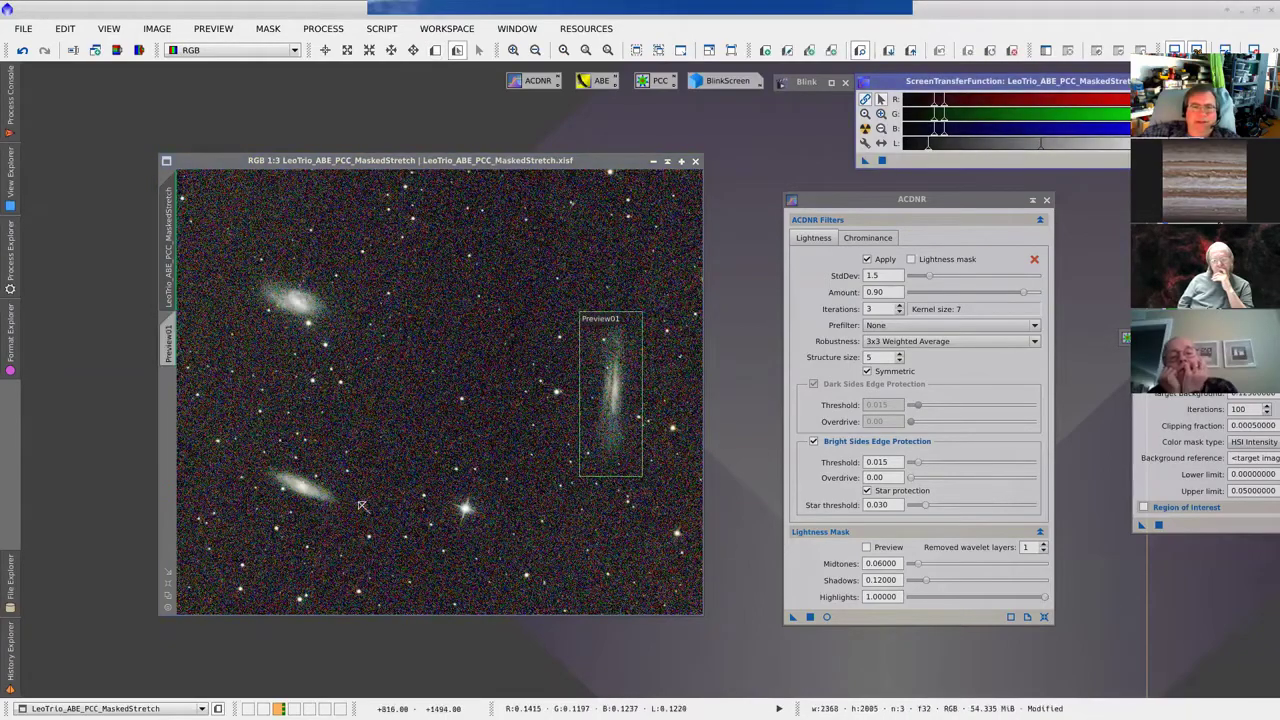
click(169, 343)
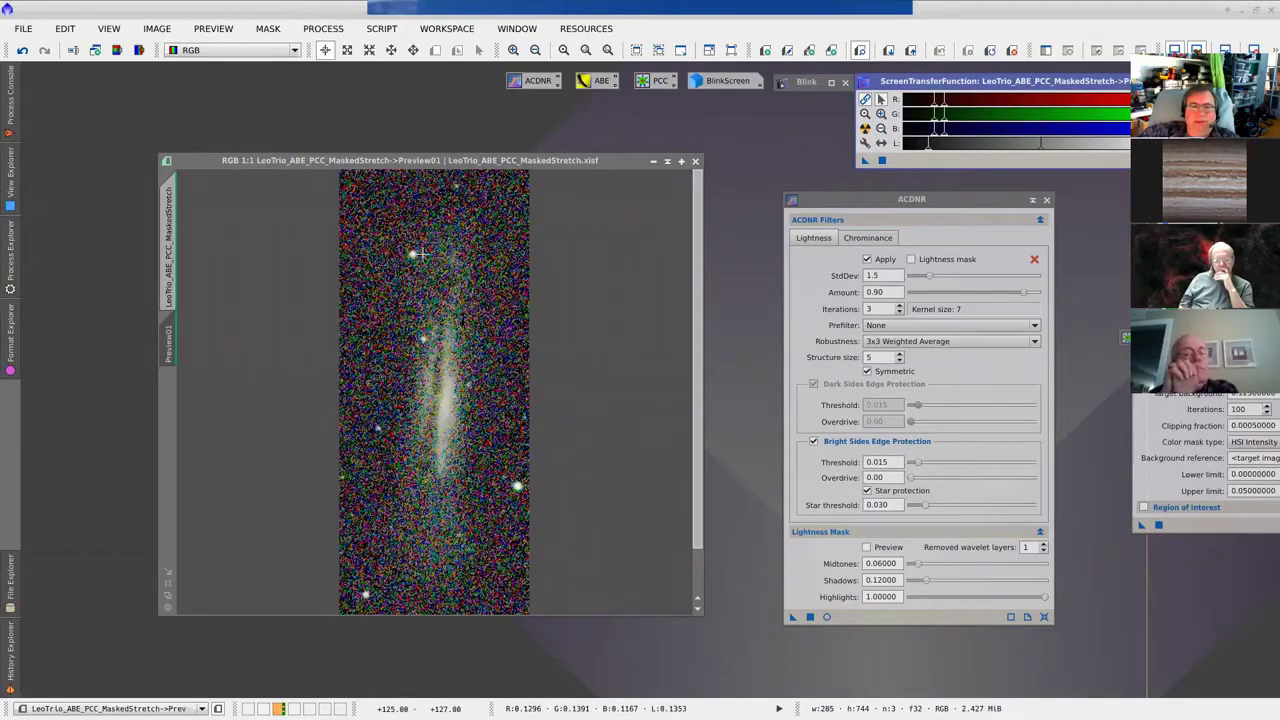
click(172, 284)
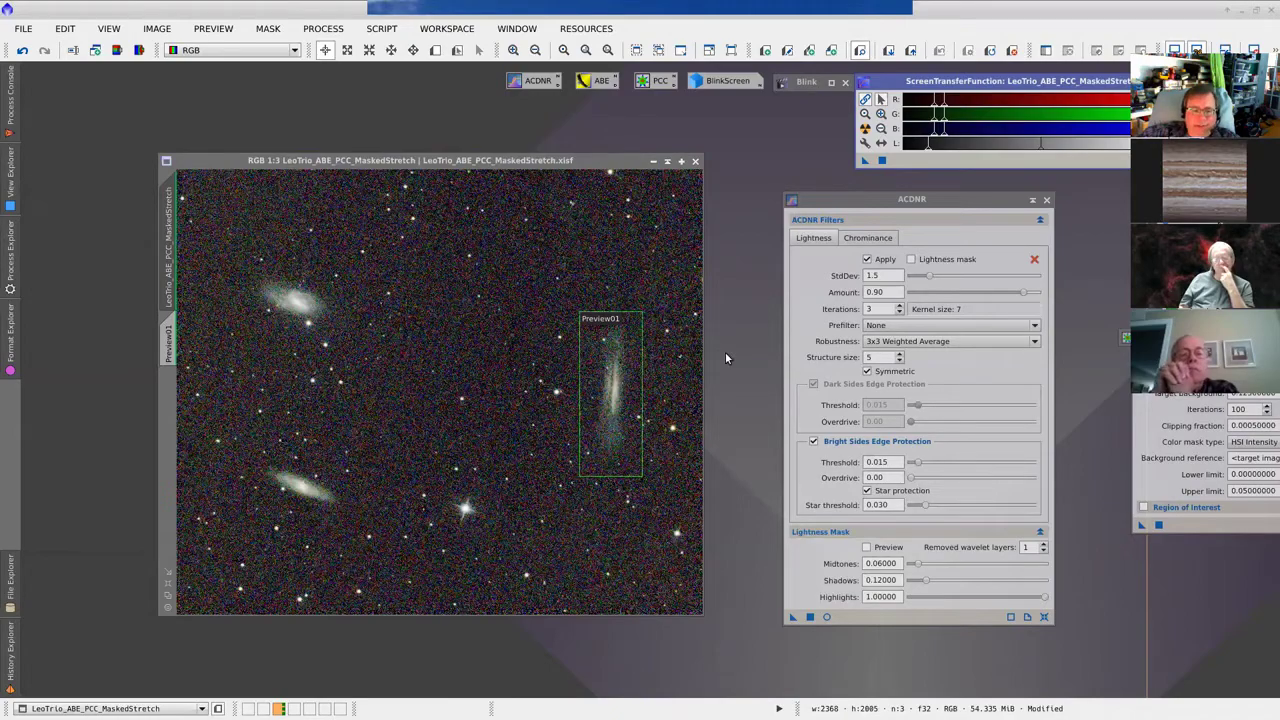
Step: Define three more previews: around the upper-left galaxy, over empty background near the centre, and around the lower-left galaxy
click(435, 50)
drag(225, 249, 355, 352)
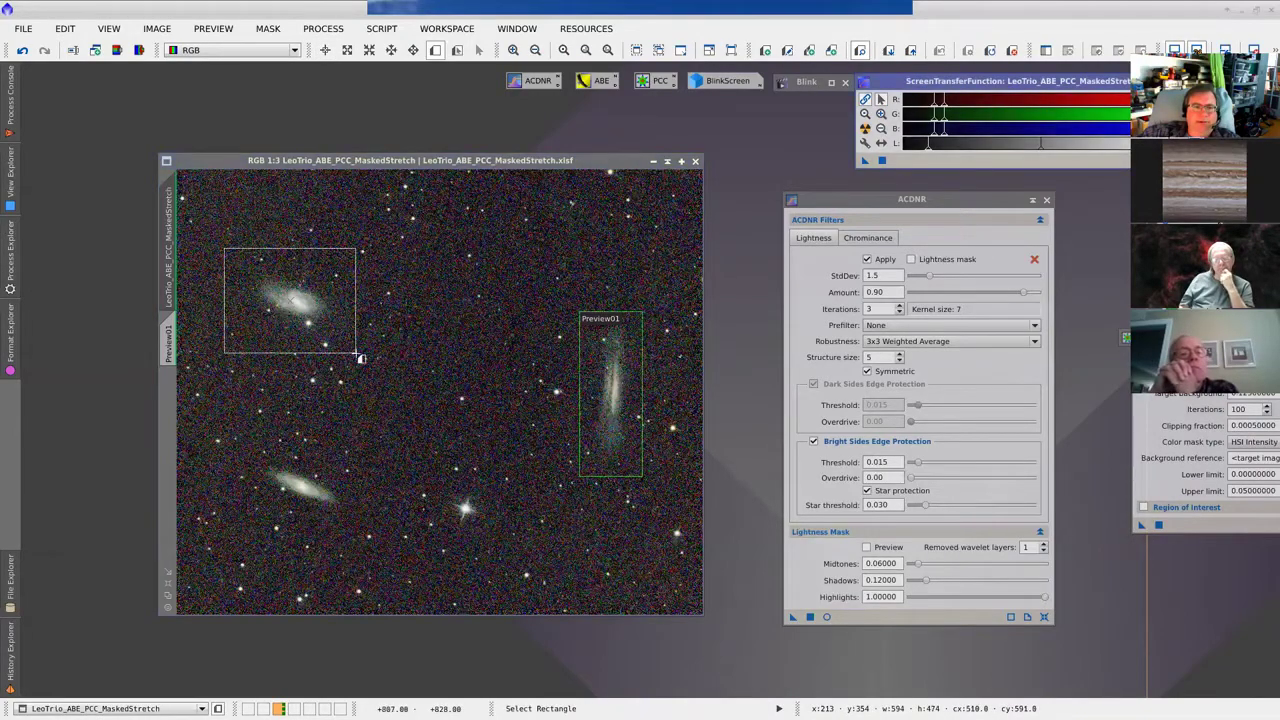
key(alt+n)
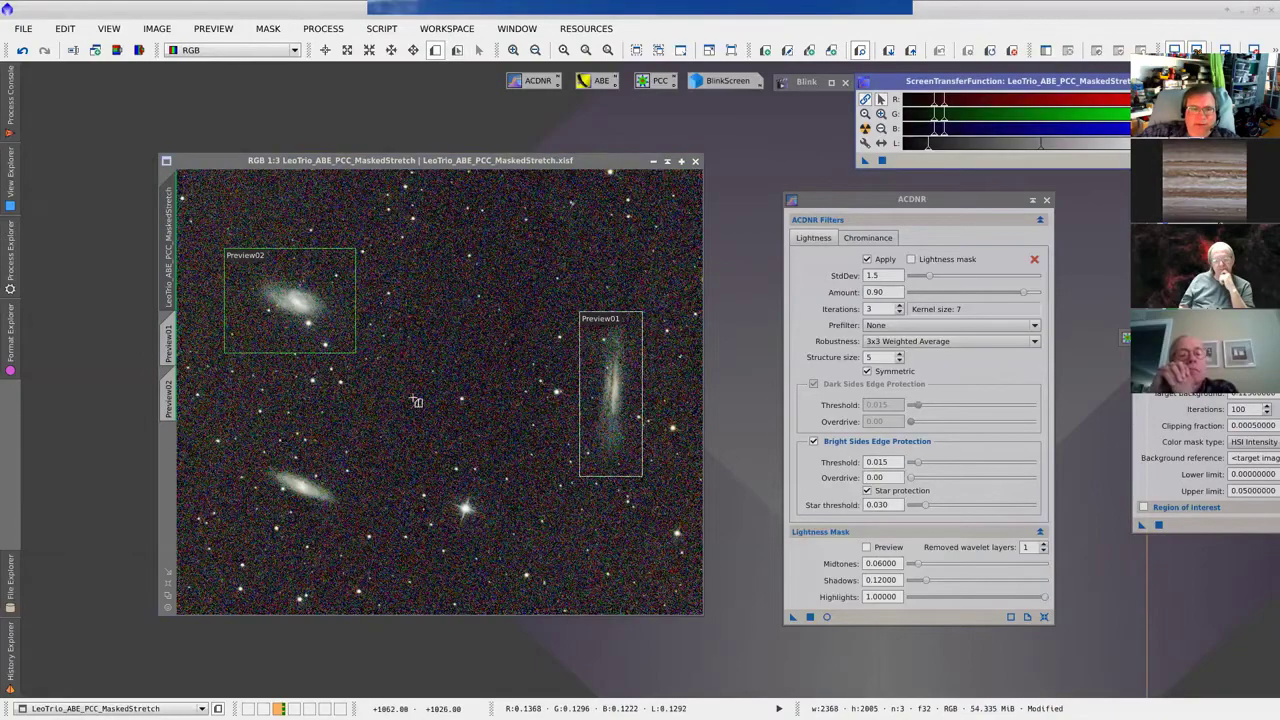
drag(400, 362, 488, 437)
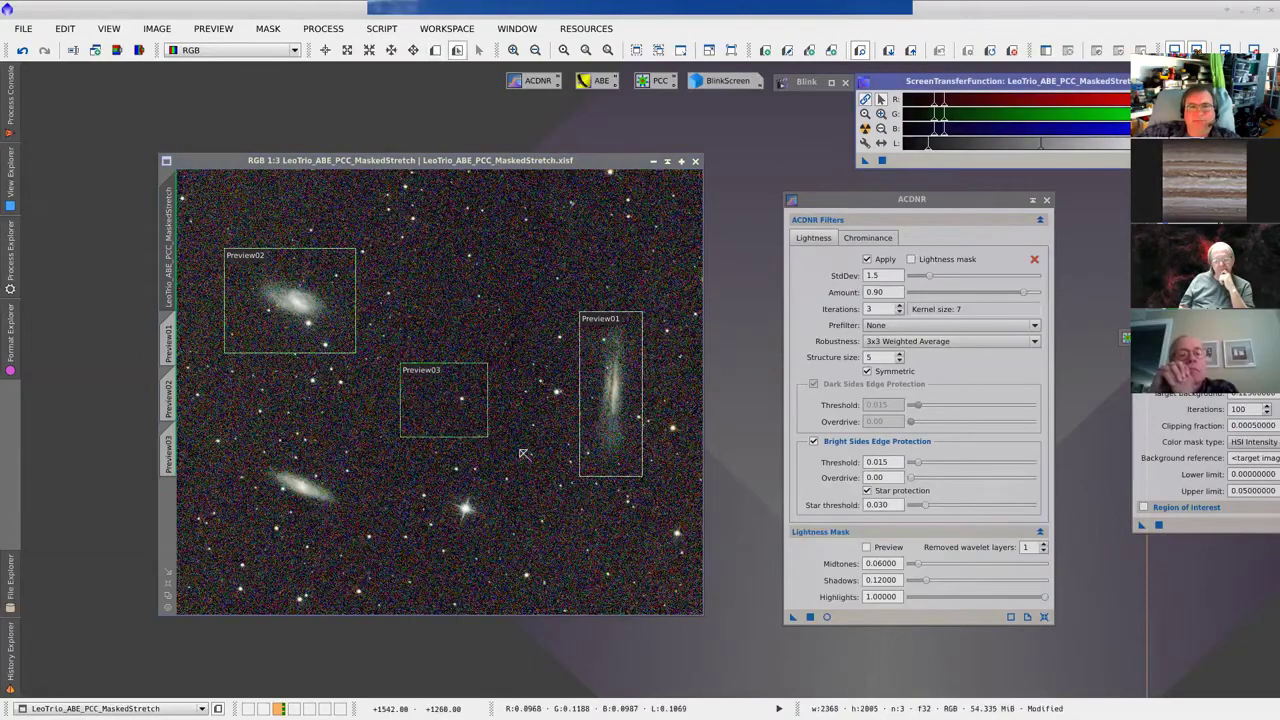
key(alt+n)
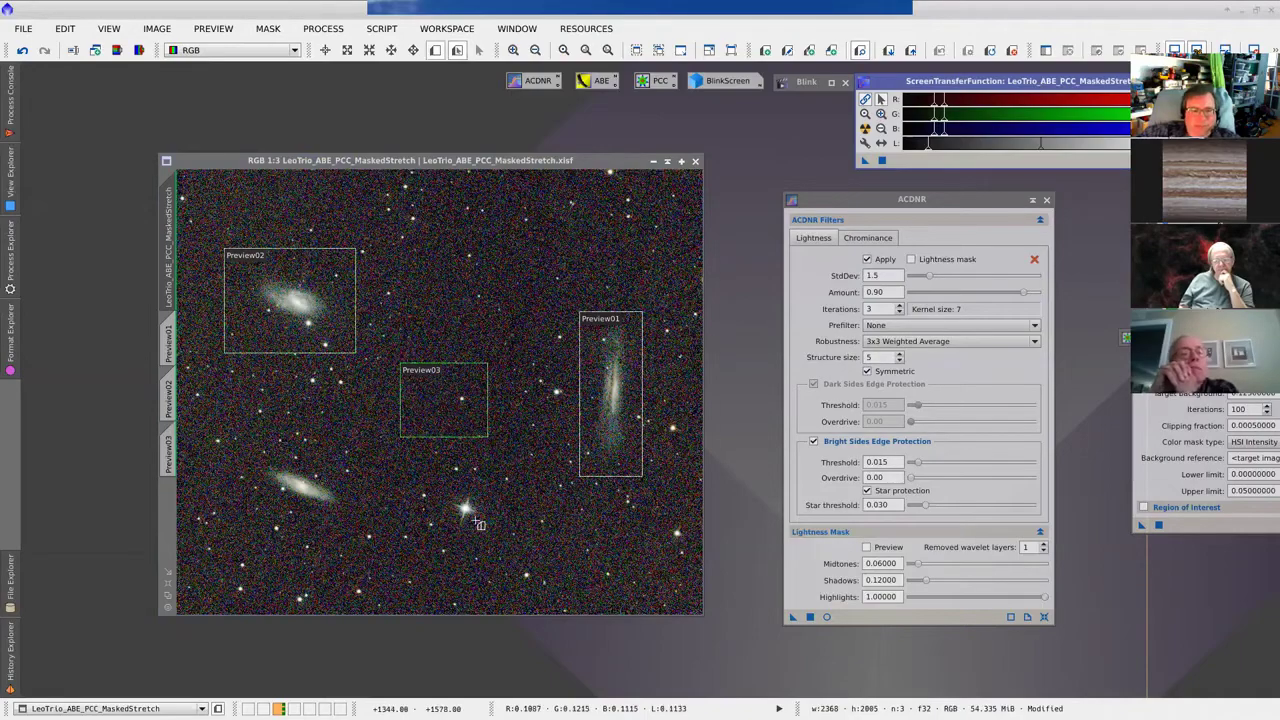
drag(233, 440, 369, 535)
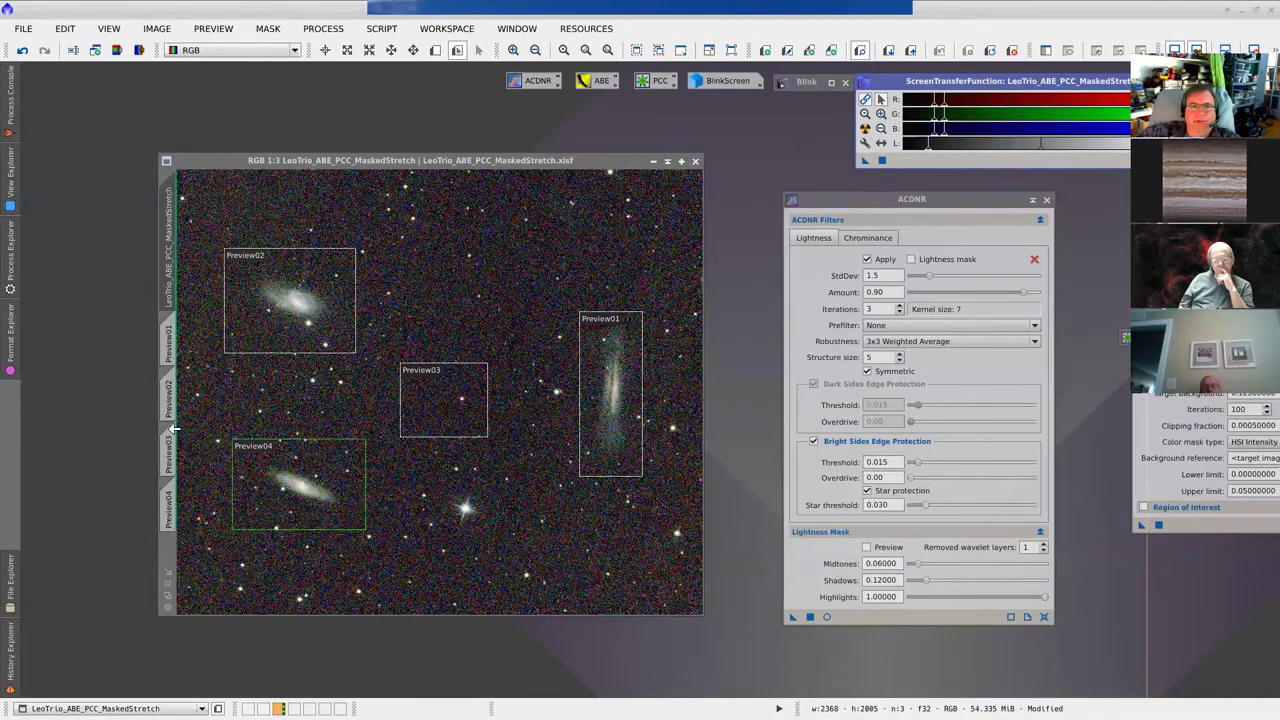
Step: Look through the four previews in turn and end on the central background preview
mouse_move(171, 341)
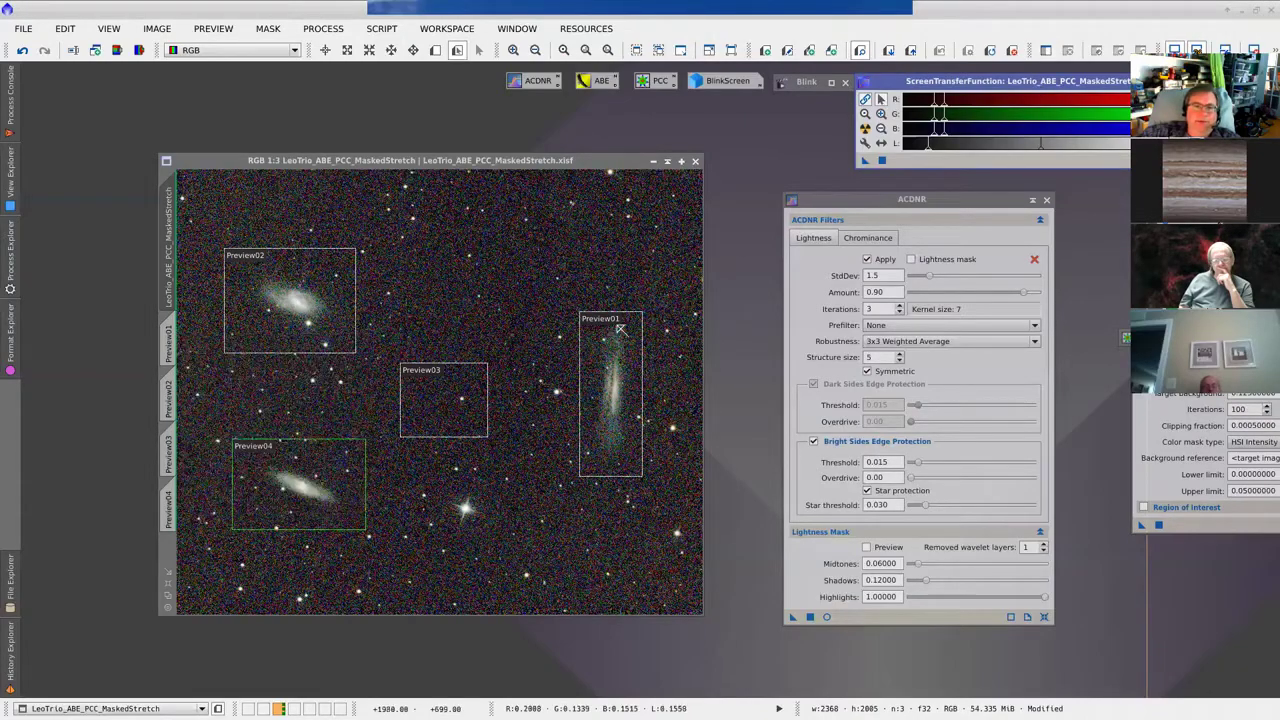
click(172, 340)
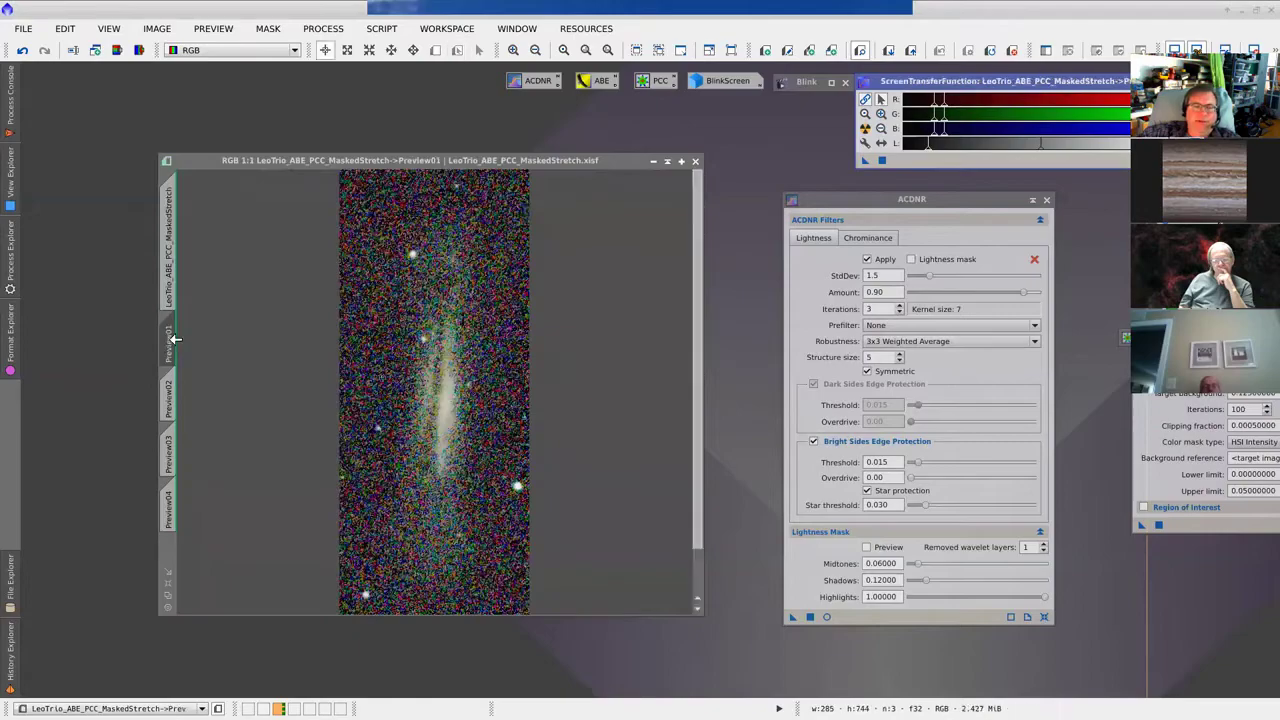
click(172, 390)
click(172, 444)
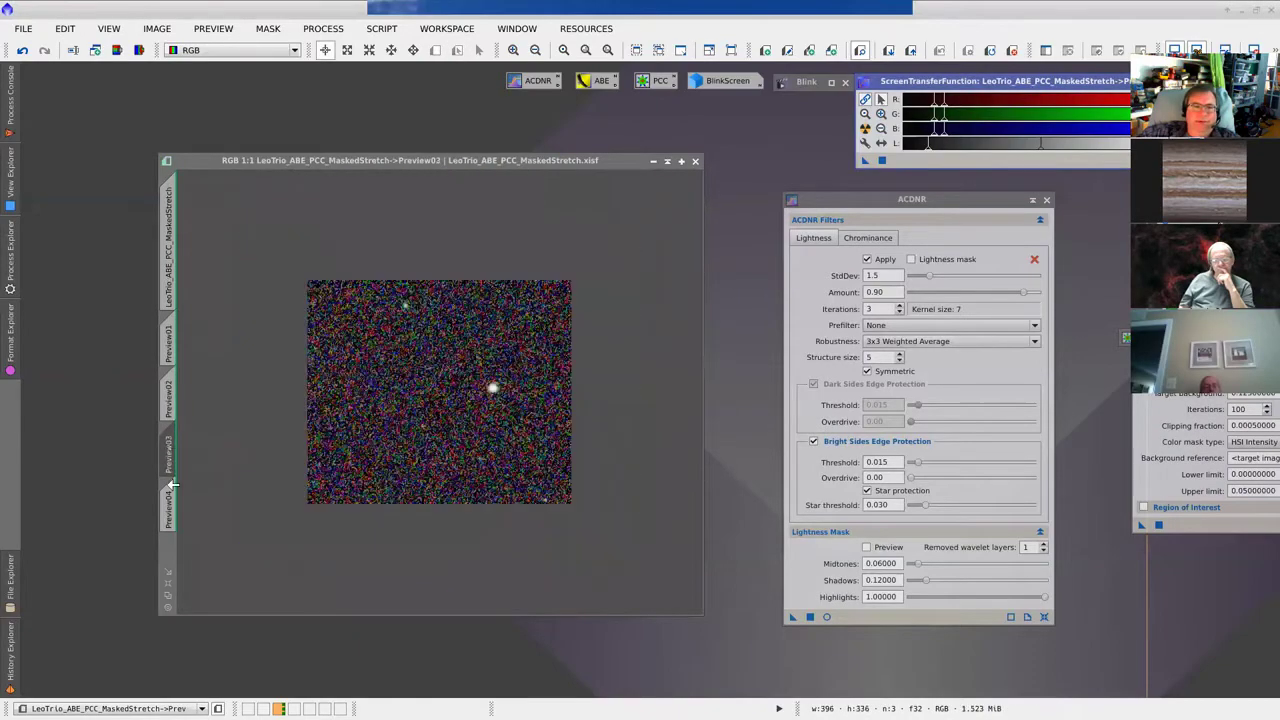
click(172, 505)
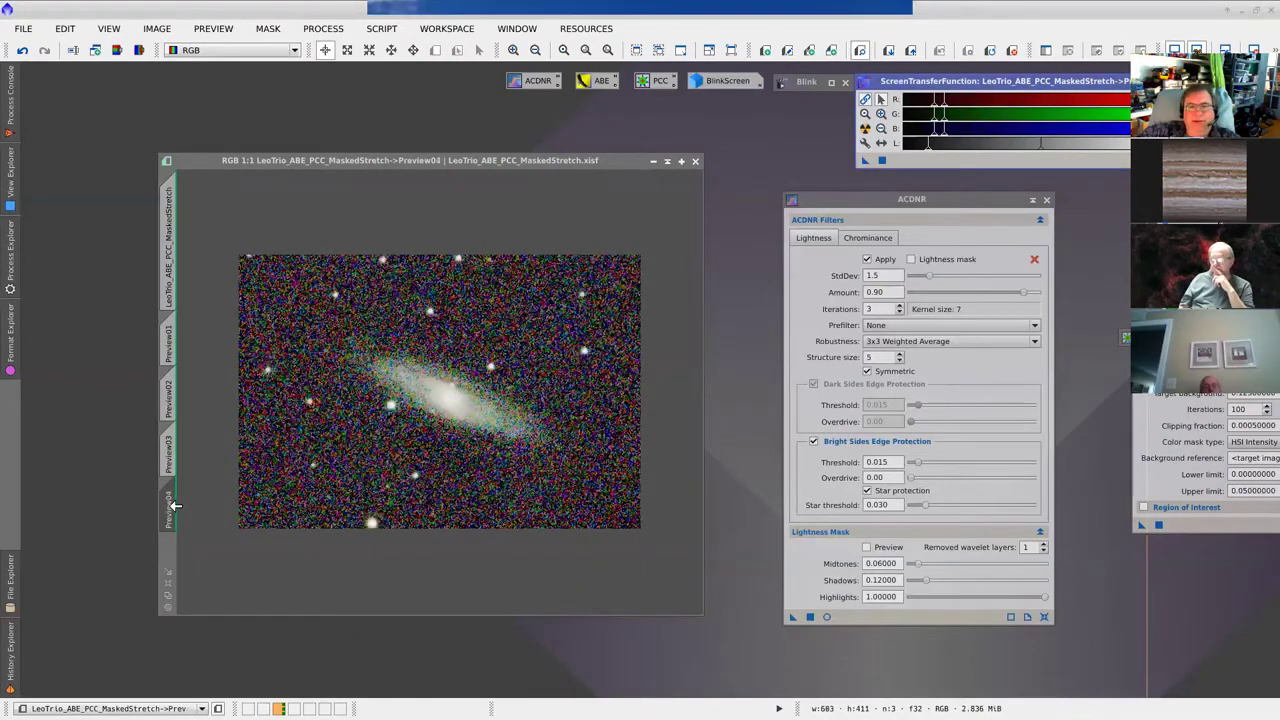
click(172, 399)
click(173, 444)
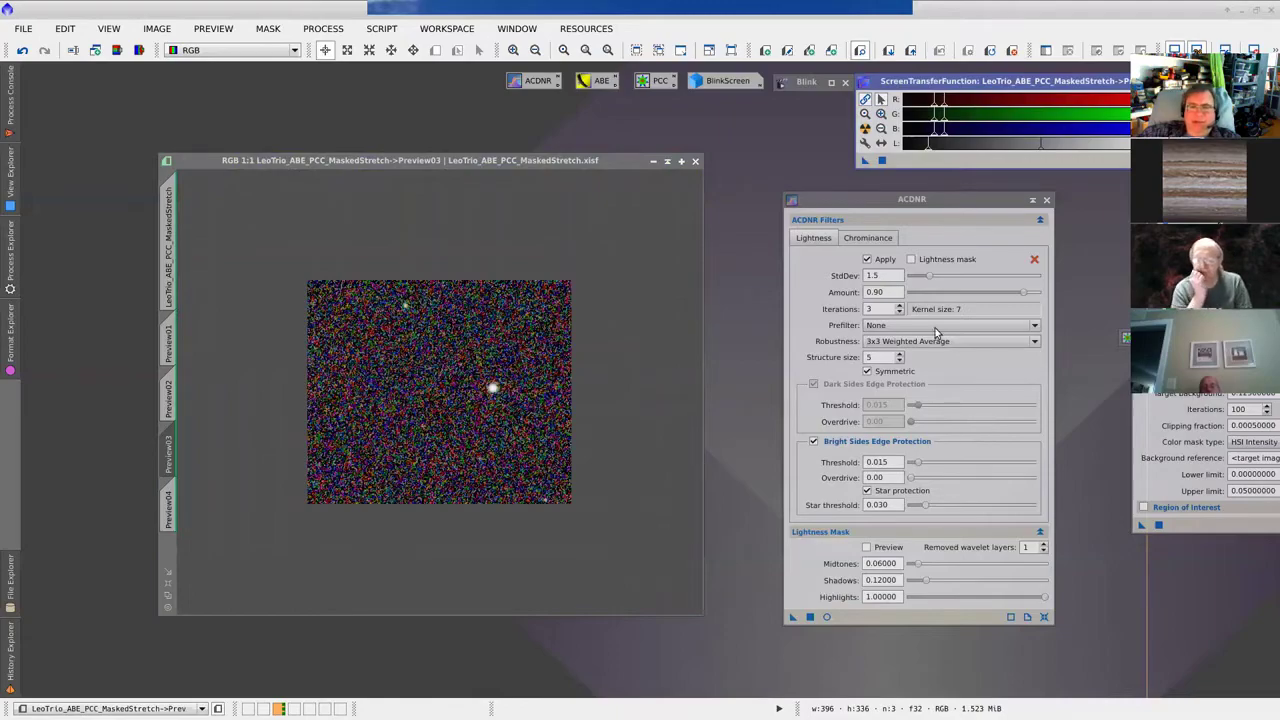
Step: Set ACDNR's lightness standard deviation to 9.0
drag(919, 203, 937, 182)
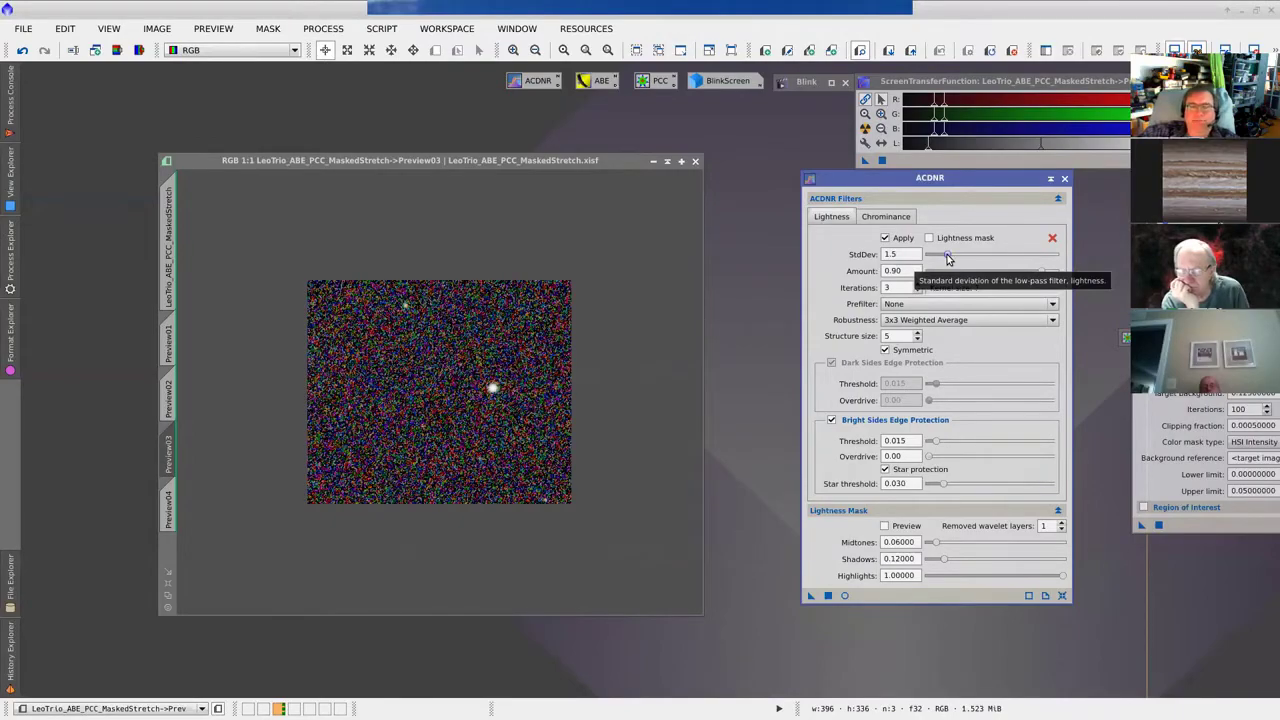
drag(948, 258, 941, 258)
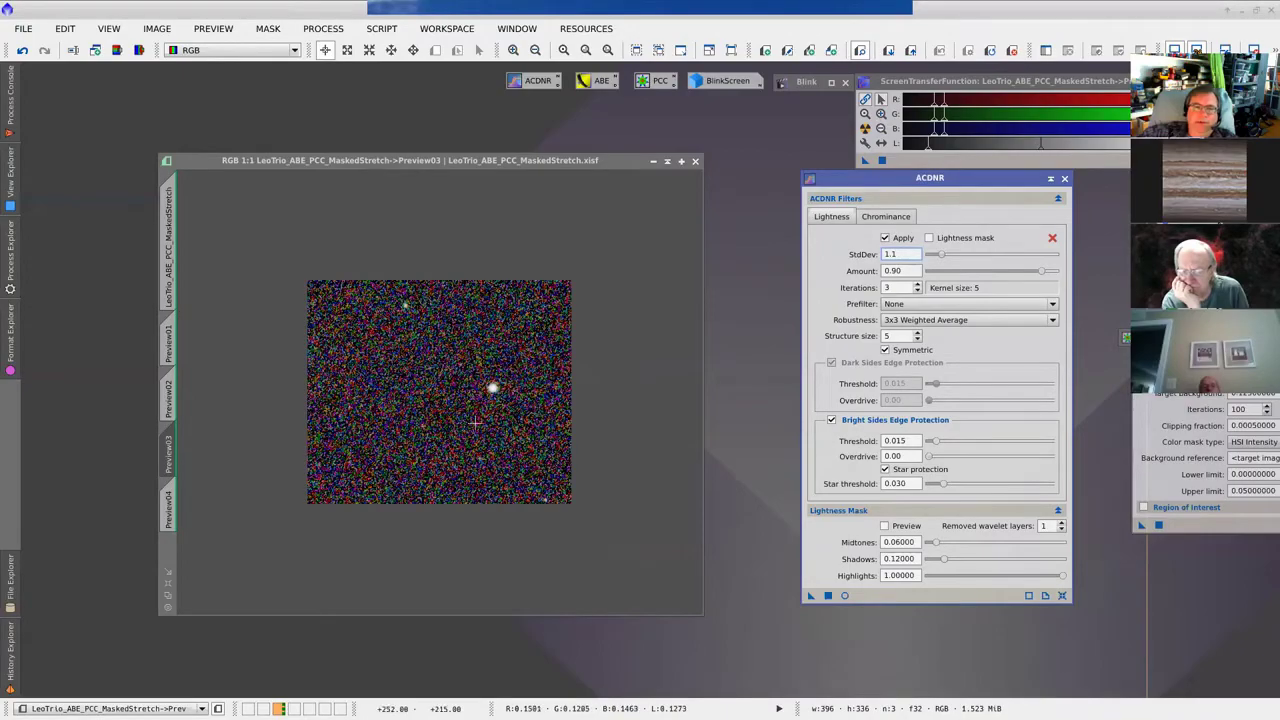
click(942, 254)
drag(980, 257, 1040, 258)
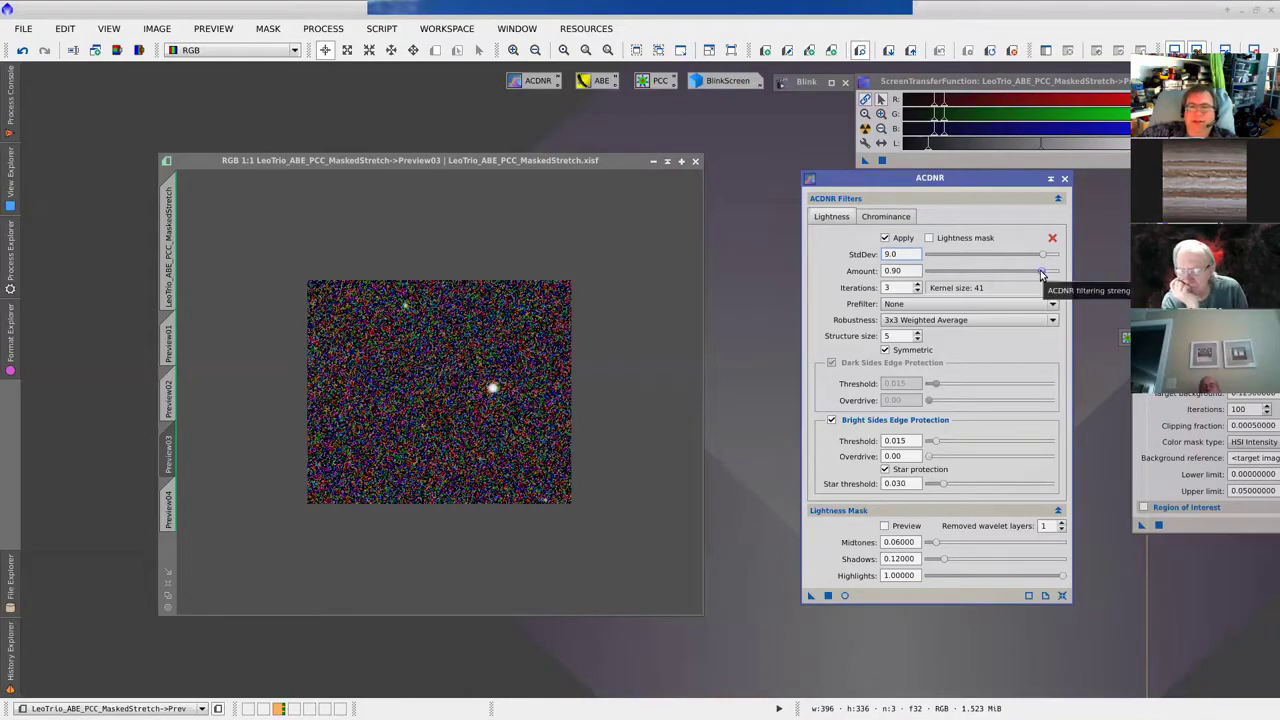
Step: Try the extremes of the lightness filtering amount, then set it to 0.50
key(Tab)
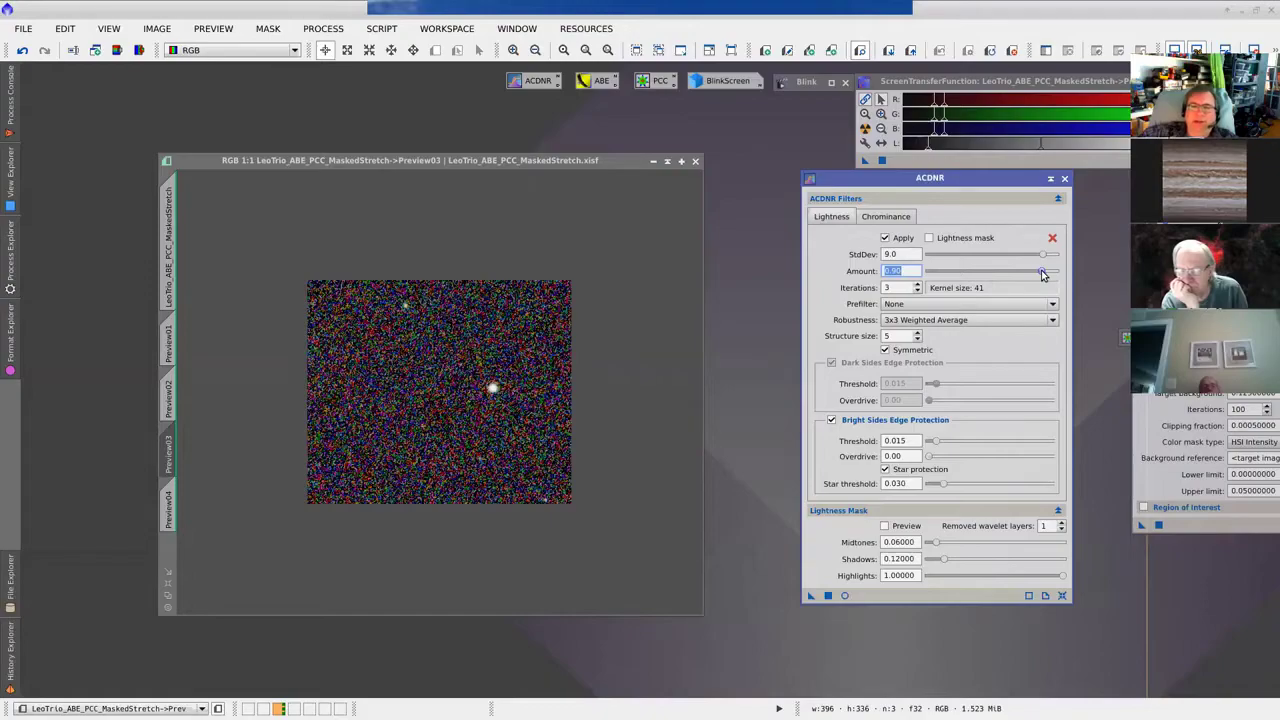
drag(1043, 272, 1064, 272)
drag(1056, 271, 926, 274)
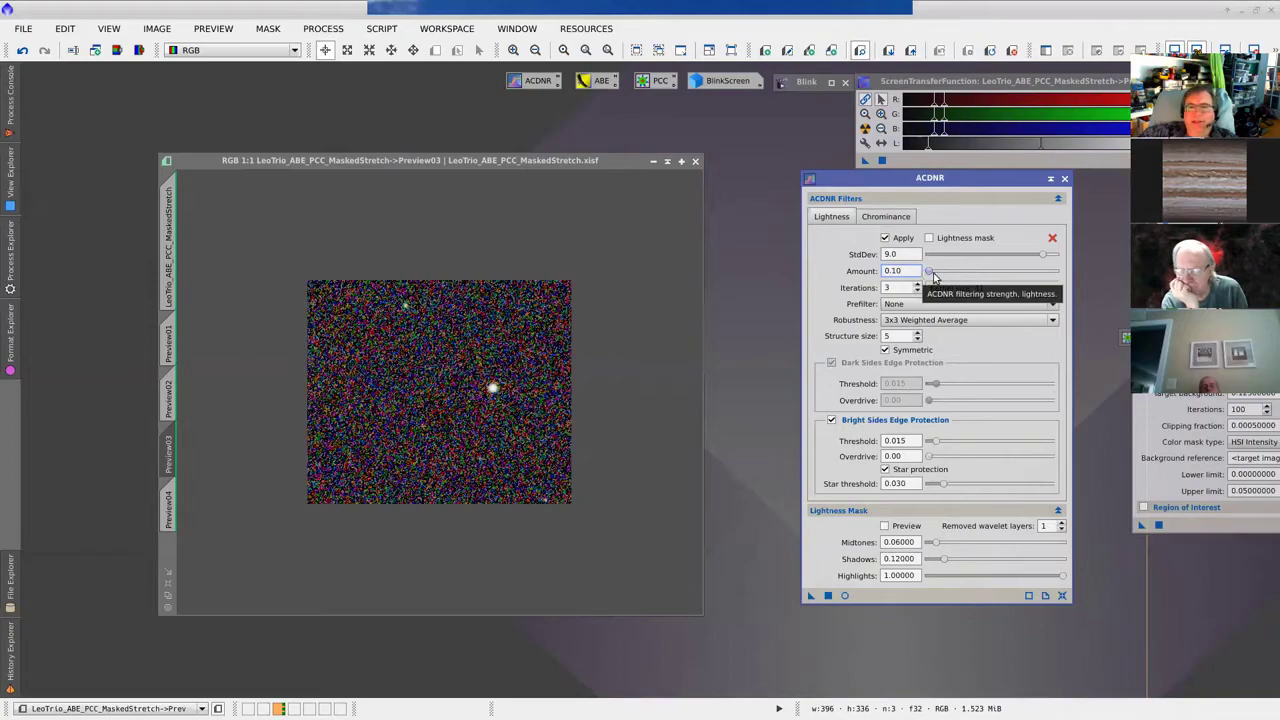
drag(928, 275, 985, 270)
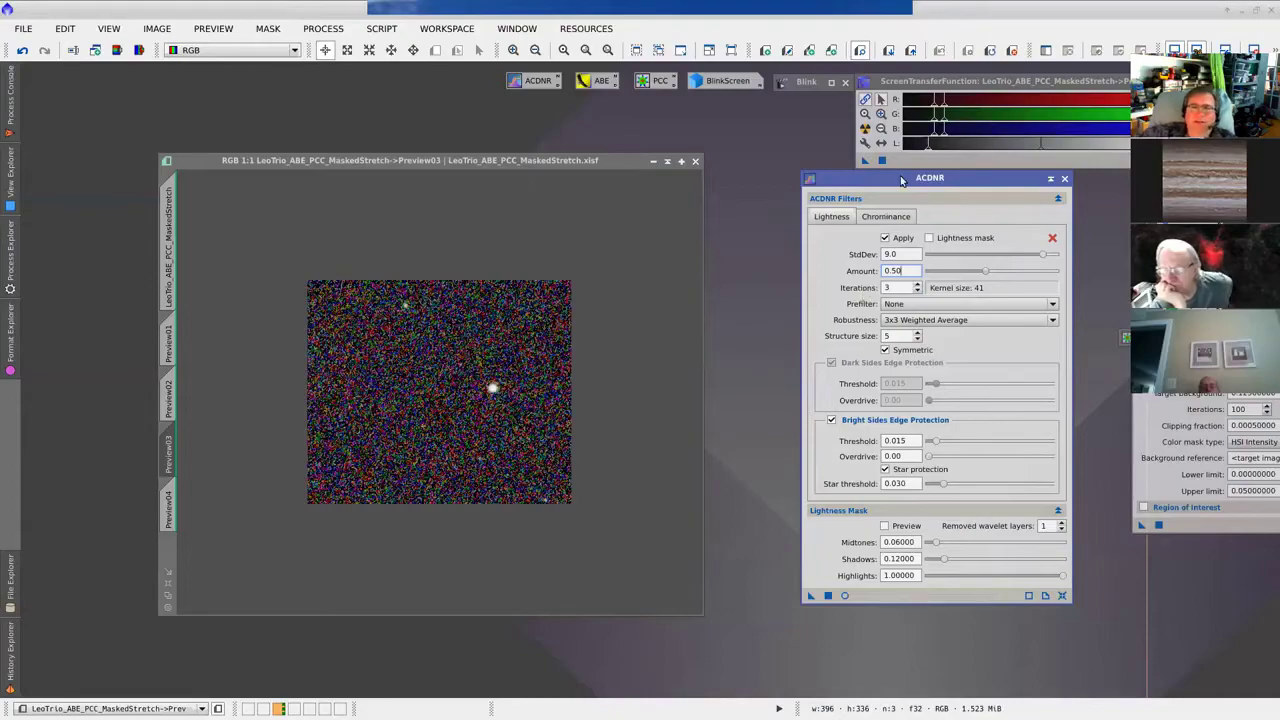
Step: Set the lightness prefilter to Multiscale and enable the lightness mask for lightness noise reduction
drag(900, 183, 907, 192)
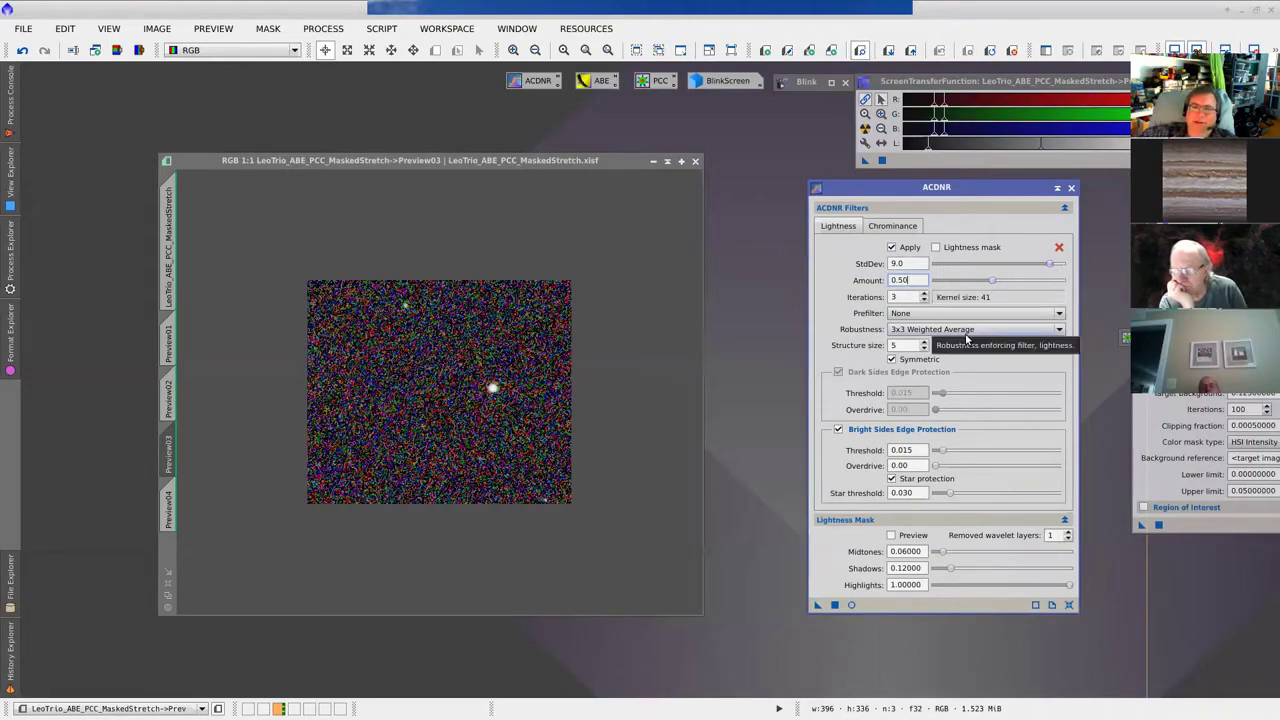
click(913, 316)
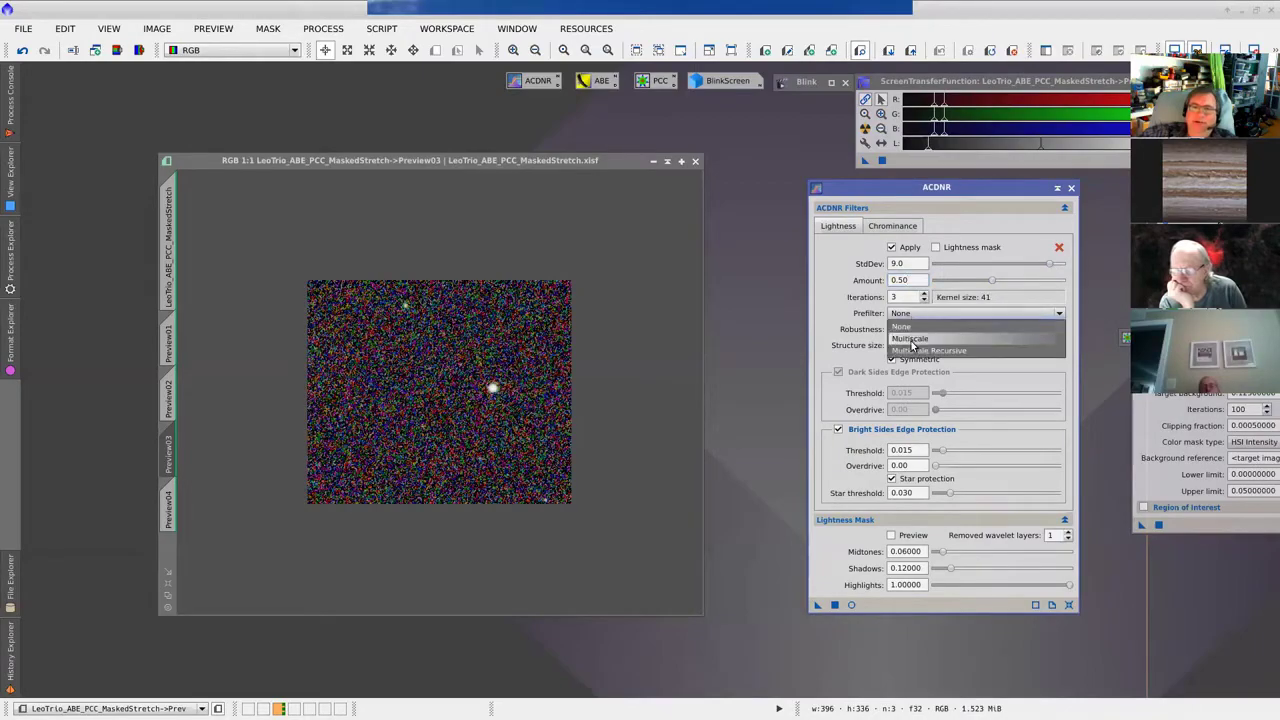
click(913, 341)
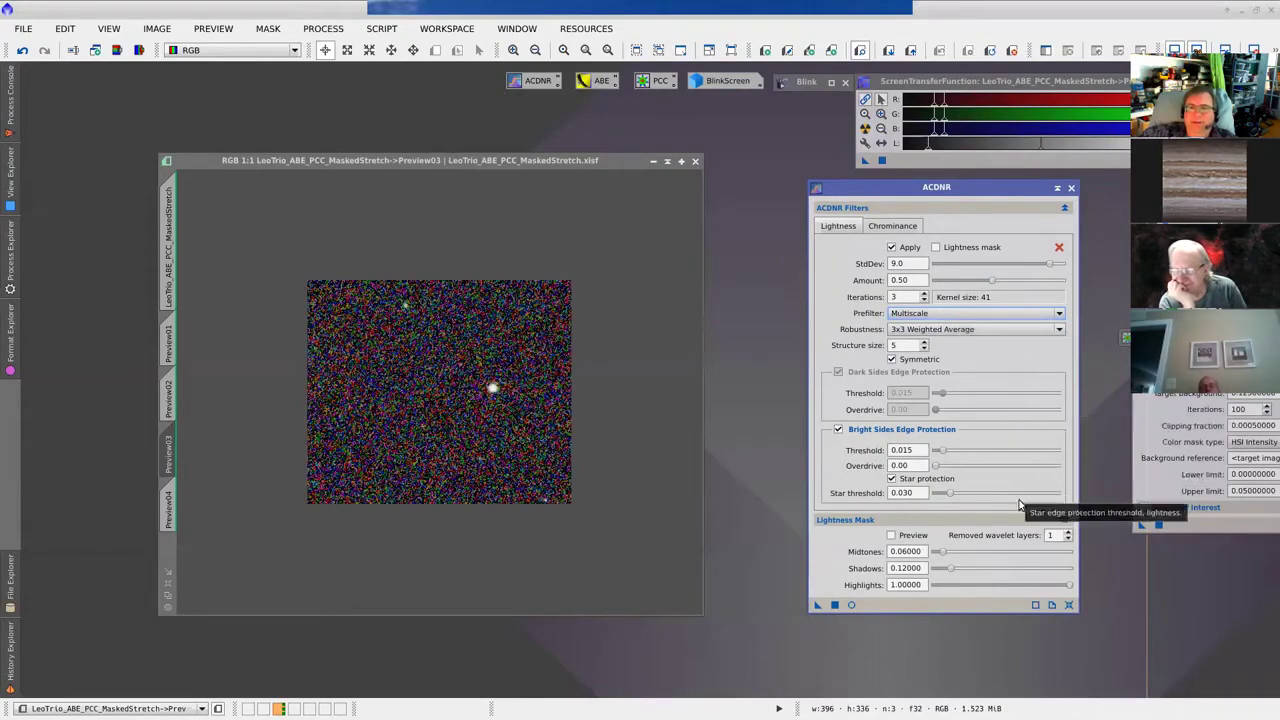
click(937, 248)
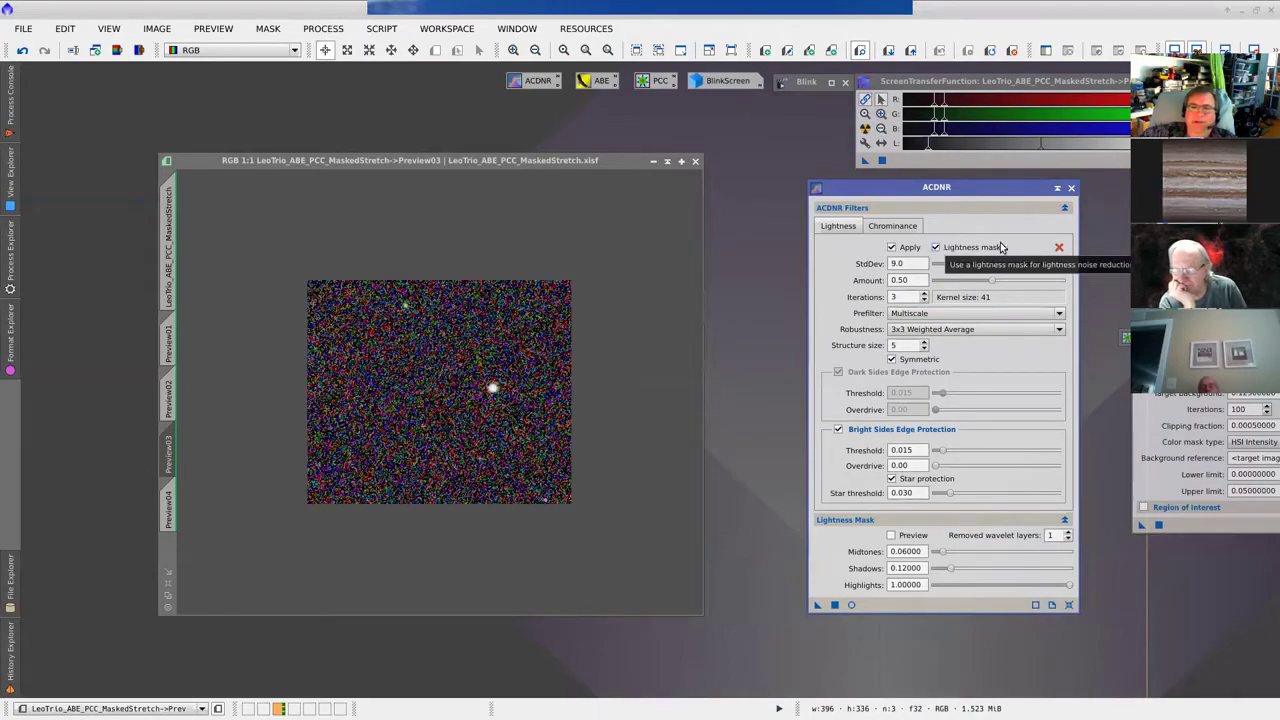
Step: Configure ACDNR's chrominance noise reduction with a lightness mask, standard deviation 9.2, amount 0.56 and the Multiscale Recursive prefilter
click(906, 231)
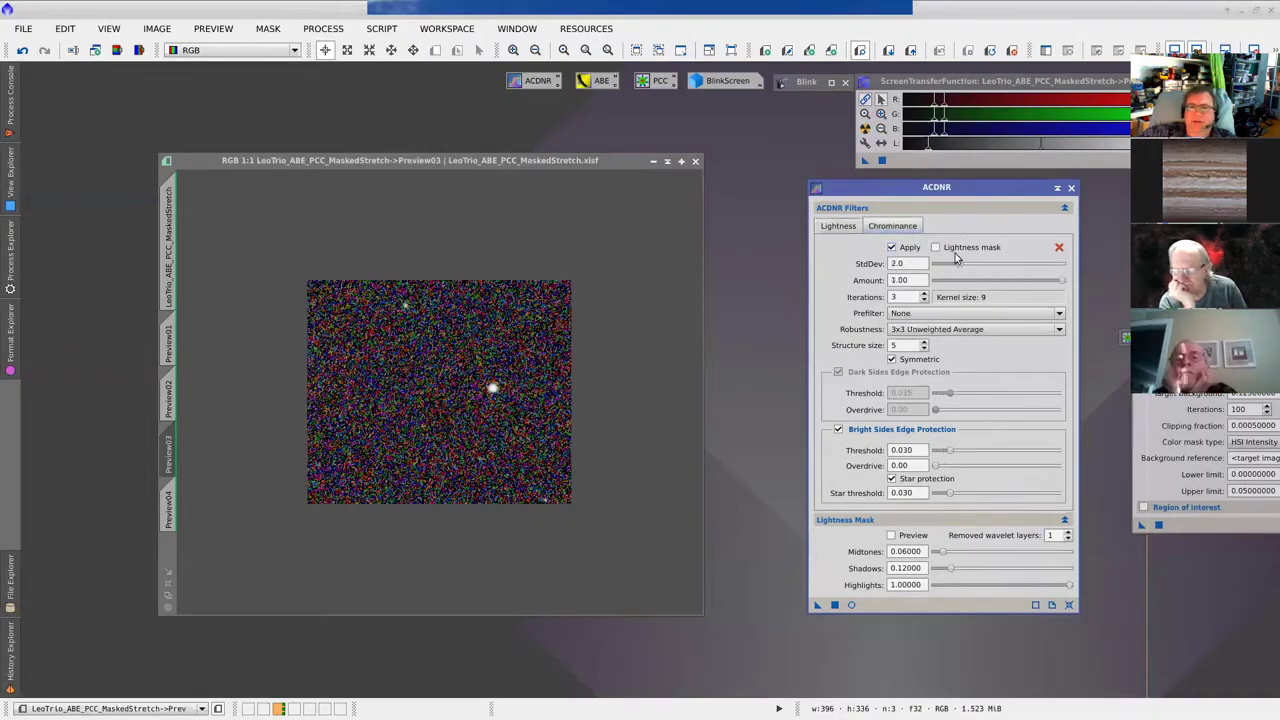
mouse_move(1004, 265)
mouse_down()
mouse_move(1055, 266)
mouse_move(997, 289)
mouse_up()
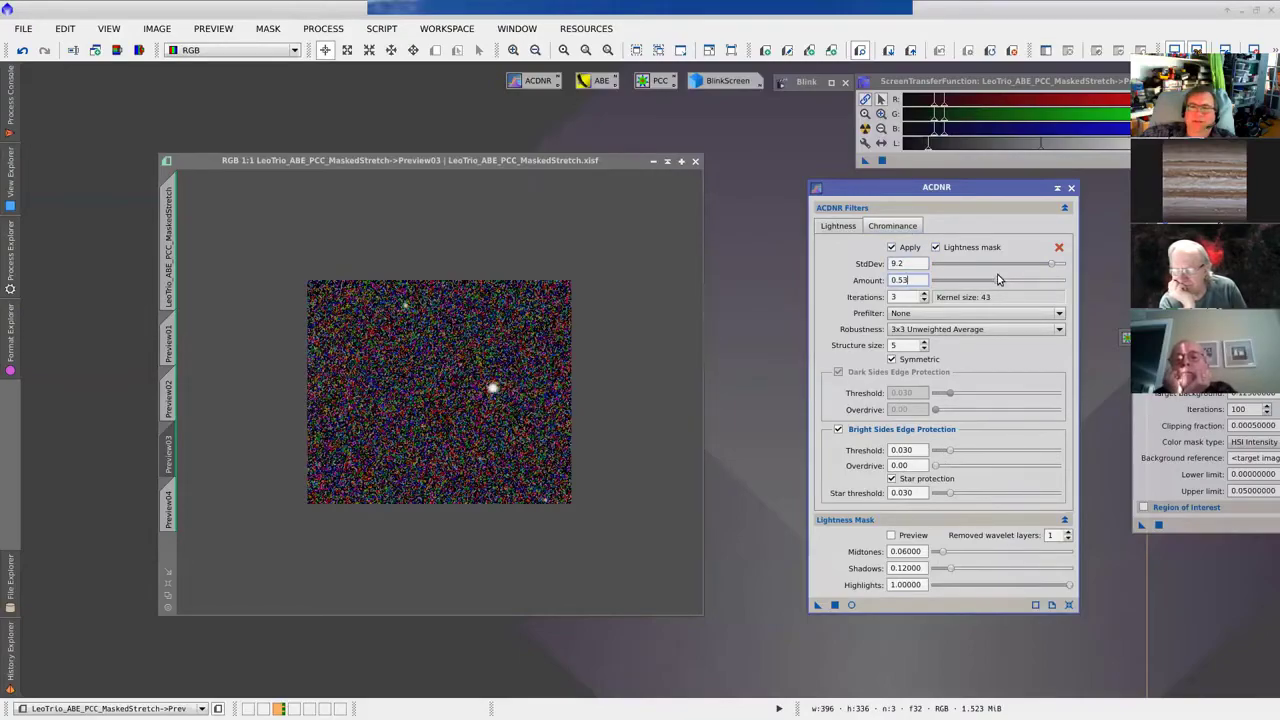
click(1000, 313)
click(960, 348)
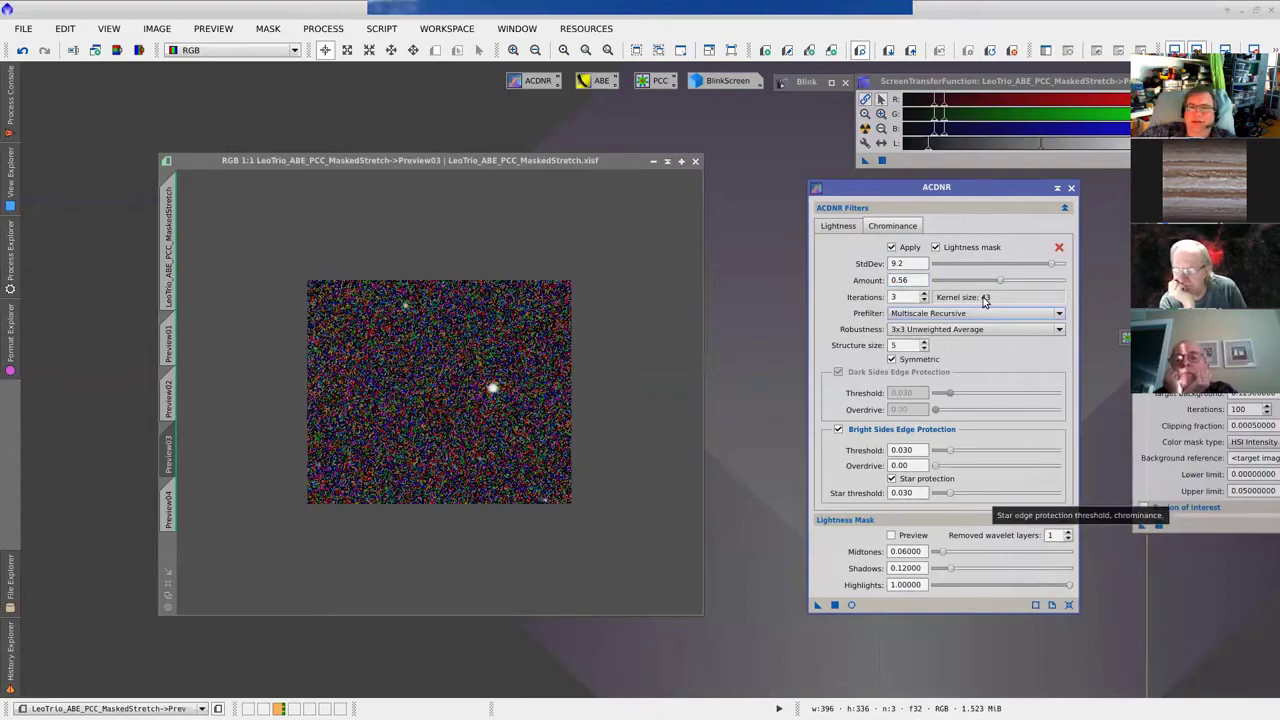
click(840, 227)
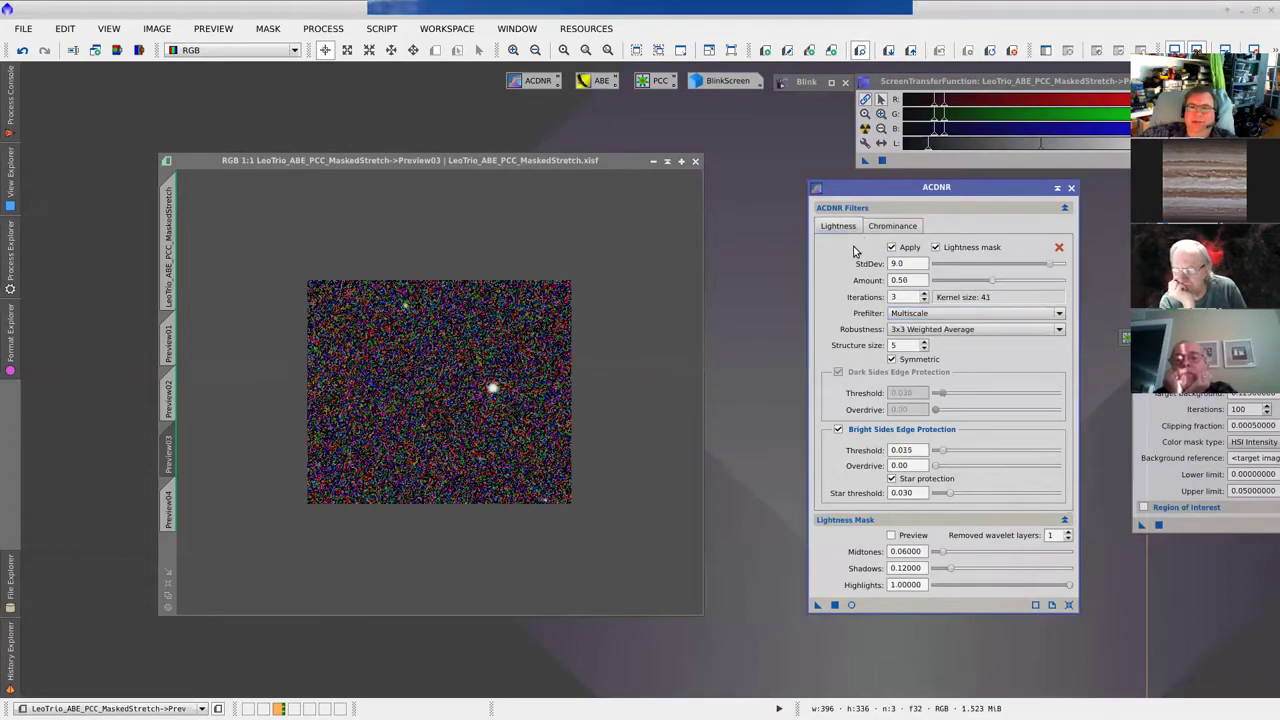
Step: Apply ACDNR to the central background preview and compare it repeatedly before and after the noise reduction
drag(818, 607, 403, 348)
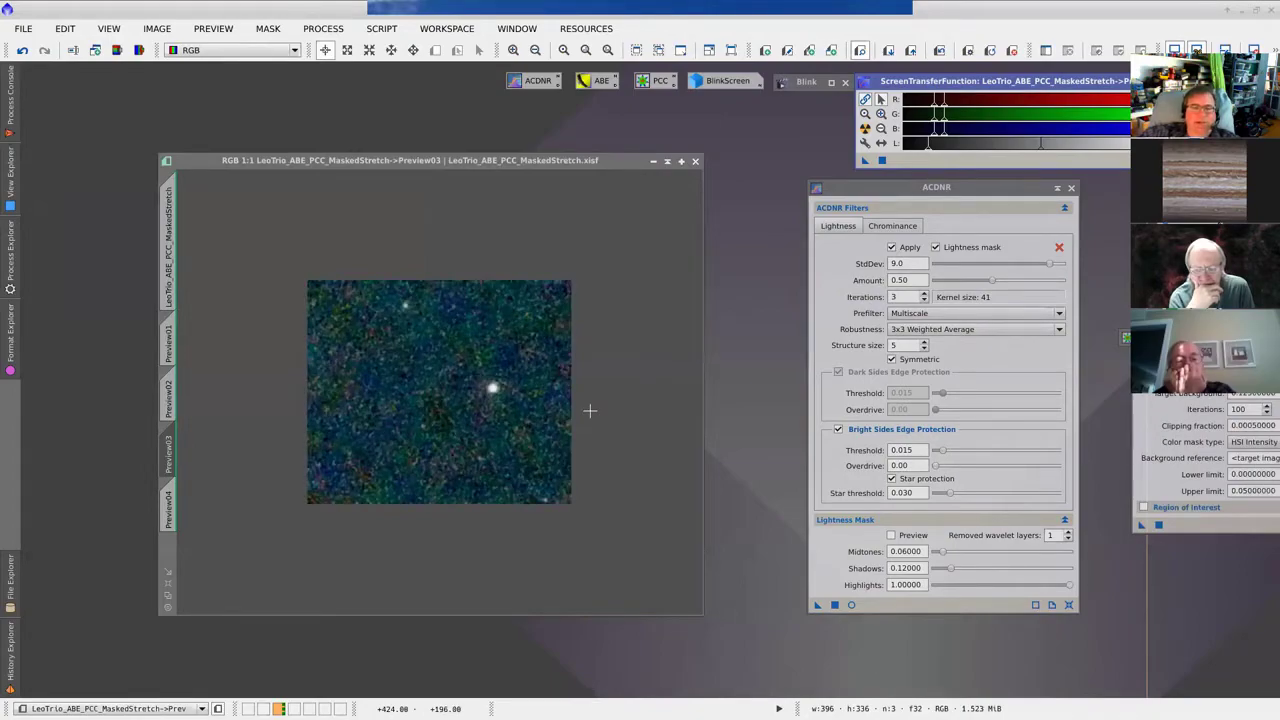
key(ctrl+shift+z)
key(ctrl+shift+z)
key(ctrl+shift+z)
key(ctrl+shift+z)
key(ctrl+shift+z)
key(ctrl+shift+z)
key(ctrl+shift+z)
key(ctrl+shift+z)
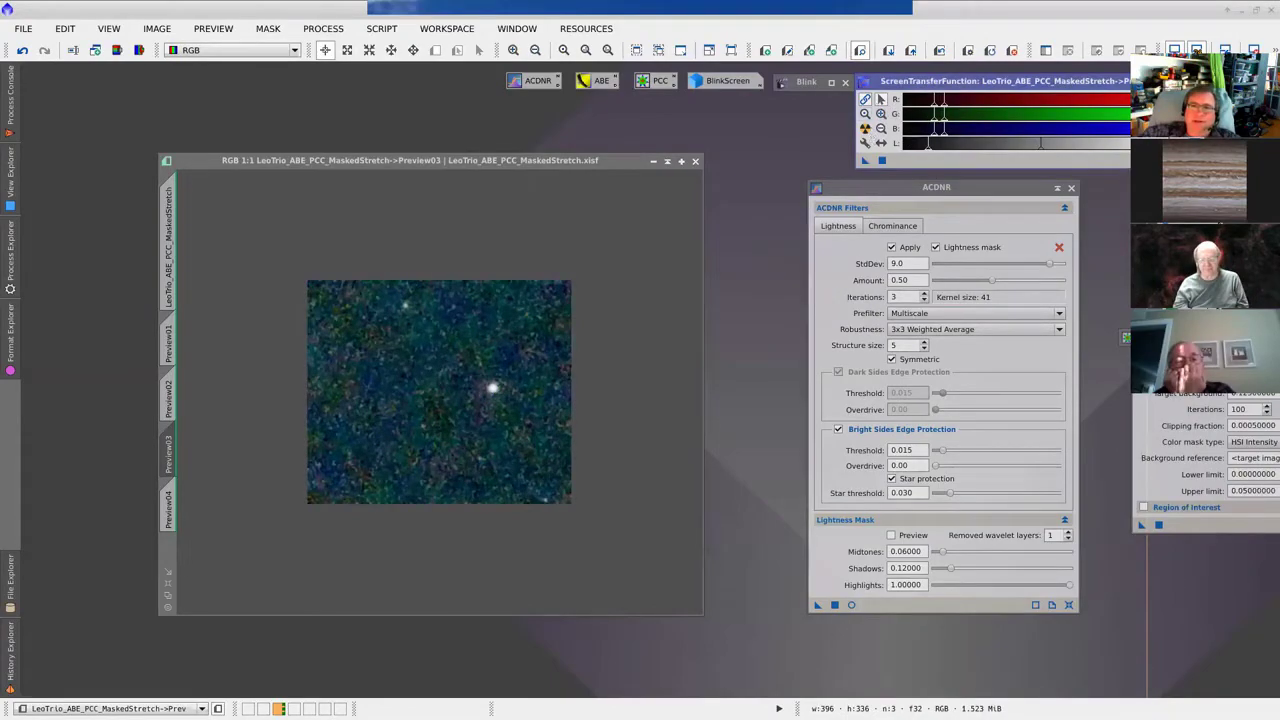
Step: Reset the background preview's screen stretch and adjust its shadows and midtones for a gentler display
key(ctrl+F12)
drag(1037, 124, 1011, 125)
drag(905, 124, 919, 124)
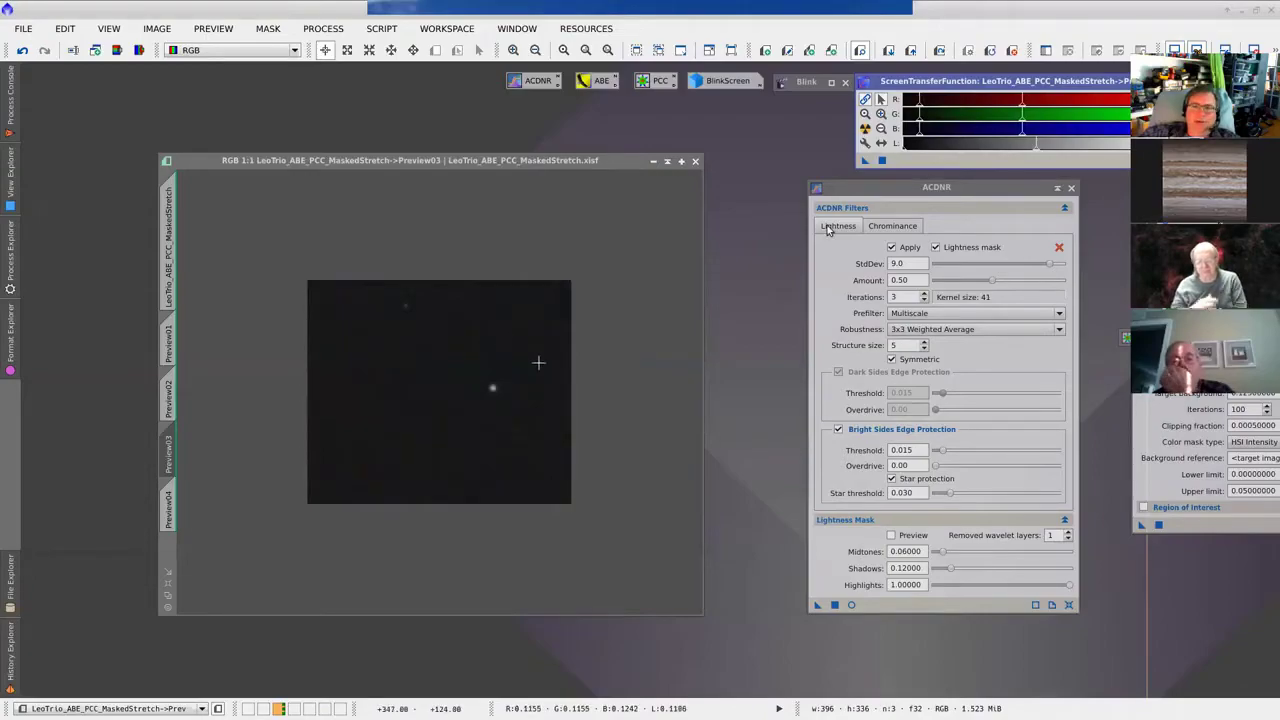
drag(1017, 122, 982, 122)
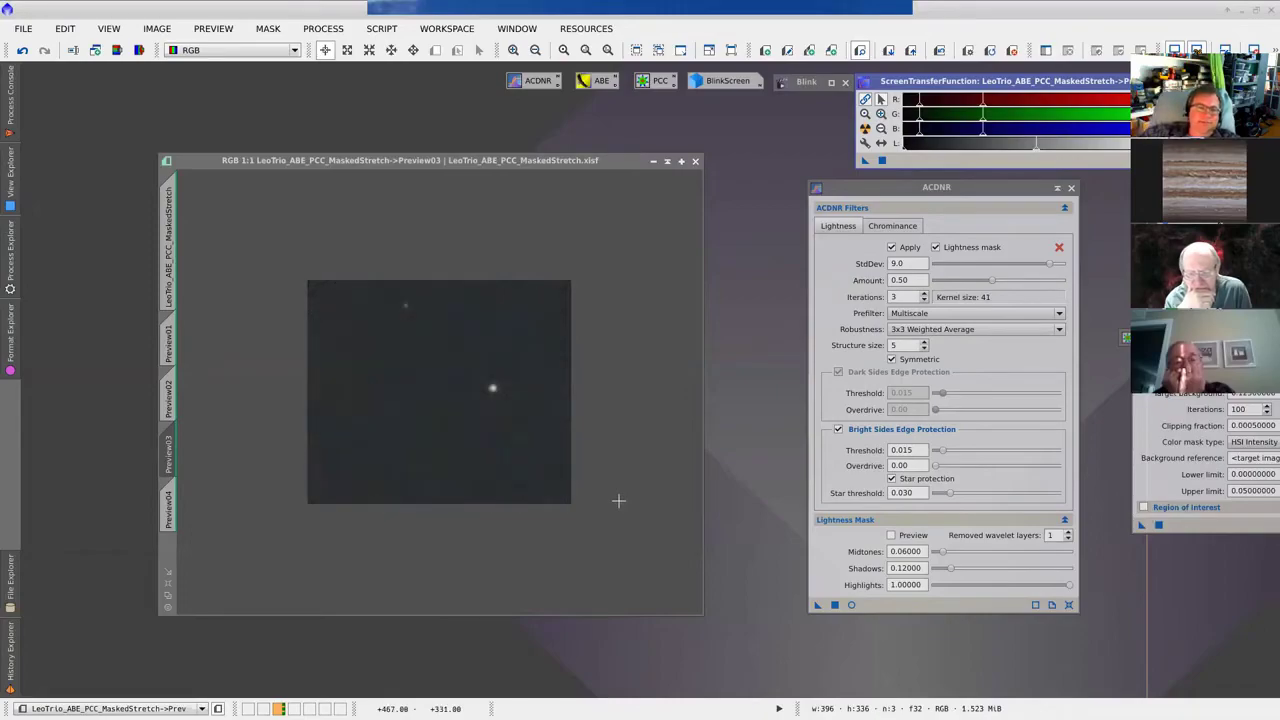
Step: Apply ACDNR to the Preview02 galaxy, soften its screen stretch and compare the result before and after
click(170, 397)
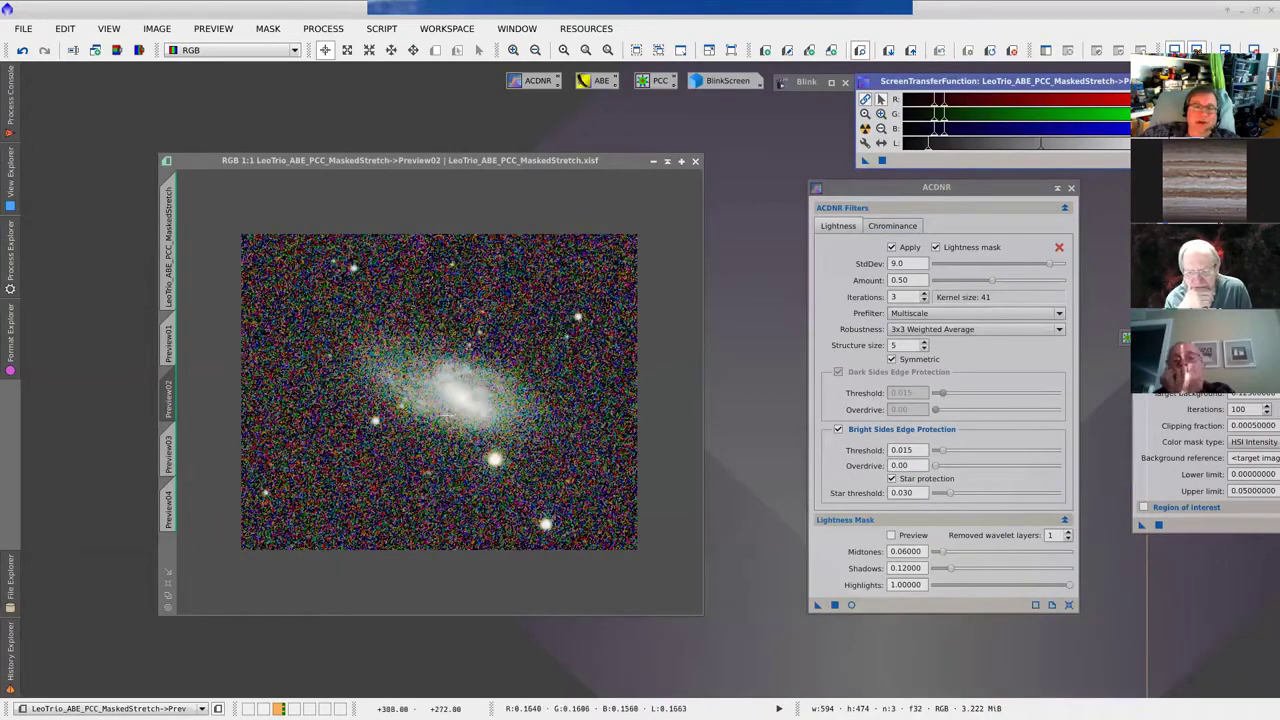
click(820, 604)
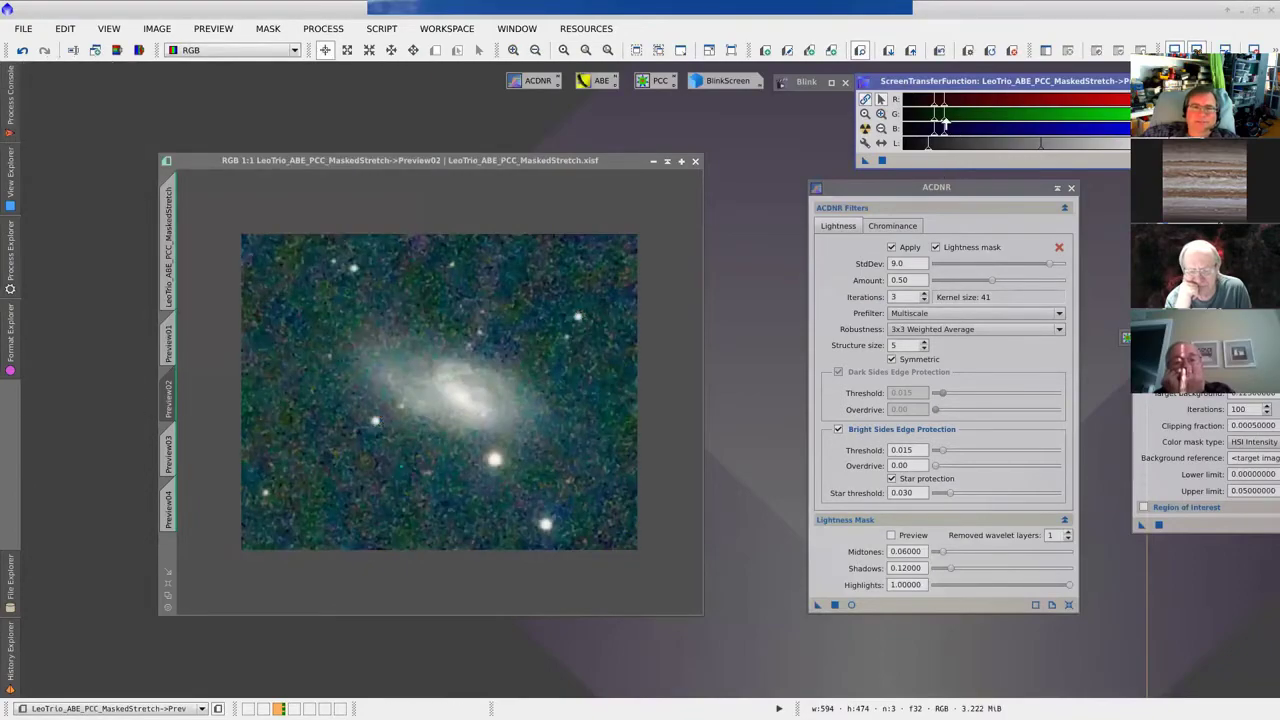
mouse_move(944, 120)
mouse_down()
mouse_move(987, 120)
mouse_move(928, 122)
mouse_move(978, 124)
mouse_up()
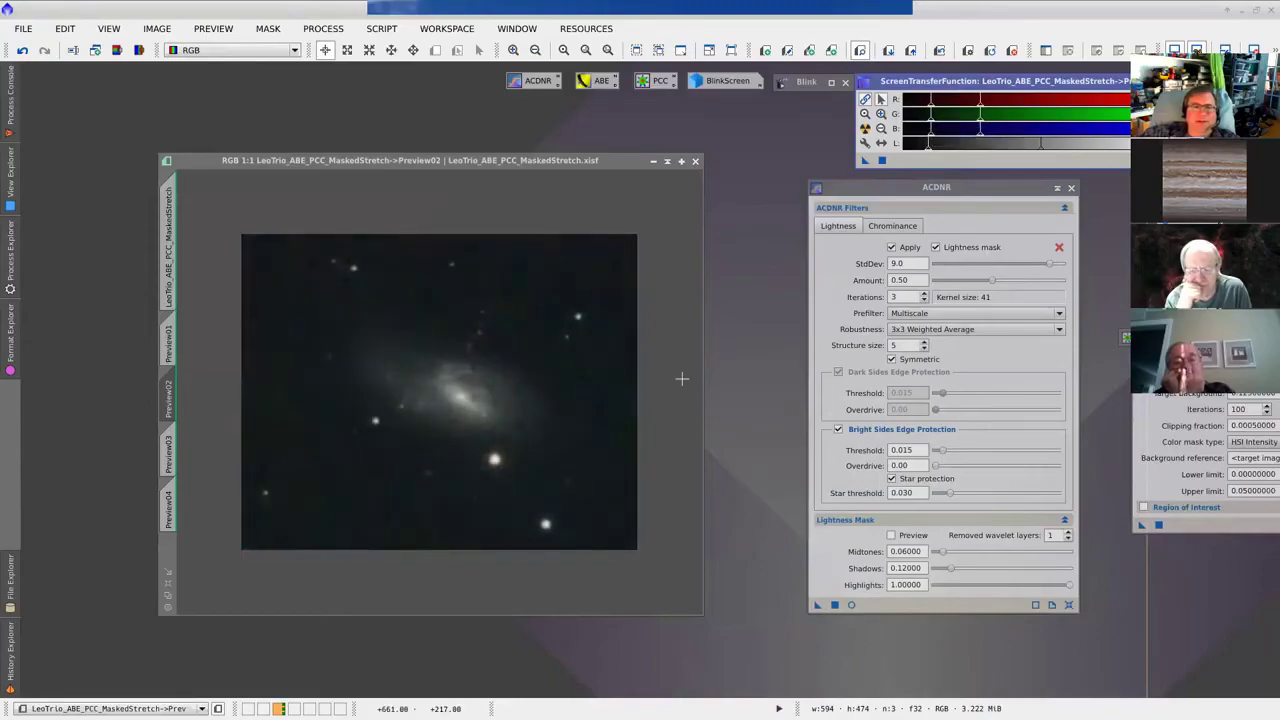
drag(968, 120, 967, 121)
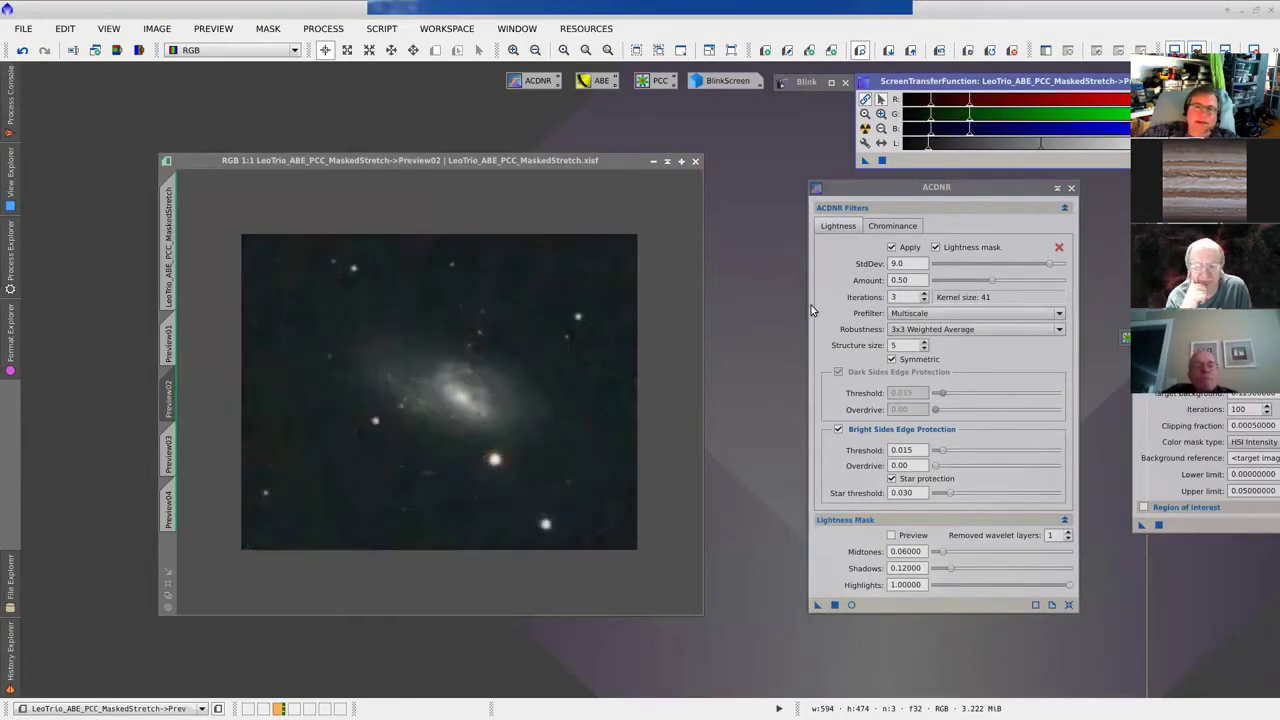
key(ctrl+shift+z)
key(ctrl+shift+z)
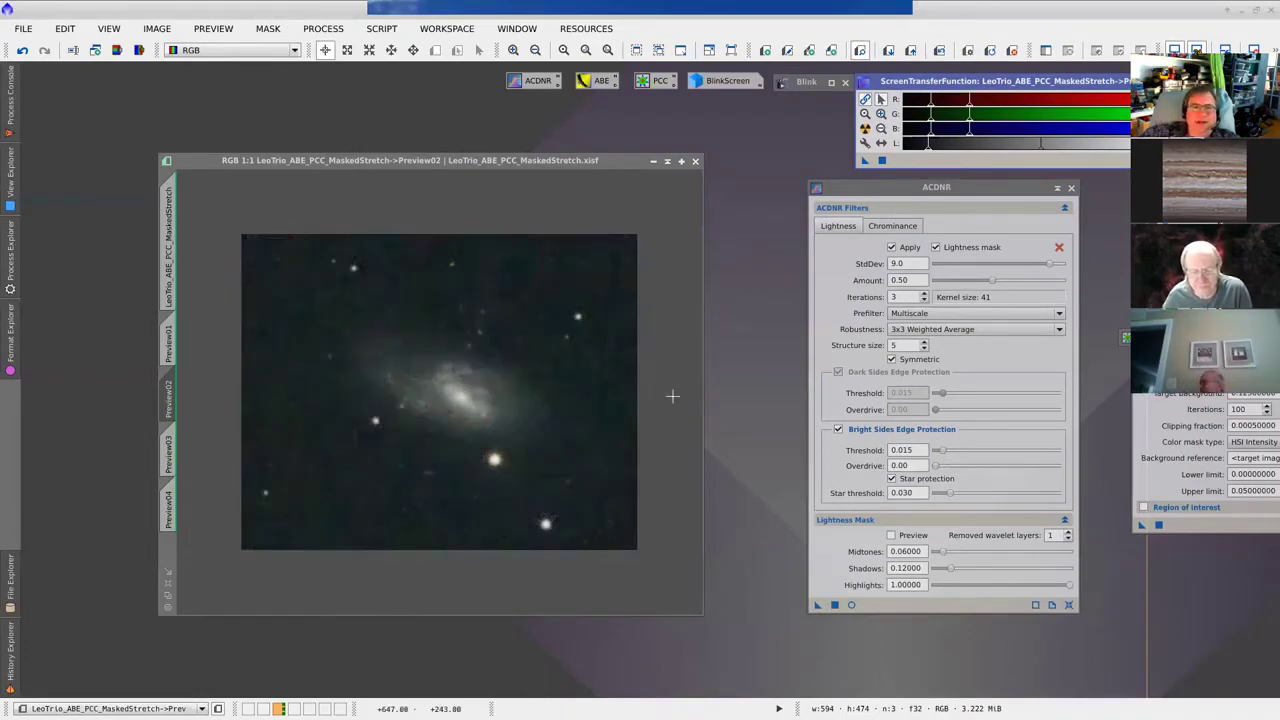
Step: Apply ACDNR to the Preview04 galaxy and check it against the full image
click(172, 456)
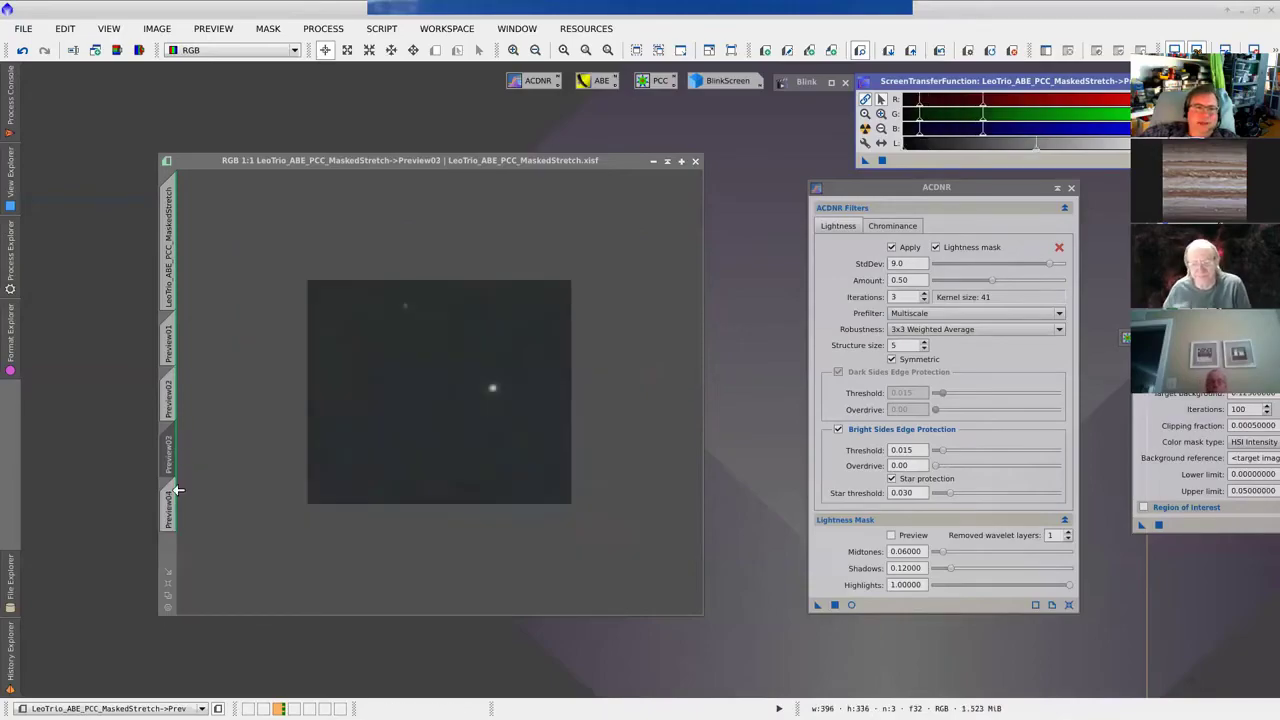
click(170, 503)
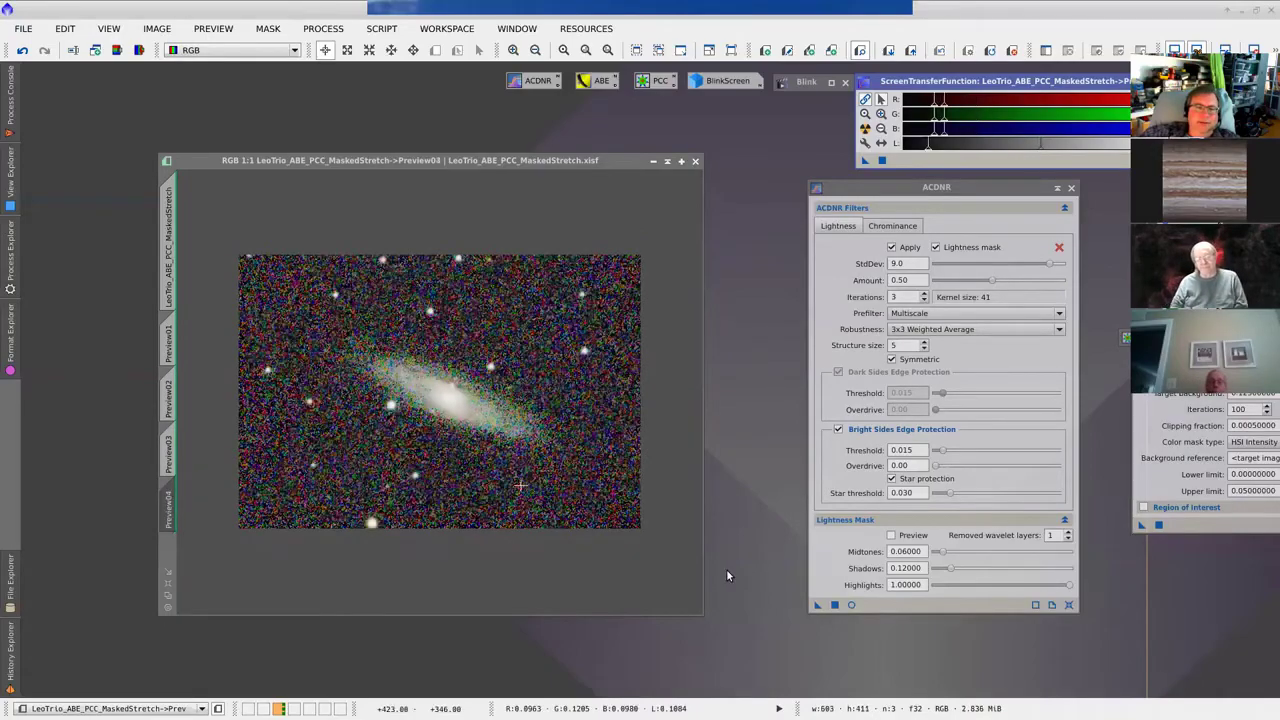
drag(818, 606, 547, 377)
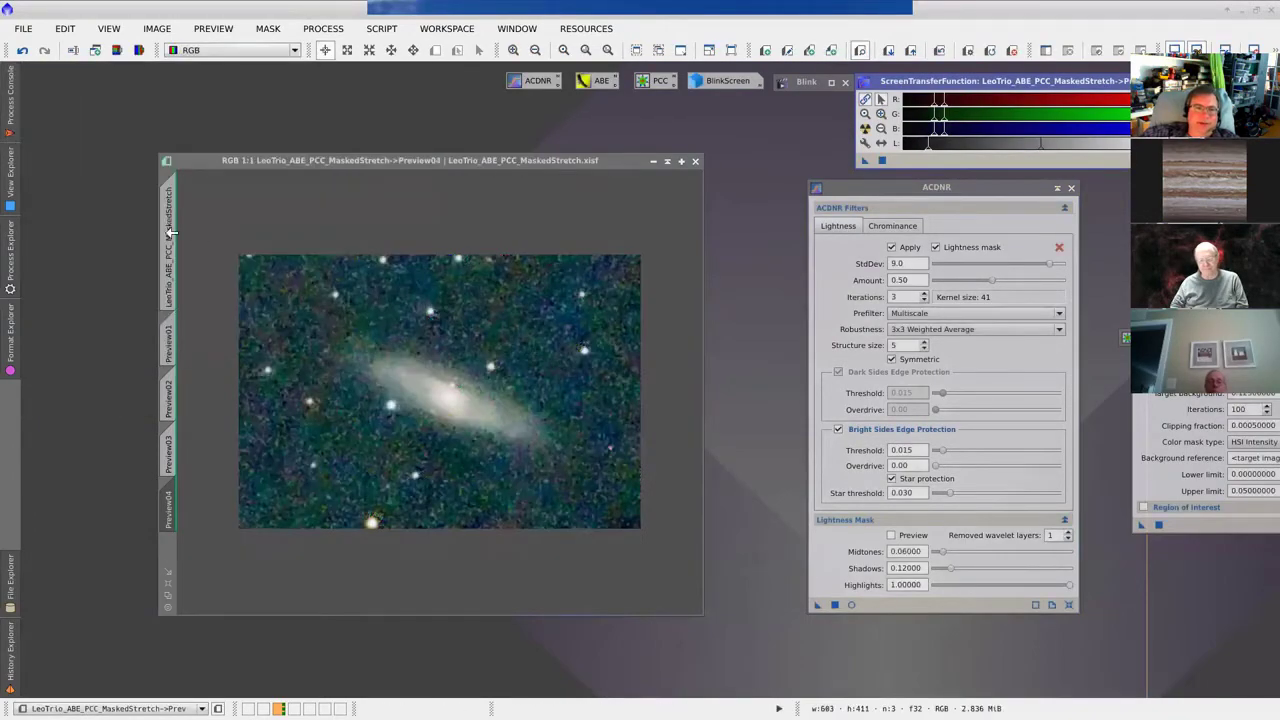
click(171, 232)
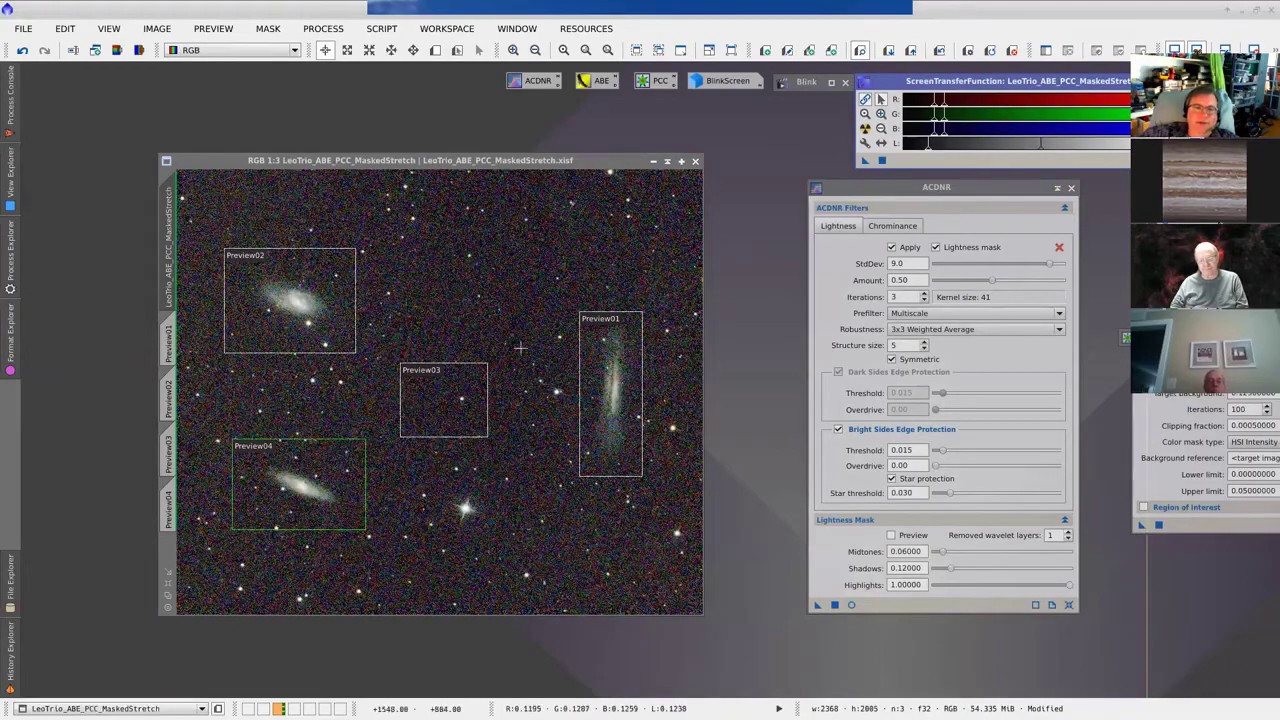
click(172, 510)
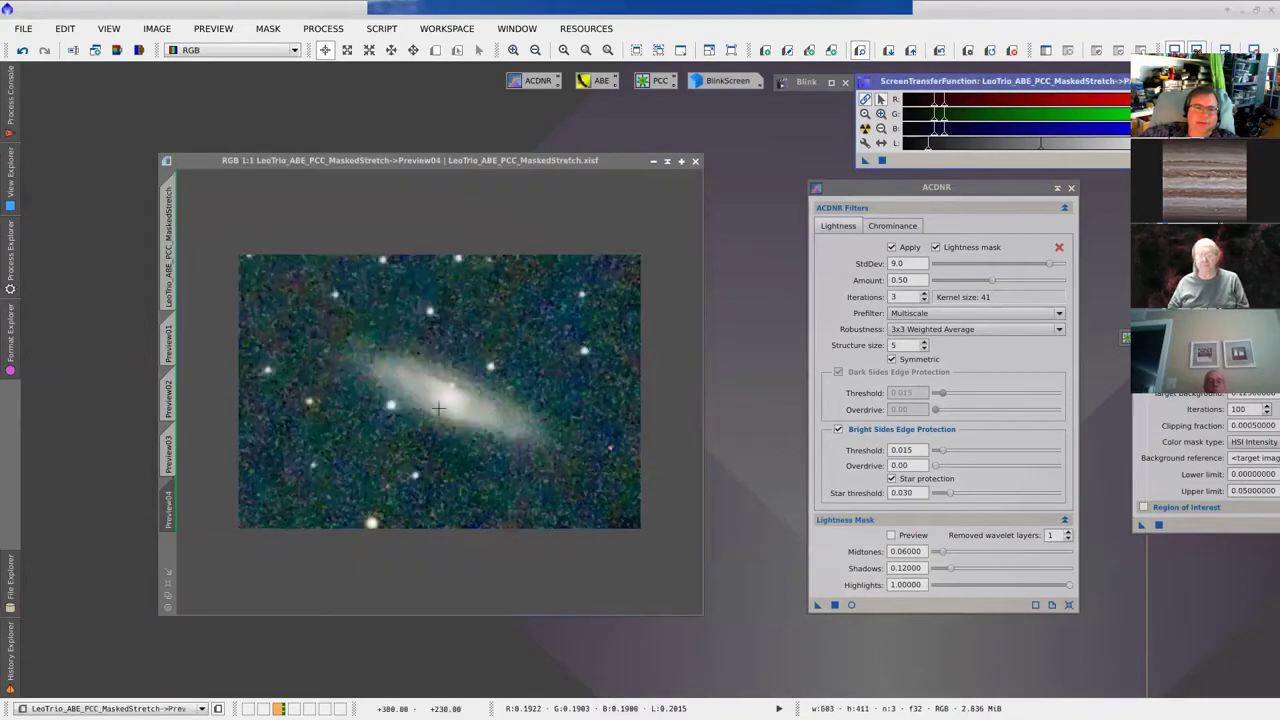
Step: Compare the Preview04 galaxy repeatedly before and after the noise reduction
key(ctrl+shift+z)
key(ctrl+shift+z)
key(ctrl+shift+z)
key(ctrl+shift+z)
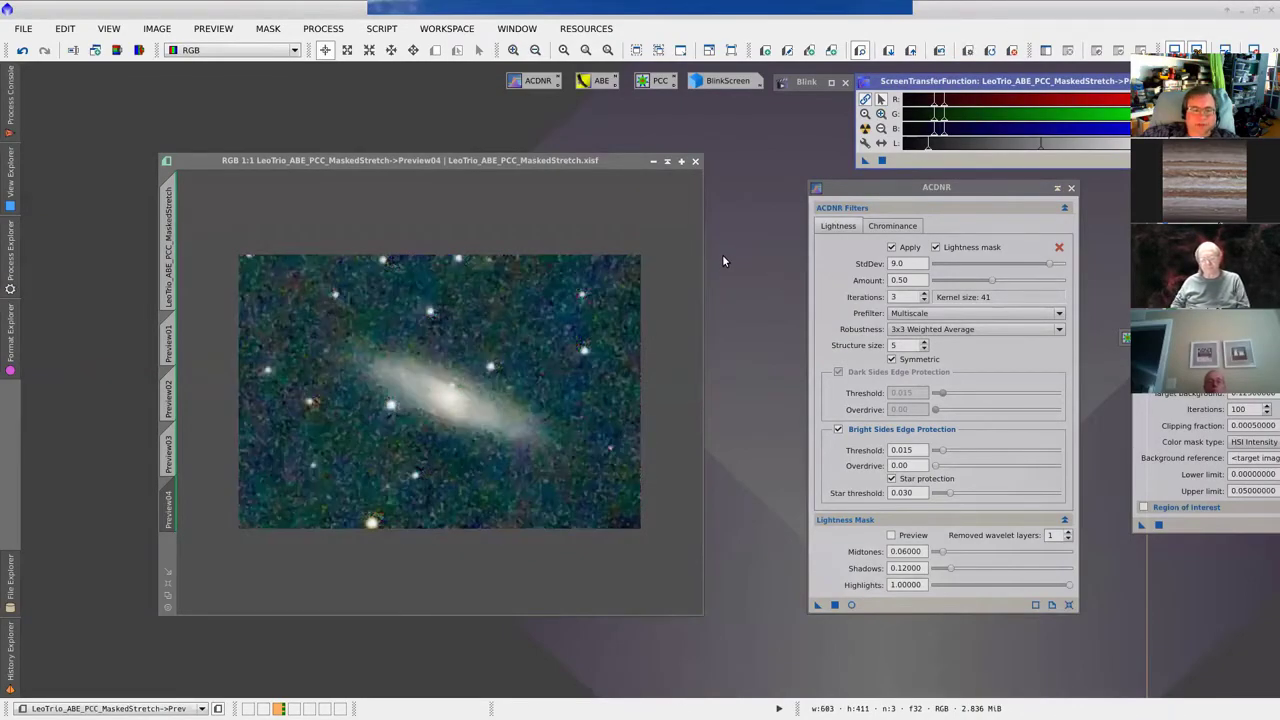
key(ctrl+shift+z)
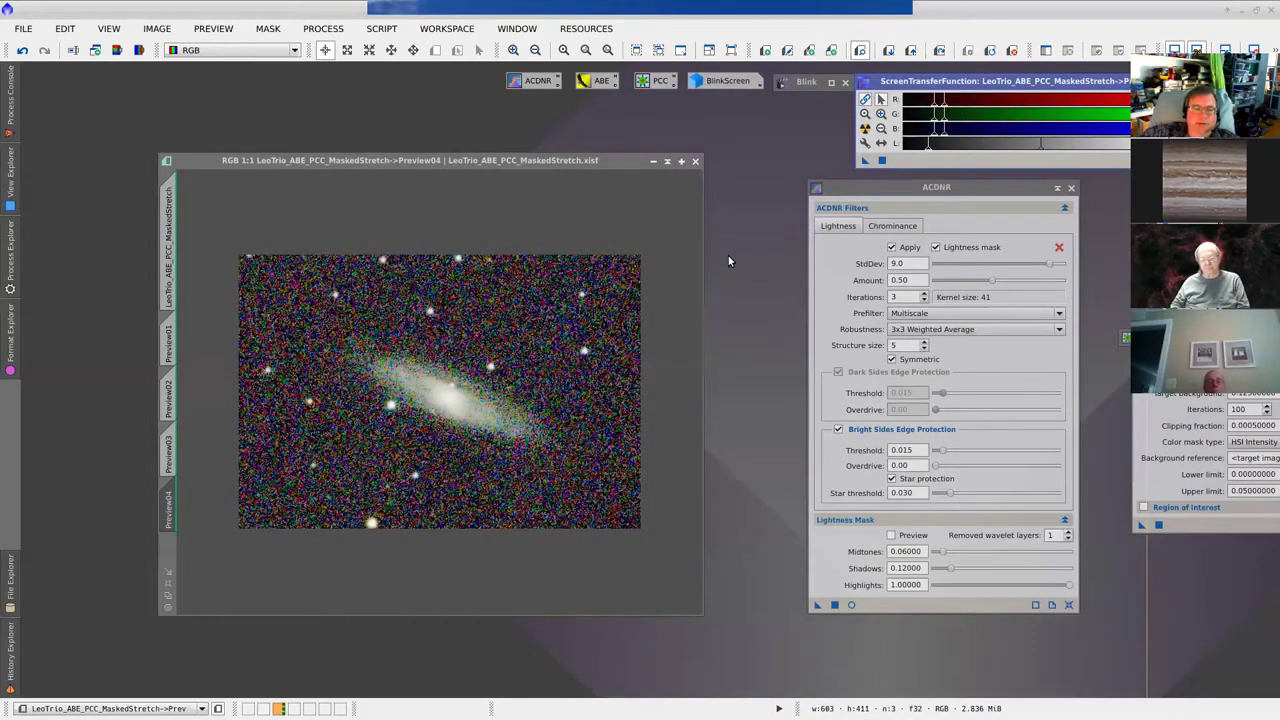
key(ctrl+shift+z)
key(ctrl+shift+z)
key(ctrl+shift+z)
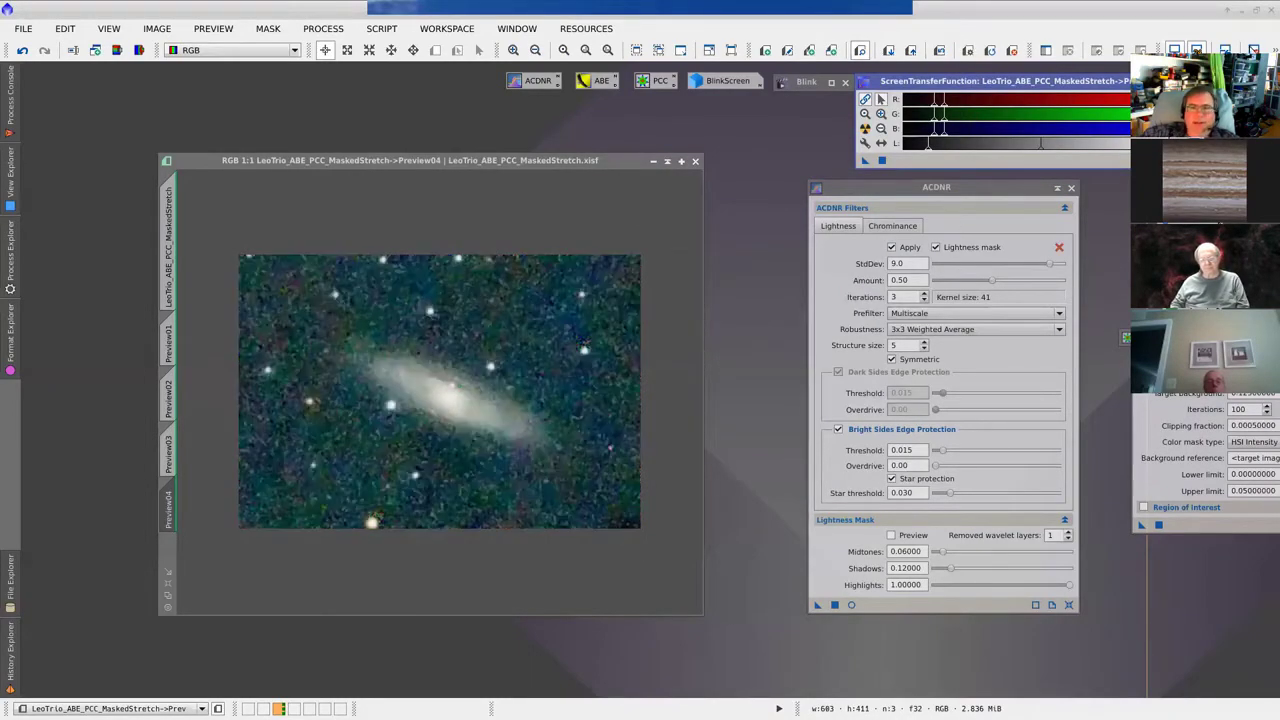
Step: Soften Preview04's screen stretch by adjusting midtones and shadows, and inspect the galaxy's smoothed detail
drag(936, 128, 990, 127)
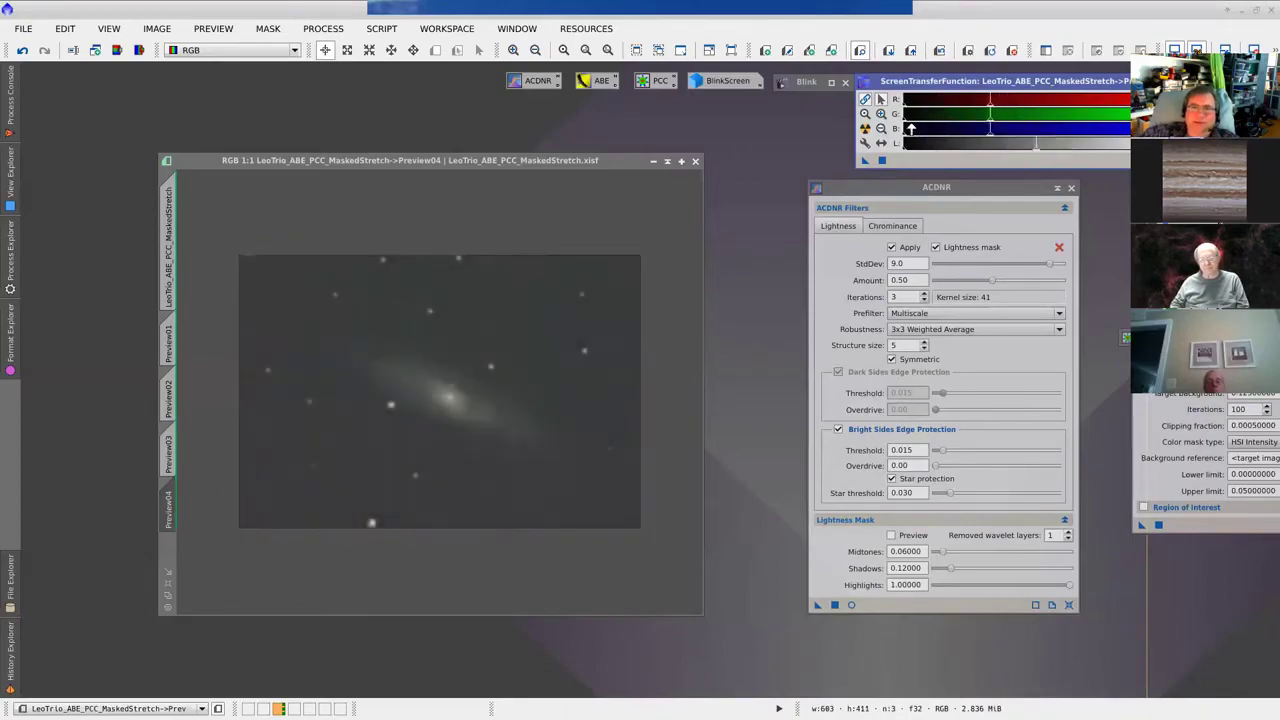
mouse_move(909, 120)
mouse_down()
mouse_move(1002, 118)
mouse_move(920, 124)
mouse_move(931, 121)
mouse_up()
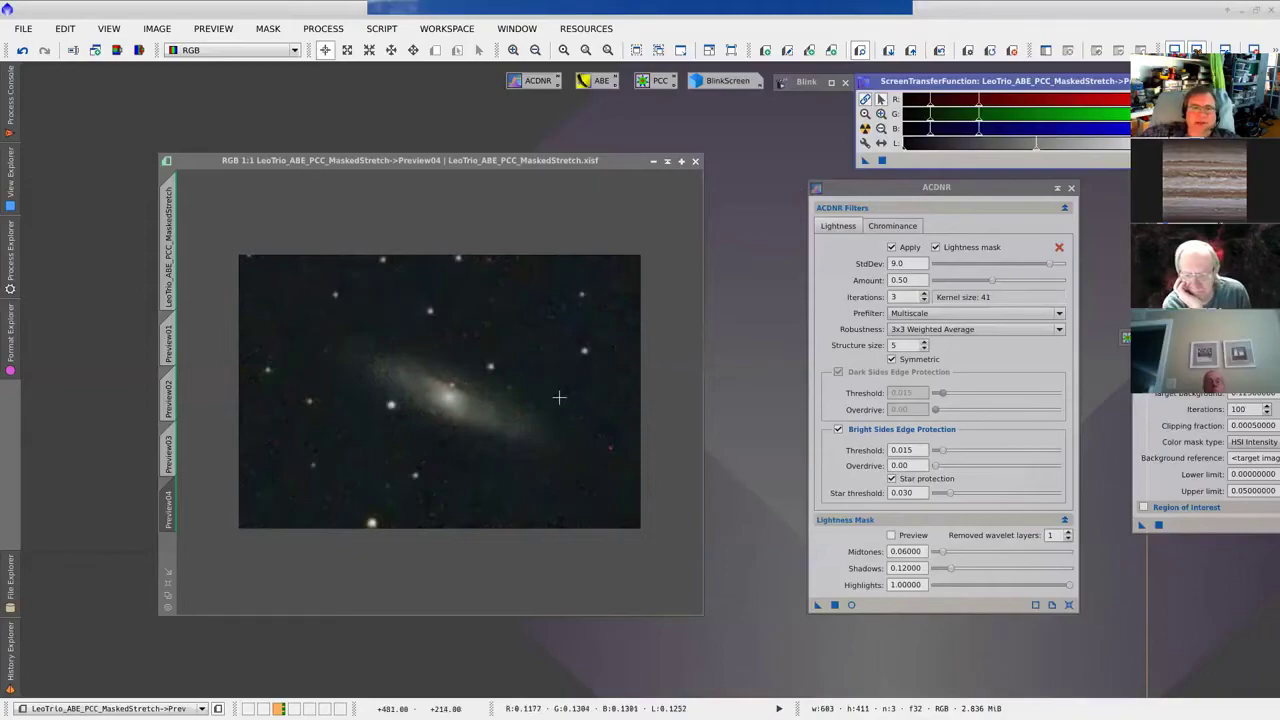
key(F5)
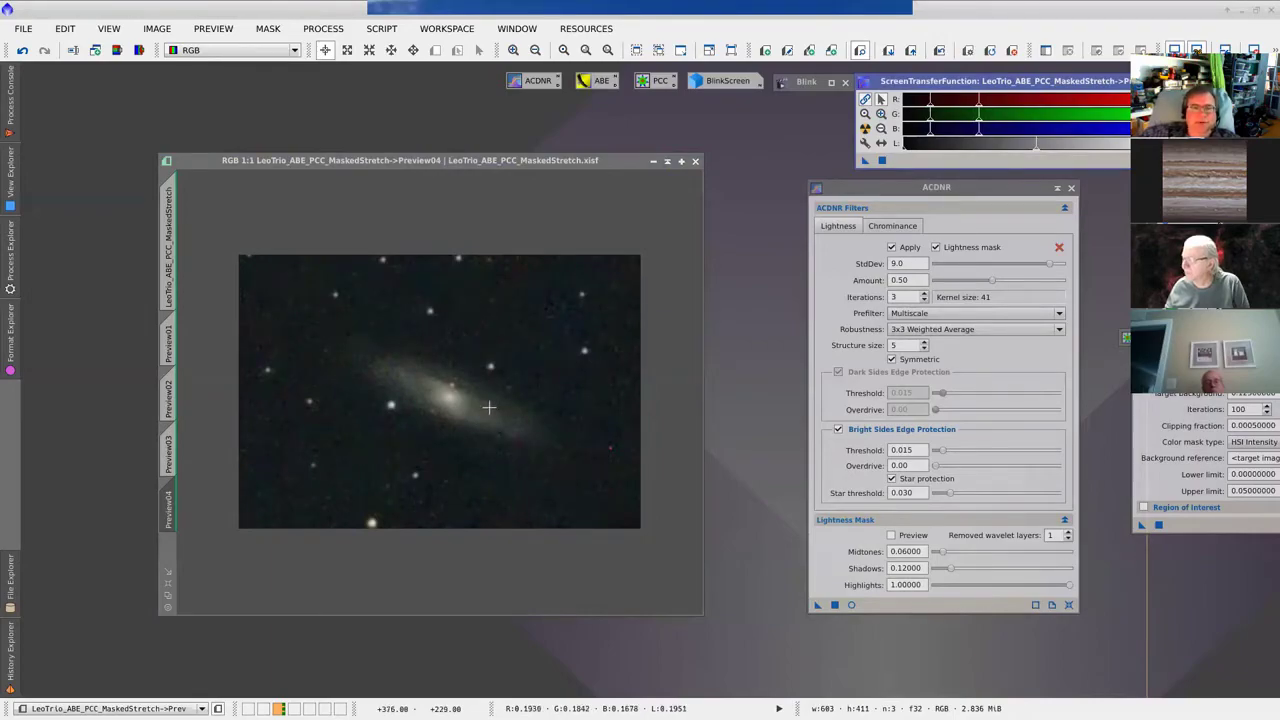
scroll(489, 407, up, 1)
scroll(489, 407, down, 1)
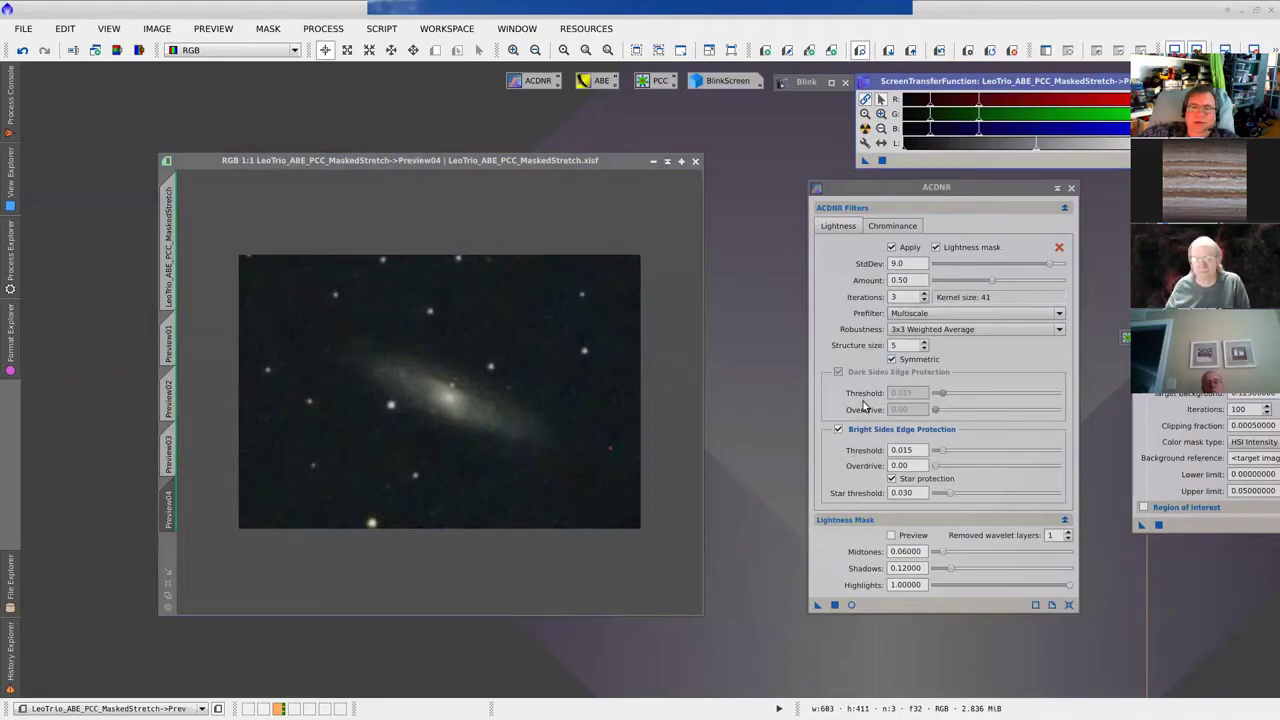
Step: Disable symmetric, dark-side and bright-side edge protection for lightness, apply ACDNR to Preview04 and inspect the galaxy at 2:1
click(891, 359)
click(838, 372)
click(838, 429)
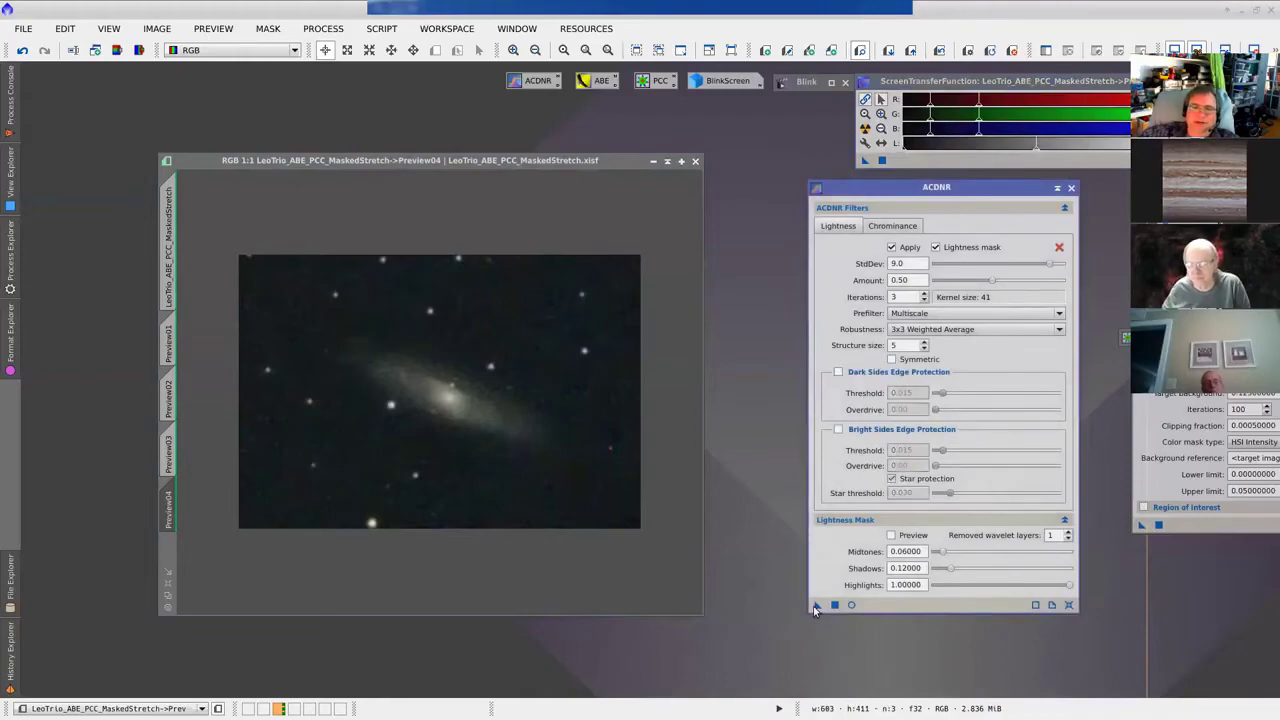
drag(820, 607, 533, 380)
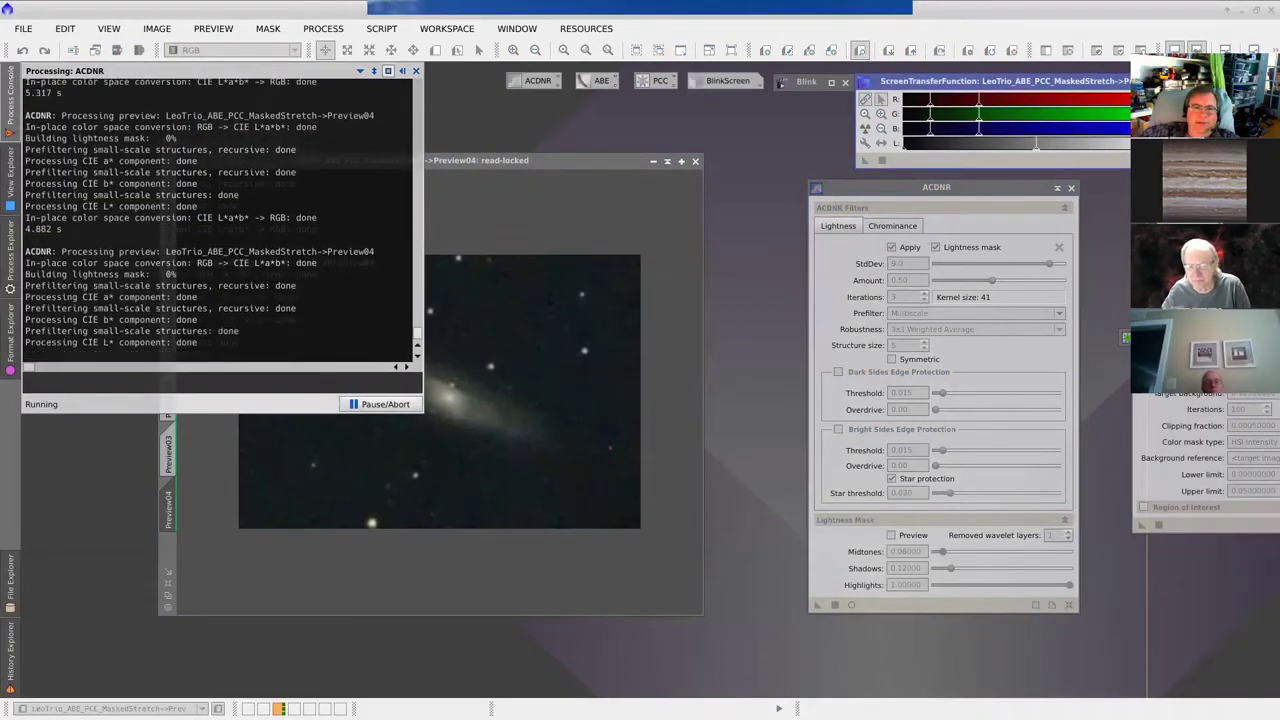
key(ctrl+plus)
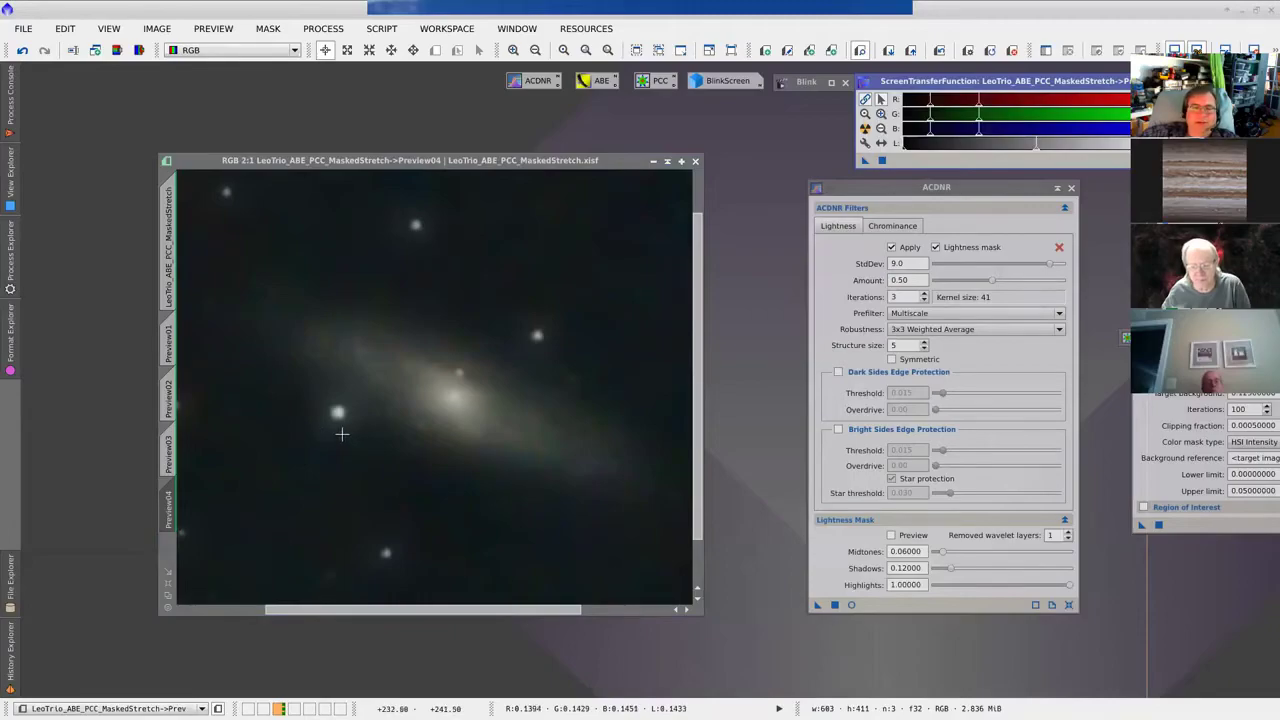
Step: Test ACDNR on Preview04 with only bright-side edge protection, then with only dark-side edge protection enabled
click(838, 430)
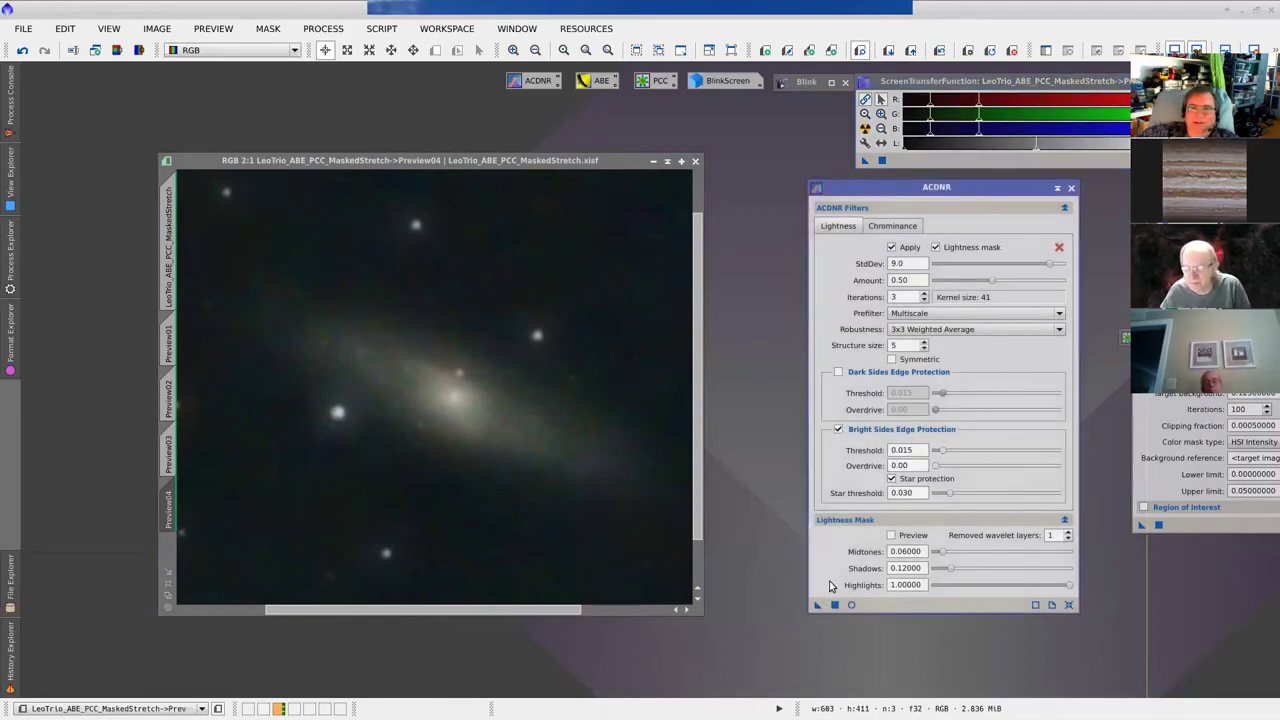
drag(817, 605, 520, 426)
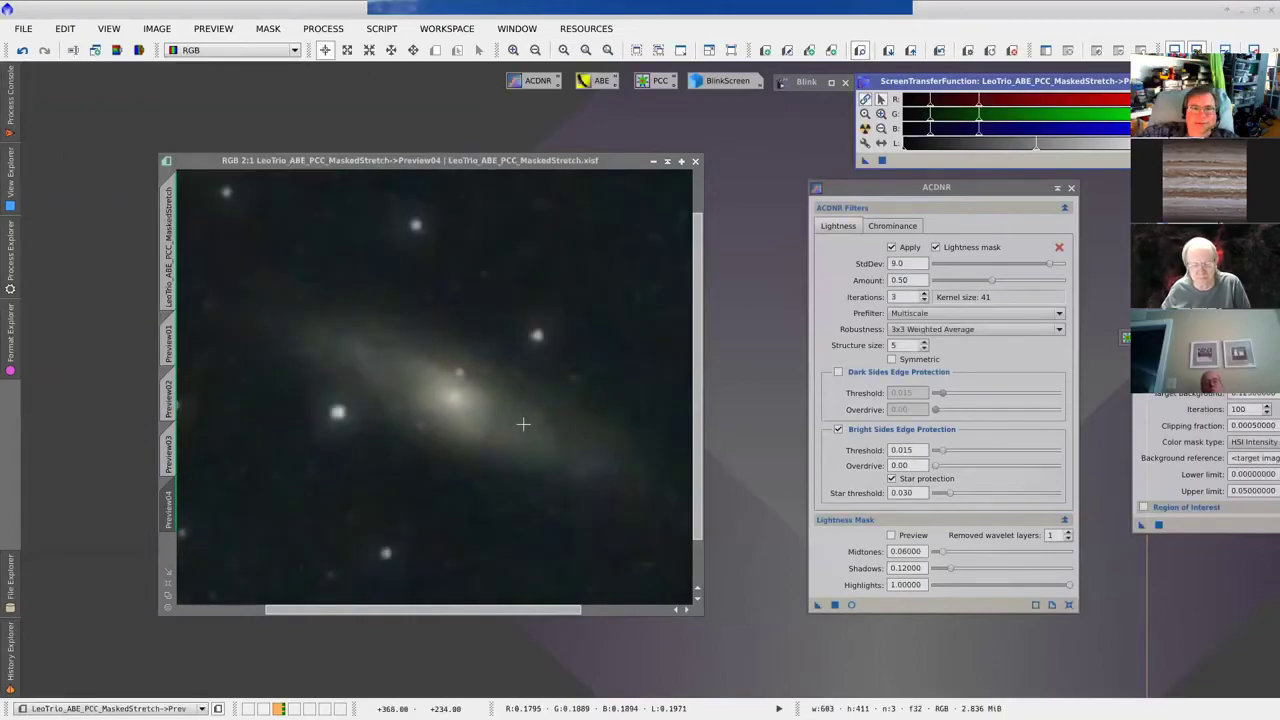
click(839, 430)
click(838, 372)
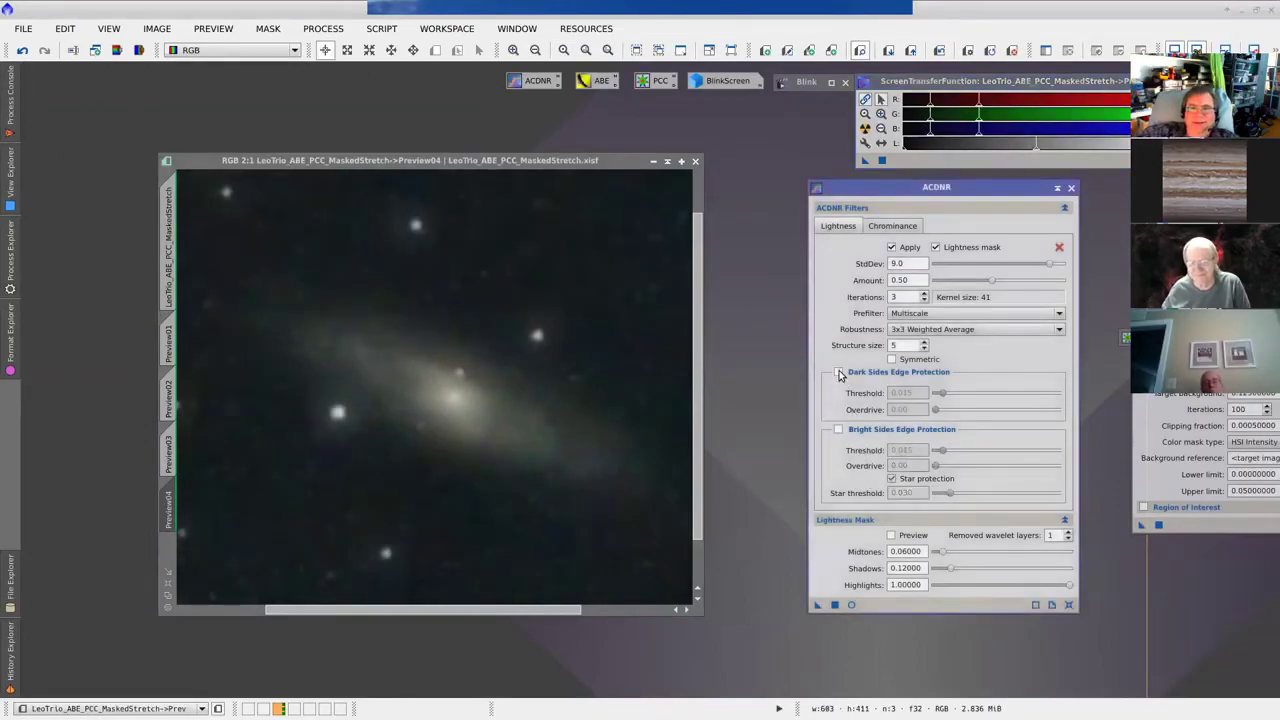
click(817, 605)
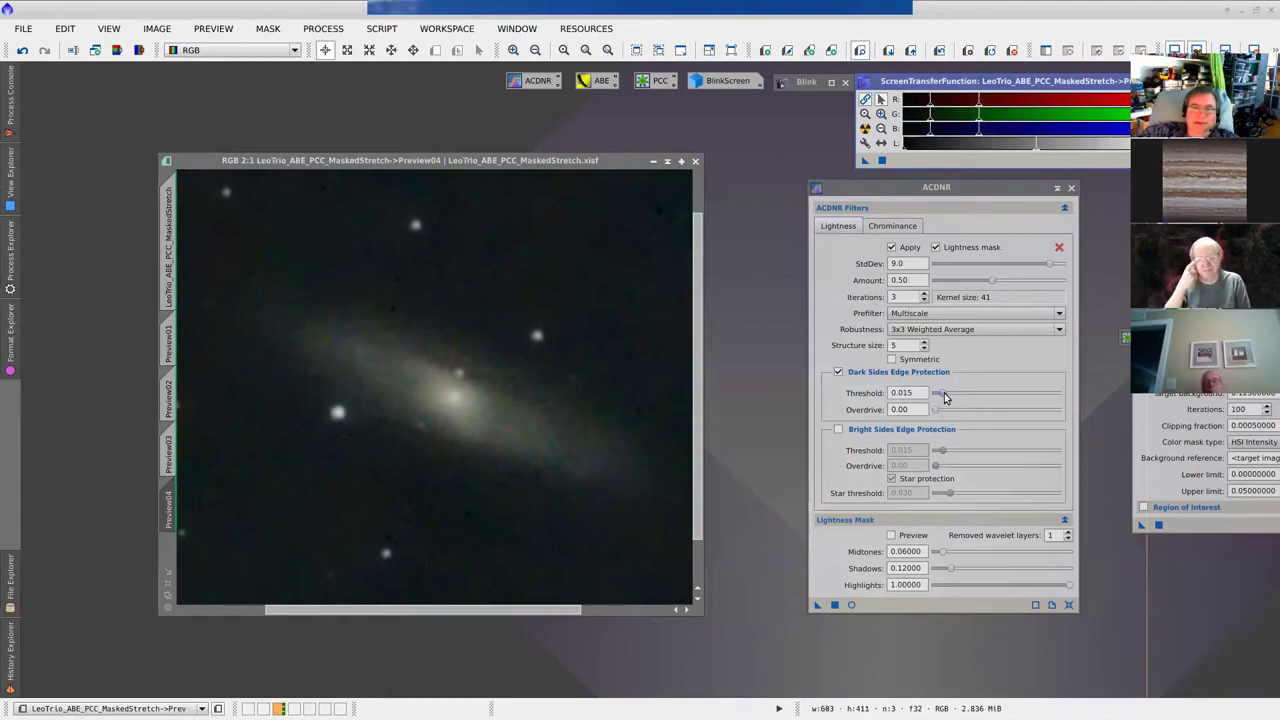
Step: Test a dark-side edge protection threshold of 0.230 on Preview04 under a brighter screen stretch, then set the threshold to 0.020
drag(943, 397, 1049, 391)
drag(815, 606, 523, 423)
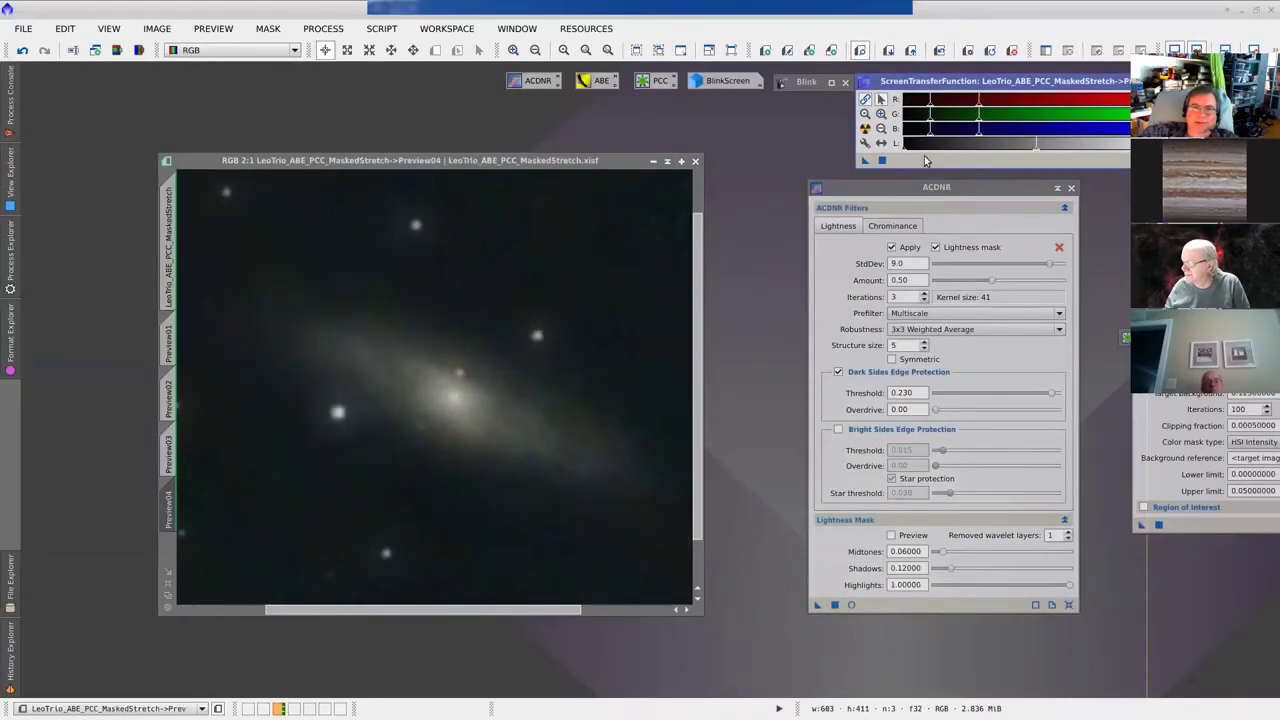
drag(957, 120, 957, 120)
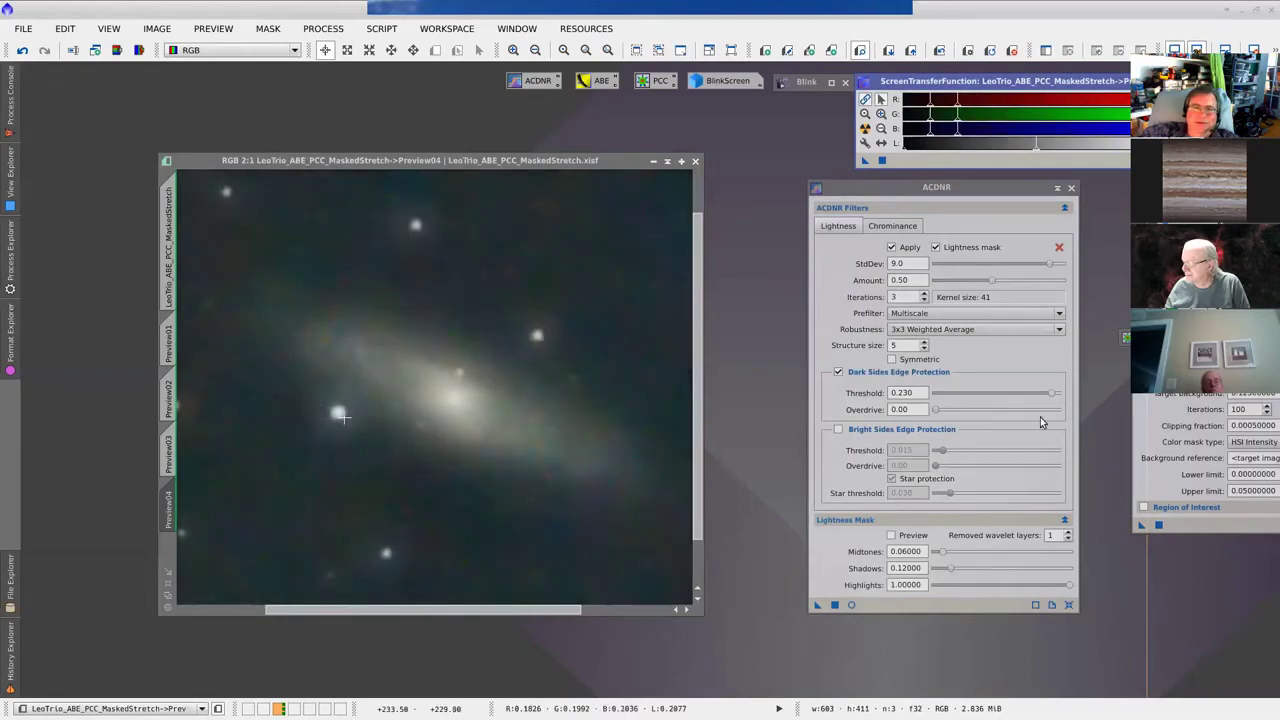
drag(1051, 394, 942, 397)
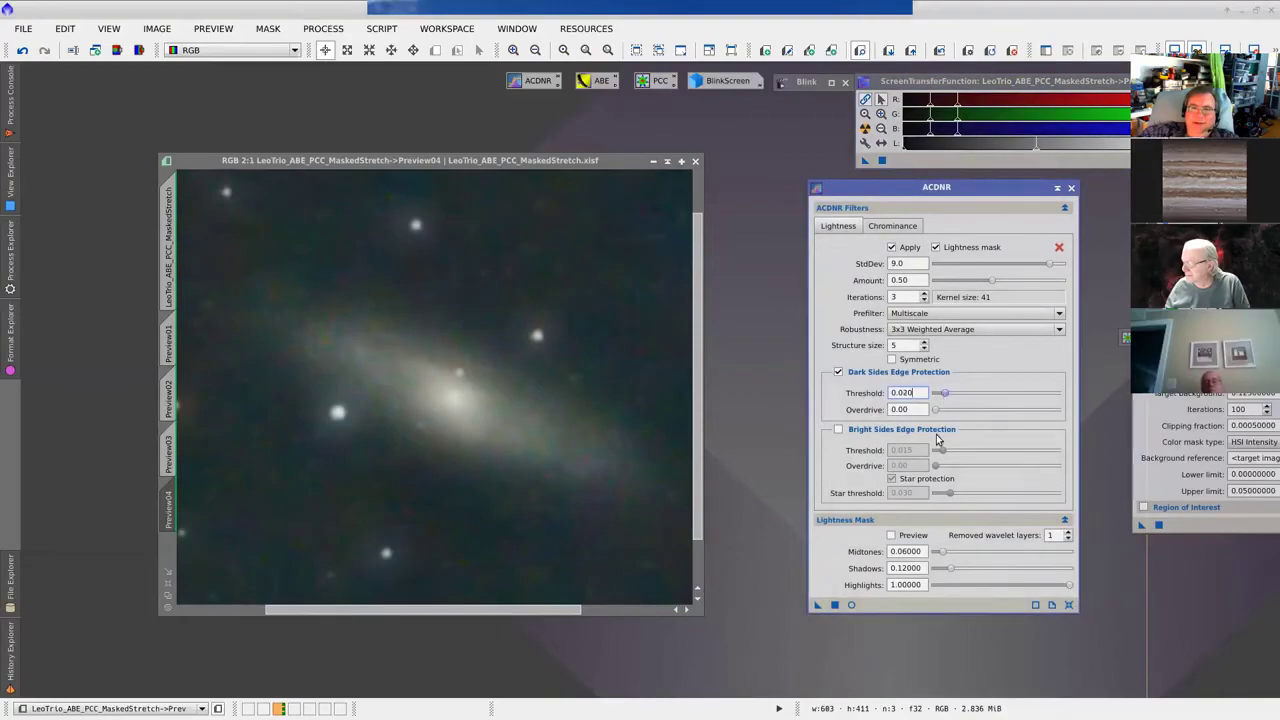
Step: Enable bright-side edge protection alongside the dark-side one, apply ACDNR to Preview04 and inspect the galaxy at 3:1
click(839, 430)
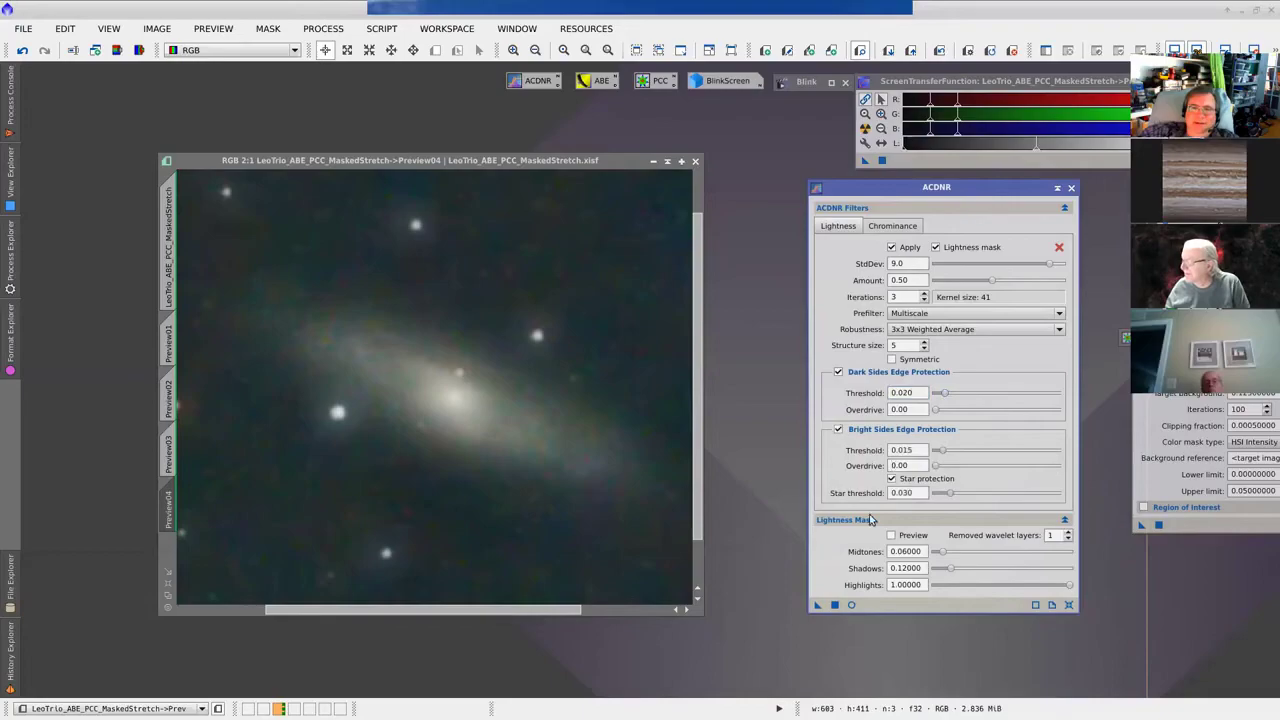
drag(816, 608, 443, 372)
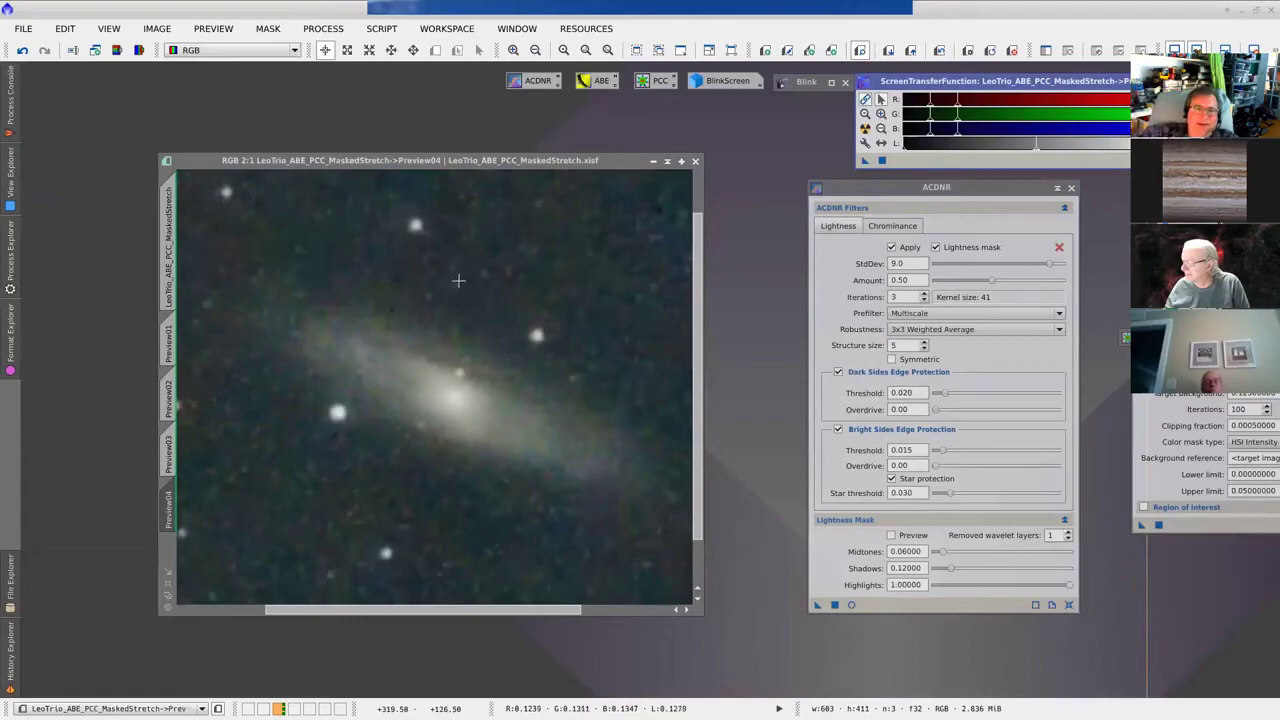
key(ctrl+plus)
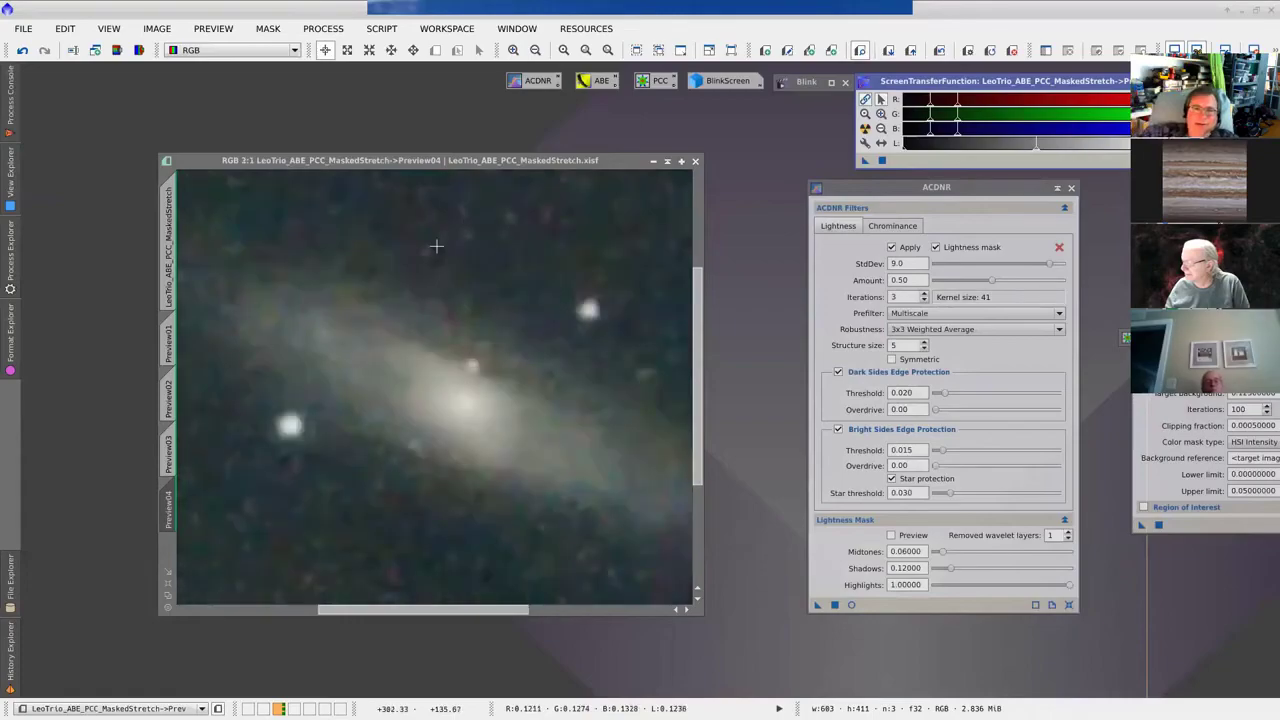
Step: Raise the bright-side edge protection threshold to 0.130, apply ACDNR to Preview04 and inspect the galaxy at 1:1
drag(959, 453, 1001, 452)
drag(817, 605, 512, 468)
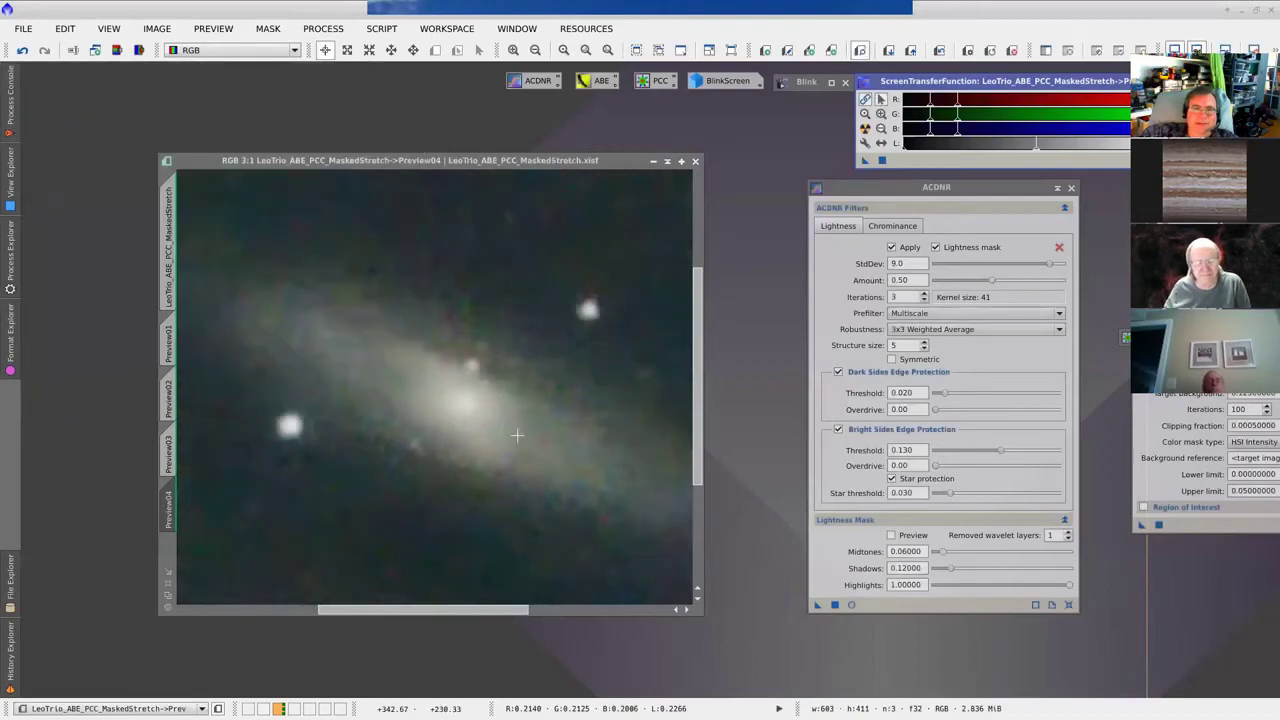
scroll(510, 451, down, 2)
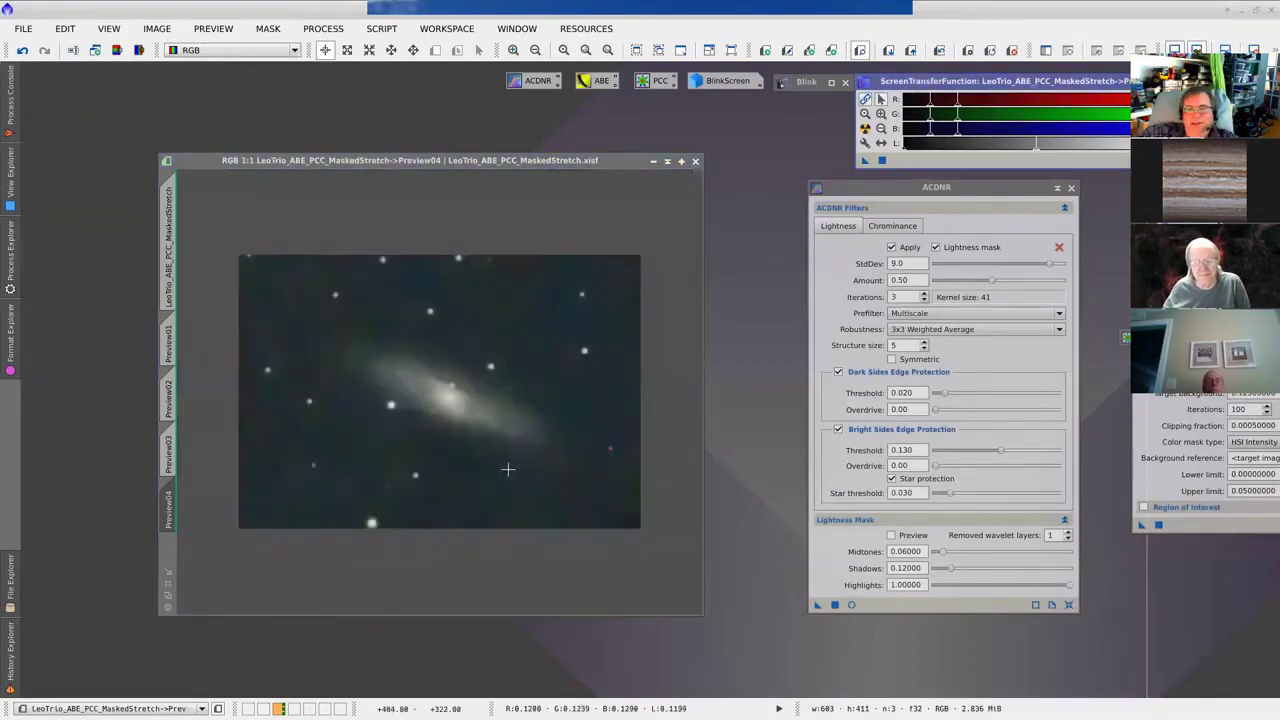
Step: Open the TGVDenoise process, apply it with its default RGB/K settings to Preview04 and inspect the galaxy at 2:1
drag(961, 190, 886, 213)
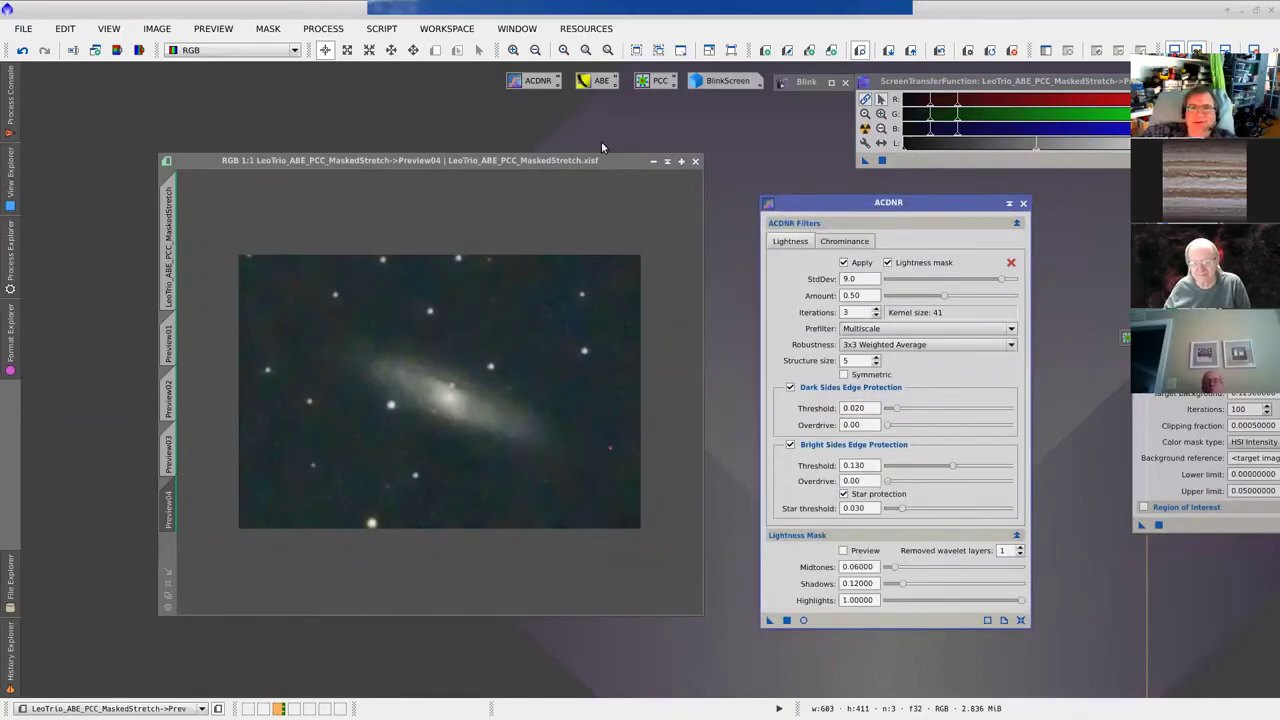
click(328, 30)
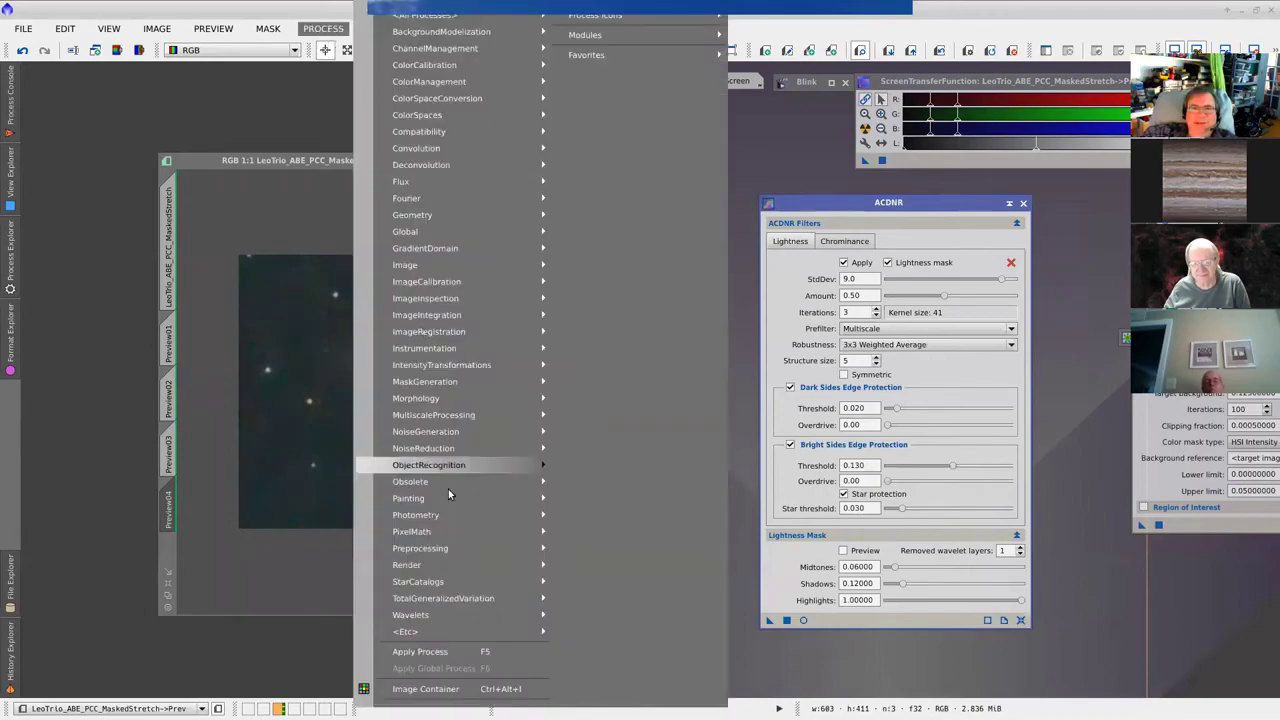
mouse_move(472, 450)
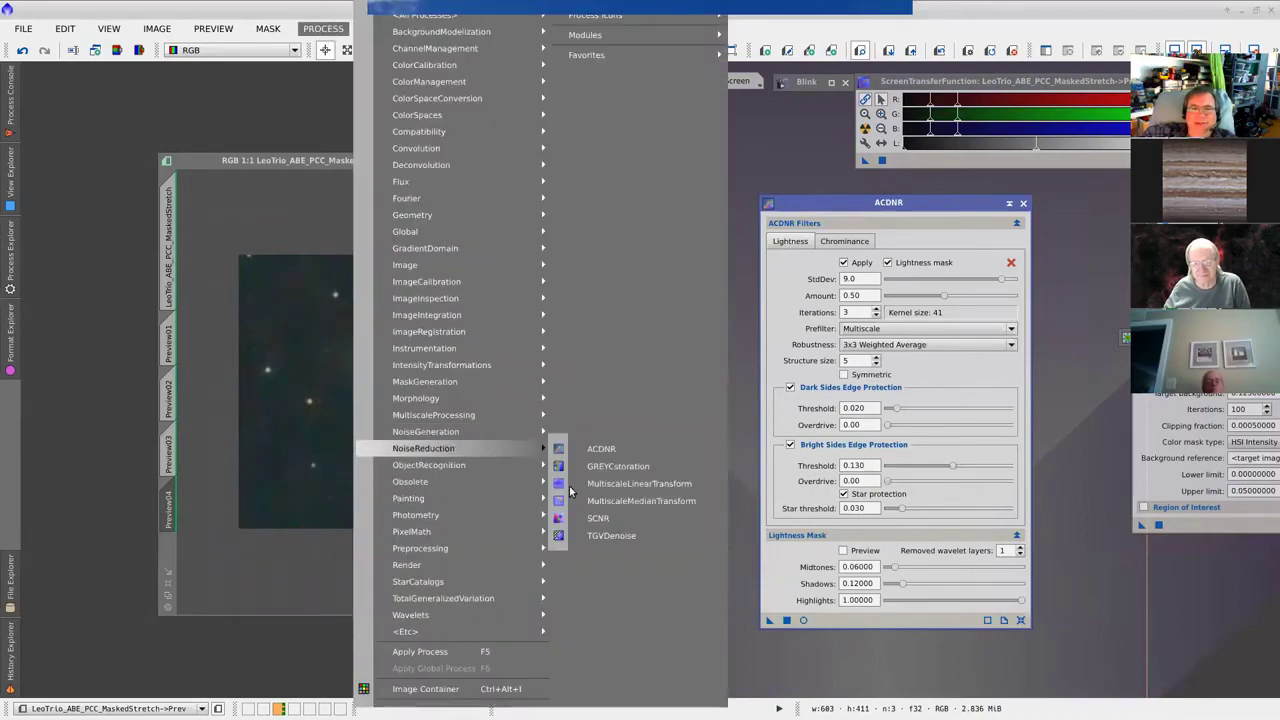
click(610, 536)
drag(938, 143, 816, 192)
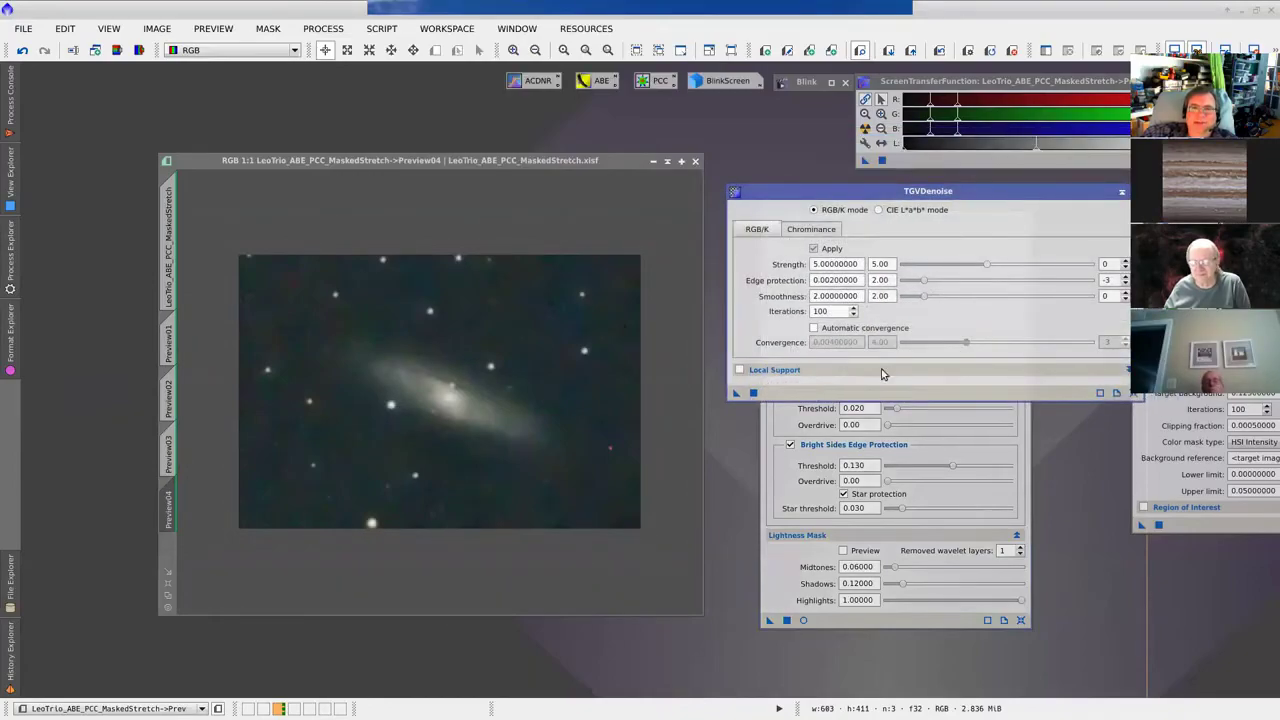
drag(736, 394, 486, 382)
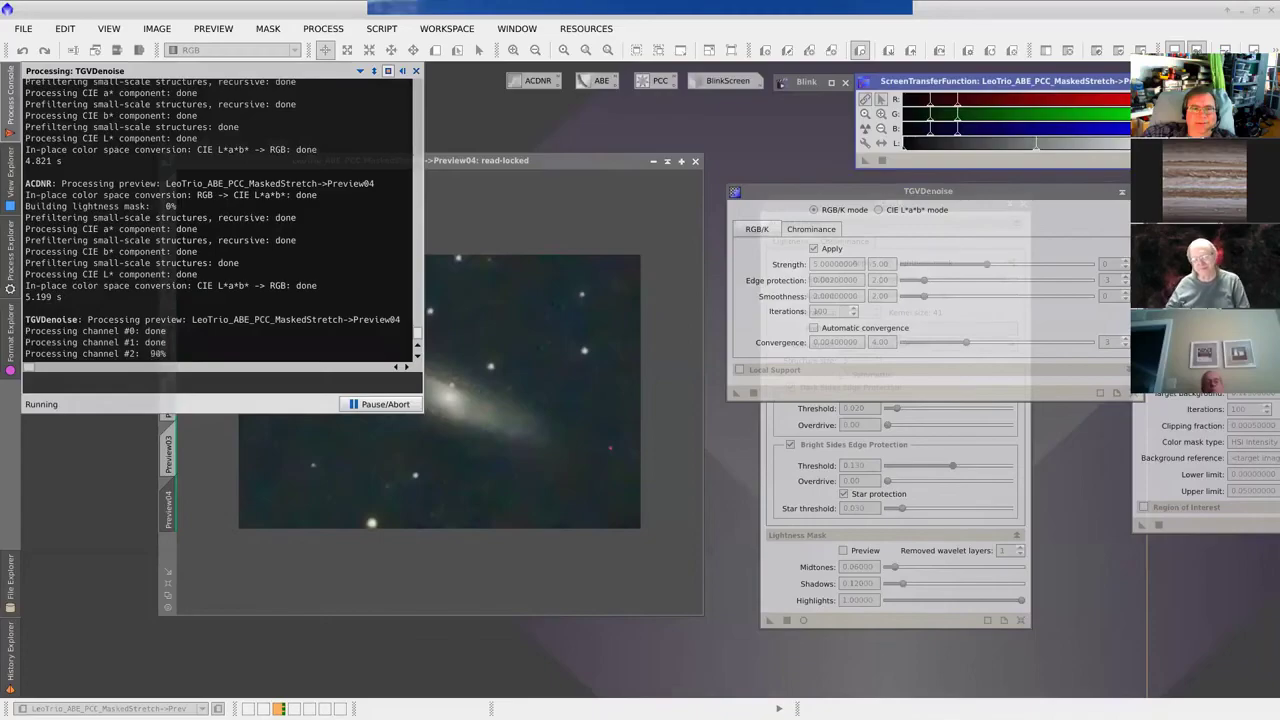
scroll(607, 441, up, 2)
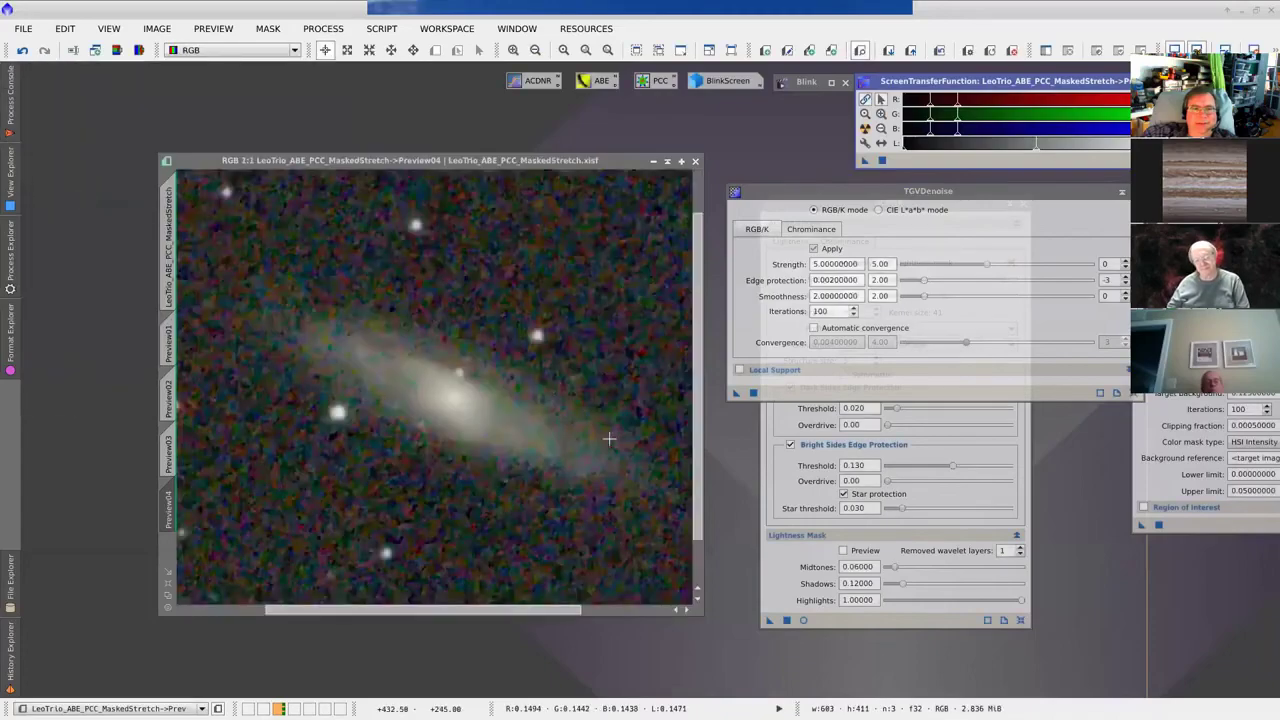
scroll(606, 439, down, 2)
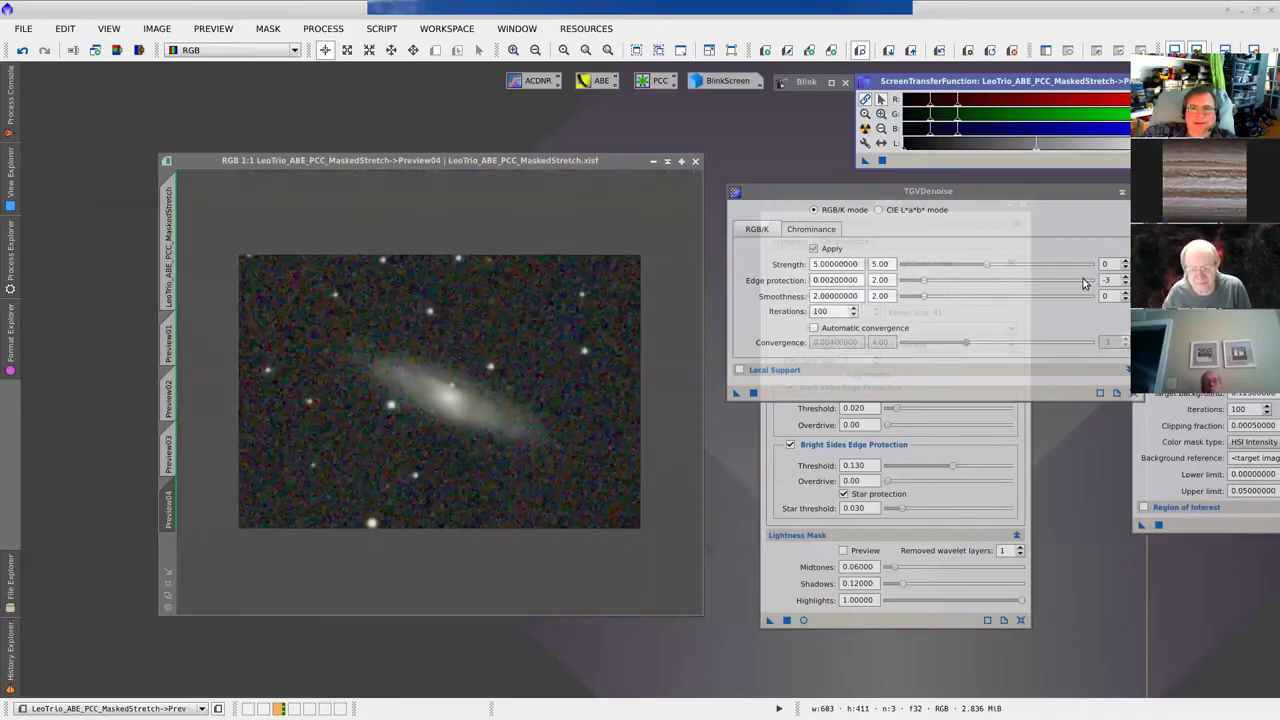
Step: Set the TGVDenoise edge protection exponent to -4 and the smoothness exponent to -2
double_click(877, 281)
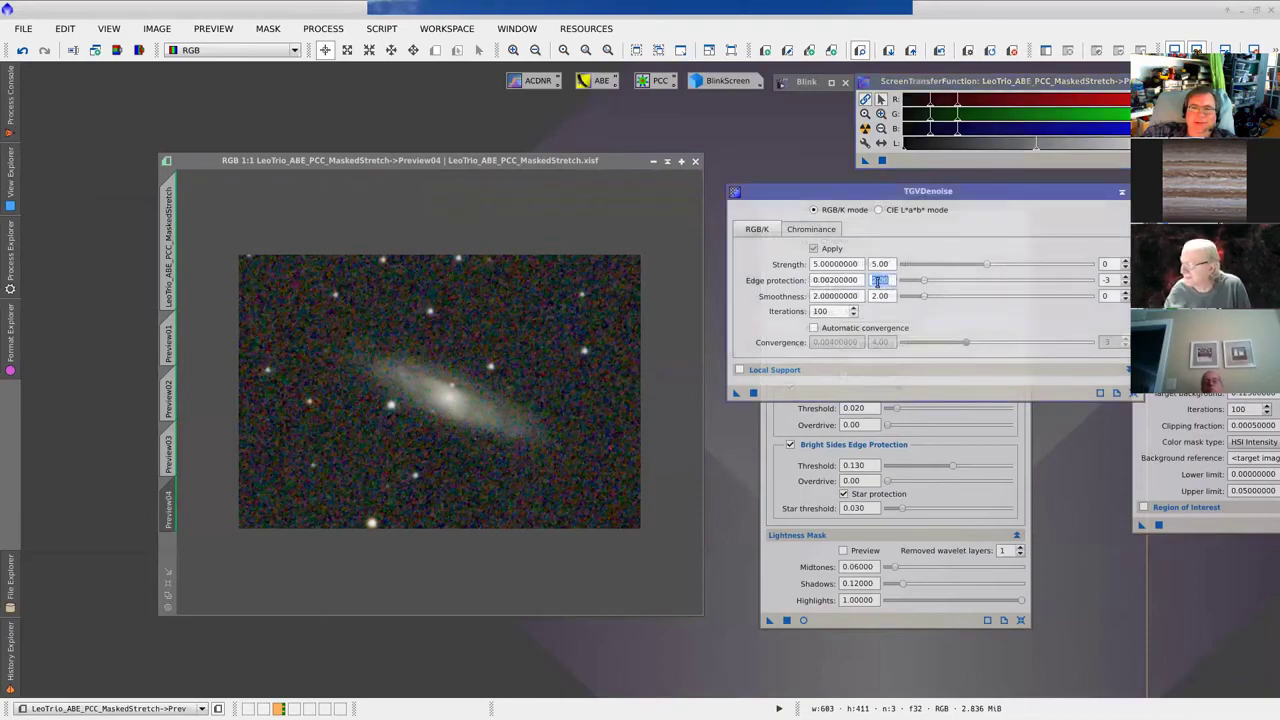
click(1126, 278)
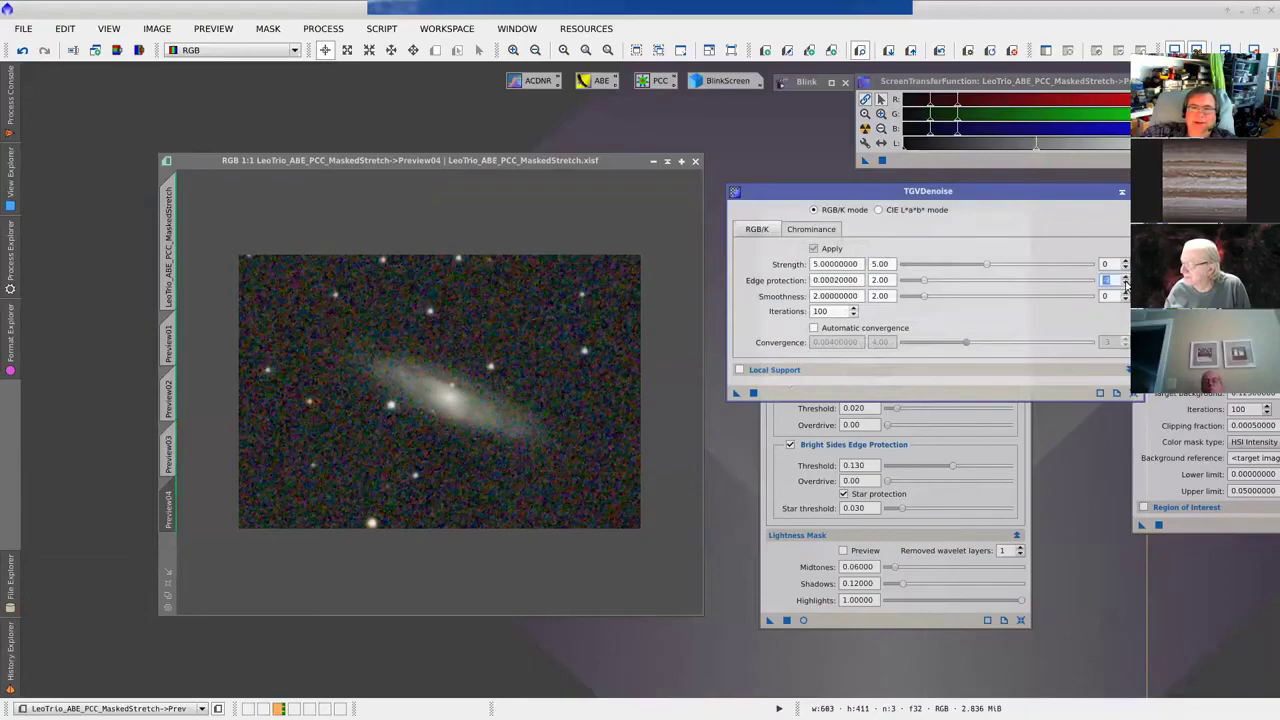
click(1126, 294)
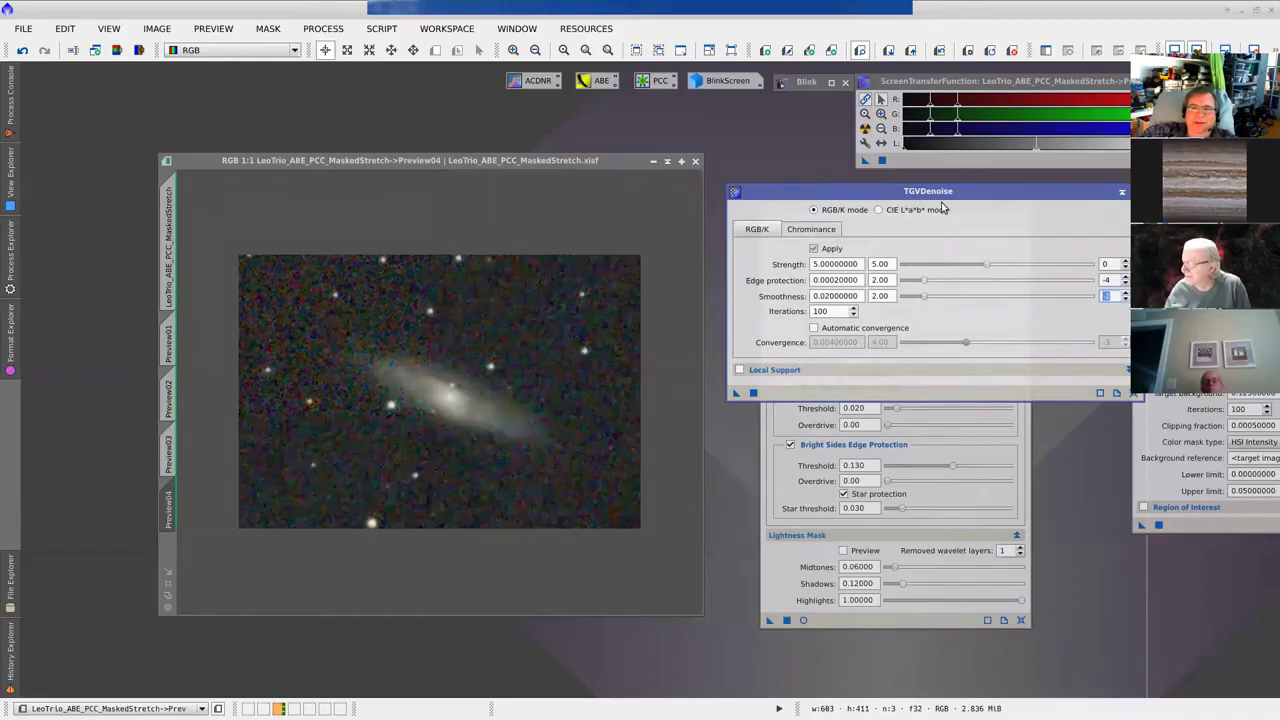
Step: Rearrange the image, TGVDenoise and ACDNR windows so that both process dialogs are fully visible without overlapping each other
drag(910, 198, 906, 184)
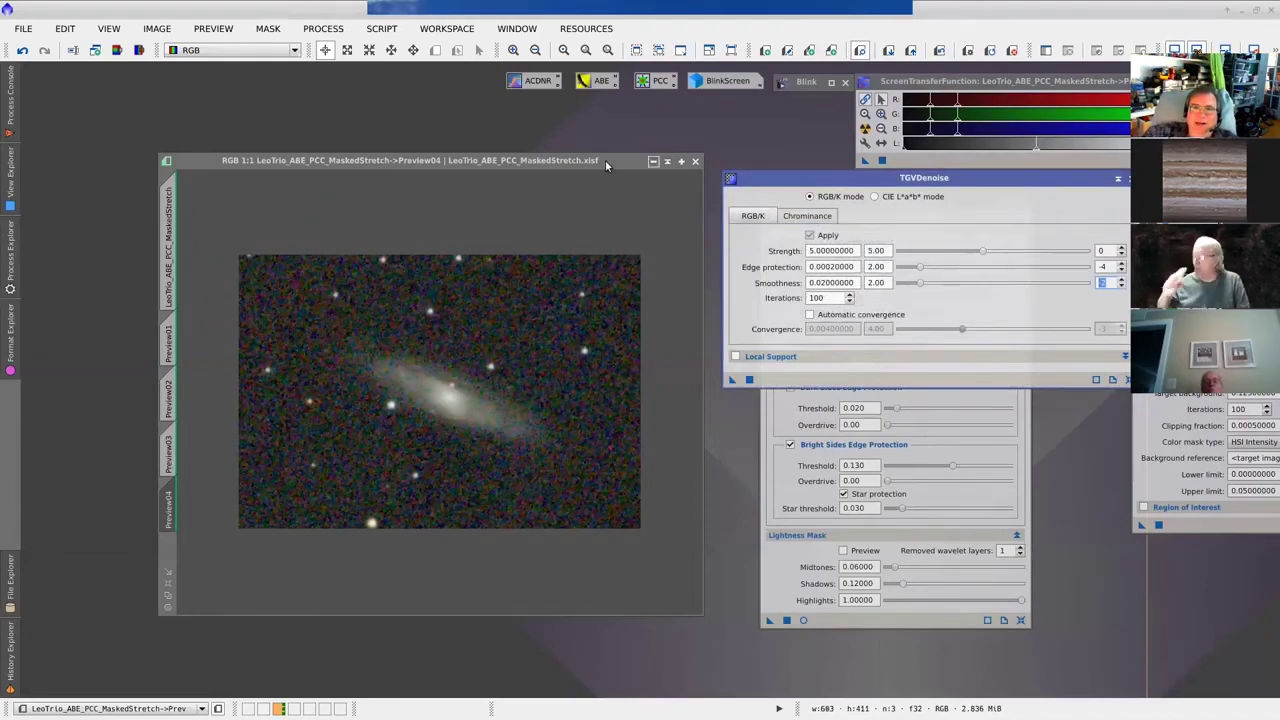
drag(581, 167, 476, 195)
drag(950, 178, 631, 117)
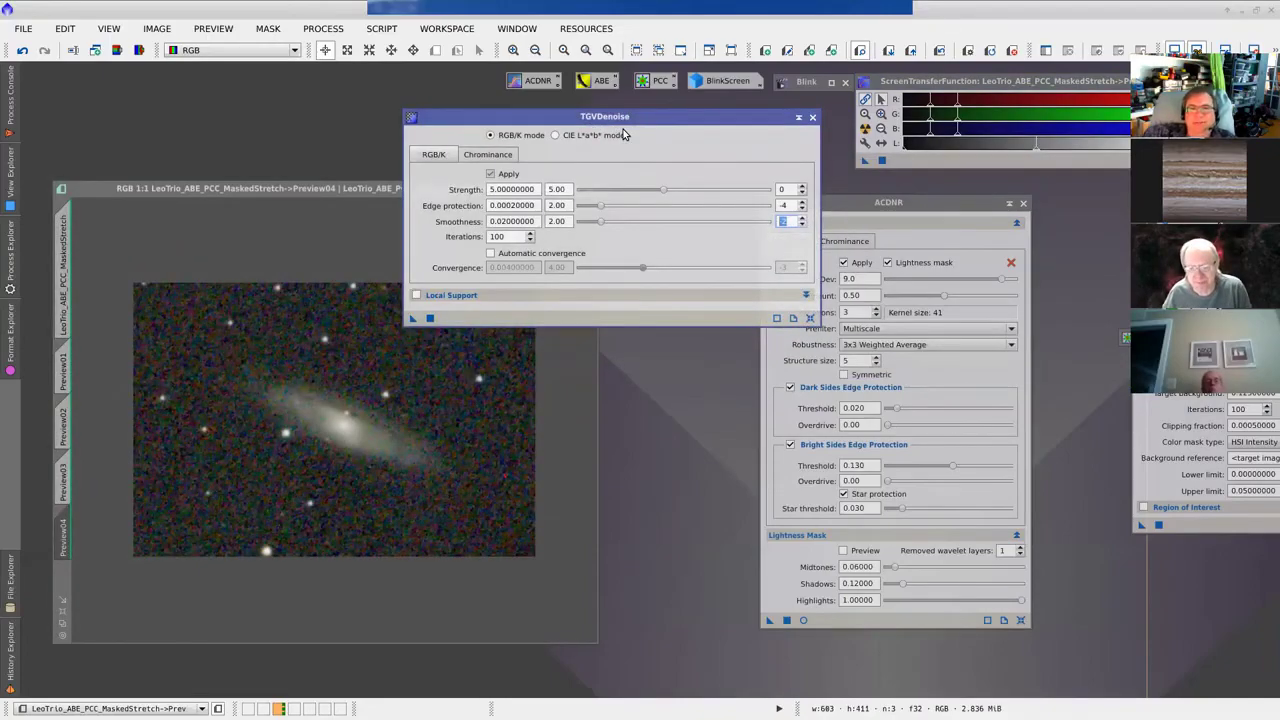
drag(906, 208, 978, 184)
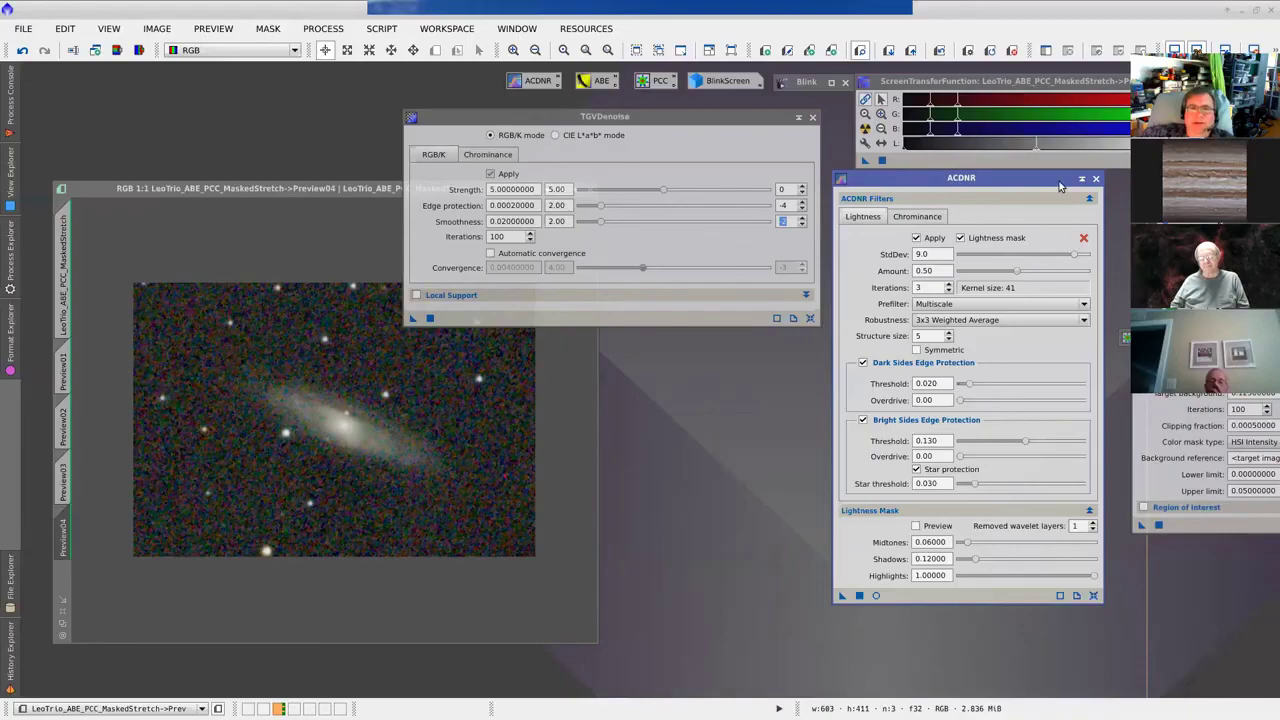
drag(682, 113, 692, 96)
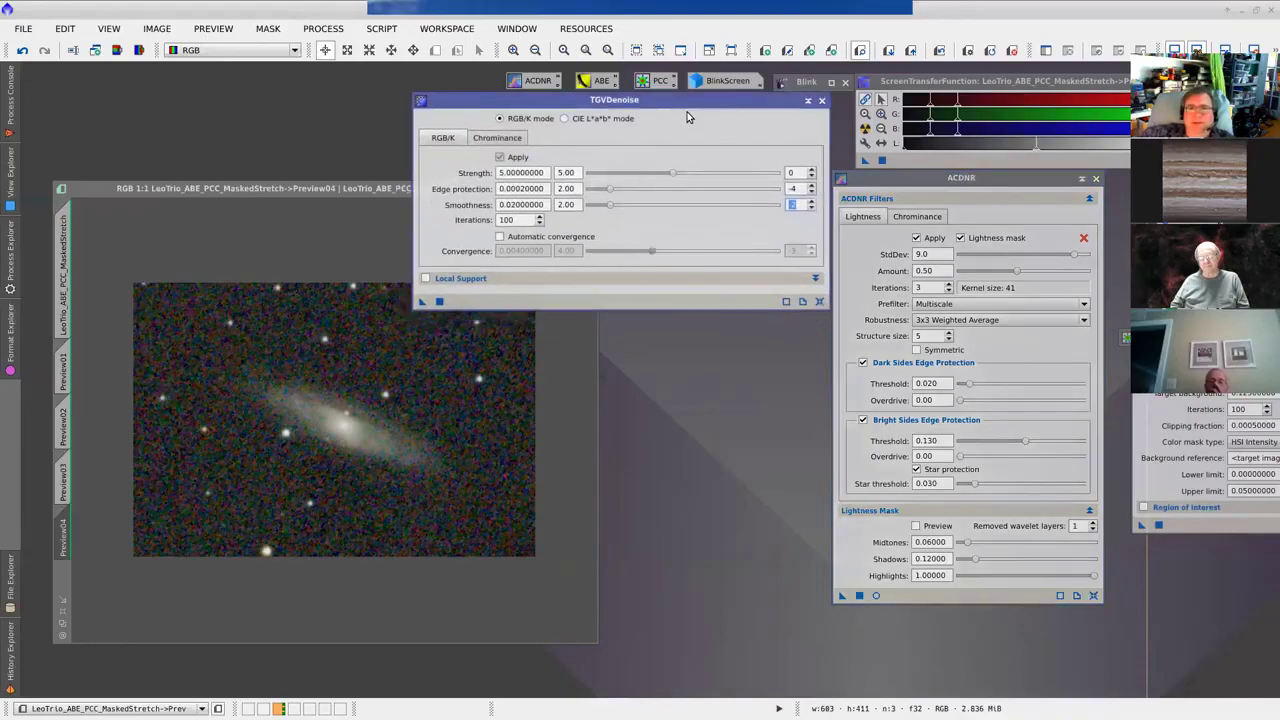